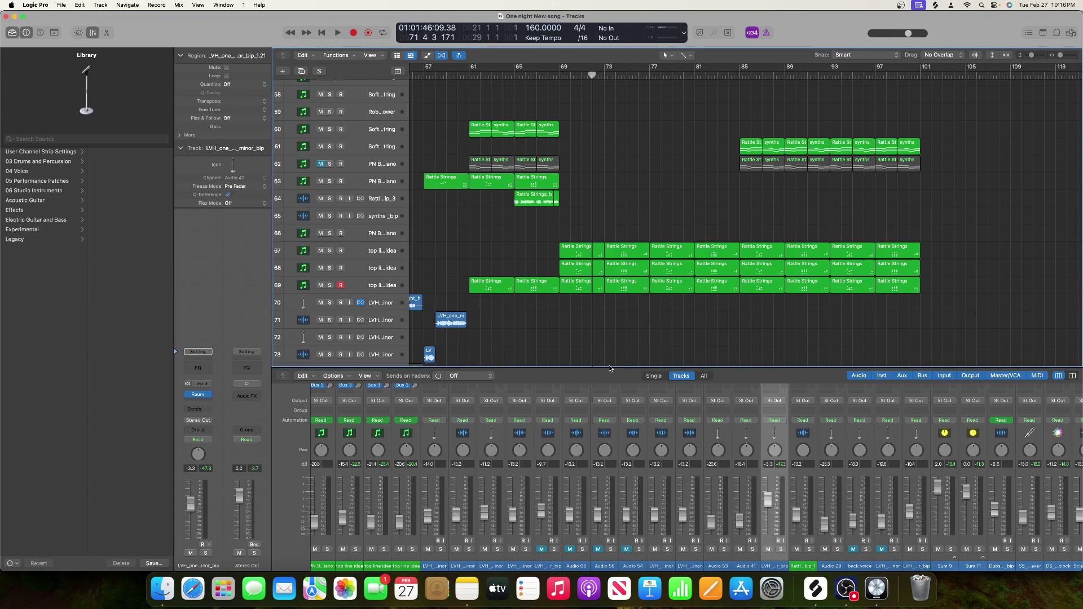
- Return the playhead to the start of the song and review the arrangement from the first tracks in an enlarged track area
key(x)
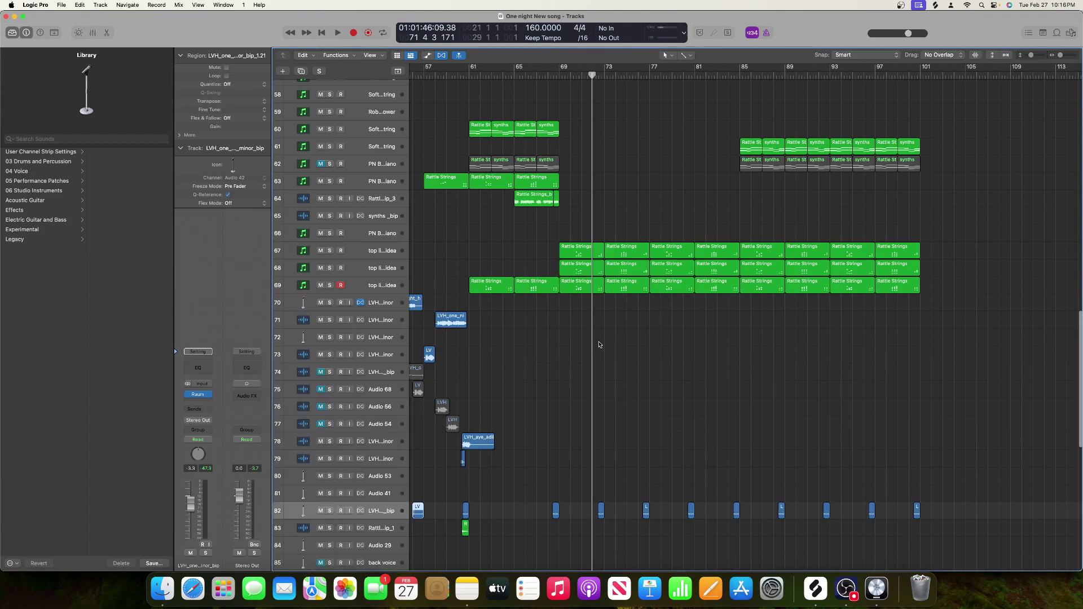
click(93, 32)
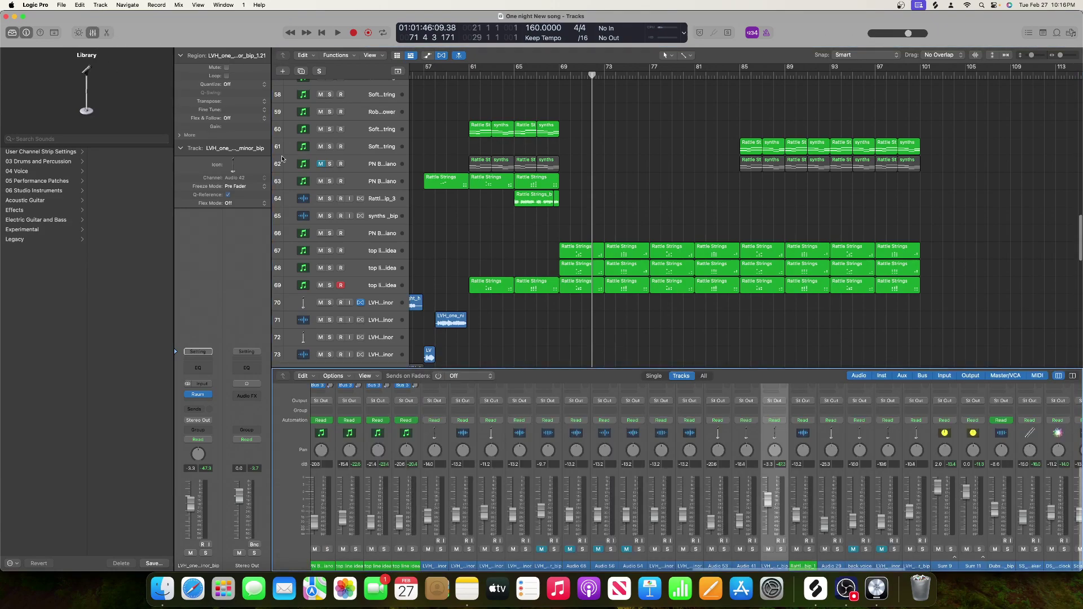
key(Return)
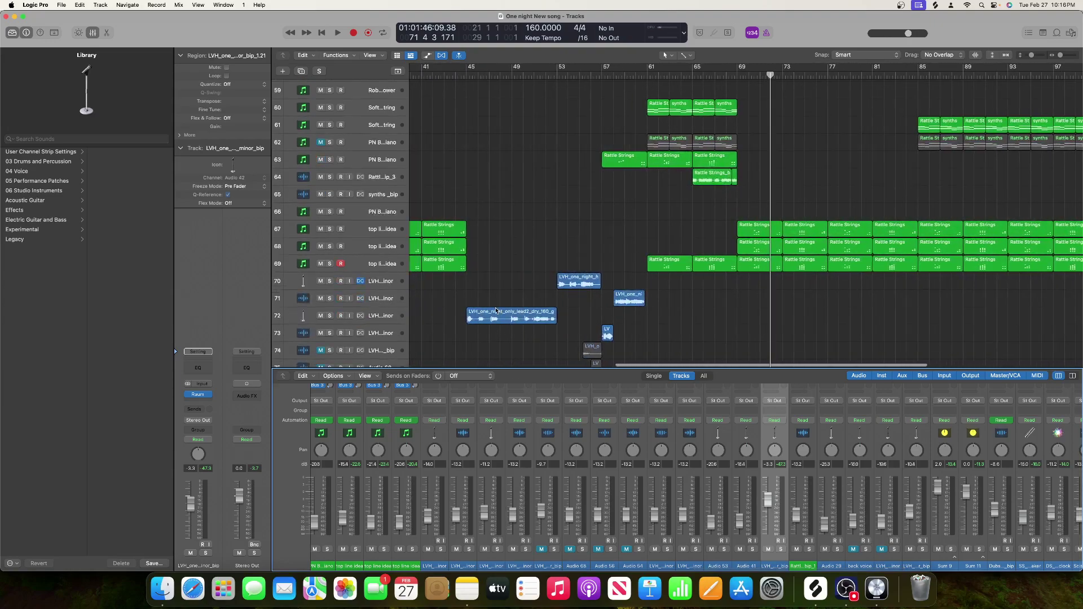
drag(563, 370, 563, 505)
scroll(564, 362, up, 10)
scroll(563, 362, up, 8)
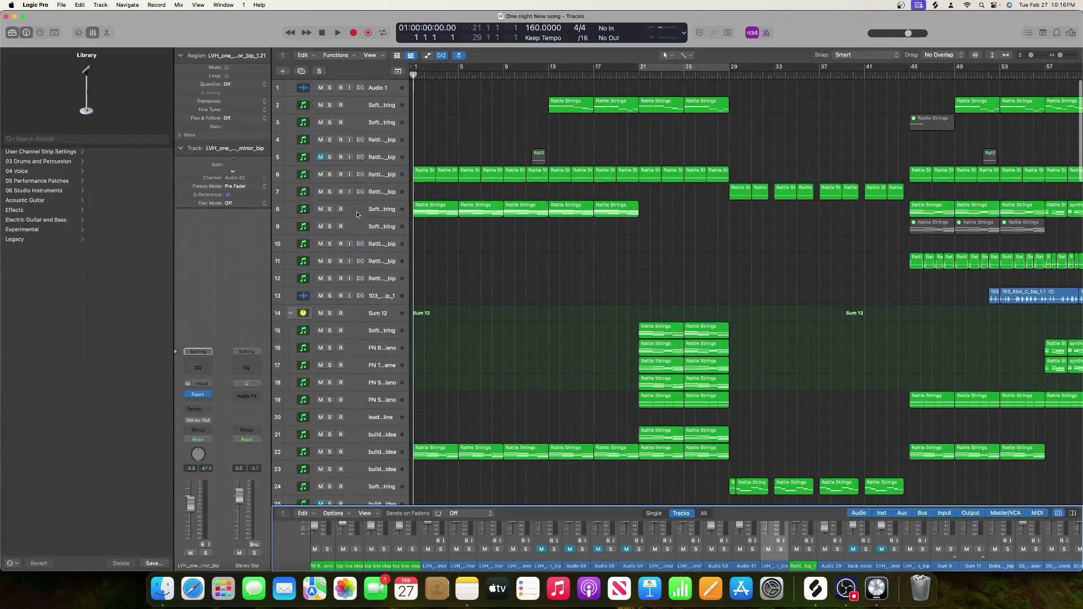
click(356, 215)
scroll(422, 272, down, 6)
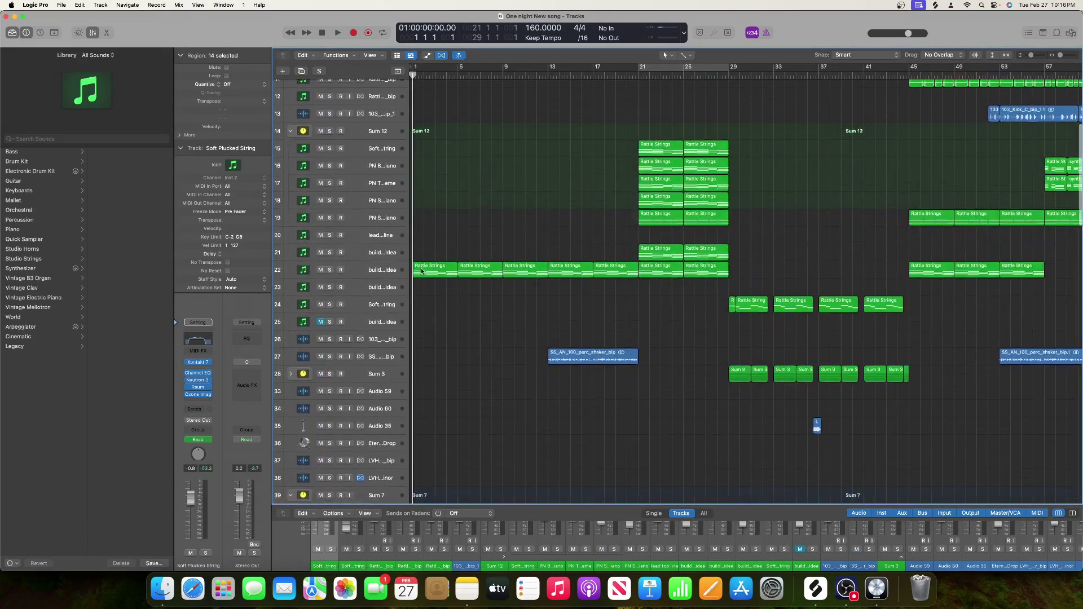
scroll(422, 272, up, 3)
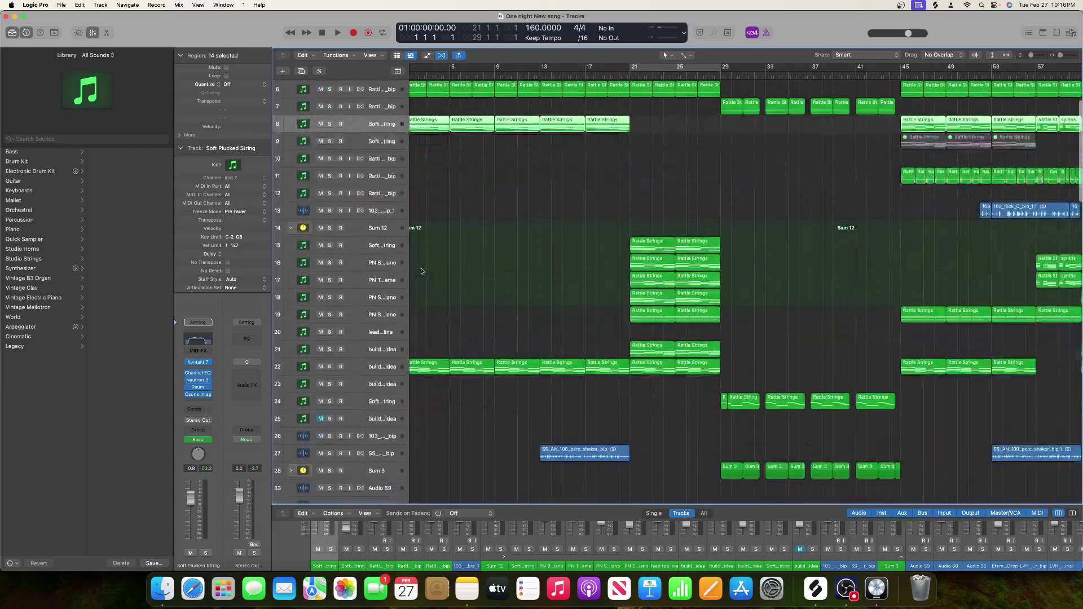
- Enlarge the mixer beneath the arrangement and collapse the Sum 12 track stack
drag(544, 506, 545, 383)
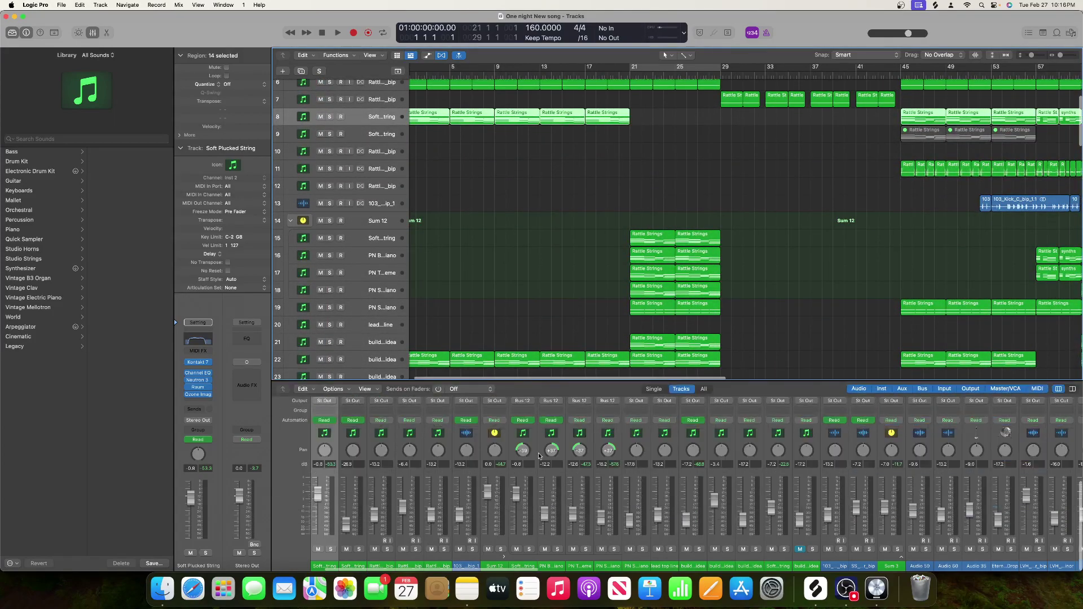
scroll(702, 252, down, 5)
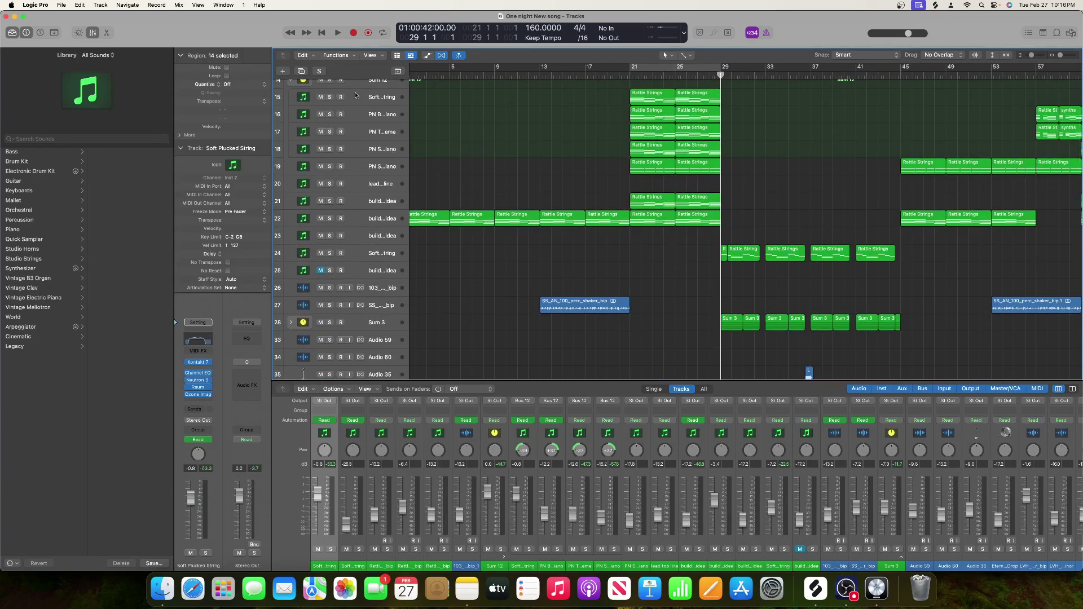
scroll(327, 113, up, 2)
click(291, 121)
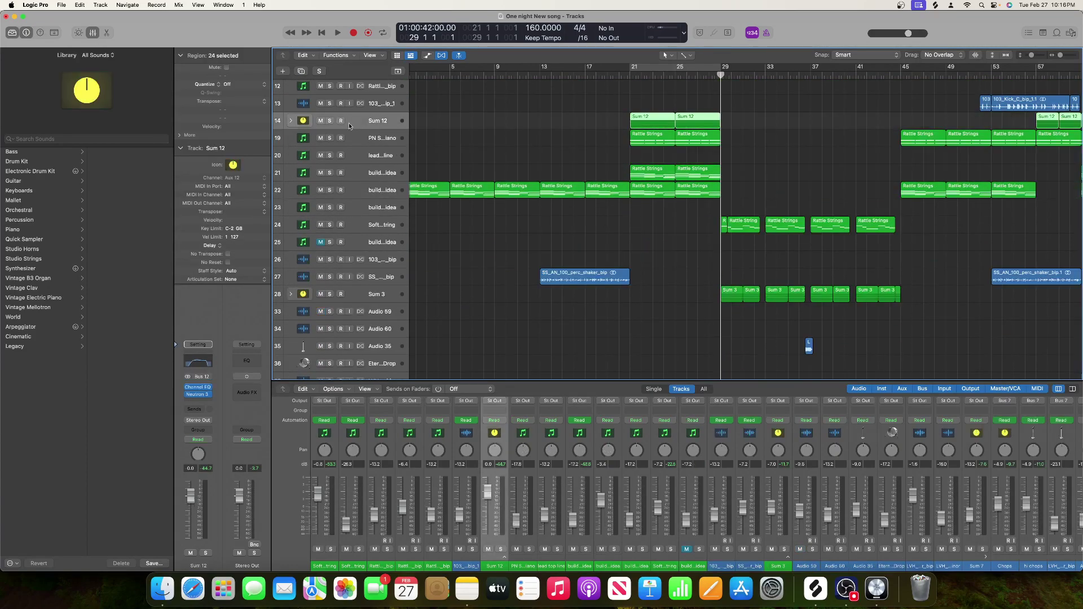
- Inspect the Neutron 3 plug-in on the Sum 12 channel strip and close its window
scroll(522, 411, up, 5)
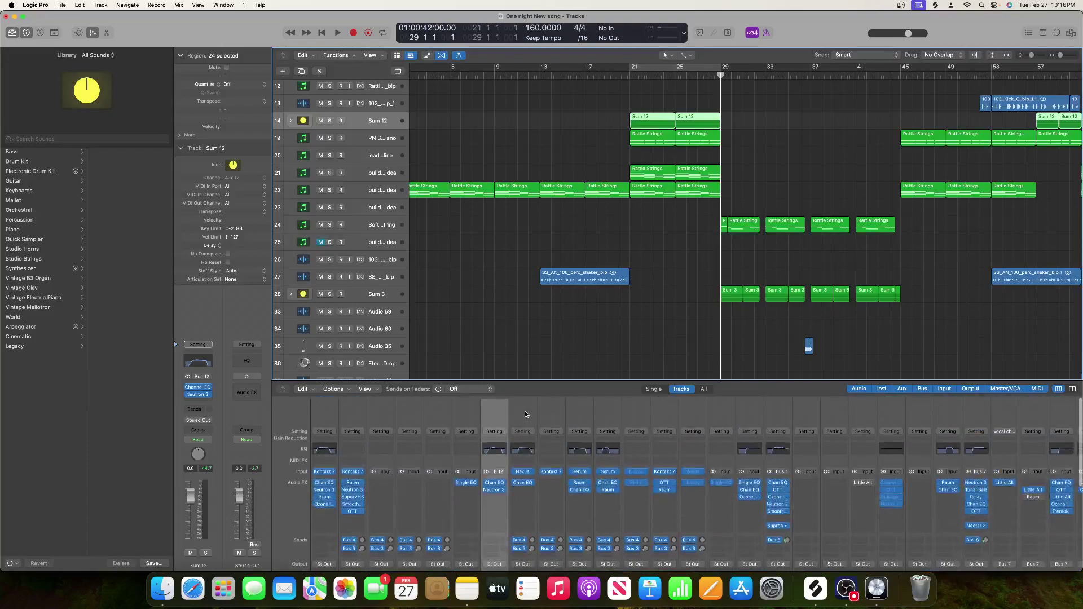
click(495, 488)
click(339, 121)
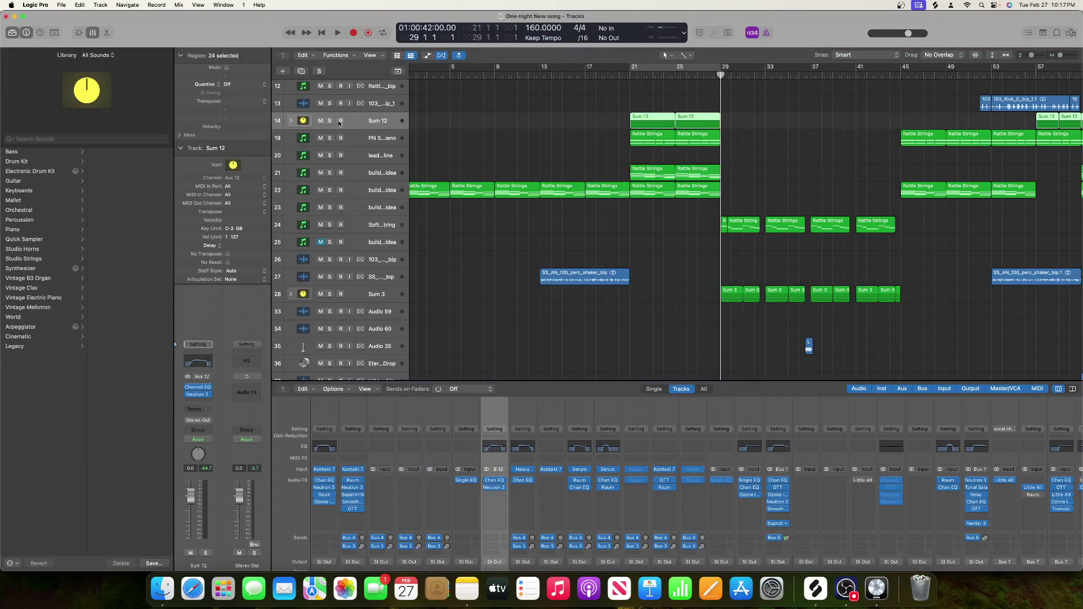
- Expand the Sum 12 stack, solo it and play it from bar 21
click(290, 121)
click(330, 121)
key(space)
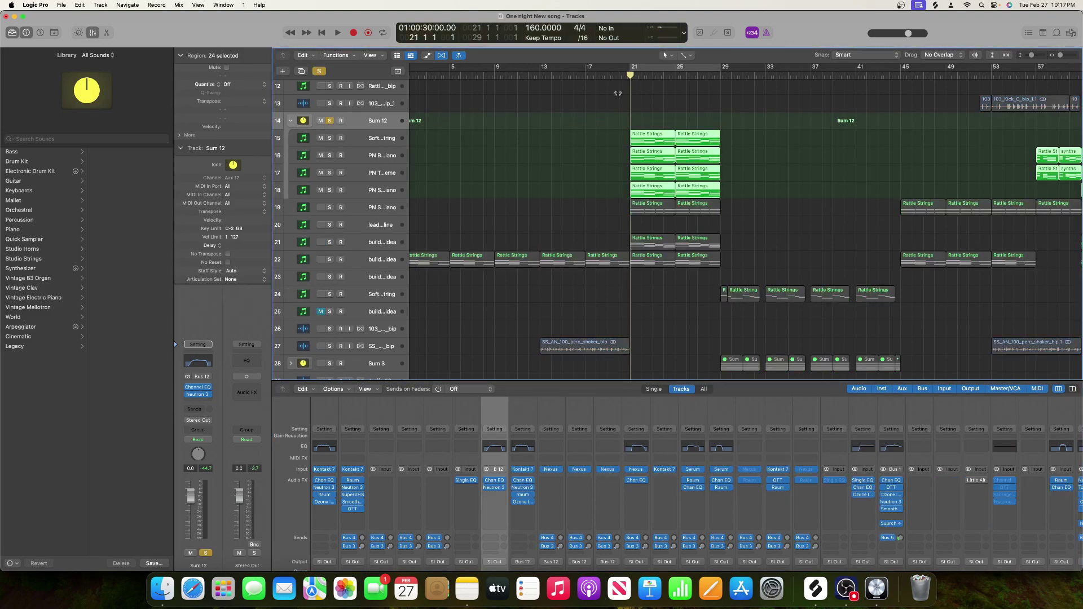
key(space)
- Add a Bus 13 send to Sum 12 and insert the stereo Raum reverb on the Aux 13 channel
click(193, 410)
mouse_move(200, 423)
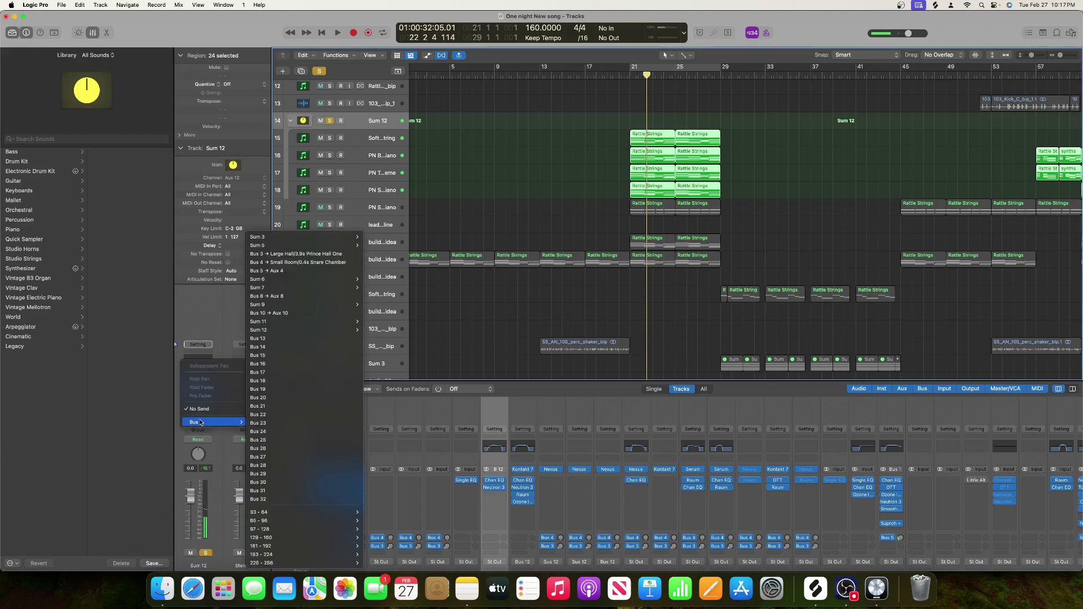
click(267, 341)
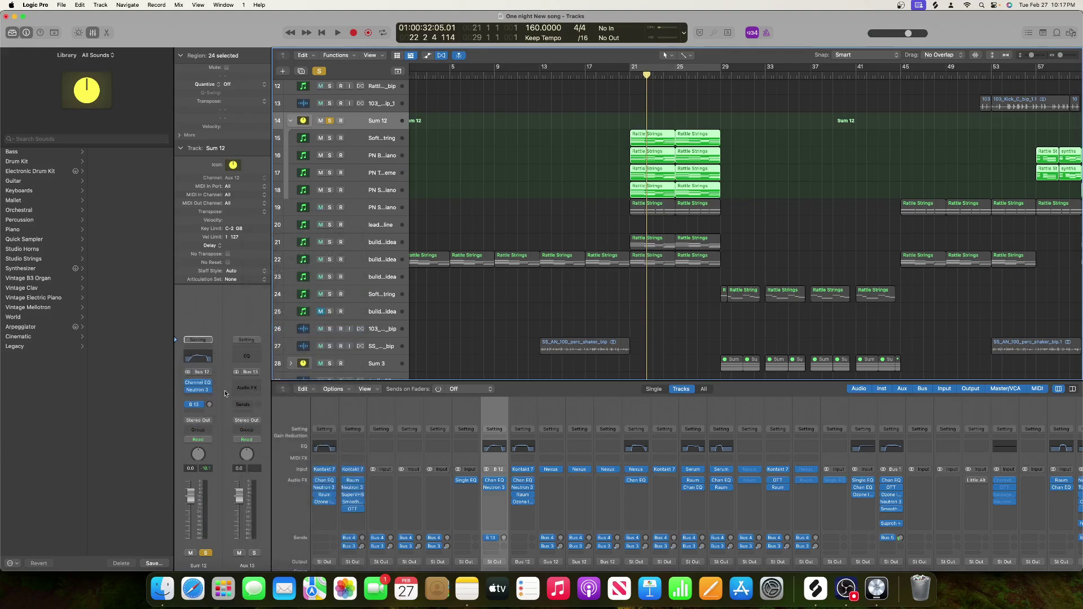
click(229, 391)
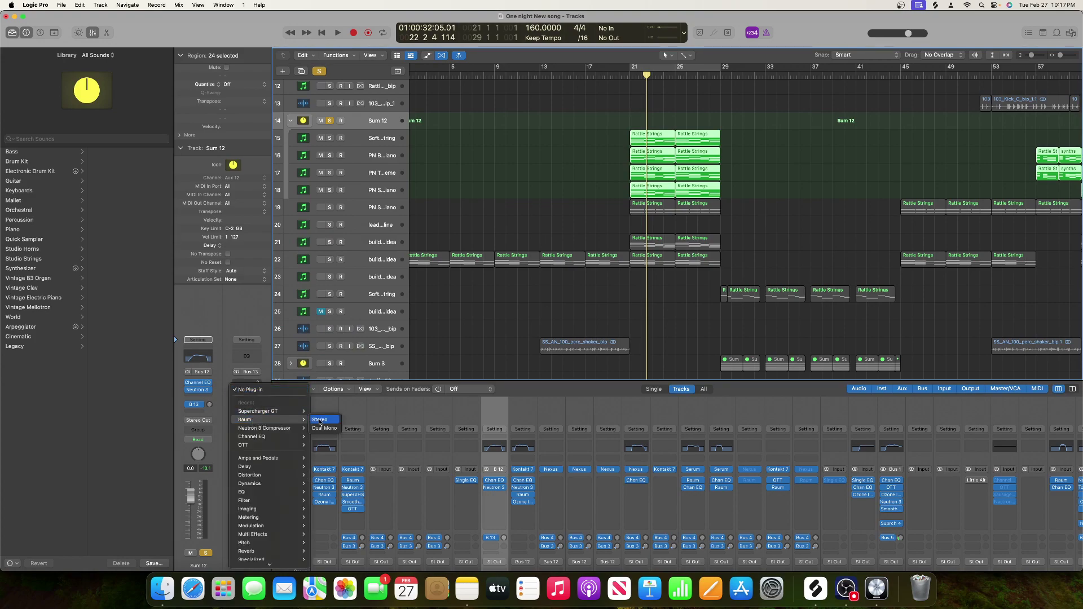
click(325, 420)
- Raise Sum 12's send level to Bus 13, audition the Raum reverb during playback and close the plug-in window
drag(213, 406, 208, 401)
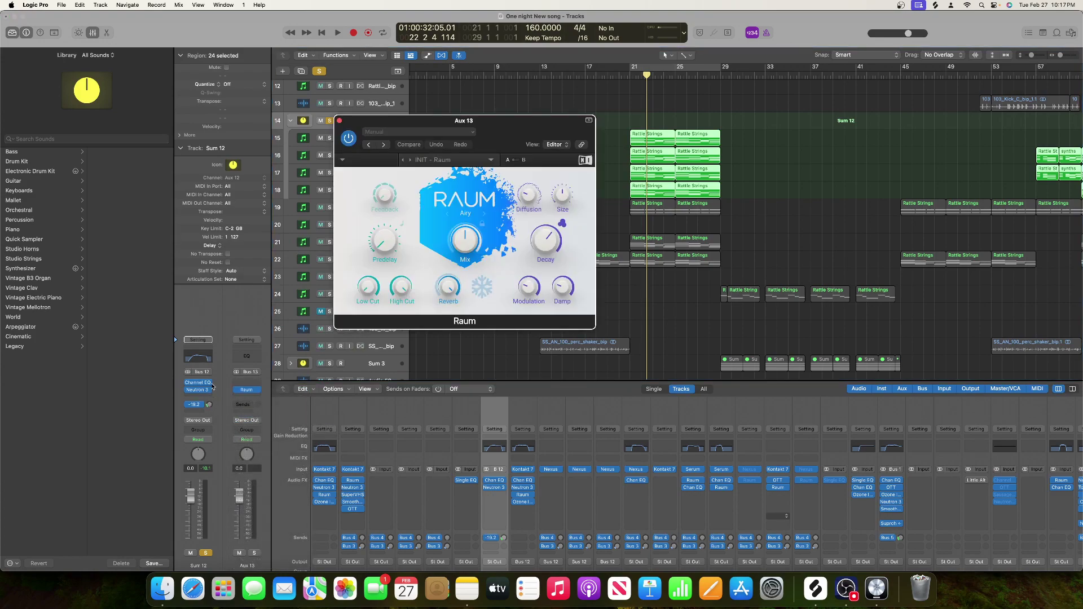
key(space)
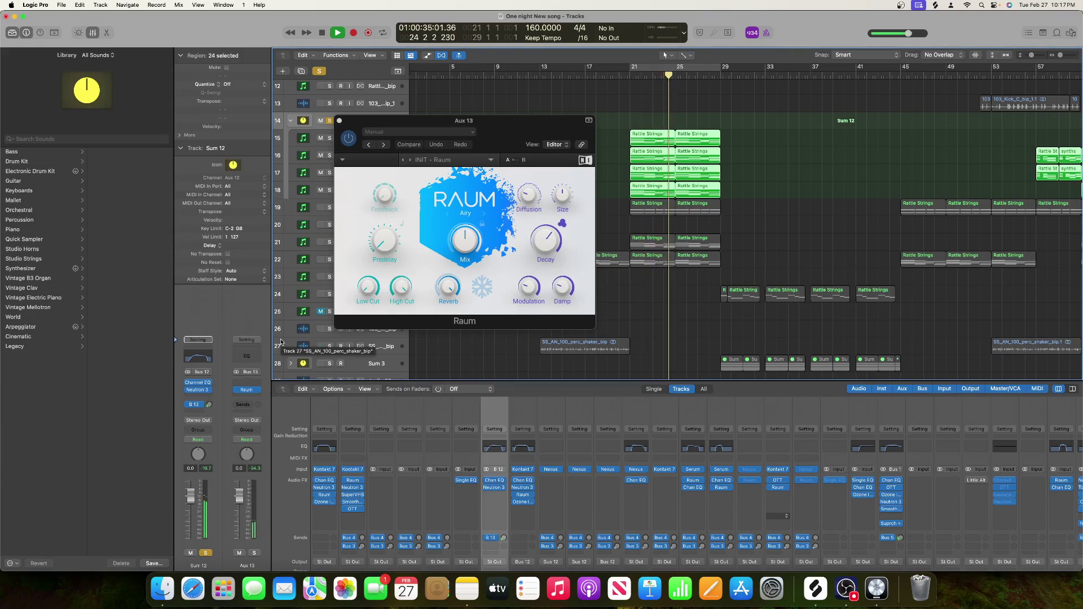
key(space)
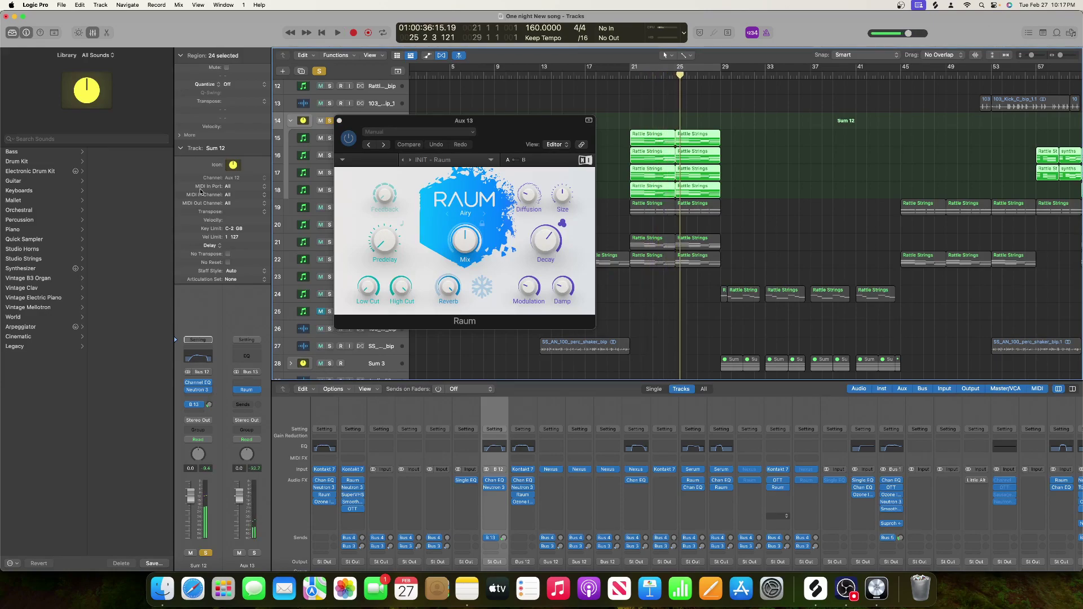
click(384, 219)
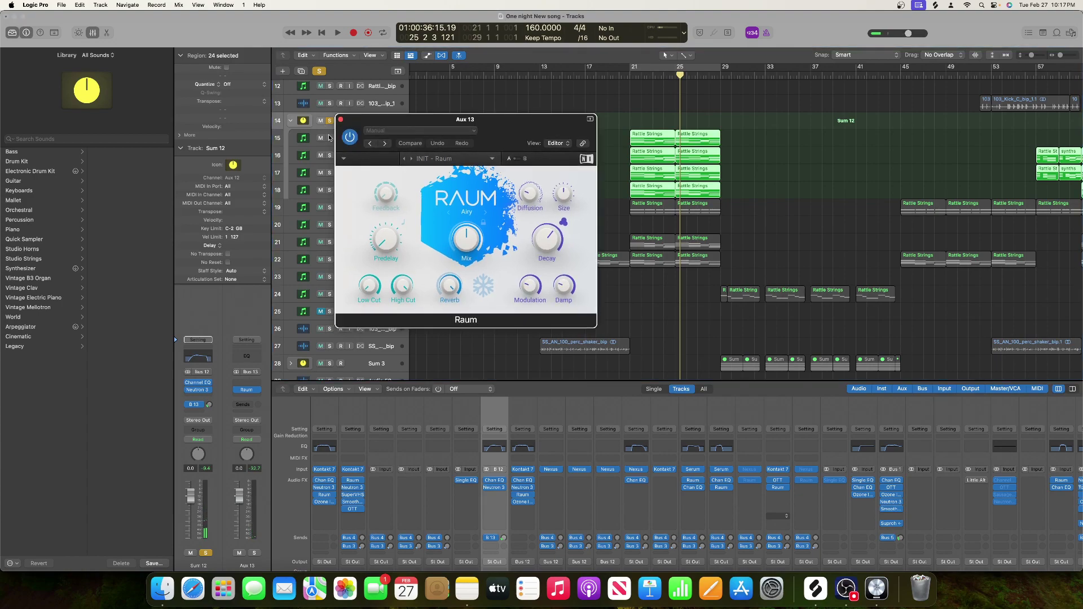
click(341, 119)
- Bring the mixer faders into view and loop playback over bars 21 to 29
scroll(558, 402, down, 5)
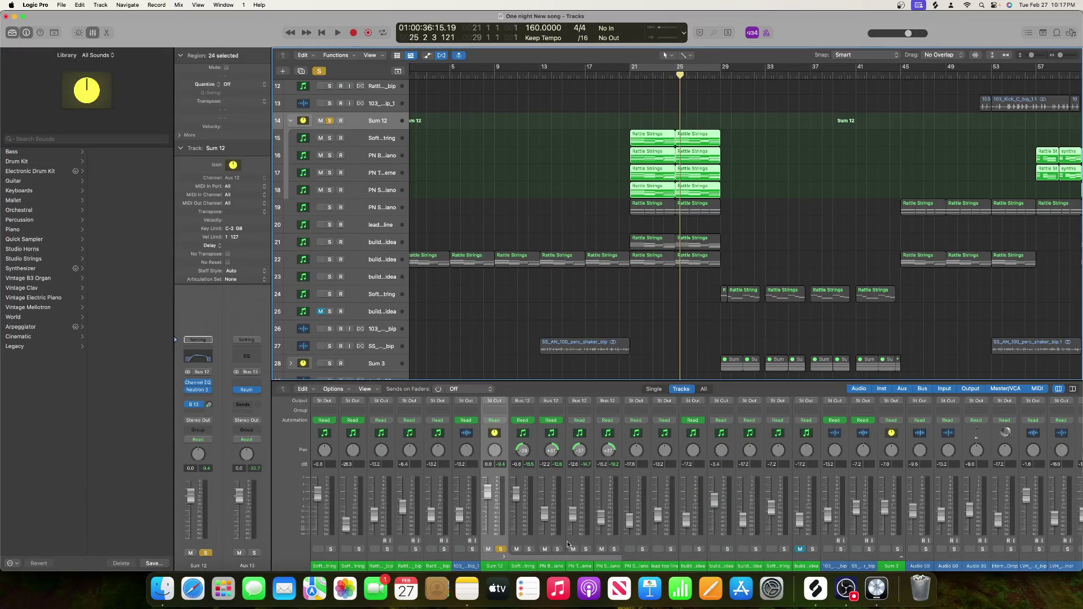
key(space)
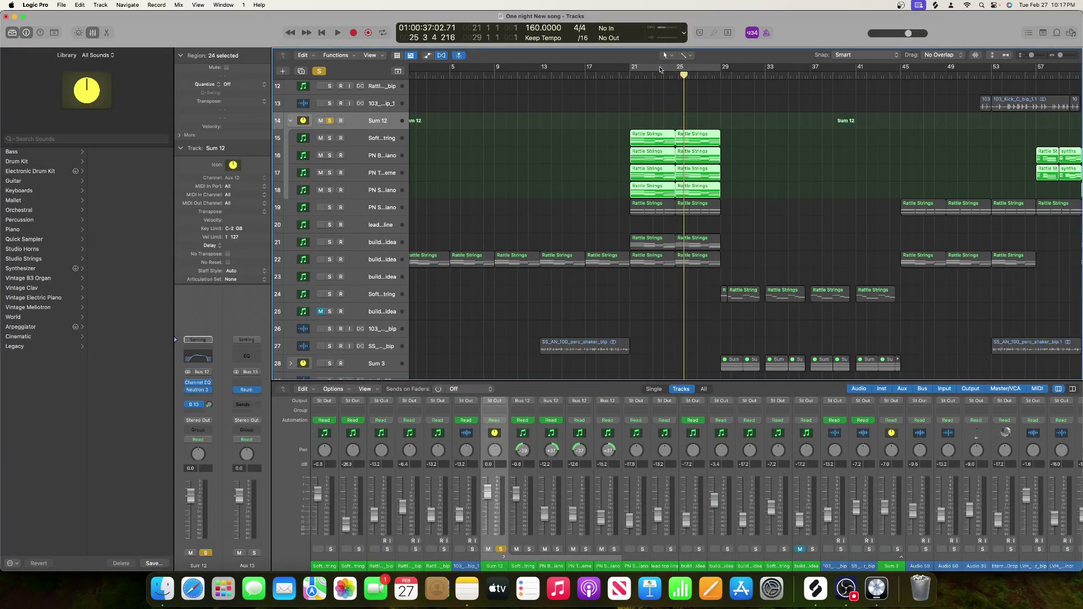
click(660, 68)
key(space)
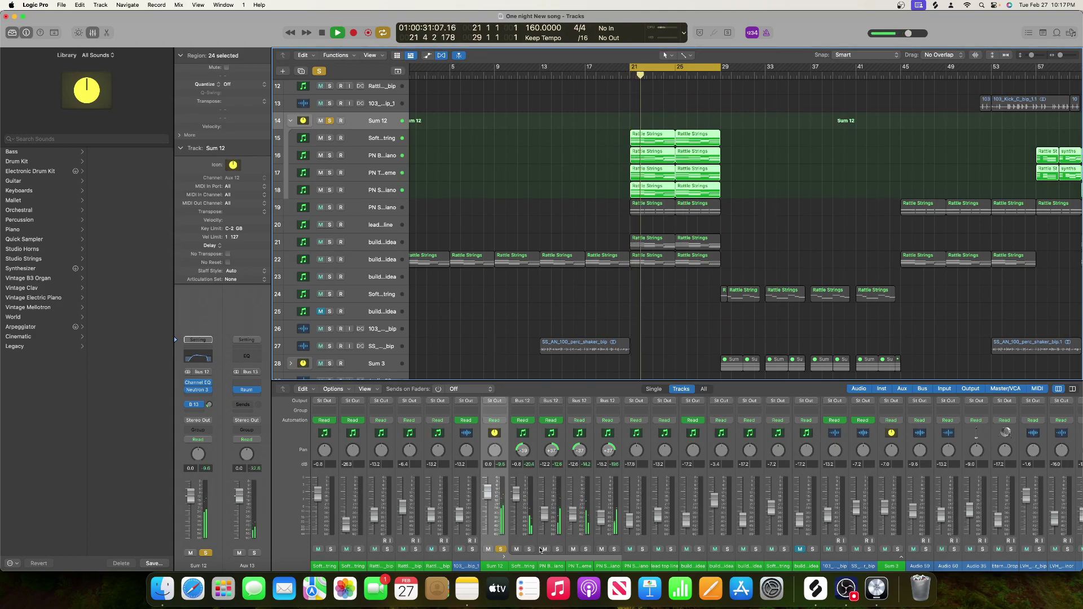
- Solo PN Black Hole Piano and Soft Plucked String within Sum 12, and raise the Soft Plucked String fader to 0.3 dB
click(558, 549)
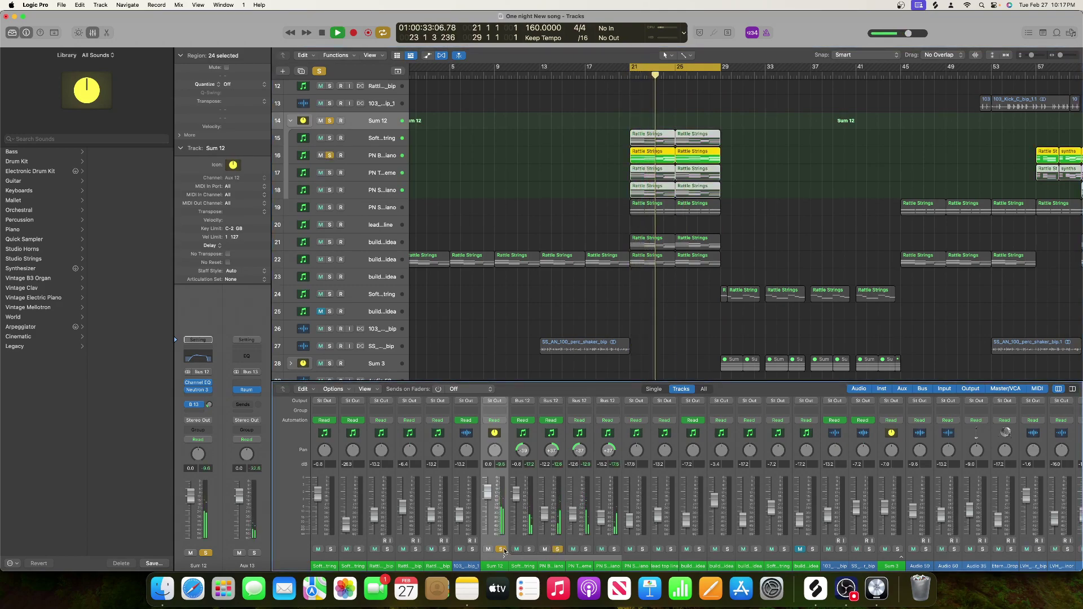
click(530, 550)
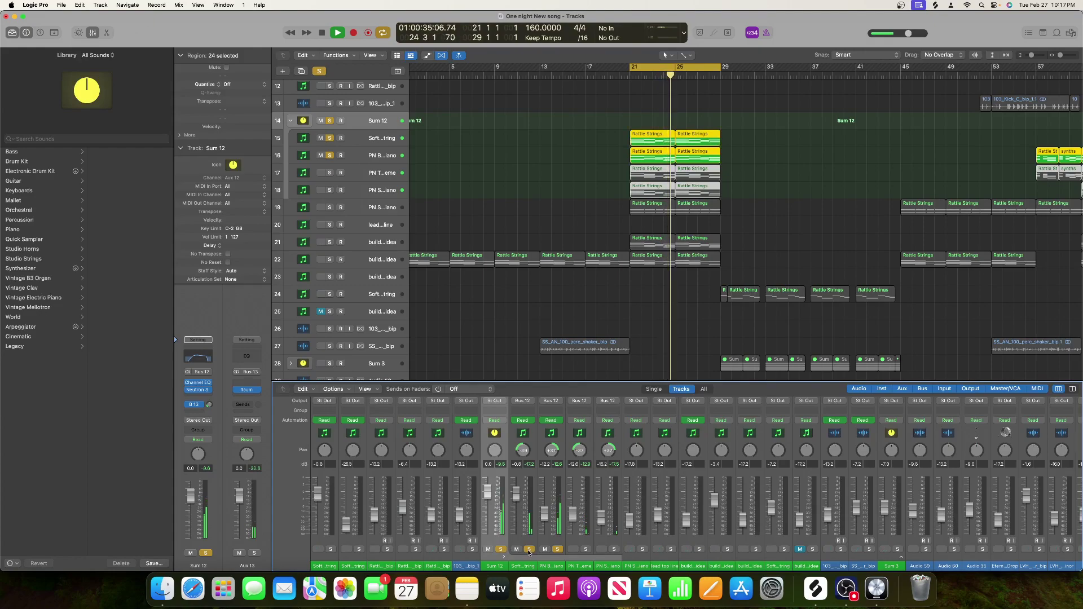
drag(520, 512, 520, 508)
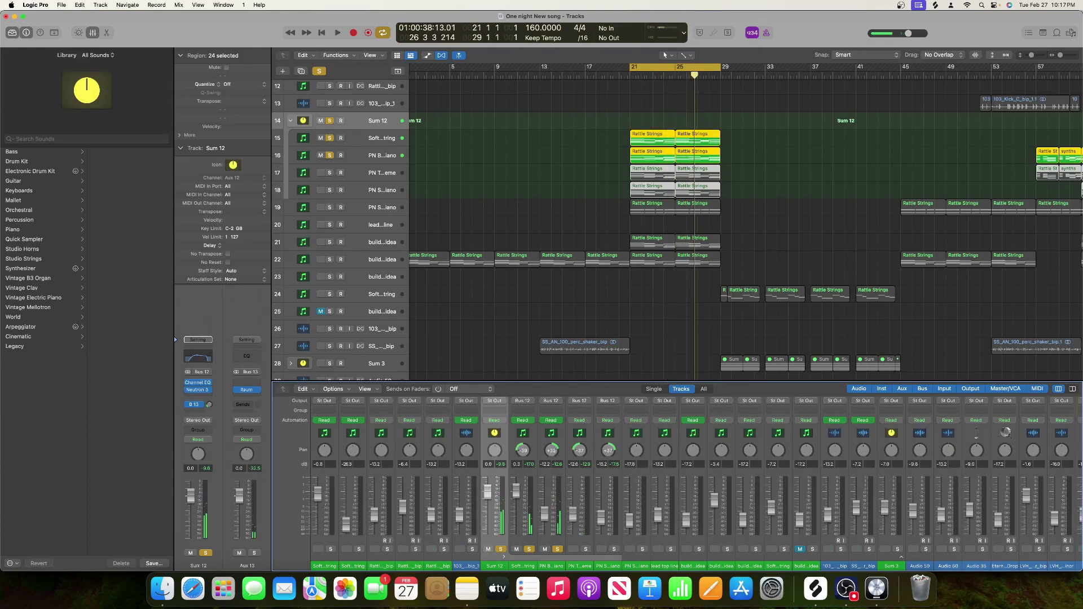
- Solo the remaining two piano tracks in Sum 12 during playback and raise the last one's fader to about -12.0 dB
key(space)
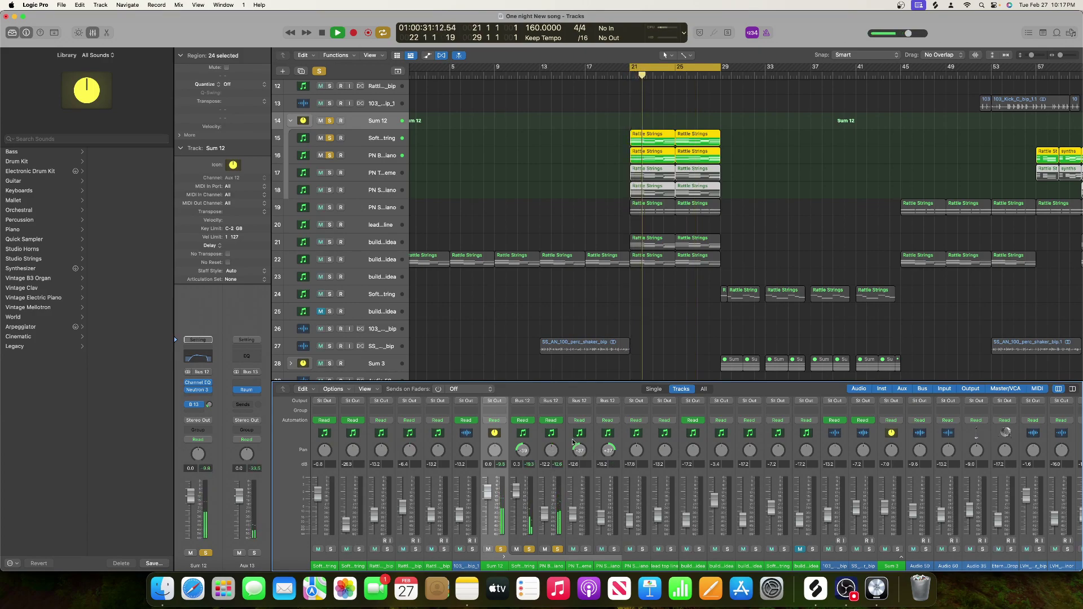
click(586, 549)
click(614, 550)
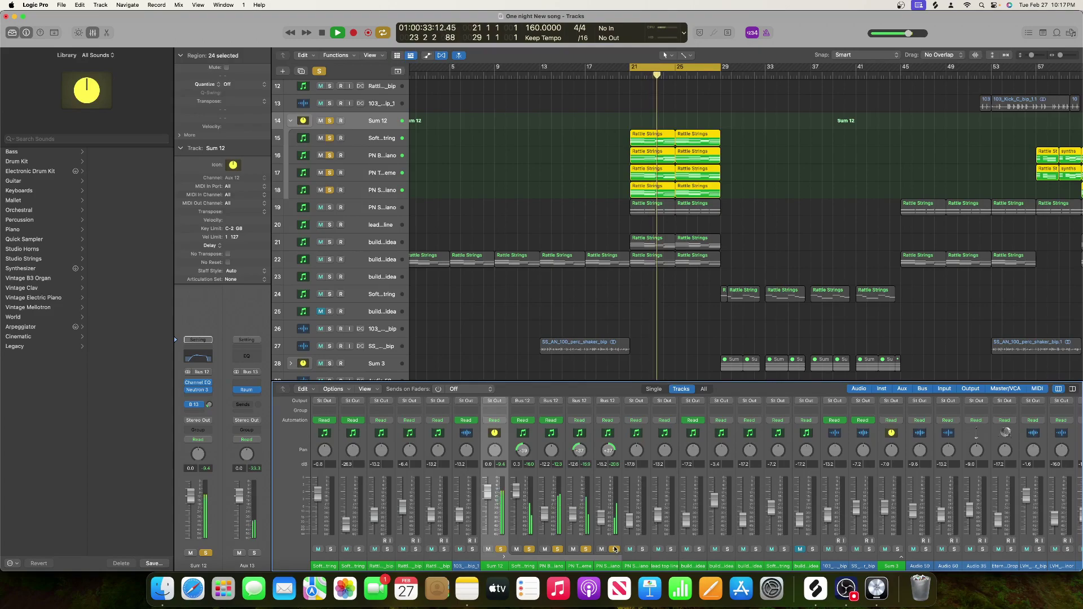
drag(604, 519, 603, 511)
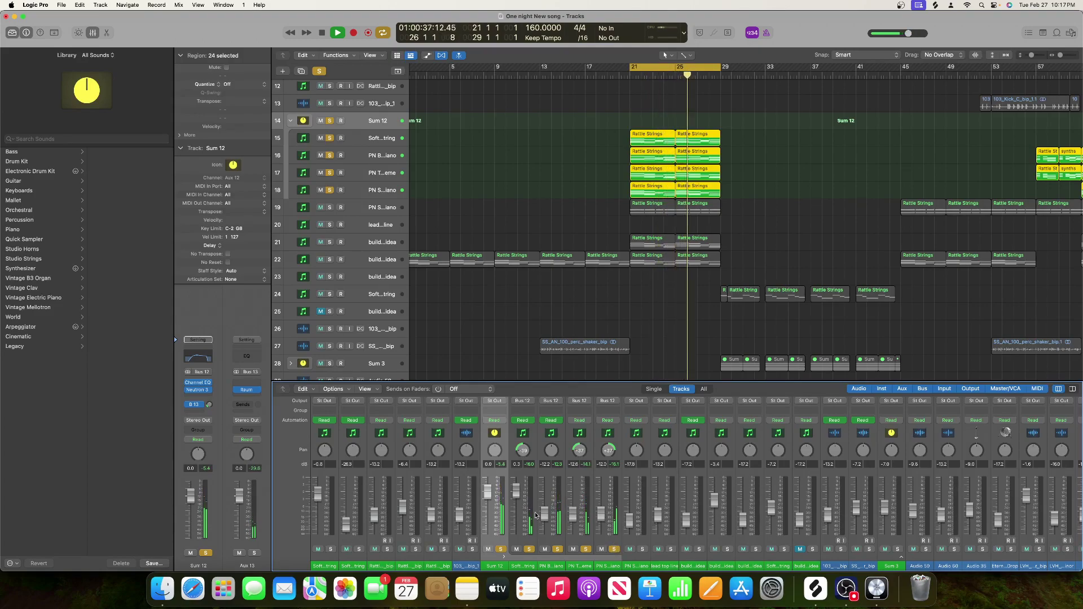
key(space)
- Center the pan of PN Black Hole Piano and move its track above Soft Plucked String in the Sum 12 stack
click(553, 480)
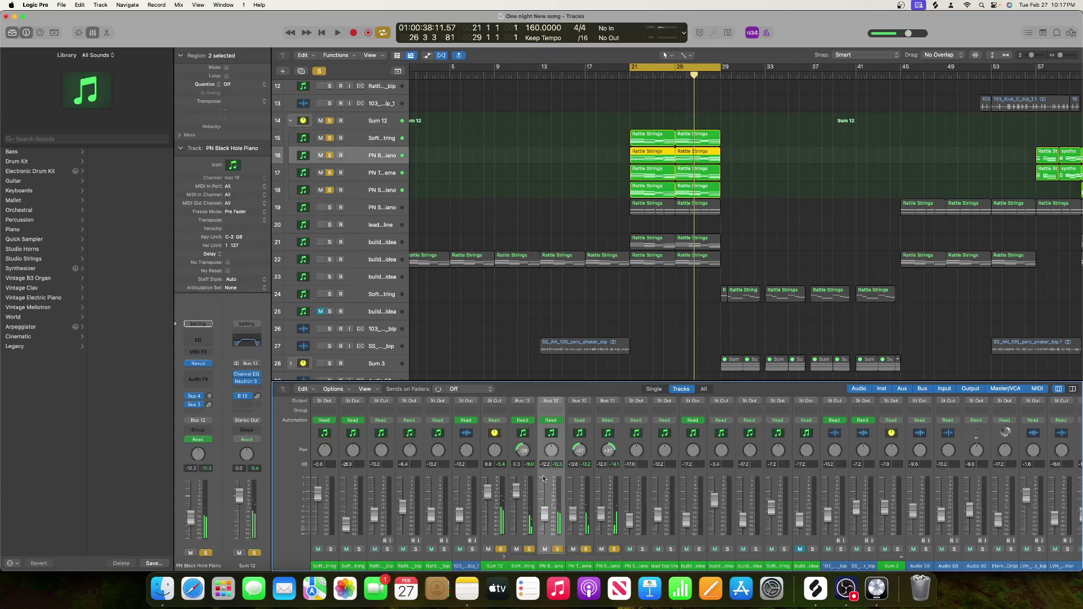
drag(365, 159, 365, 142)
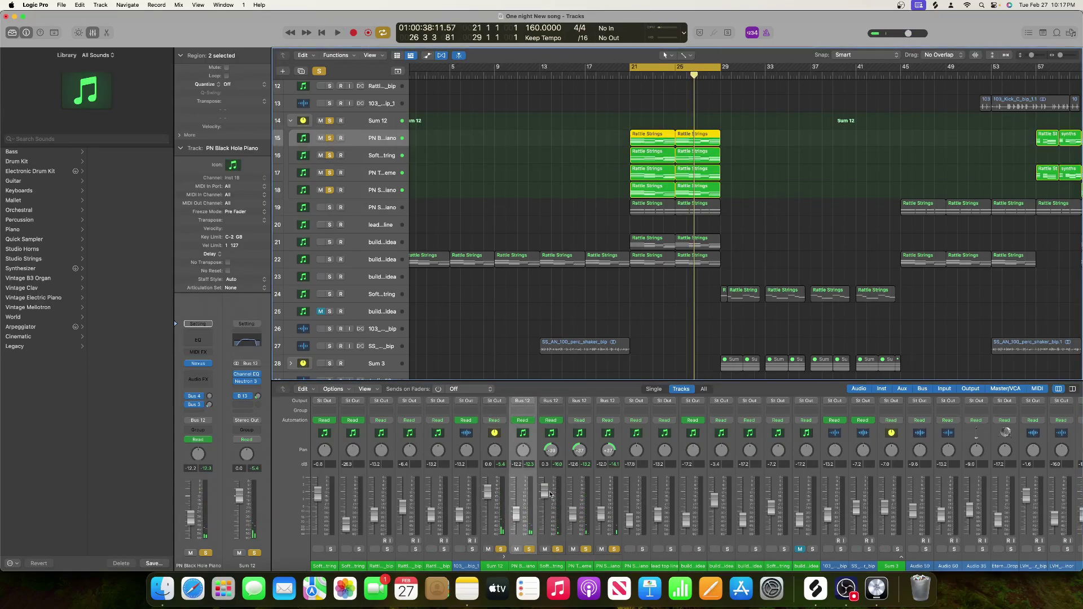
- Check Ozone Imager 2 on the Soft Plucked String channel and move it to the Sum 12 channel below Neutron 3
scroll(551, 480, up, 5)
scroll(551, 480, down, 3)
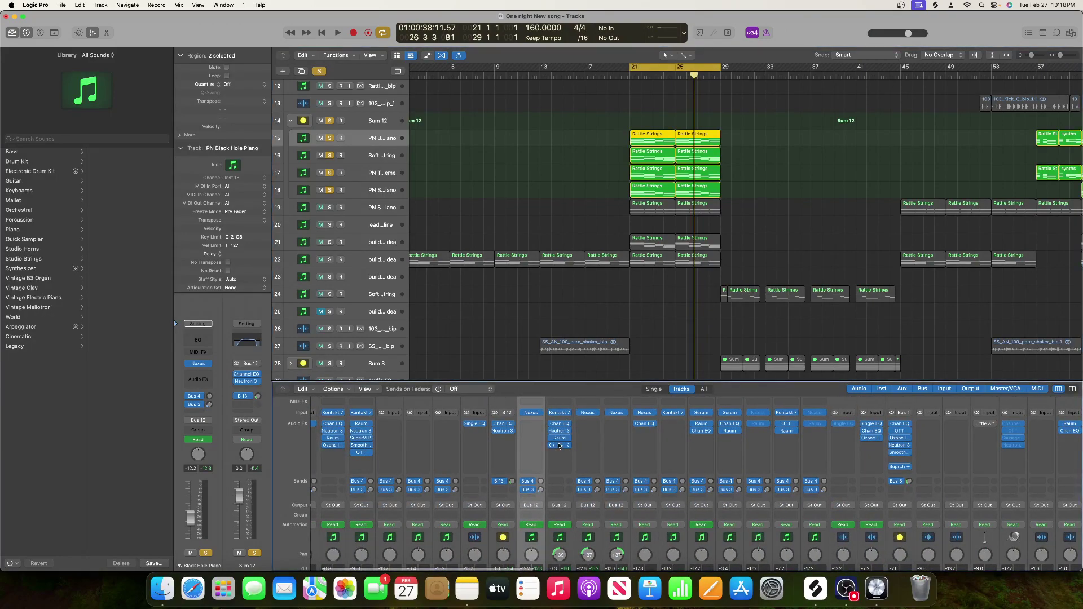
click(558, 445)
click(339, 122)
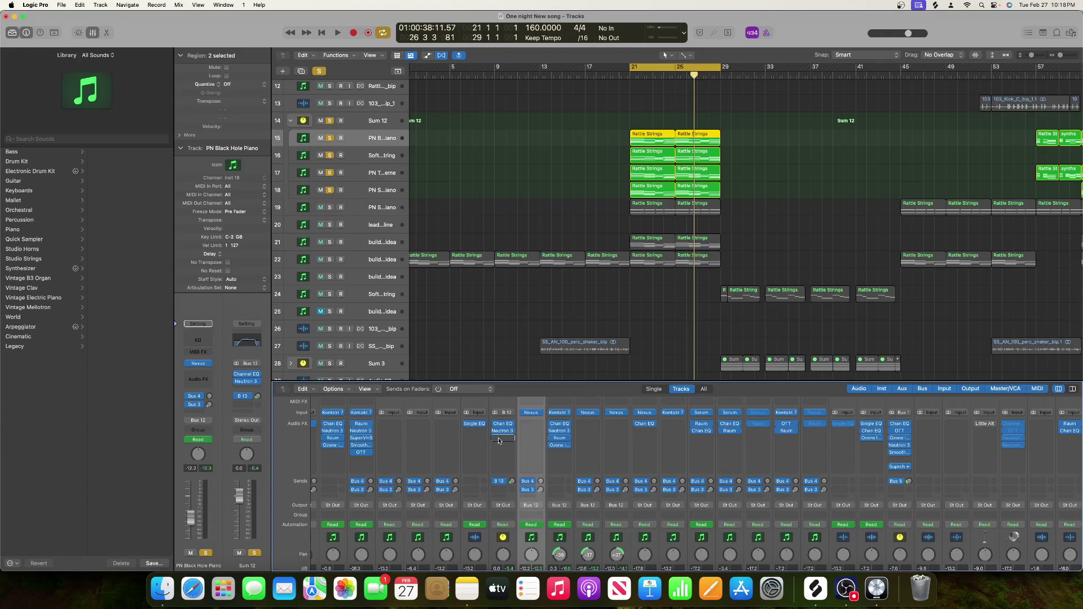
drag(499, 441, 500, 439)
- Remove Raum, Channel EQ and Neutron 3 Compressor from the Soft Plucked String channel and dismiss the Sum 12 Ozone Imager 2 window
click(568, 439)
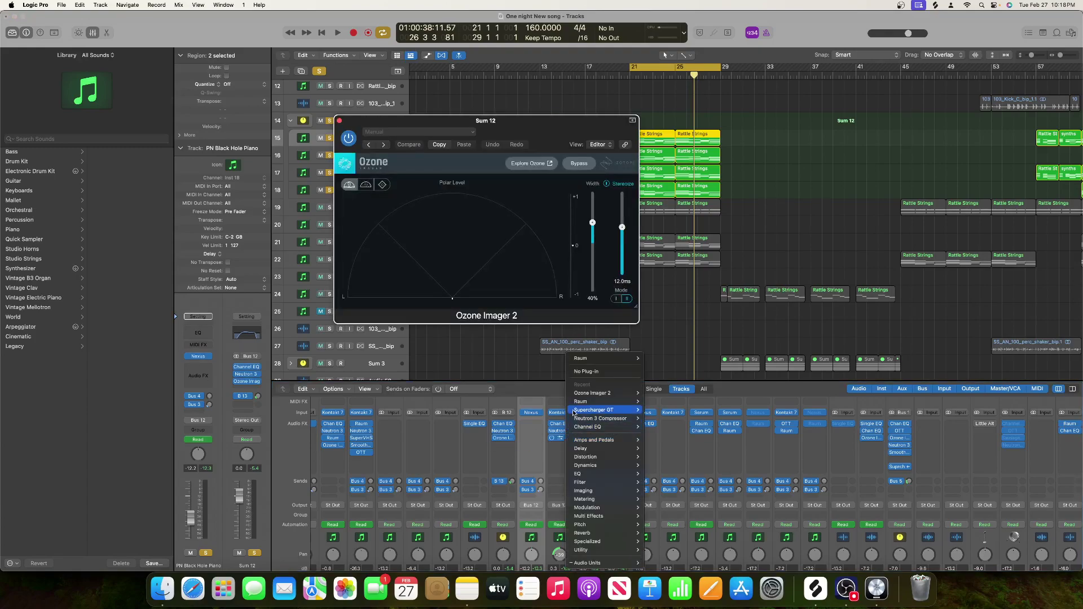
click(577, 373)
scroll(561, 439, up, 3)
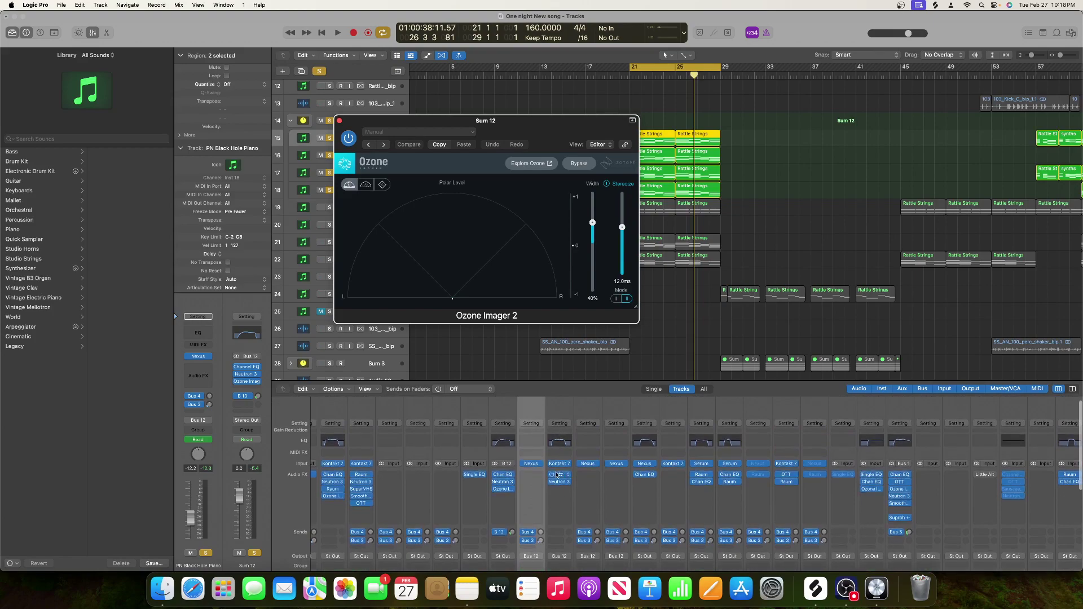
click(568, 479)
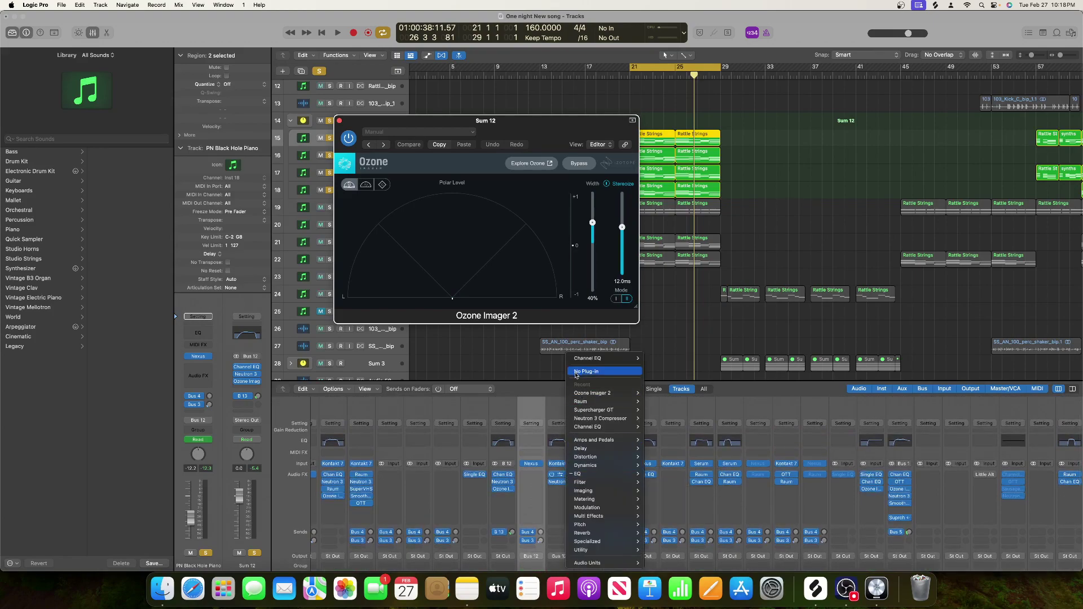
click(536, 383)
click(569, 483)
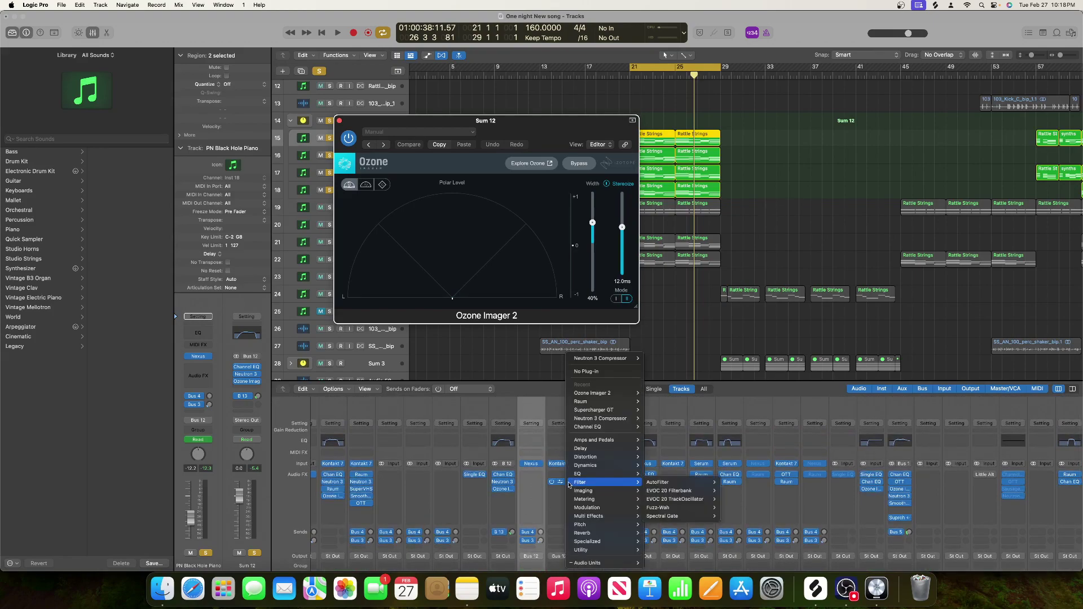
click(576, 373)
click(340, 120)
- Unsolo Sum 12, select and solo the build up idea on track 21, and start playback
click(330, 121)
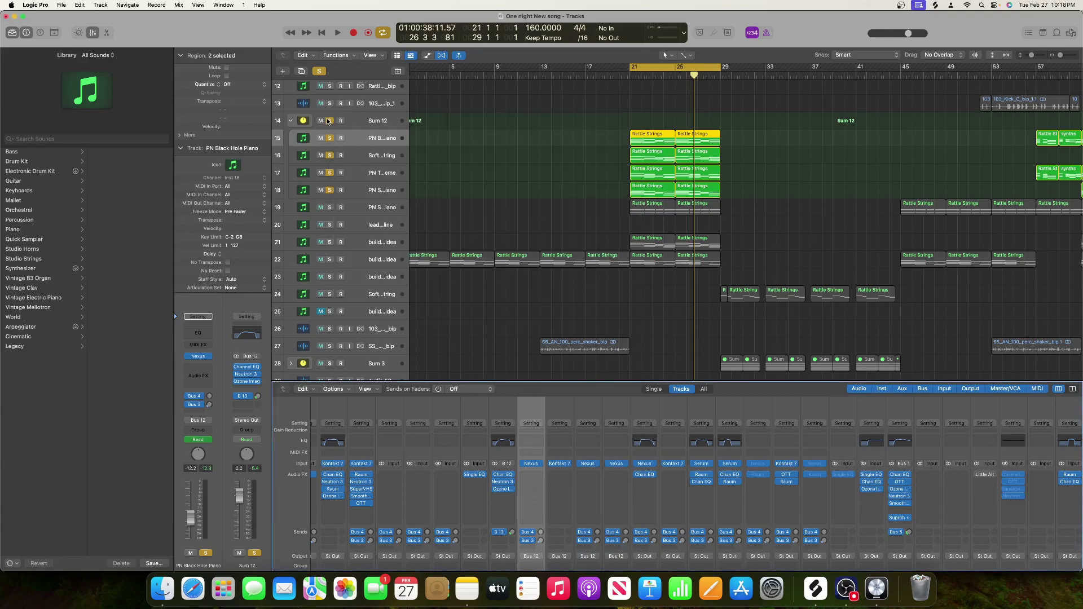
click(351, 248)
scroll(641, 468, right, 2)
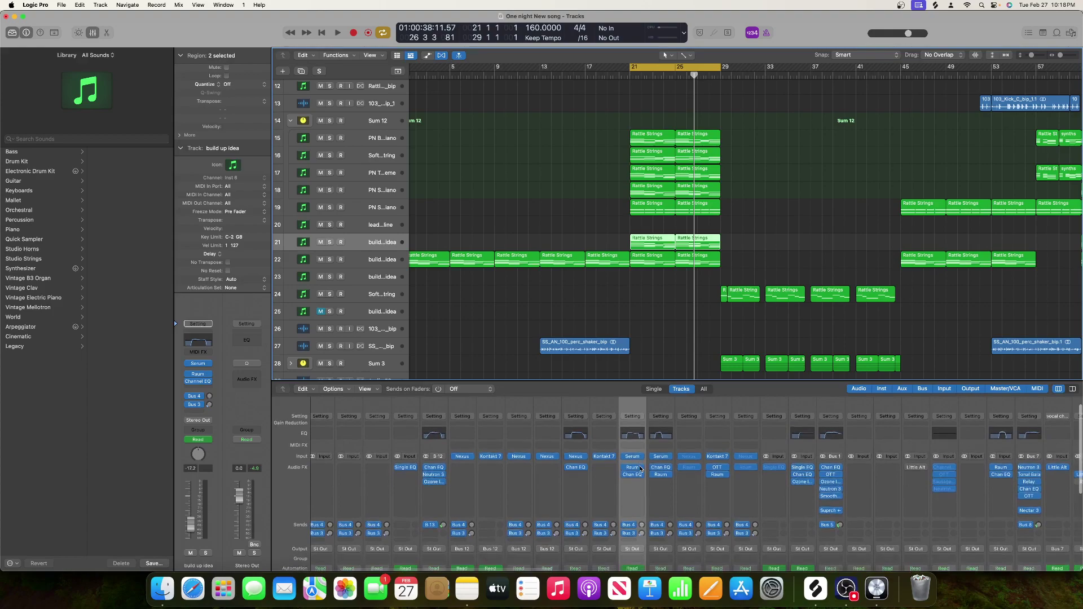
click(329, 242)
key(space)
- Add a stereo Neutron 3 Compressor to the build up idea on track 21 and lower its threshold to about -11.2 dB
scroll(566, 486, down, 3)
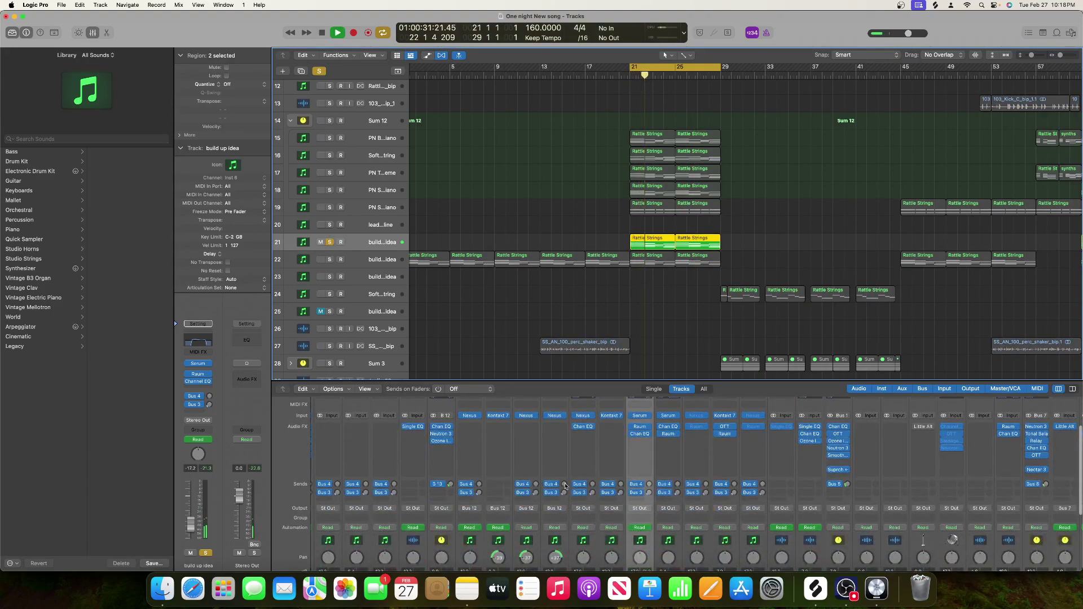
scroll(566, 486, up, 3)
click(640, 493)
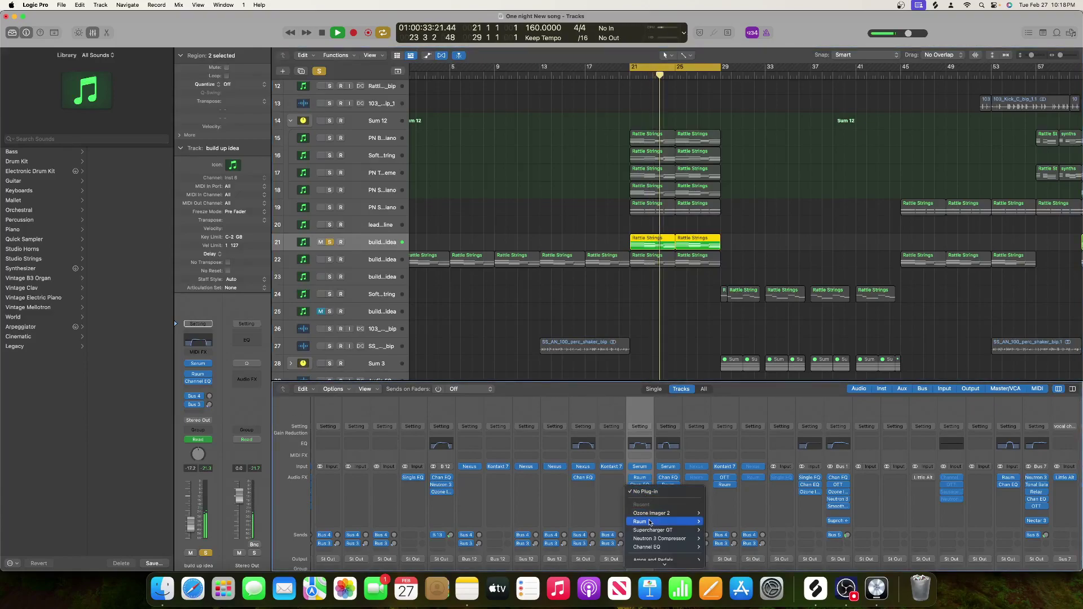
mouse_move(649, 523)
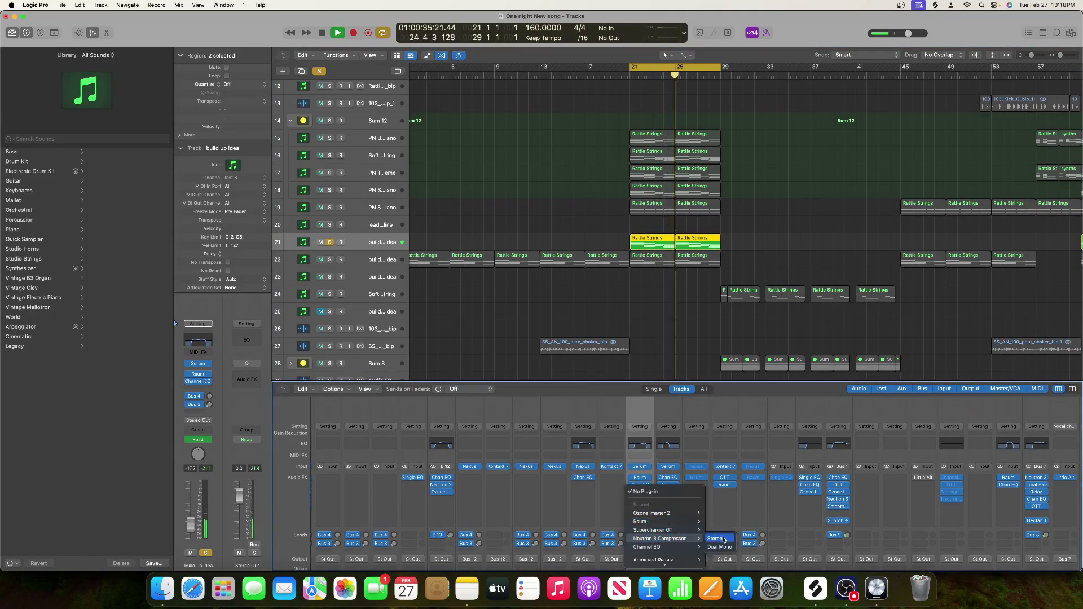
click(715, 539)
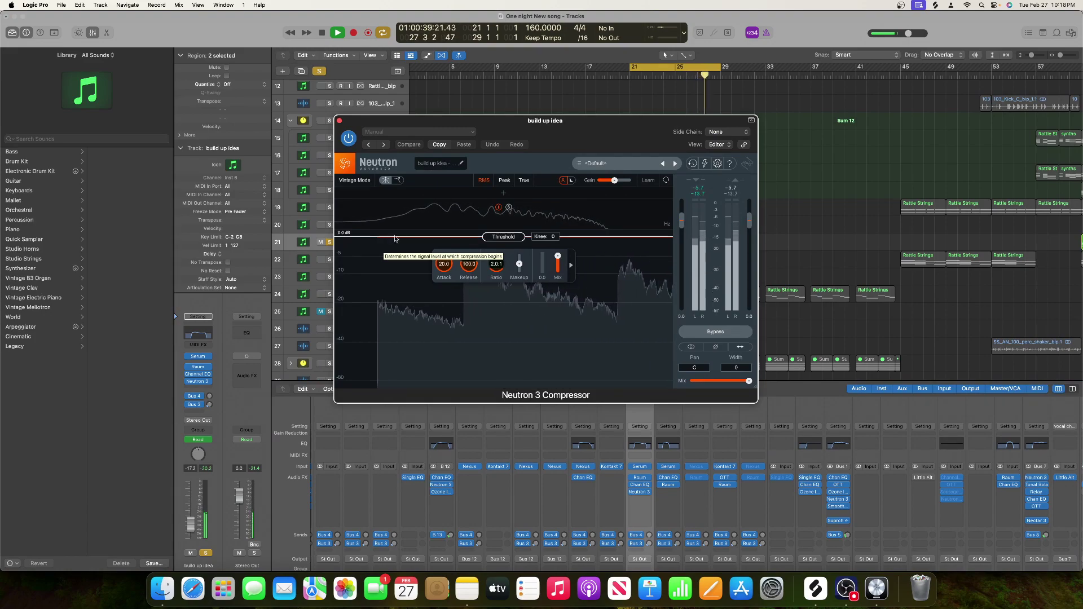
drag(503, 237, 466, 257)
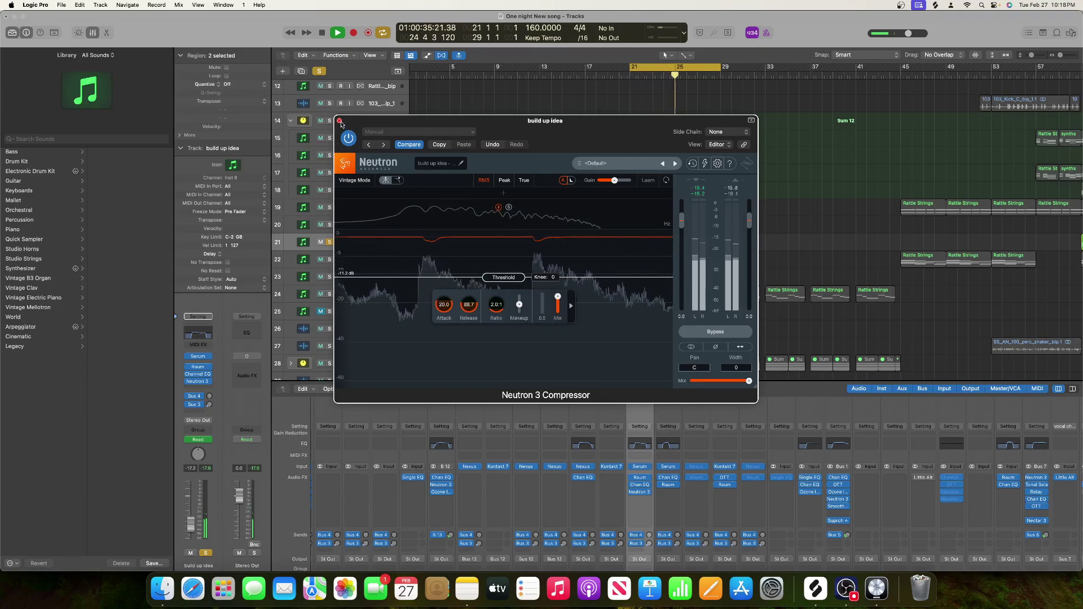
key(super+w)
- Add Ozone Imager 2 to the track 21 channel in Polar Level view, with Stereoize about 11.4 ms and Width about 37%
scroll(568, 444, down, 10)
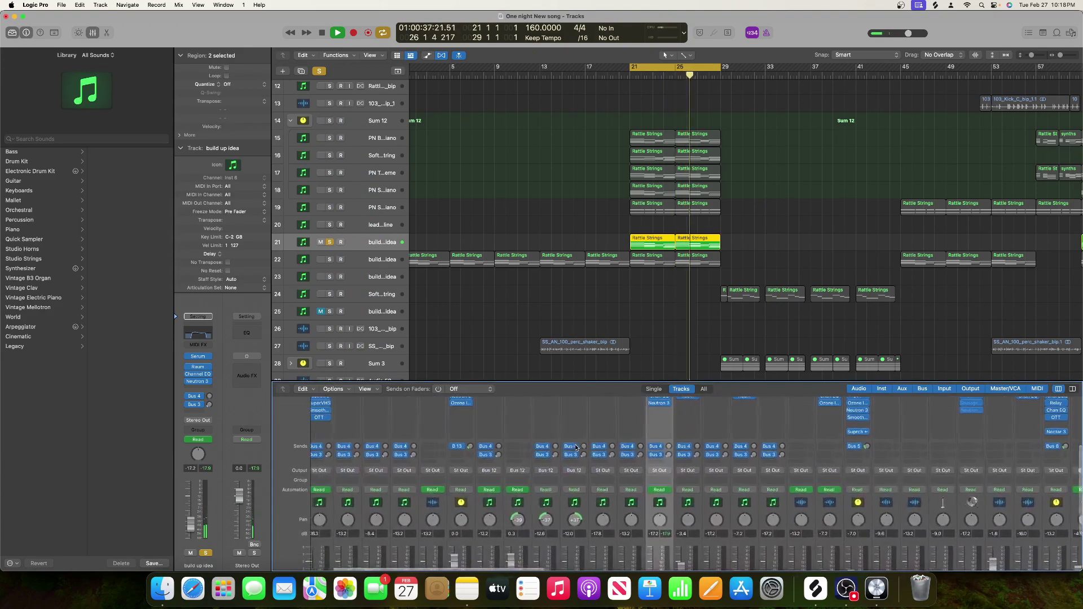
scroll(577, 448, right, 1)
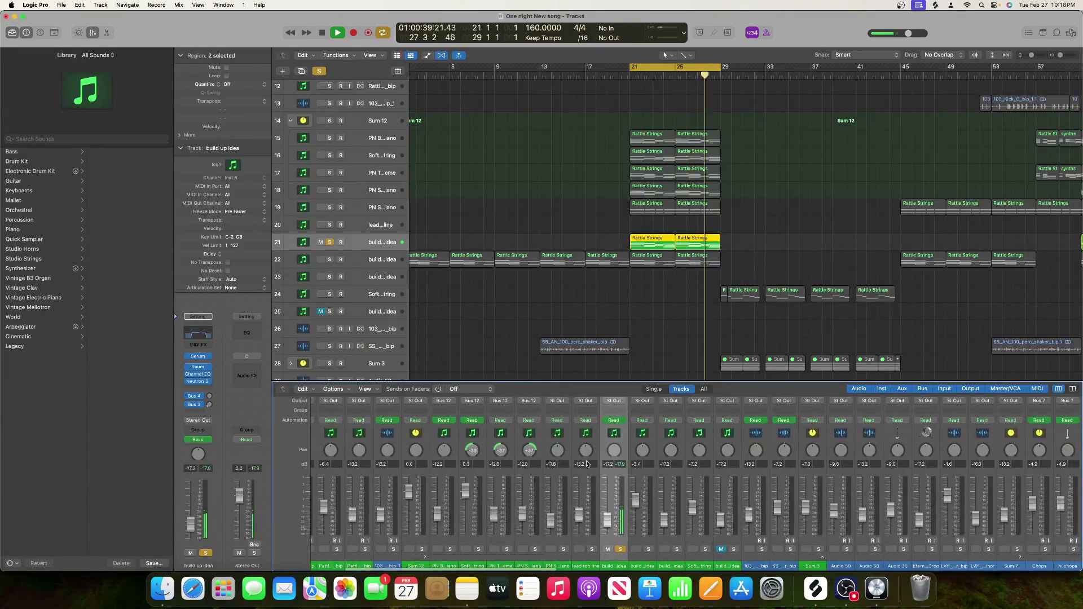
scroll(587, 464, up, 10)
click(618, 492)
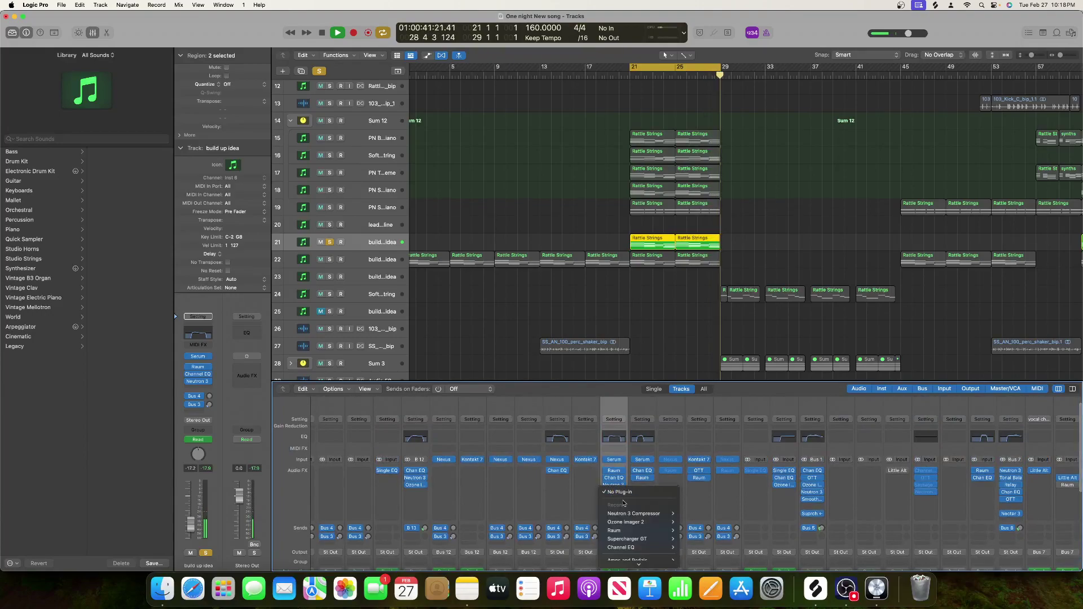
click(690, 522)
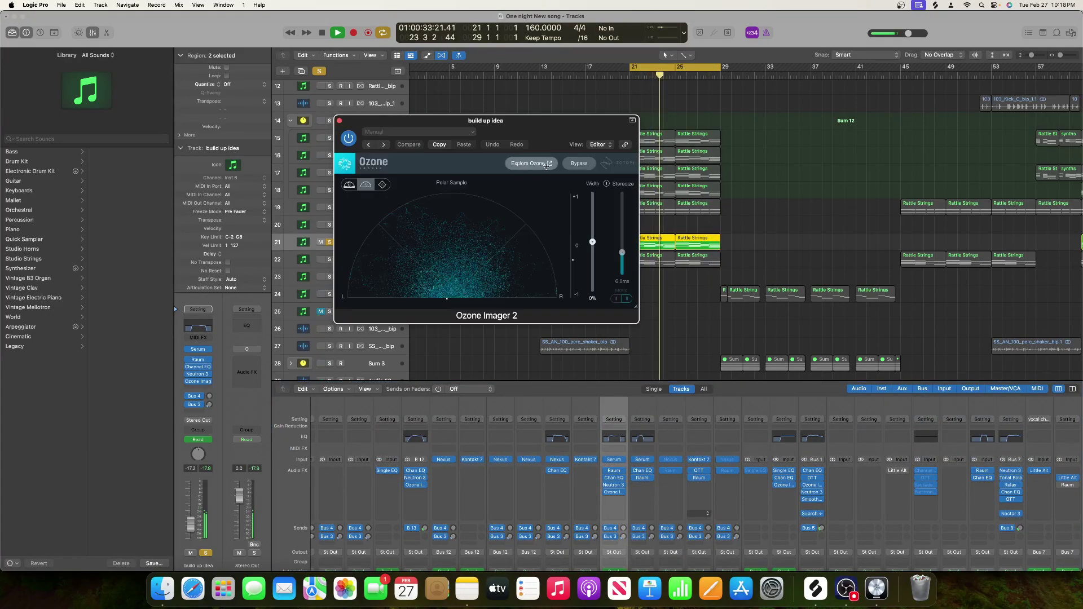
click(350, 184)
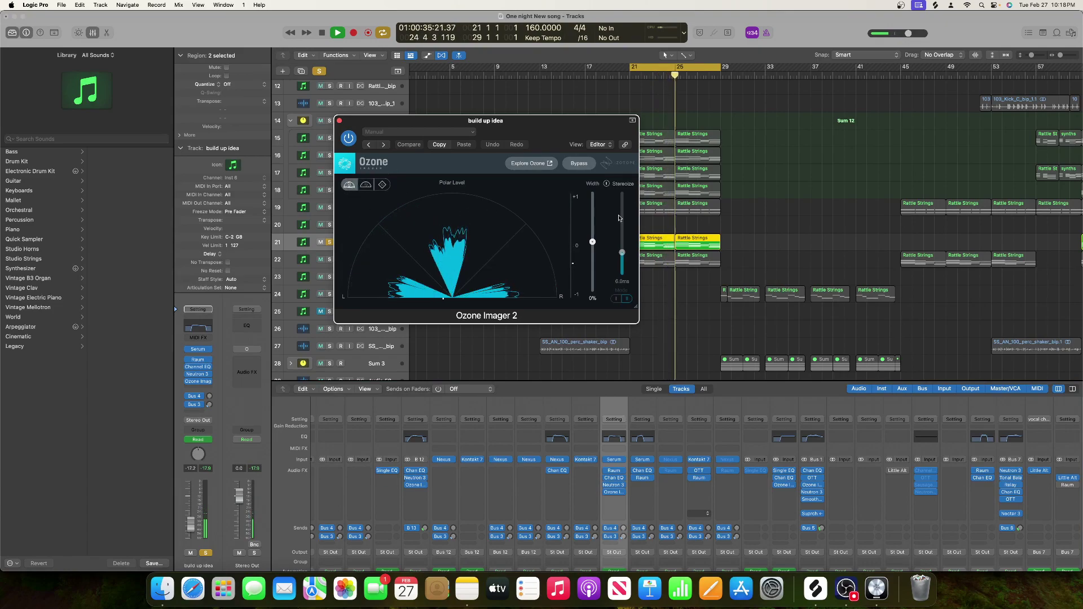
drag(622, 253, 592, 224)
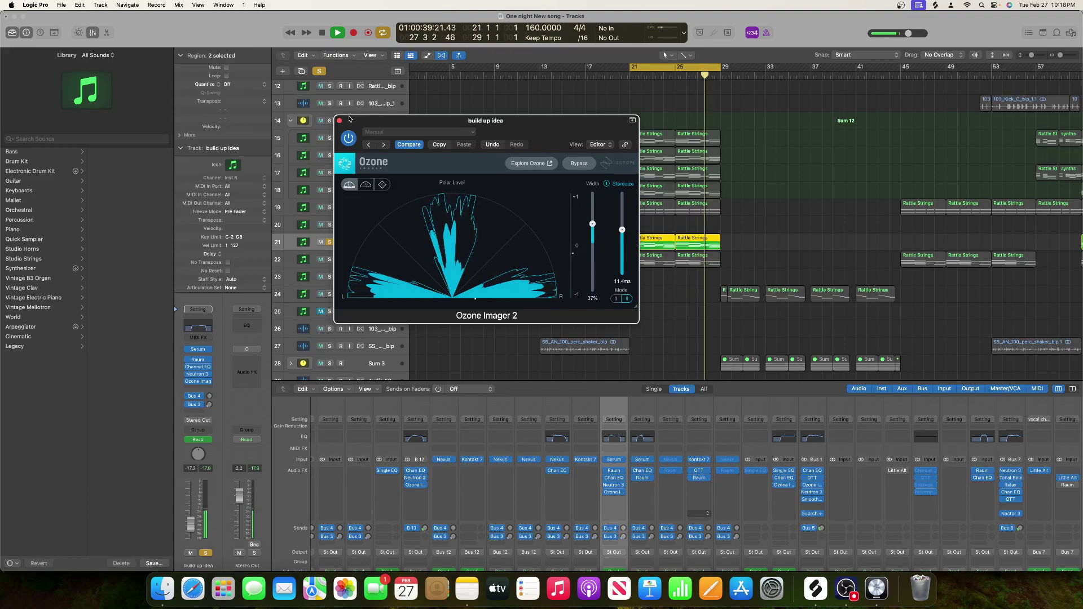
click(339, 120)
- Move the solo from track 21 to the build up idea on track 22 and select that track
click(330, 242)
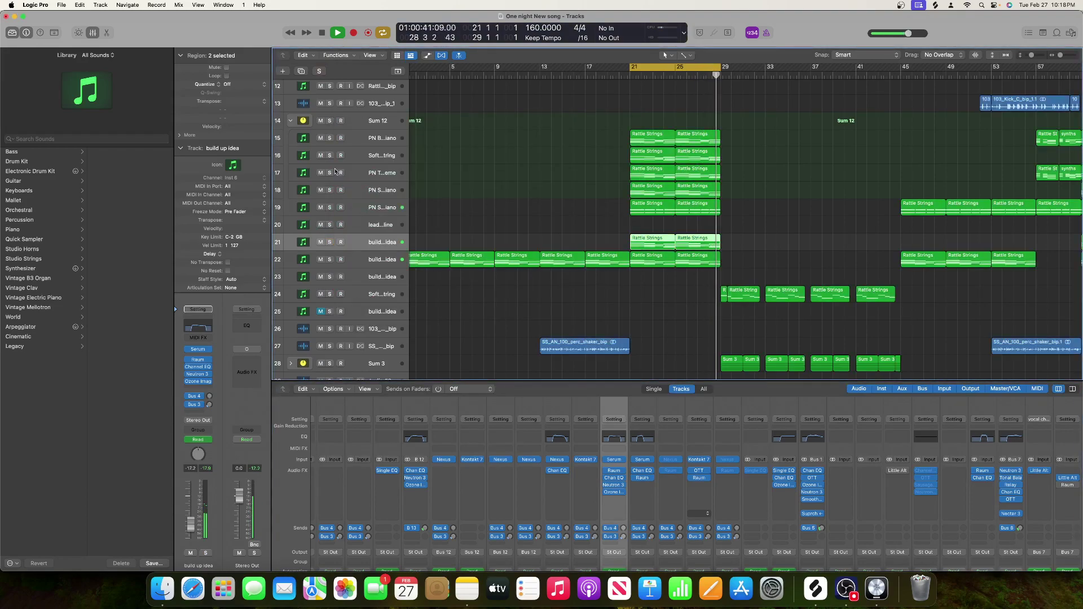
click(329, 259)
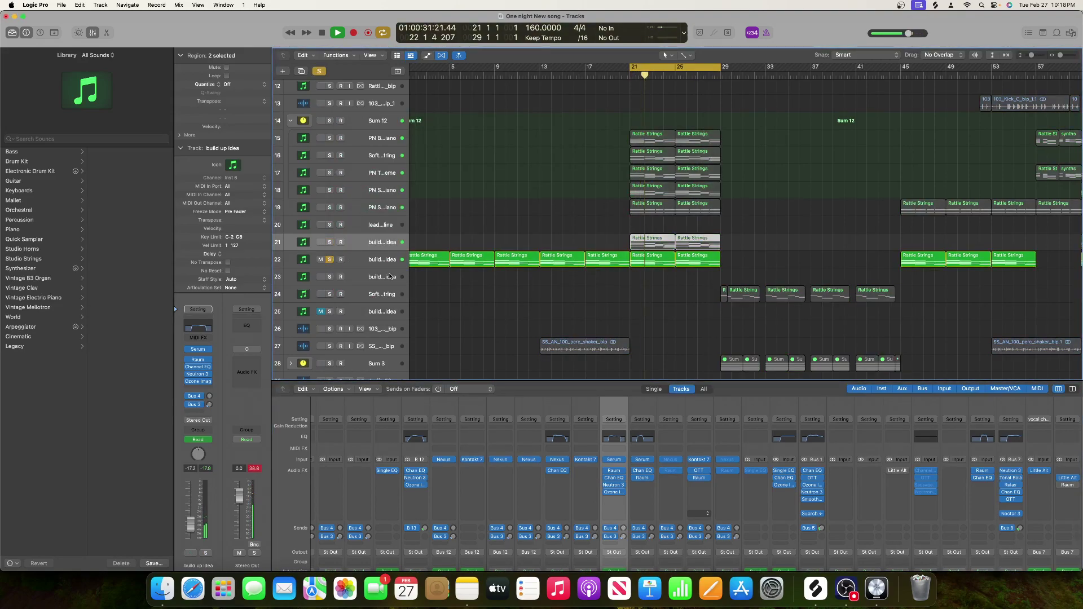
key(Down)
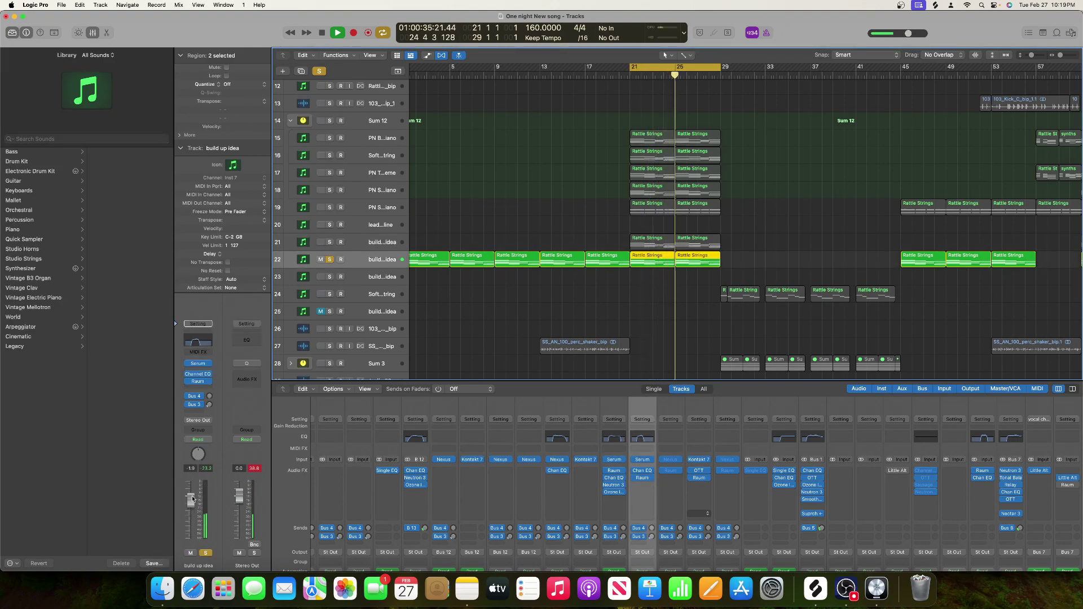
- Try a stereo Neutron 3 Compressor with a lowered threshold on track 22, and remove it
click(195, 387)
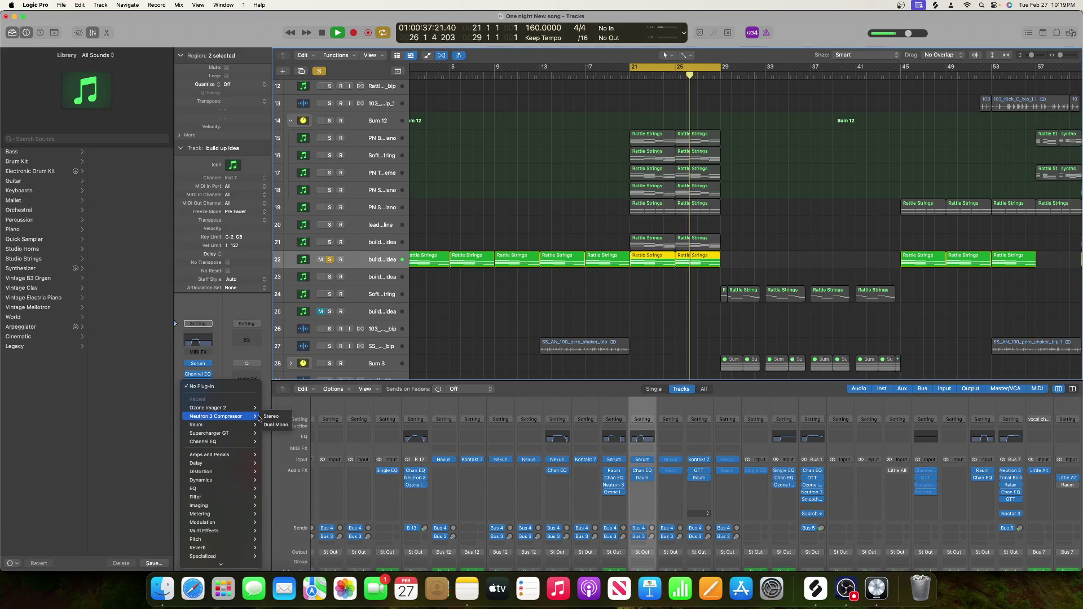
click(277, 414)
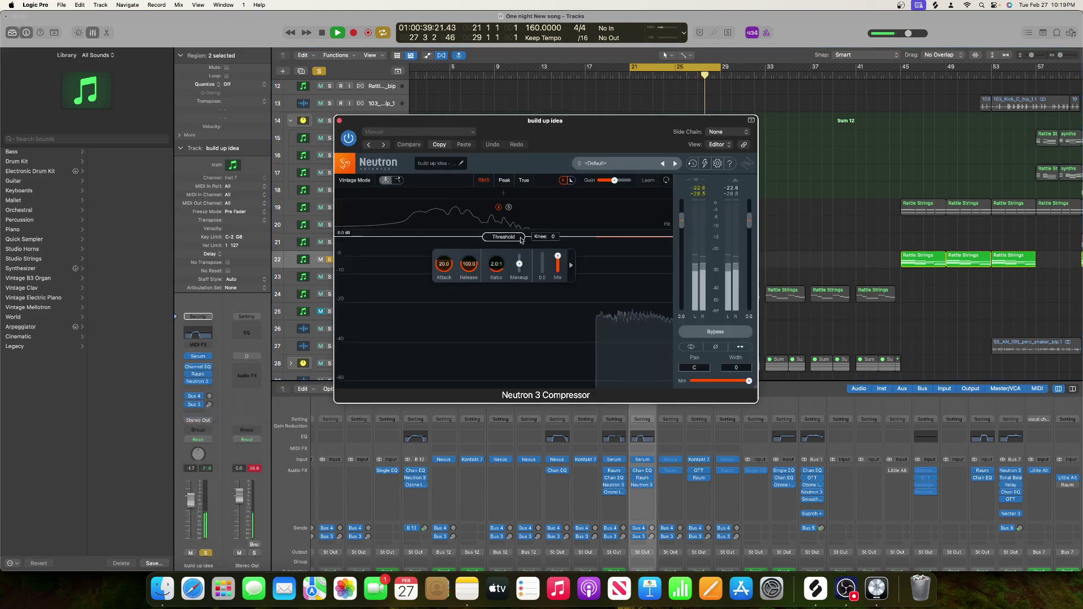
drag(522, 275, 510, 285)
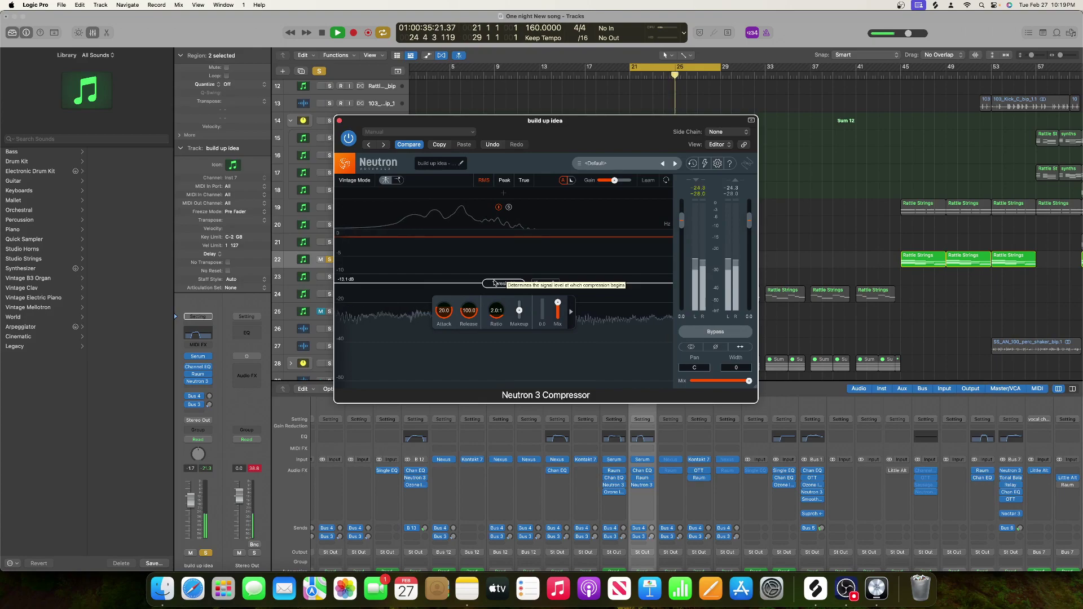
drag(492, 284, 495, 263)
click(209, 382)
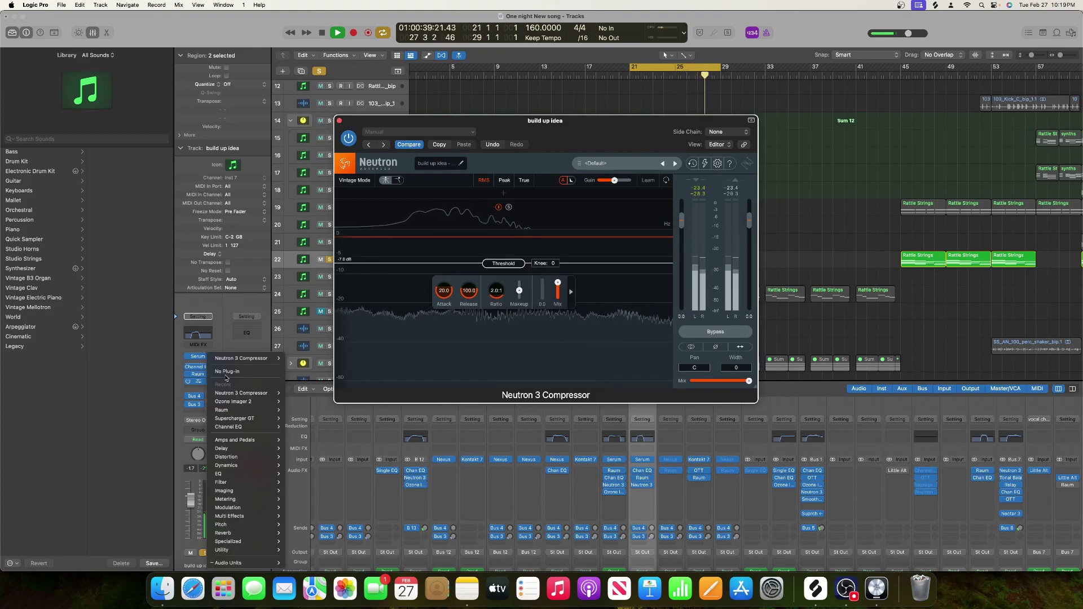
click(228, 373)
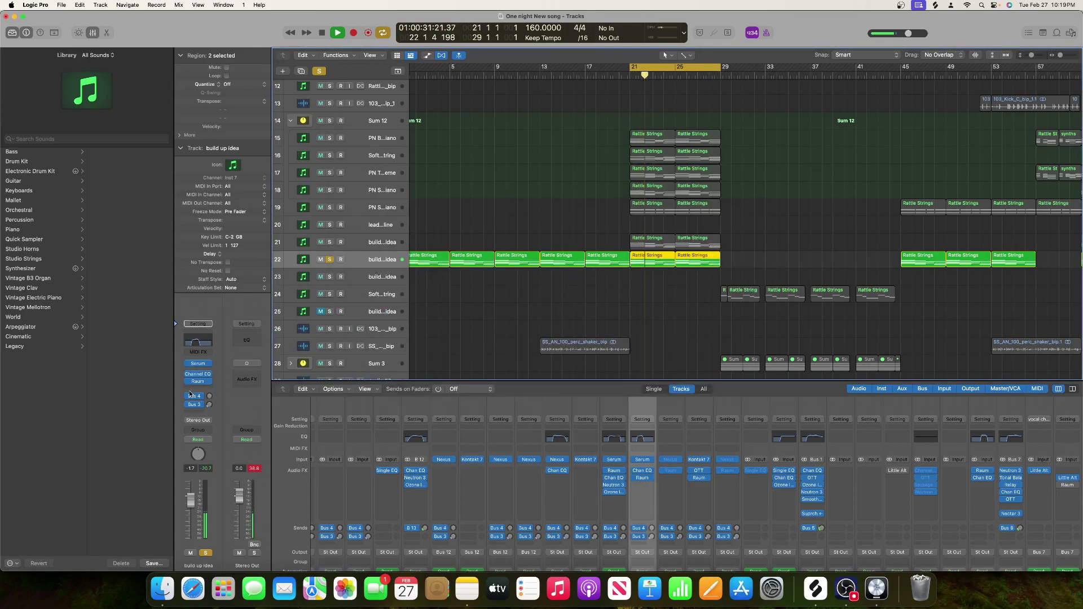
click(192, 389)
mouse_move(223, 460)
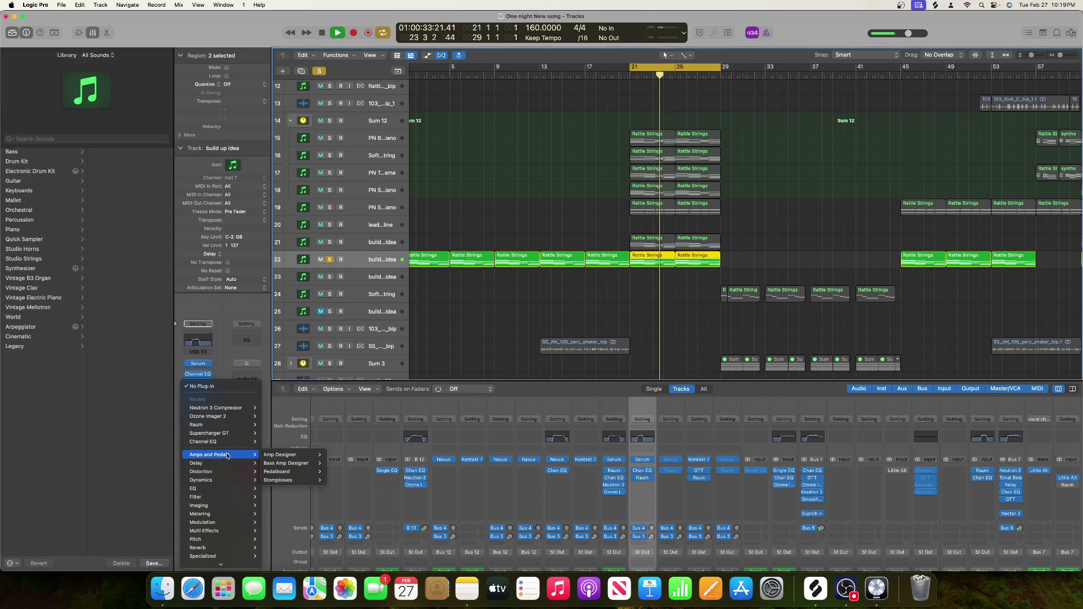
mouse_move(231, 415)
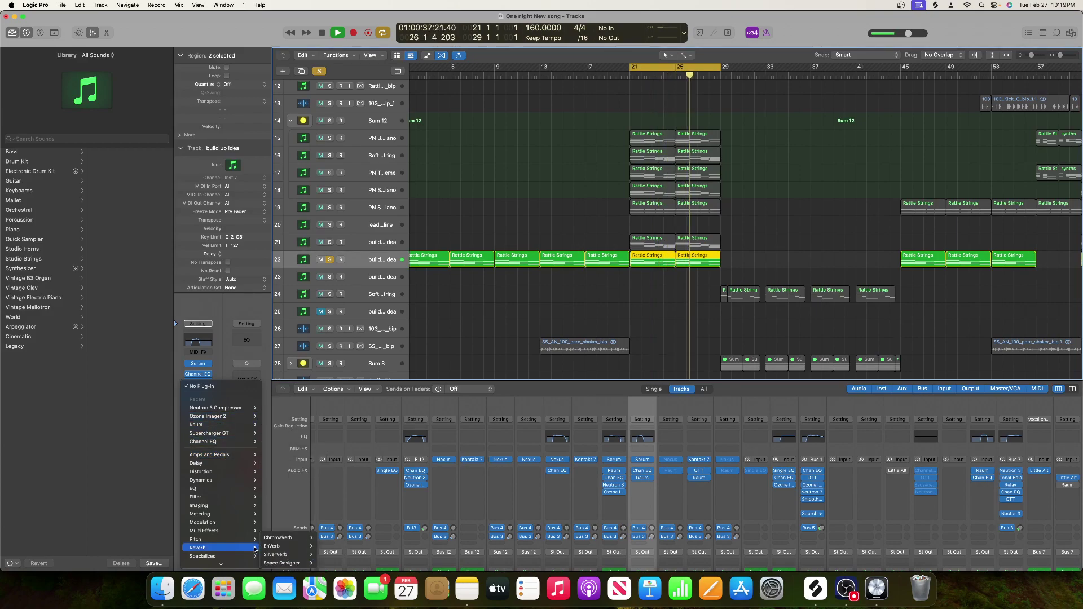
mouse_move(226, 563)
mouse_move(276, 555)
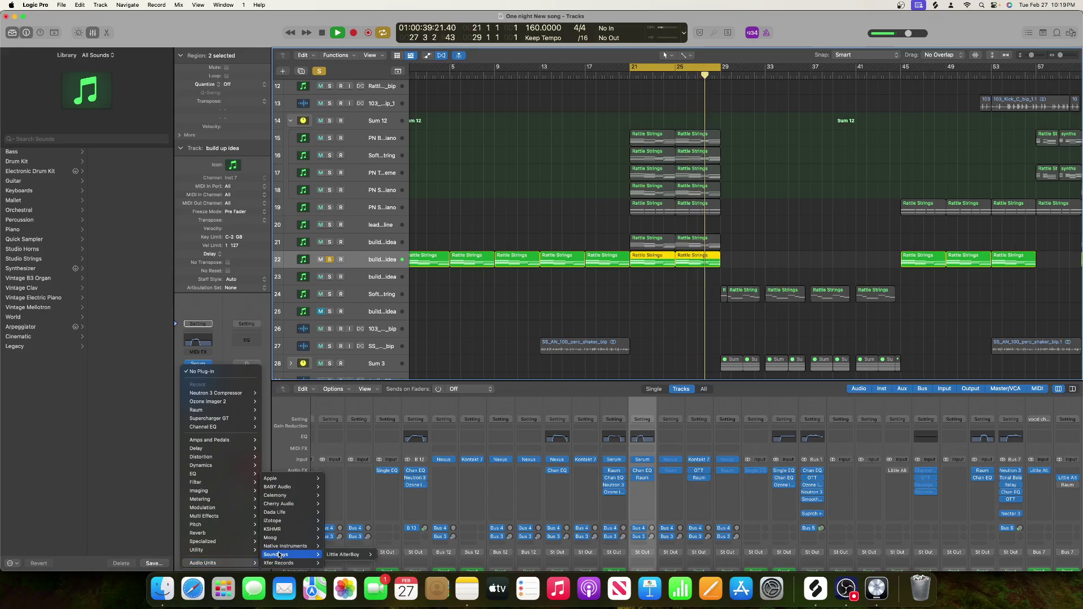
mouse_move(329, 539)
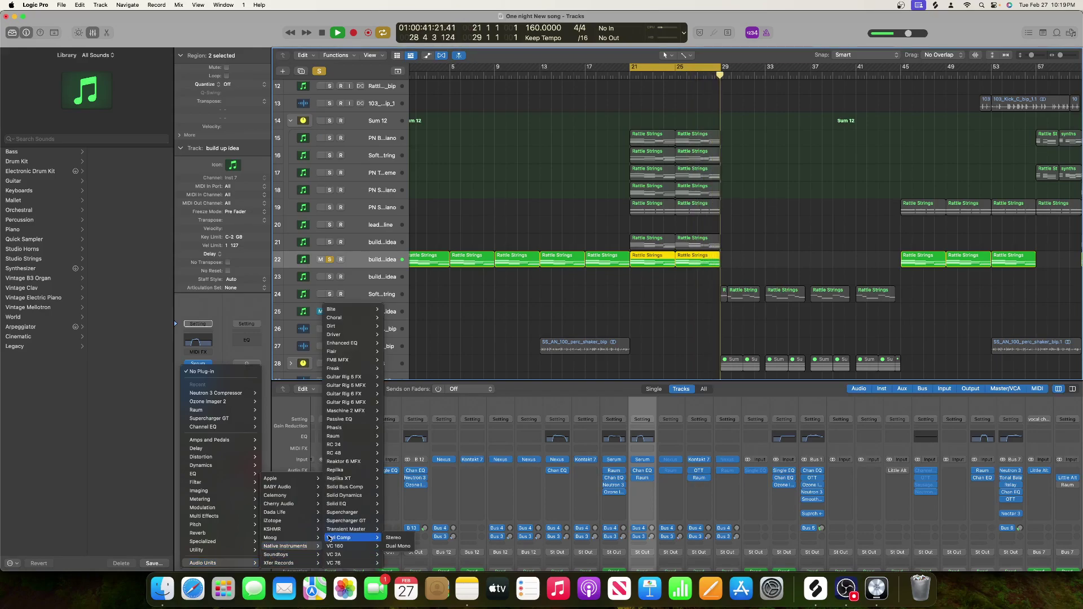
click(113, 375)
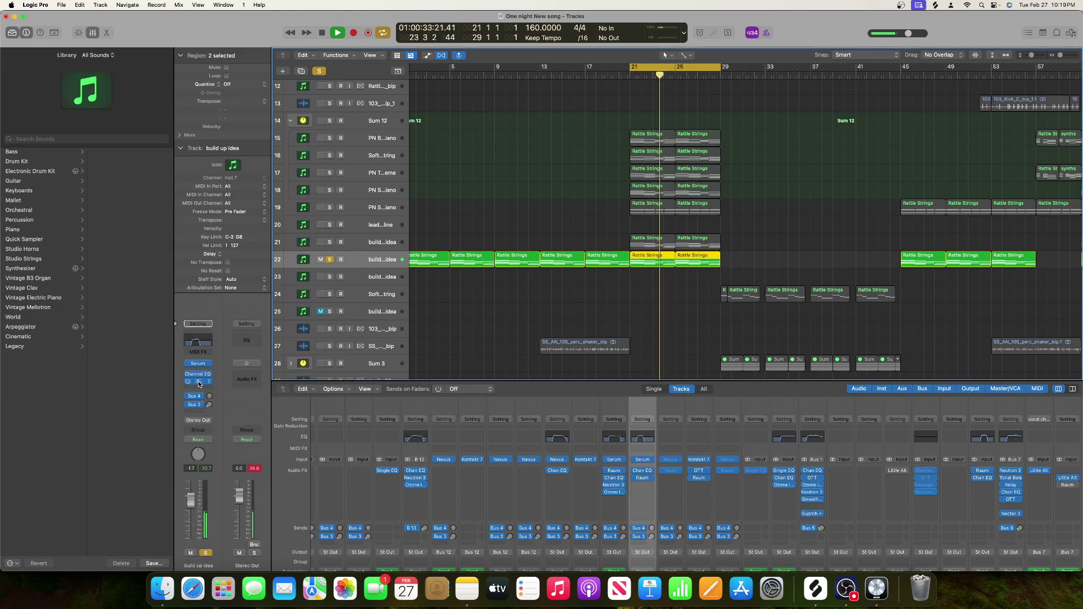
- Raise the track 22 fader to about -0.6 dB and check the Raum reverb on its channel
drag(190, 506, 190, 500)
click(376, 98)
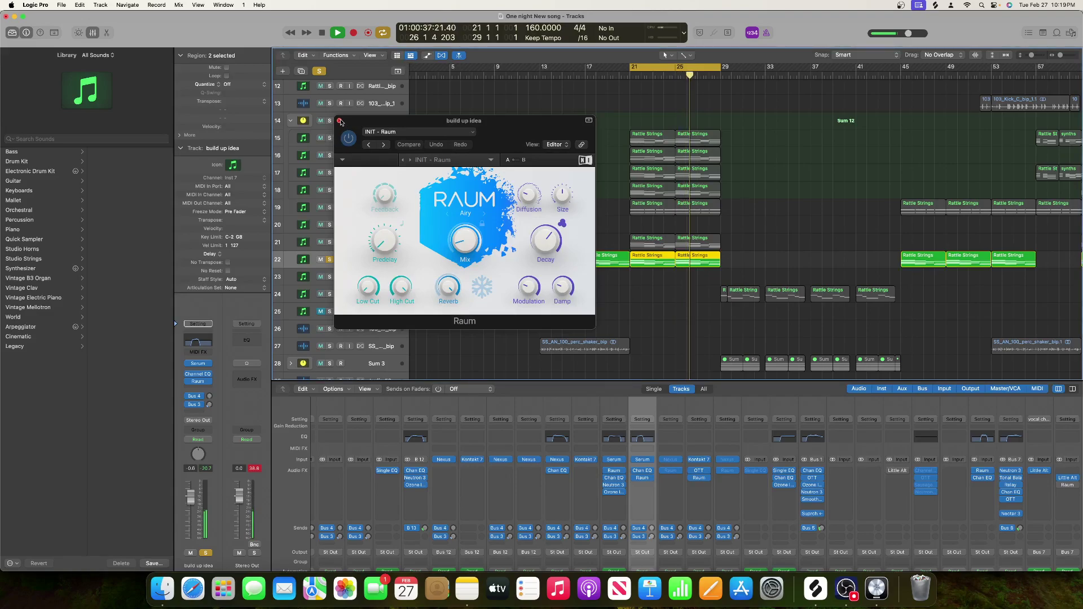
click(340, 120)
- Move the solo from track 22 to the Rattle Strings audio track 47 and shorten the cycle range to bars 25 to 29
scroll(491, 249, down, 10)
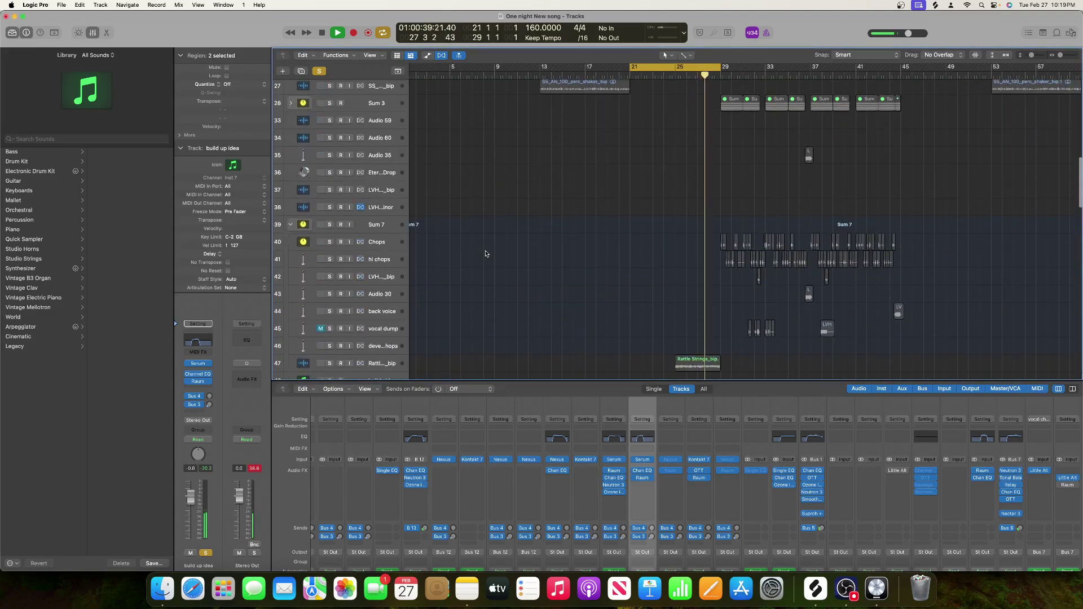
scroll(485, 254, down, 5)
scroll(328, 141, up, 11)
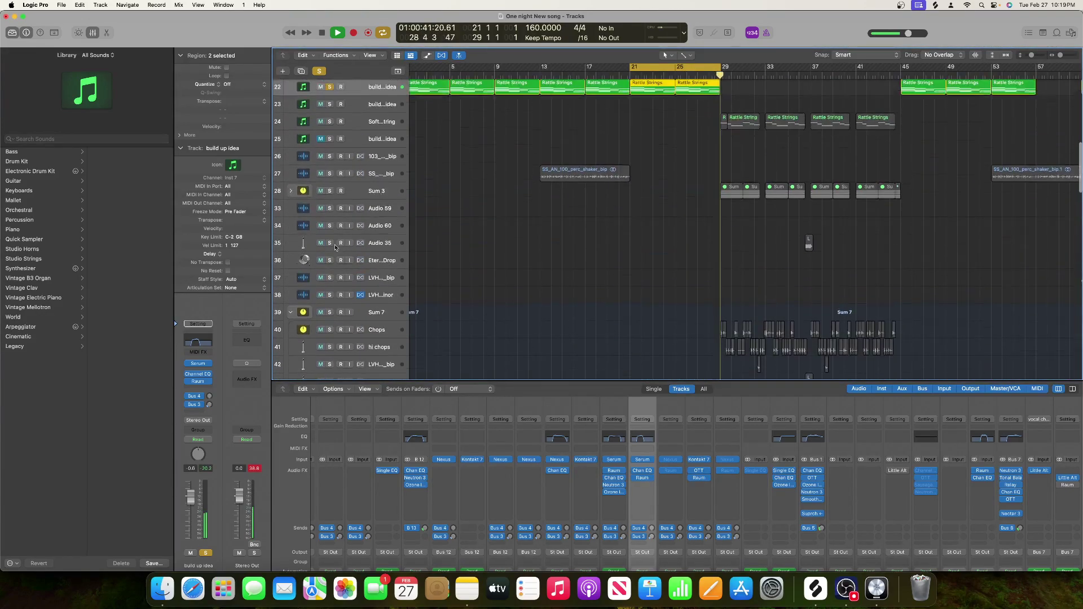
click(330, 108)
scroll(327, 109, down, 10)
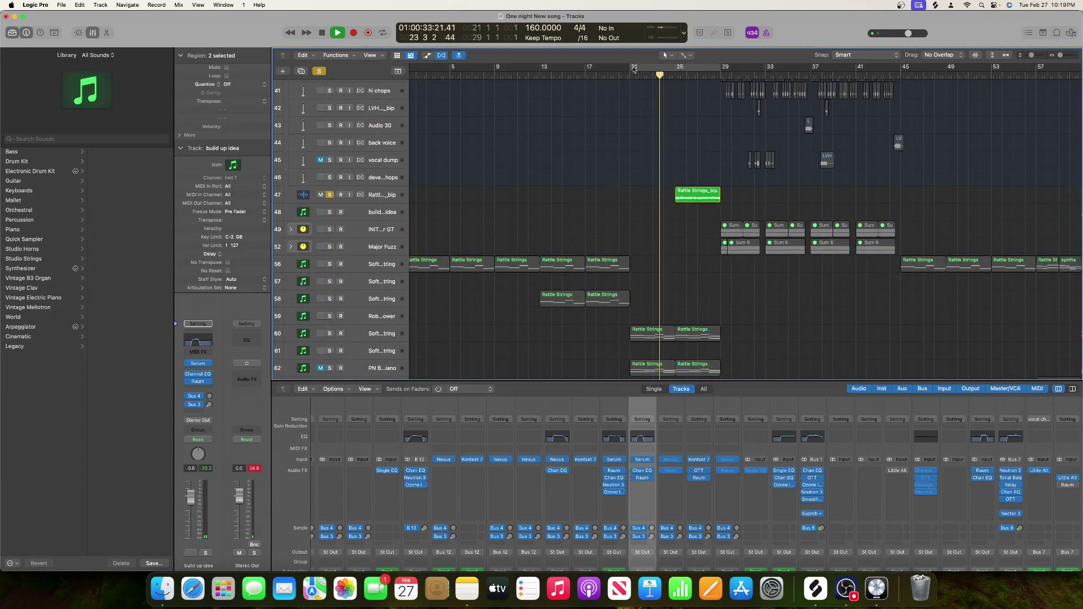
drag(632, 68, 680, 67)
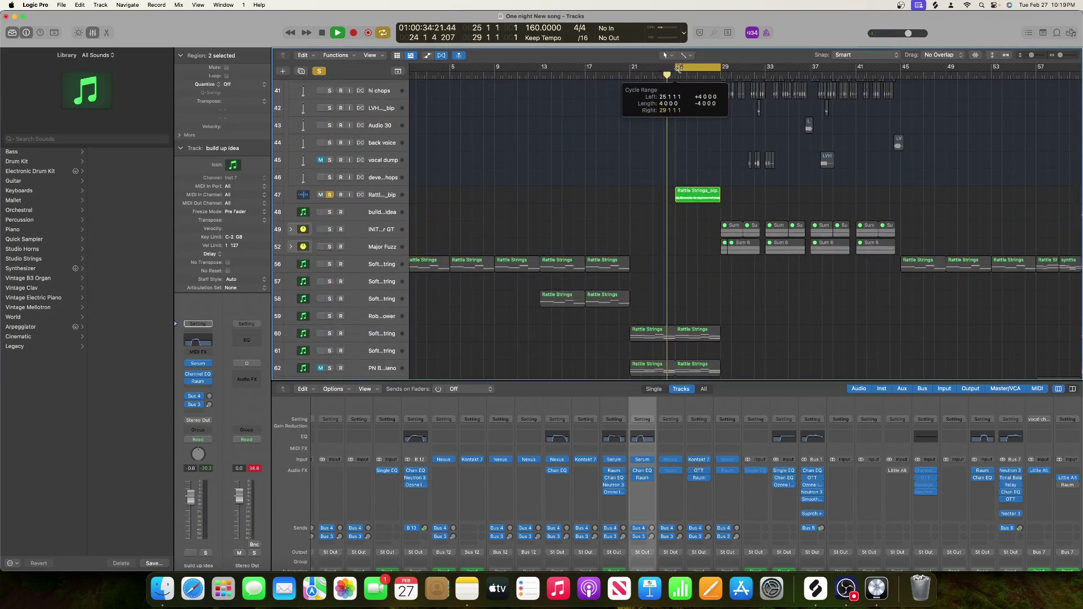
- Insert Ozone Imager 2 on Rattle Strings track 47 with width at 83% and Stereoize at 20.0 ms
click(392, 195)
click(203, 401)
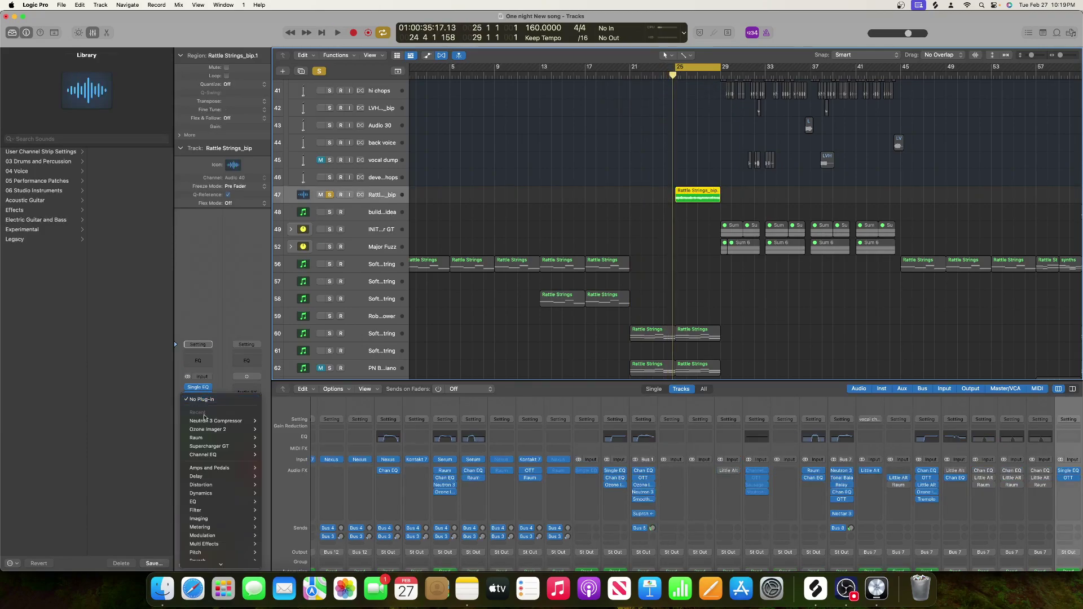
click(323, 278)
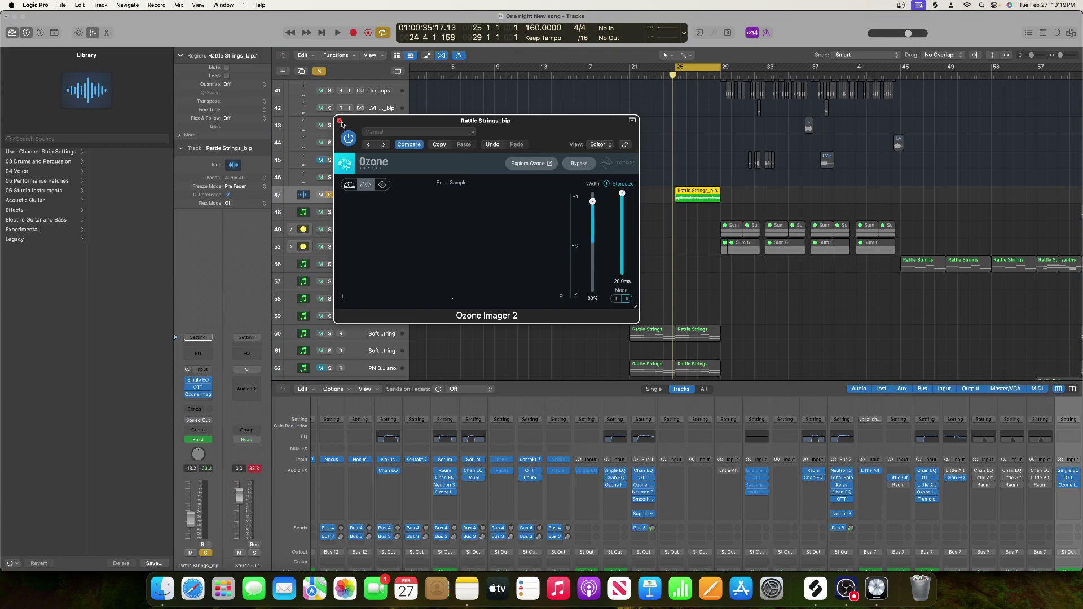
click(340, 121)
- Play back the looped section and raise the track 47 fader to about -5.4 dB
key(space)
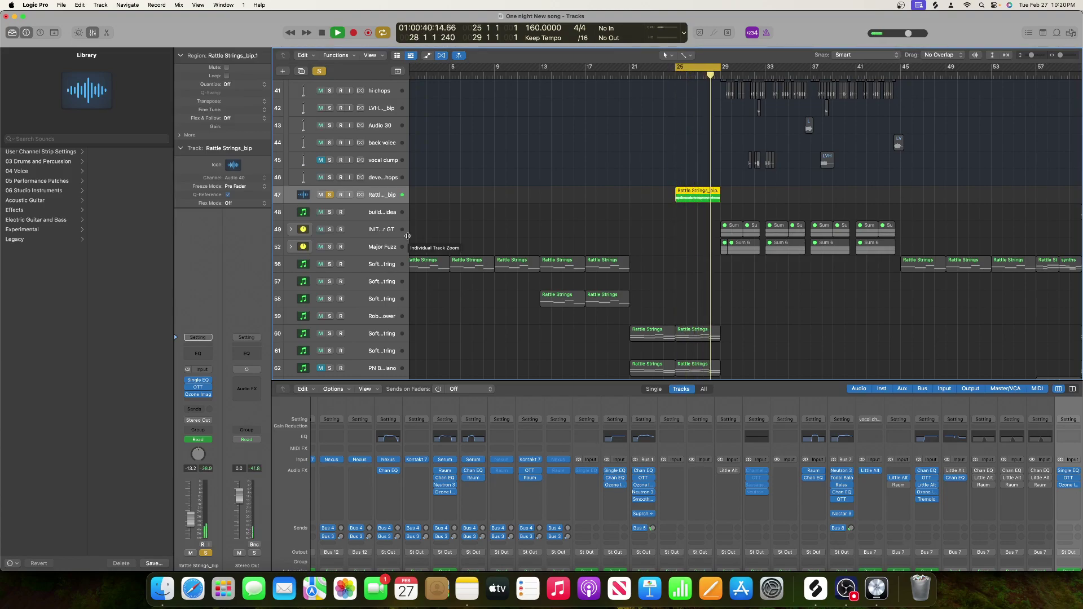
key(space)
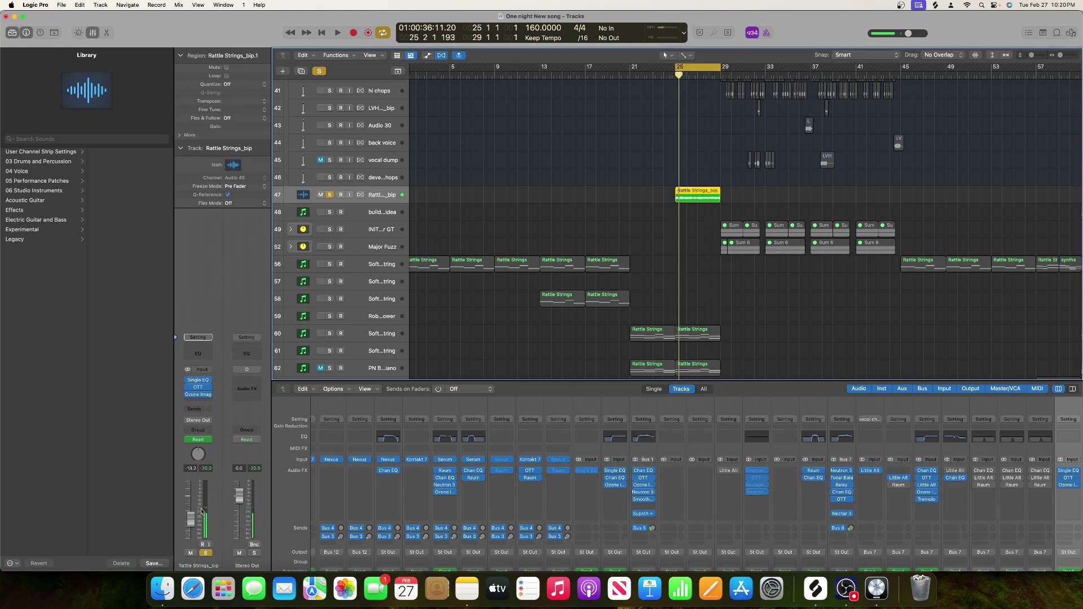
key(space)
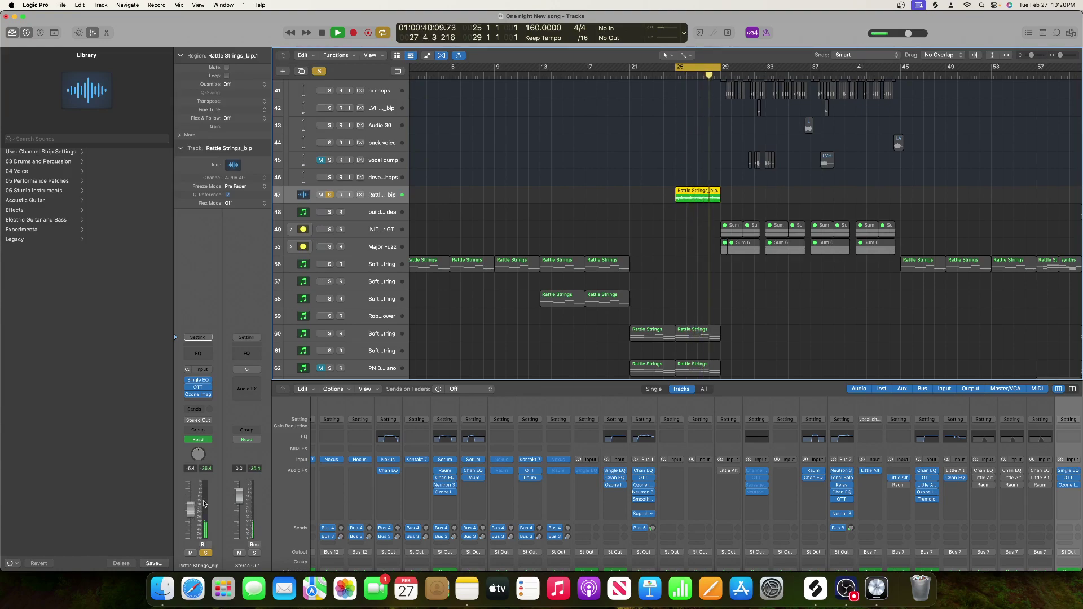
key(space)
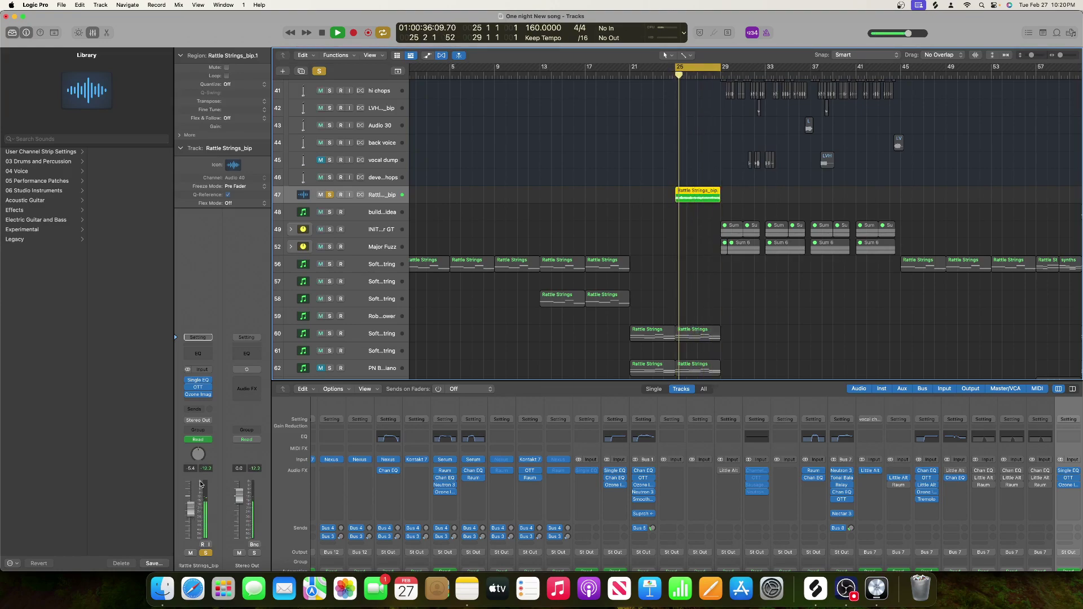
- Add a Channel EQ to track 47 with a 119 Hz, 48 dB/Oct low cut and a +5.0 dB boost at about 368 Hz
click(198, 353)
key(space)
click(373, 287)
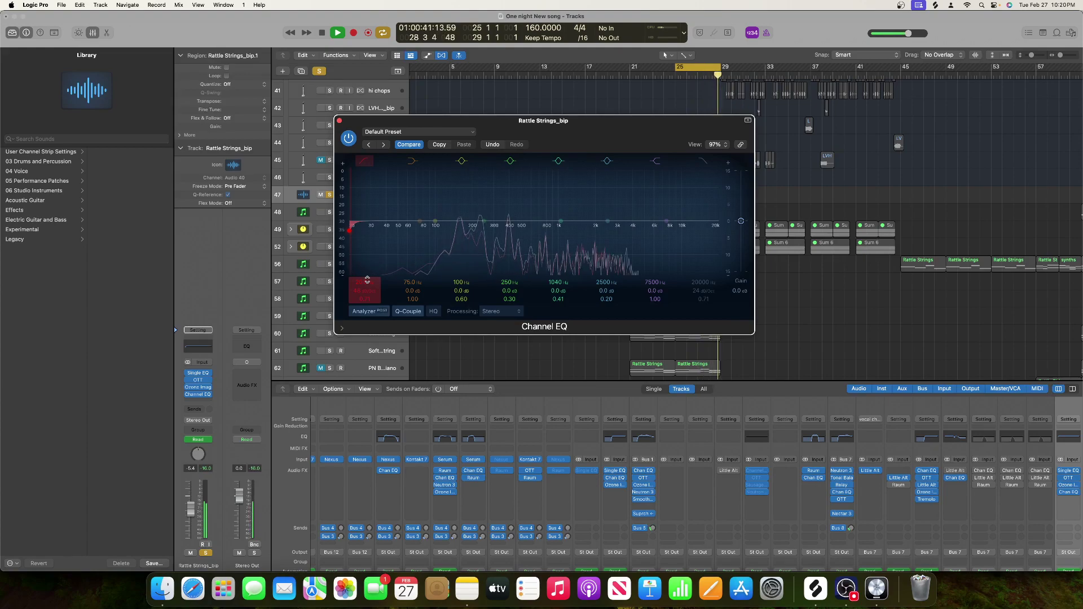
drag(368, 280, 367, 251)
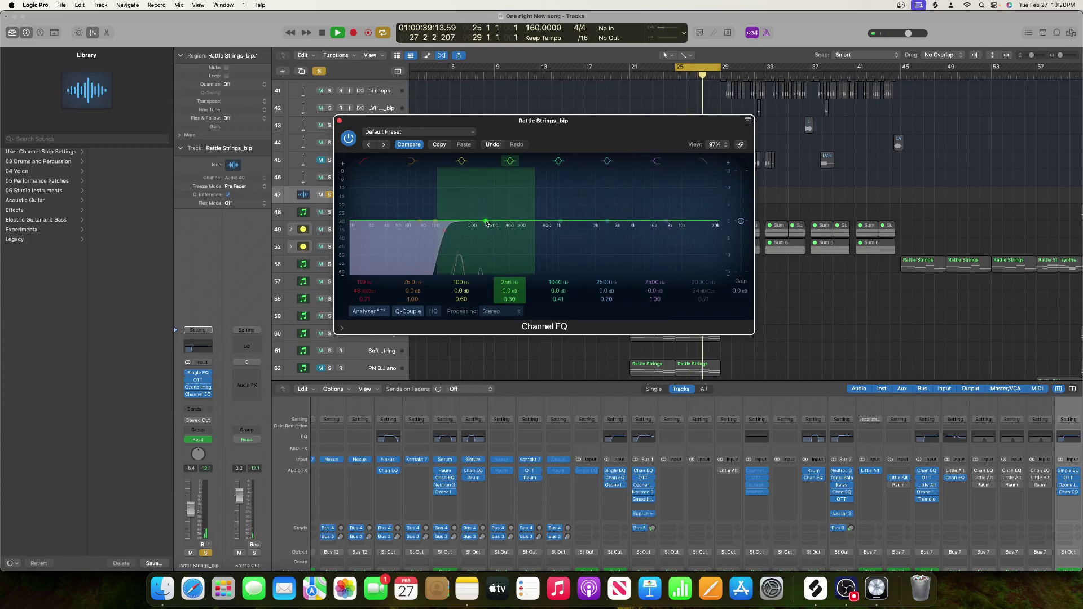
drag(485, 222, 499, 207)
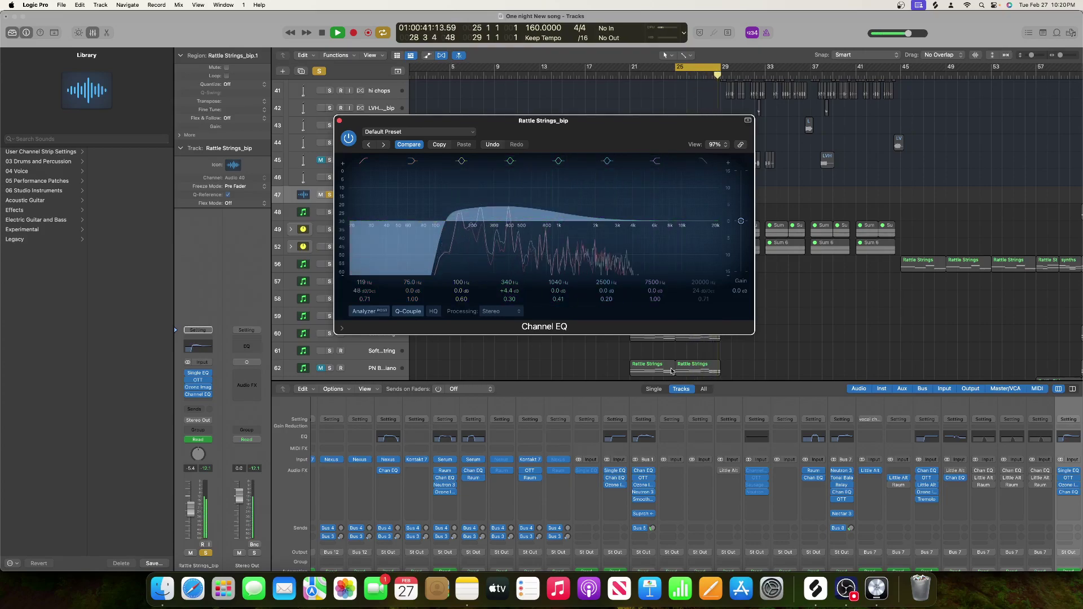
drag(511, 204, 515, 202)
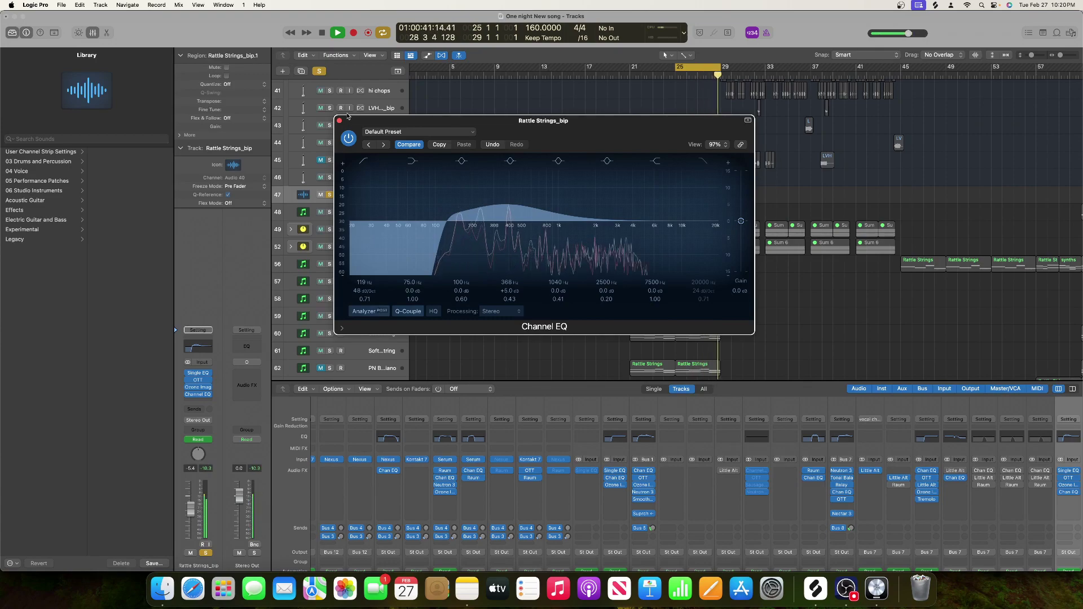
key(space)
click(340, 121)
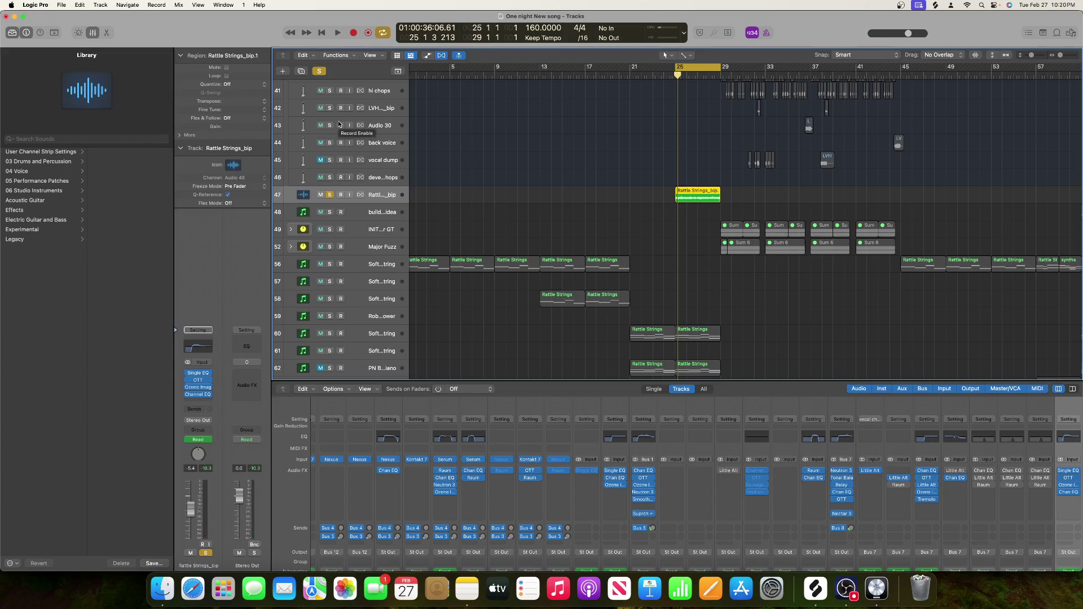
- Move the solo from track 47 to the Soft Plucked String track 60, select it and play it back
scroll(413, 225, down, 3)
scroll(412, 224, left, 1)
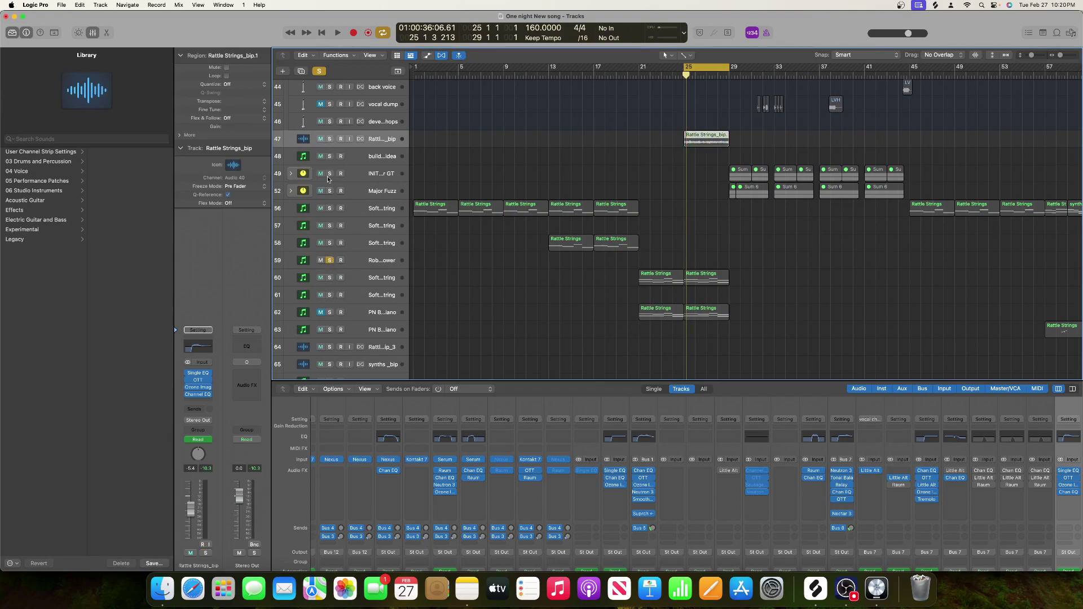
click(329, 261)
click(328, 279)
key(space)
click(360, 281)
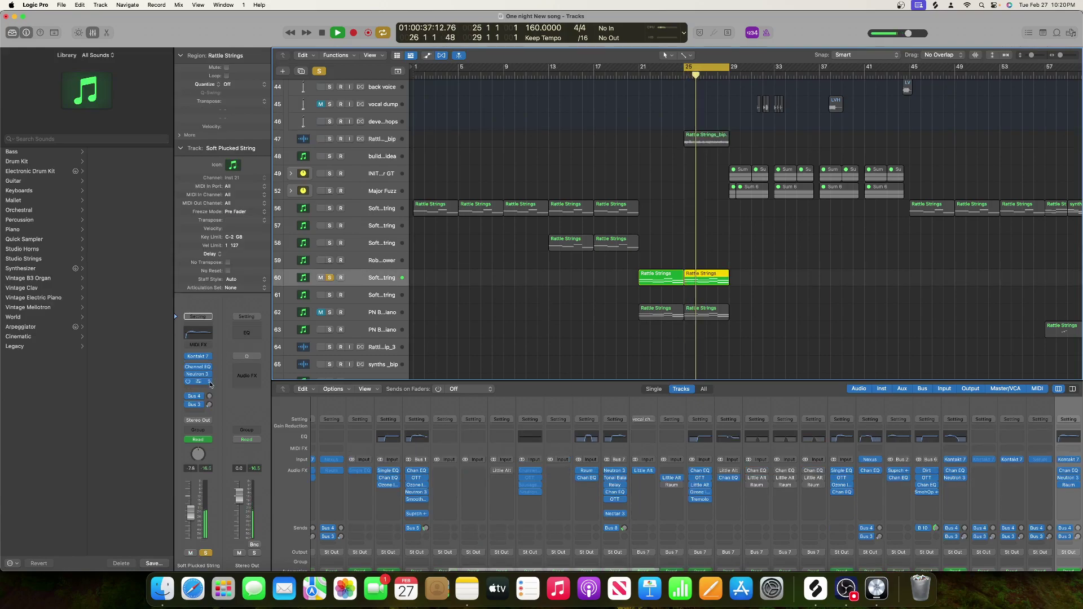
key(space)
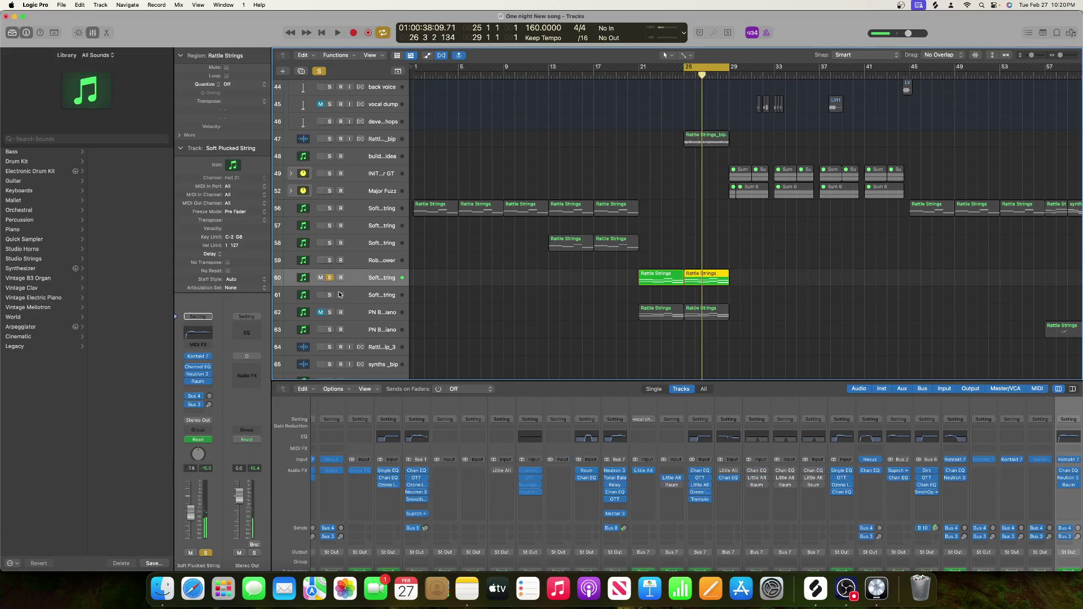
- Move the solo to the Soft Plucked String track 61 and briefly audition the PN Black Hole Piano on track 62
click(330, 280)
click(348, 294)
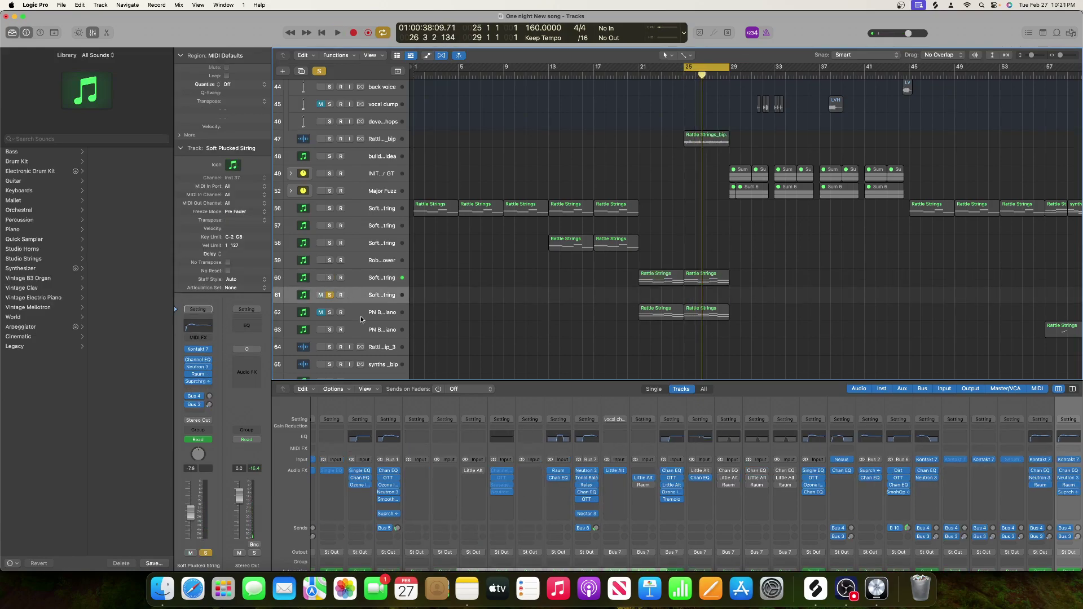
scroll(349, 217, down, 5)
click(353, 242)
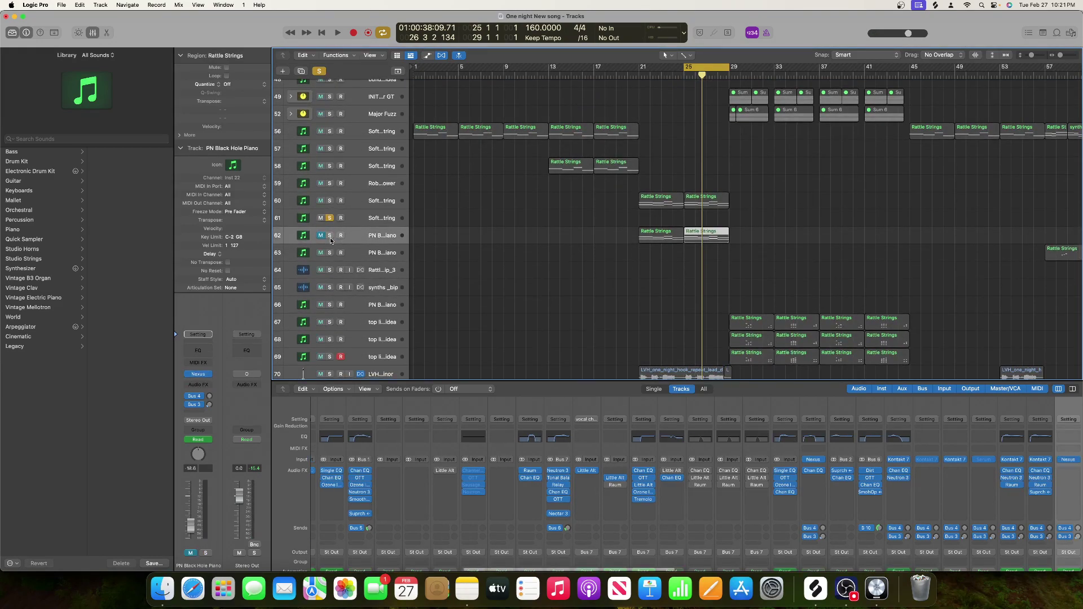
click(329, 238)
key(space)
key(space)
click(330, 237)
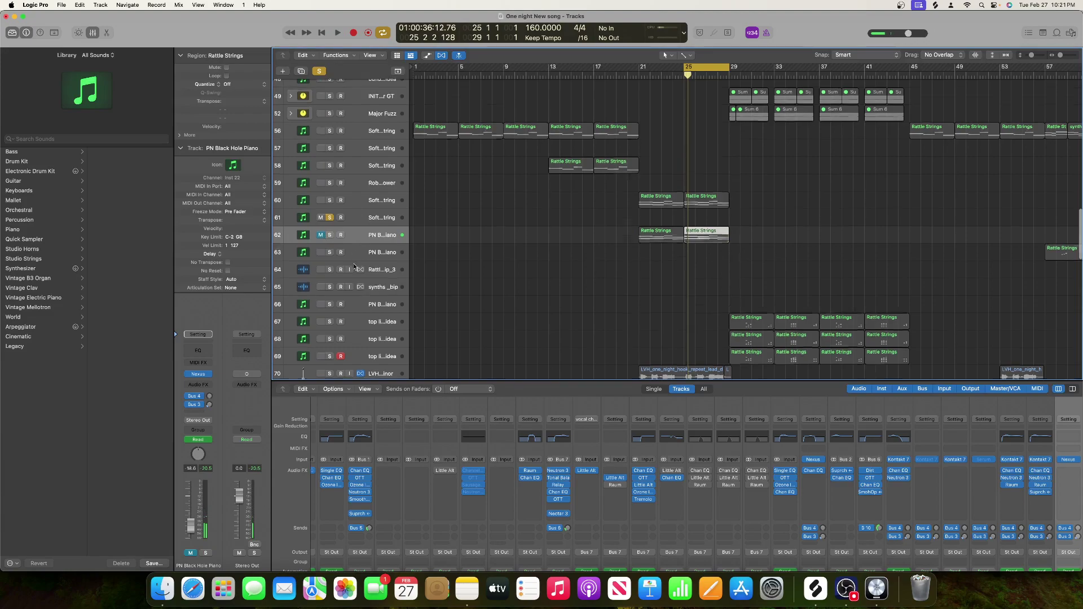
- Solo the Dubstep_Snare_04_bip track 98 and insert a Channel EQ with its low cut enabled at 48 dB/Oct
scroll(355, 266, down, 4)
scroll(333, 308, down, 20)
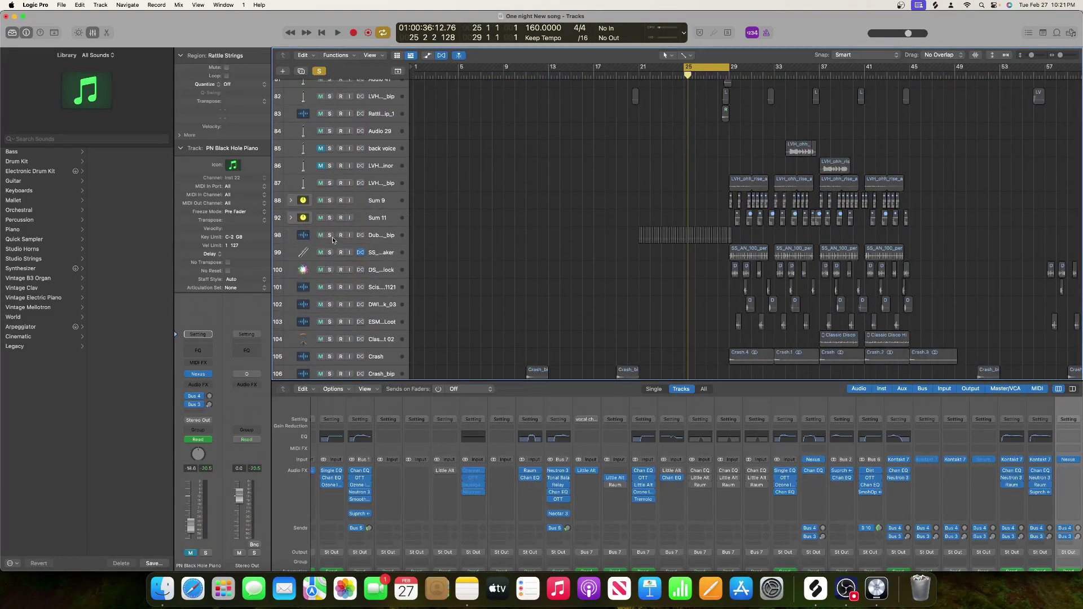
click(332, 237)
key(space)
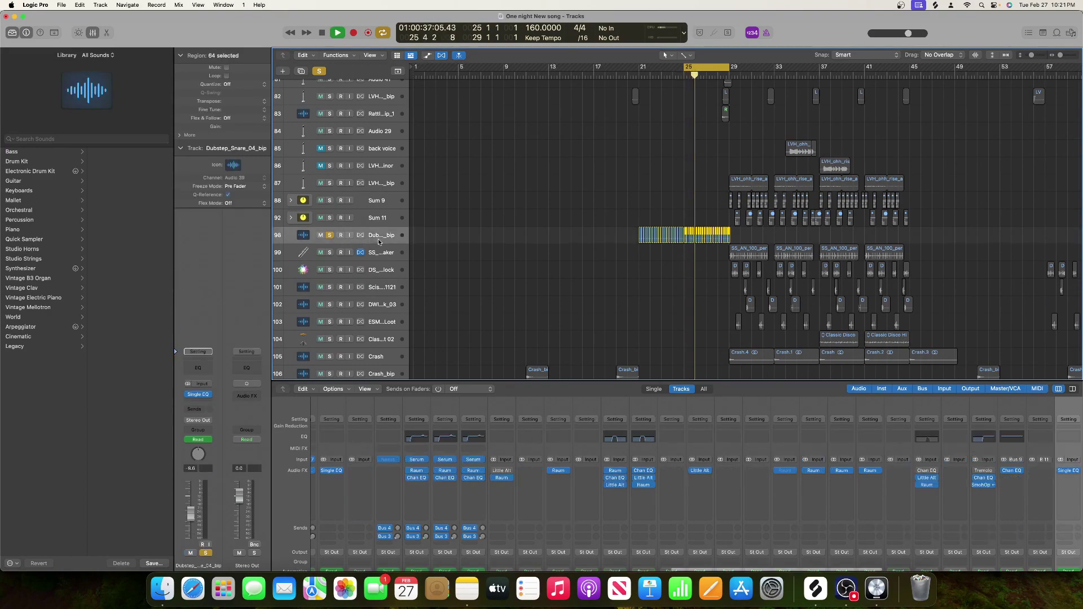
click(198, 368)
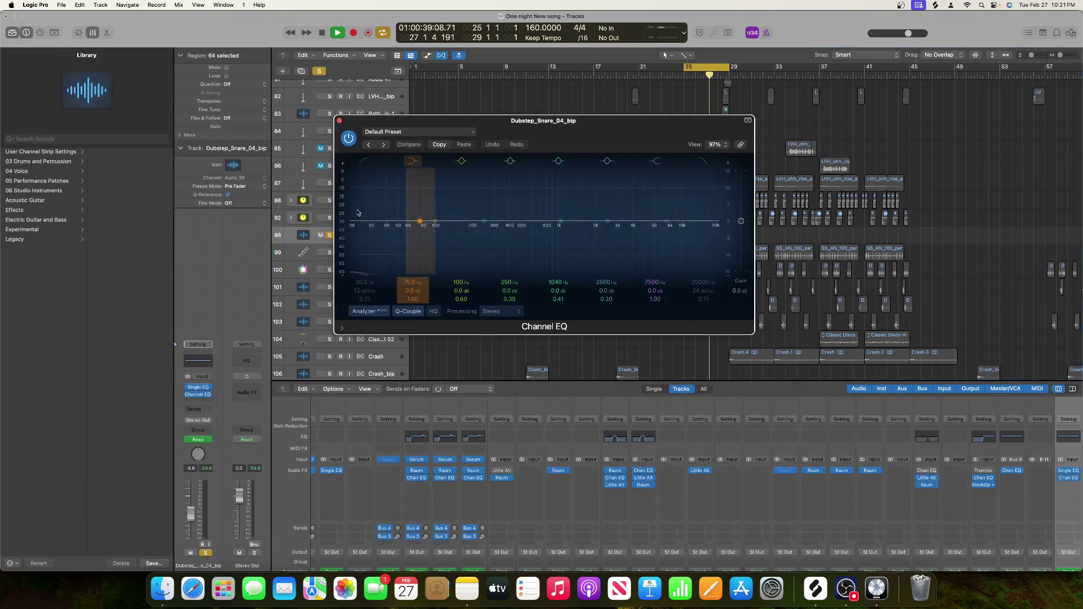
click(365, 163)
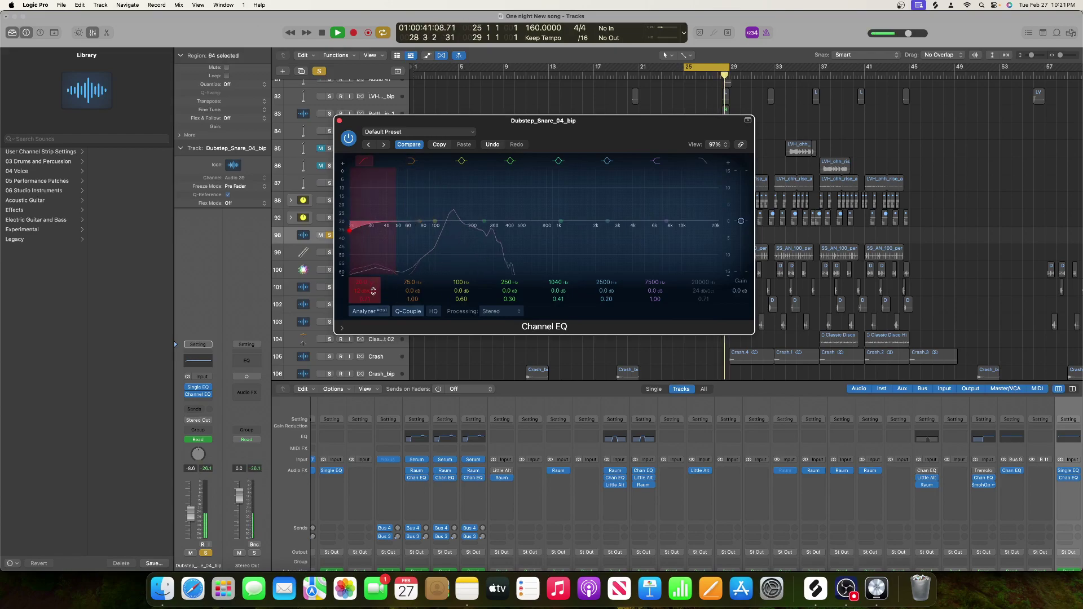
key(space)
click(365, 163)
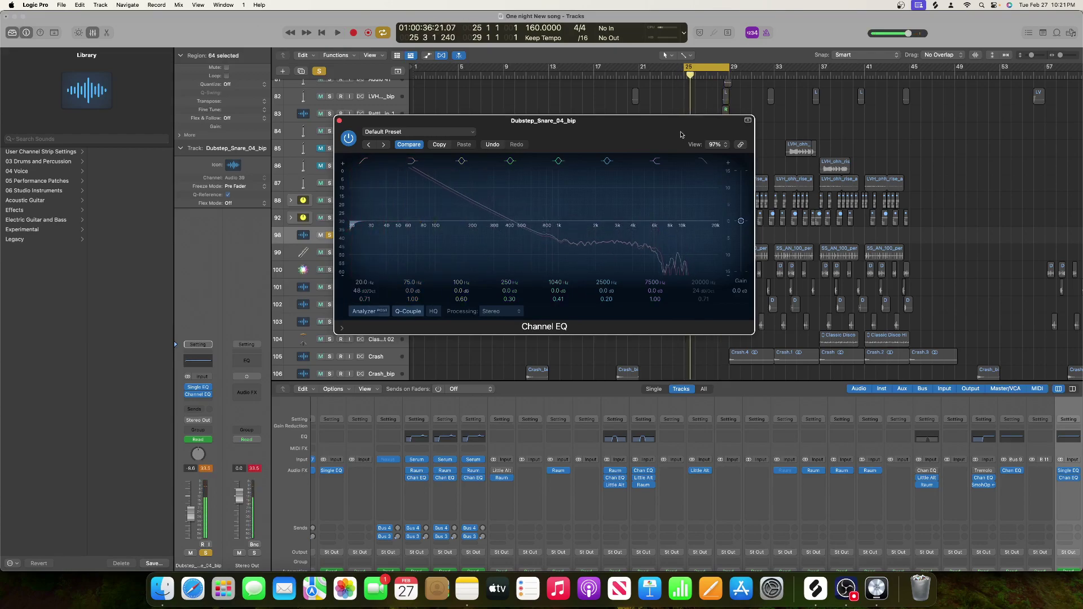
- Move the EQ window clear of the timeline, extend the cycle range to bar 31 and play the snare
drag(685, 136, 513, 98)
drag(732, 68, 751, 68)
key(space)
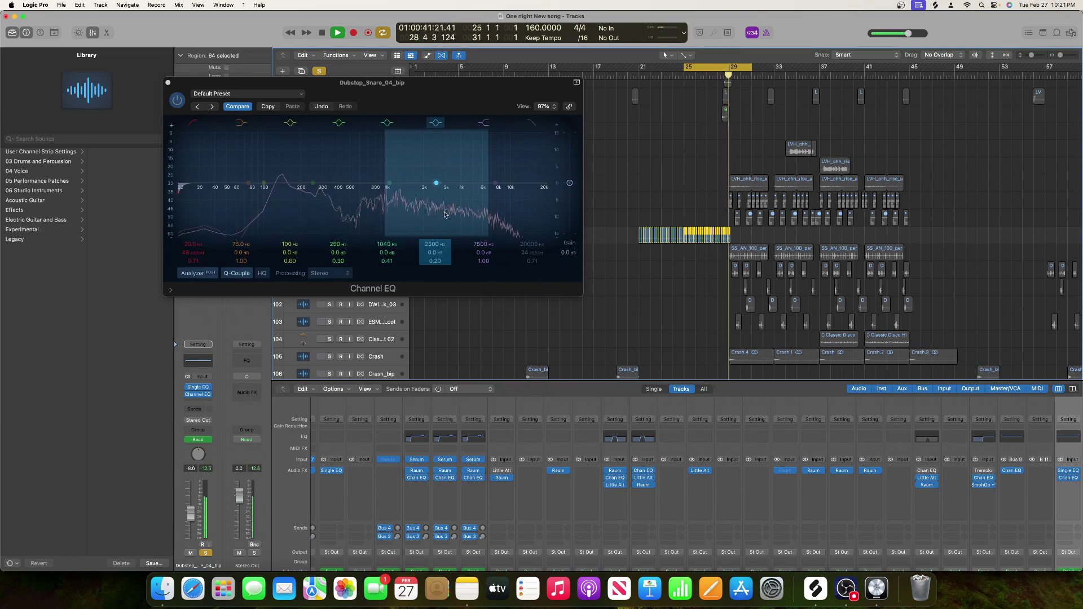
key(space)
- Shape the snare EQ with a 94.5 Hz low cut, +3.1 dB at 330 Hz and -2.0 dB at 2860 Hz
drag(189, 243, 189, 226)
key(space)
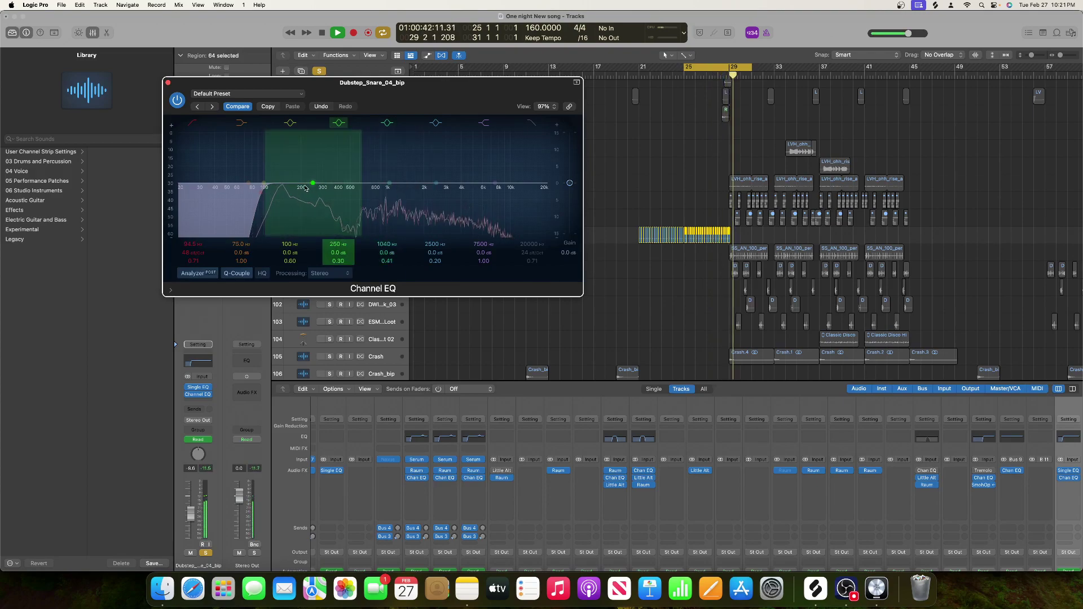
drag(305, 188, 319, 180)
drag(446, 186, 448, 195)
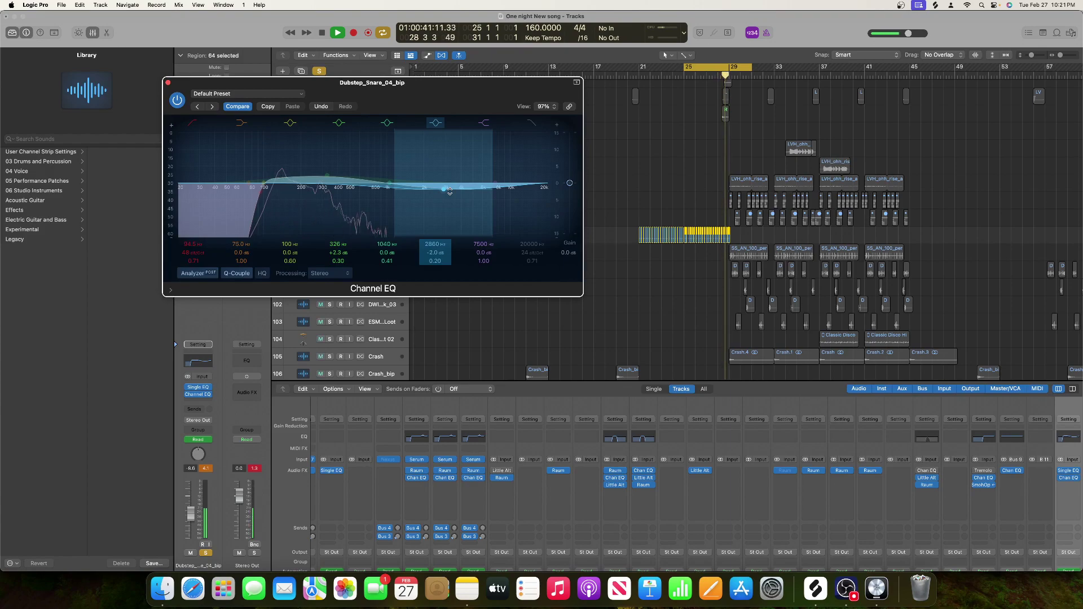
key(space)
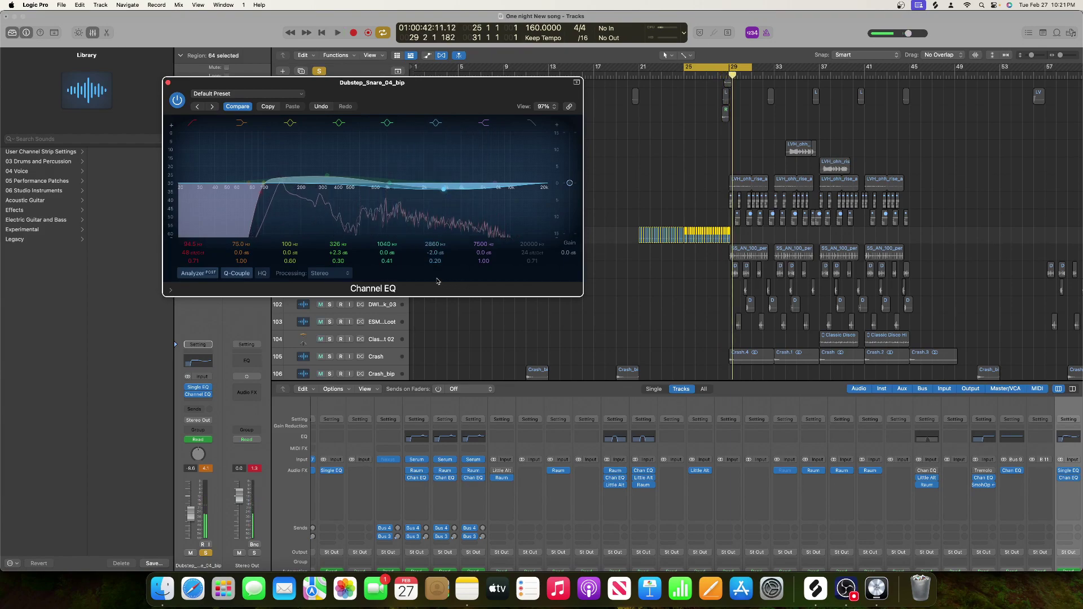
drag(434, 261, 435, 261)
drag(327, 176, 327, 173)
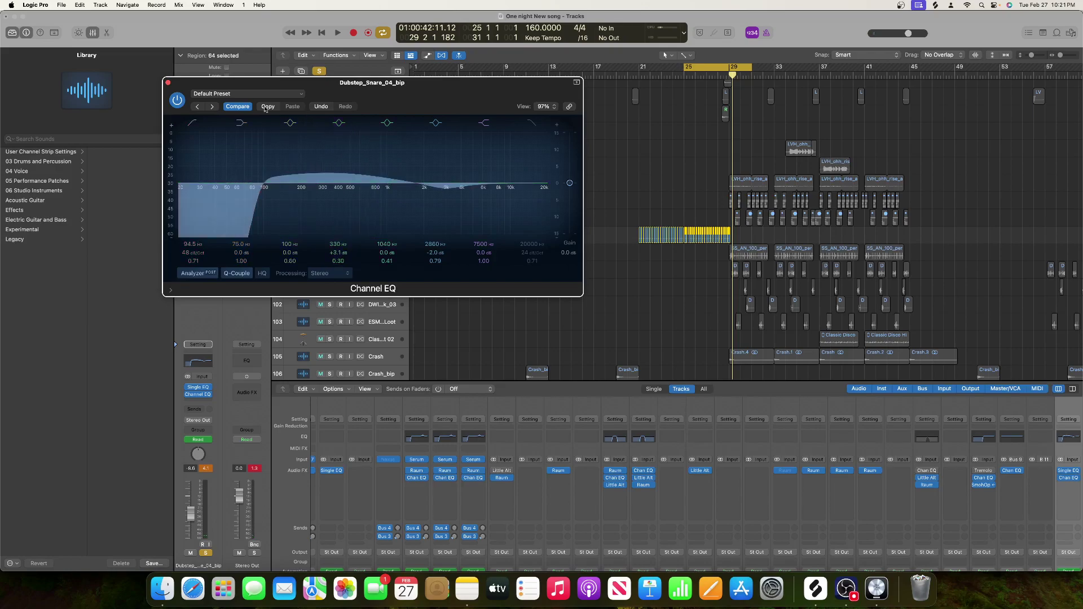
click(168, 84)
- Solo the HT_Kit02 noise downsweep track 110 and set its Channel EQ low cut to about 210 Hz
scroll(508, 244, down, 10)
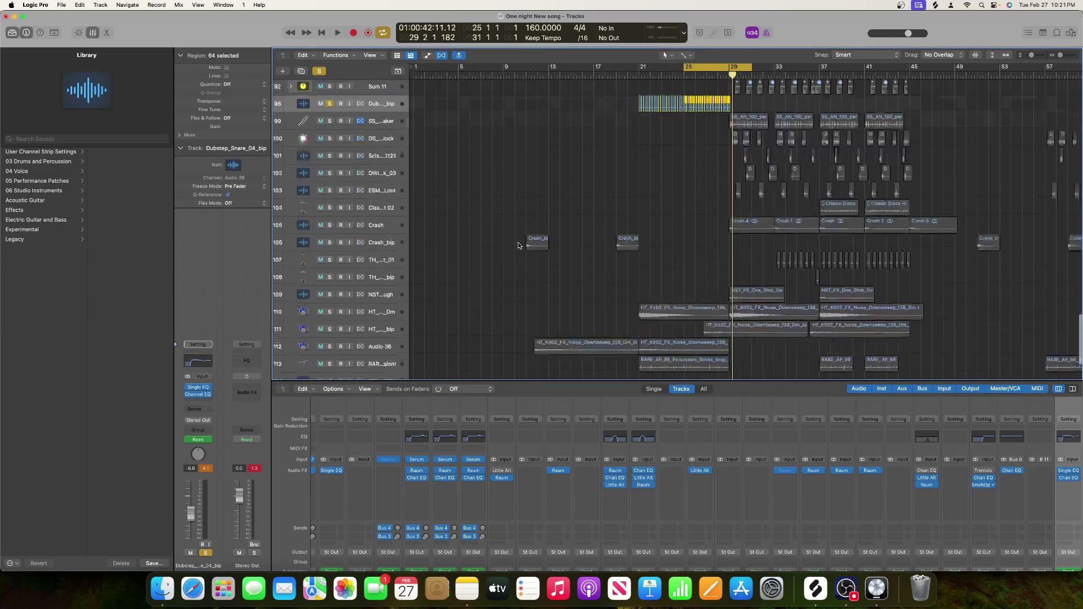
click(331, 248)
key(space)
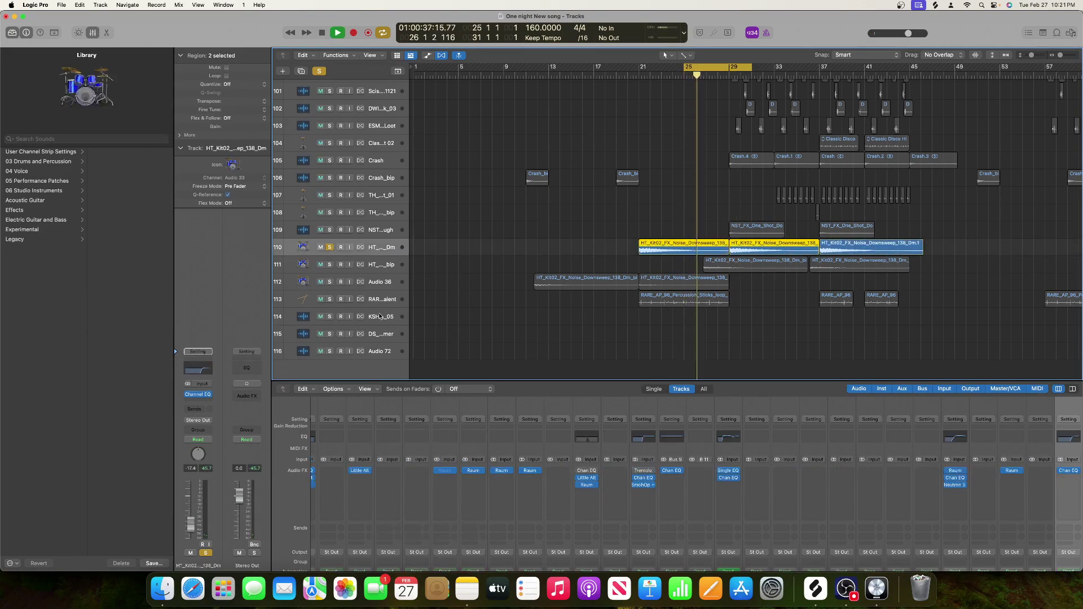
click(198, 370)
drag(585, 233, 476, 235)
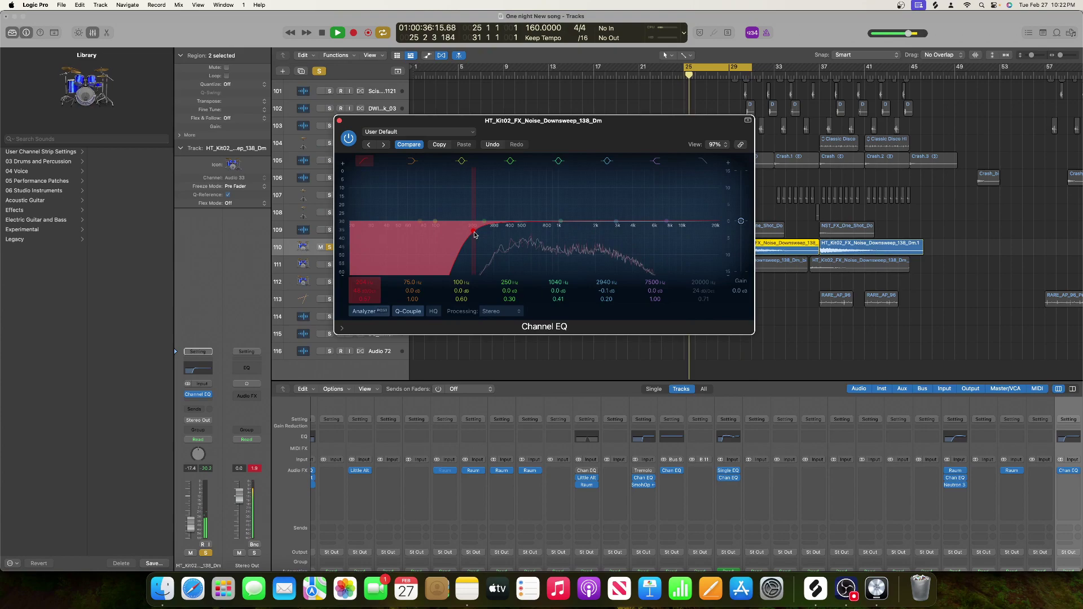
key(space)
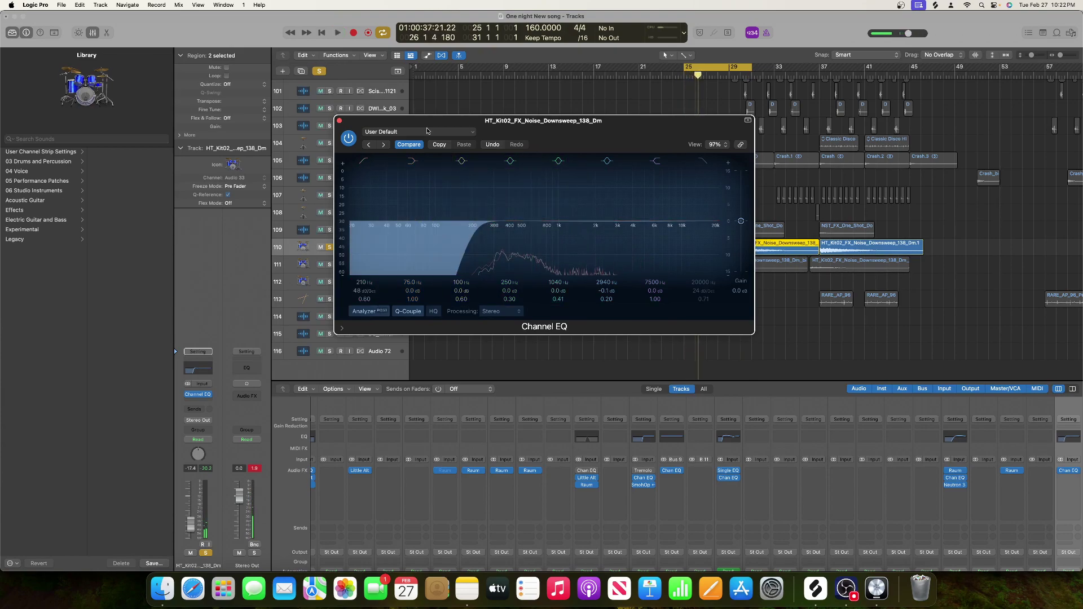
click(339, 122)
- Unsolo the snare track 98, then solo and select the noise downsweep track 111 alongside track 110 during playback
scroll(361, 201, up, 10)
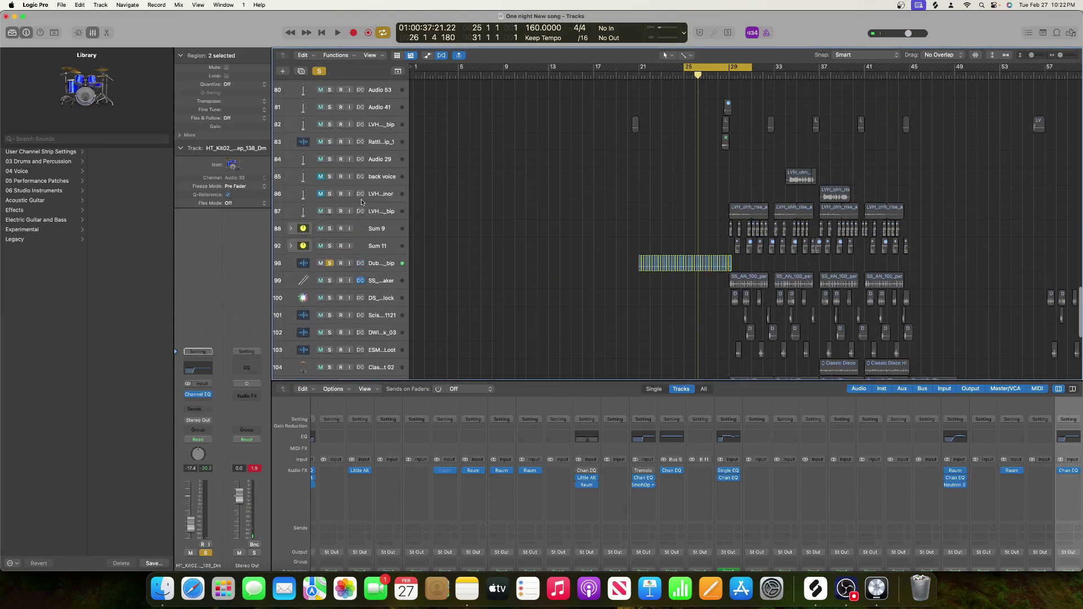
click(330, 264)
scroll(344, 254, down, 10)
key(space)
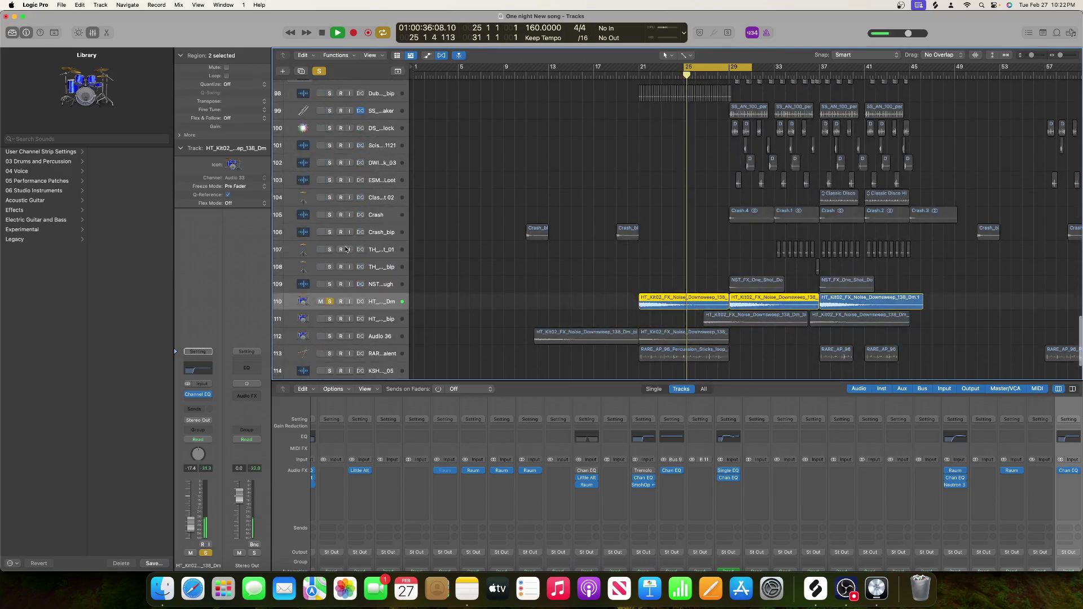
scroll(348, 248, down, 3)
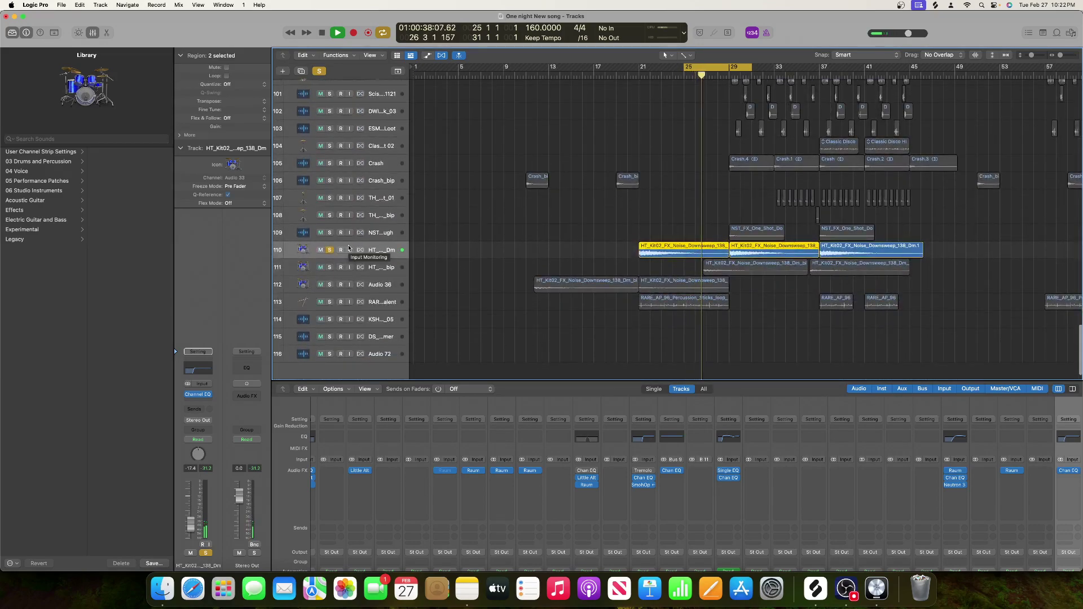
click(329, 267)
click(362, 266)
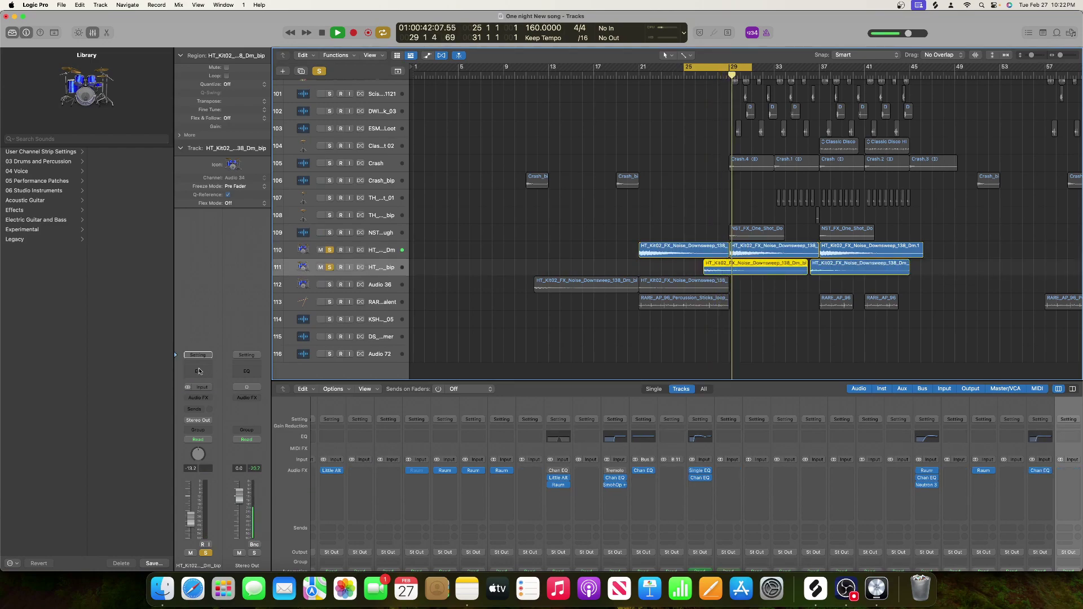
- Add a Channel EQ to the noise downsweep track 111 and set its low cut just above 200 Hz
key(e)
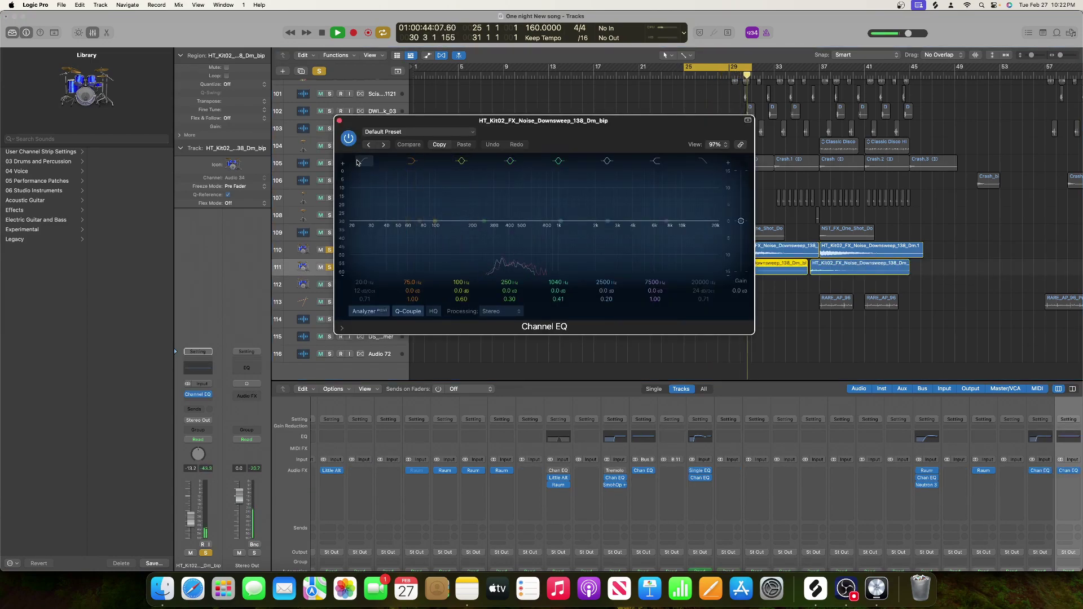
click(355, 292)
mouse_move(364, 285)
mouse_down()
mouse_move(364, 262)
mouse_move(363, 292)
mouse_up()
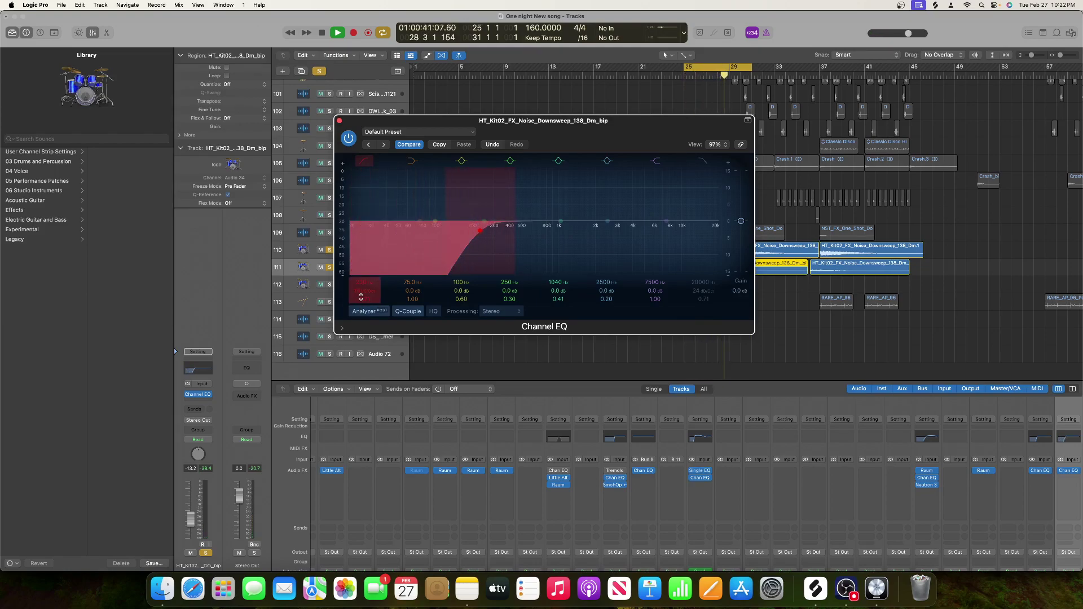
click(339, 120)
key(space)
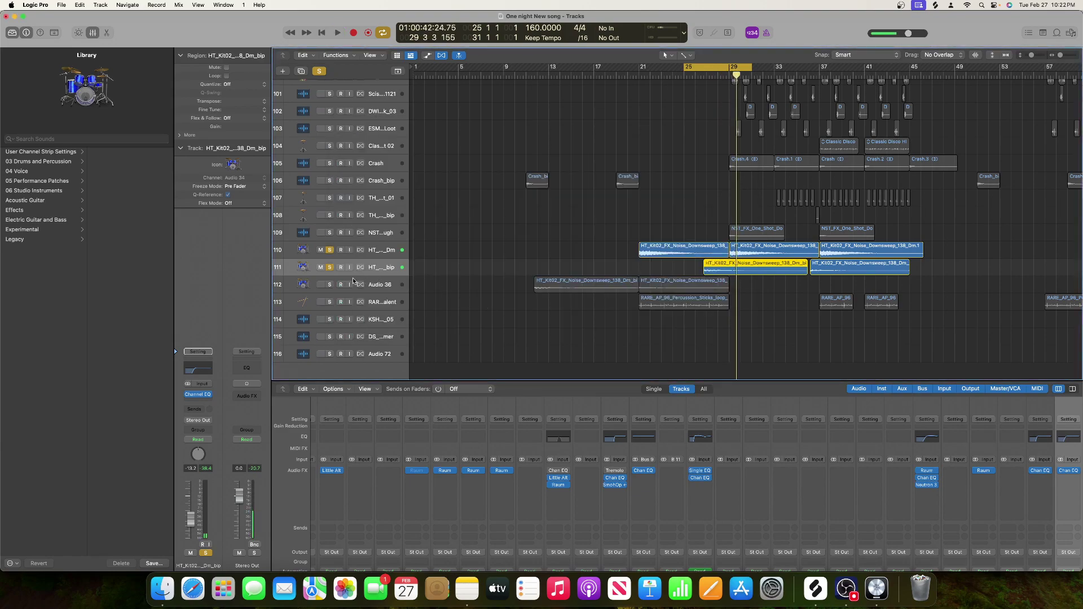
- Solo and select track 112 (Audio 36), and unsolo the noise downsweep tracks 110 and 111
click(329, 285)
key(space)
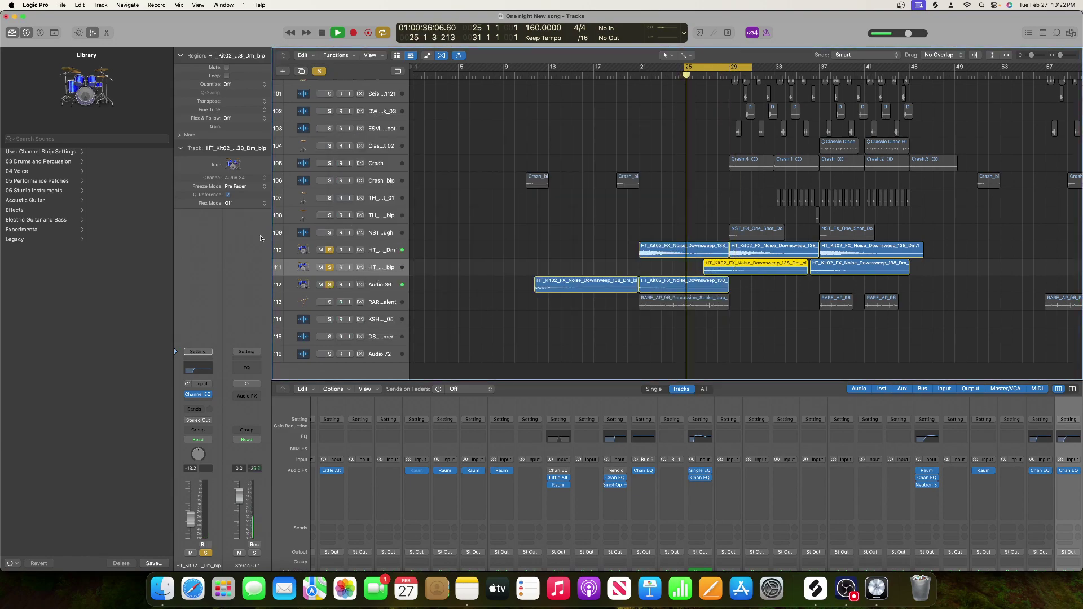
click(331, 252)
click(330, 268)
click(341, 282)
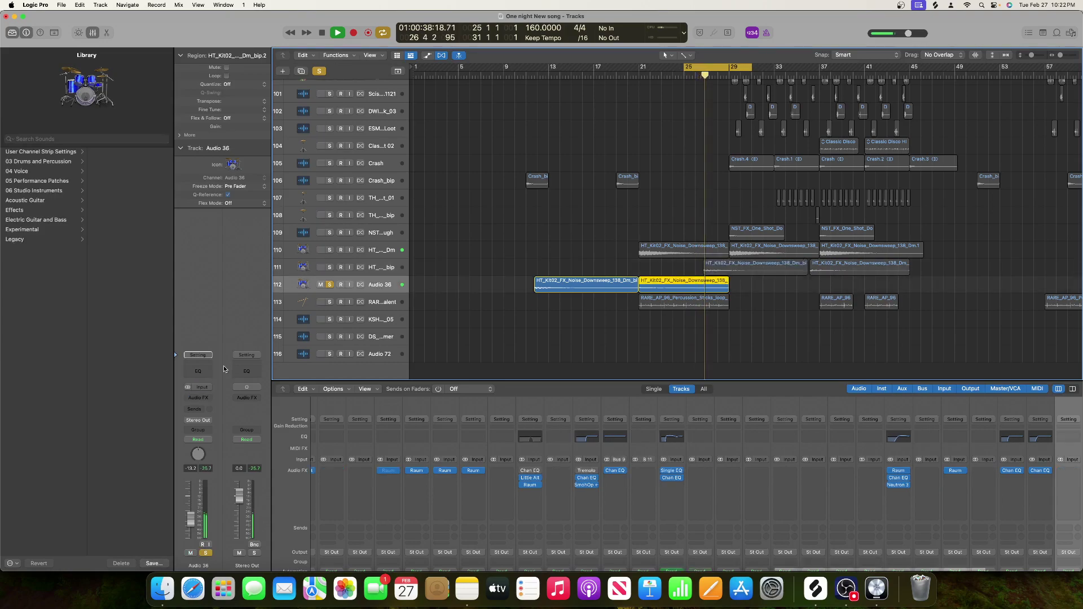
- Add a Channel EQ low cut at about 150 Hz to Audio 36 and extend the cycle range back to bar 21
click(199, 370)
click(370, 163)
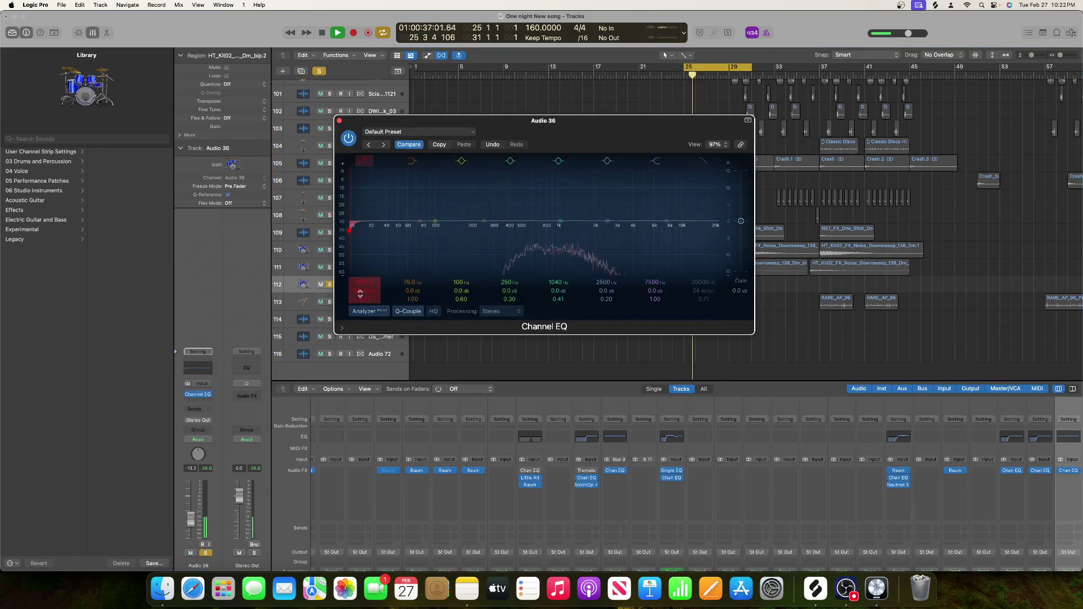
drag(508, 121, 217, 21)
drag(687, 69, 642, 86)
key(space)
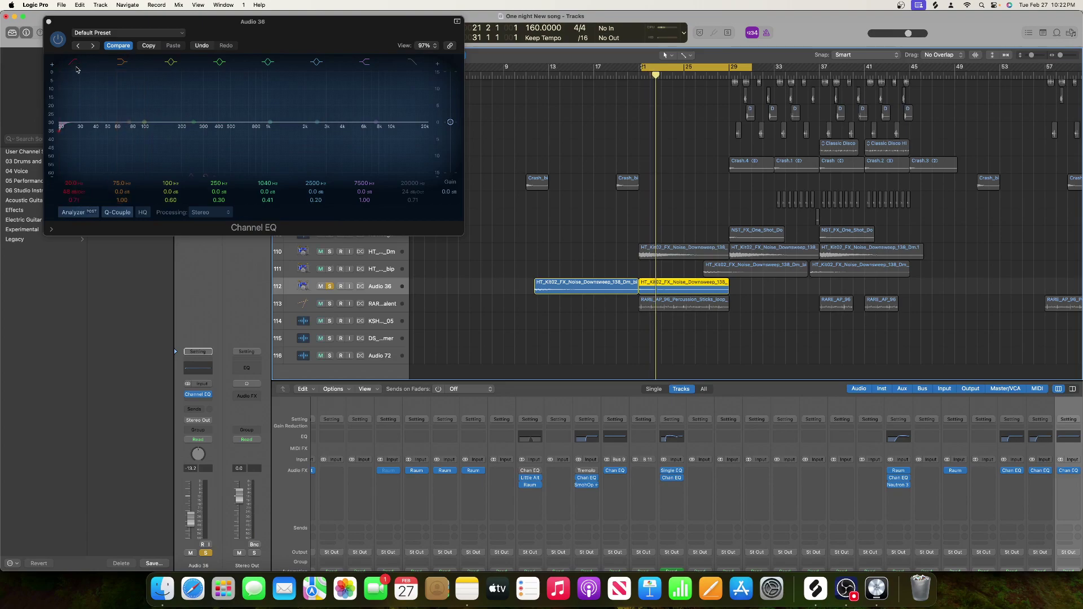
drag(72, 73, 180, 75)
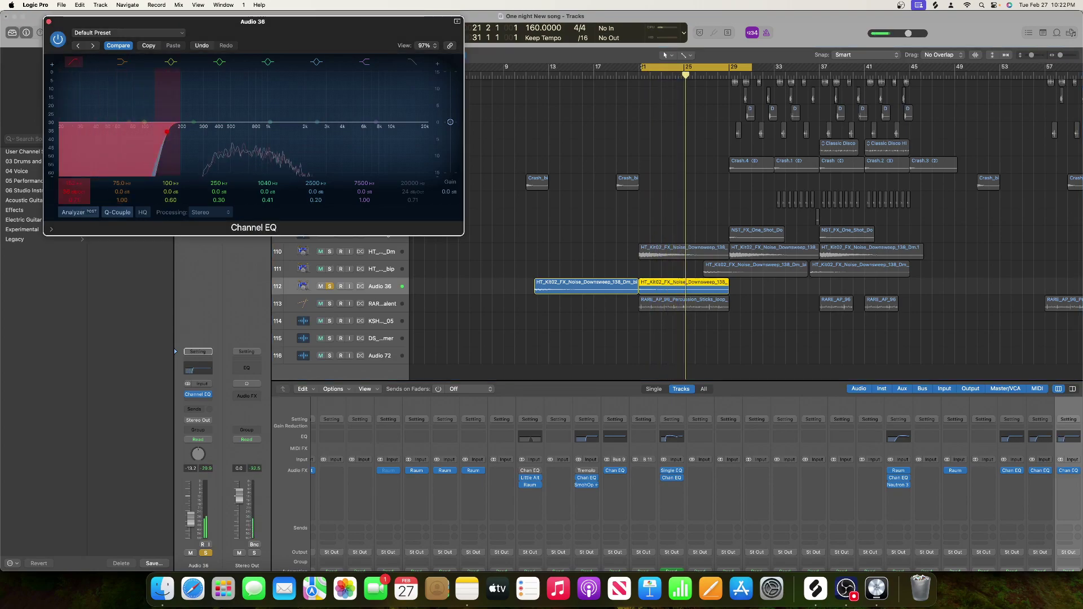
click(49, 21)
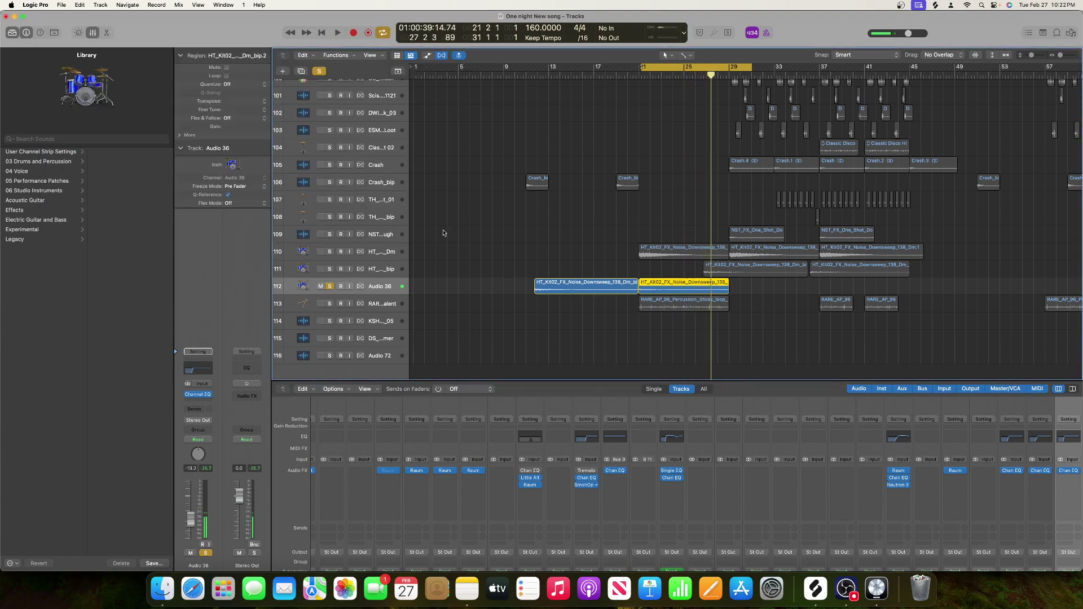
- Solo the percussion sticks loop on track 113 instead of Audio 36 and add a Channel EQ with the low cut enabled
click(374, 303)
key(space)
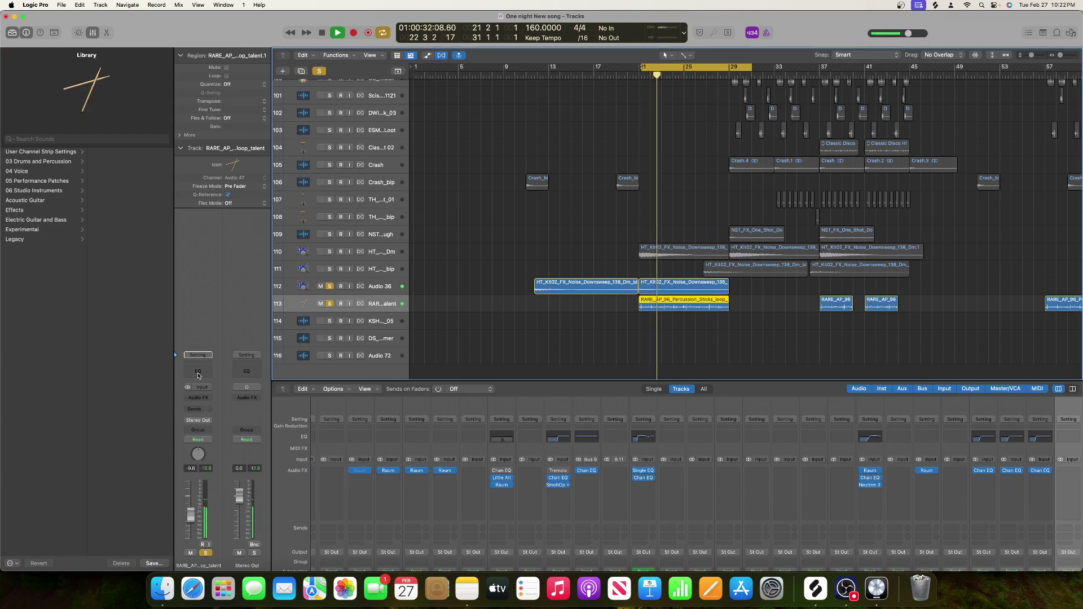
click(198, 373)
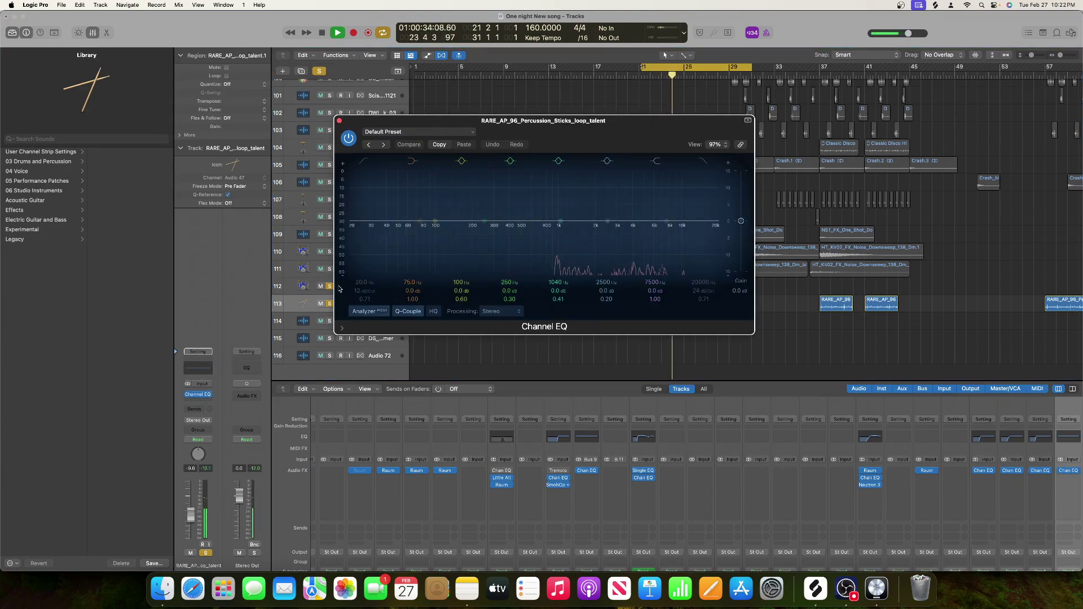
click(373, 274)
key(space)
click(328, 287)
key(space)
- Move the EQ window clear of the ruler and set the cycle range to bars 21 to 29
drag(360, 123, 881, 103)
drag(650, 69, 648, 68)
drag(747, 68, 726, 66)
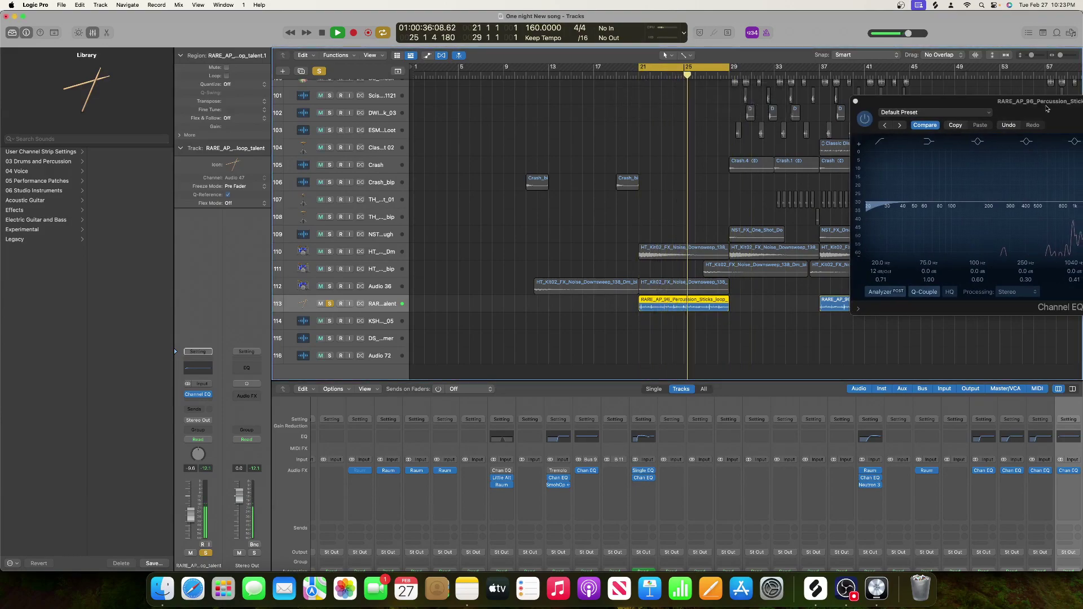
- Shape the percussion sticks EQ with a low cut at about 246 Hz and a +3.9 dB boost at 2400 Hz, Q 0.33
drag(931, 102, 350, 82)
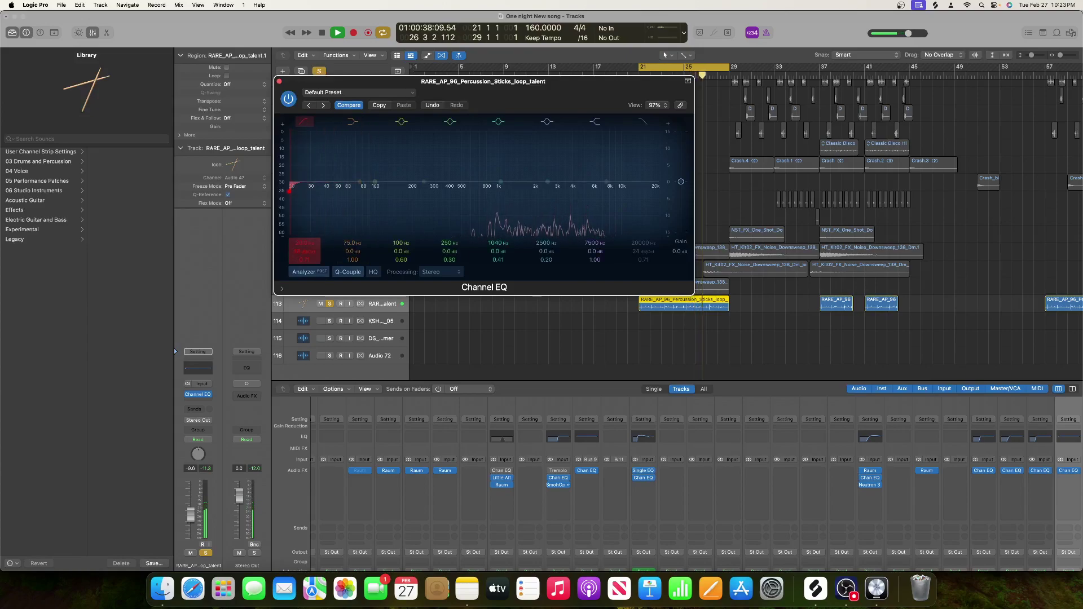
drag(306, 242, 305, 227)
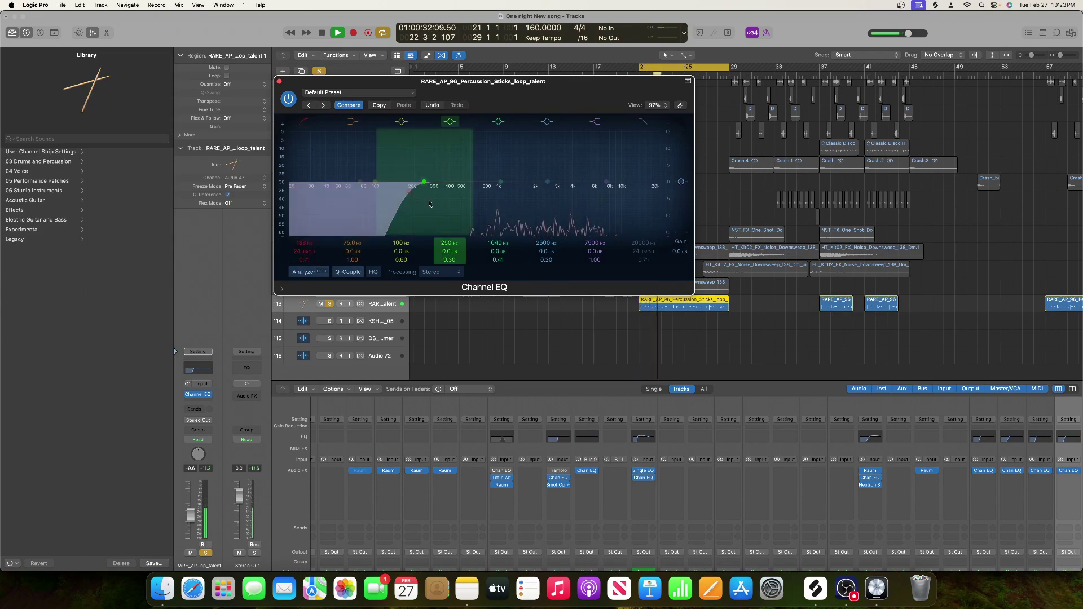
drag(409, 191, 428, 192)
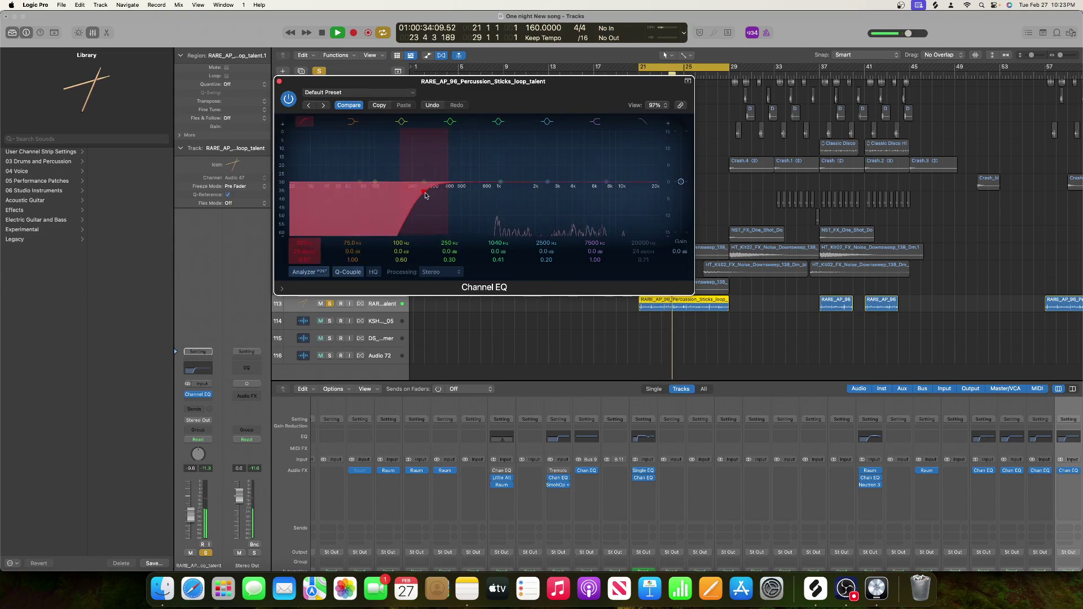
mouse_move(549, 183)
mouse_down()
mouse_move(547, 151)
mouse_move(547, 168)
mouse_up()
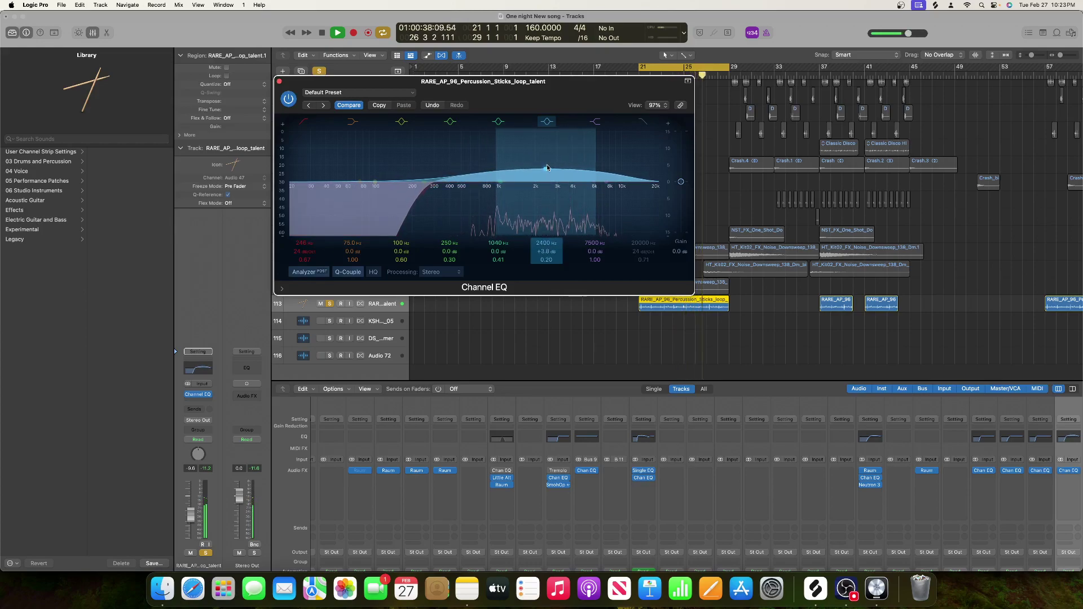
drag(540, 268, 540, 263)
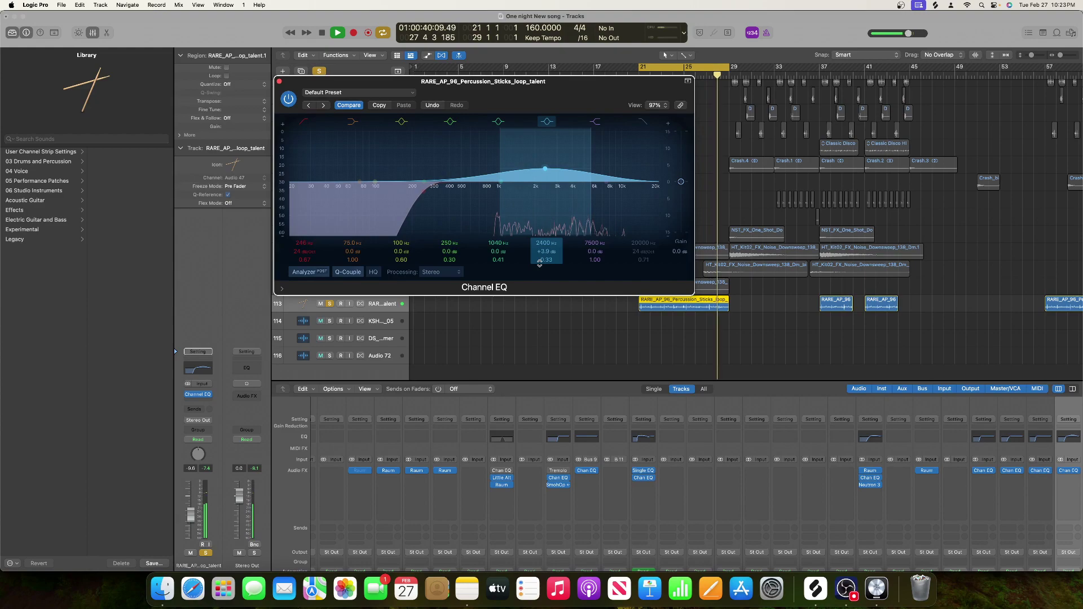
key(super+w)
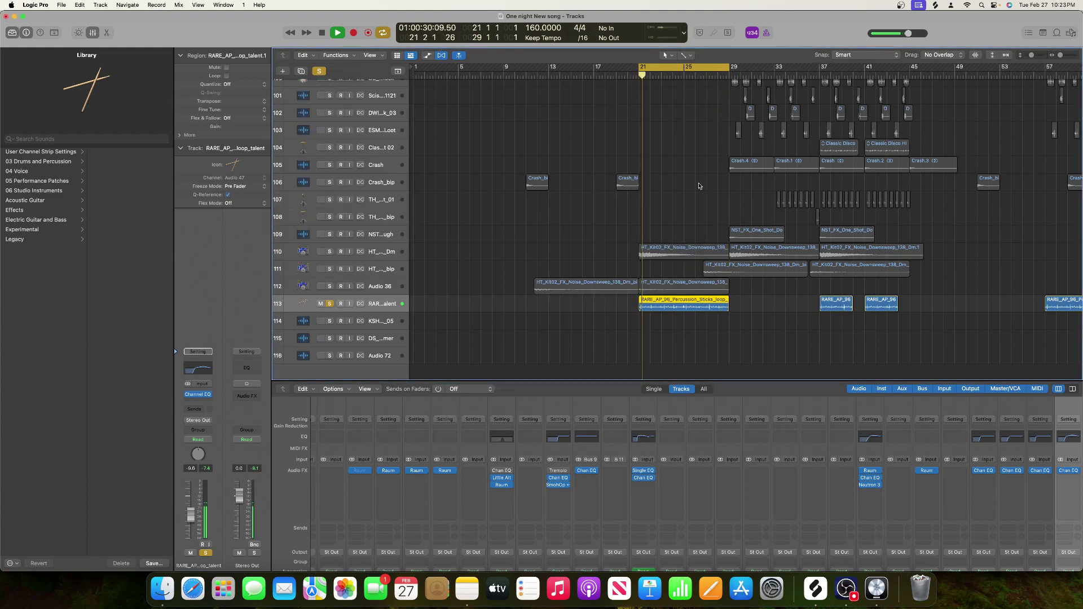
- Stop playback and split the percussion sticks region on track 113 at bars 23, 24 and 25
drag(1061, 54, 1062, 56)
key(space)
drag(670, 75, 669, 75)
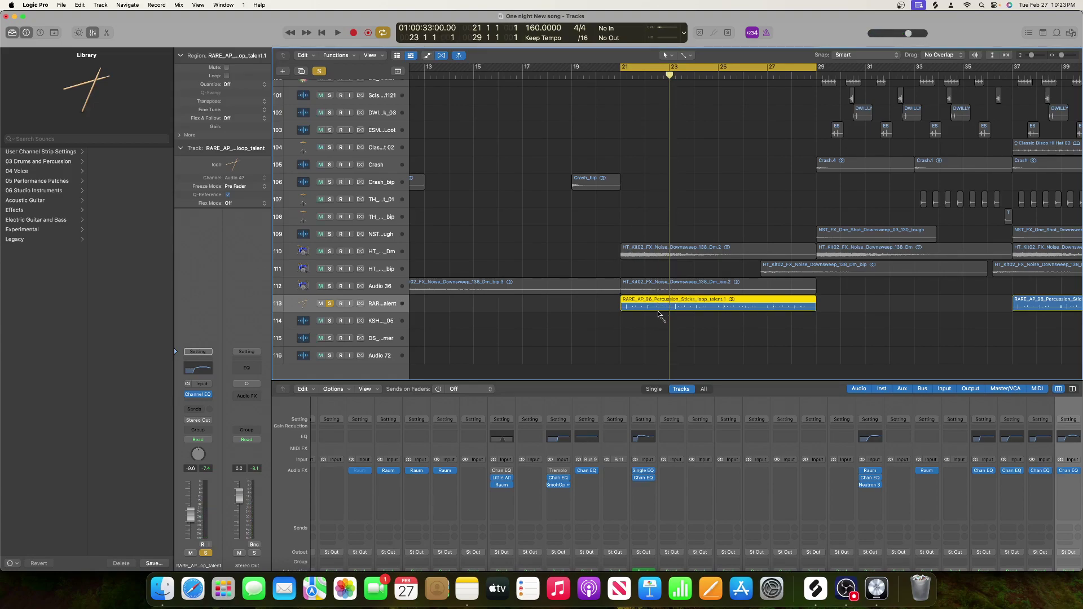
key(super+t)
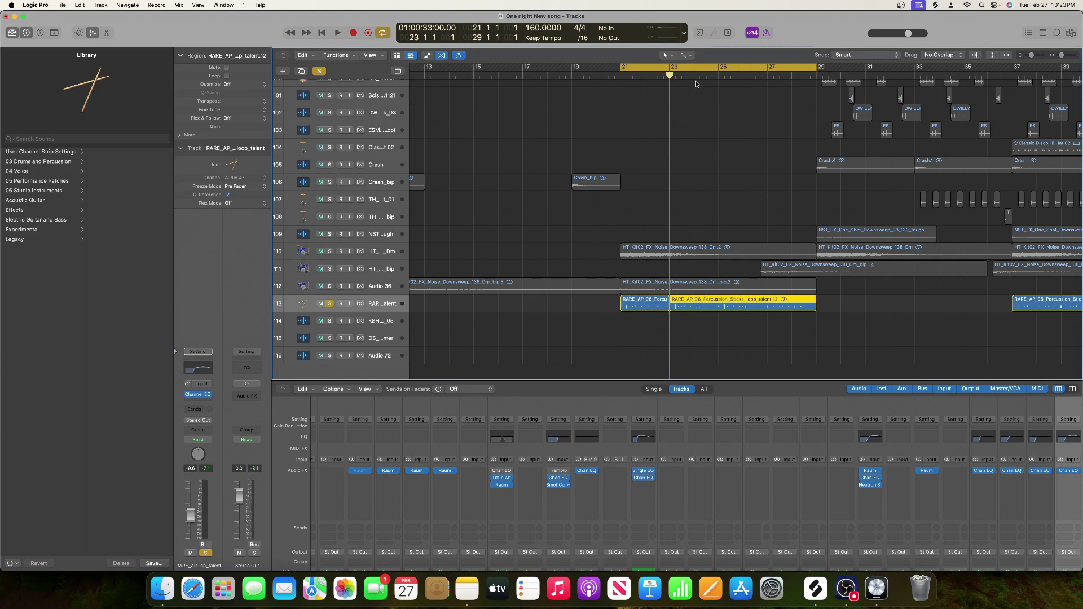
scroll(705, 169, up, 1)
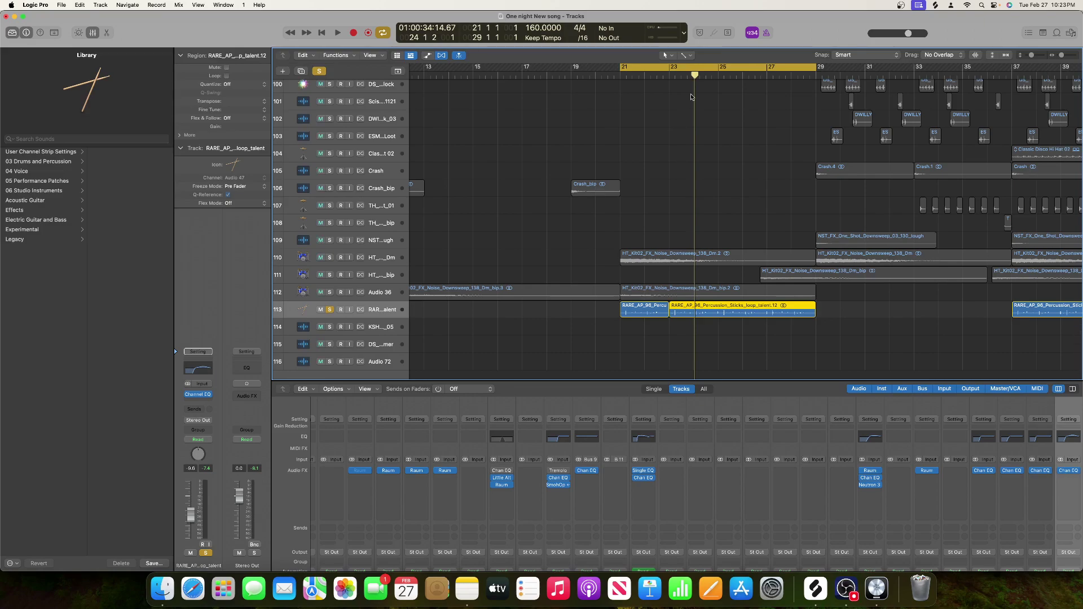
click(695, 75)
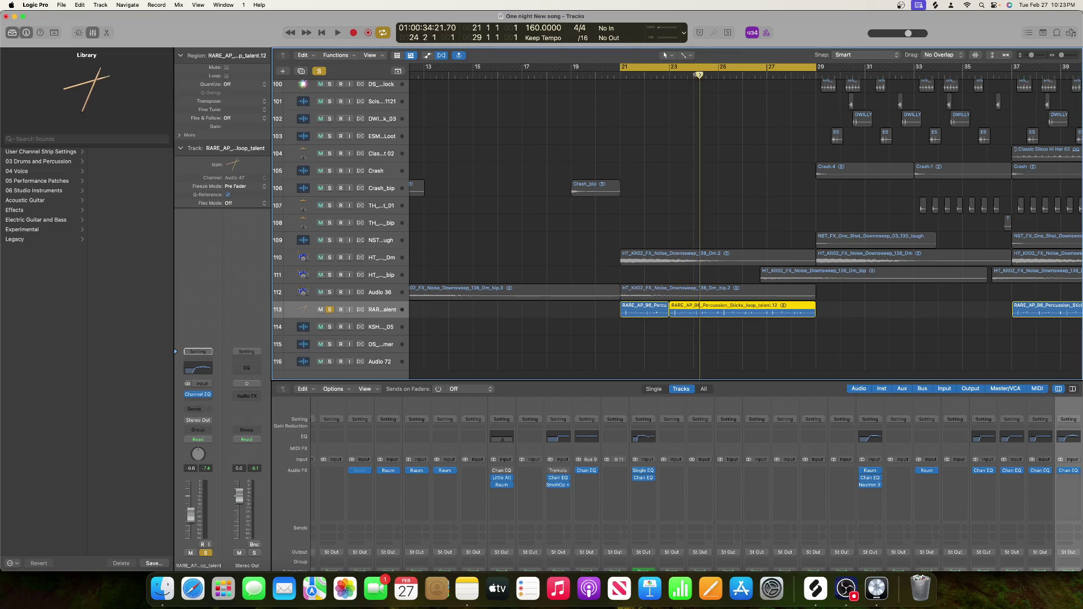
key(super+t)
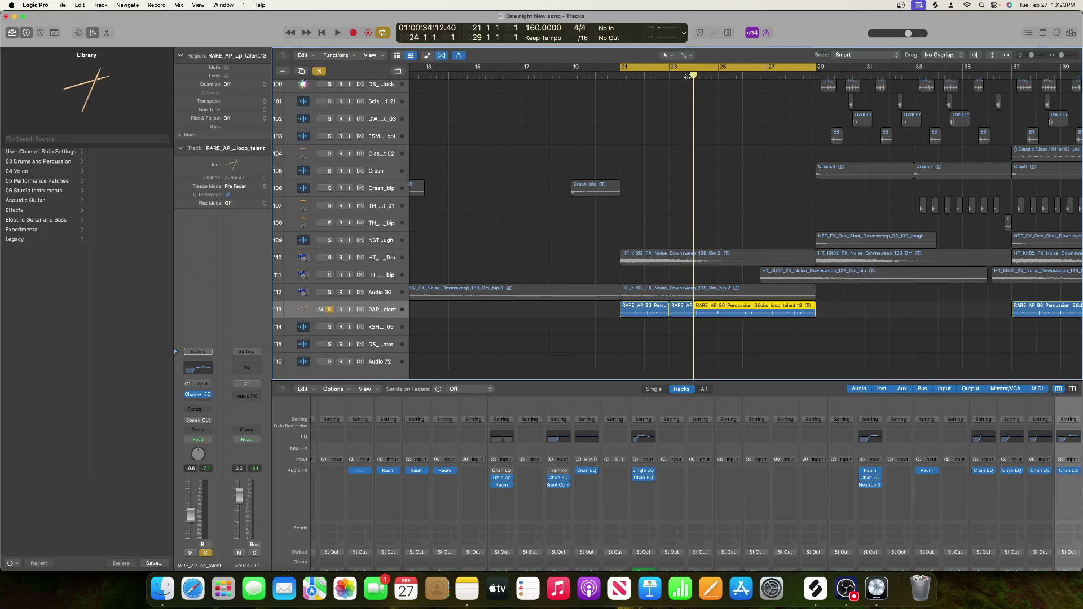
click(718, 76)
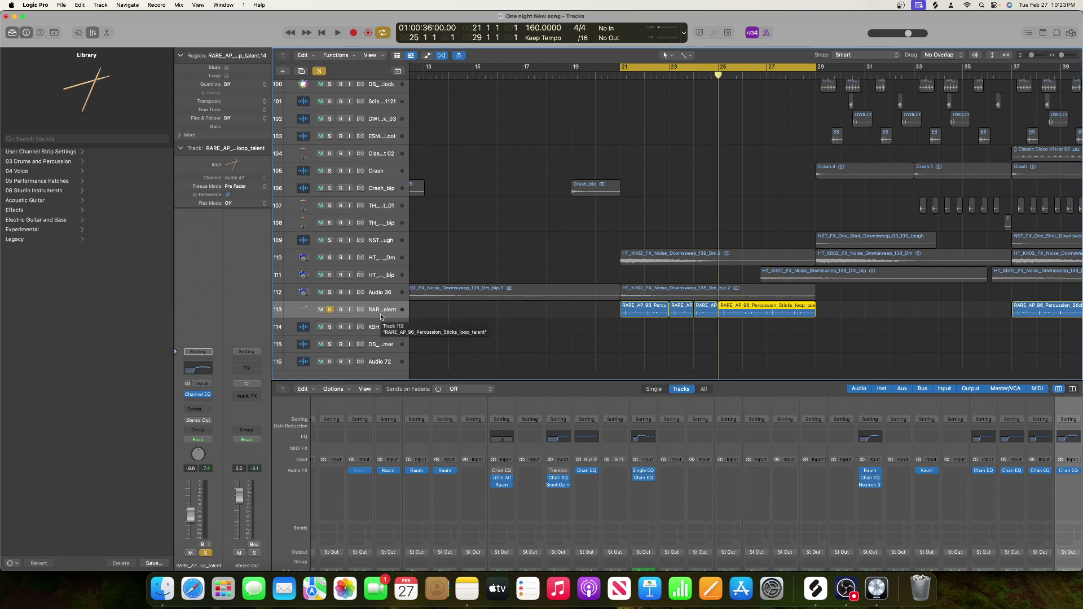
- Duplicate the sticks track twice and move the bar 23 piece onto Audio 73 and the bar 24 piece onto Audio 74
key(super+d)
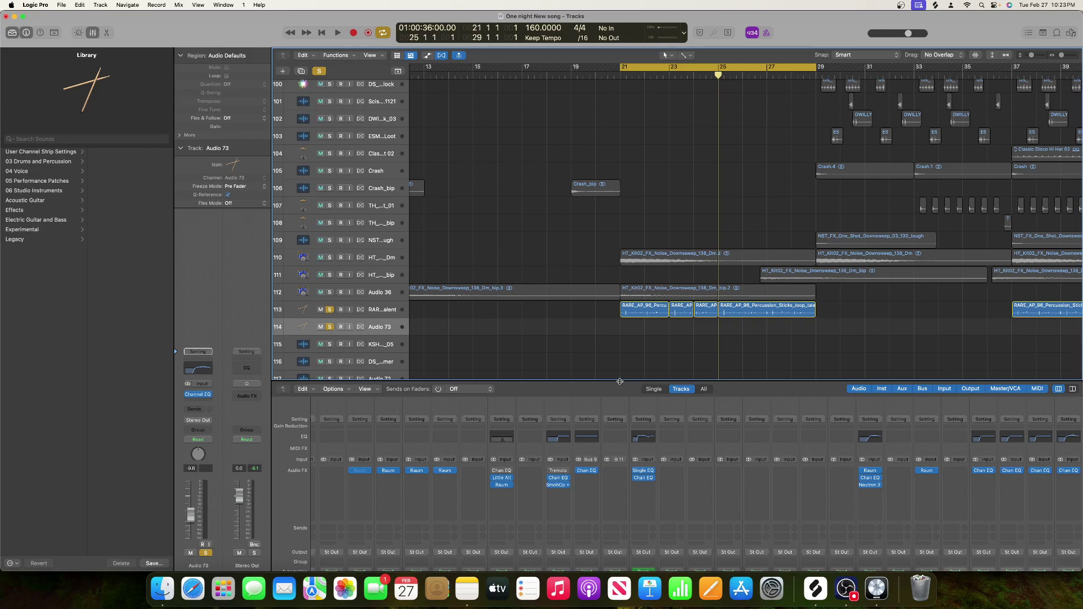
key(super+d)
drag(683, 311, 695, 347)
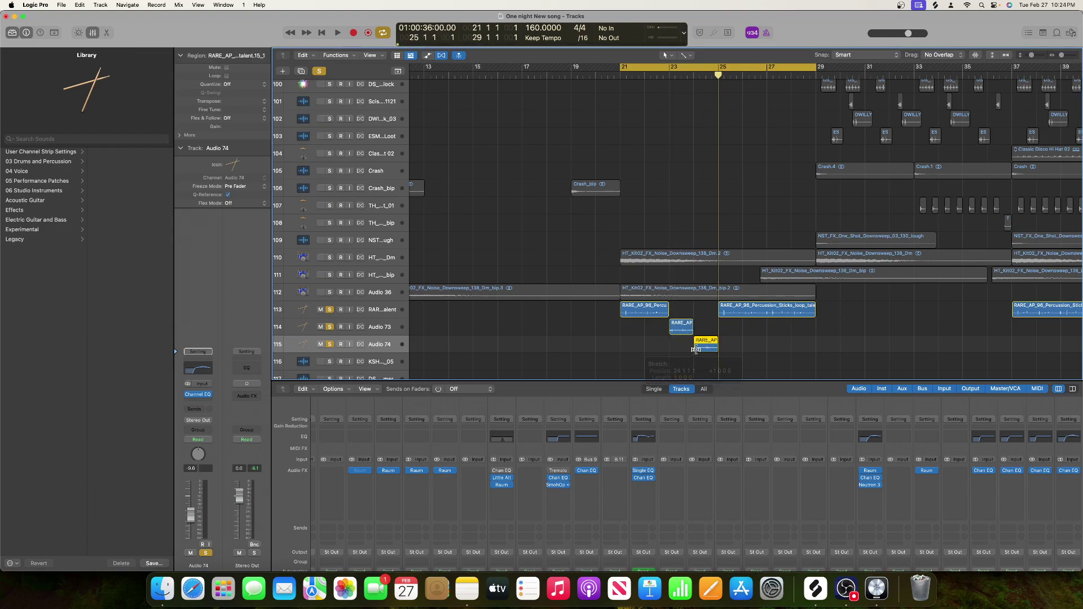
- Pan Audio 74 to the left and Audio 73 to the right, and play the sticks to check the spread
click(390, 328)
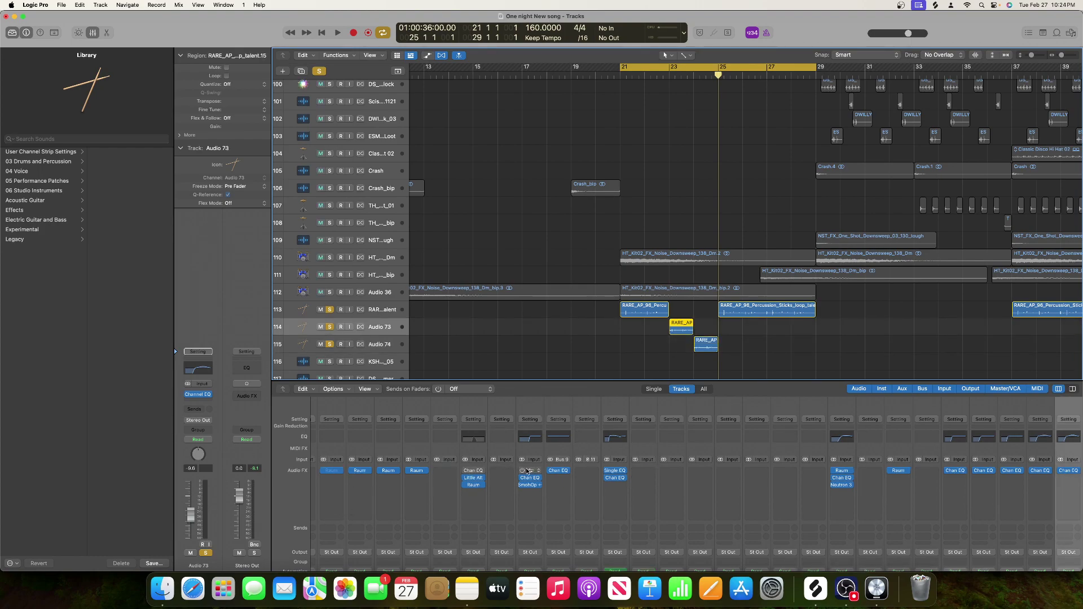
scroll(533, 464, down, 5)
scroll(533, 464, right, 2)
drag(813, 464, 827, 480)
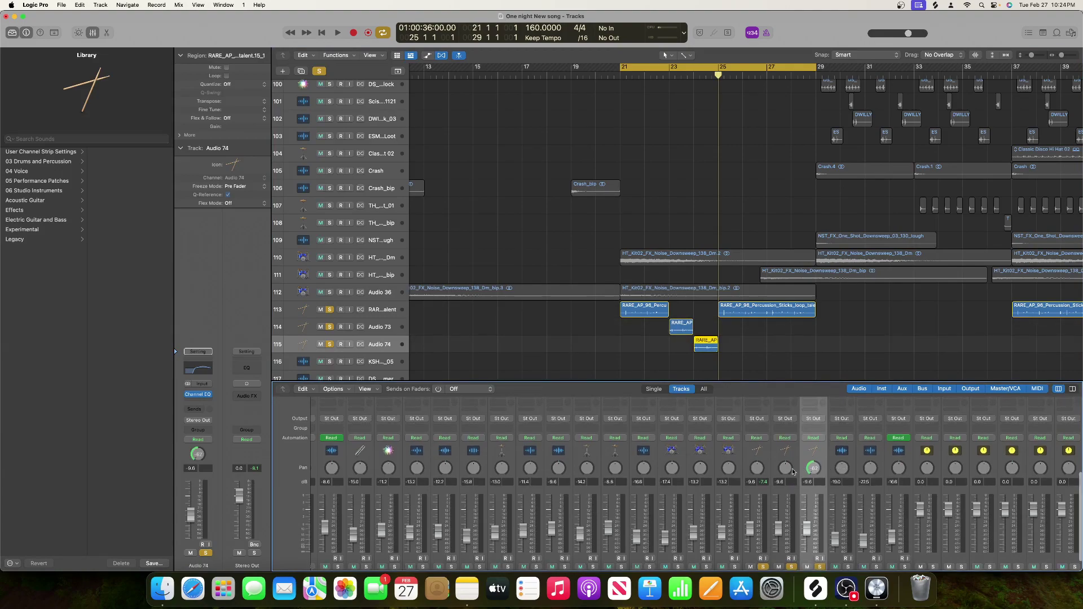
key(space)
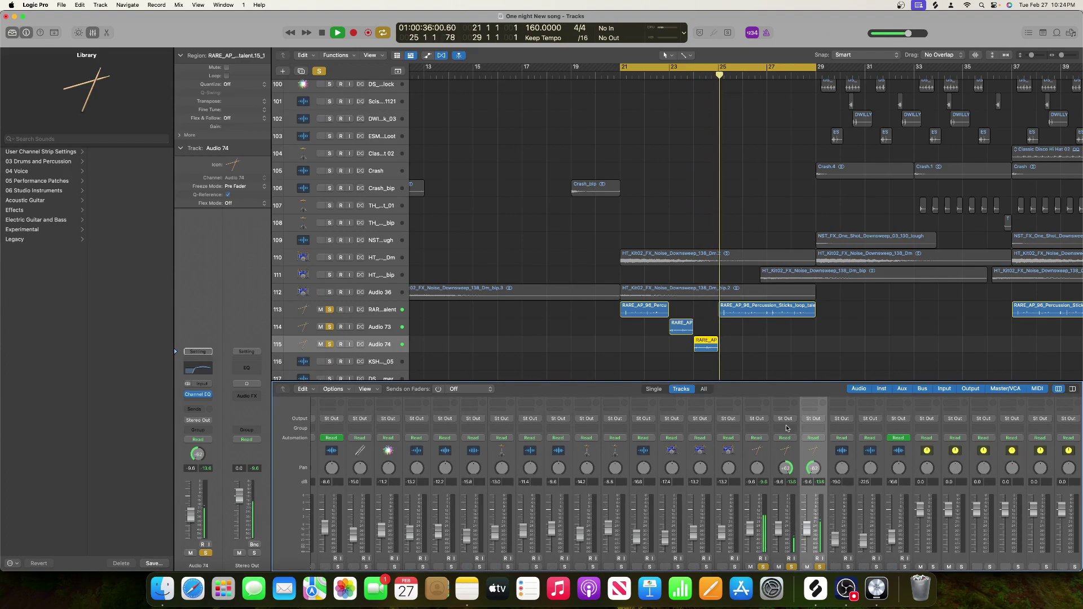
- Shorten the bar 25 sticks region to end at bar 27, and copy the Audio 74 piece to bar 27 and the Audio 73 piece to bar 28
key(space)
drag(813, 314, 767, 314)
drag(708, 349, 787, 349)
drag(682, 328, 804, 328)
click(681, 333)
key(space)
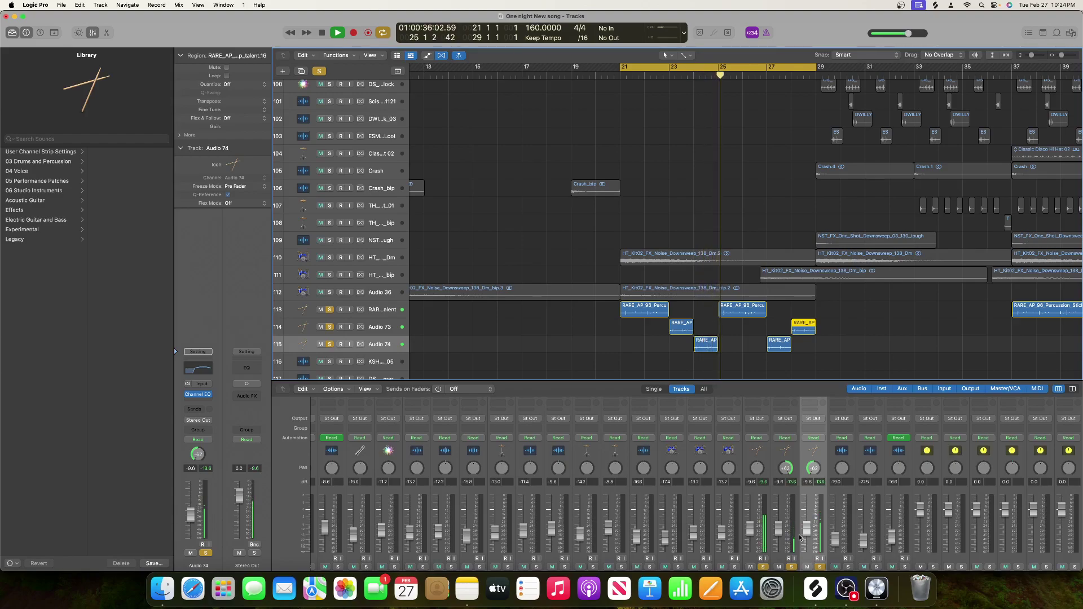
key(space)
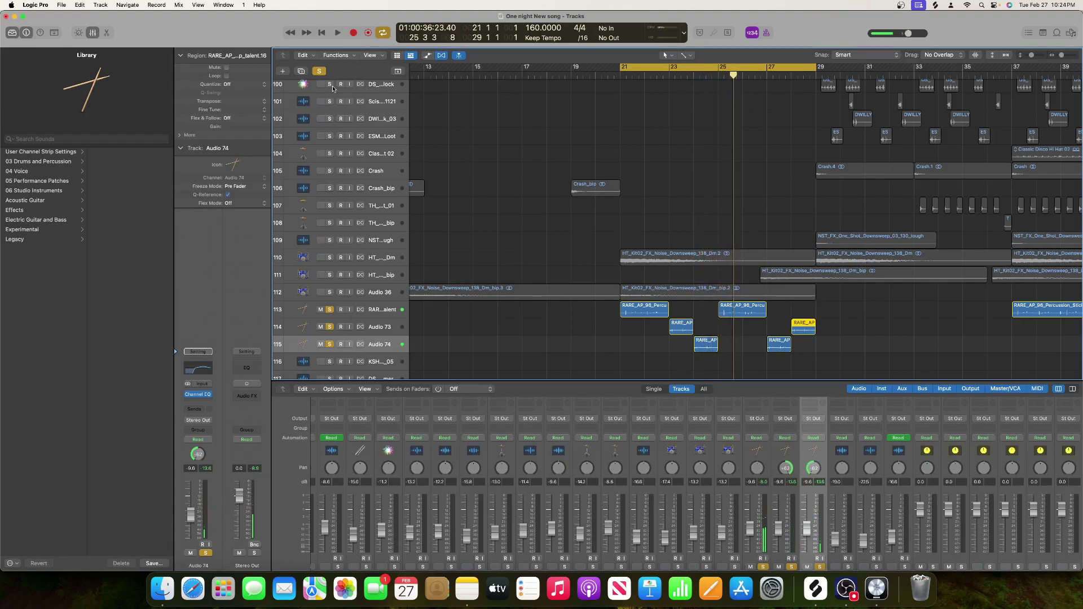
- Clear all track solos and play the full mix from bar 21
click(320, 71)
key(space)
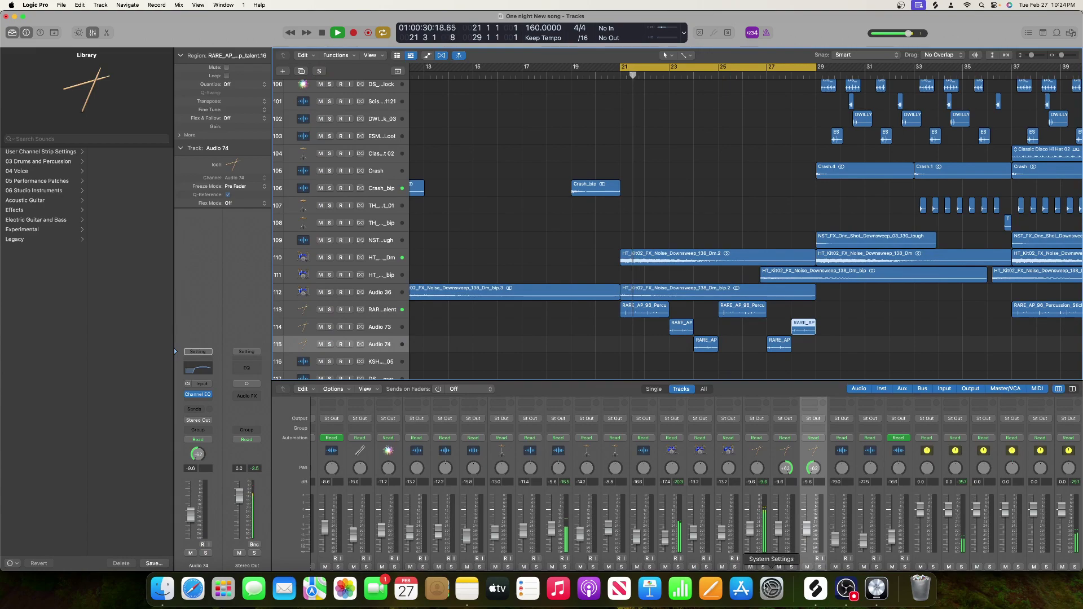
scroll(736, 514, up, 5)
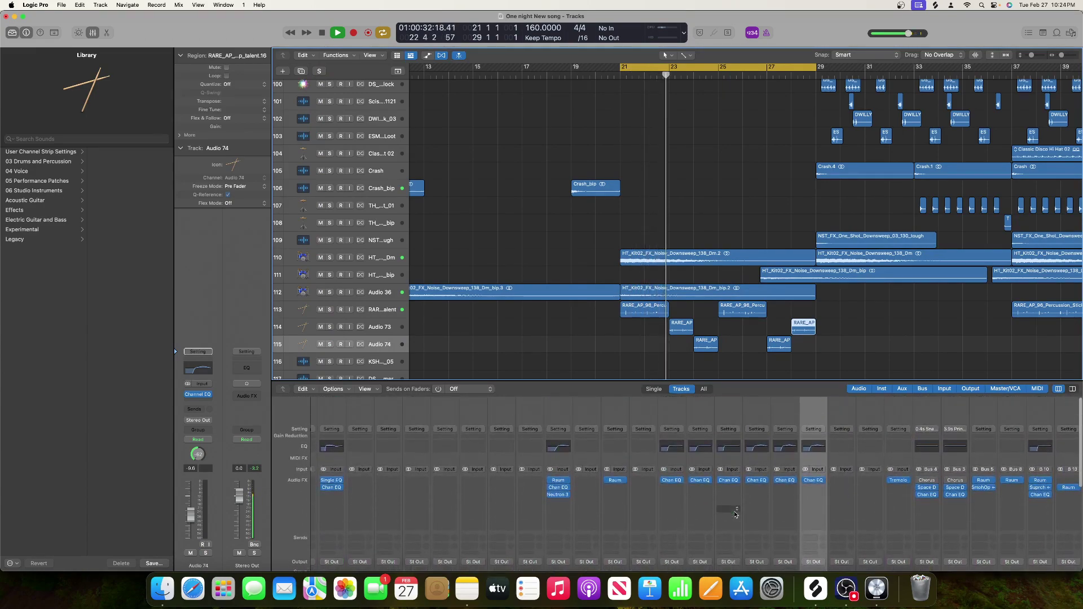
scroll(736, 514, down, 3)
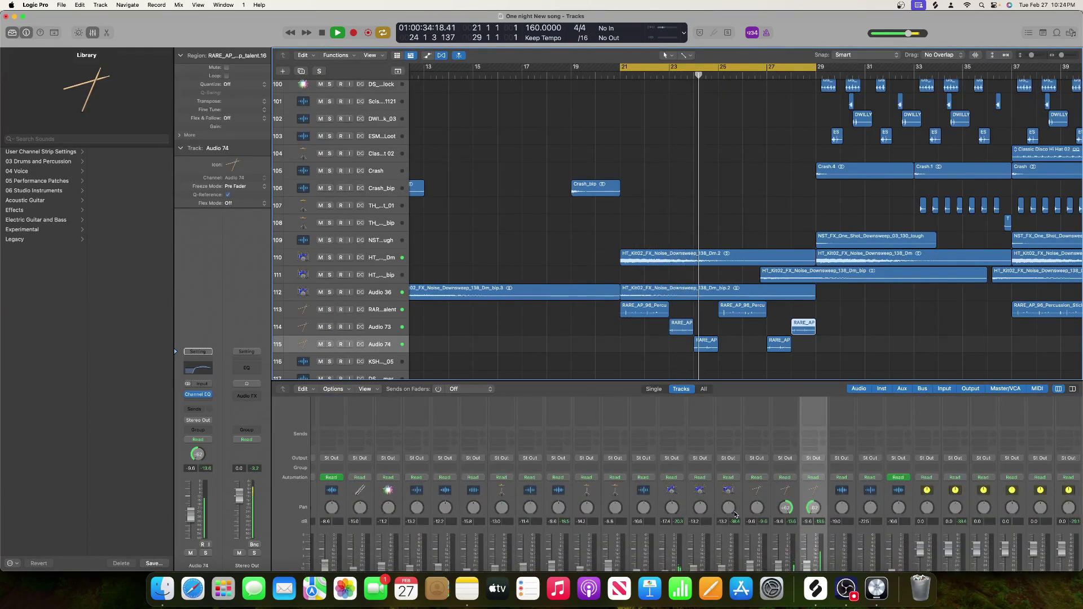
key(space)
- Select the sticks tracks 113 to 115 and group them into a summing track stack
shift+click(379, 309)
right_click(380, 309)
click(455, 383)
click(608, 330)
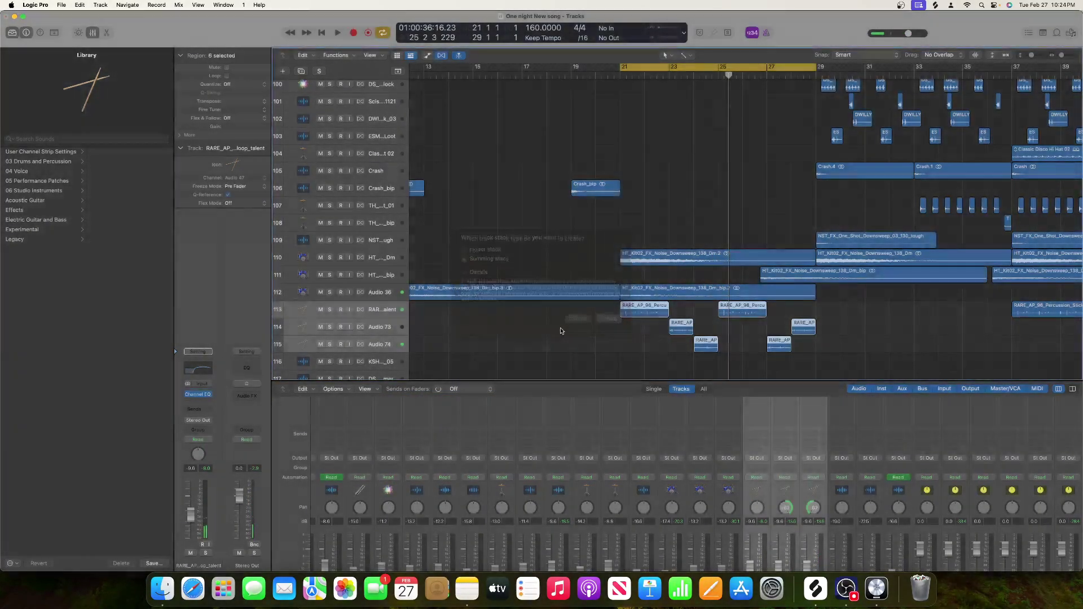
- Move the Channel EQ from the first sticks track to the Sum 14 stack, and remove the EQs from Audio 73 and Audio 74
scroll(736, 478, up, 5)
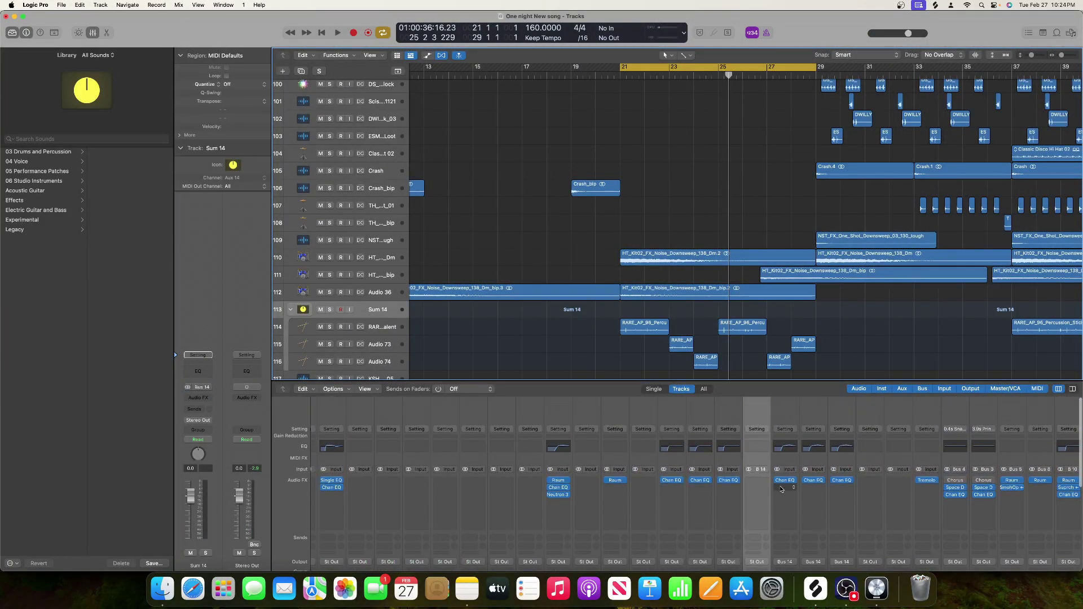
drag(779, 481, 757, 480)
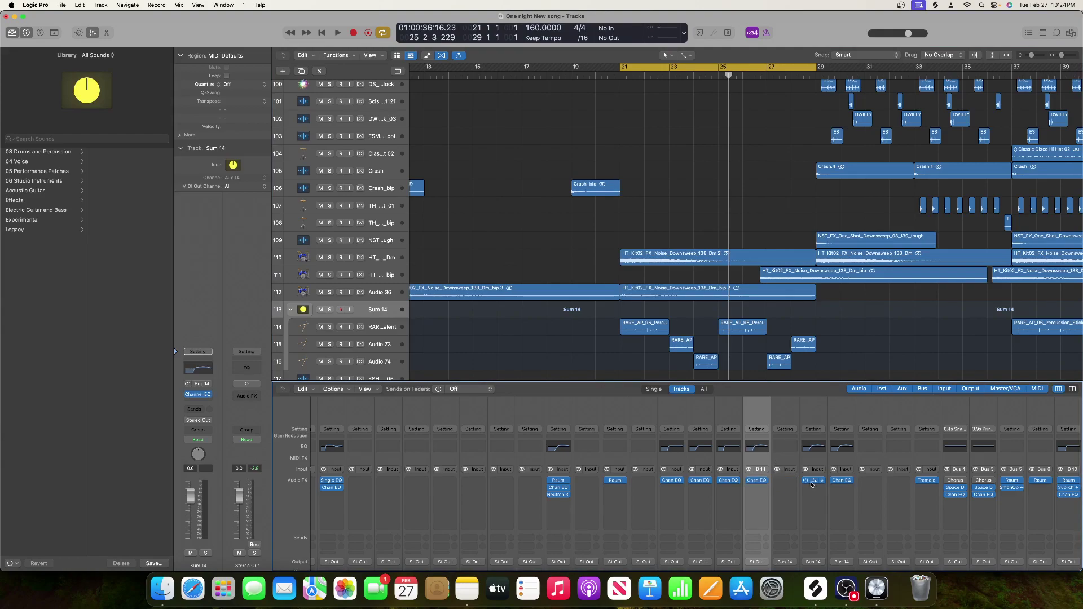
click(812, 484)
click(839, 372)
click(851, 483)
click(863, 359)
- Insert the Neutron 3 Compressor after the Channel EQ on Sum 14 and play the mix through it
click(757, 481)
mouse_move(779, 536)
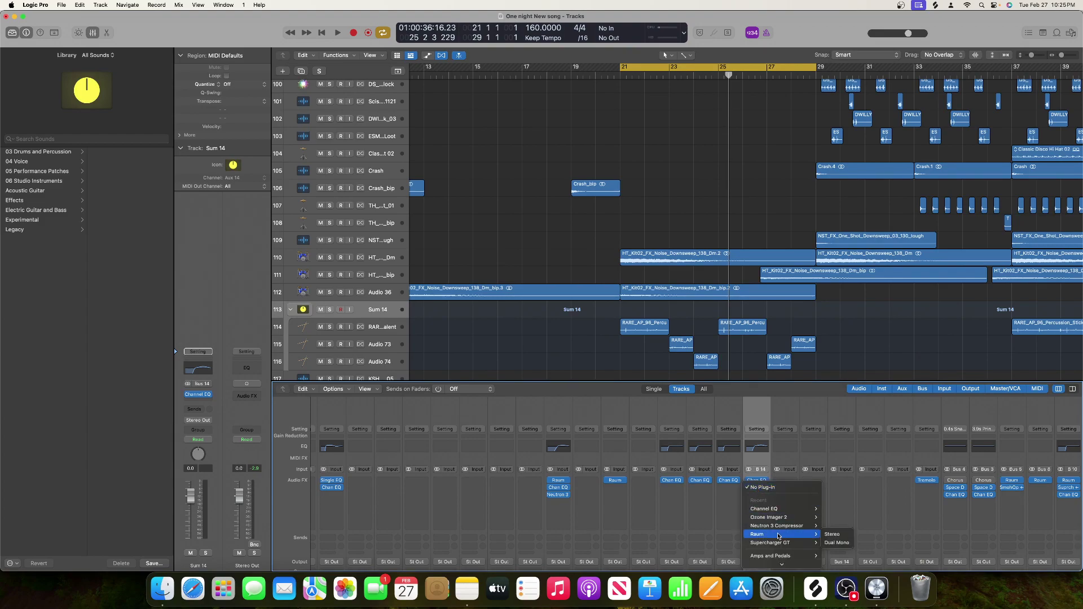
click(834, 525)
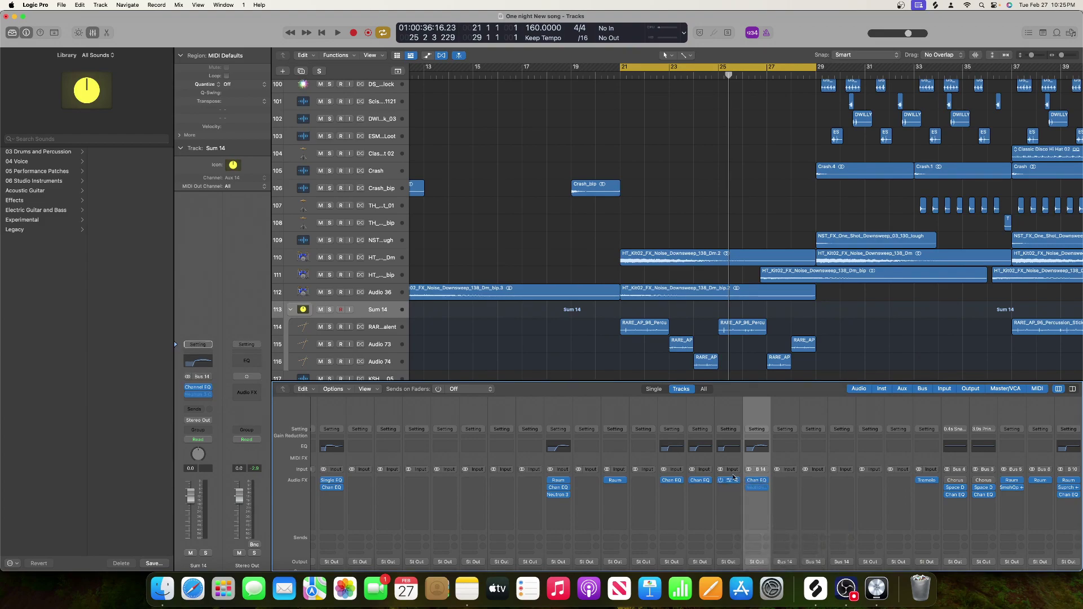
key(space)
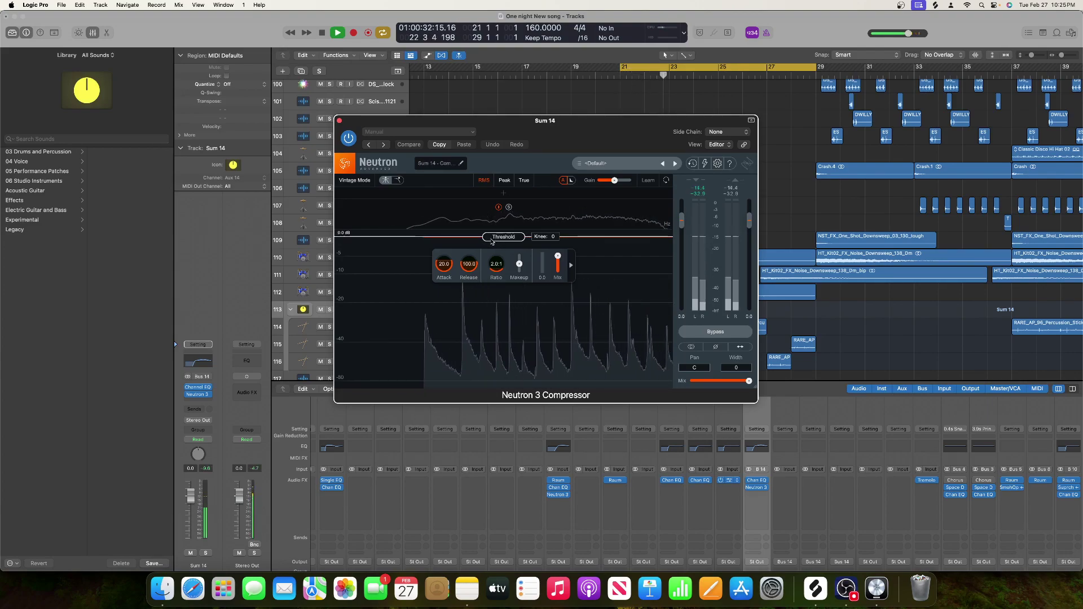
key(space)
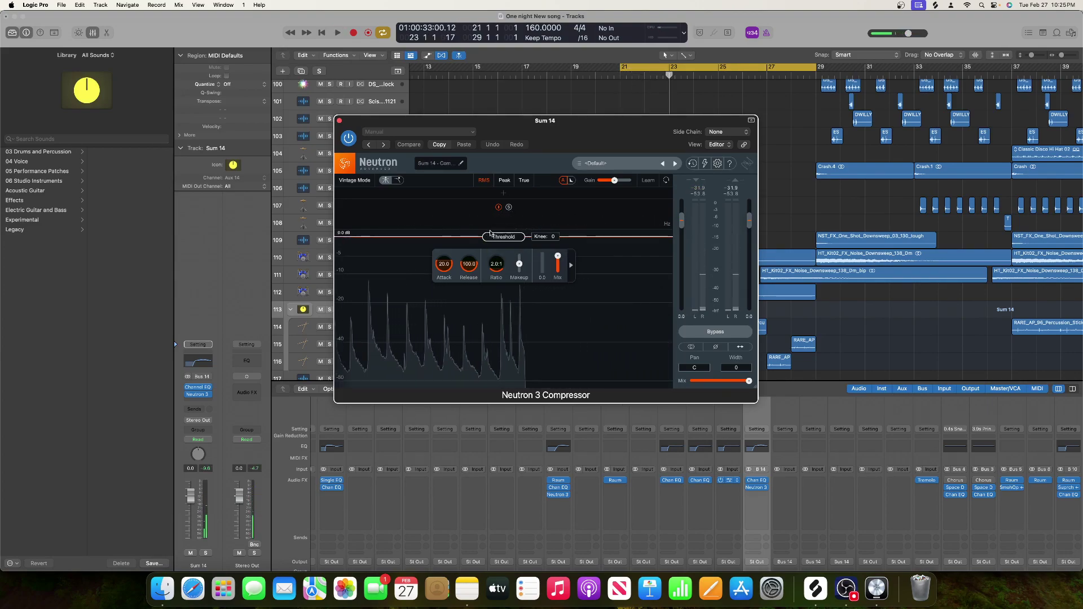
- Solo Sum 14, lower the compressor's threshold, and set attack to 2.9, release to 35.3 and ratio to 3.6:1 during playback
drag(489, 239, 501, 314)
key(space)
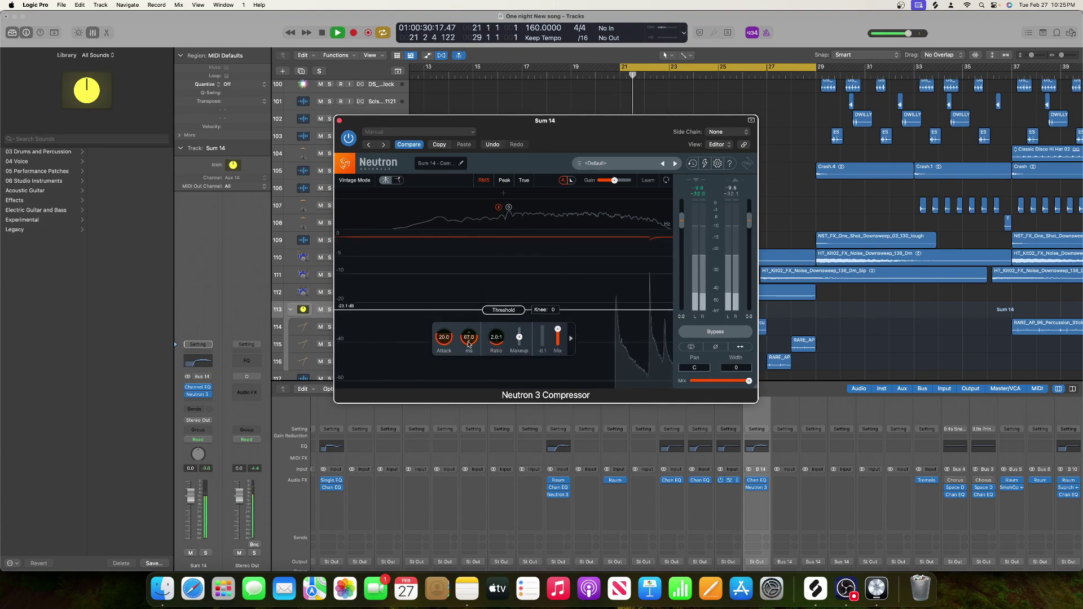
drag(445, 338, 445, 352)
key(space)
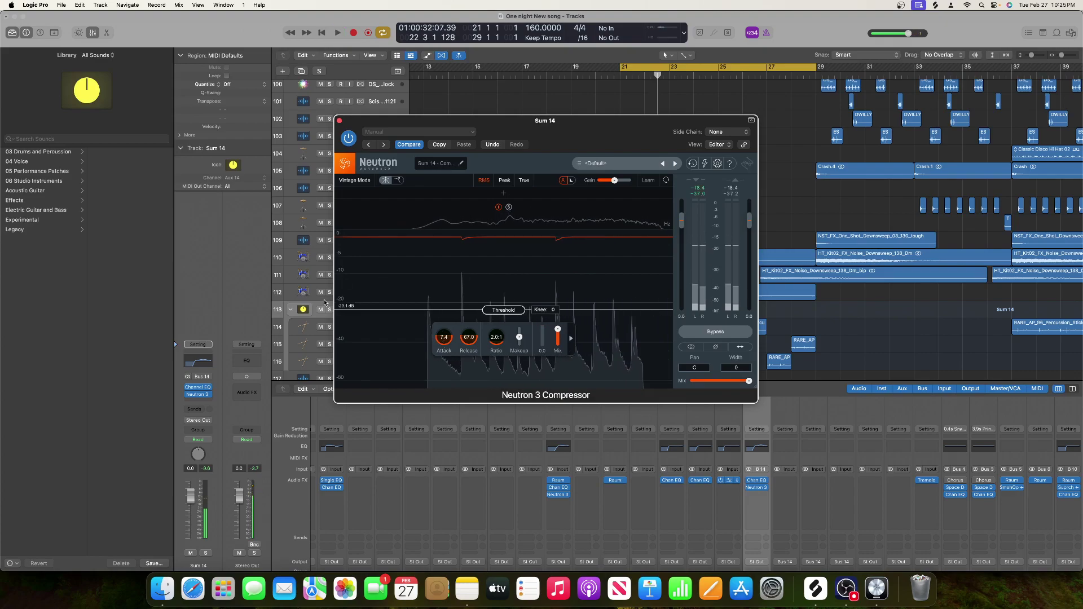
click(329, 309)
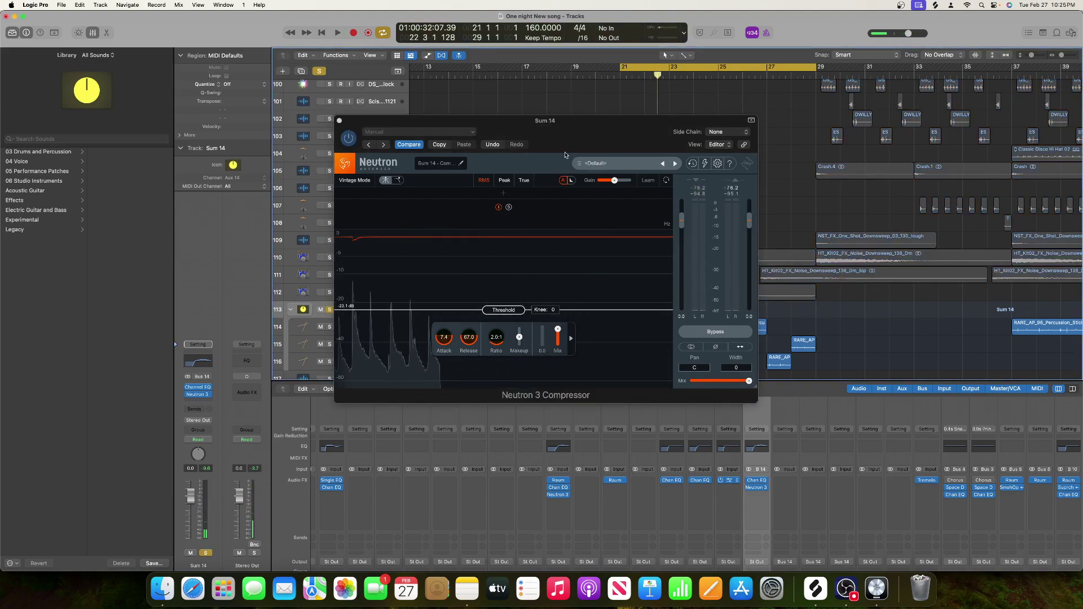
drag(395, 120, 556, 63)
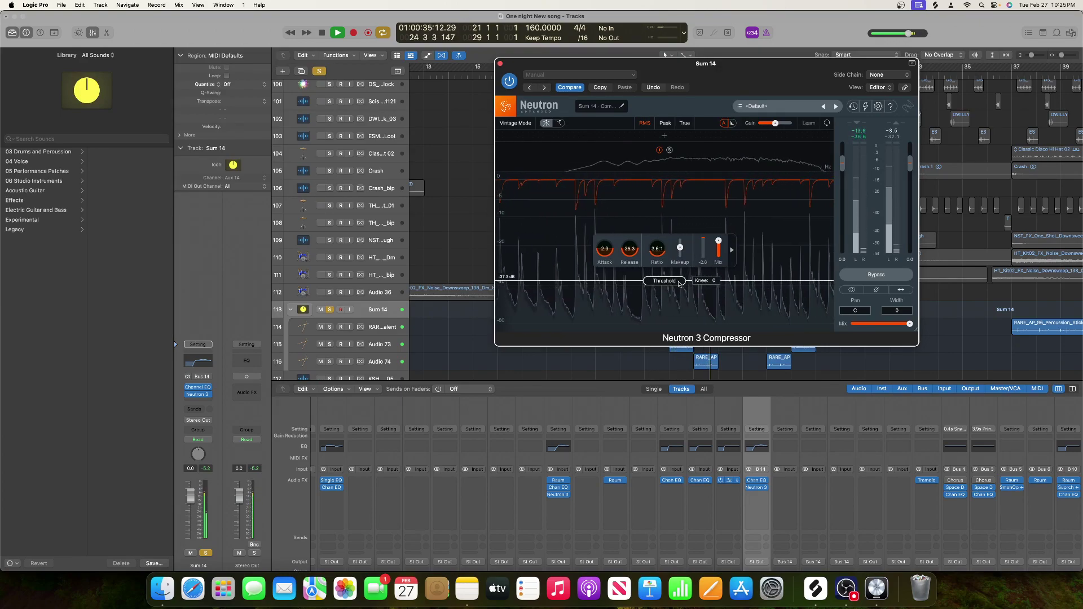
click(500, 65)
- Insert the Raum reverb after the compressor on Sum 14 and lower its Mix amount while the sticks play
scroll(575, 220, down, 3)
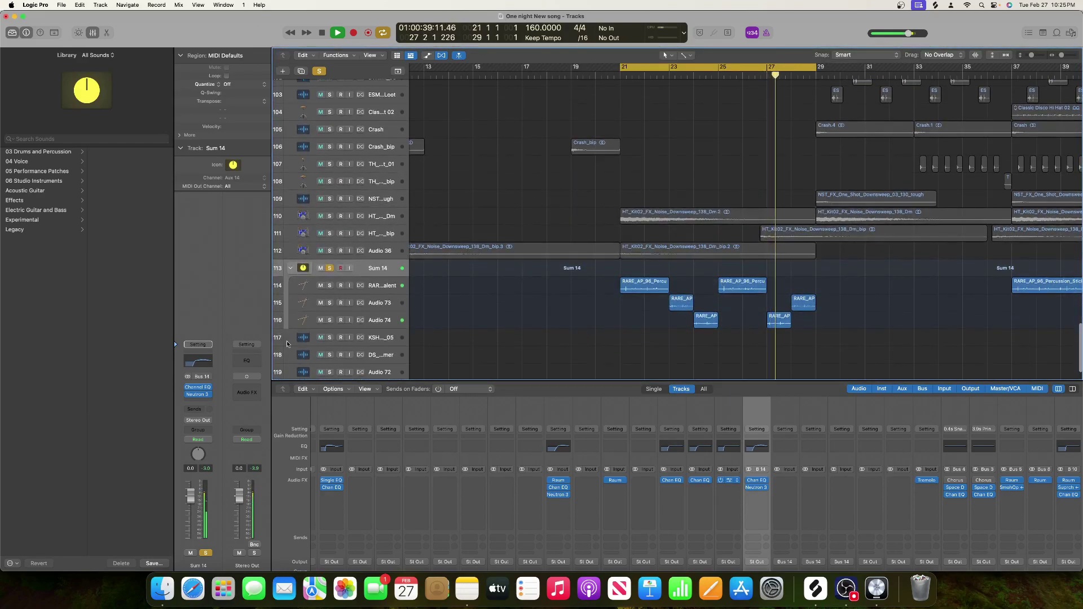
click(204, 403)
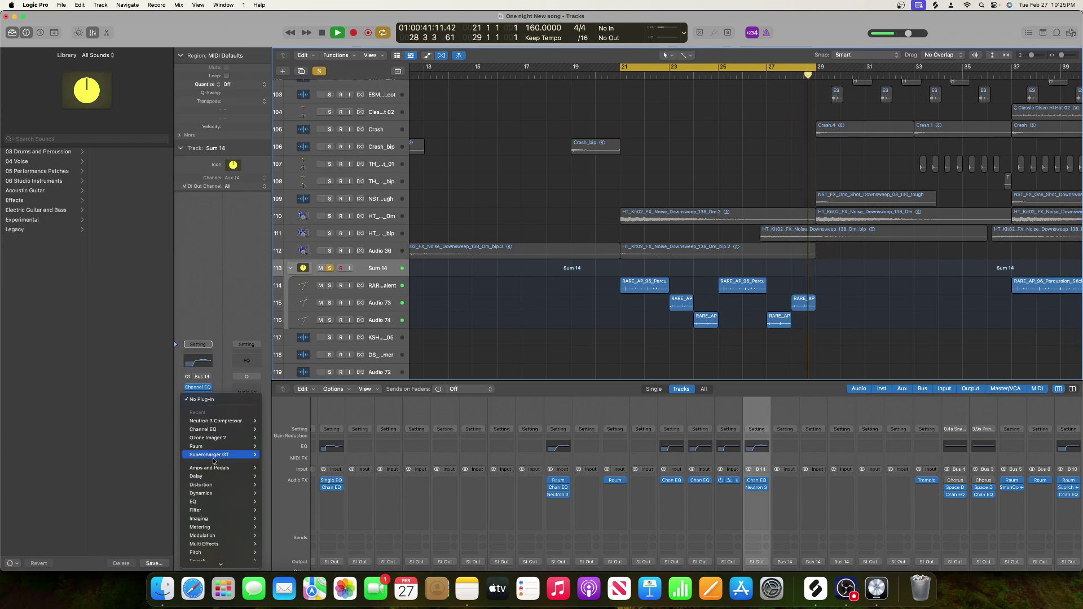
click(277, 447)
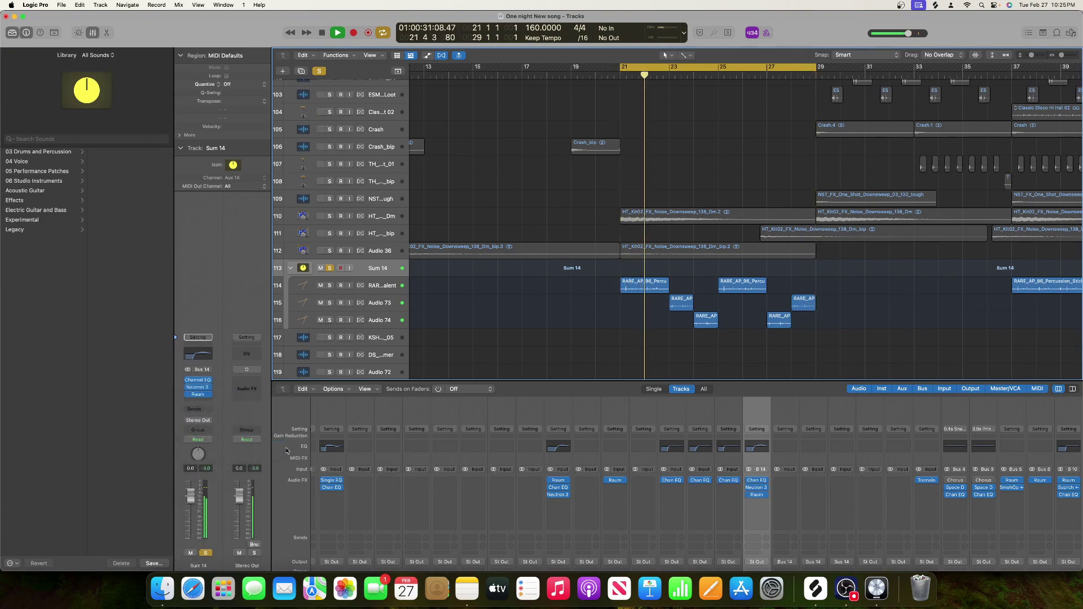
drag(465, 240, 460, 303)
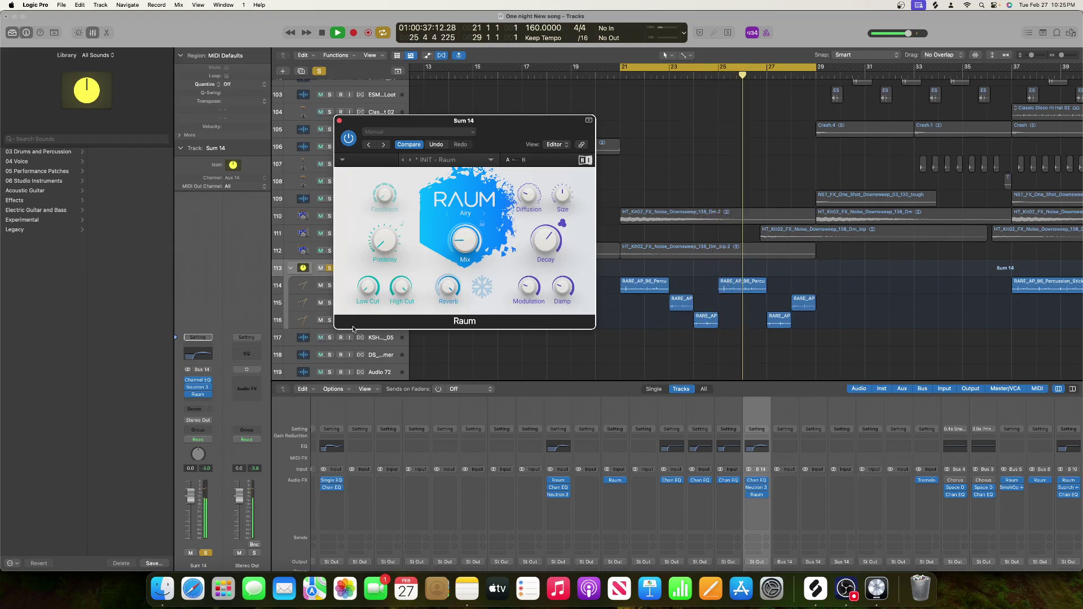
mouse_move(455, 255)
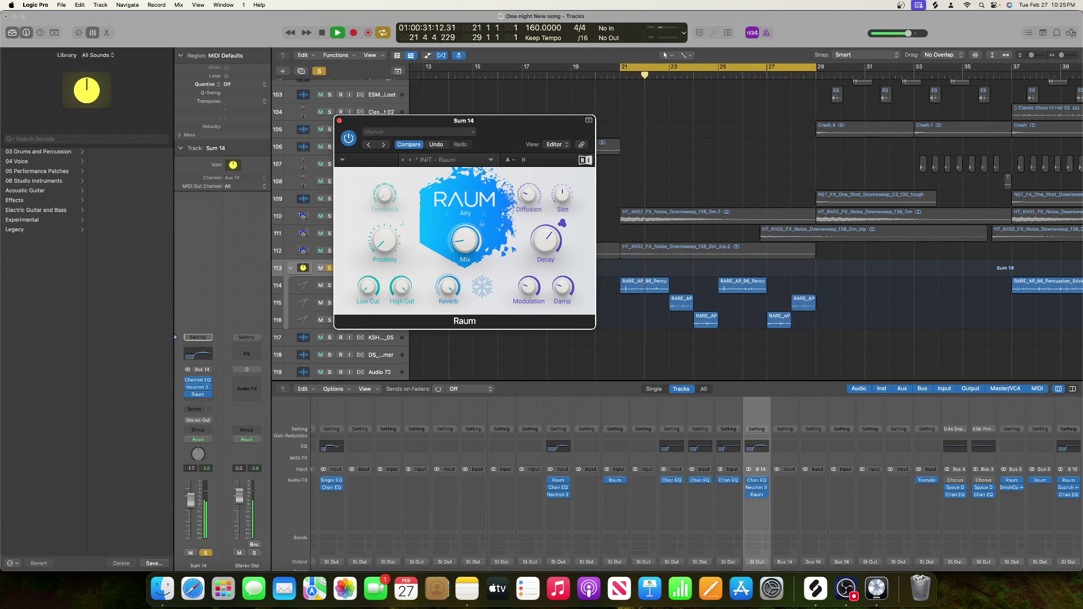
- Lower the Sum 14 fader to -1.4 dB, unsolo the stack, and play it within the full mix
drag(191, 500, 209, 509)
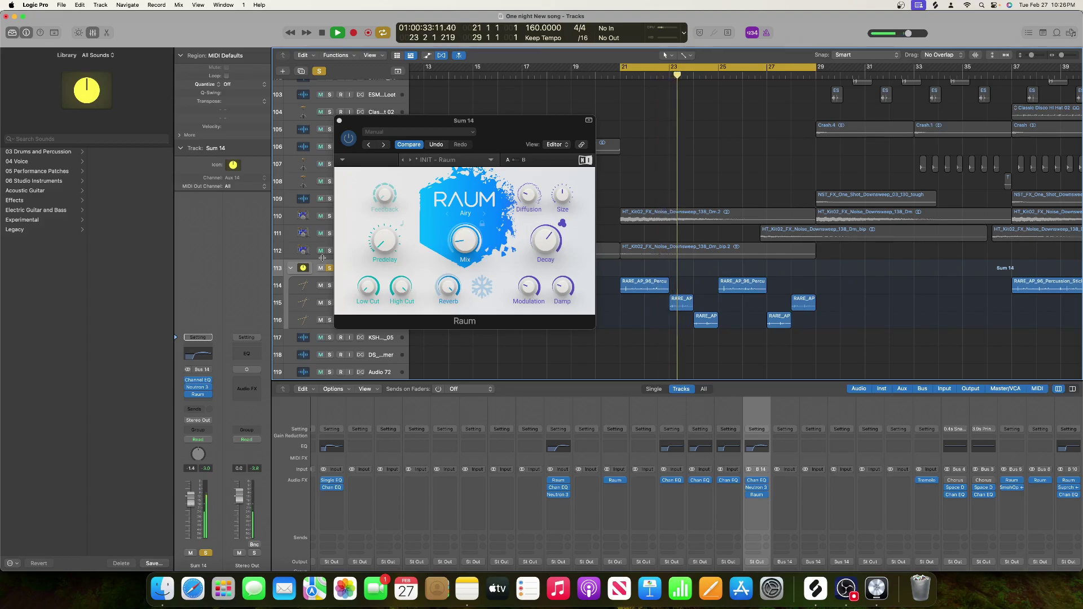
key(s)
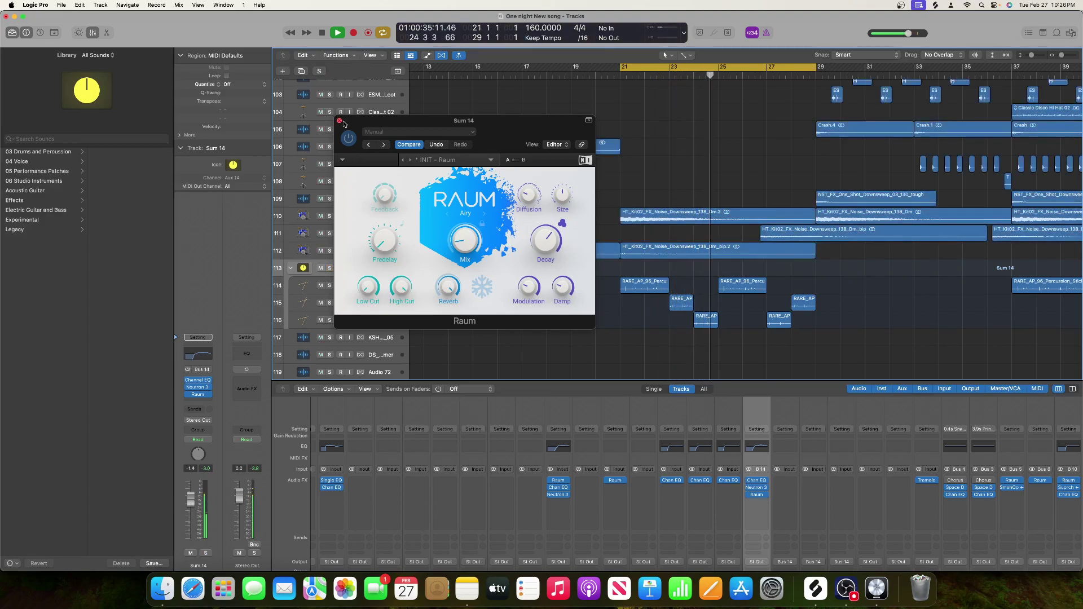
click(339, 120)
scroll(504, 205, up, 10)
scroll(504, 205, up, 7)
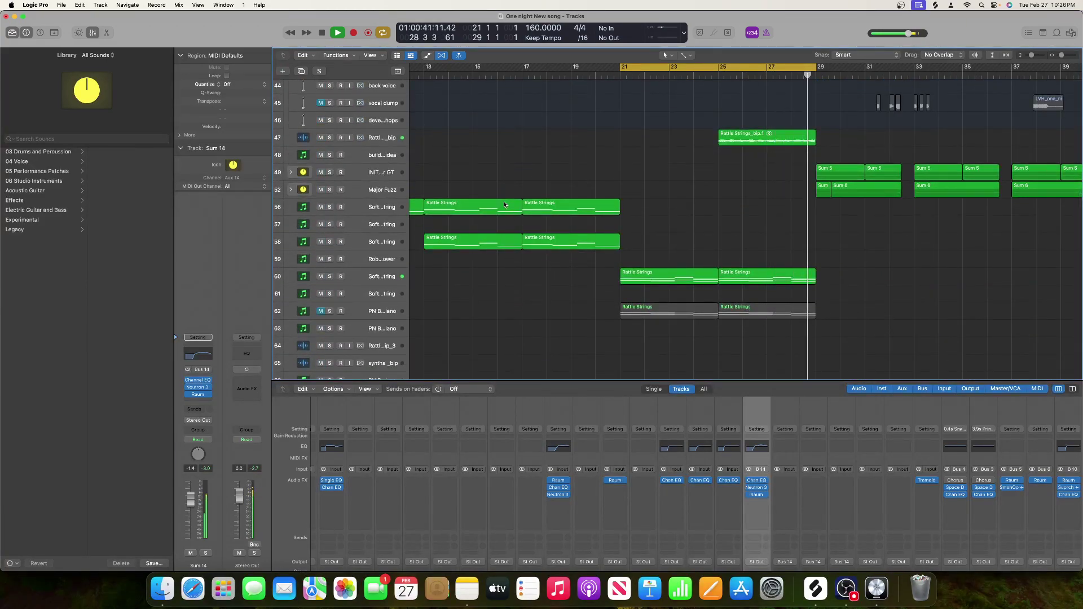
key(space)
- Check the channel strips from the NST downsweep track back through the hats, crashes and vocals to Audio 29 for inserted effects
click(642, 417)
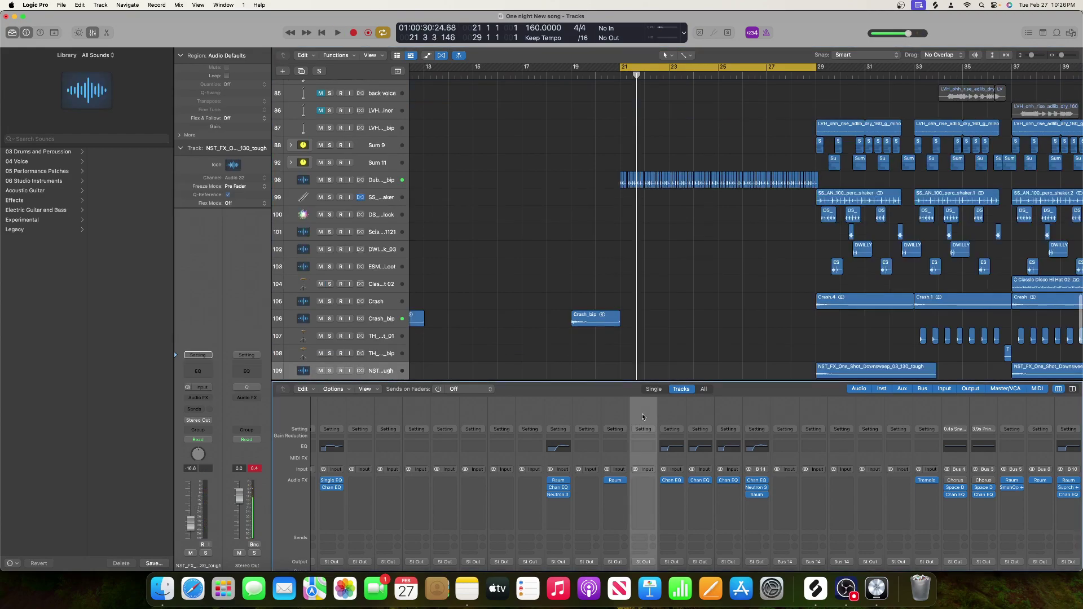
scroll(579, 307, down, 4)
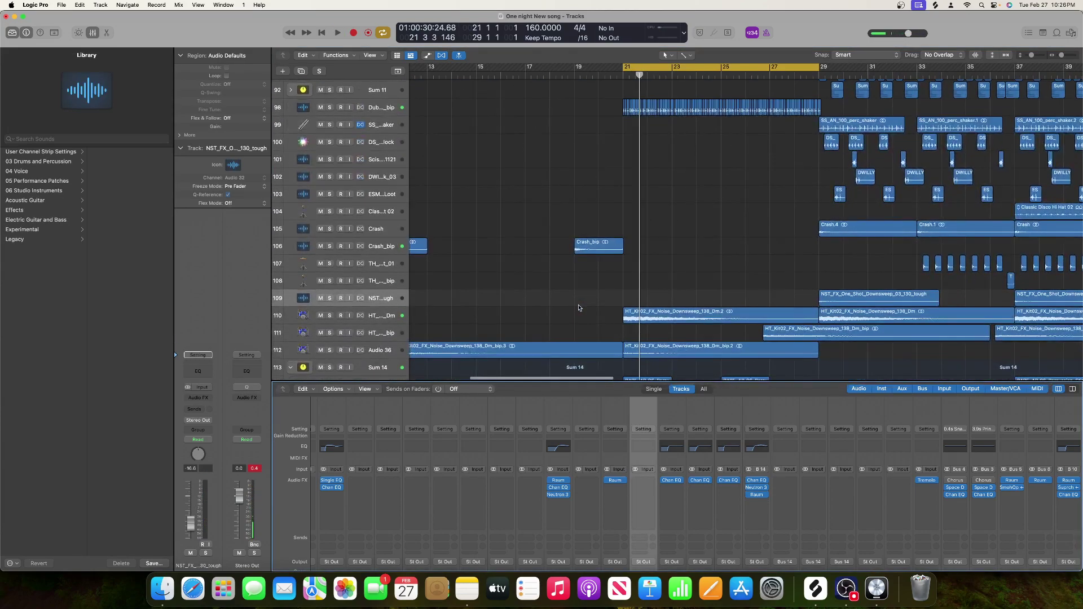
scroll(743, 273, right, 3)
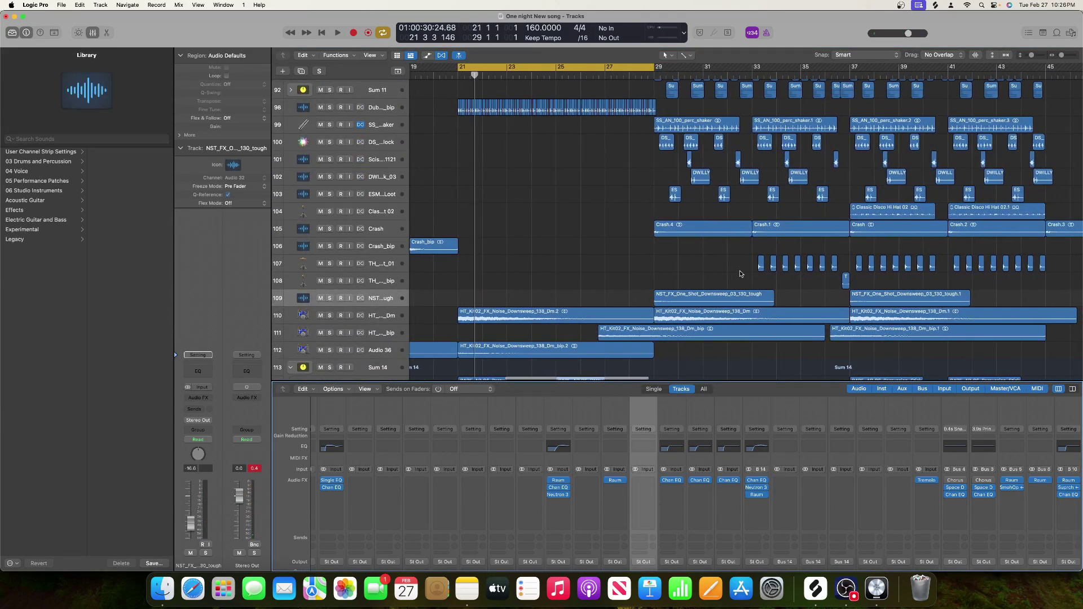
scroll(621, 282, down, 3)
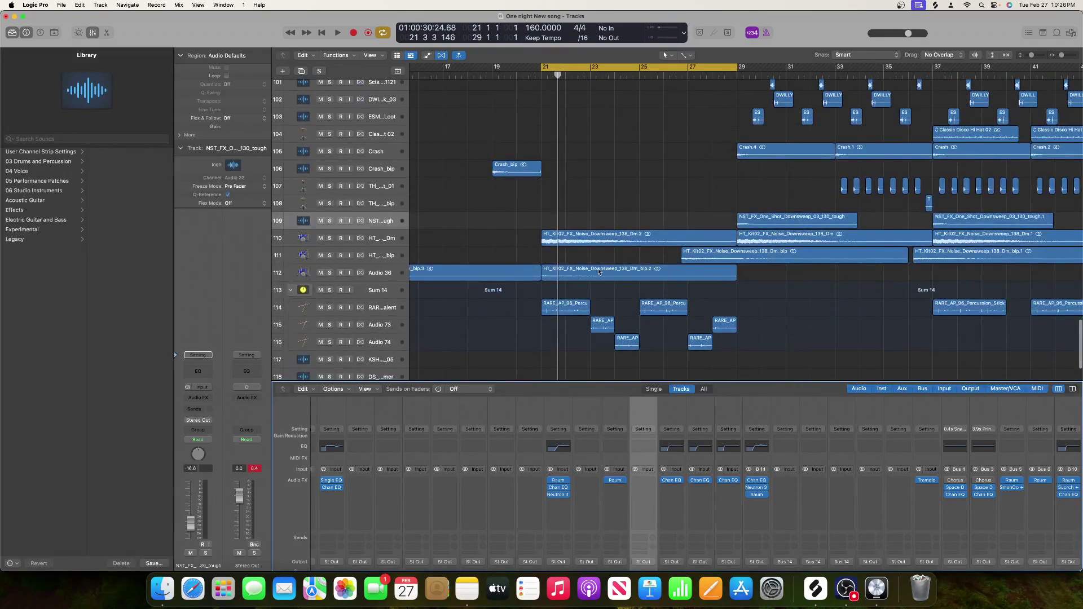
scroll(533, 301, down, 3)
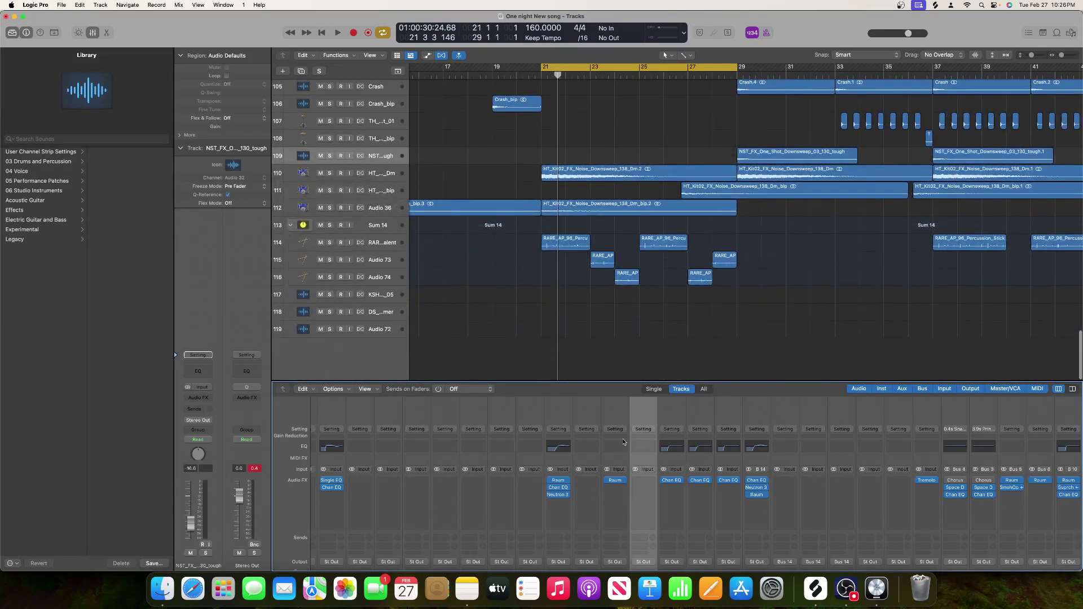
scroll(623, 444, left, 3)
scroll(632, 444, left, 1)
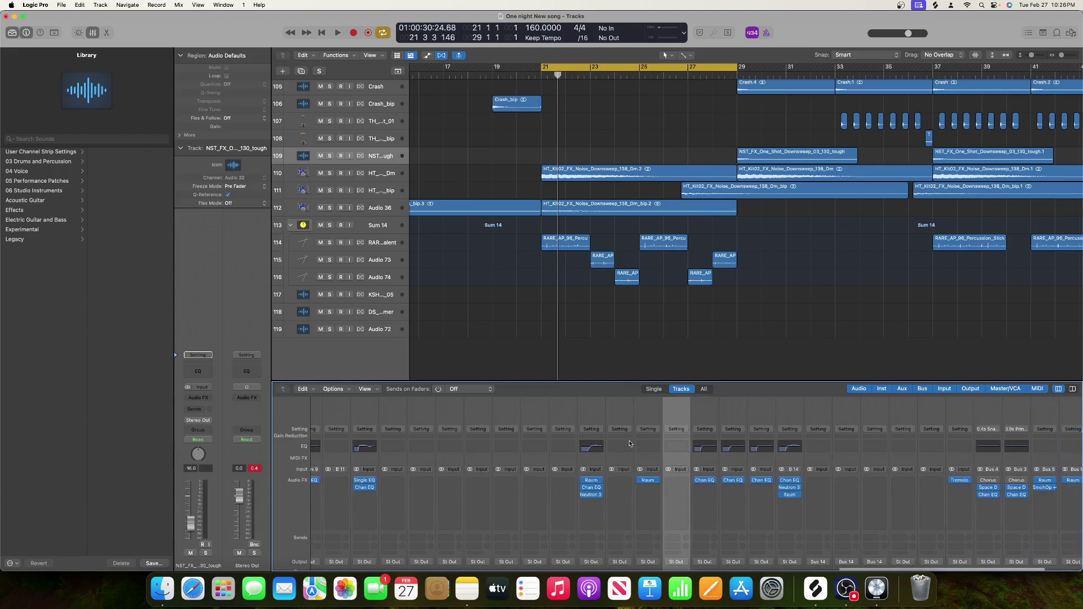
click(705, 415)
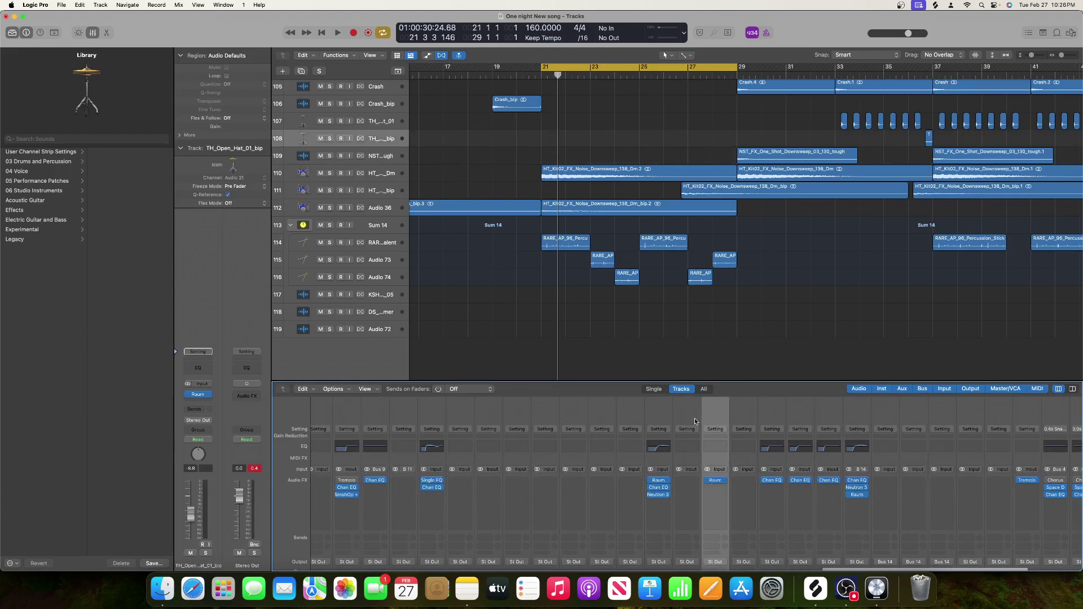
click(681, 419)
click(661, 422)
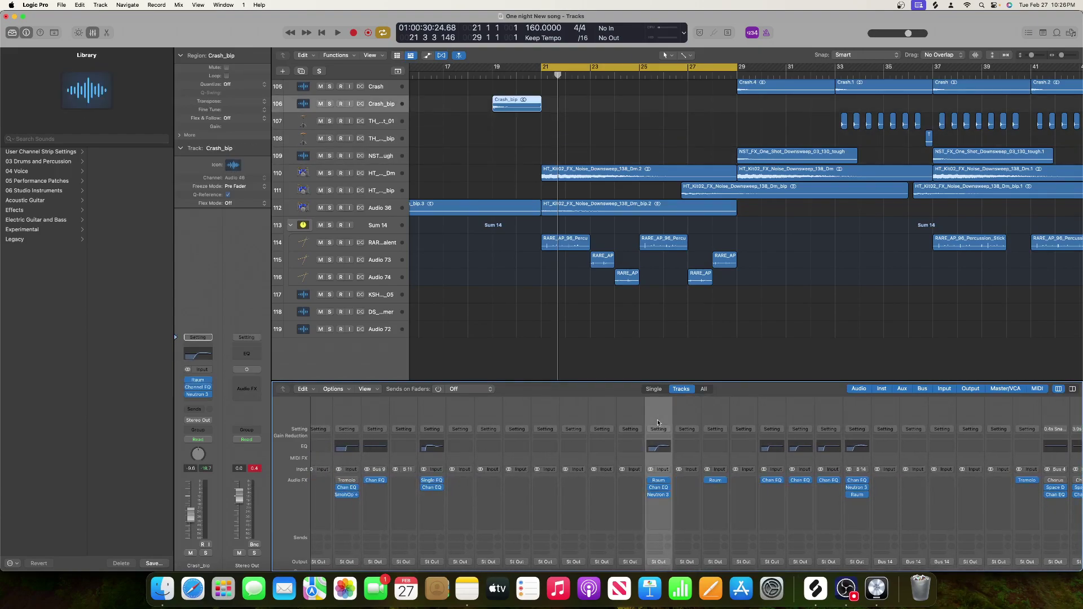
scroll(658, 422, left, 1)
click(652, 417)
scroll(641, 256, up, 6)
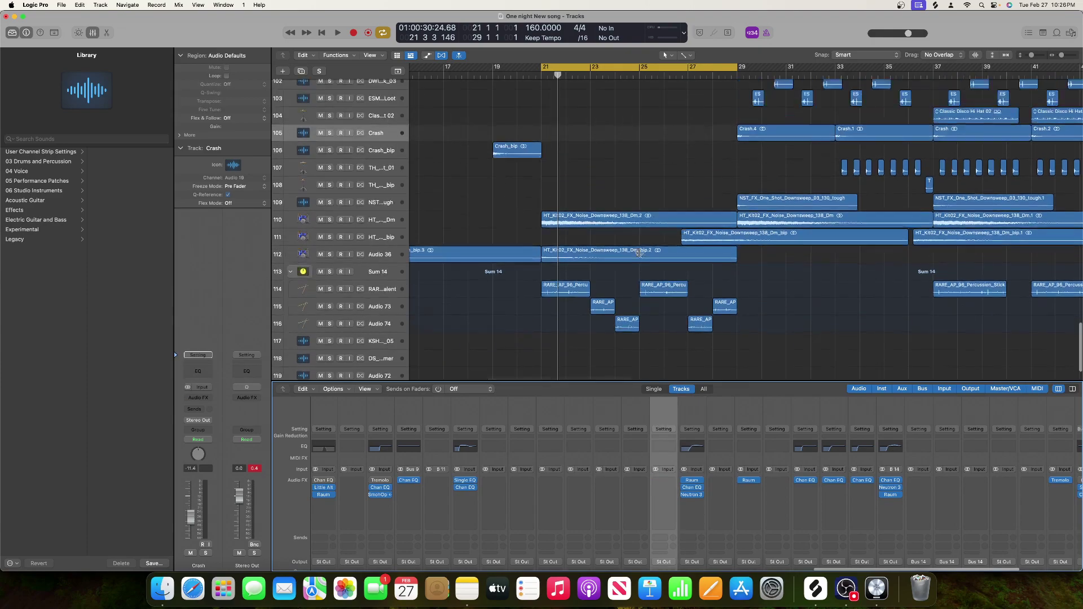
scroll(641, 256, up, 1)
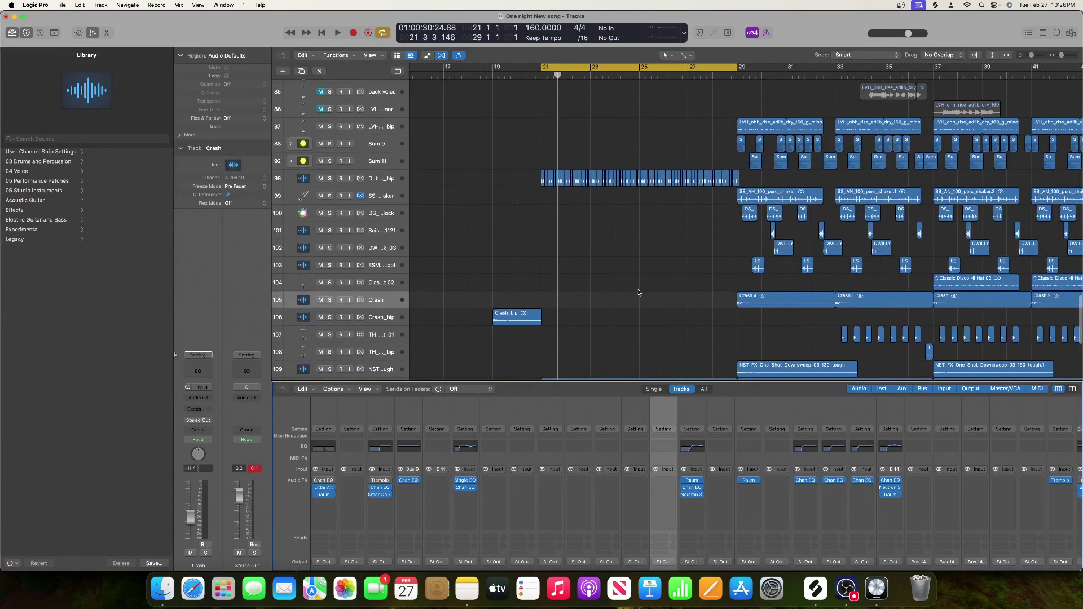
click(368, 127)
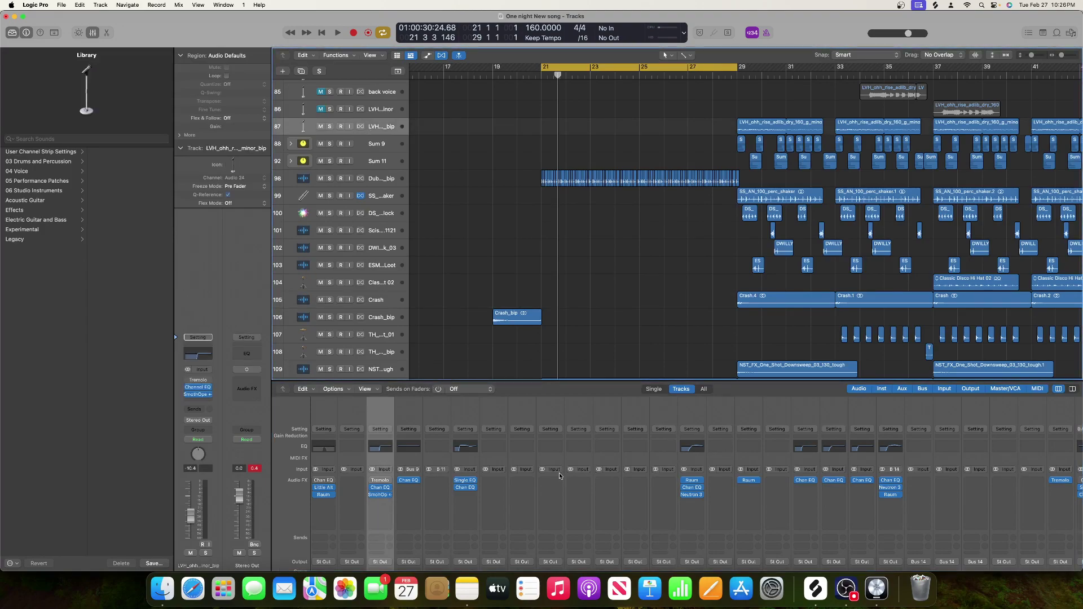
scroll(560, 476, left, 10)
click(590, 418)
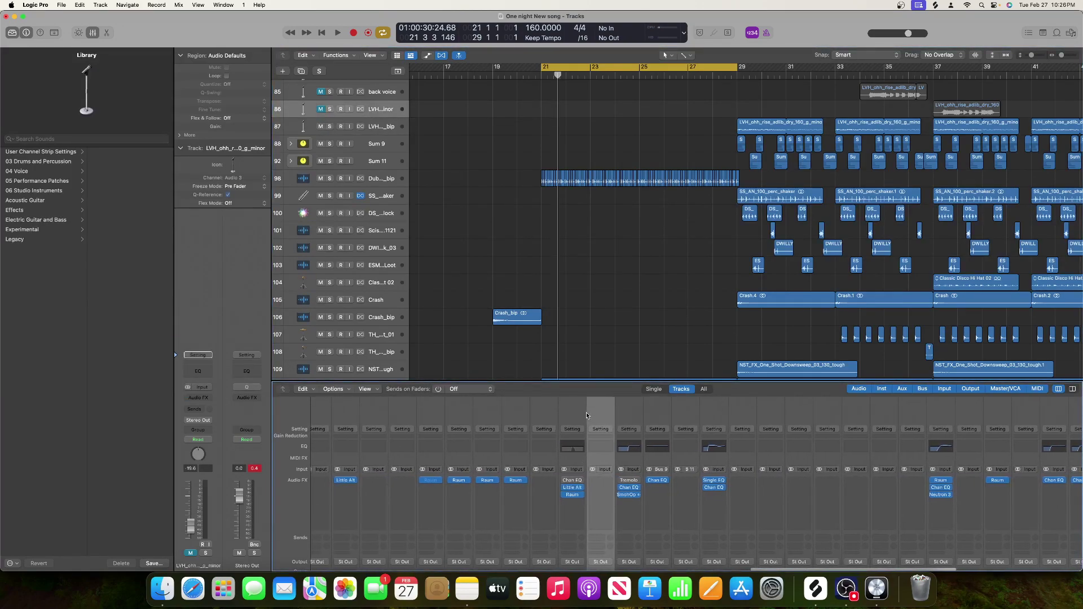
click(567, 416)
click(546, 416)
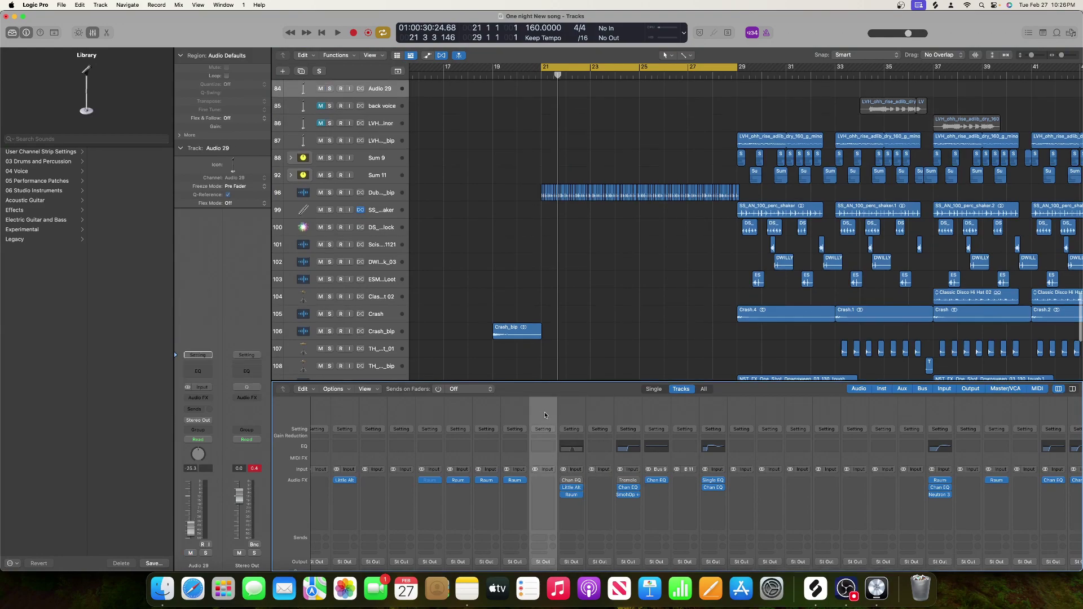
- Select the Sum 12 stack near the beginning of the track list
scroll(569, 257, up, 5)
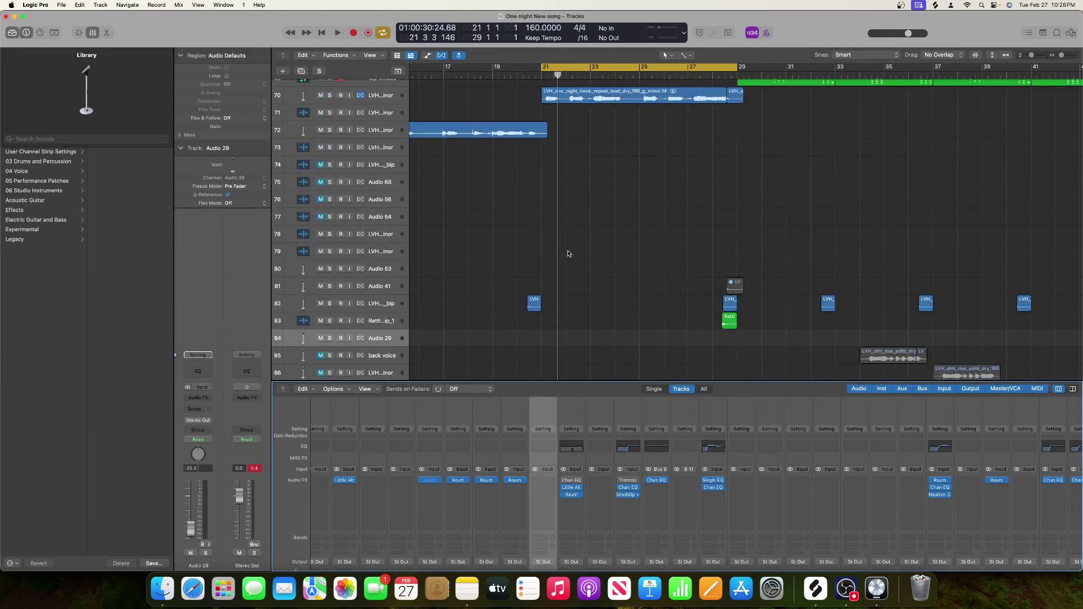
scroll(533, 260, left, 15)
scroll(531, 260, right, 20)
scroll(531, 261, left, 15)
scroll(532, 261, up, 15)
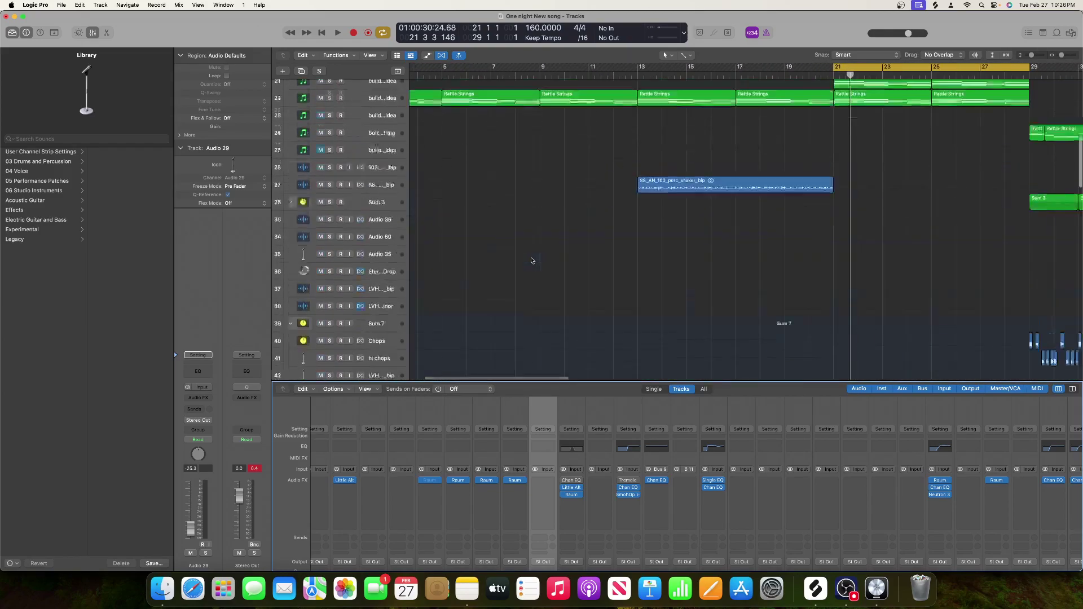
scroll(532, 261, up, 12)
scroll(531, 260, right, 8)
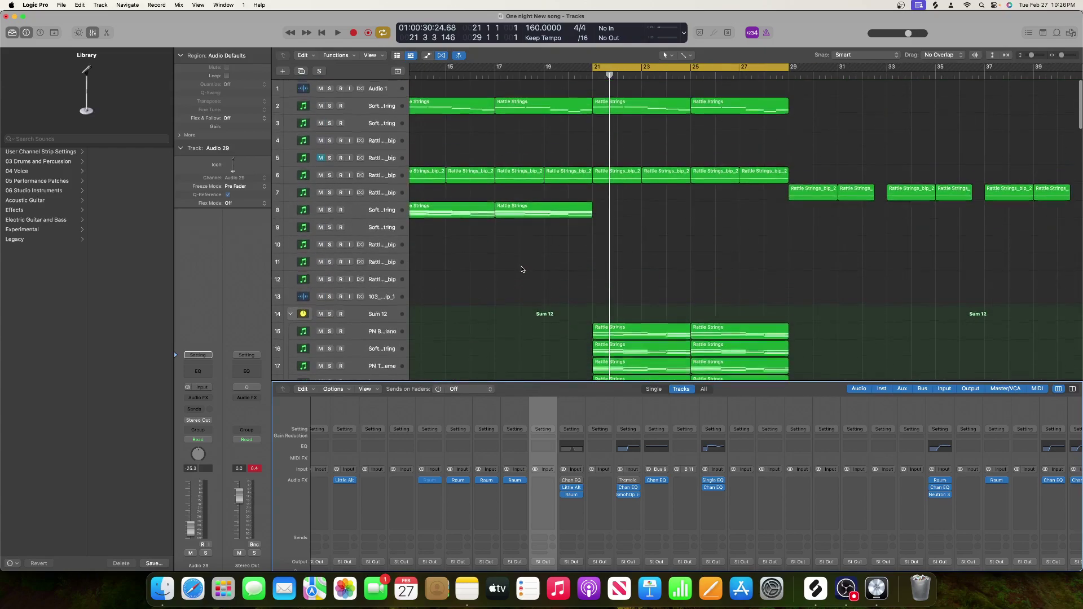
scroll(522, 269, down, 3)
click(331, 255)
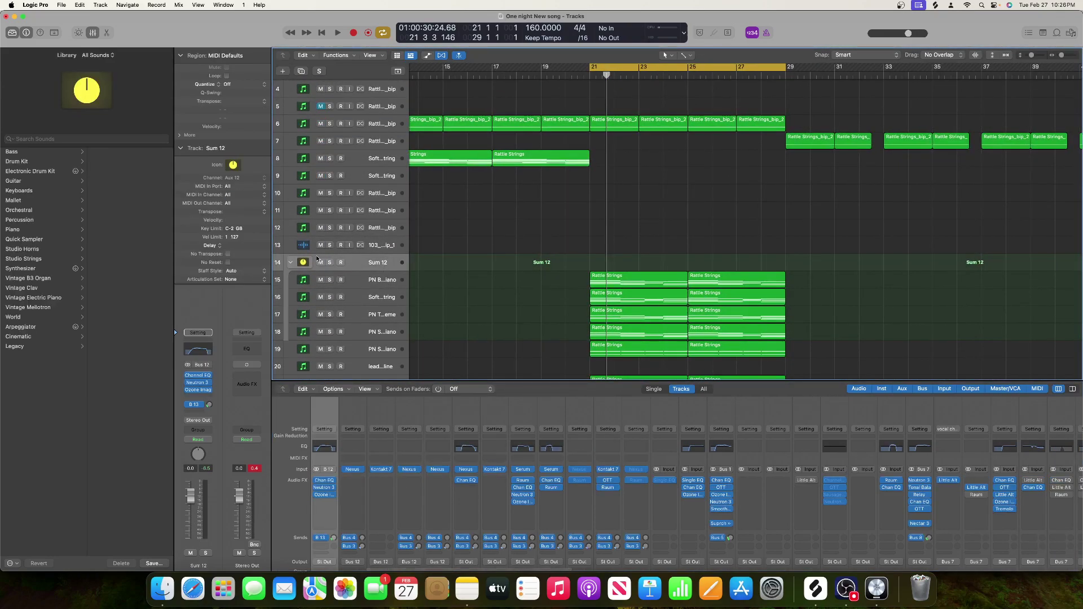
- Collapse the Sum 12 stack and check the effects inserted on the build up idea, Rob Late and Soft Plucked String tracks
click(291, 263)
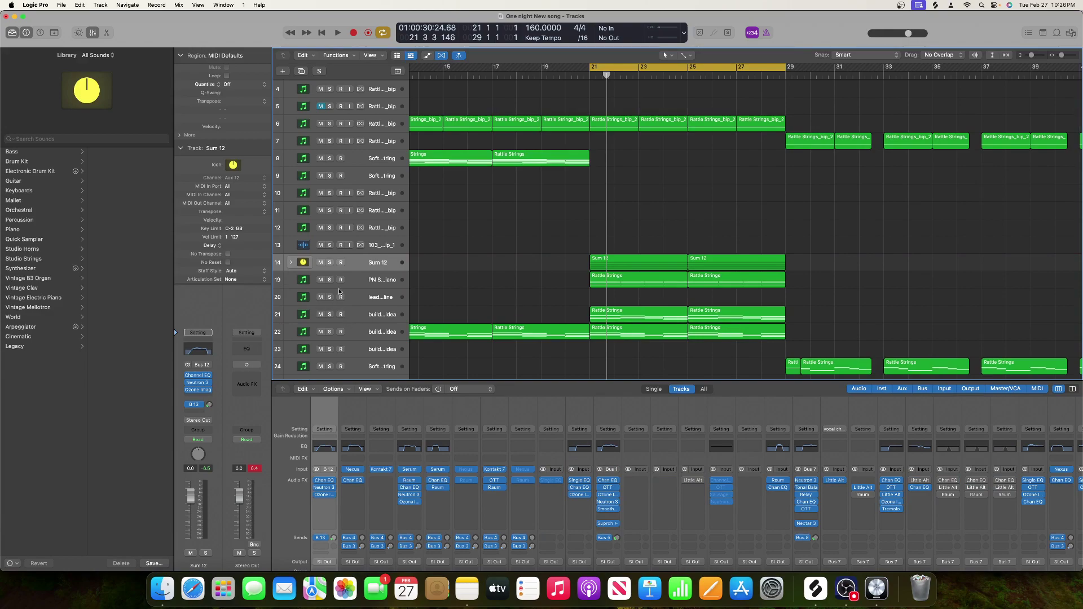
click(358, 280)
click(353, 316)
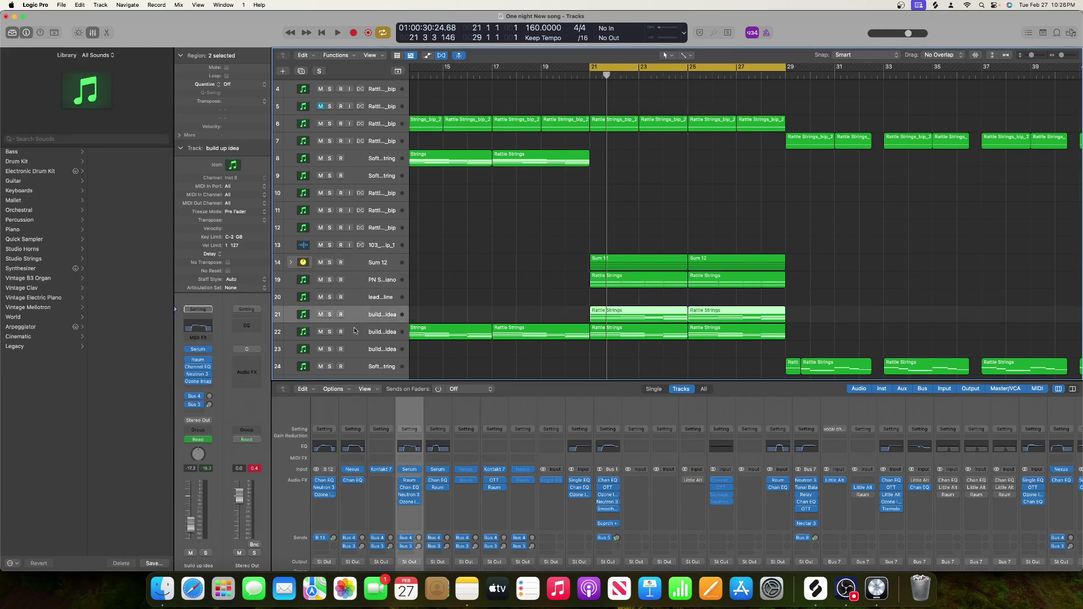
click(353, 332)
scroll(354, 332, down, 5)
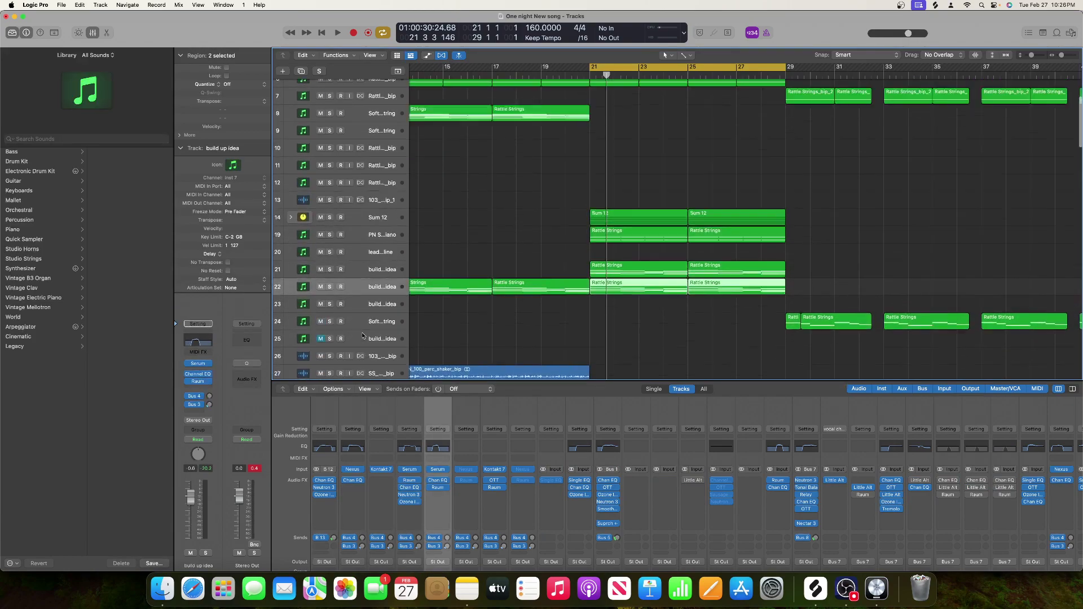
scroll(367, 337, down, 15)
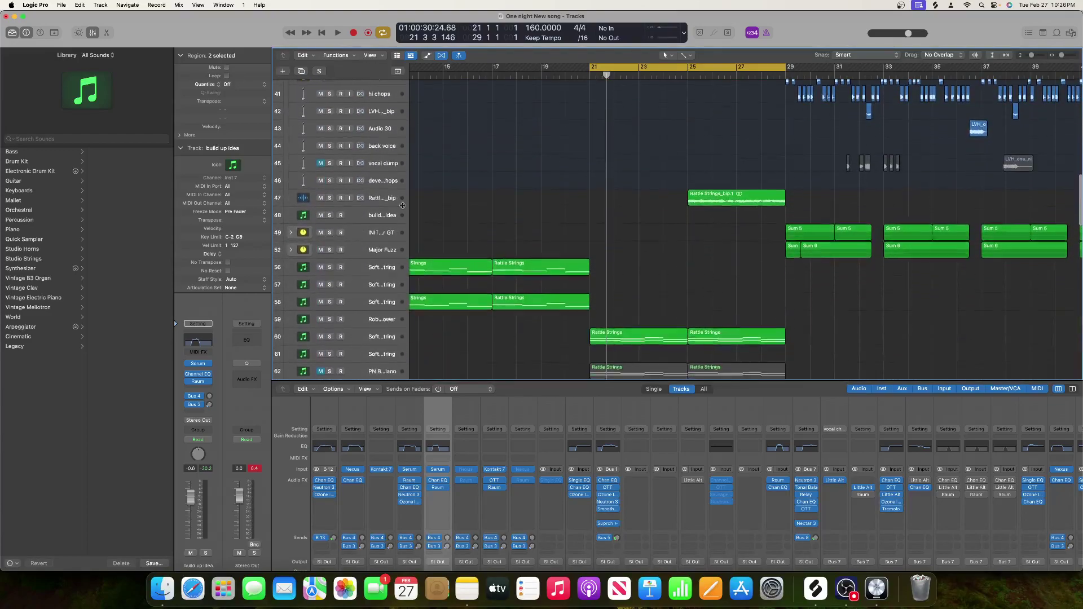
click(374, 317)
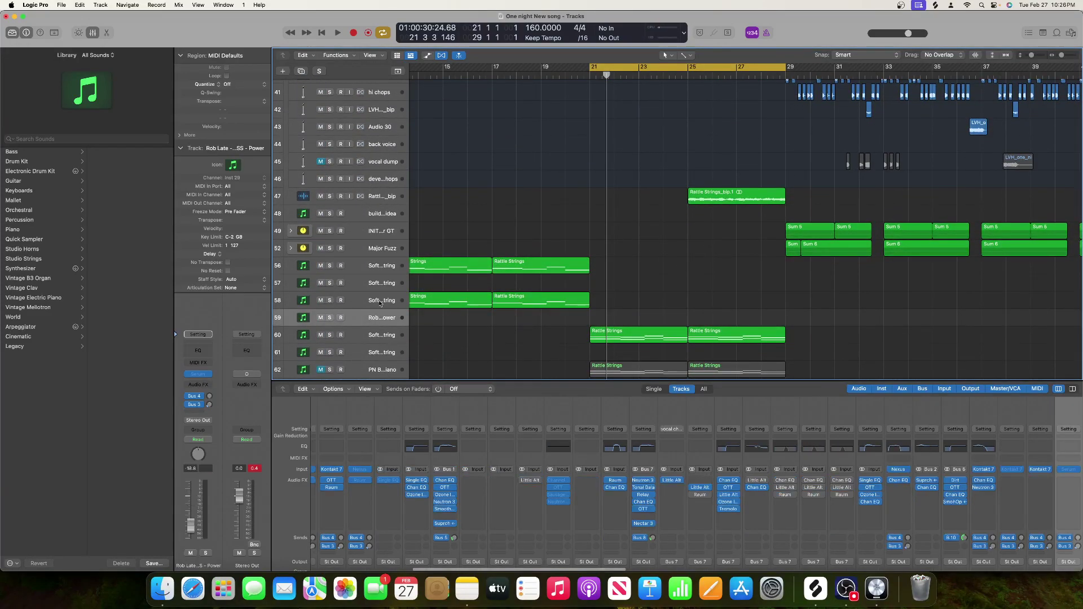
scroll(373, 299, down, 3)
click(372, 280)
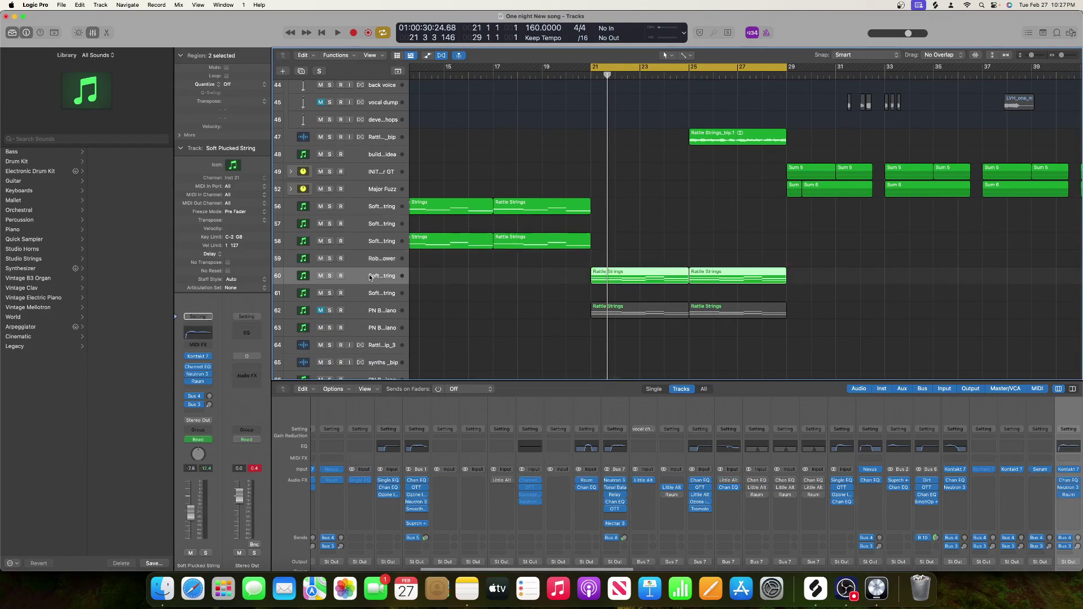
scroll(373, 305, down, 8)
scroll(385, 287, down, 5)
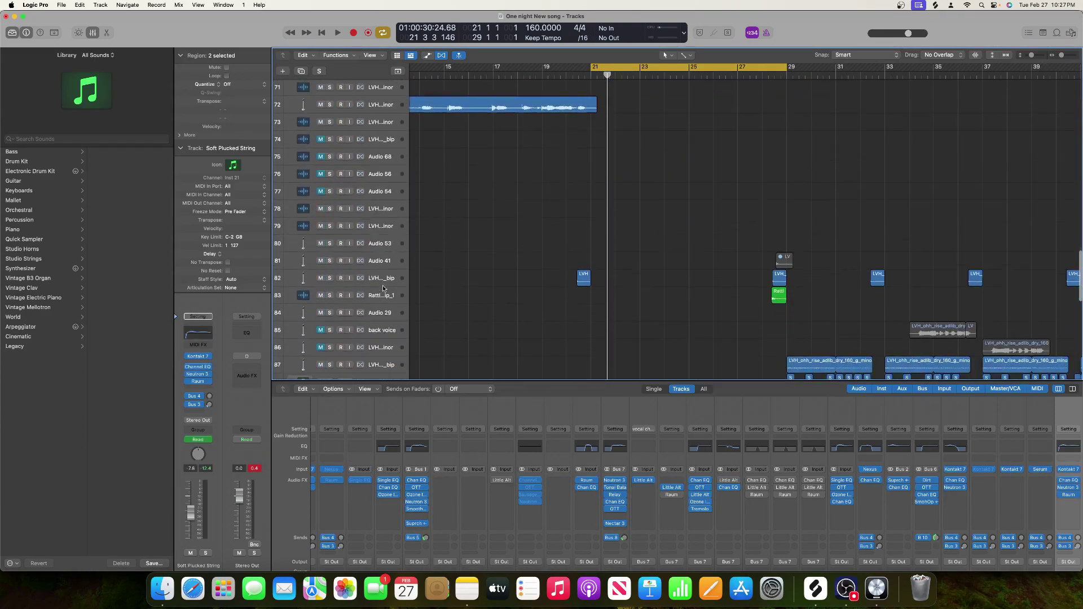
scroll(384, 288, right, 2)
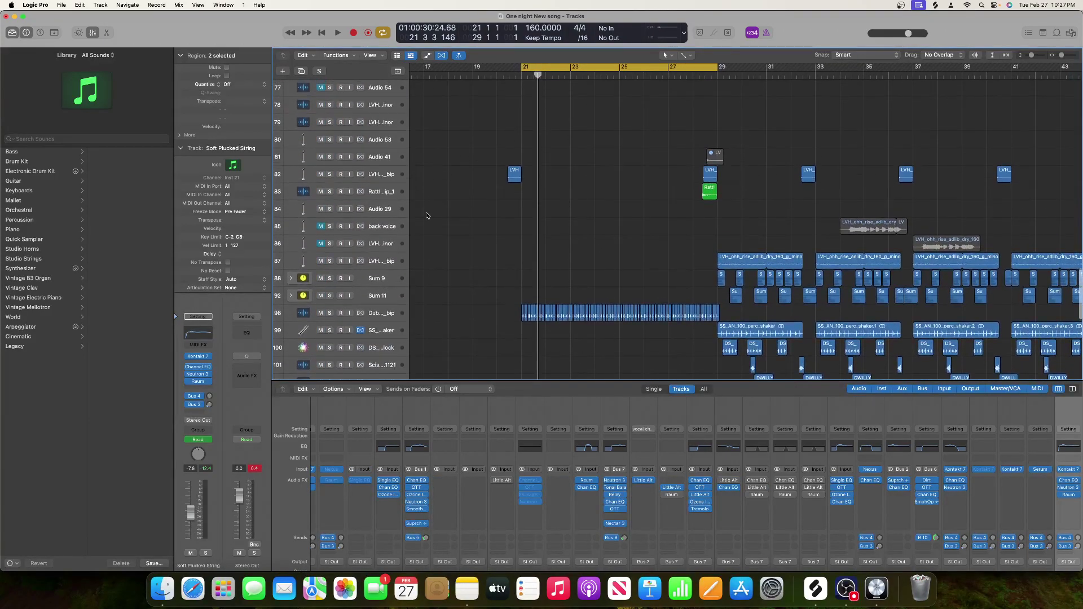
- Solo the one night hook repeat lead vocal on track 82, shift the cycle range to start at bar 20, and play it
click(330, 175)
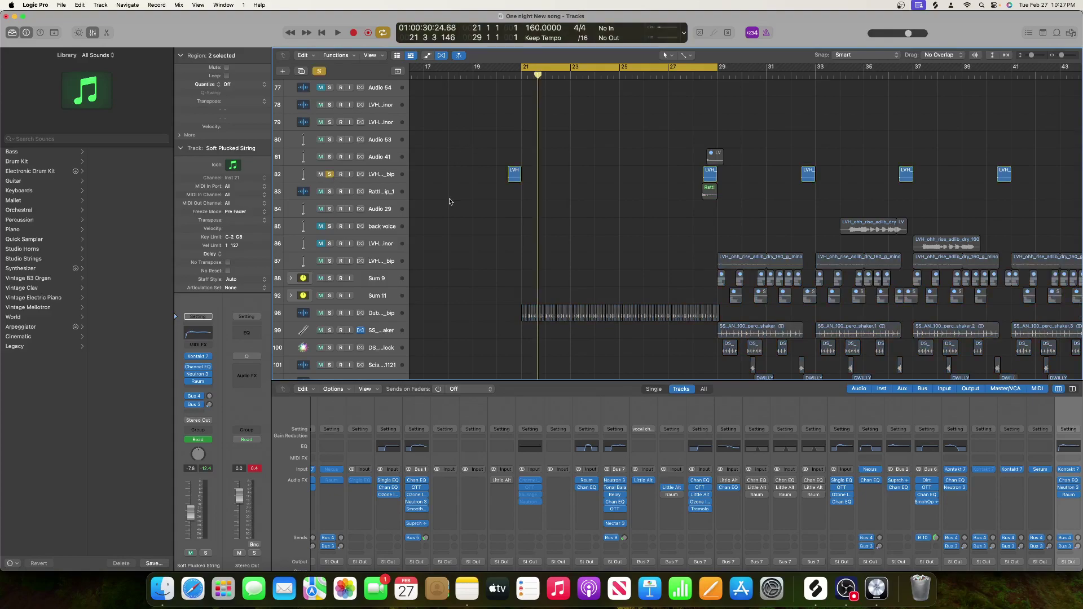
click(384, 175)
drag(535, 67, 510, 67)
key(space)
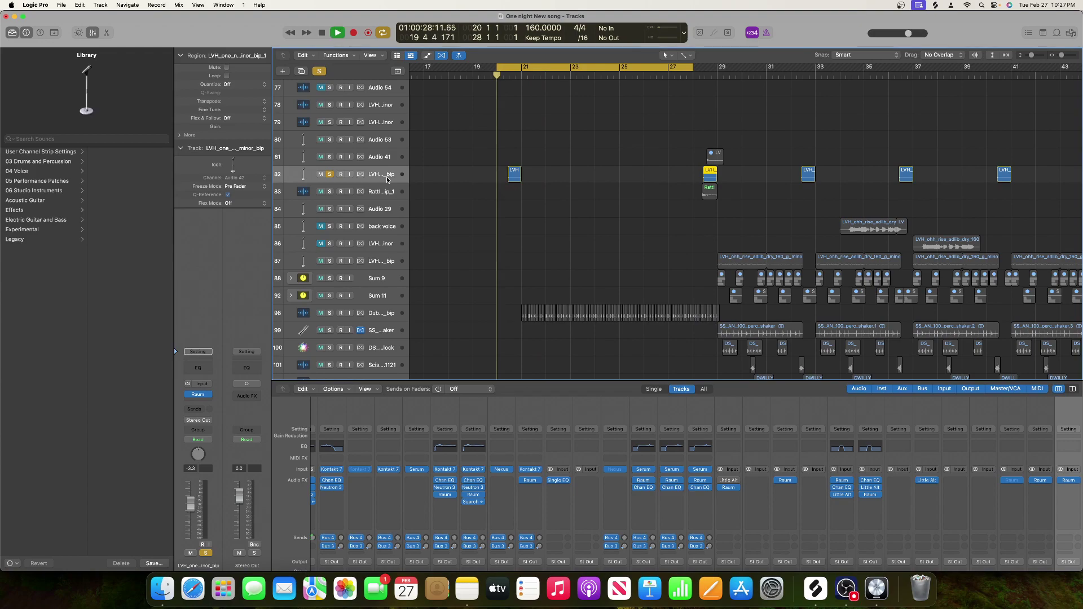
- Insert a Channel EQ on the hook repeat vocal, apply a low cut at about 280 Hz, and audition it
click(198, 368)
key(space)
click(352, 227)
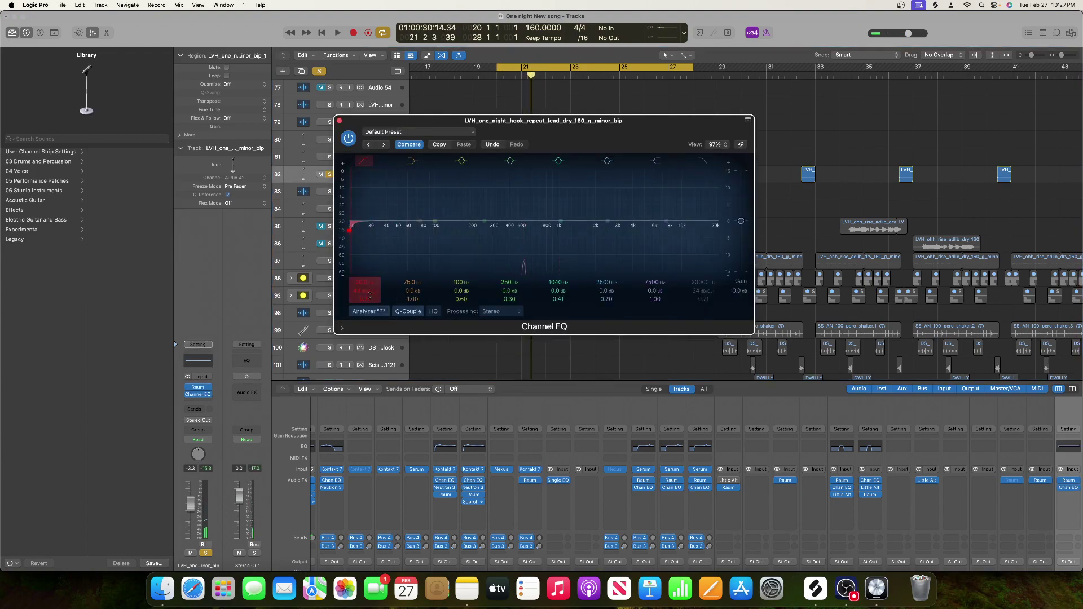
drag(370, 281, 370, 260)
key(space)
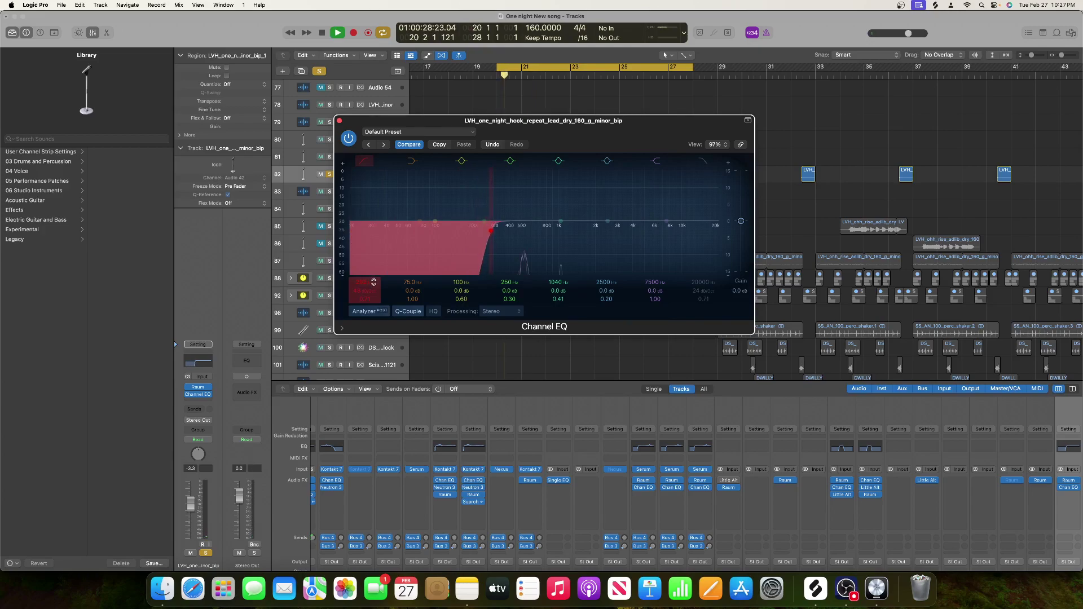
key(space)
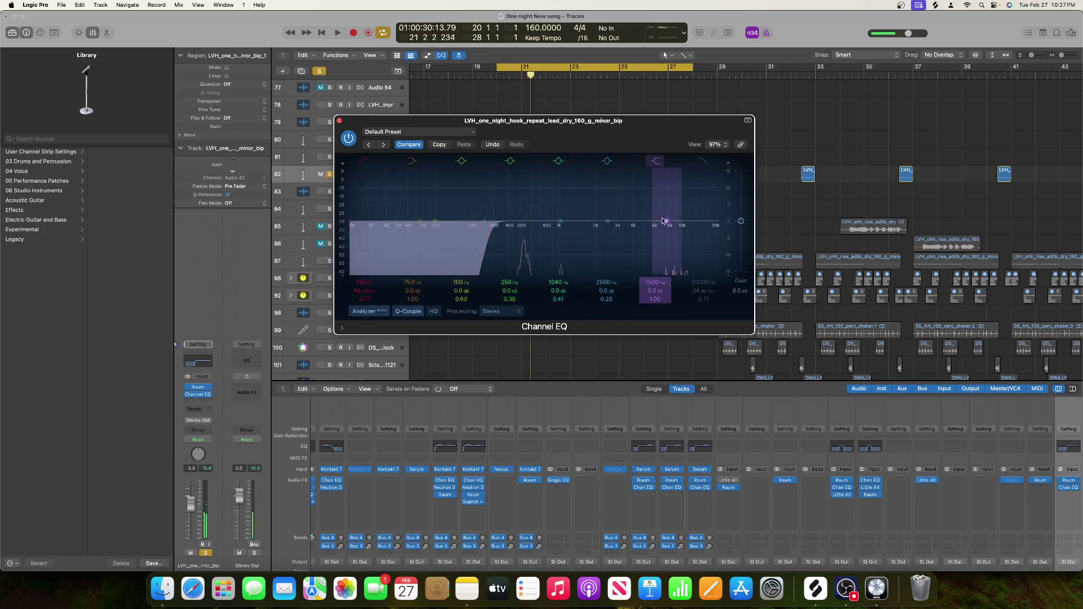
- Audition a -1.7 dB high shelf at 5300 Hz on the vocal and return it to nearly flat, +0.1 dB at 10100 Hz
drag(667, 224, 648, 225)
key(space)
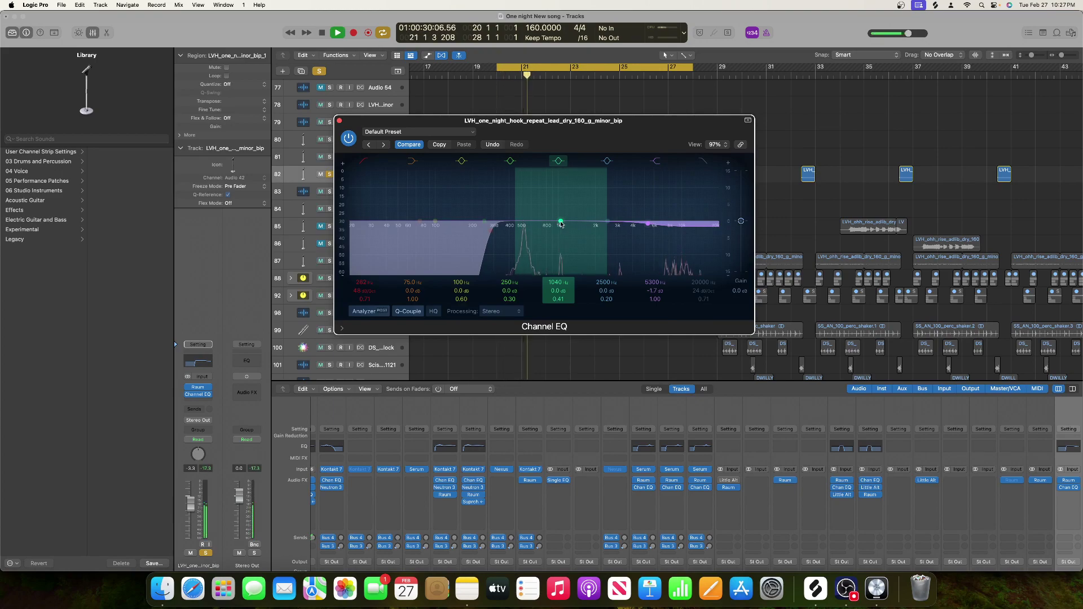
key(space)
drag(648, 225, 682, 222)
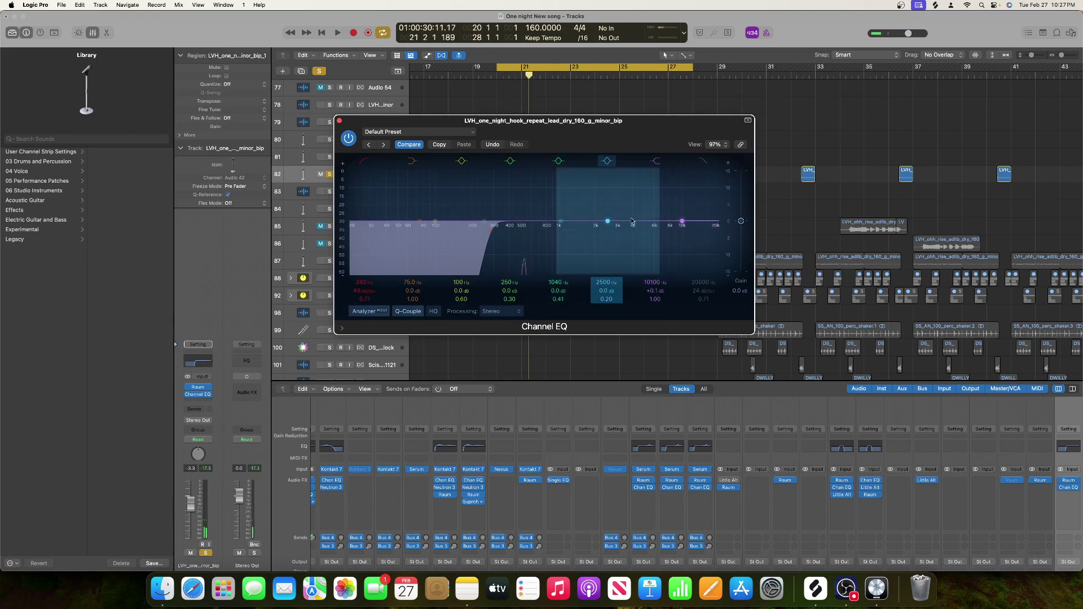
- Cut the vocal's highs with the wide bell band at 6950 Hz, -3.7 dB and Q 0.20, checking it in playback
drag(608, 222, 670, 230)
key(space)
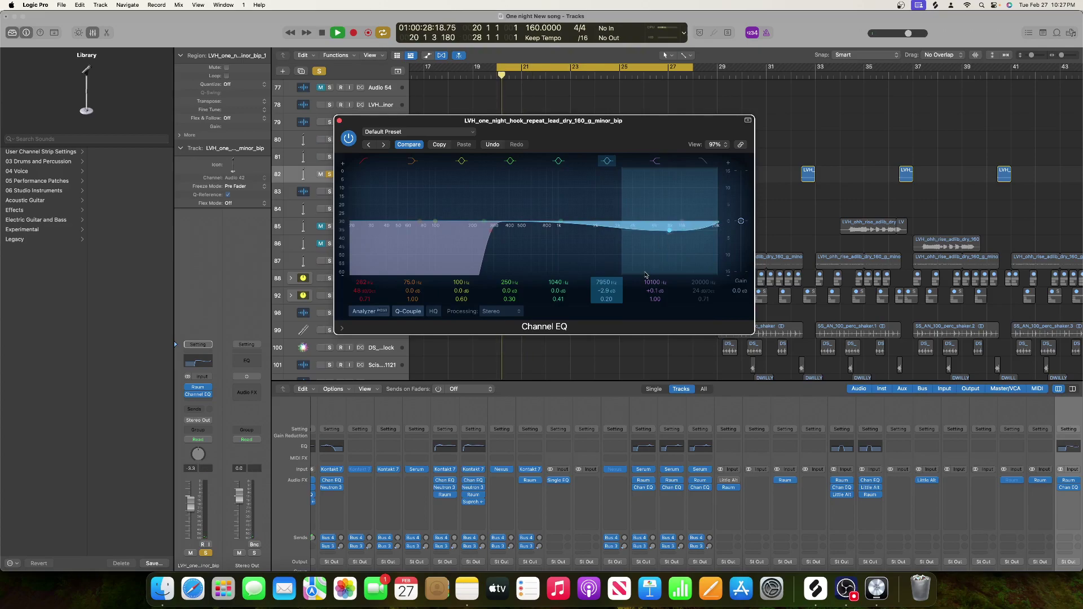
key(space)
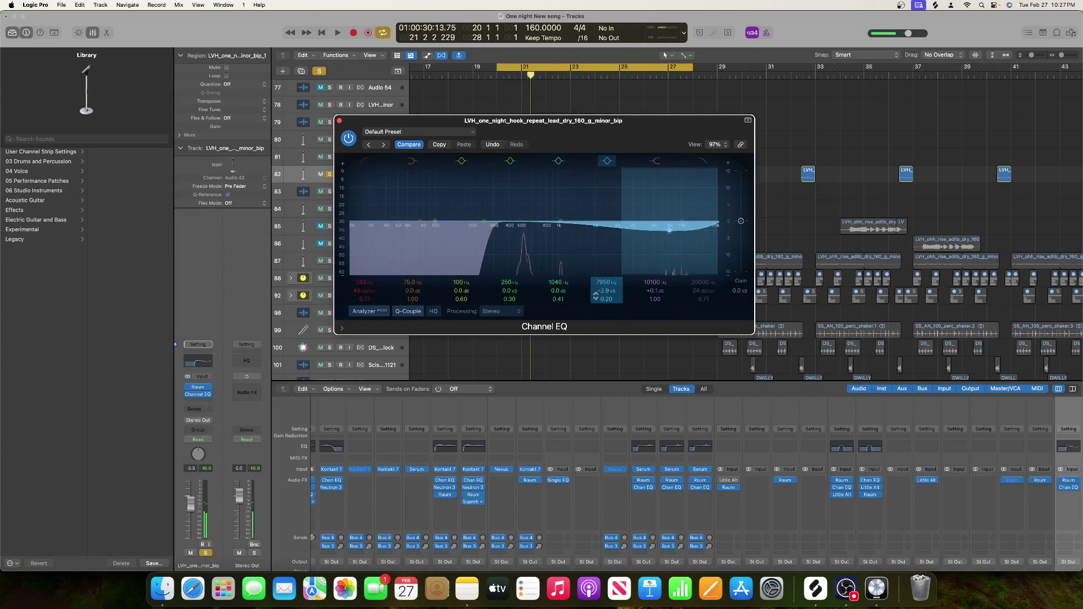
drag(673, 233, 659, 236)
key(space)
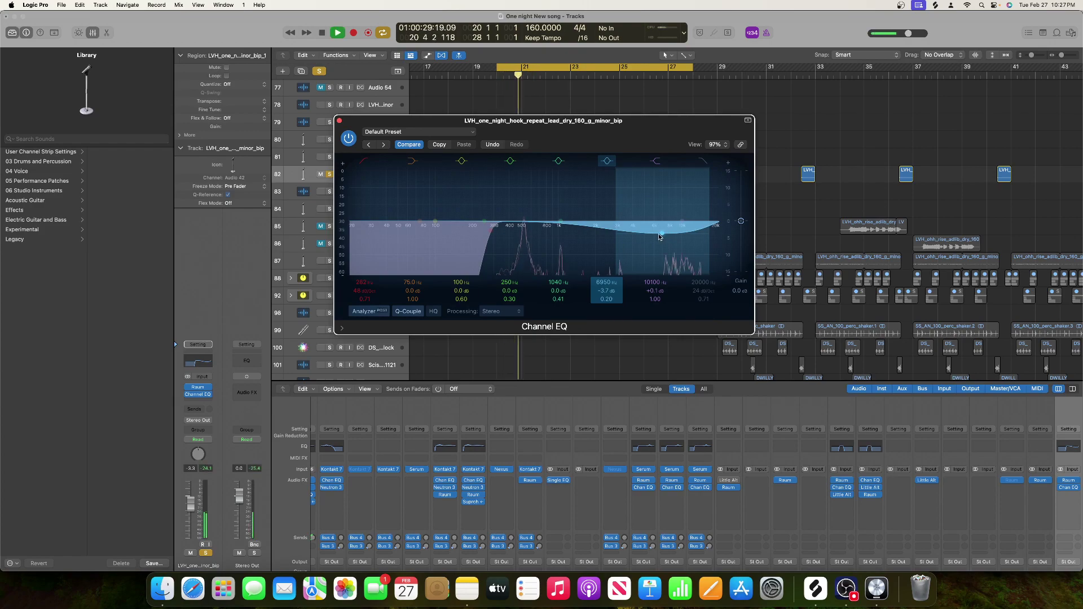
- Notch the vocal's resonance with a narrow band at 520 Hz, -5.3 dB and Q 20.0, and listen to the result
key(space)
drag(545, 225, 523, 224)
drag(556, 300, 555, 292)
drag(524, 223, 523, 239)
key(space)
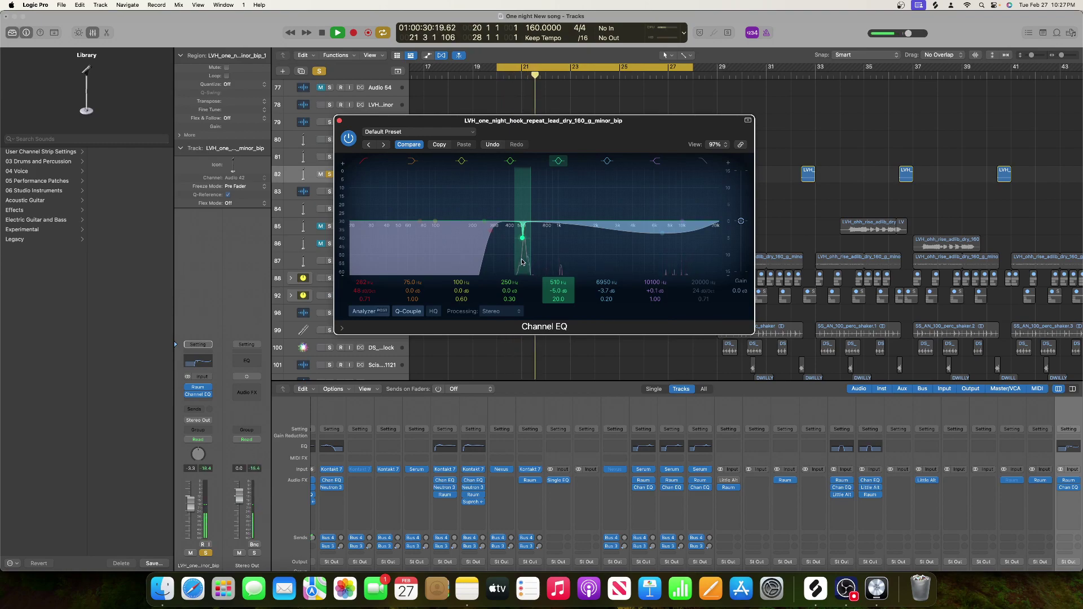
drag(522, 238, 524, 243)
key(space)
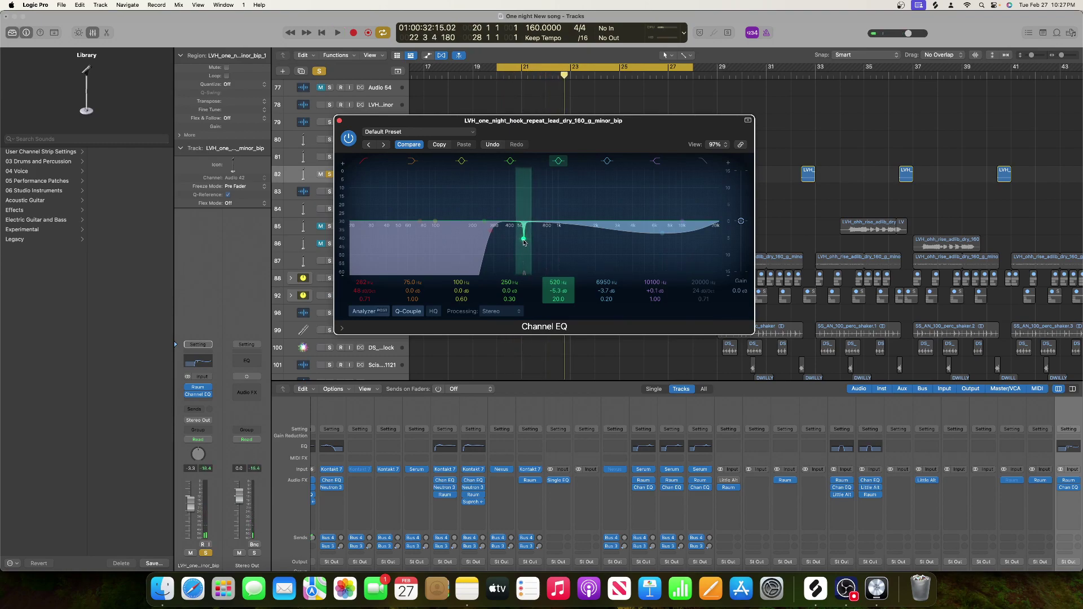
key(space)
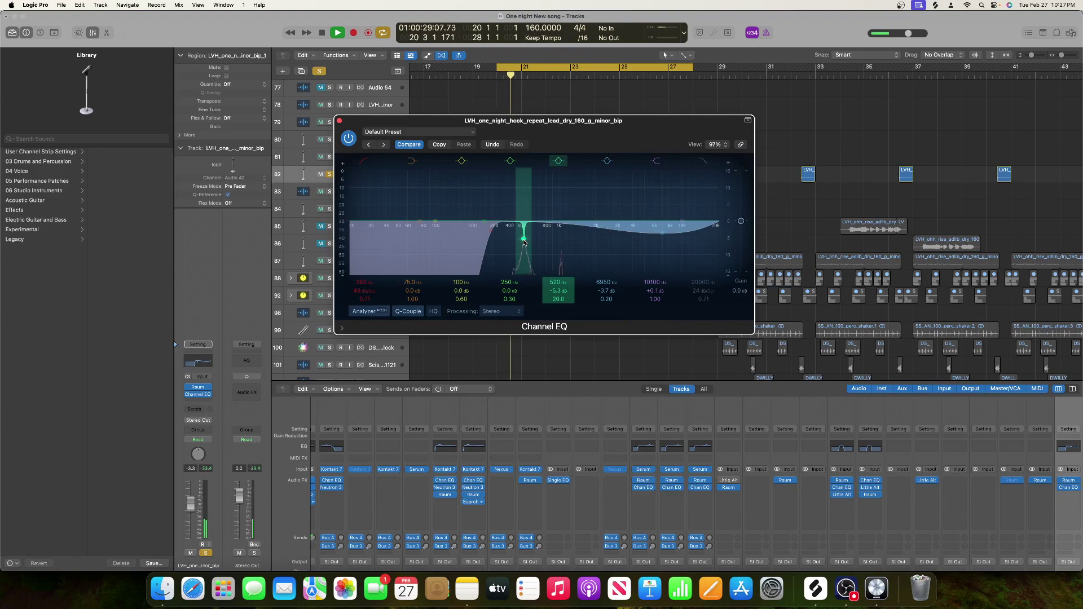
- Insert BABY Audio's Smooth Operator in stereo after the Channel EQ on the vocal and play the track through it
click(198, 402)
mouse_move(200, 551)
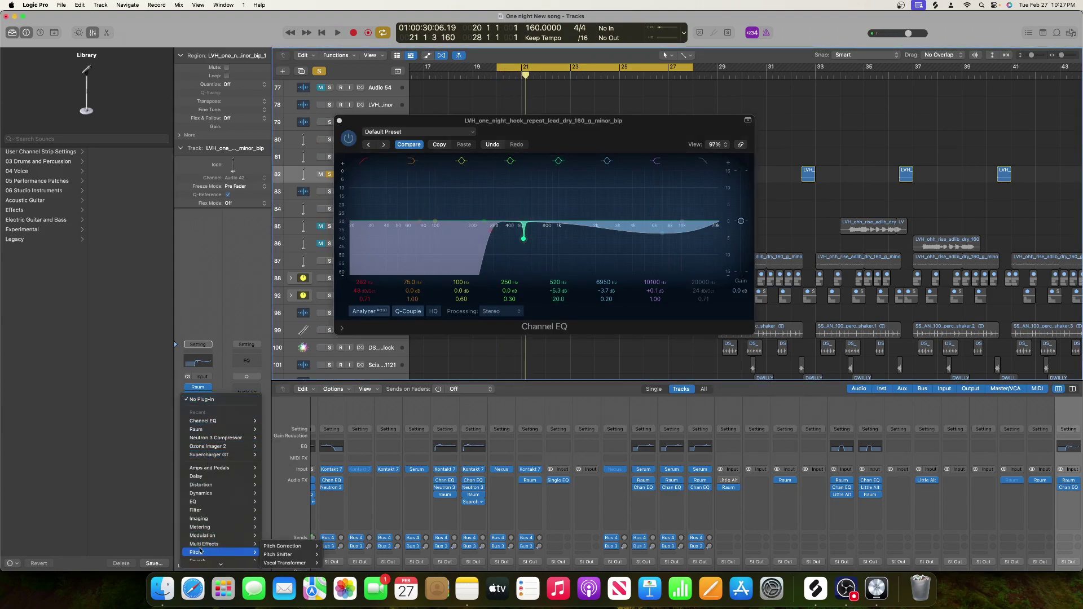
scroll(201, 559, down, 1)
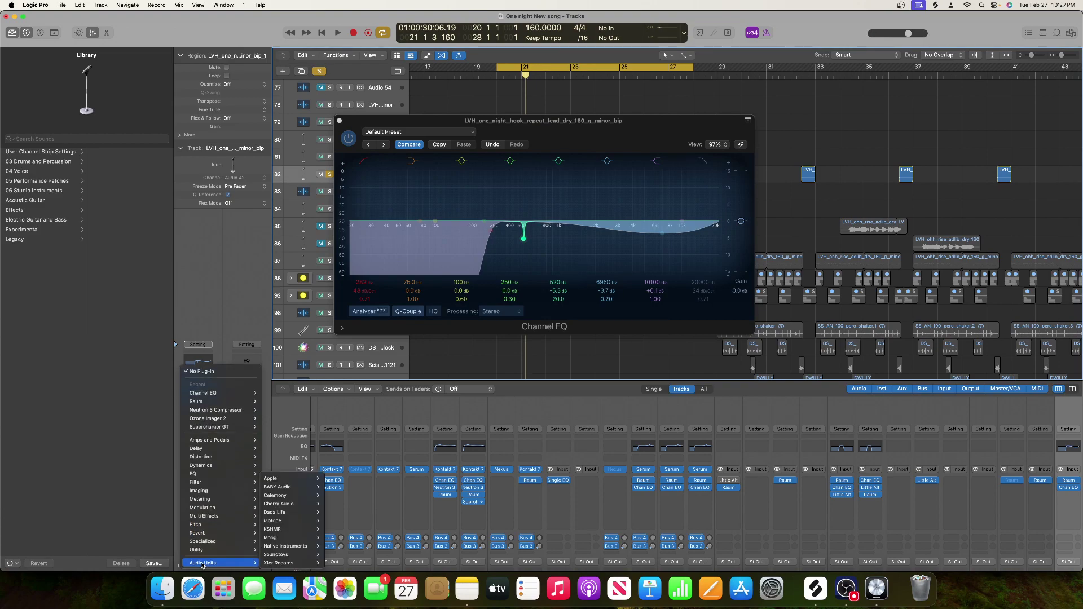
mouse_move(281, 541)
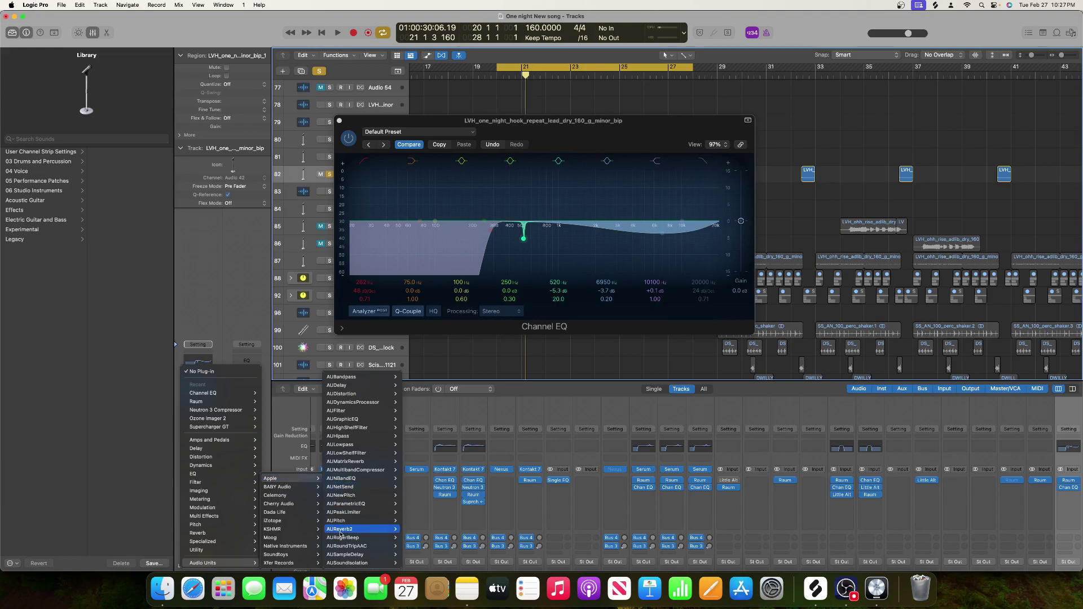
mouse_move(293, 494)
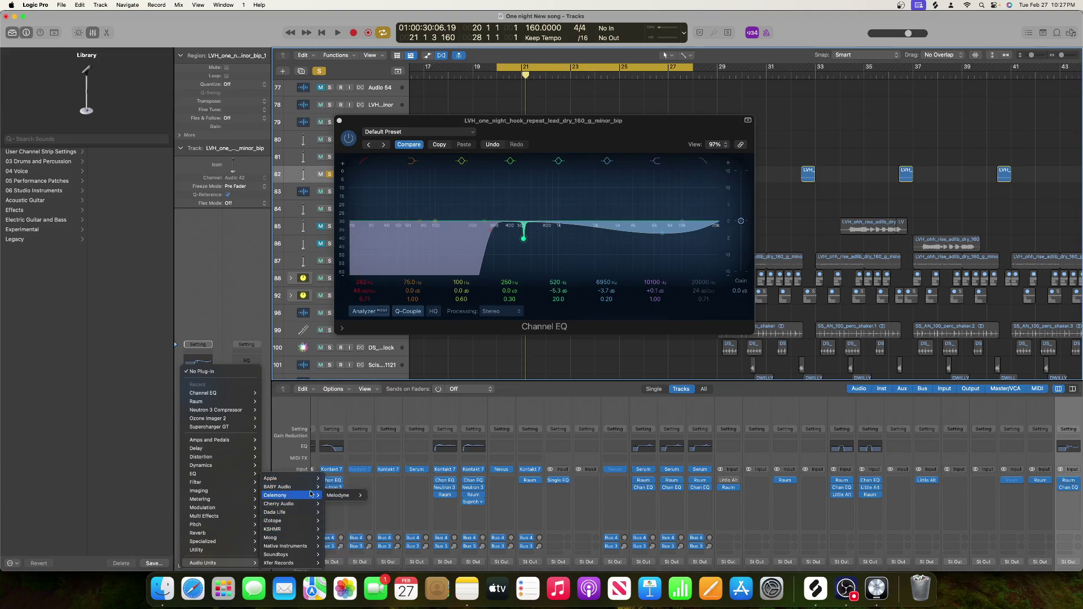
mouse_move(362, 531)
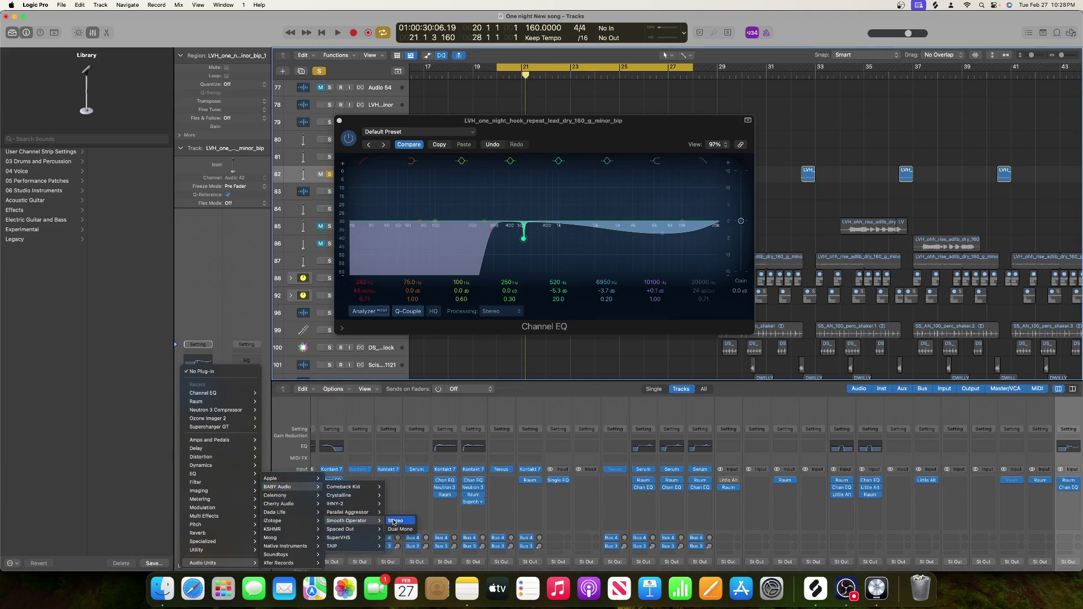
click(395, 520)
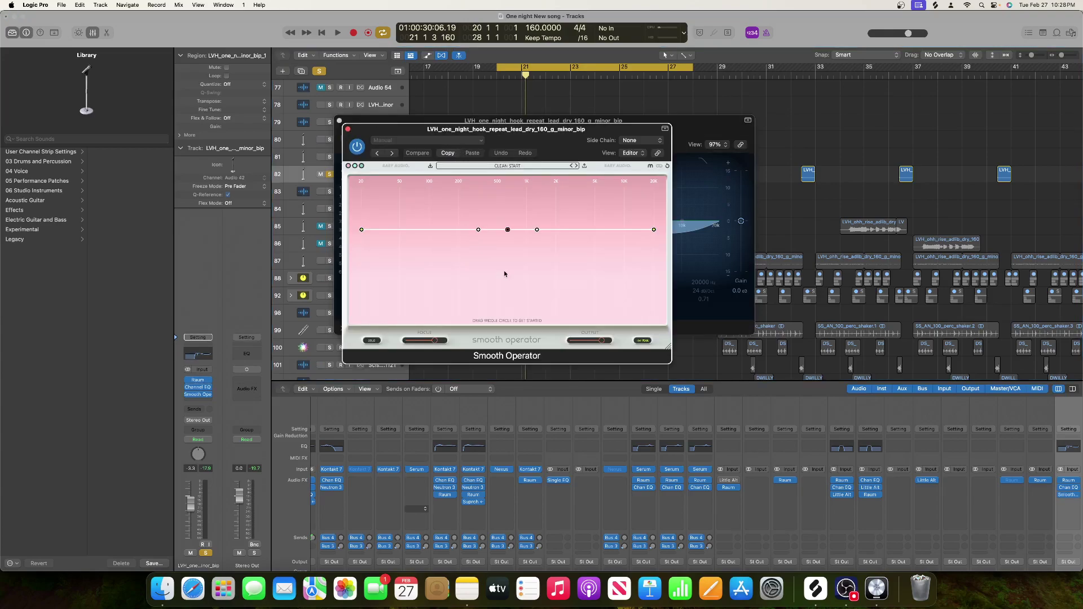
key(space)
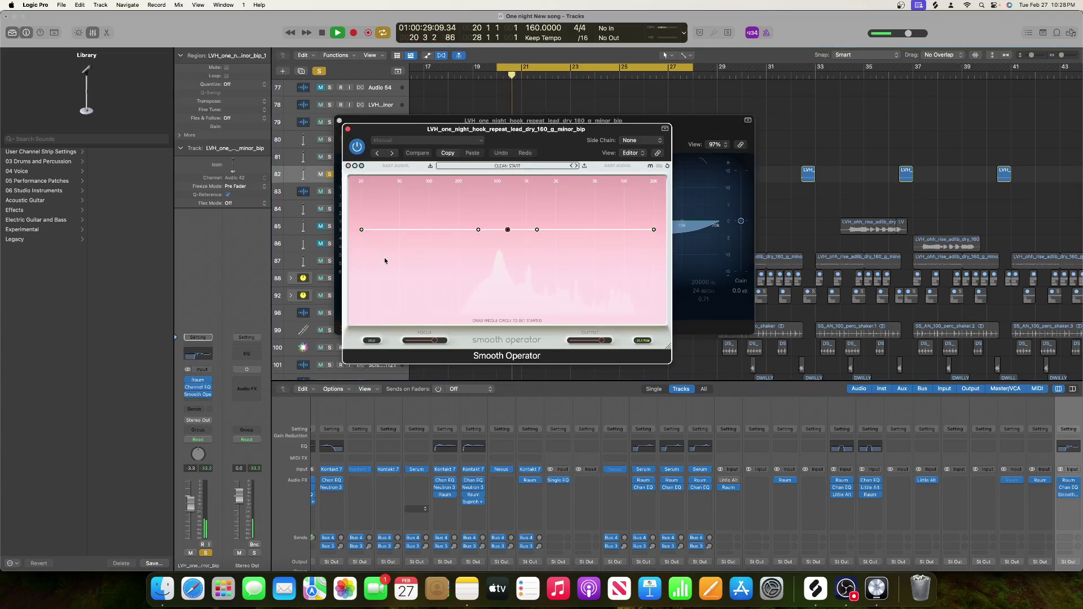
key(space)
- Shape the Smooth Operator curve by lowering the low-end, low-mid, upper-mid and high-end nodes around the centre point
drag(362, 229, 382, 288)
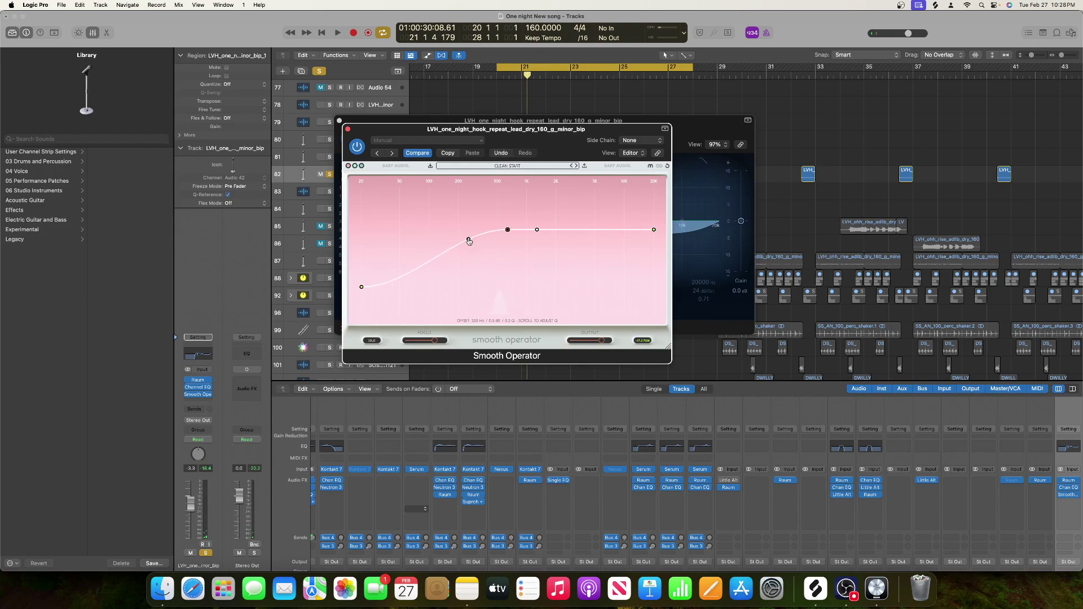
drag(461, 252, 461, 248)
drag(538, 229, 551, 243)
drag(658, 235, 657, 263)
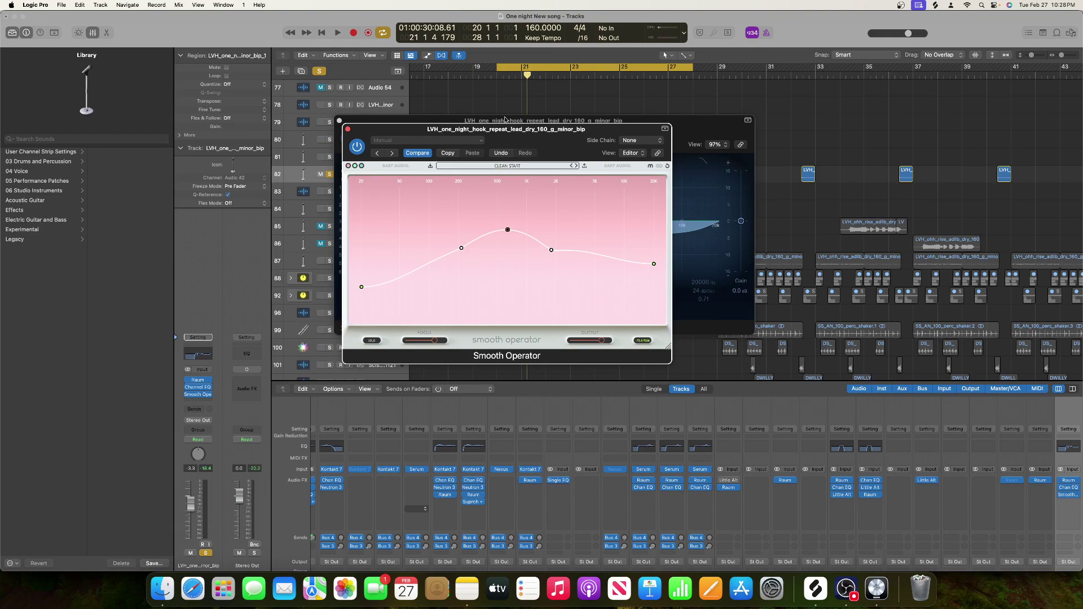
- Close the Channel EQ window, move Smooth Operator clear of the arrangement, and audition the soloed vocal through it
click(723, 129)
click(339, 120)
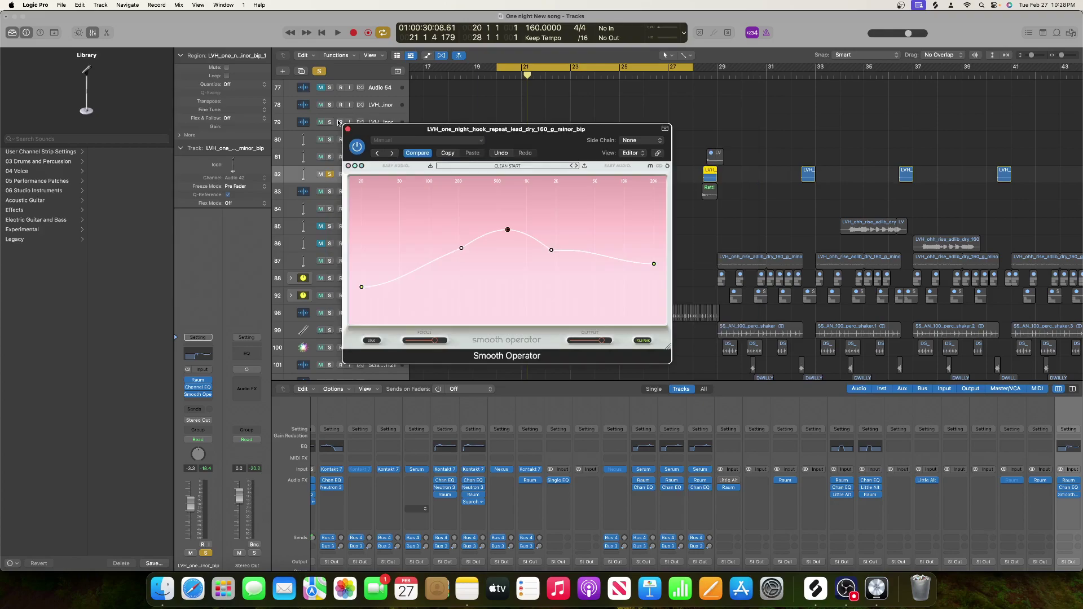
drag(546, 139, 451, 108)
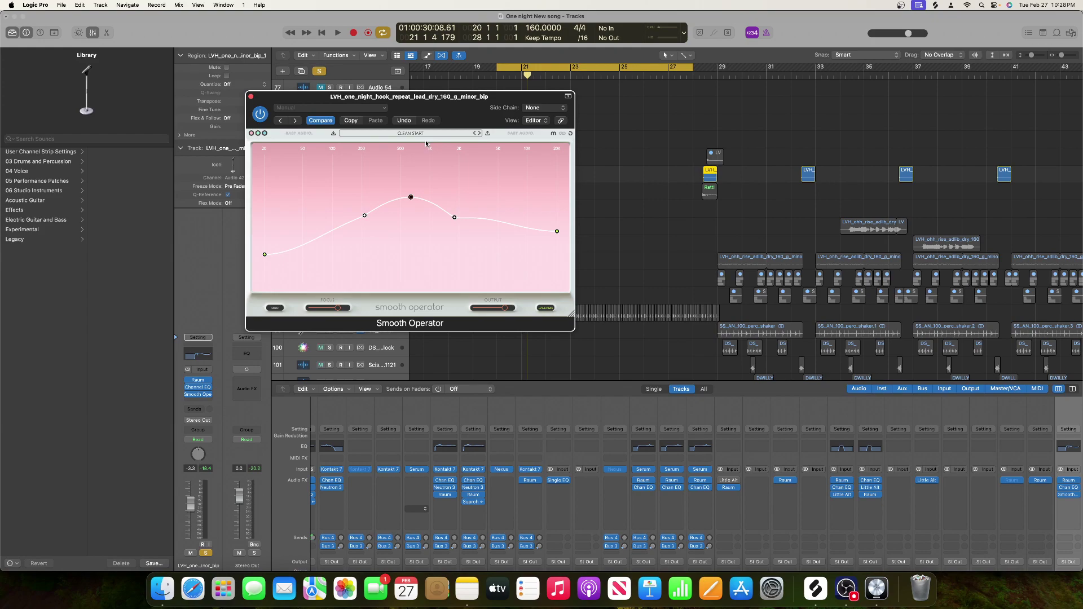
key(space)
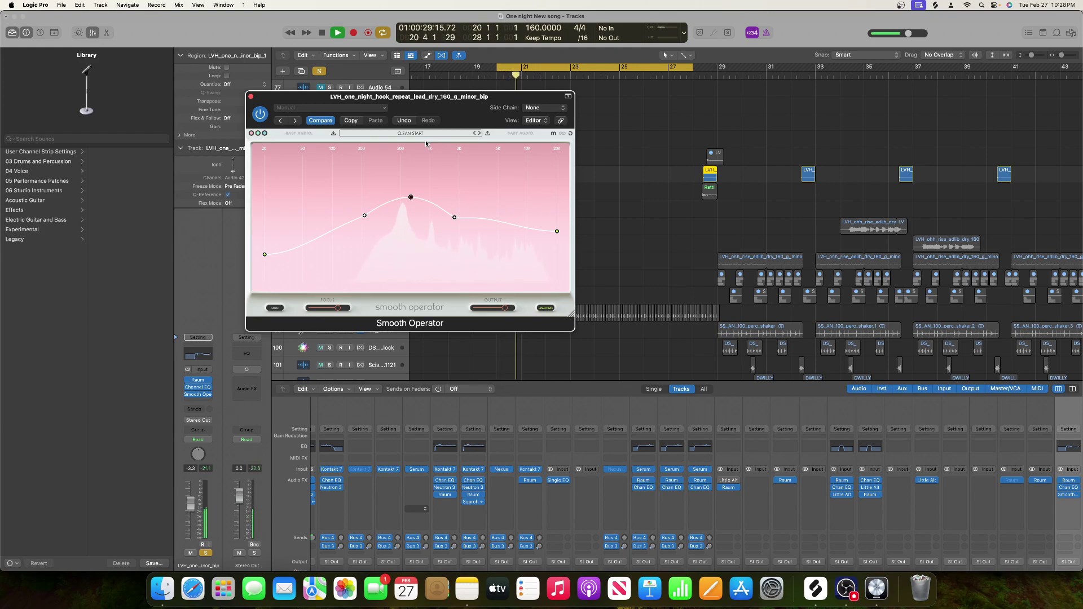
key(space)
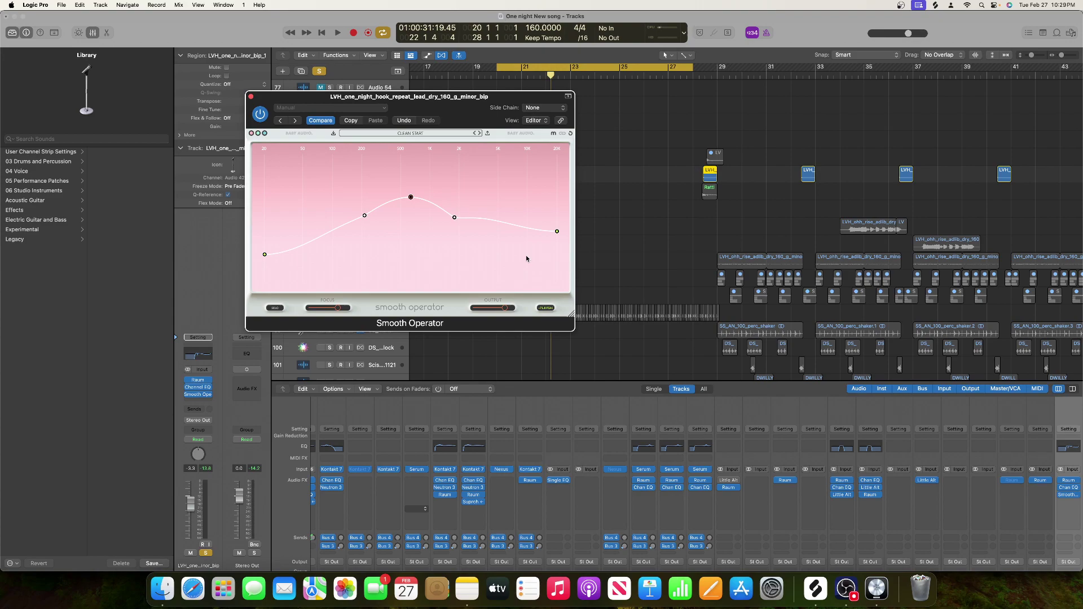
key(space)
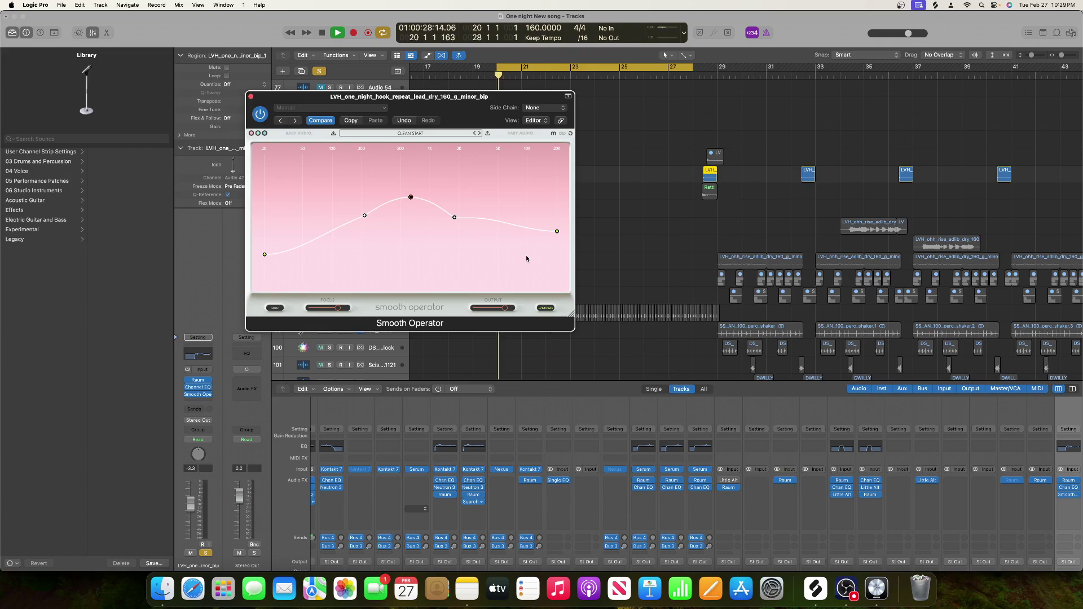
- Replay the soloed vocal hook from bar 20 several times to judge the Smooth Operator curve
key(space)
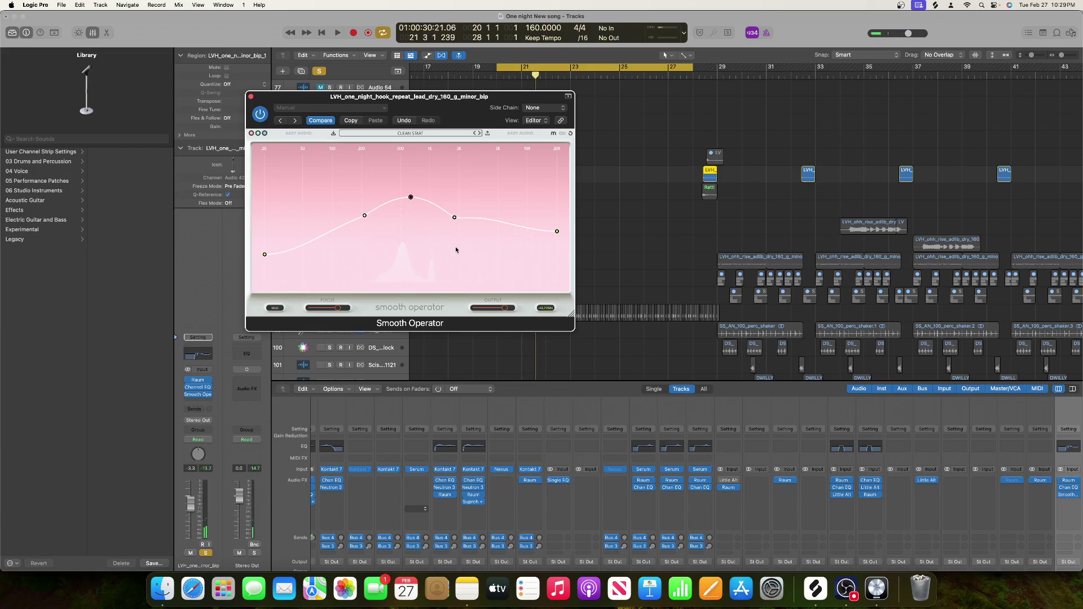
key(space)
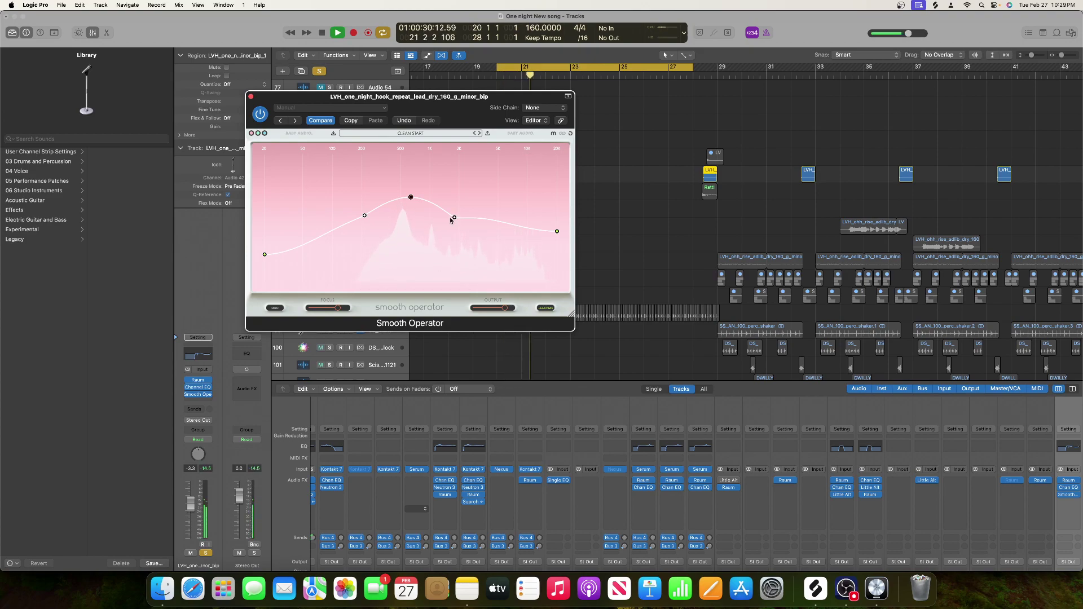
key(space)
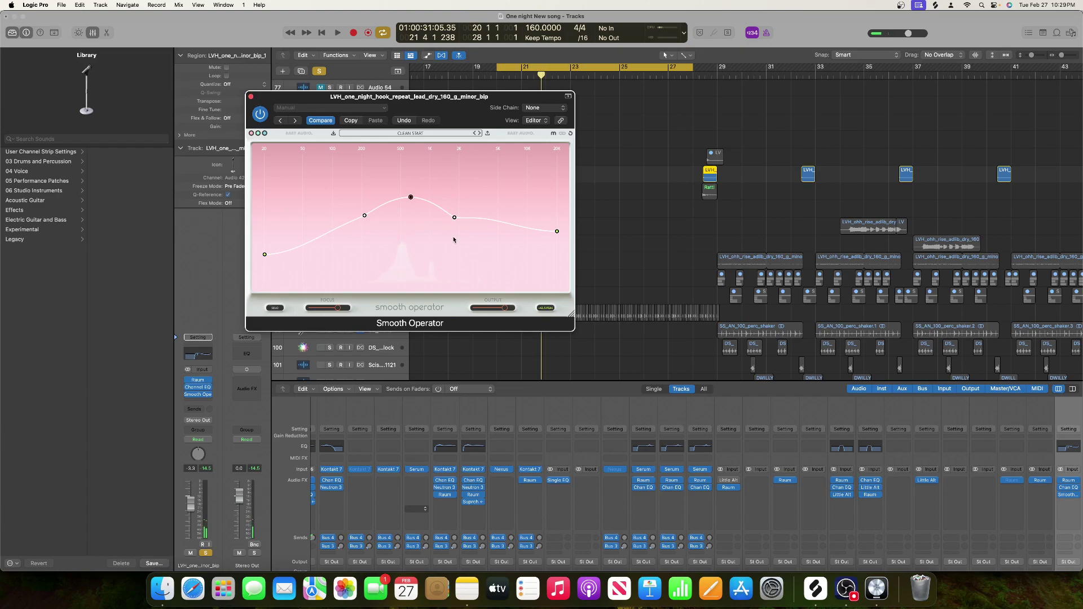
key(space)
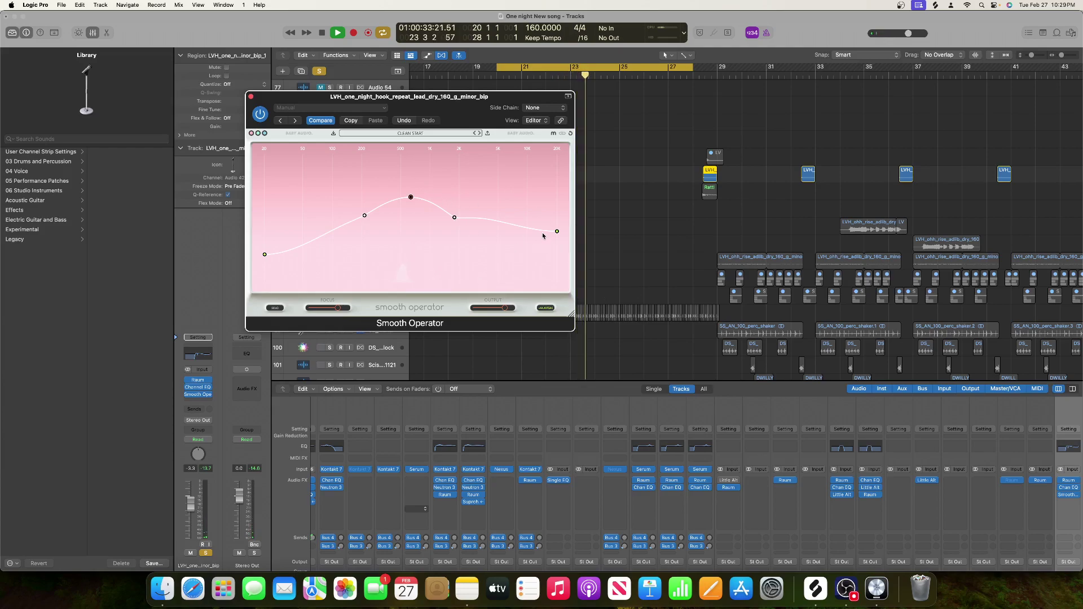
key(space)
key(space)
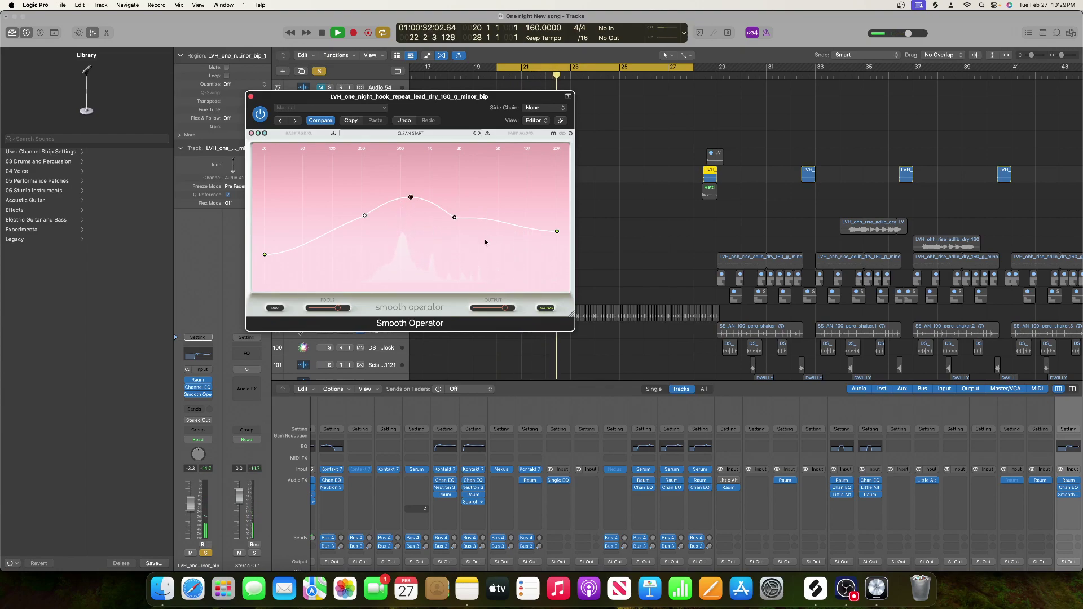
- Close Smooth Operator, clear the vocal's solo, and play the full mix while looking through the build-up's tracks
click(250, 96)
key(space)
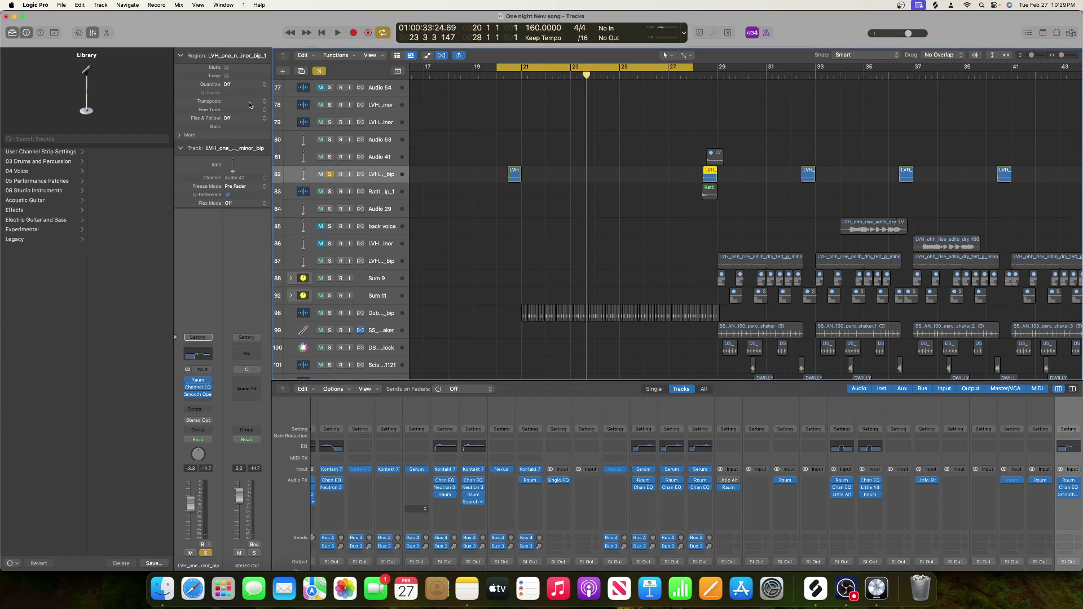
click(318, 71)
key(space)
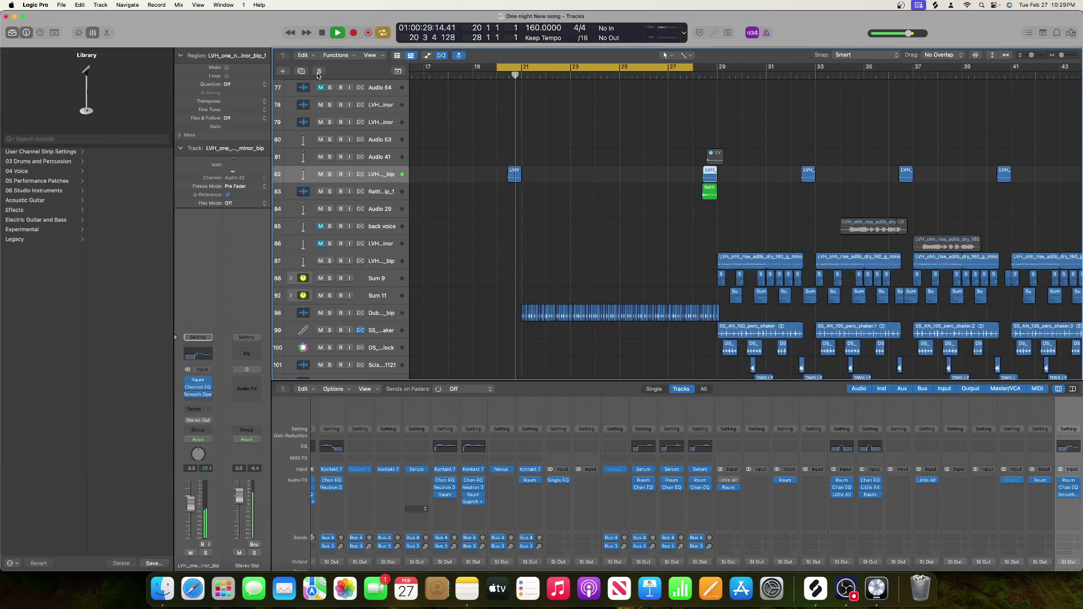
scroll(537, 185, down, 5)
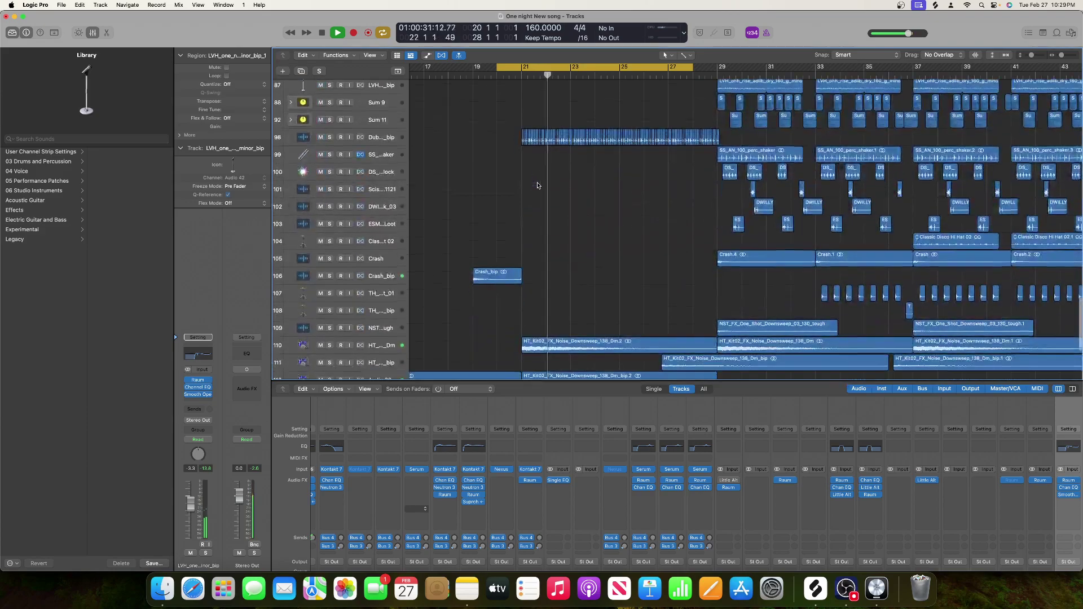
scroll(538, 185, up, 10)
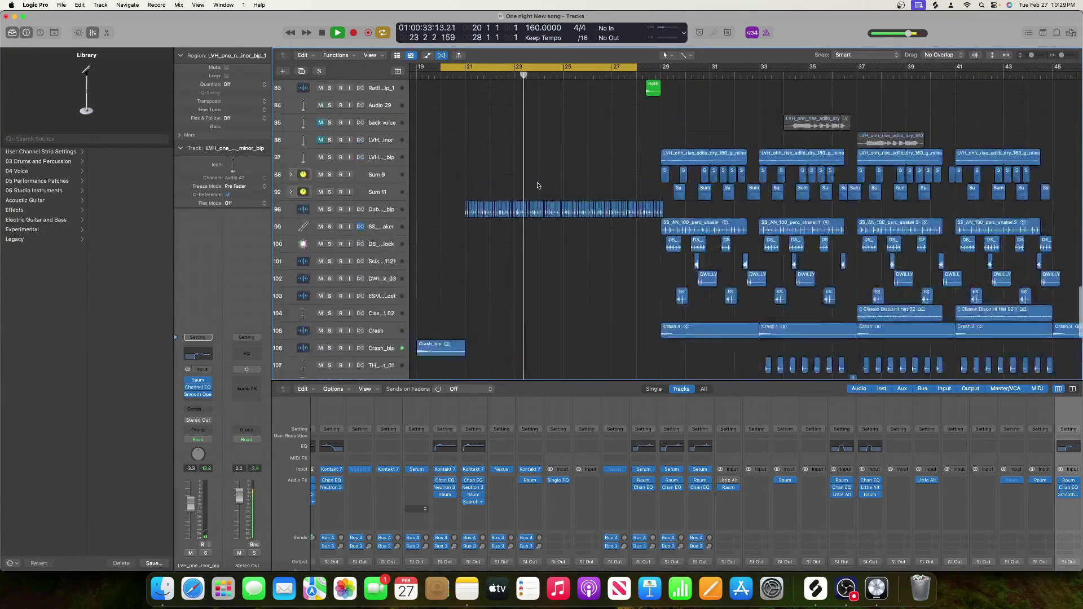
scroll(538, 185, up, 8)
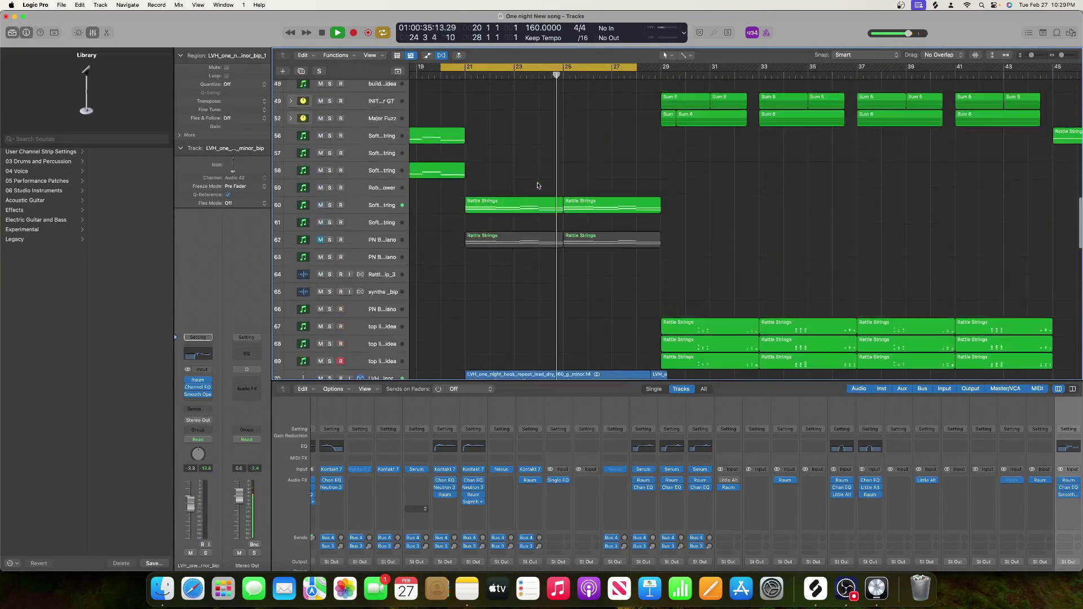
scroll(537, 186, up, 5)
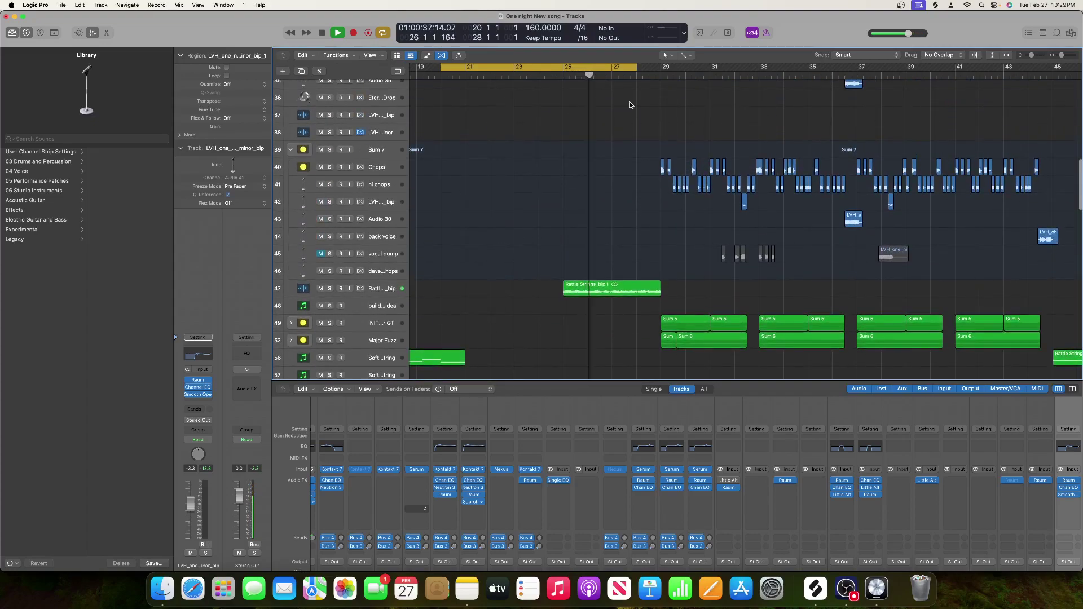
- Extend the end of the cycle range to bar 33 and restart the full mix from bar 20
drag(627, 76, 762, 76)
scroll(530, 218, left, 3)
scroll(530, 219, down, 2)
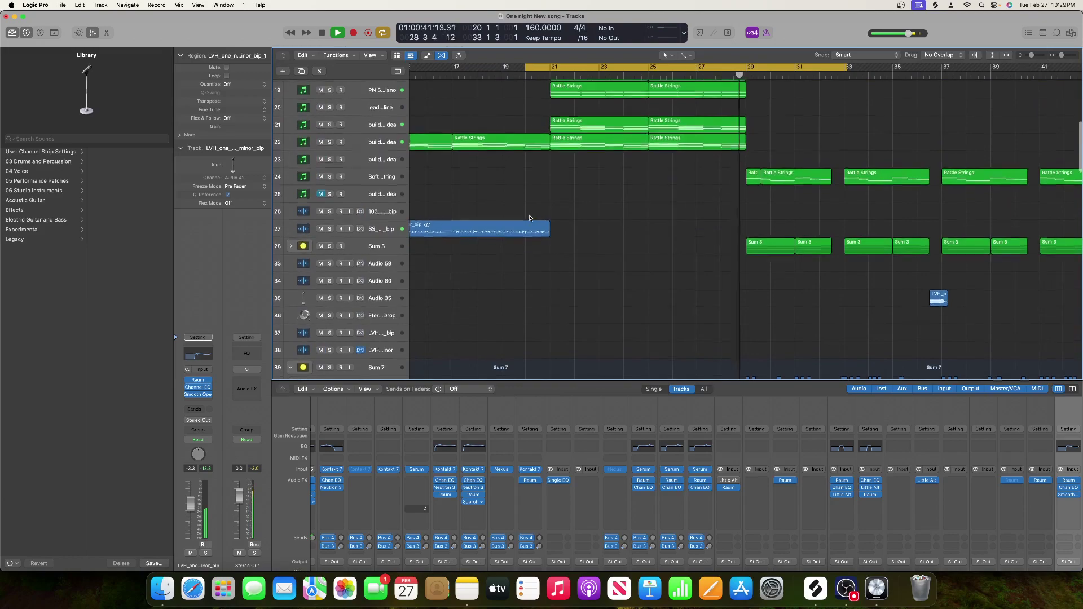
scroll(529, 219, down, 15)
scroll(530, 218, right, 3)
key(space)
key(space)
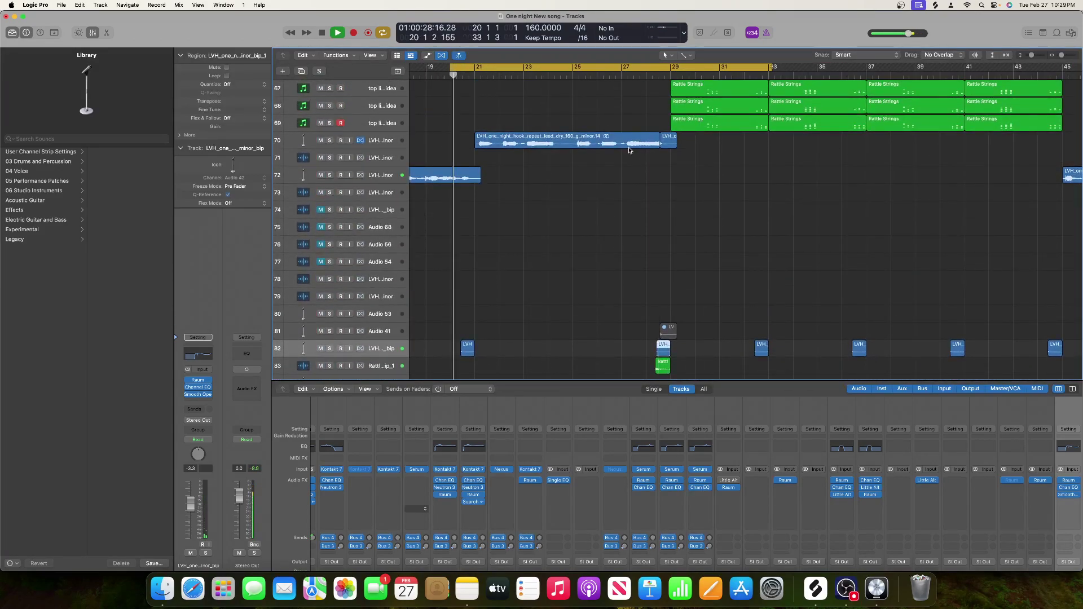
- Examine the vocal, percussion, effects and string tracks while the full mix plays from the build-up into bar 29
scroll(574, 242, down, 4)
scroll(574, 241, left, 4)
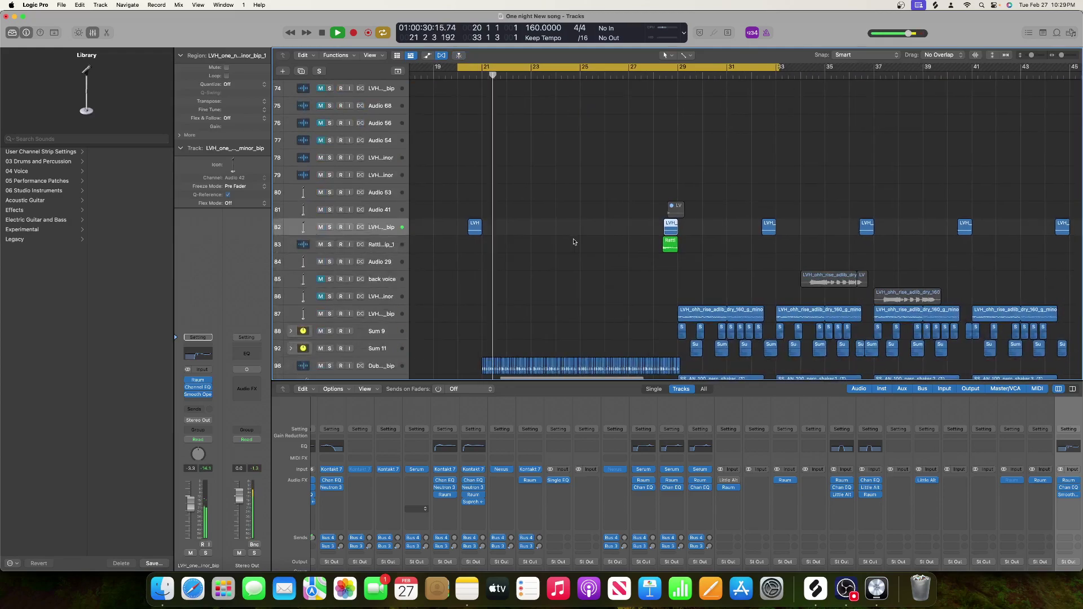
scroll(574, 242, down, 9)
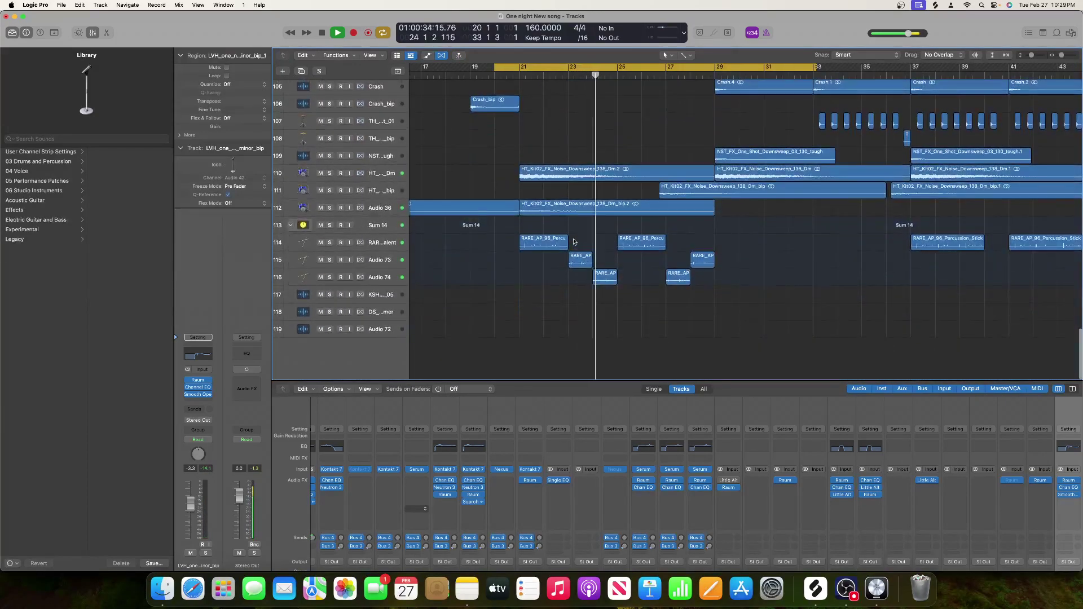
scroll(574, 242, up, 15)
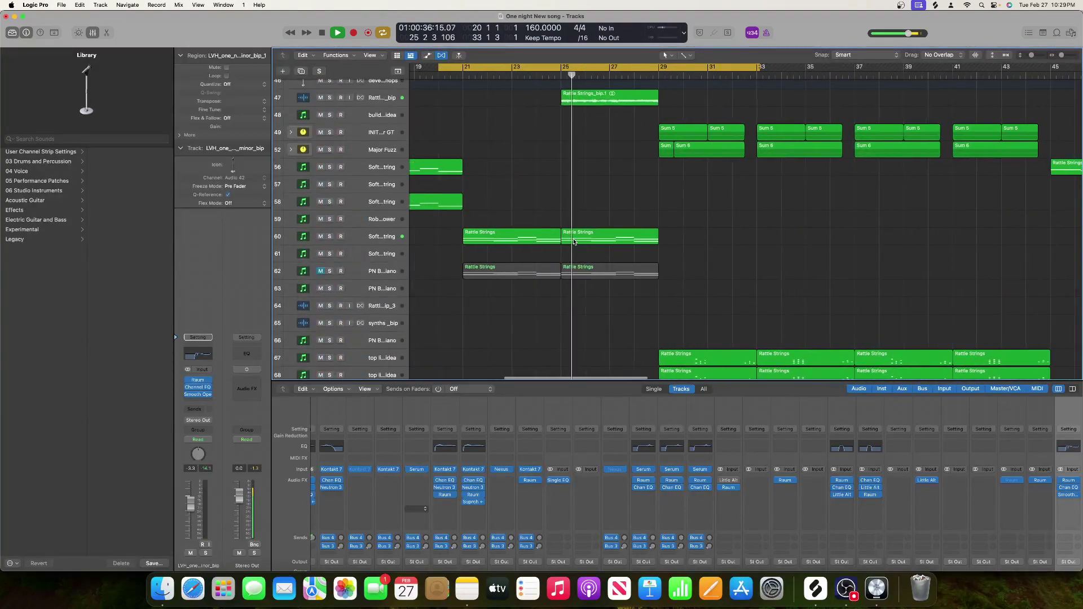
scroll(574, 242, up, 10)
scroll(574, 242, down, 5)
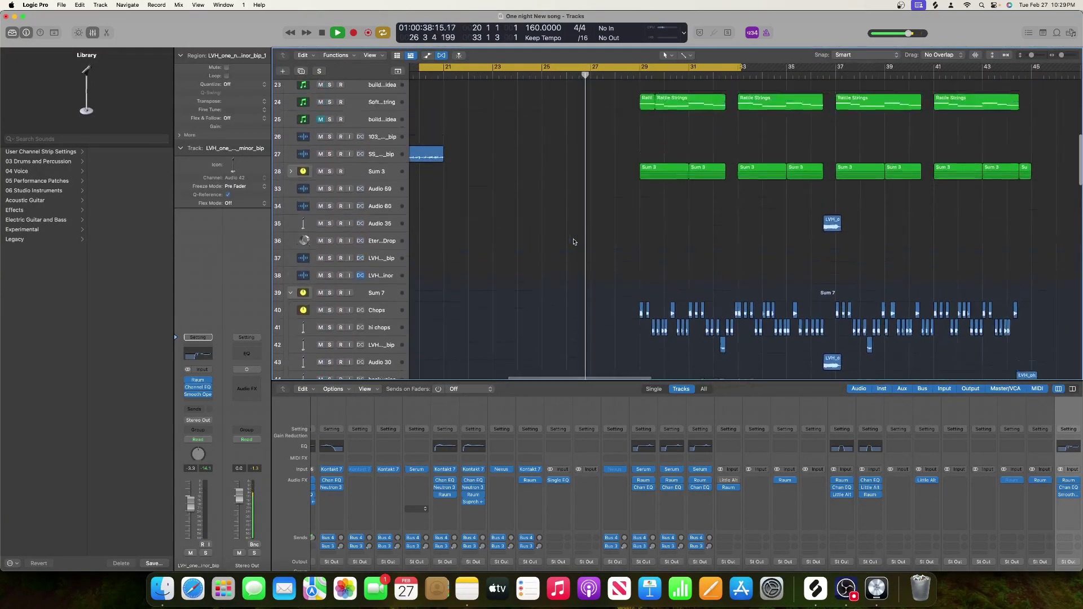
scroll(574, 242, down, 8)
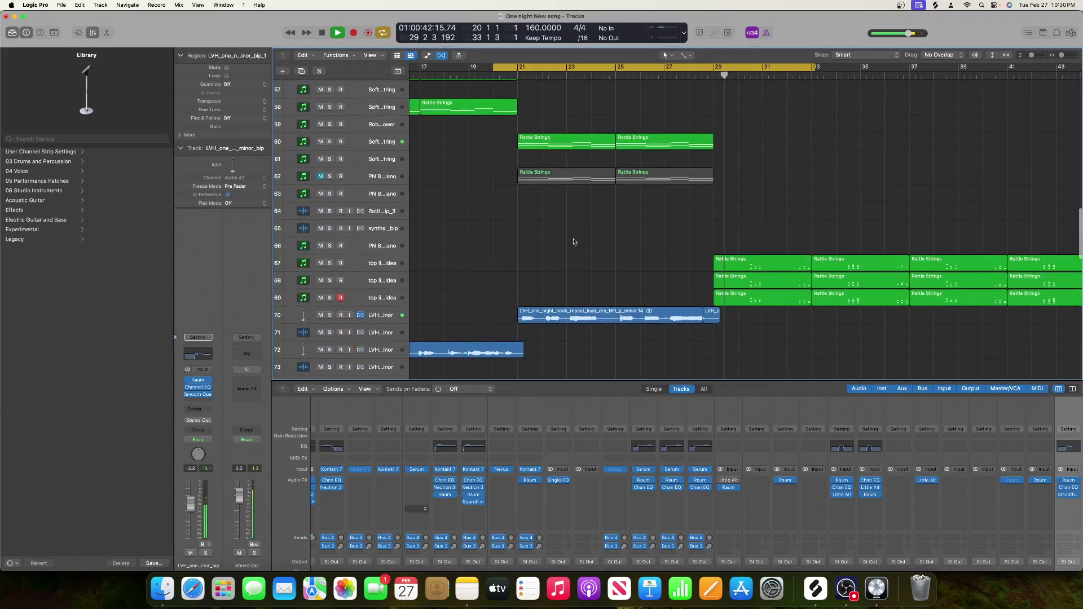
- Stop playback and move the cycle range to bars 29 to 42
scroll(574, 241, down, 3)
key(space)
drag(438, 66, 659, 64)
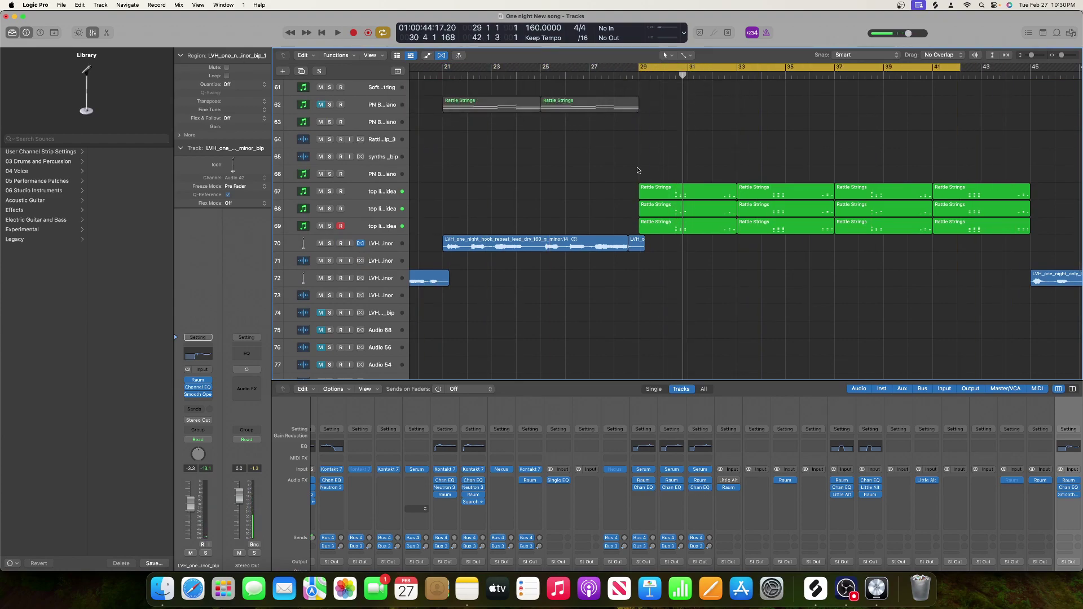
- Solo the Rattle Strings_bip_2_bip track in row 7, select it, and play it from bar 29
scroll(639, 166, up, 8)
scroll(638, 160, up, 12)
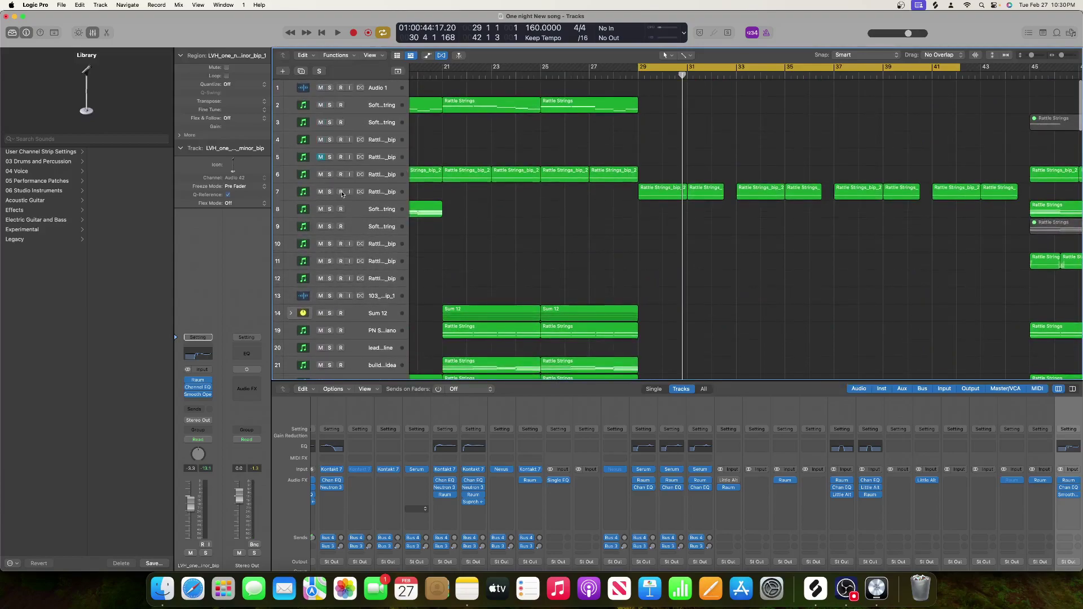
click(330, 193)
click(362, 193)
key(space)
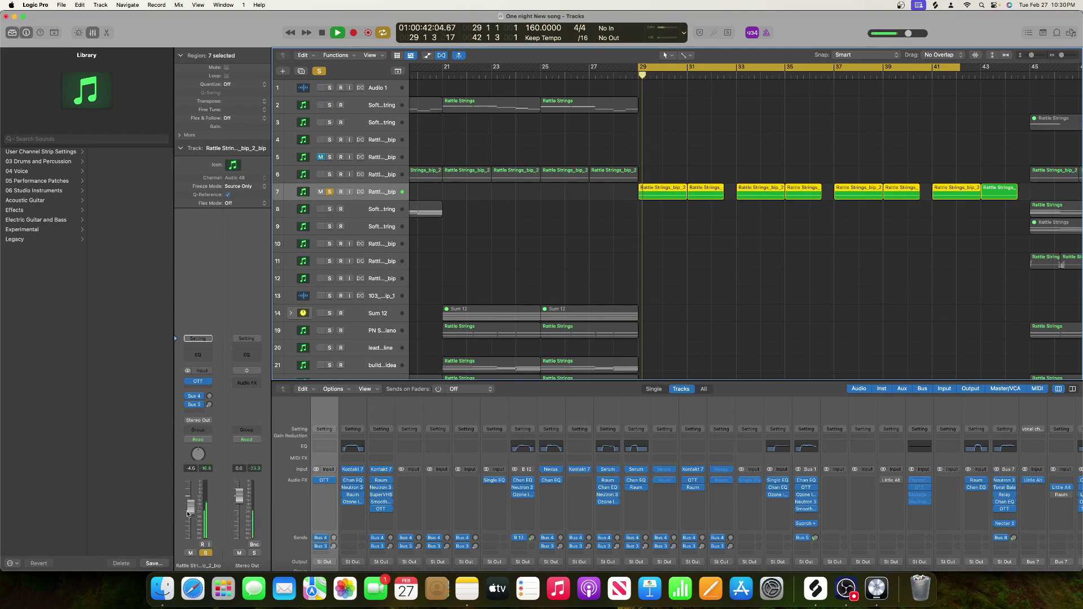
- Insert a Channel EQ after OTT on the strings track, enable its low cut, and sweep the cutoff up during playback
click(192, 355)
key(space)
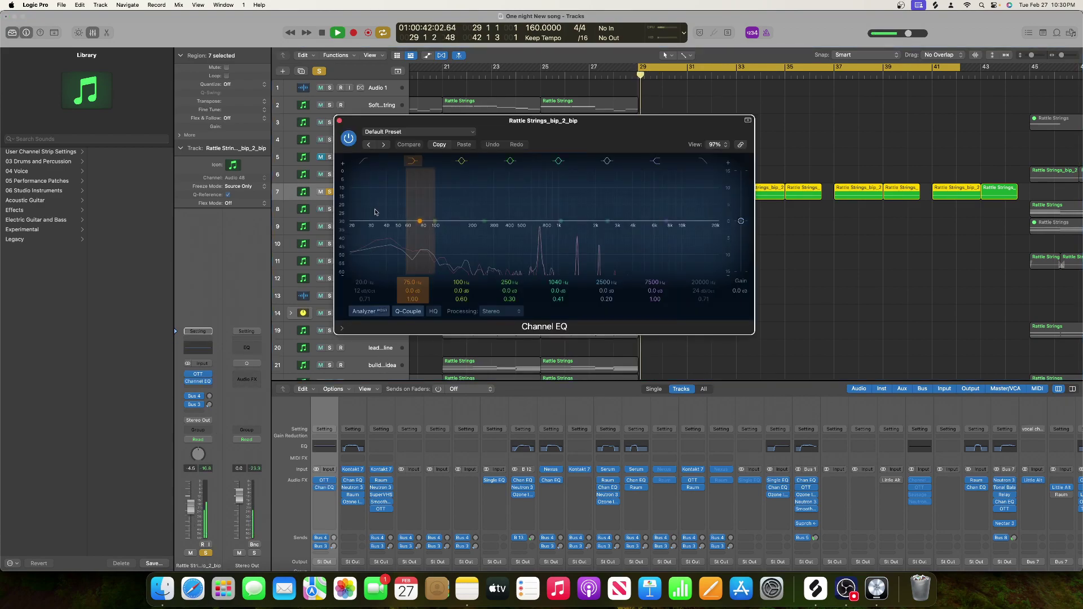
click(363, 291)
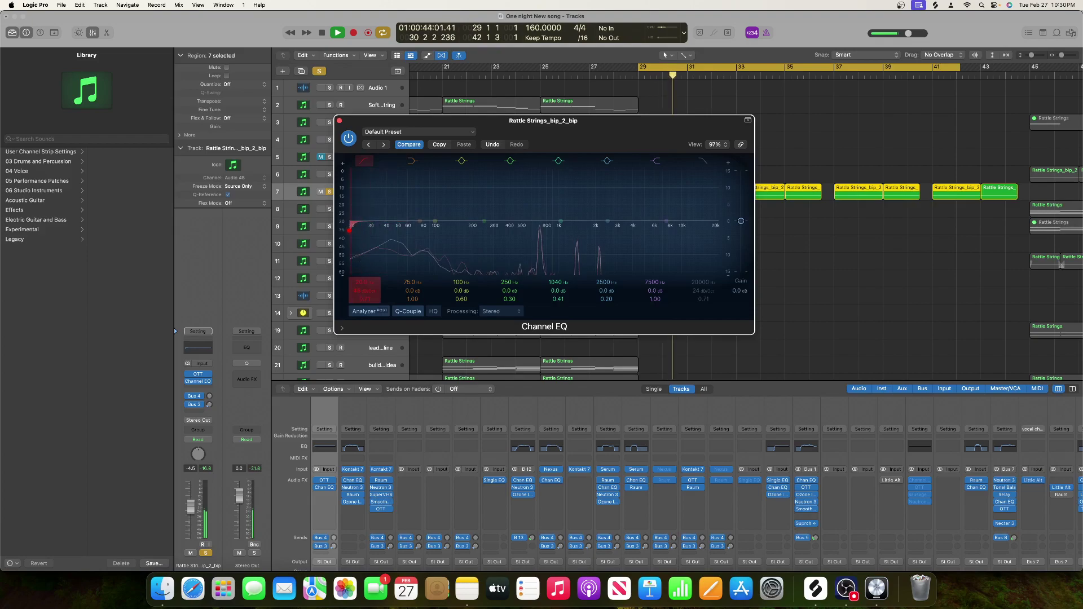
key(space)
drag(363, 291, 365, 277)
key(space)
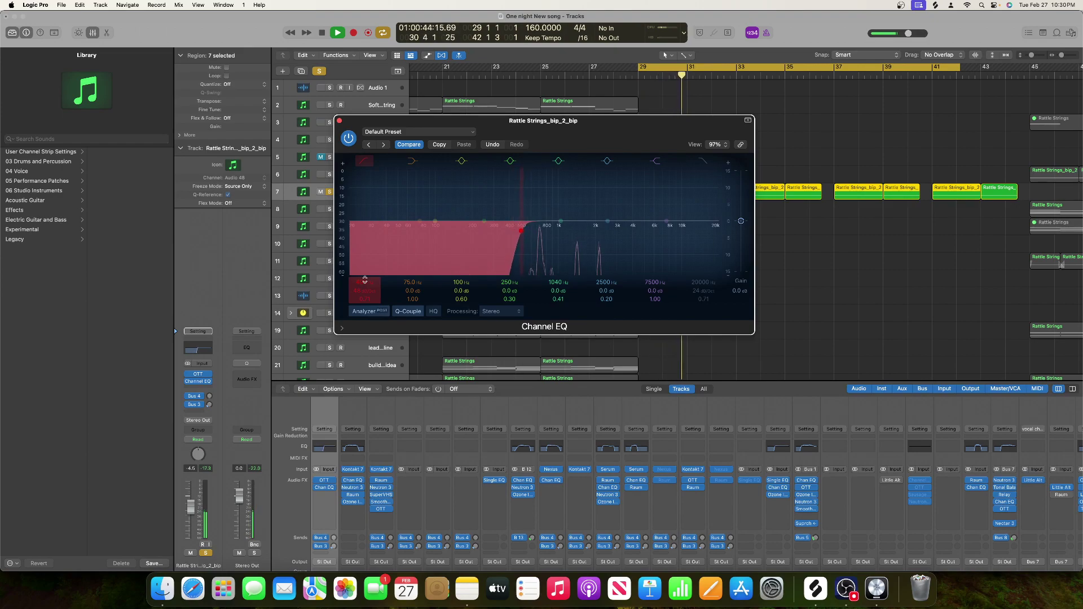
- Drop the low cut to about 28 Hz, bring the high cut down to about 444 Hz, and listen to the remaining lows
key(space)
drag(523, 232, 365, 230)
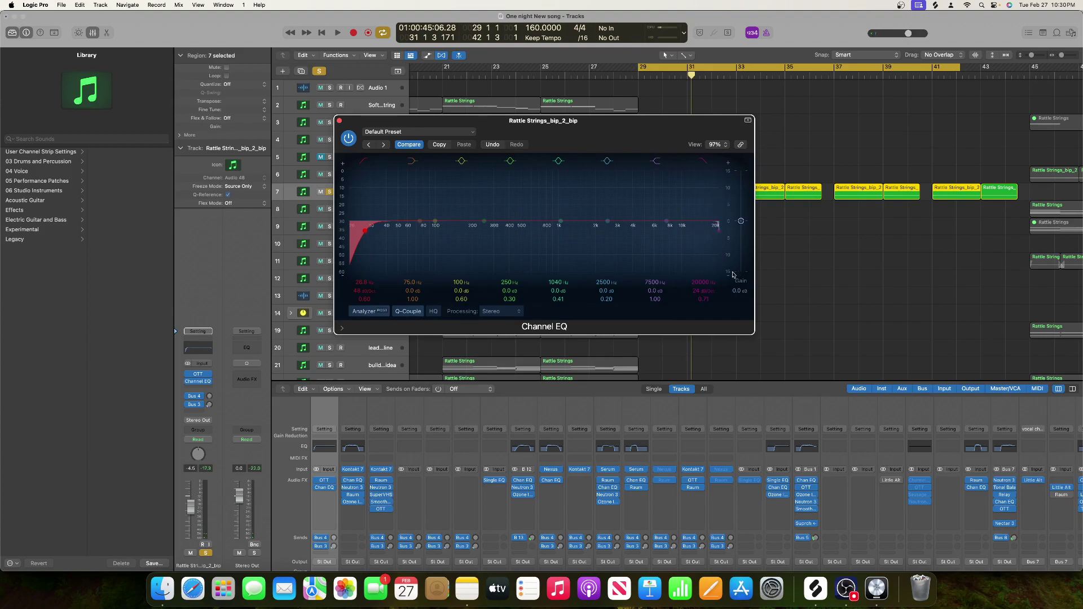
drag(704, 281, 704, 325)
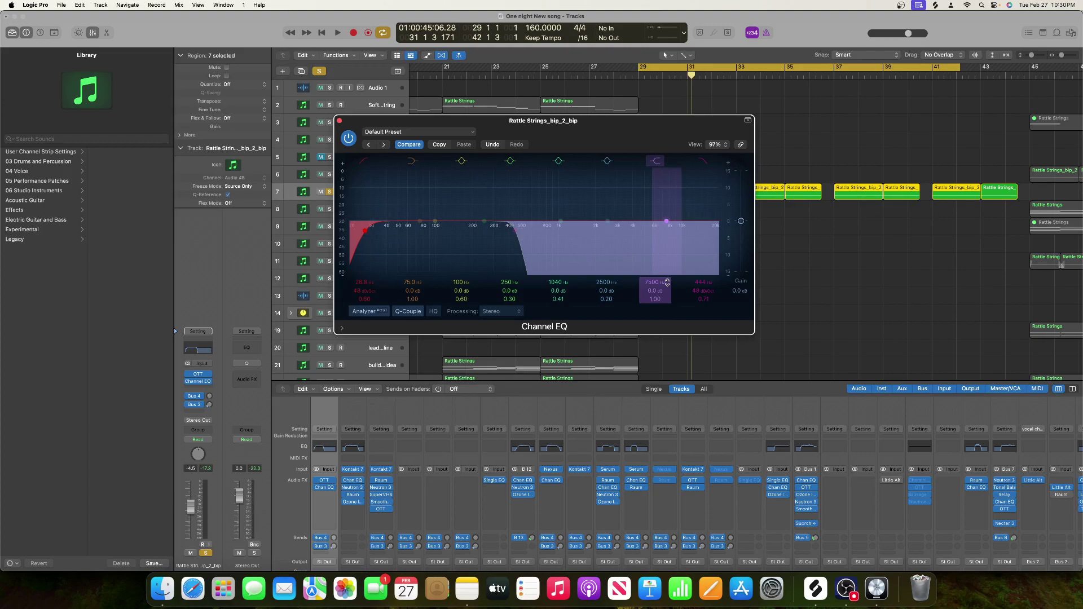
key(space)
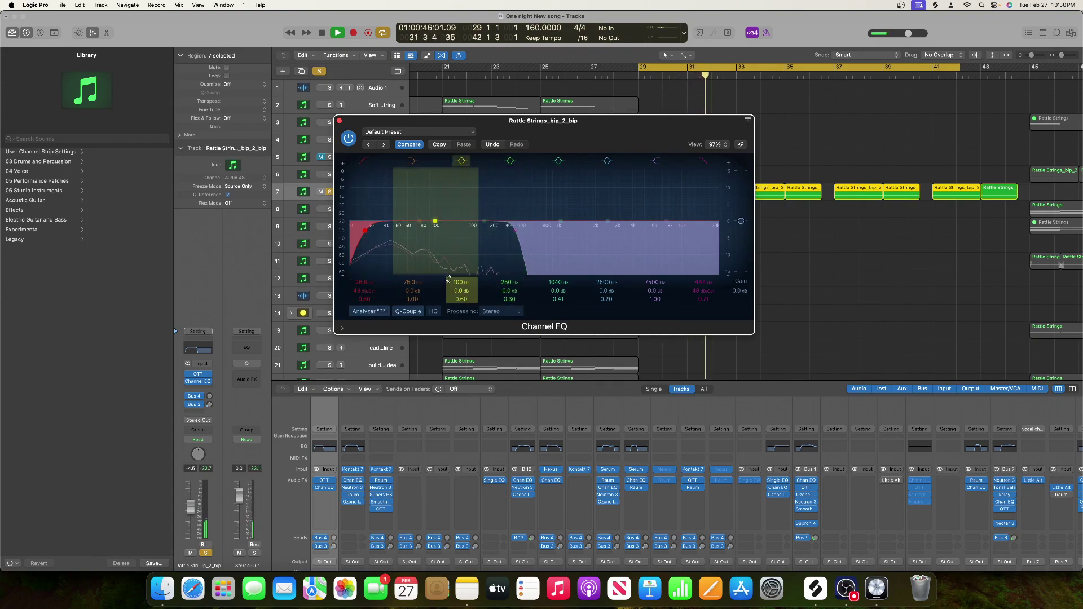
key(space)
- Raise the high cut to about 12.8 kHz and the low cut above 100 Hz, move the EQ window clear of the regions, and play
drag(504, 271, 694, 263)
drag(369, 233, 464, 228)
drag(486, 142, 499, 251)
key(space)
key(space)
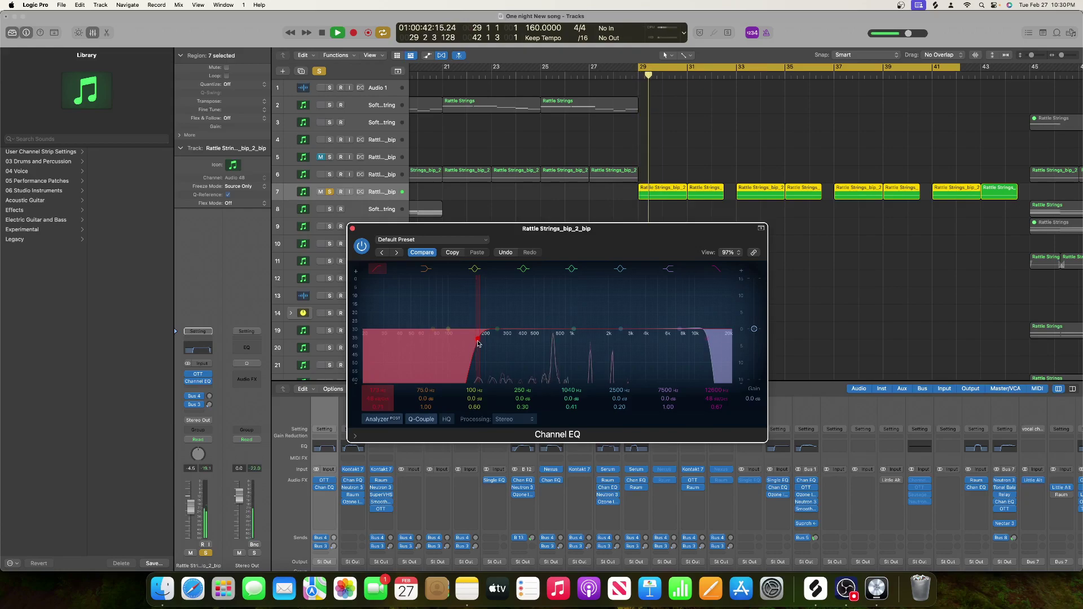
- Raise the low cut to about 470 Hz, add a wide boost of +3.2 dB at 1270 Hz with Q 0.41, and listen
drag(475, 351, 581, 317)
key(space)
key(space)
key(space)
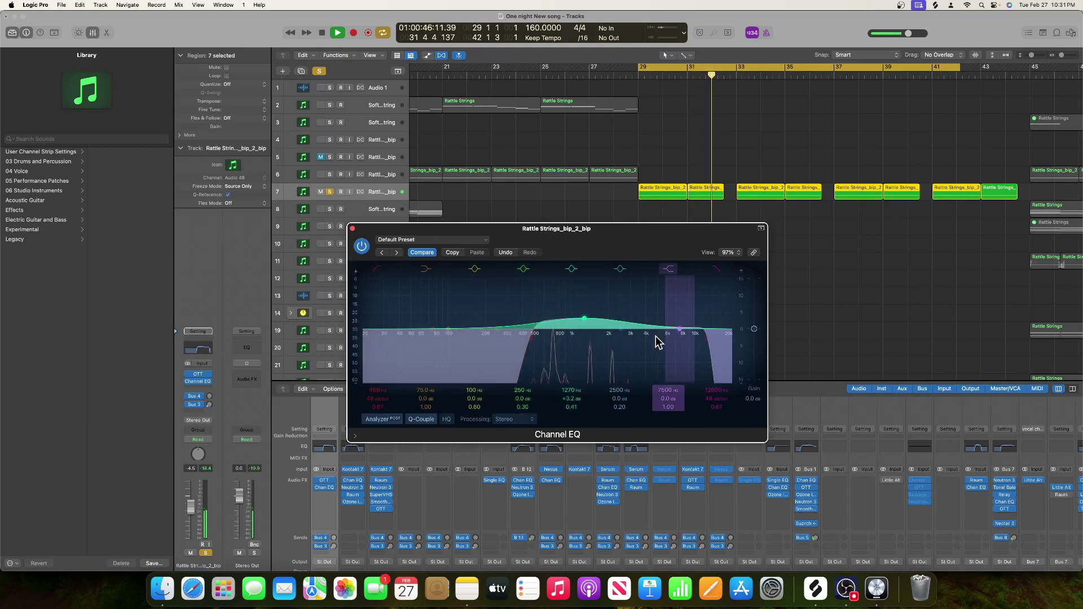
key(space)
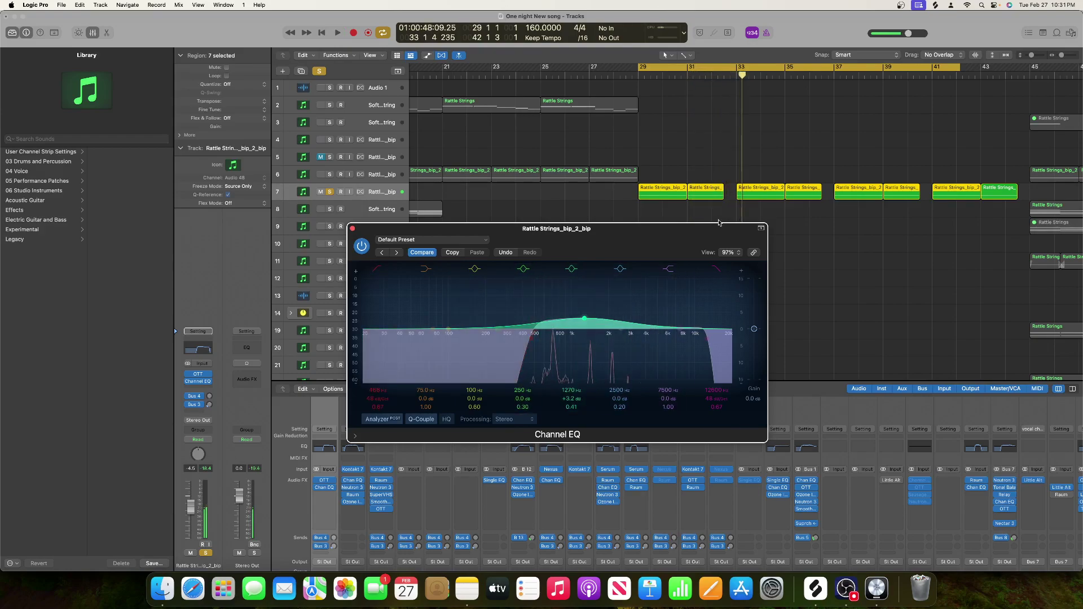
- Select all eight regions of strings track 7 and examine their edges and joins between bars 29 and 39 up close
drag(1062, 56, 1057, 56)
scroll(940, 191, right, 7)
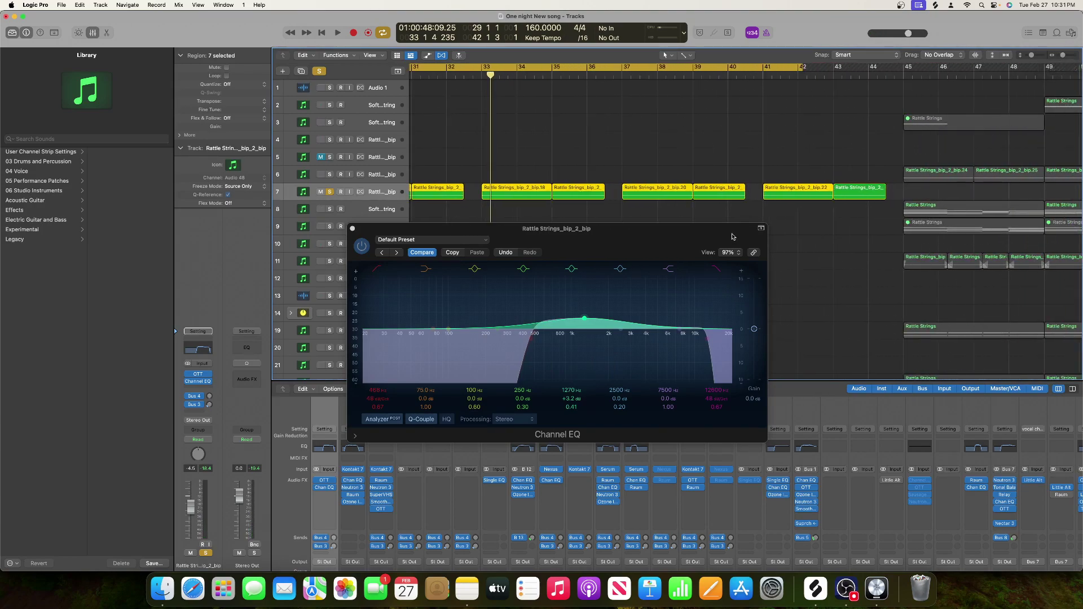
scroll(489, 169, left, 3)
drag(506, 158, 948, 202)
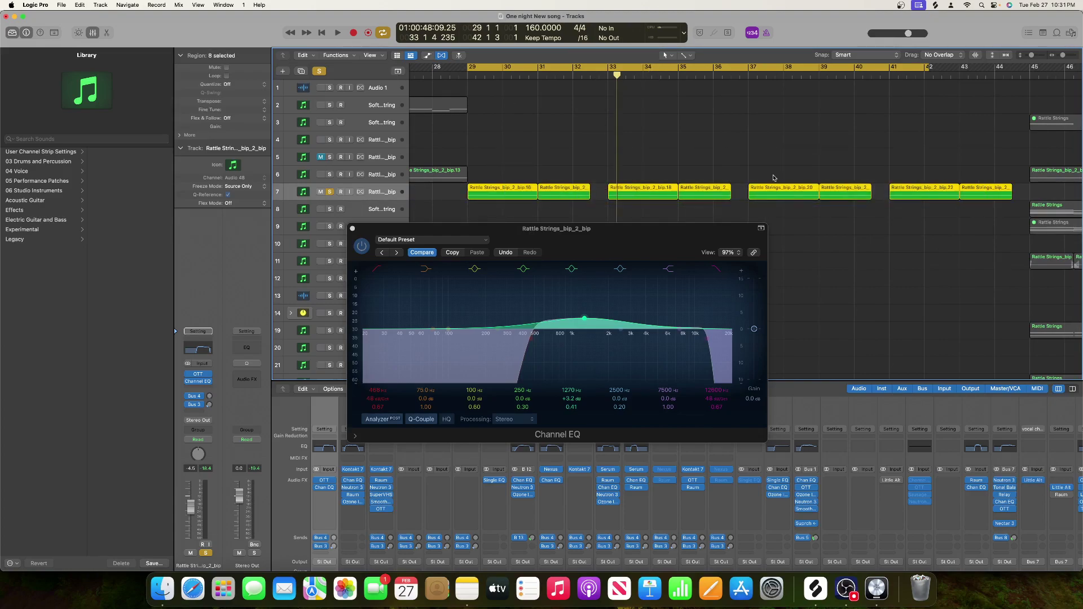
drag(1065, 57, 1066, 57)
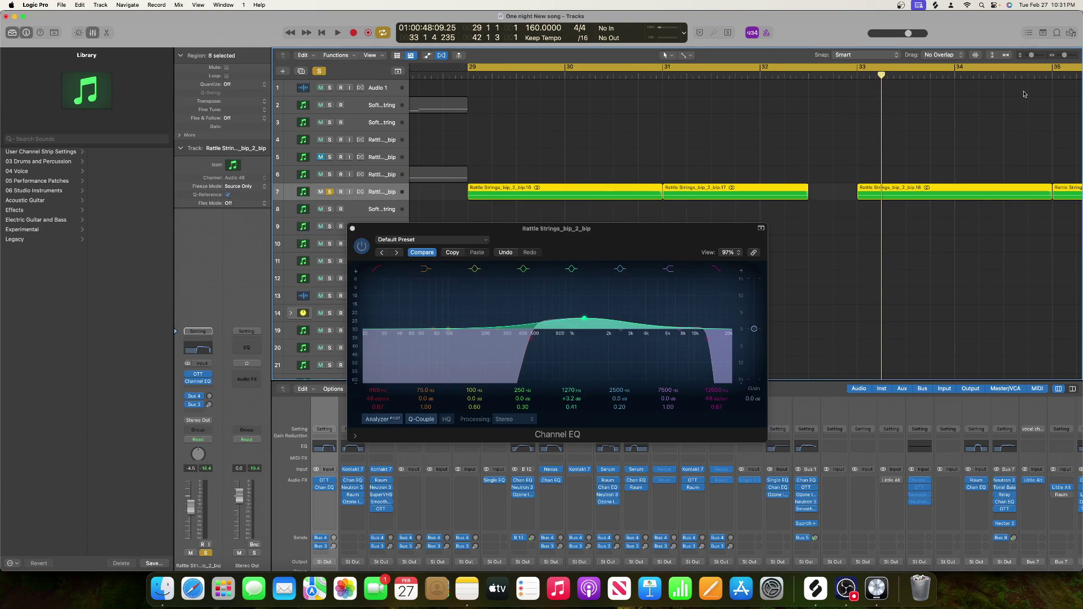
drag(1066, 56, 1067, 57)
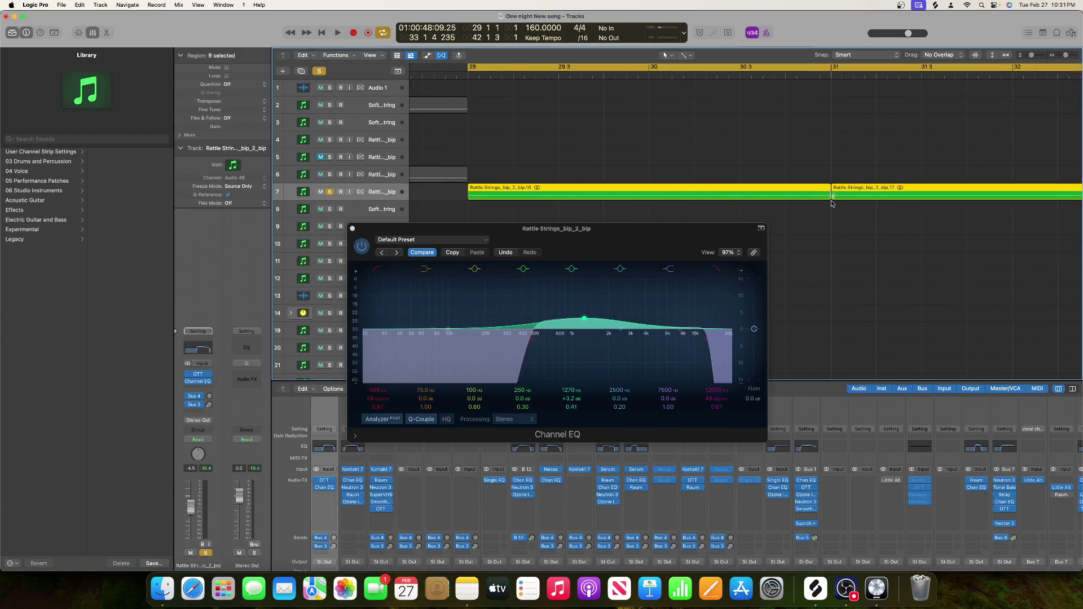
scroll(832, 203, right, 10)
scroll(832, 203, right, 3)
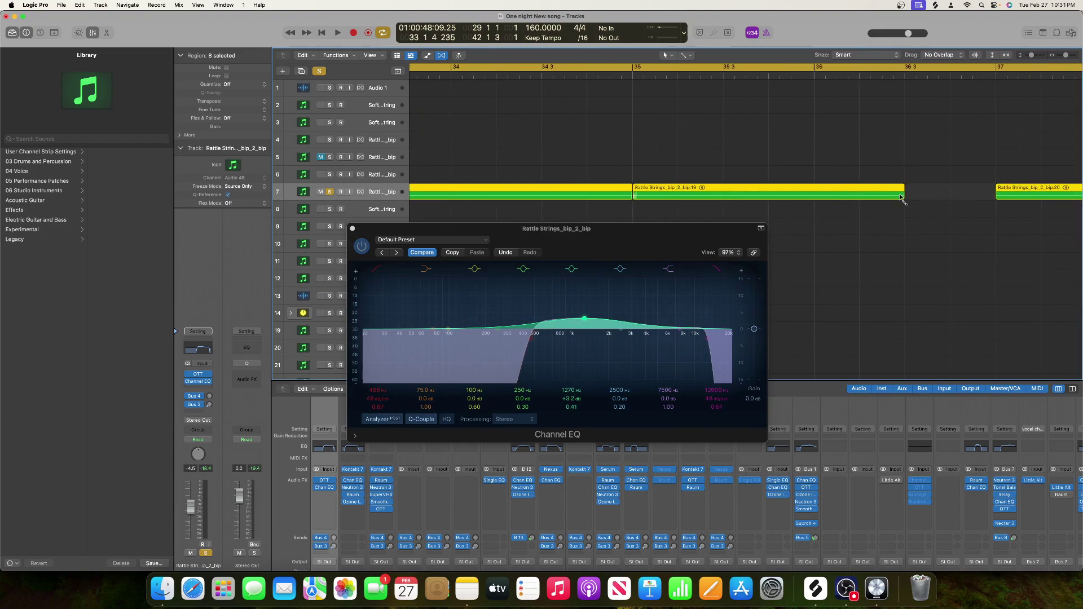
scroll(908, 198, right, 8)
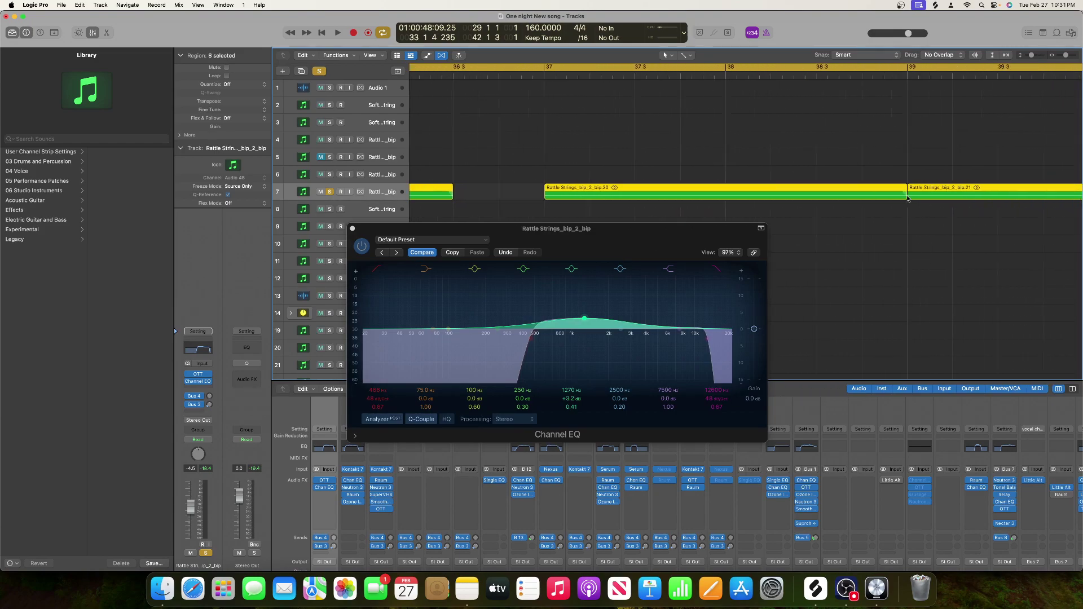
scroll(564, 215, left, 1)
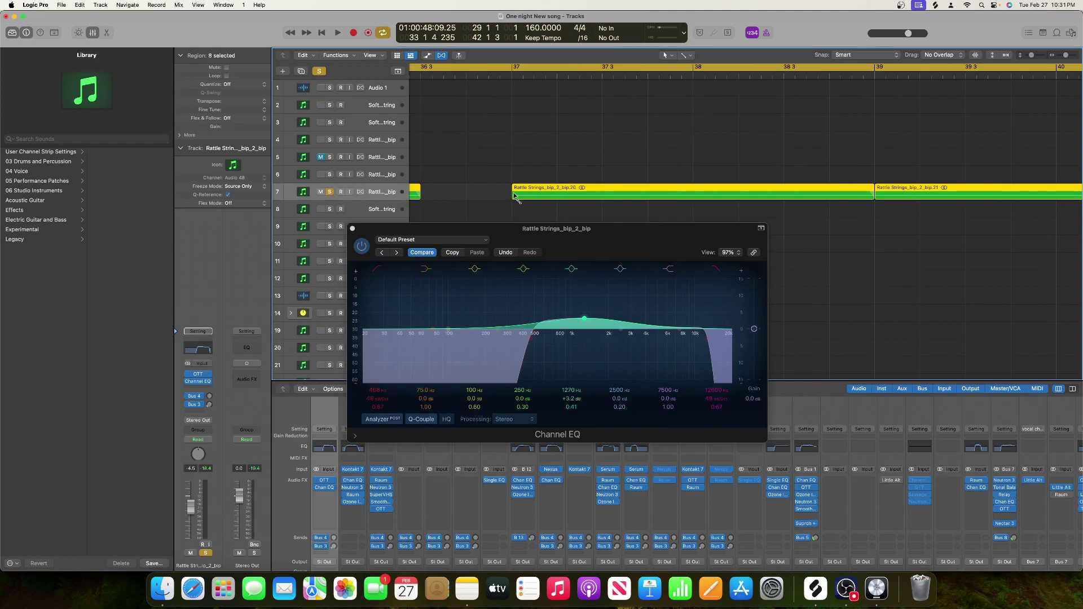
scroll(512, 204, left, 15)
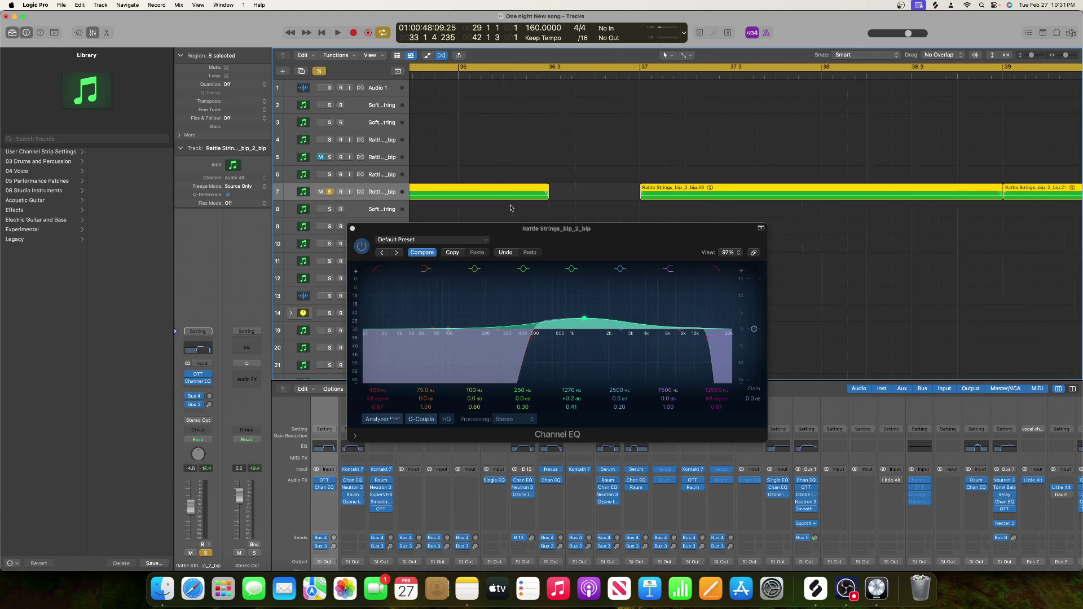
- Play the soloed strings track from bar 29, follow its first regions while listening, and close its Channel EQ window
key(space)
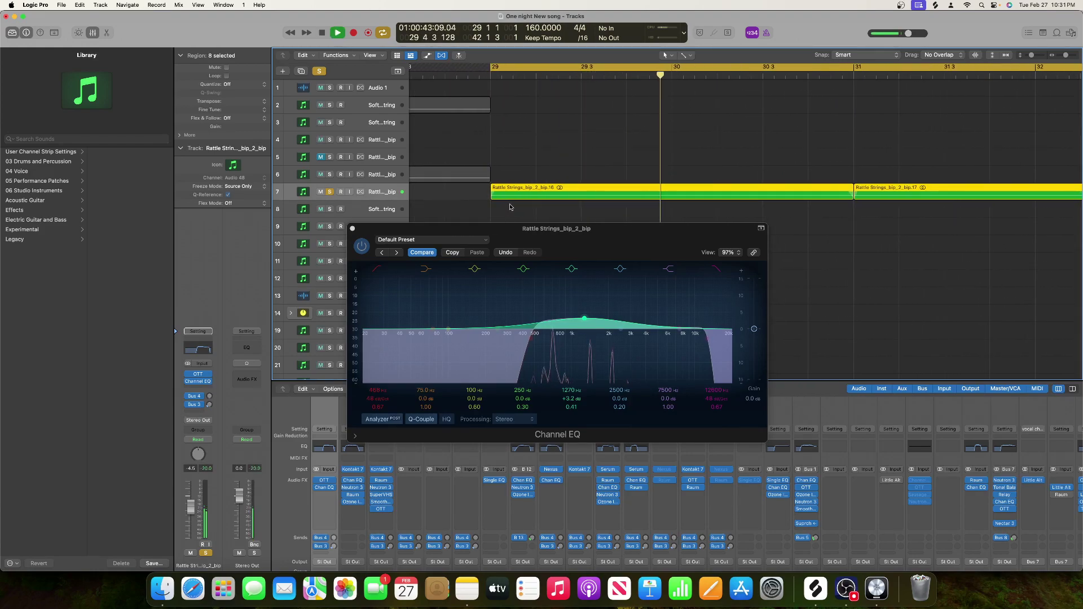
scroll(510, 207, right, 2)
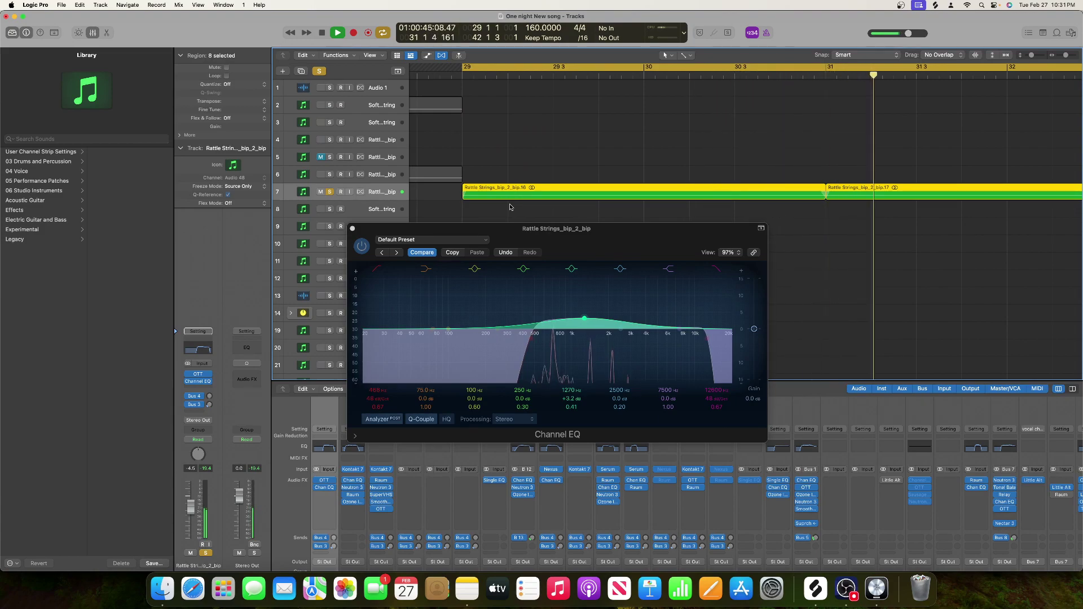
scroll(510, 207, right, 8)
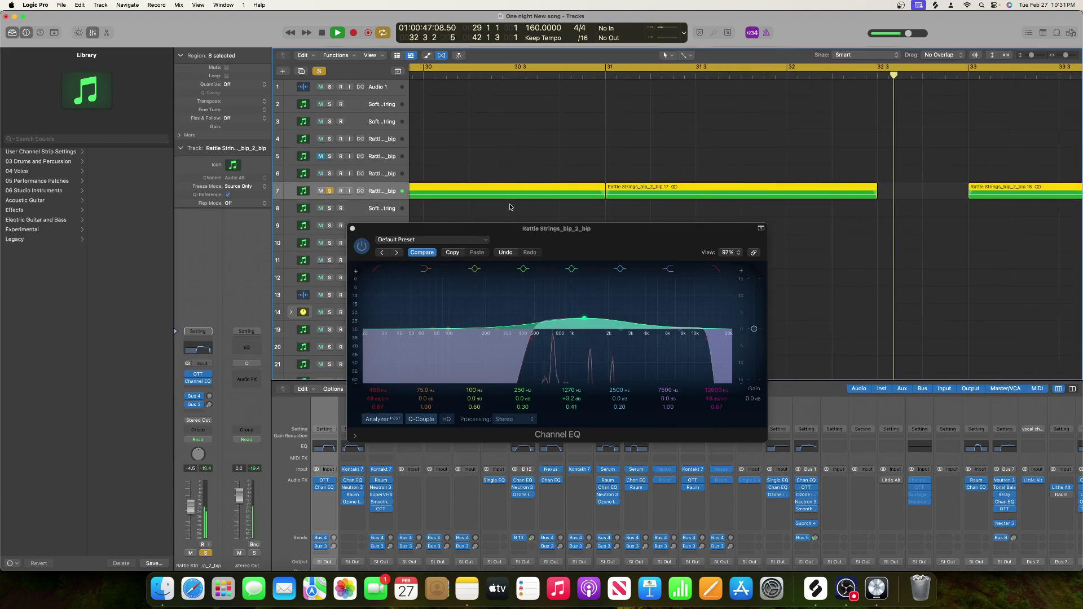
key(space)
click(353, 229)
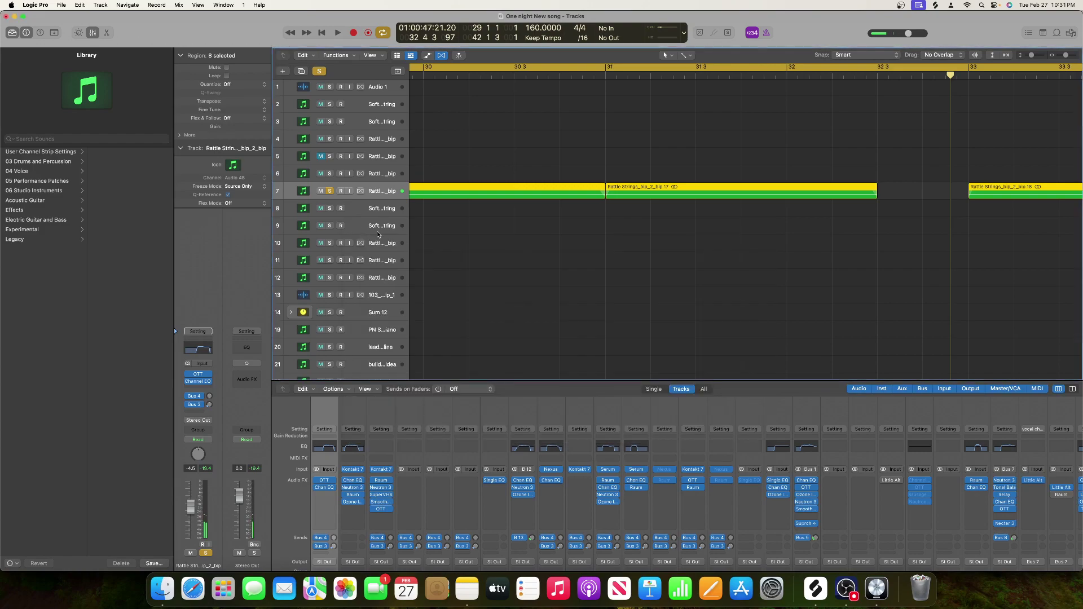
- Switch the solo from strings track 7 to Soft Plucked String track 24 during playback and select track 24
drag(1066, 57, 1040, 61)
click(1065, 57)
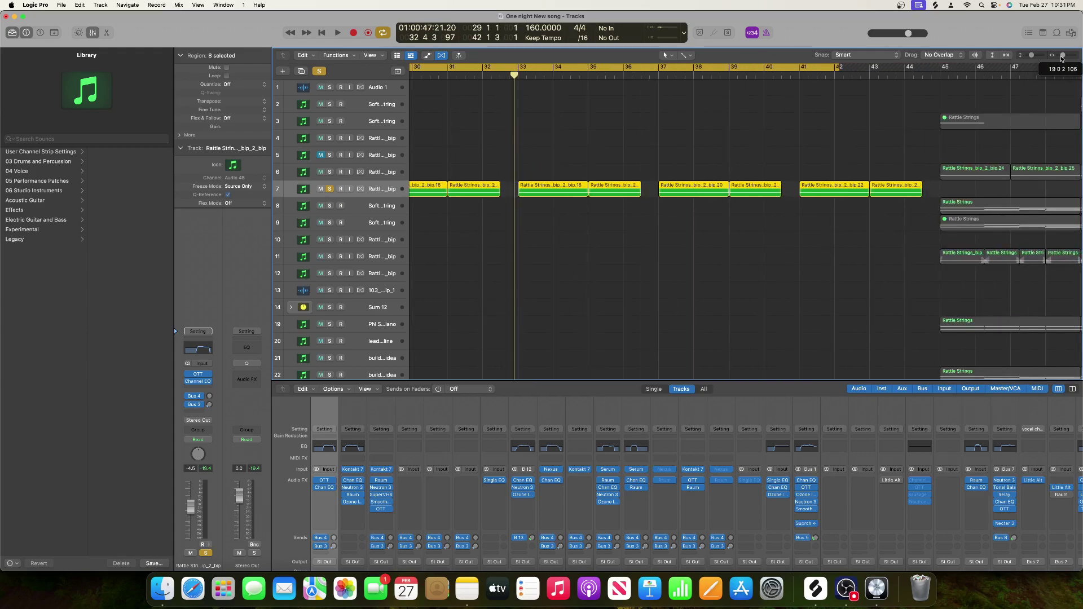
scroll(868, 181, left, 5)
scroll(852, 195, down, 10)
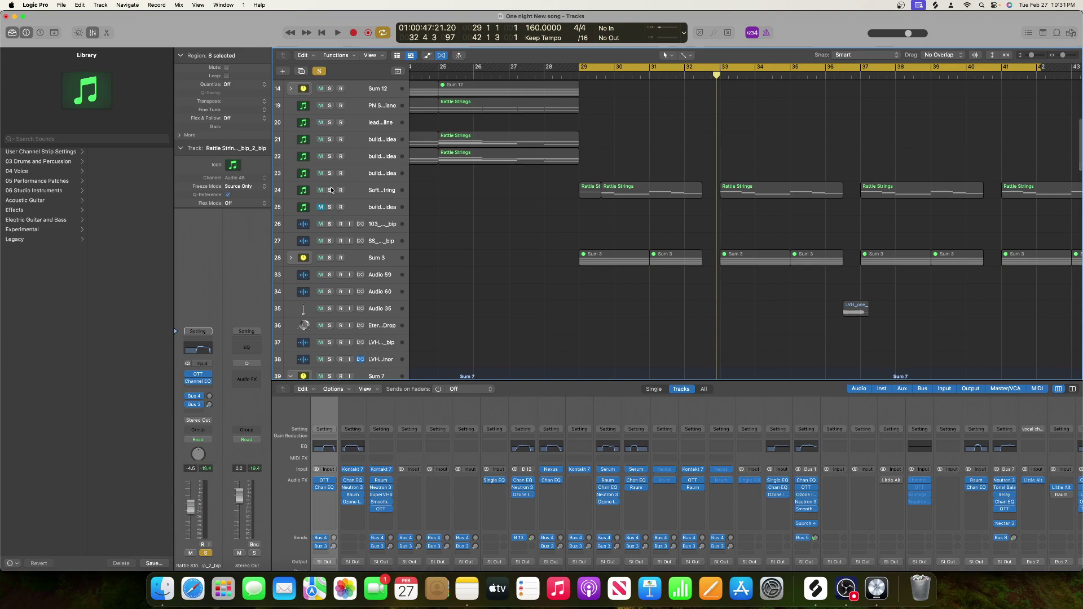
click(330, 191)
key(space)
scroll(359, 191, up, 8)
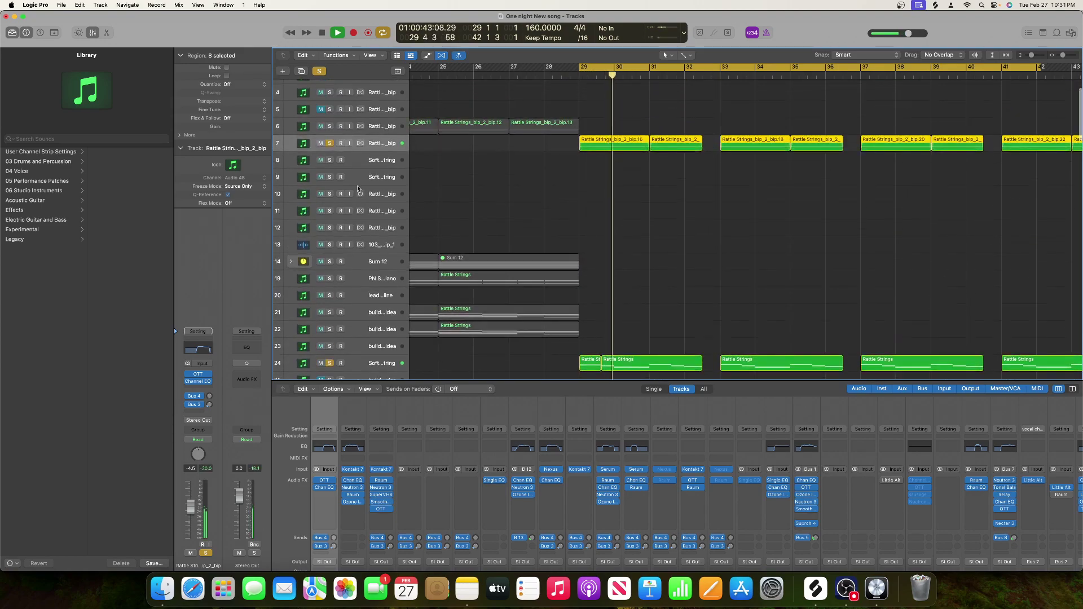
key(s)
scroll(363, 289, down, 3)
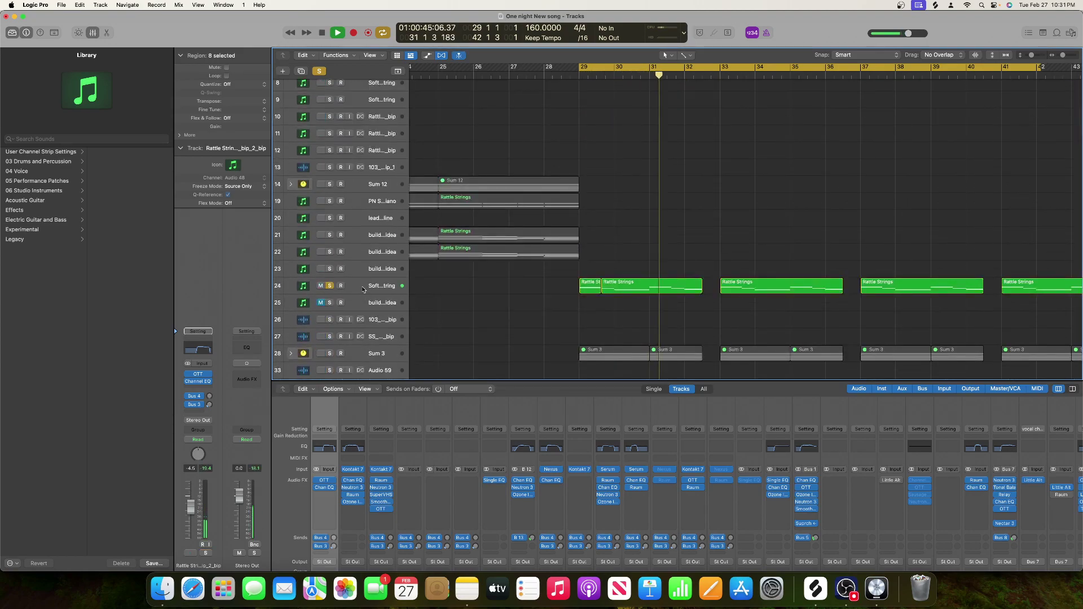
click(363, 289)
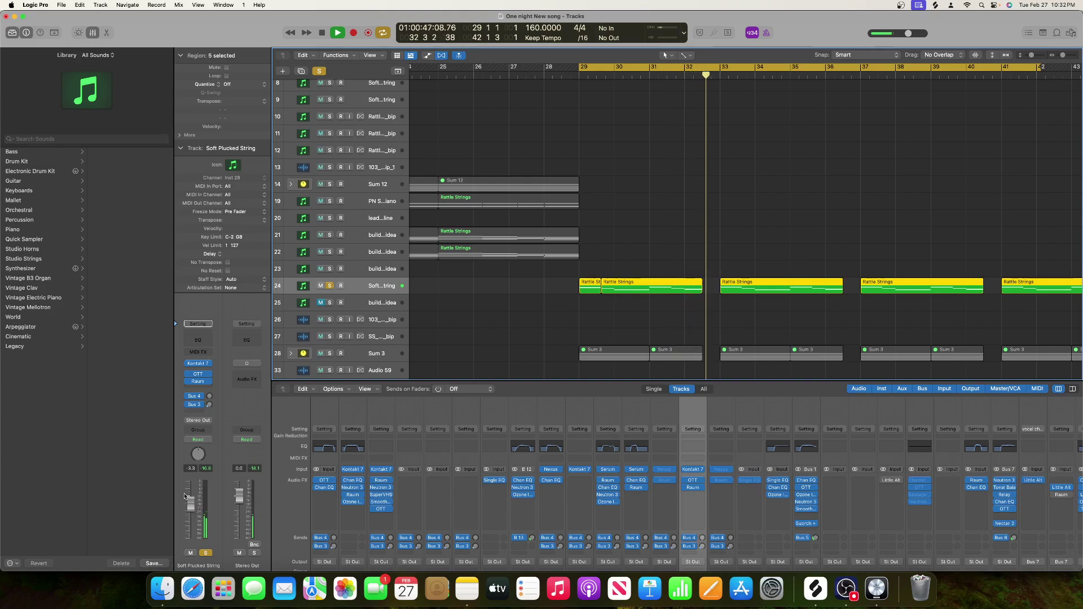
- Add a Channel EQ after Raum on Soft Plucked String with a low cut near 660 Hz and a wide +2.4 dB boost at 2060 Hz
key(space)
click(198, 341)
key(space)
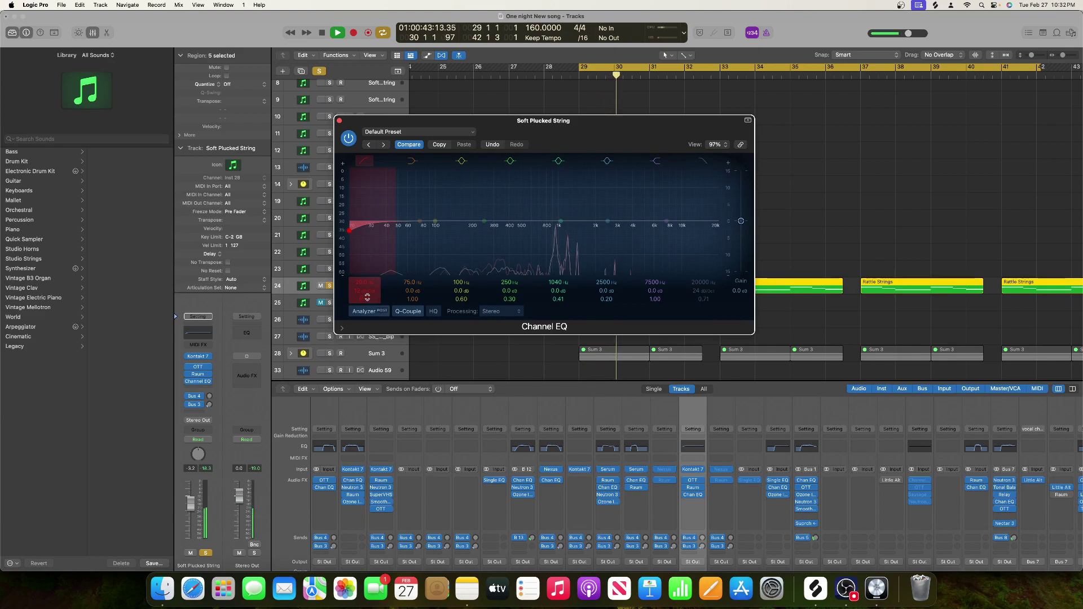
mouse_move(370, 286)
mouse_down()
mouse_move(370, 251)
mouse_move(367, 283)
mouse_up()
drag(609, 222, 597, 214)
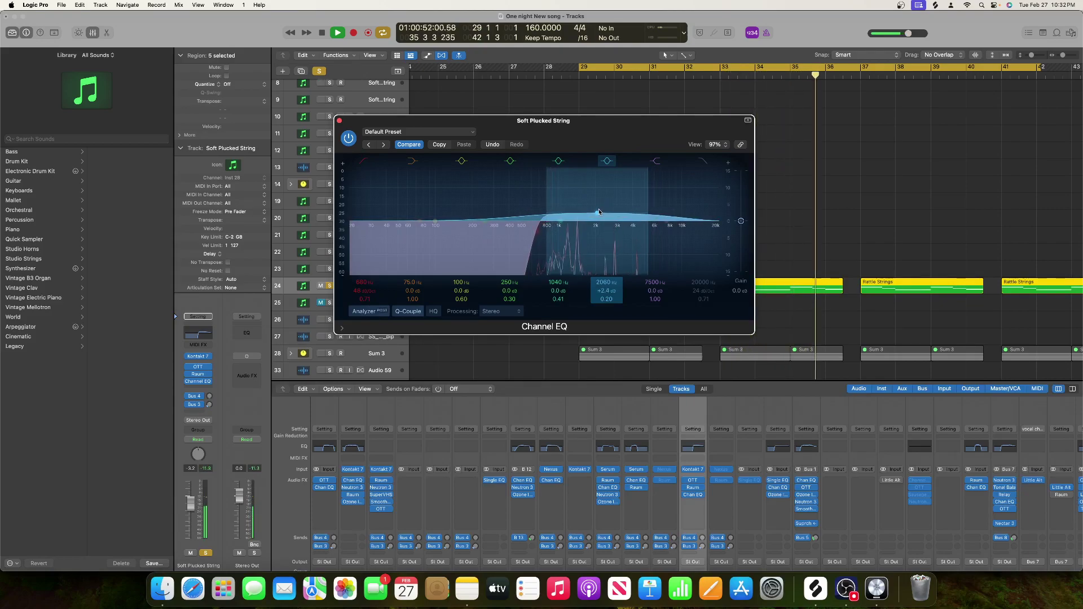
click(339, 120)
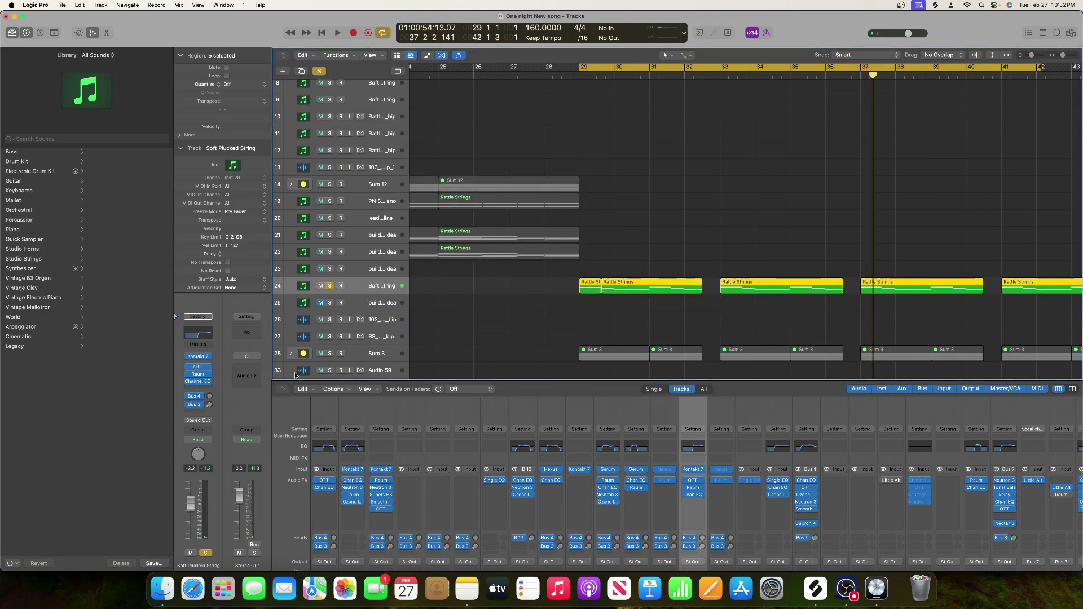
click(200, 389)
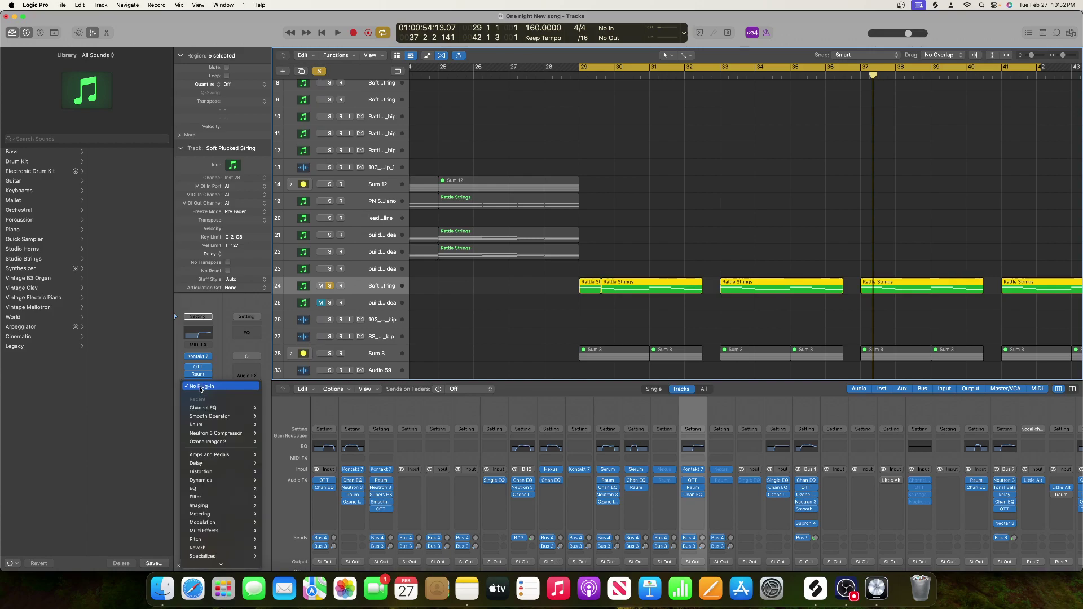
click(156, 370)
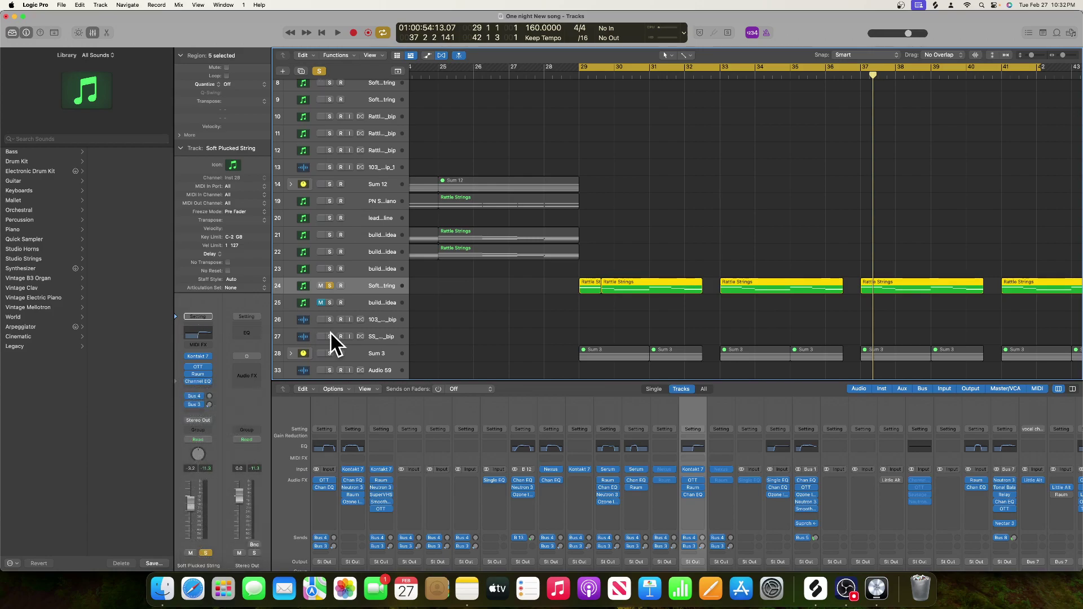
- Switch the solo from Soft Plucked String to the Sum 3 stack, start playback, and select Sum 3
scroll(409, 304, down, 3)
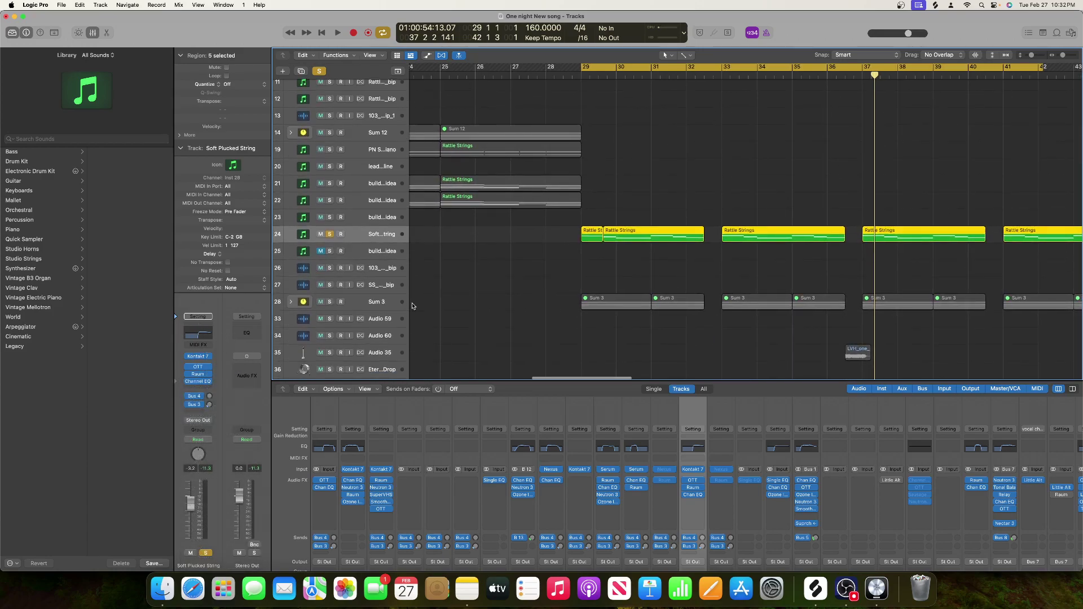
click(330, 304)
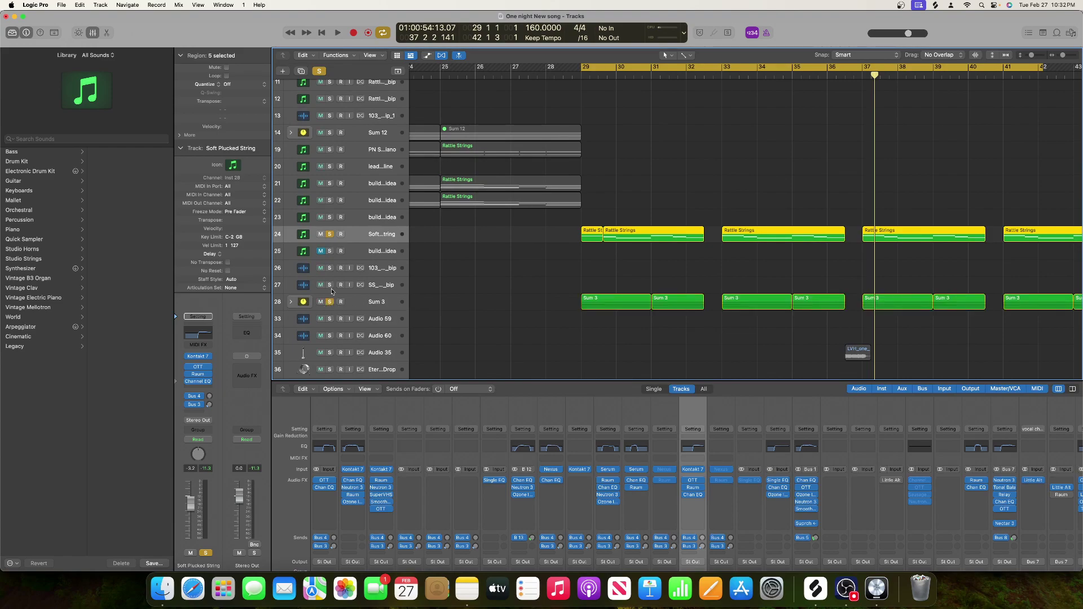
click(329, 235)
key(space)
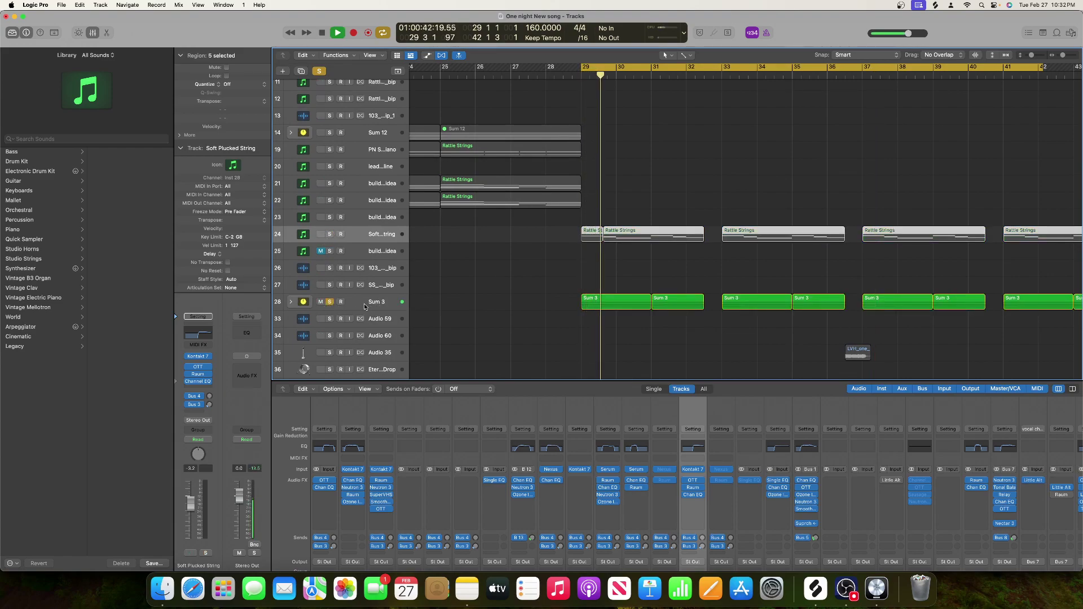
click(362, 303)
- Open Supercharger GT on Sum 3 and move its window aside while the stack plays
key(space)
click(198, 390)
key(space)
drag(534, 128, 766, 114)
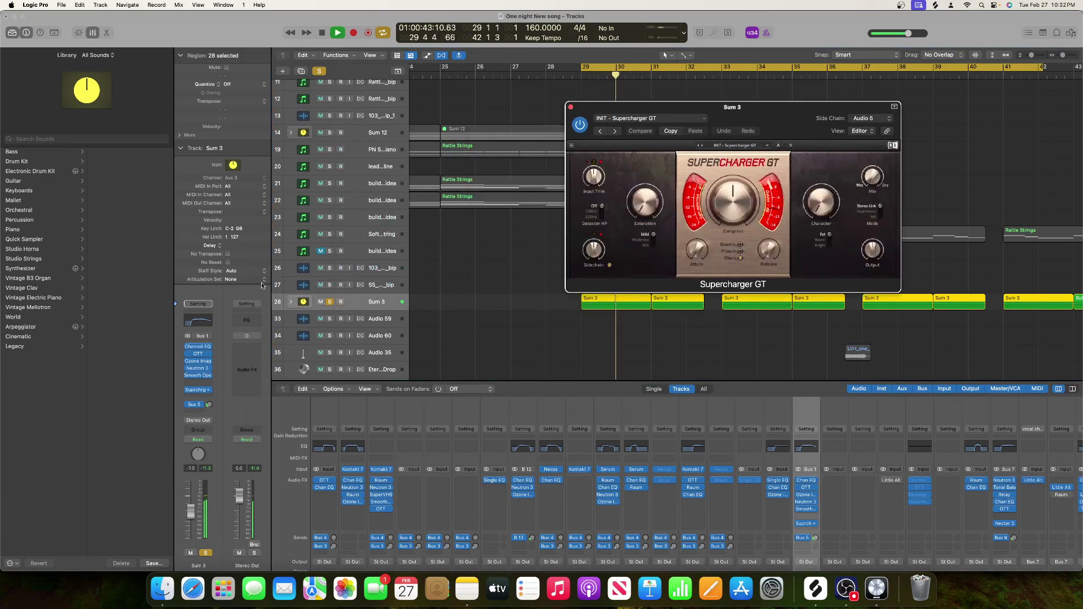
- In Sum 3's Channel EQ, set the low cut to about 135 Hz, shift the upper boost to 2740 Hz, and close the plug-in windows
click(201, 321)
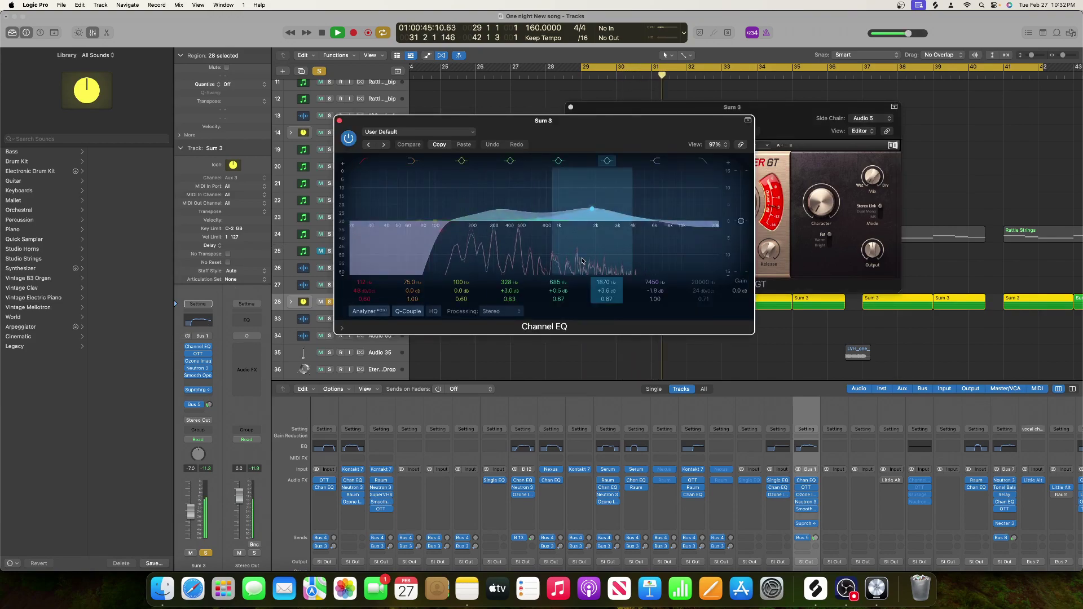
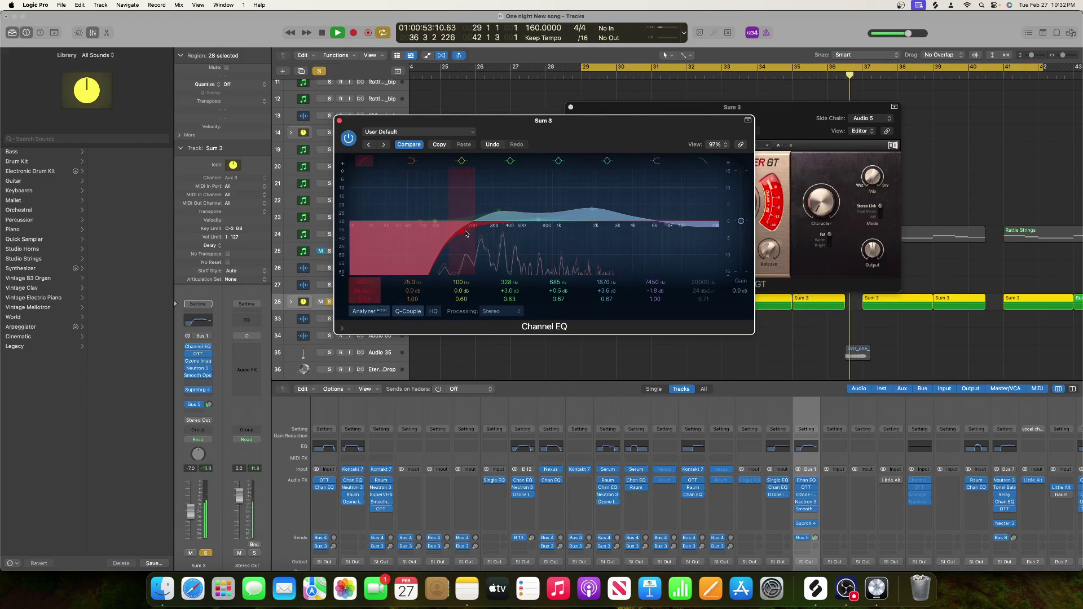
drag(463, 229, 449, 231)
drag(592, 209, 610, 210)
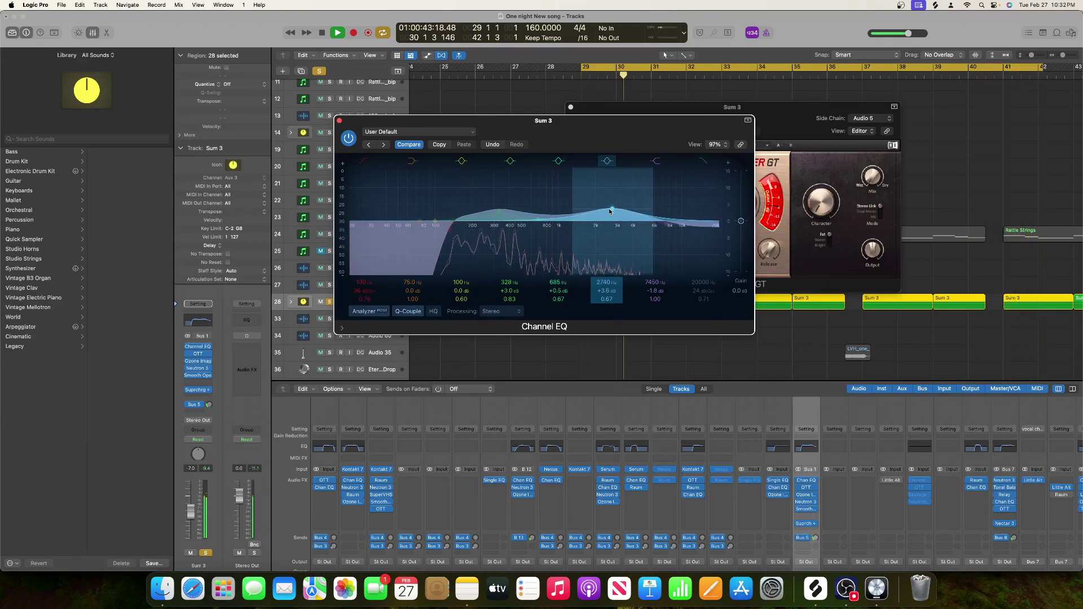
key(space)
click(339, 121)
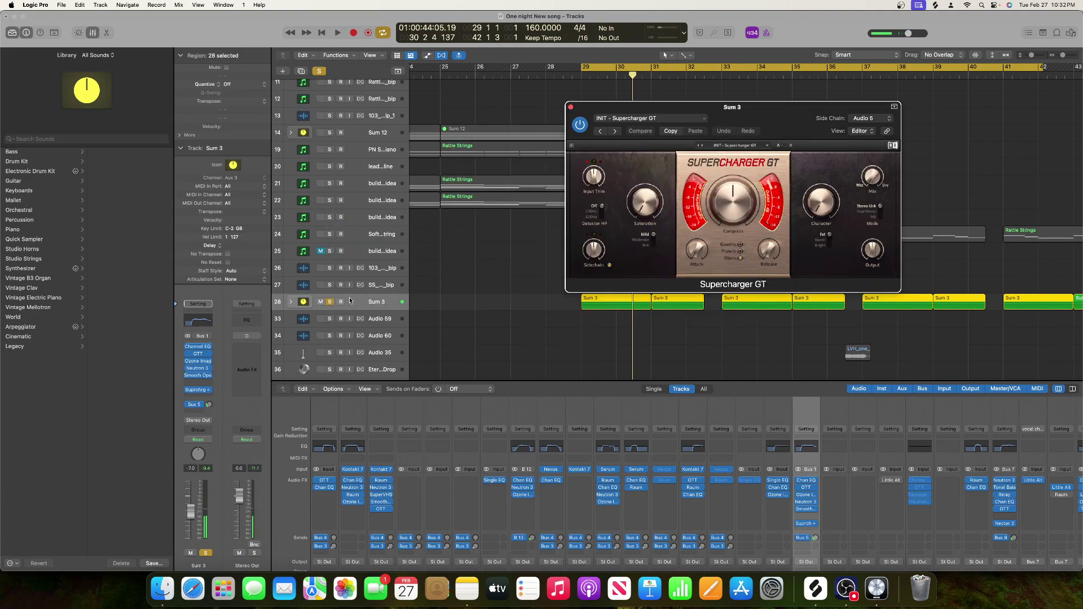
click(571, 108)
- Play Sum 3 from bar 29, clear all solos to hear it in the full mix, and stop playback
key(space)
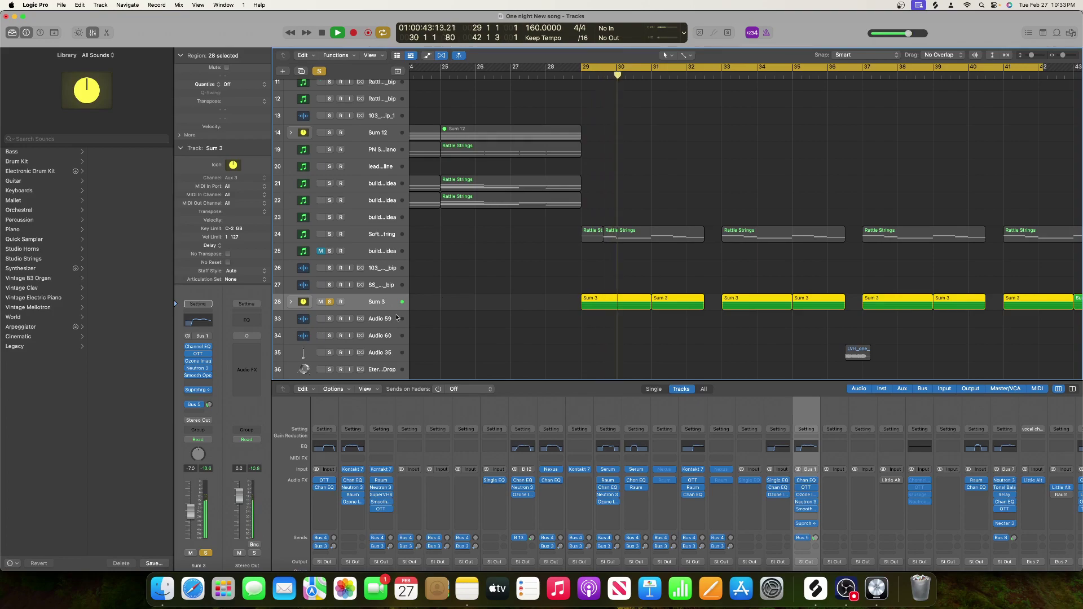
click(320, 72)
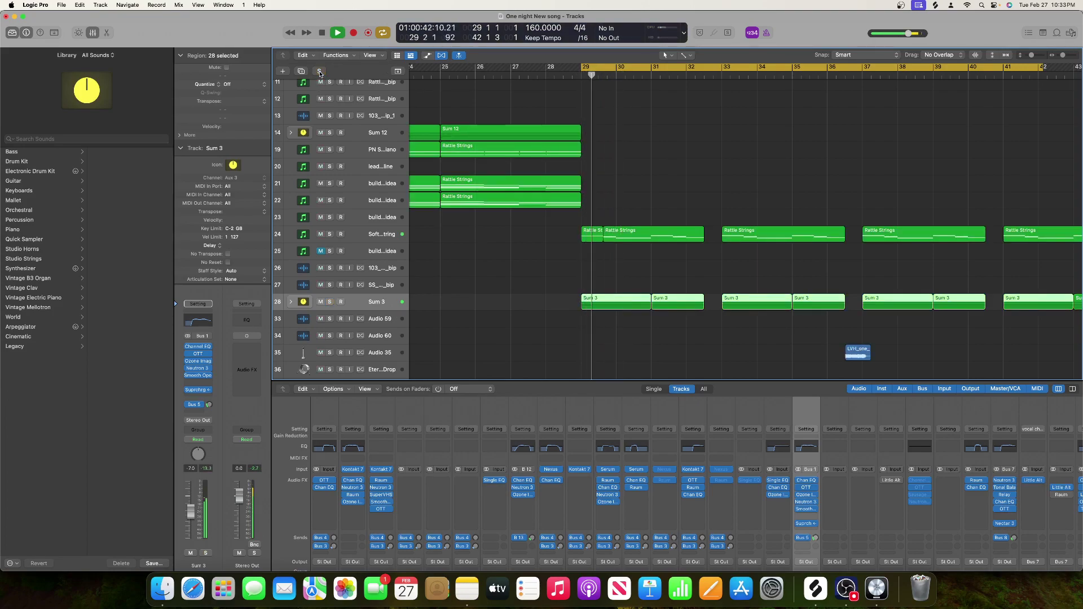
key(space)
- Expand the Sum 3 stack and spread its four synth tracks across the stereo field, panning them alternately left and right
click(291, 302)
scroll(452, 247, down, 3)
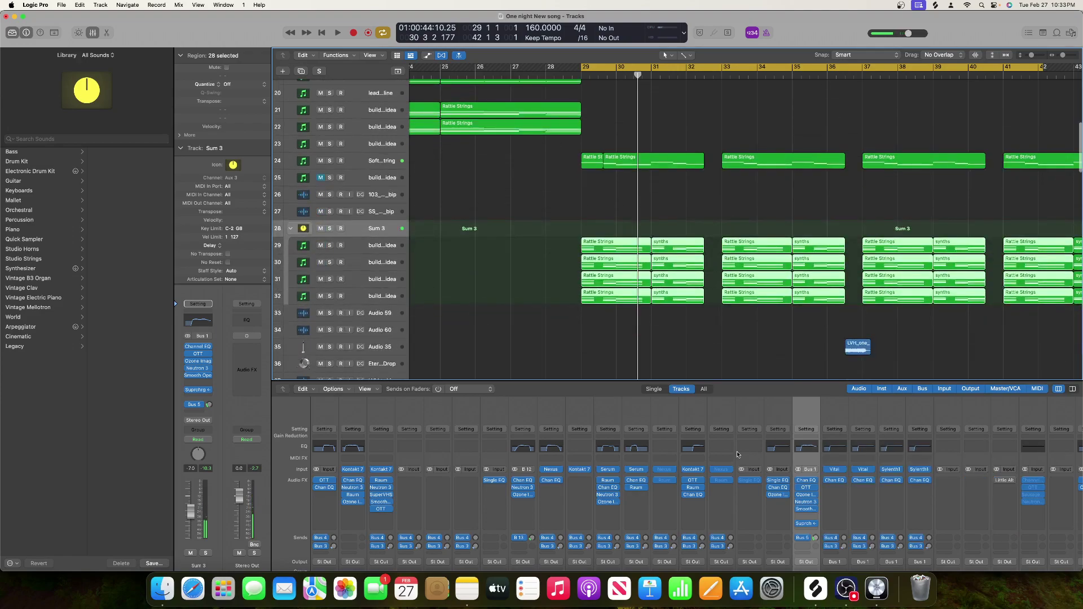
scroll(711, 446, down, 5)
scroll(773, 465, right, 4)
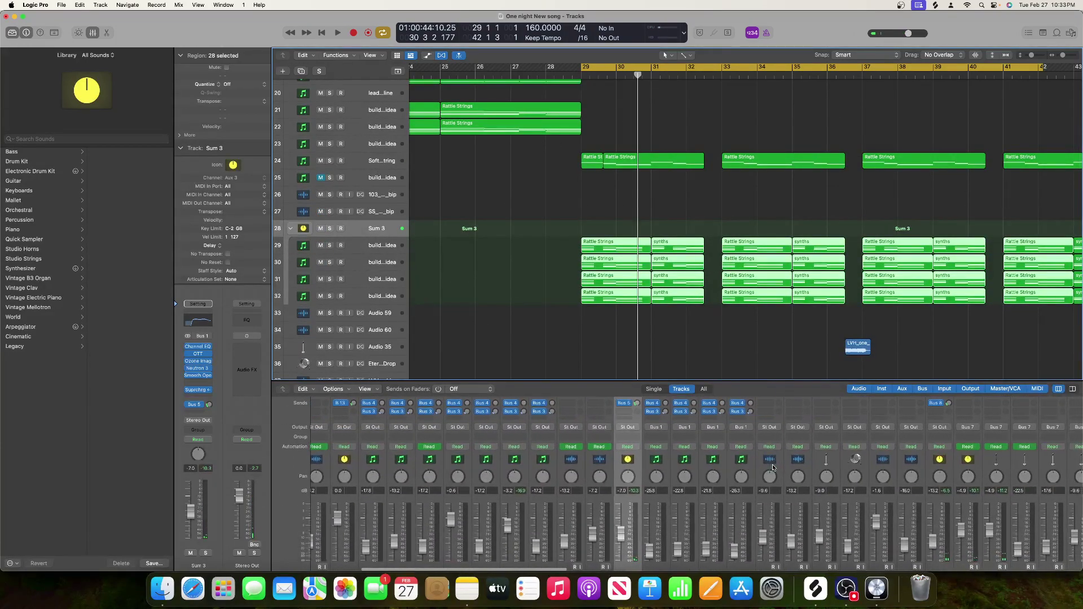
scroll(773, 466, up, 4)
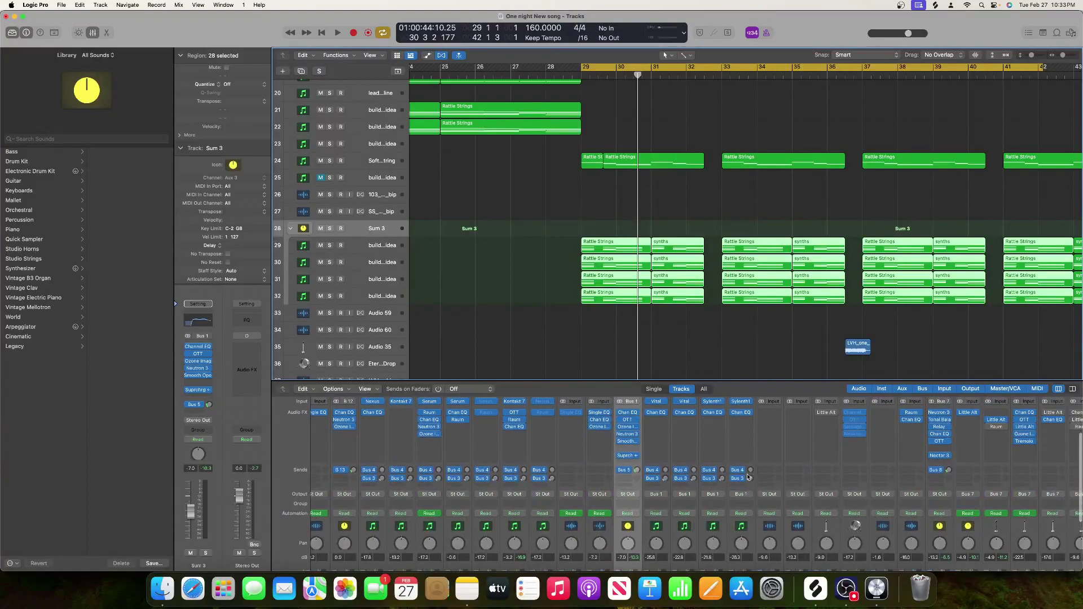
scroll(733, 471, up, 1)
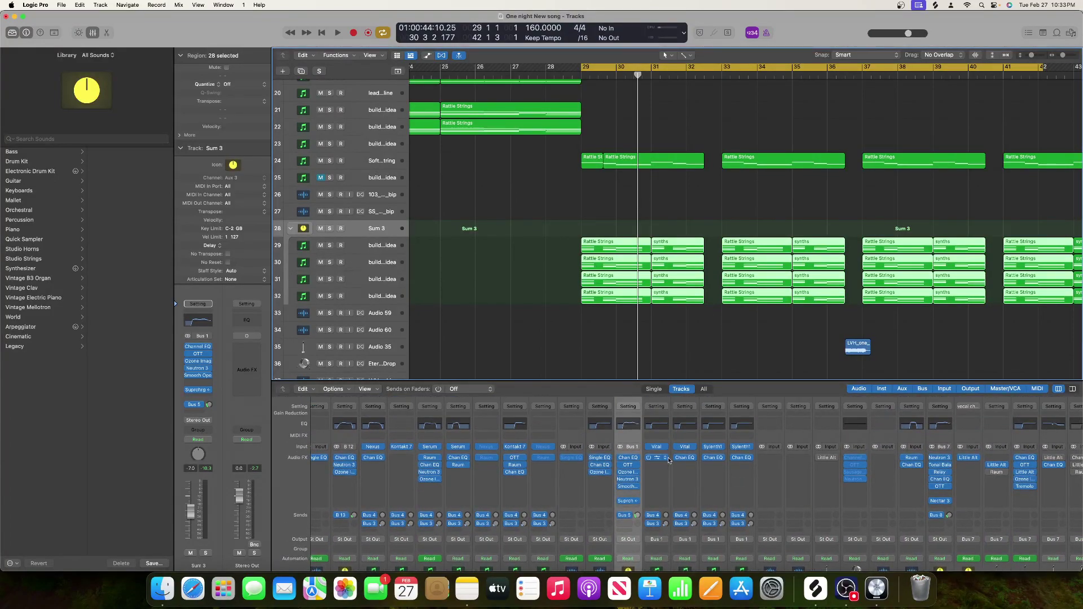
scroll(712, 452, down, 5)
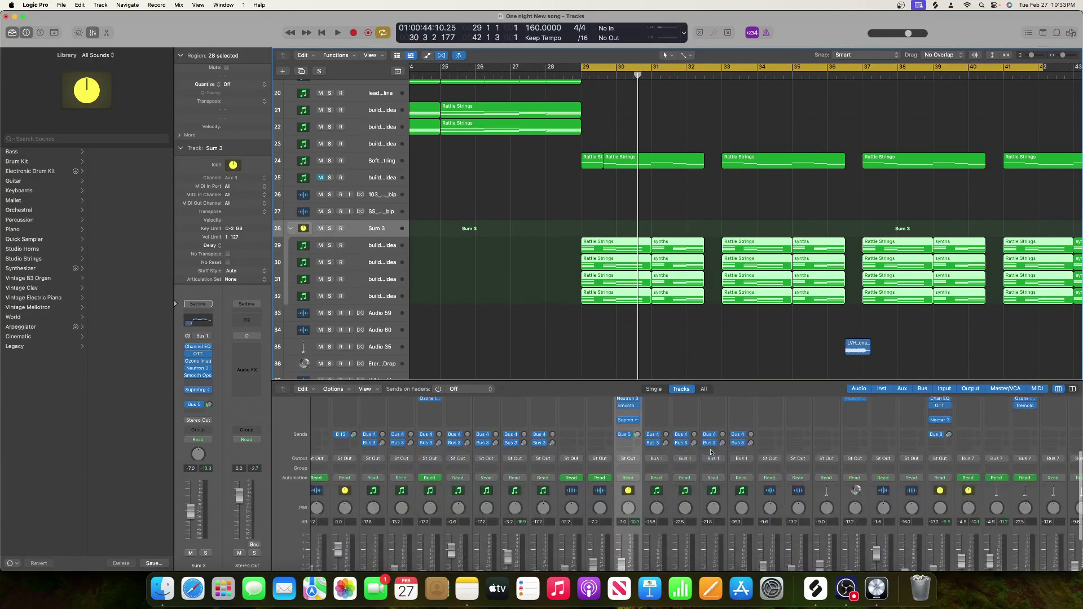
click(658, 484)
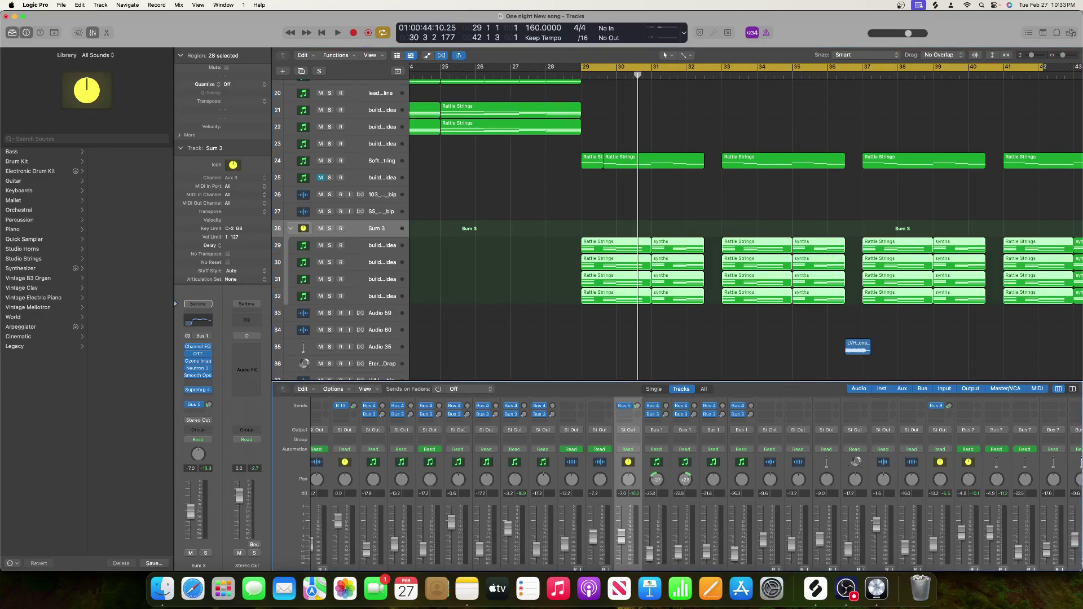
drag(713, 480, 713, 491)
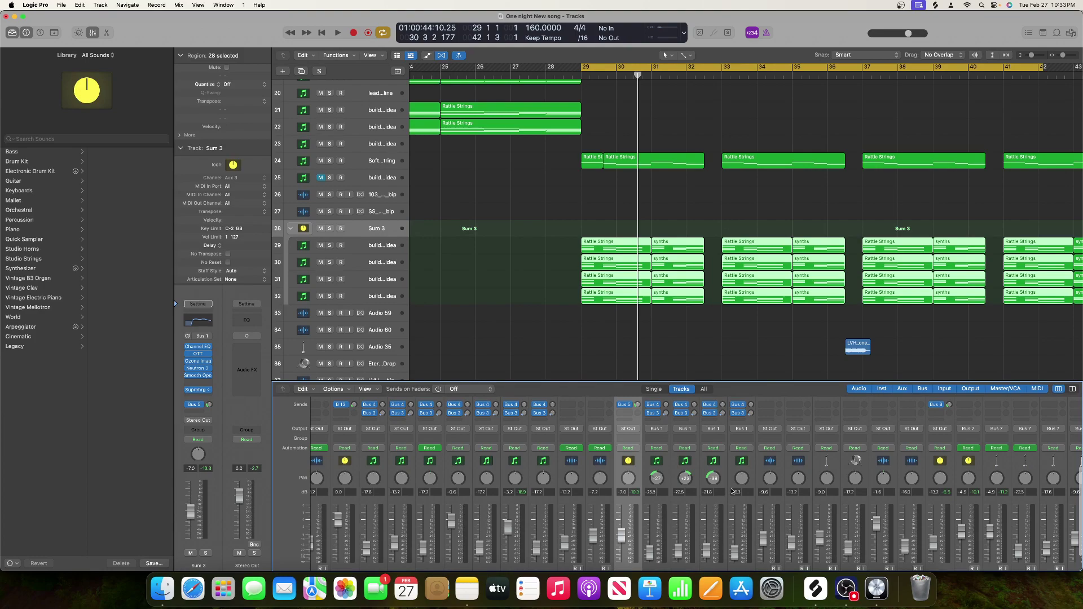
click(365, 297)
- Play the panned layers from bar 29 in the mix, then solo track 29 and listen to it
key(space)
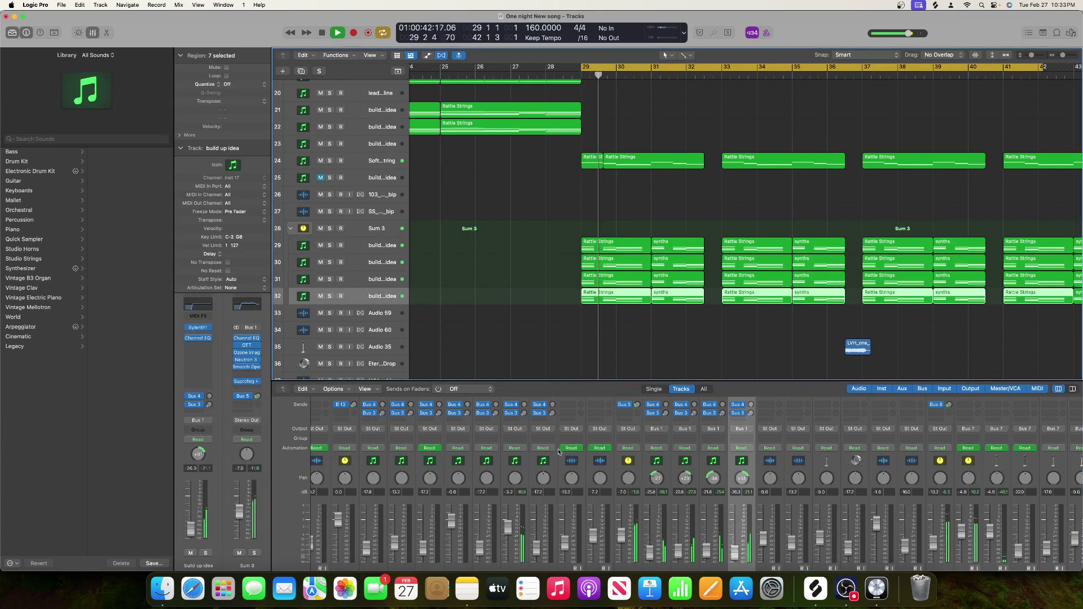
scroll(581, 566, down, 3)
key(space)
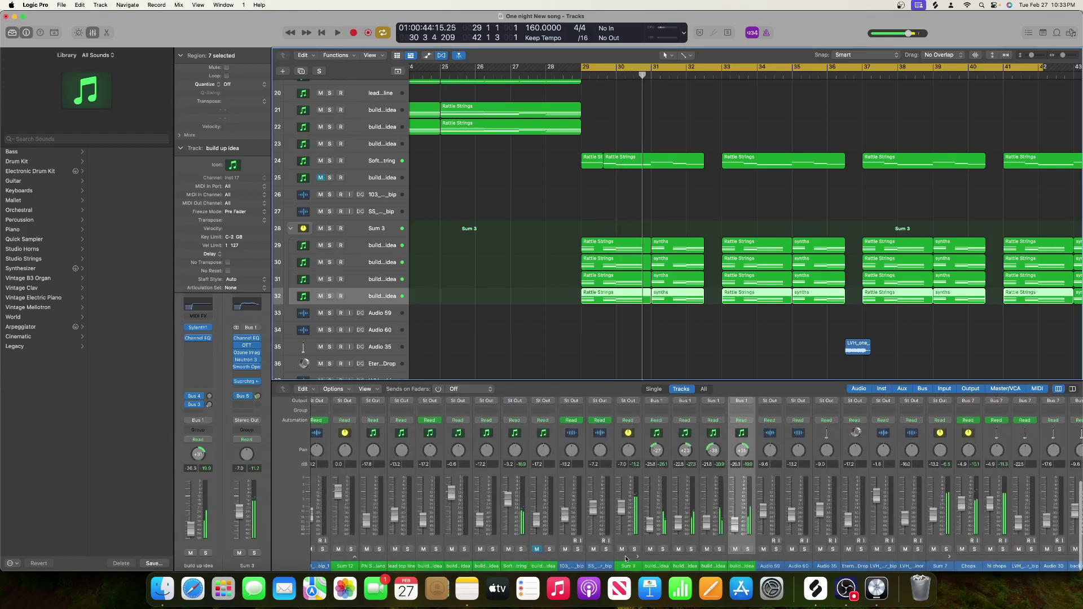
click(663, 549)
key(space)
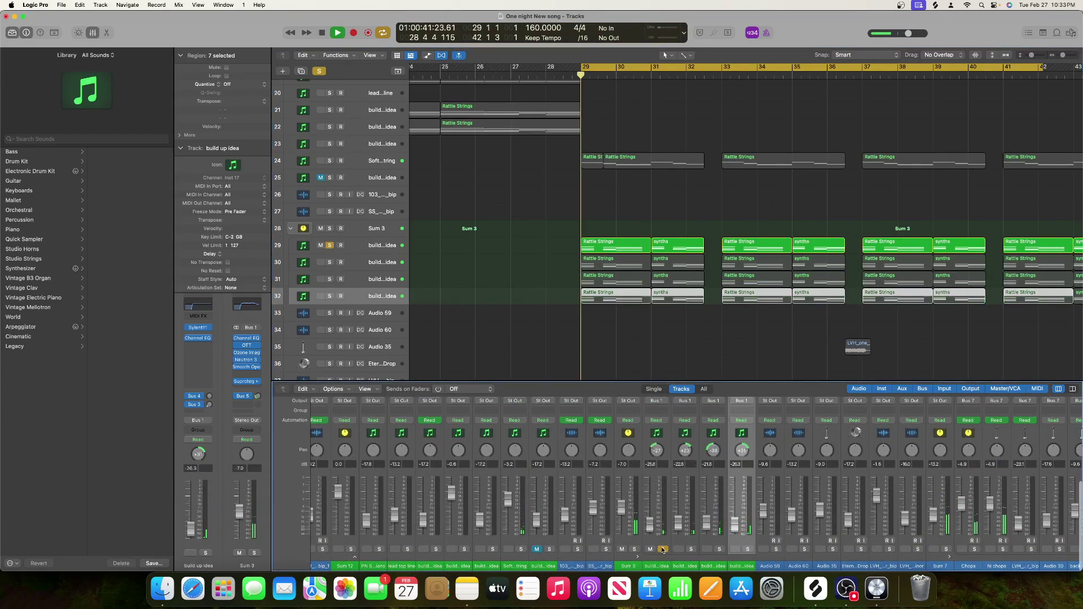
key(space)
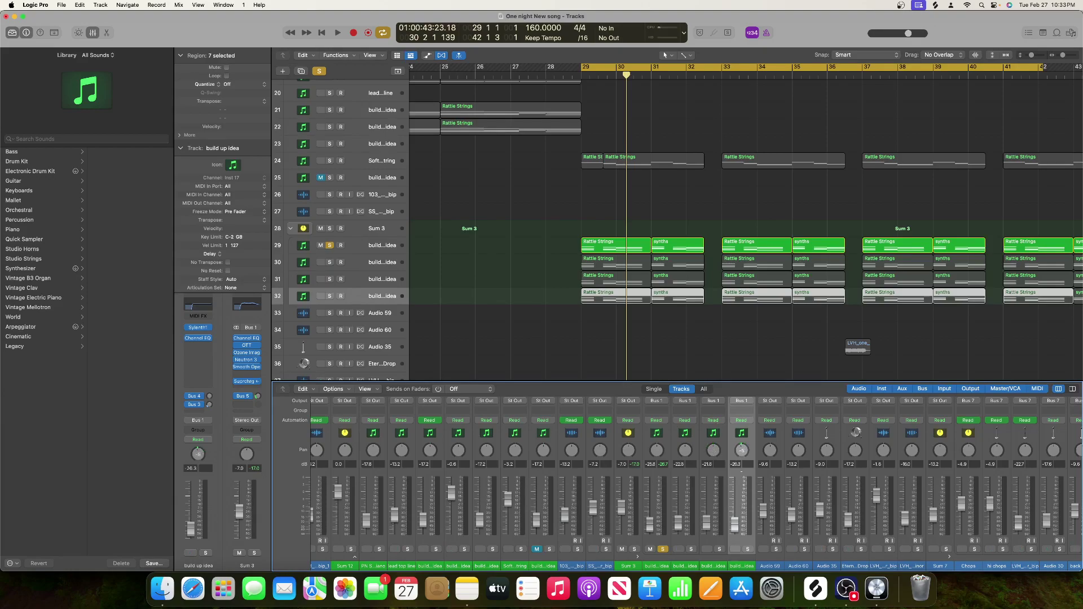
- In Sum 3's Ozone Imager 2, set the width to 100% and Stereoize to 20.0 ms, check it during playback, and close the plug-in
scroll(630, 479, up, 3)
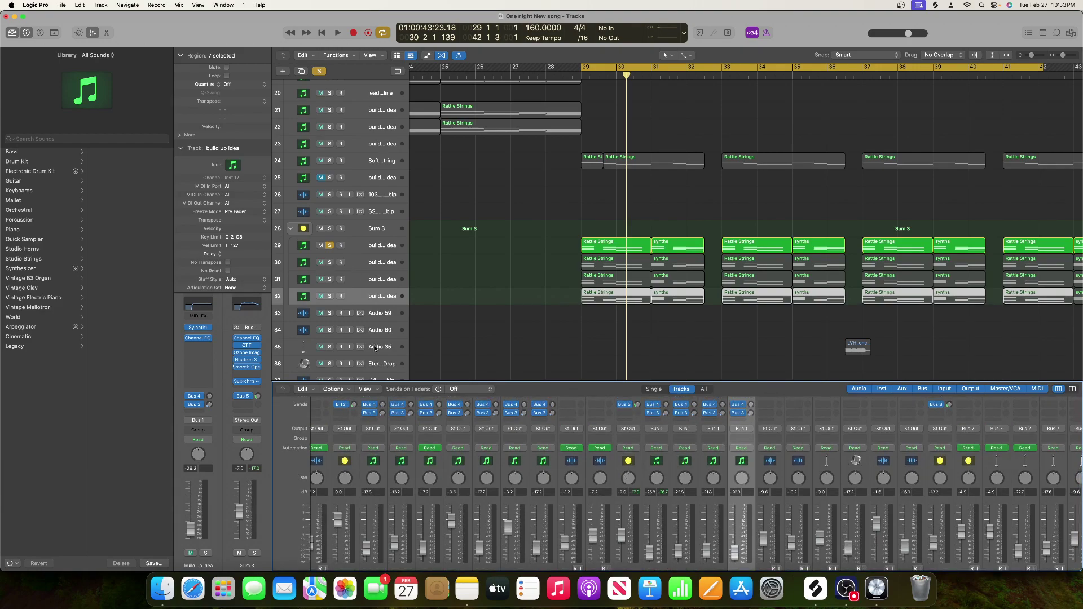
scroll(635, 487, up, 8)
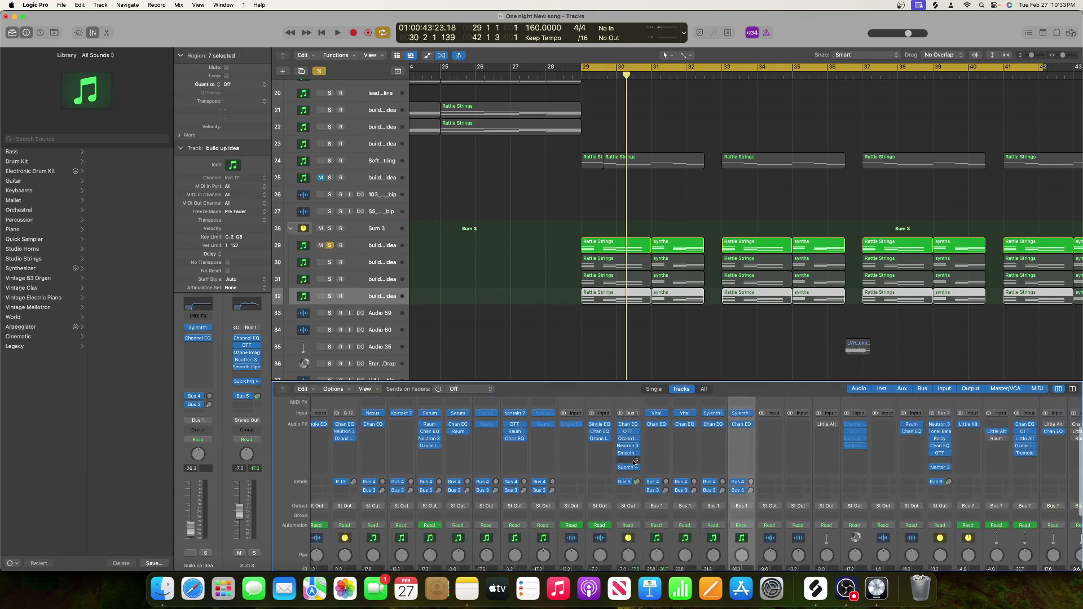
click(628, 439)
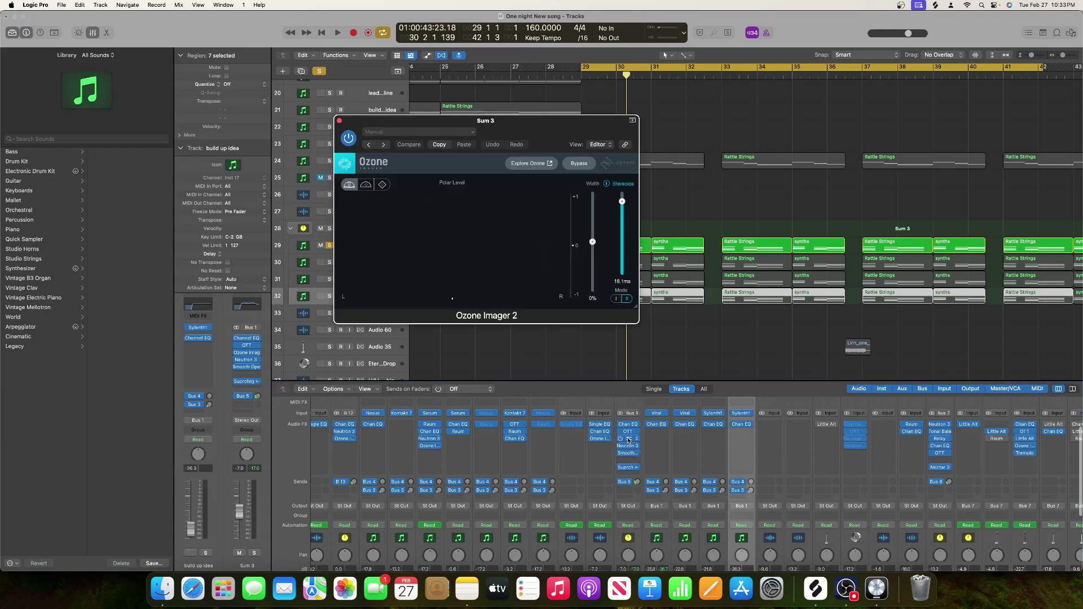
drag(596, 242, 599, 154)
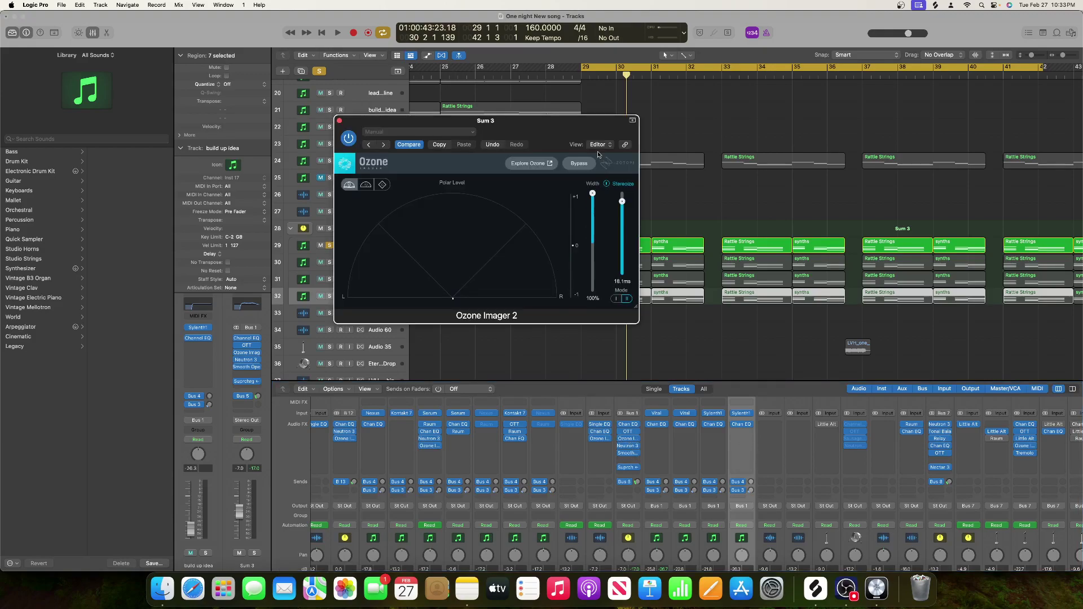
key(space)
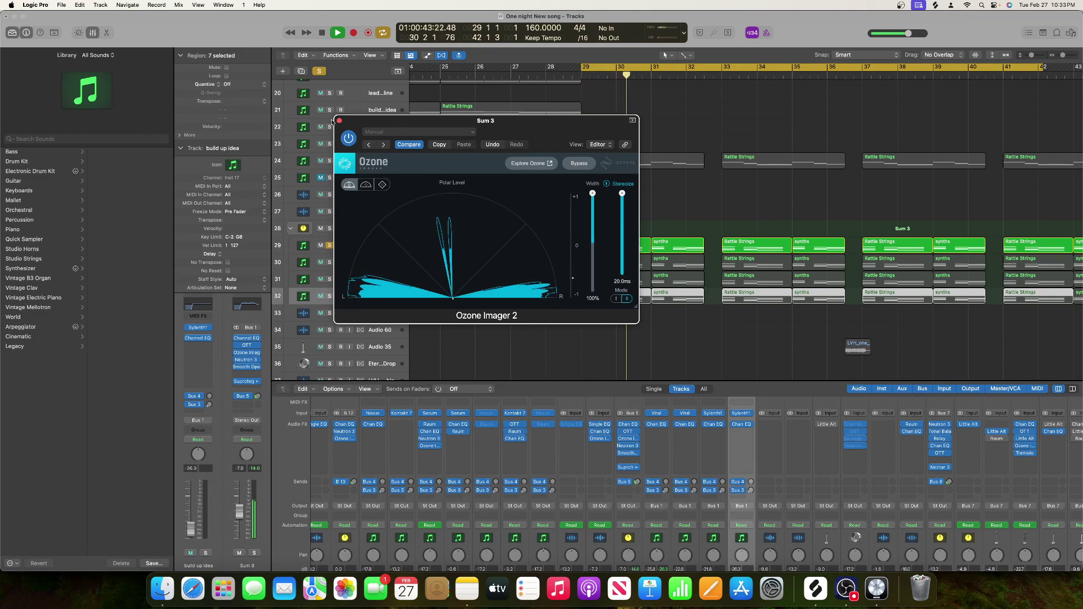
key(super+w)
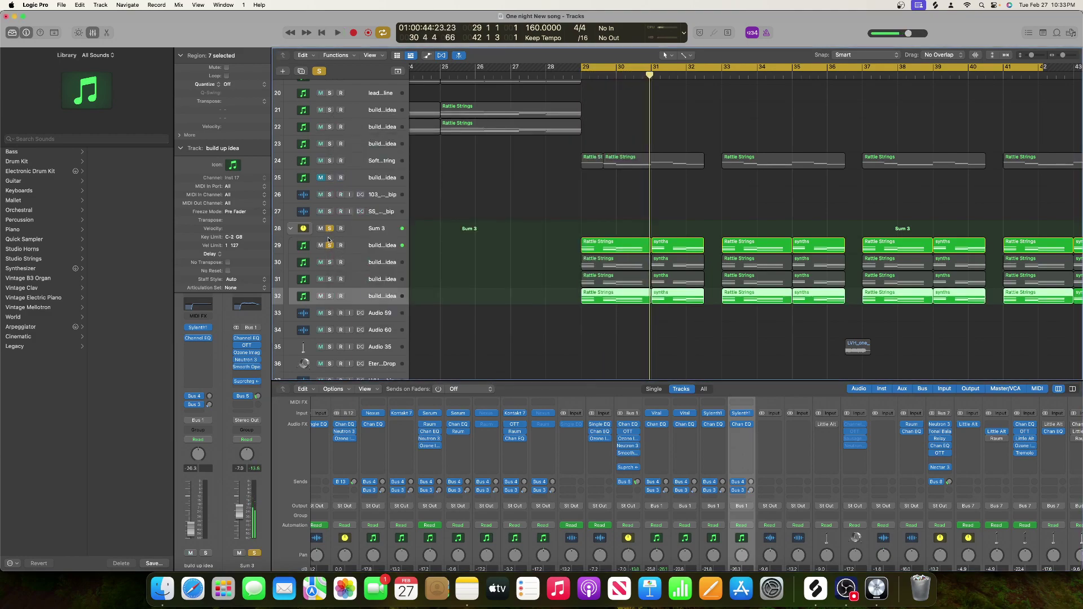
- Replace track 29's solo with the whole Sum 3 stack, play it from bar 29, and set the stack's level to -5.5 dB
click(330, 246)
key(space)
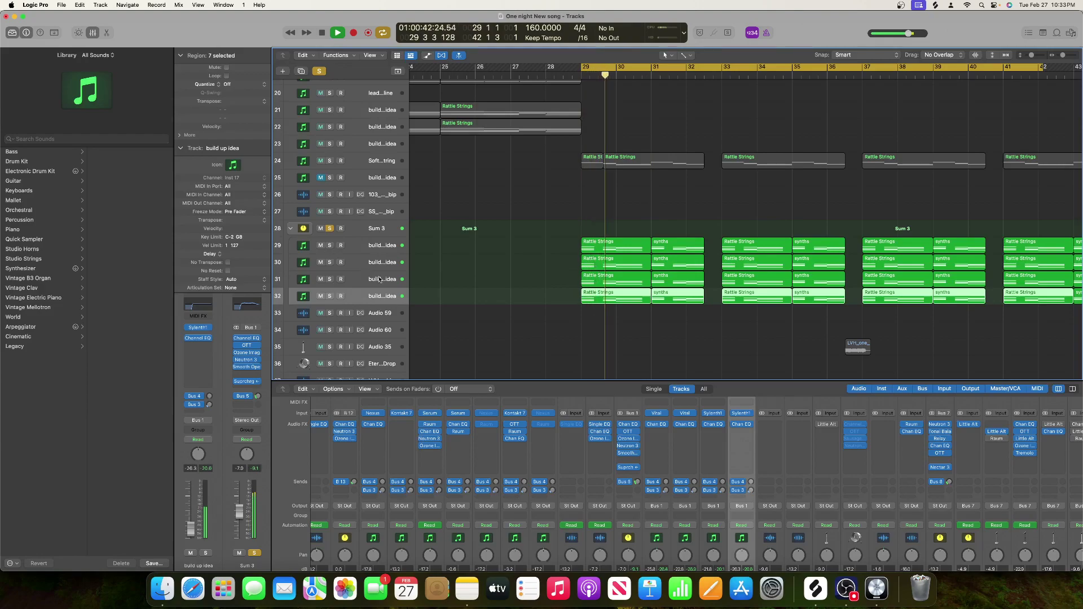
key(space)
click(357, 228)
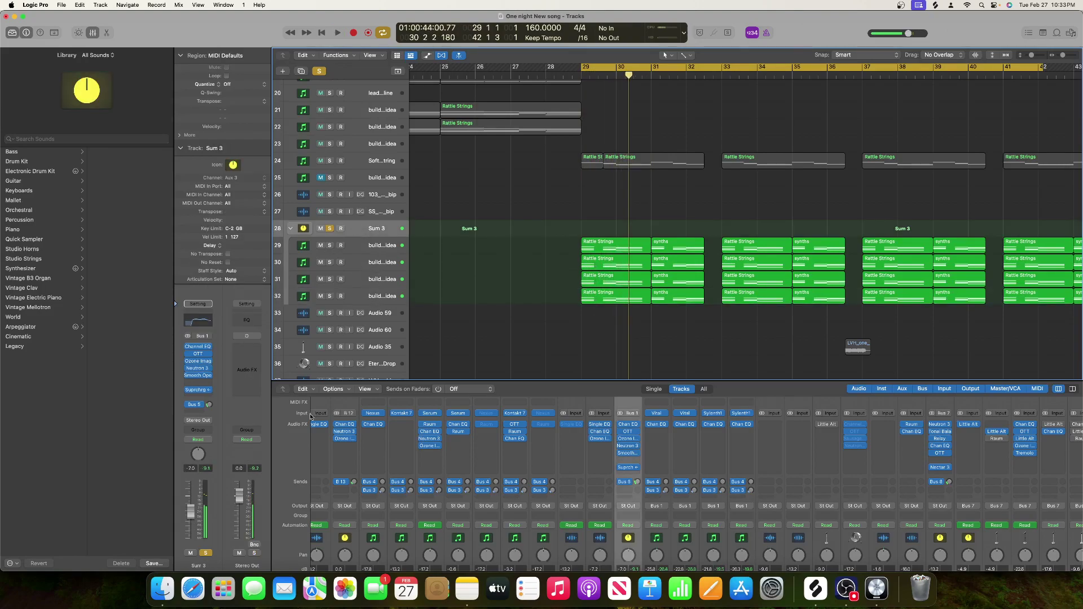
key(space)
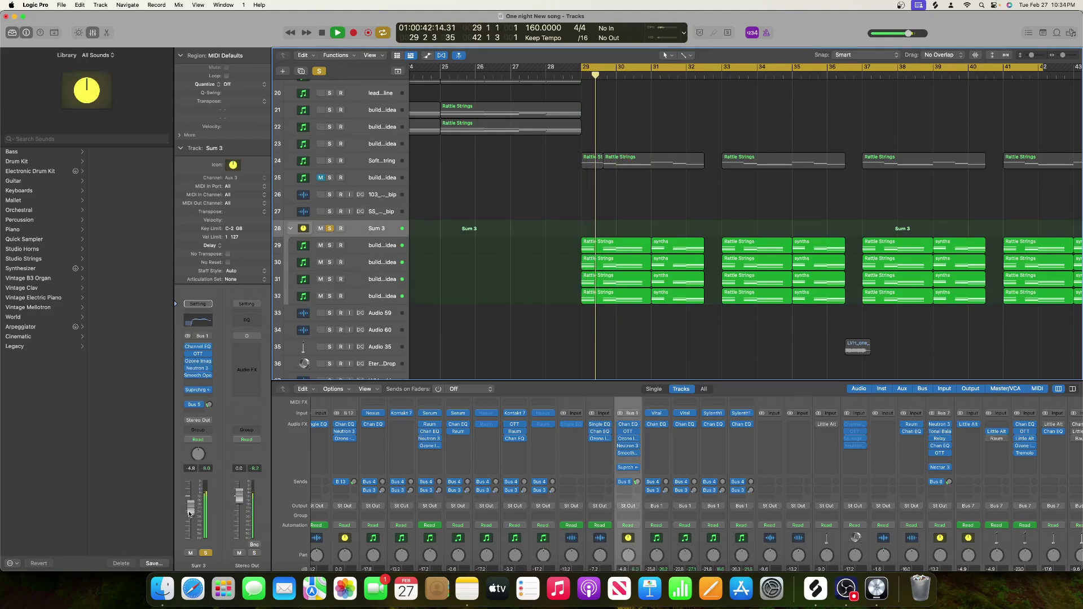
- Switch the solo from Sum 3 to the Sum 7 vocal stack, select Sum 7, and listen to it from bar 29
scroll(327, 266, down, 5)
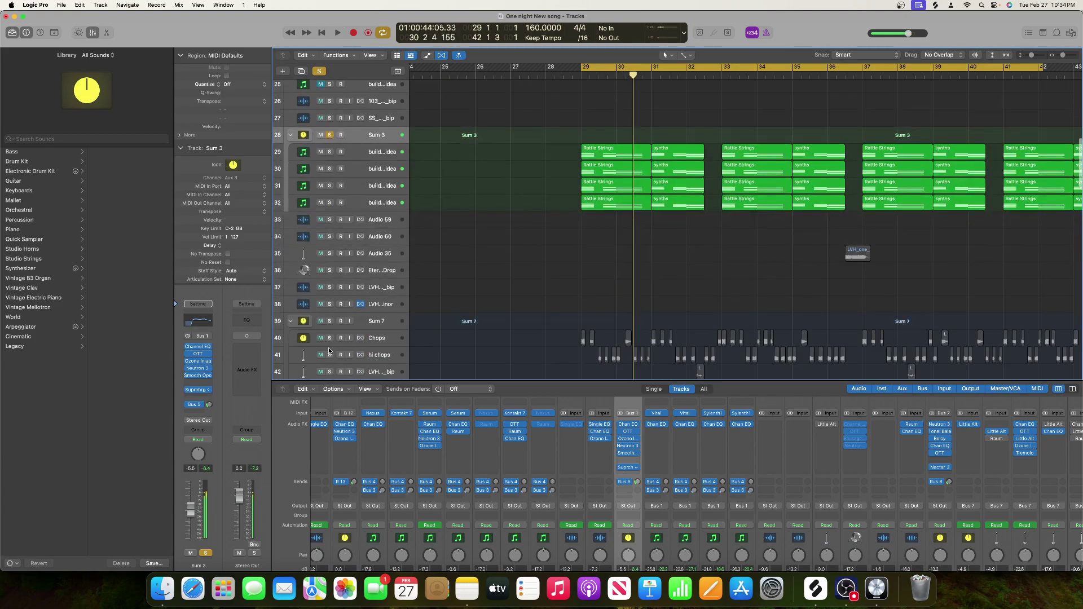
click(330, 258)
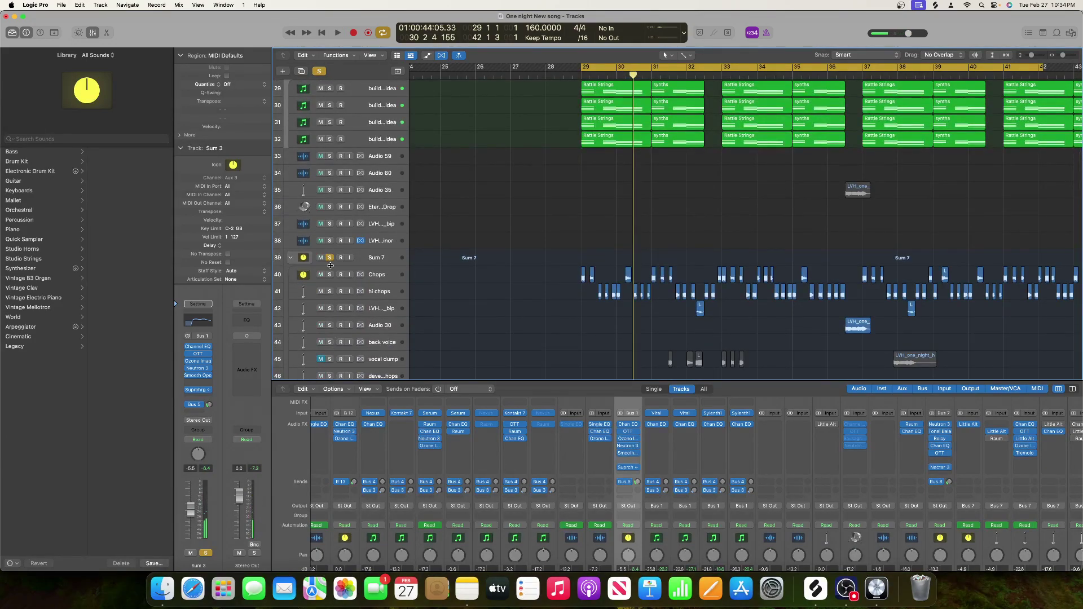
key(space)
scroll(318, 131, up, 3)
key(space)
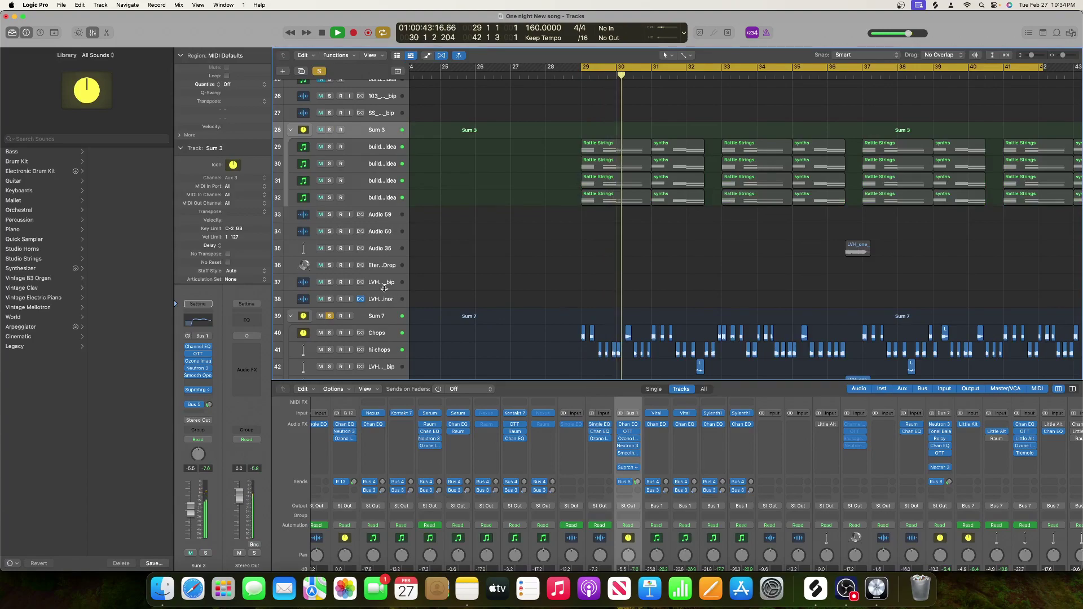
scroll(338, 225, down, 1)
click(377, 316)
key(space)
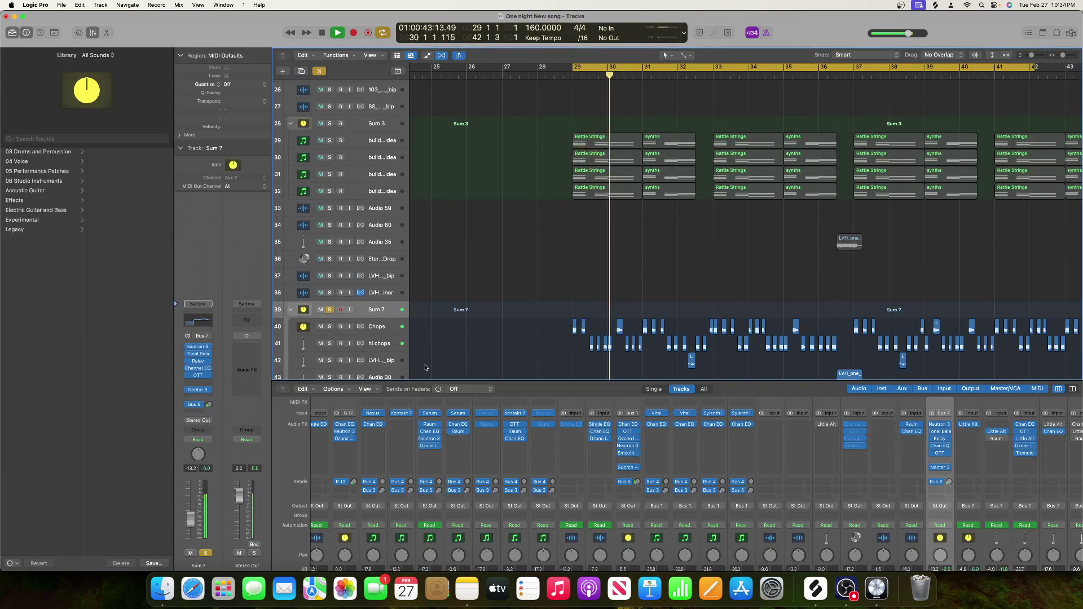
key(space)
- Enlarge the Tracks area, select the Audio 30 vocal region near bar 36.5, and examine it up close
drag(561, 382, 561, 489)
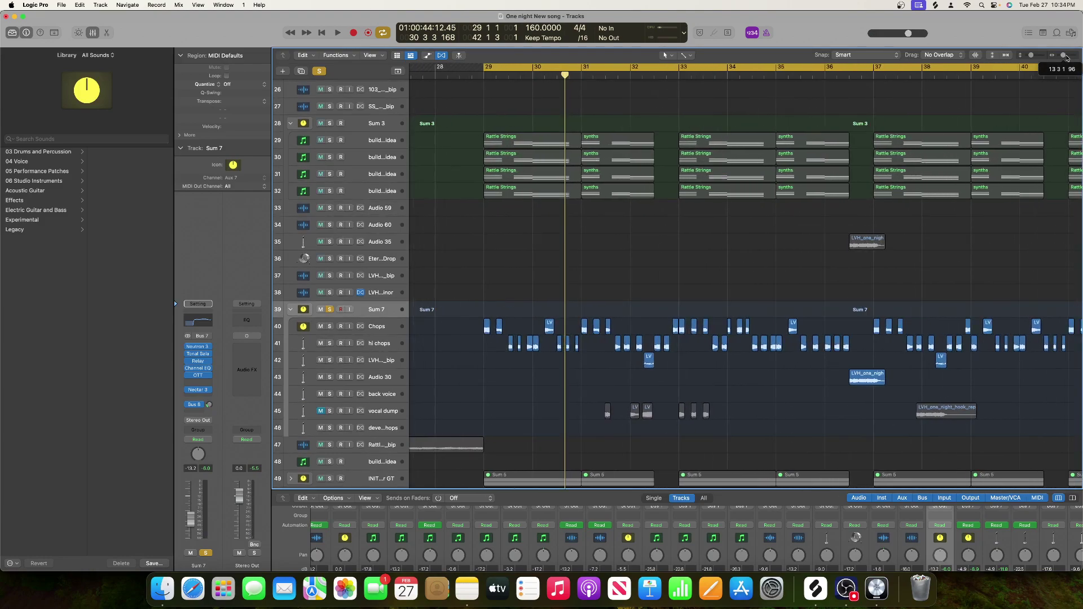
key(super+Right)
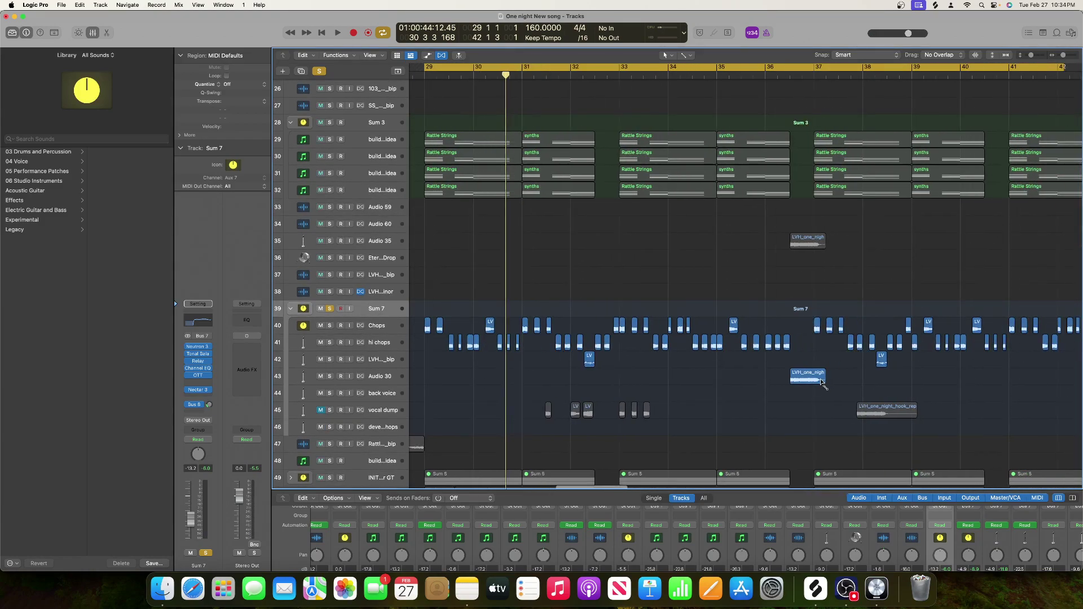
click(822, 382)
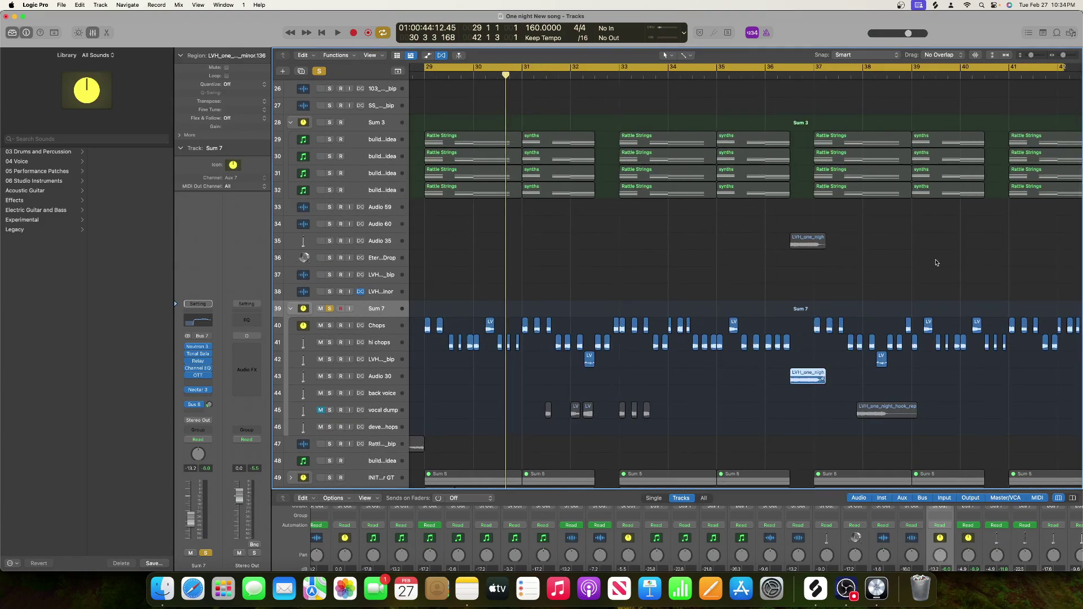
click(1074, 52)
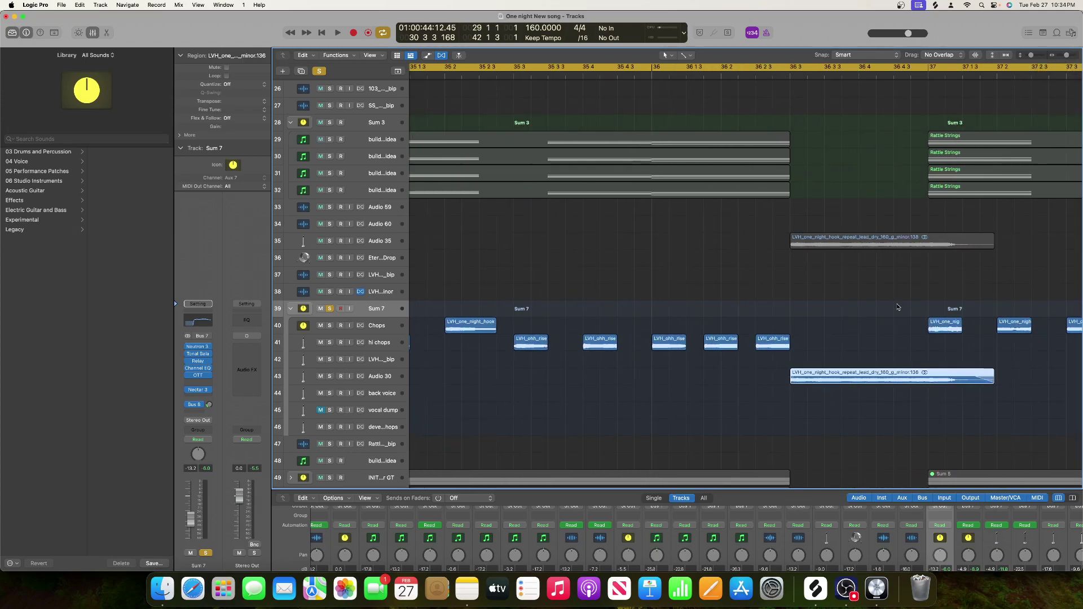
- Play the soloed Sum 7 vocals from bar 29, stop, and review the vocal regions from bar 34 onward
key(super+Left)
key(super+Left)
key(super+Left)
key(space)
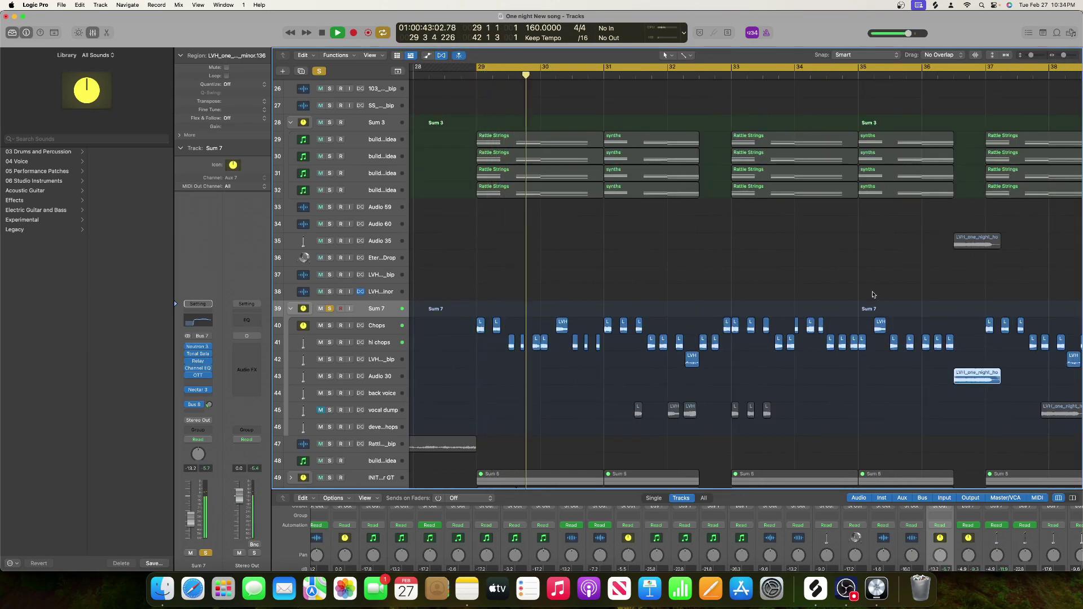
key(space)
scroll(869, 297, right, 15)
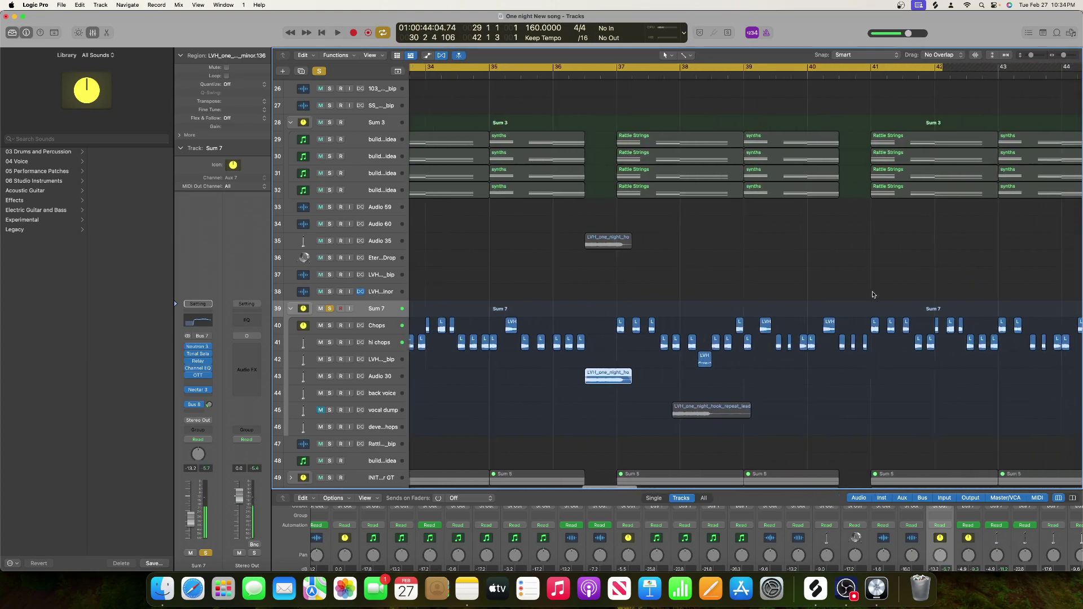
scroll(860, 299, right, 1)
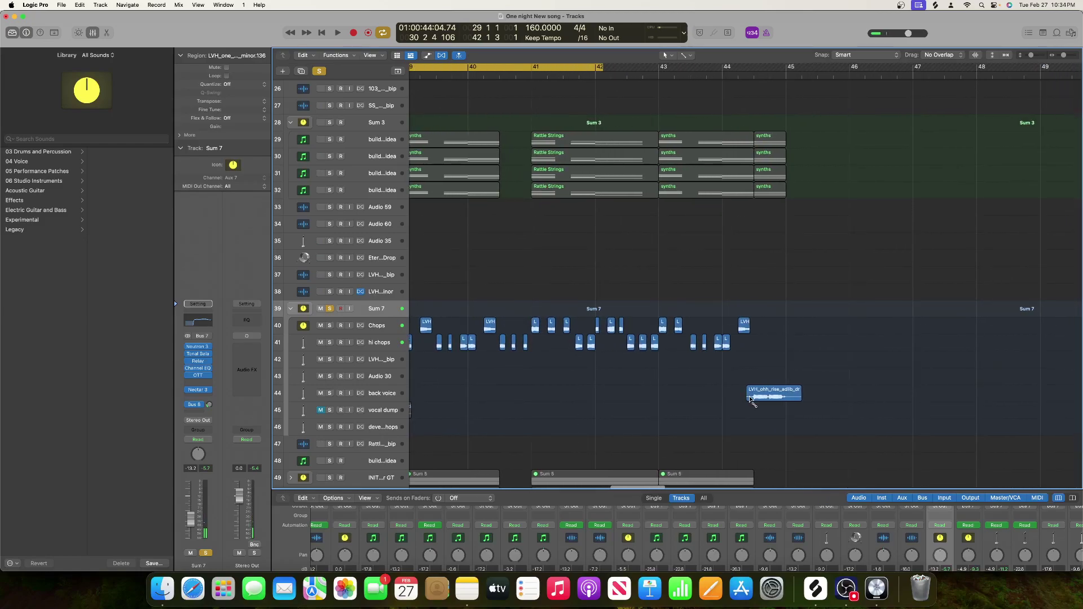
drag(750, 398, 738, 403)
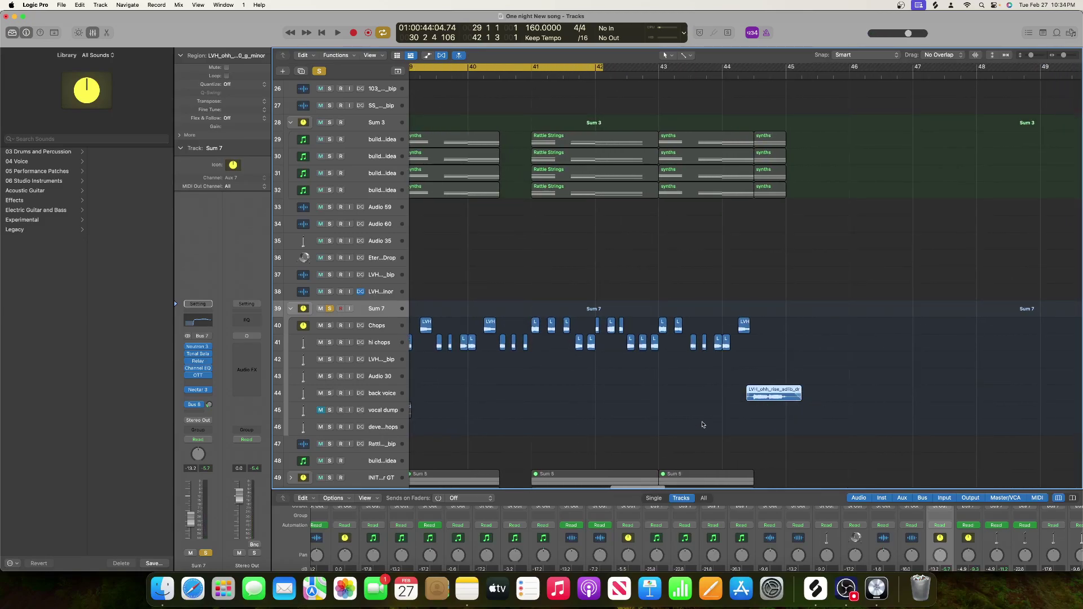
scroll(722, 421, left, 10)
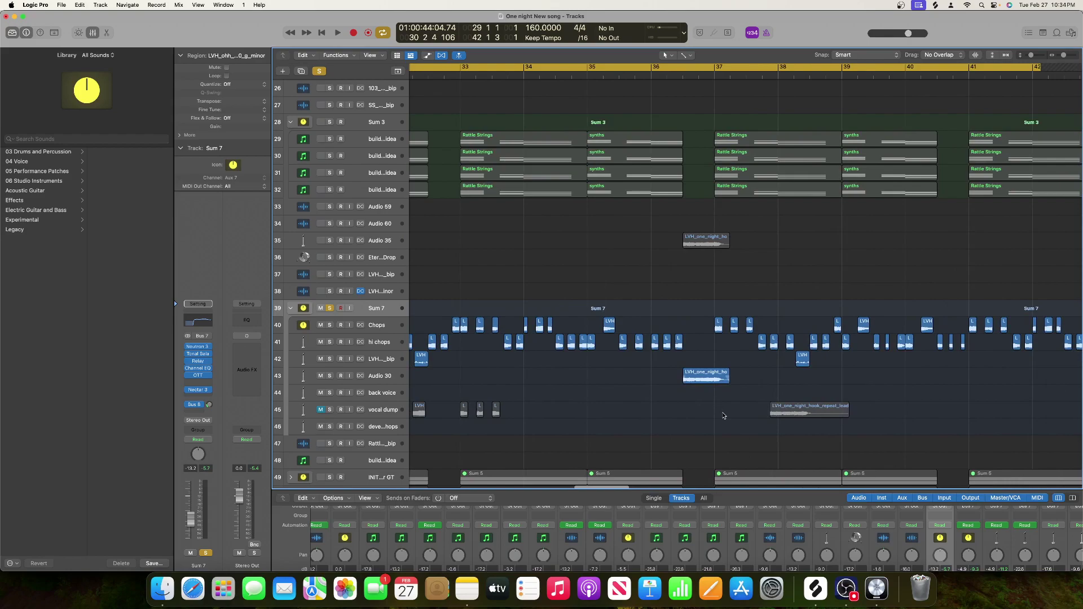
scroll(724, 416, left, 3)
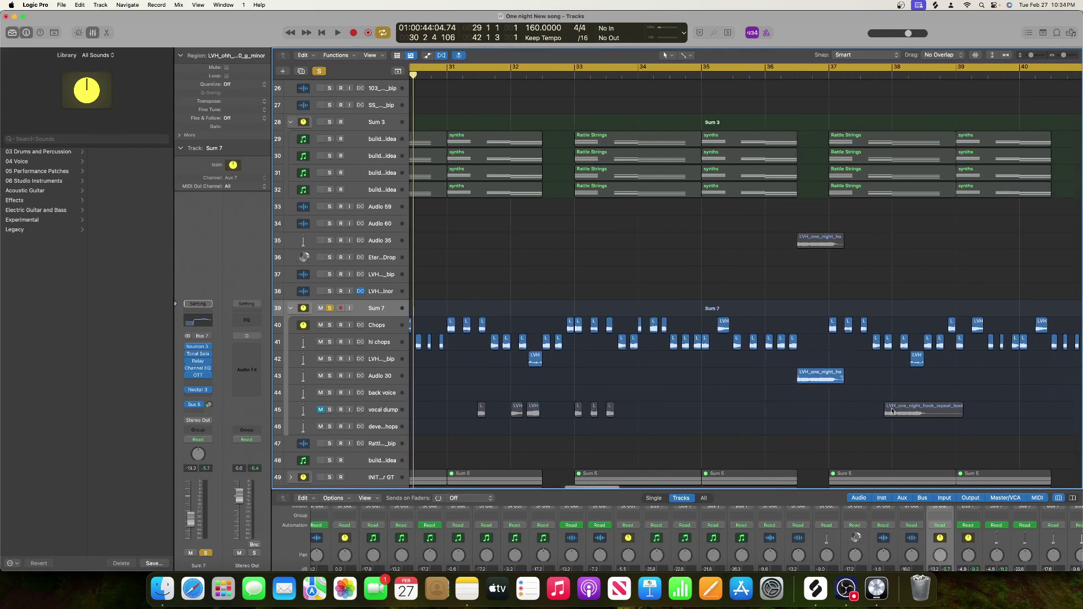
click(886, 417)
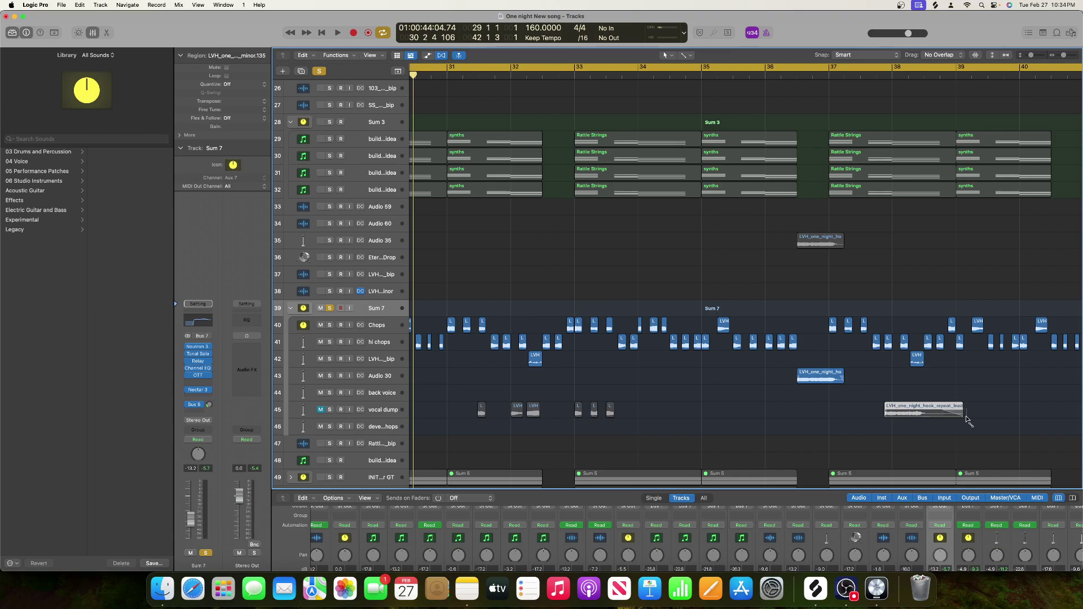
scroll(796, 397, left, 5)
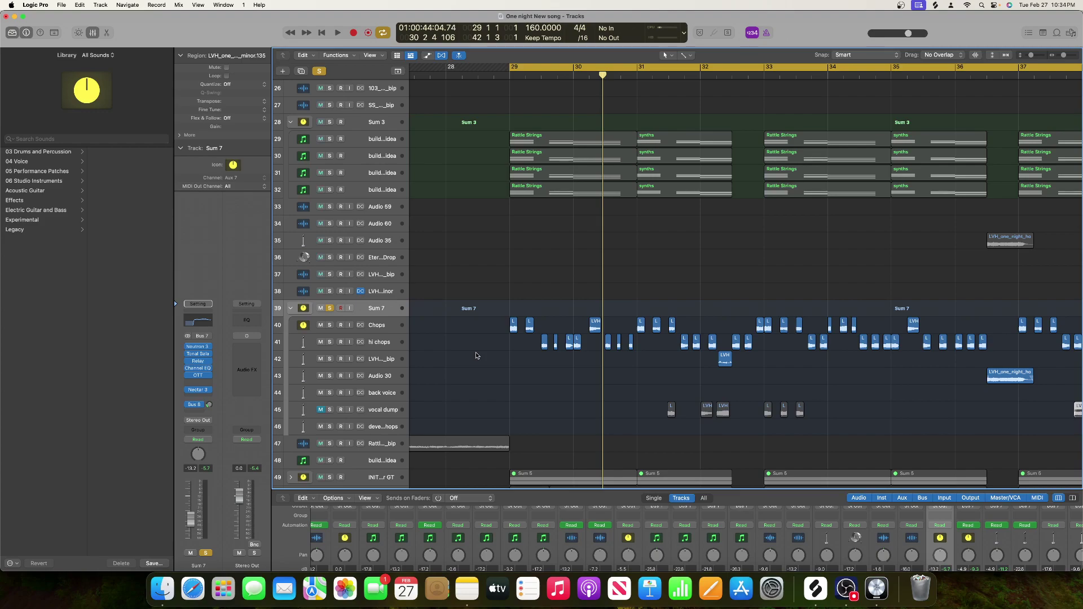
- Move the LVH_ohh_rise adlib track out of the Sum 7 stack to just above it, solo it and play it back
click(389, 359)
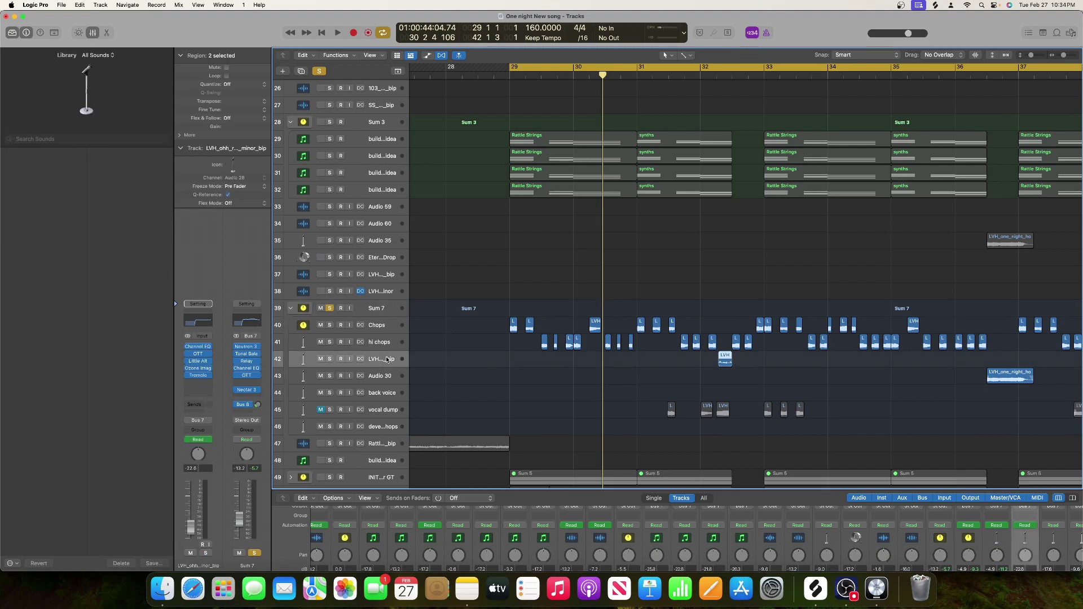
drag(379, 364, 331, 310)
key(space)
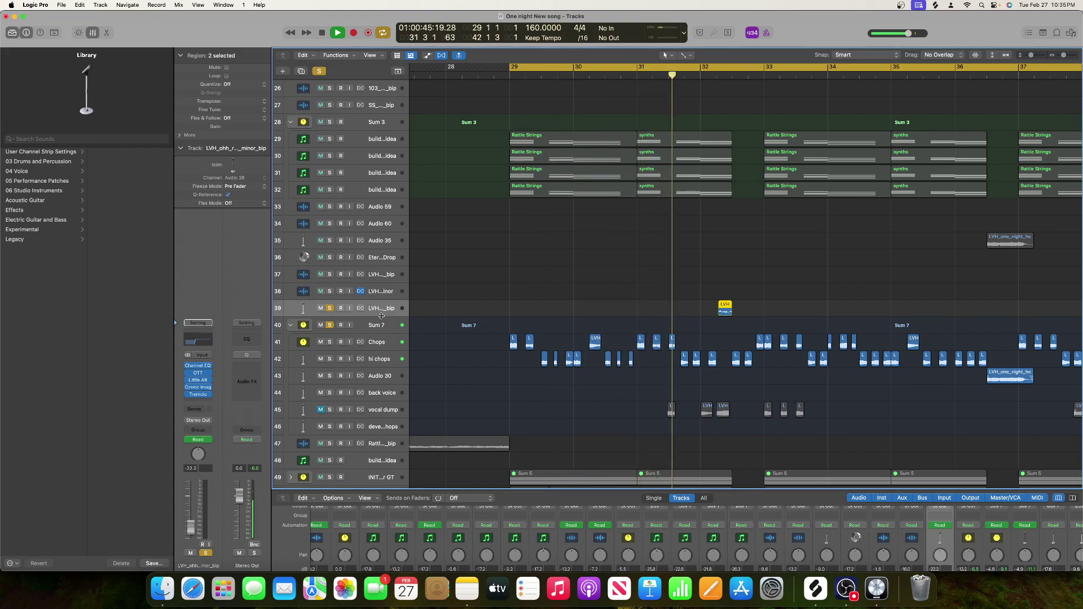
key(space)
- Insert Smooth Operator after the tremolo on the ohh rise adlib track
click(197, 399)
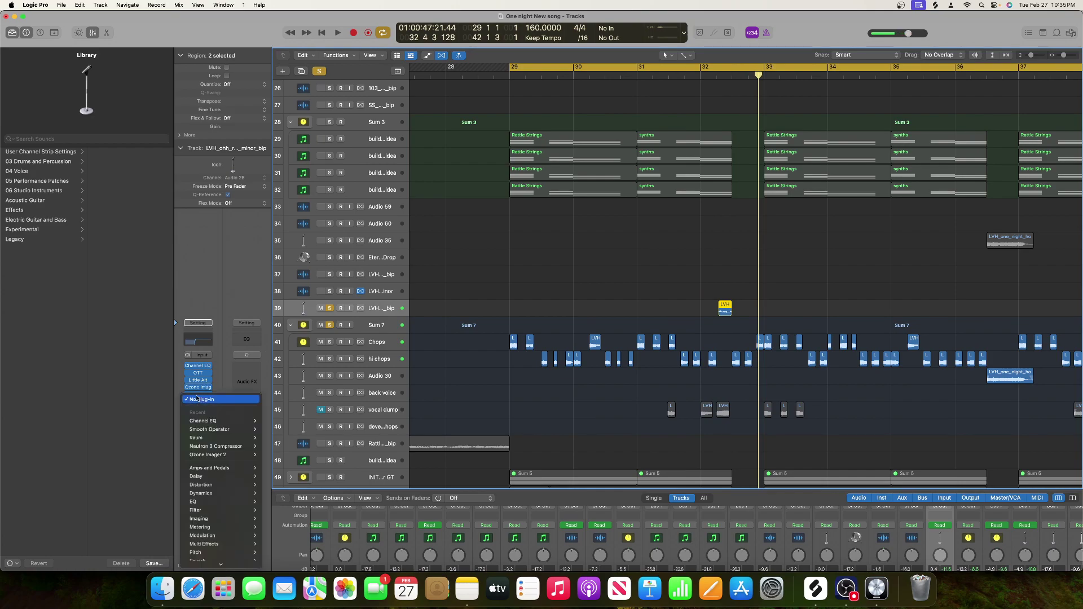
mouse_move(225, 429)
click(273, 435)
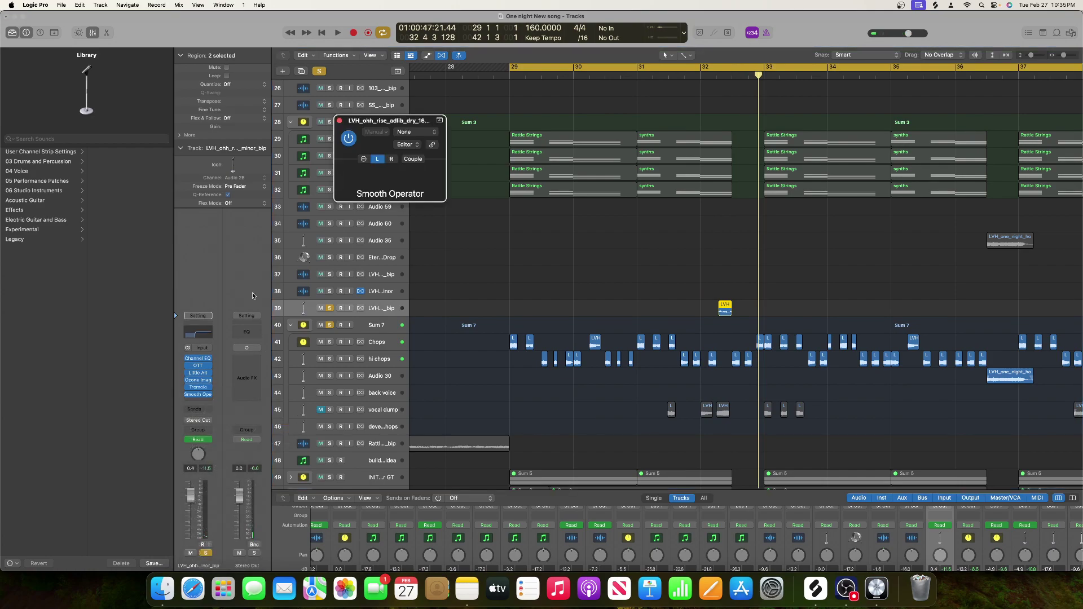
- Lower the low end, upper mids and high end of the Smooth Operator curve while the adlib plays
key(space)
drag(354, 239, 355, 282)
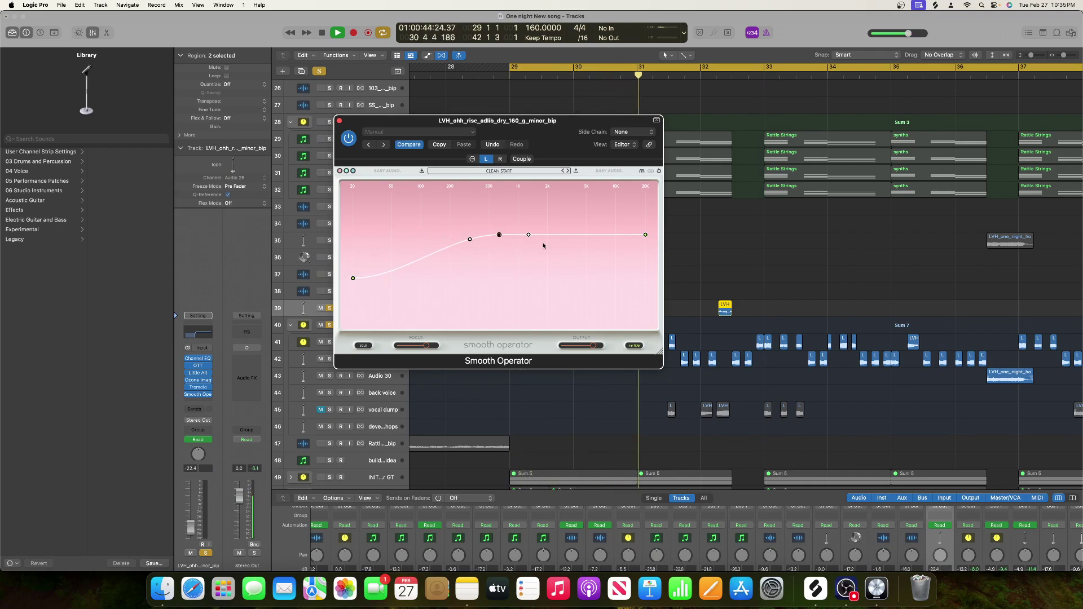
drag(529, 235, 532, 248)
drag(646, 236, 646, 271)
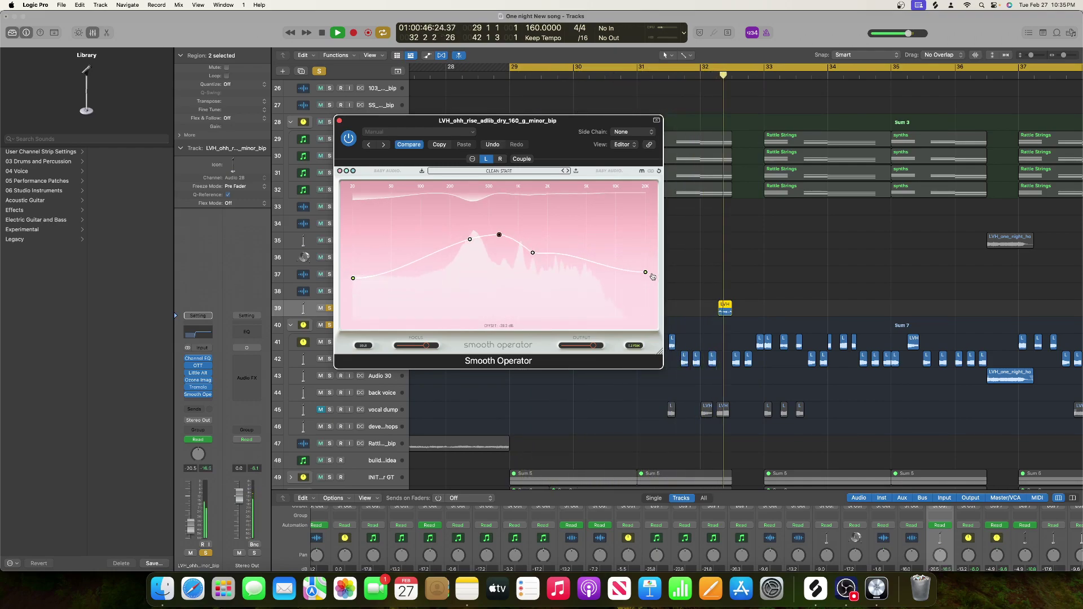
key(space)
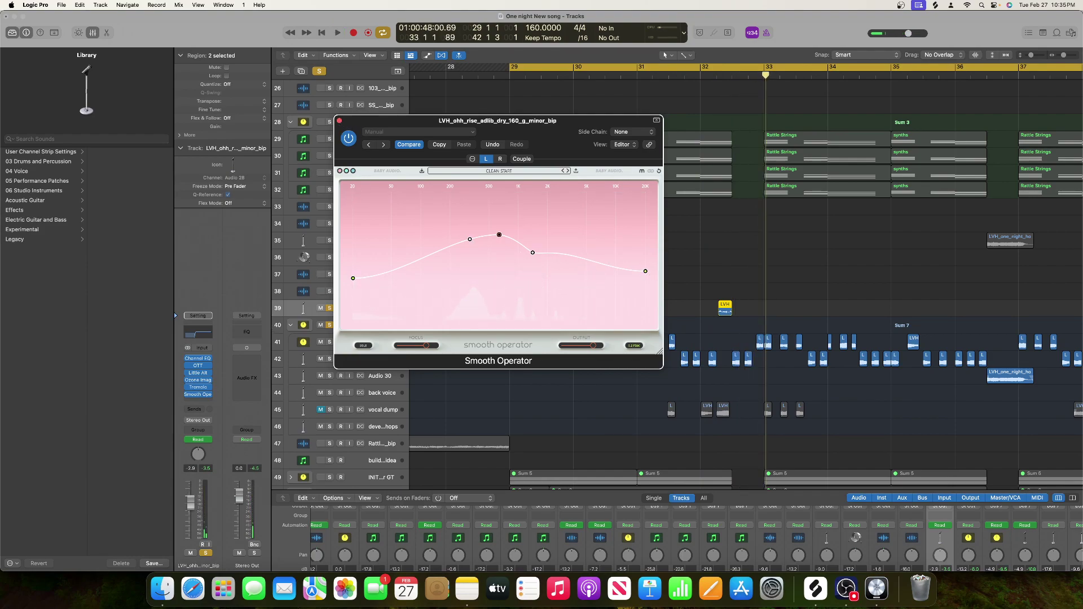
drag(191, 503, 190, 504)
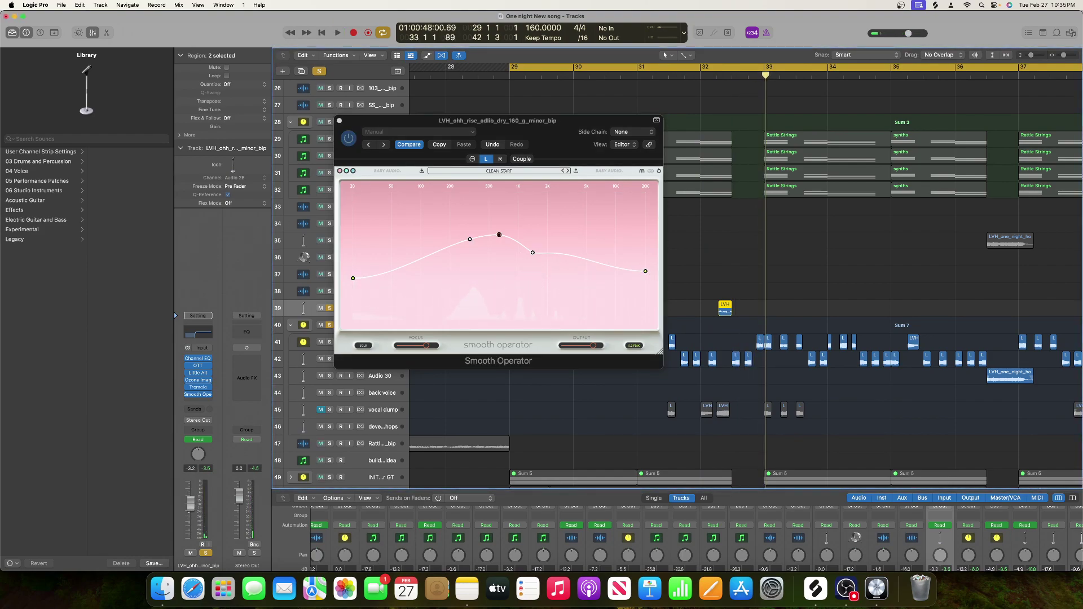
- Replace Smooth Operator with Neutron 3 Compressor, setting threshold to about -15.7 dB, attack 6.1, release 15.2 and ratio 3.3:1
click(210, 395)
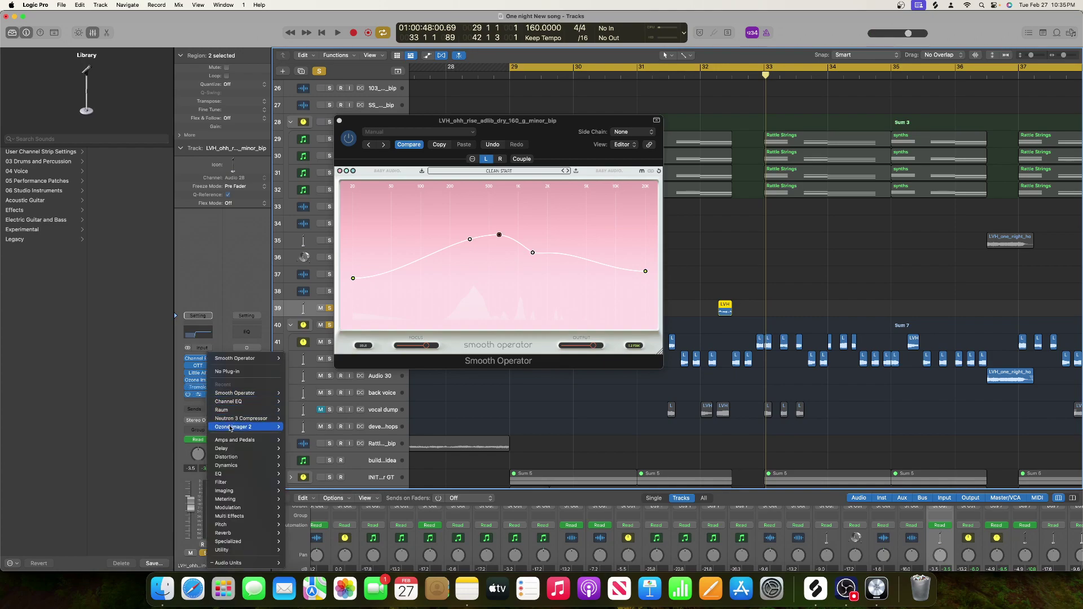
click(295, 419)
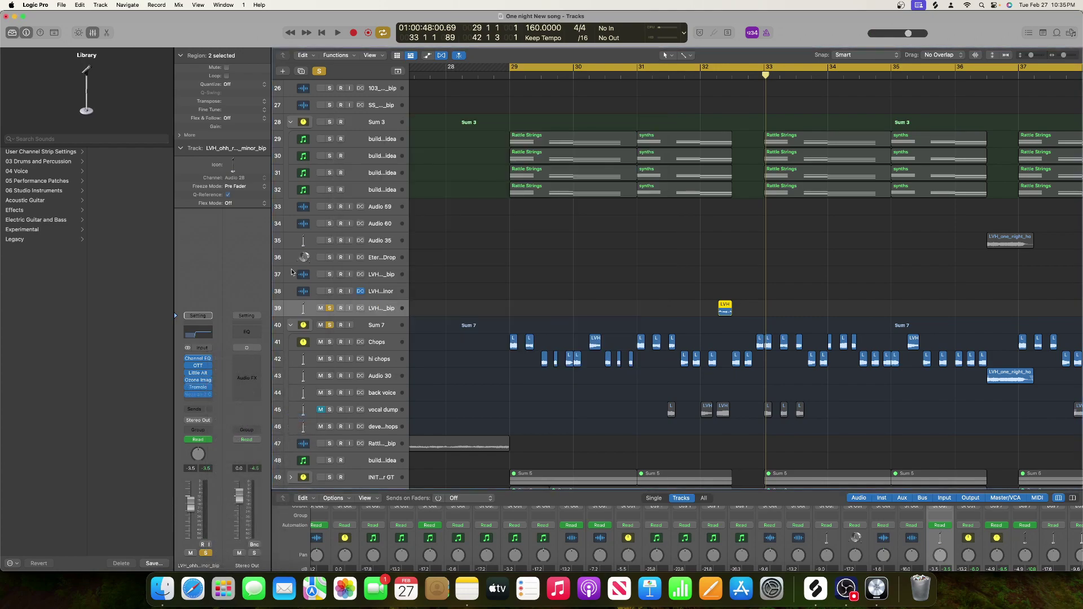
key(space)
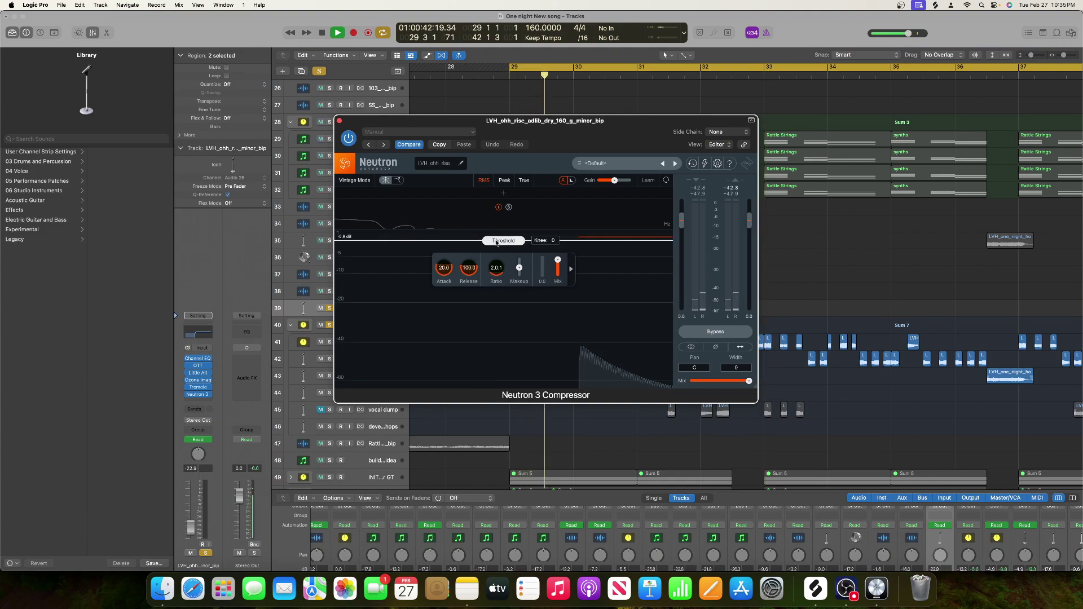
drag(505, 225, 509, 318)
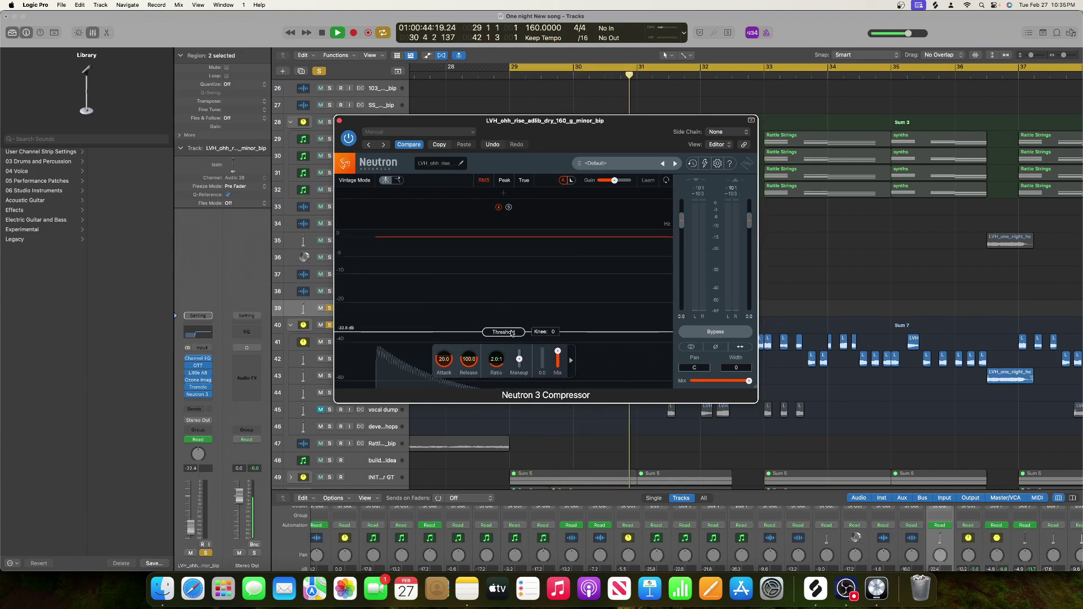
drag(499, 332, 496, 290)
key(space)
drag(441, 327, 441, 337)
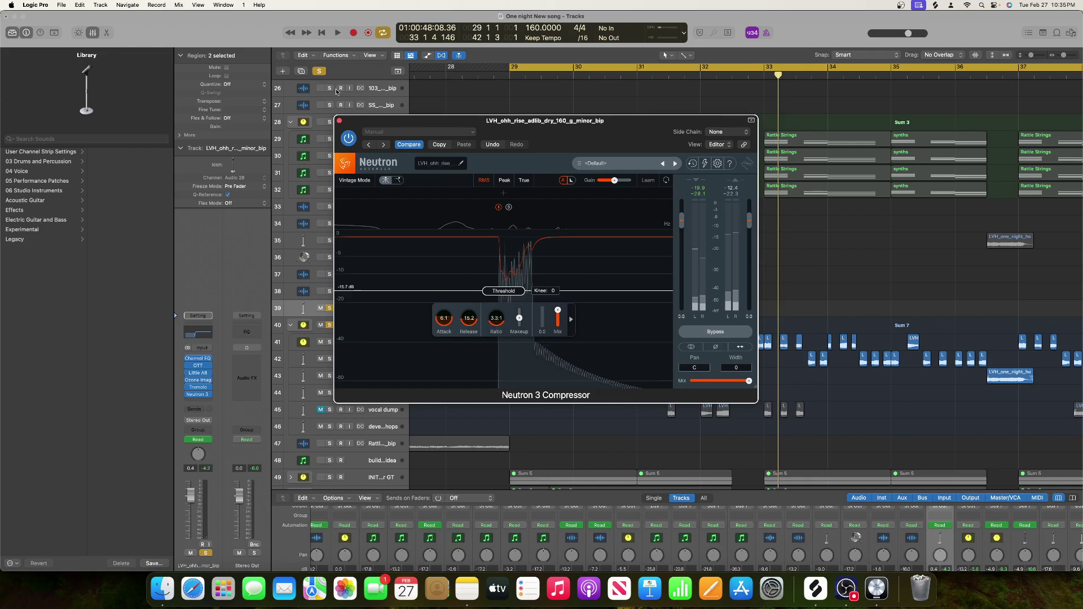
- Audition the compressed ohh rise adlib and close the compressor window
key(space)
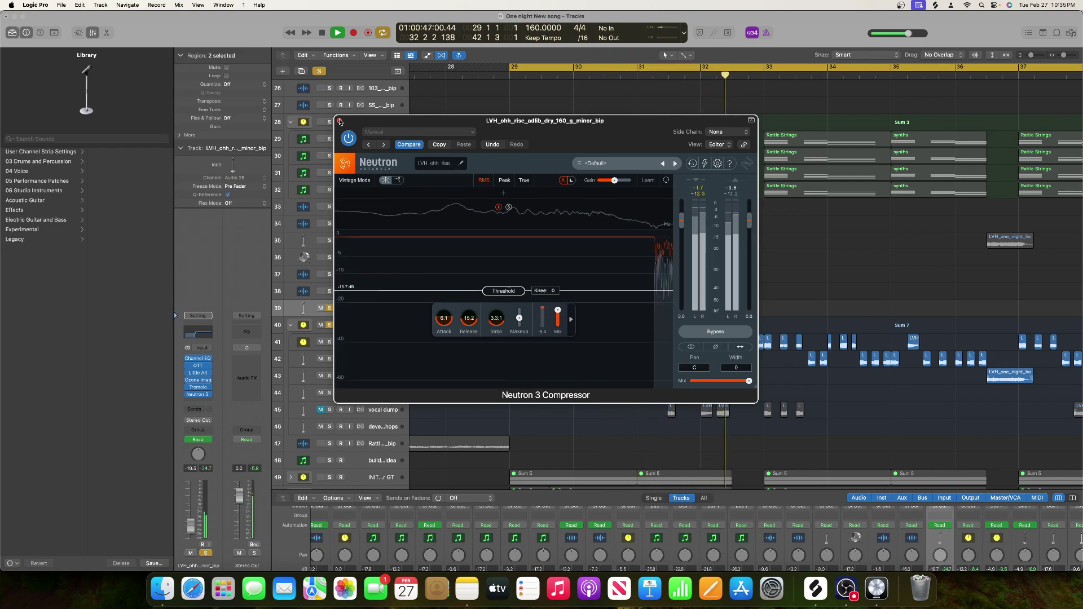
key(space)
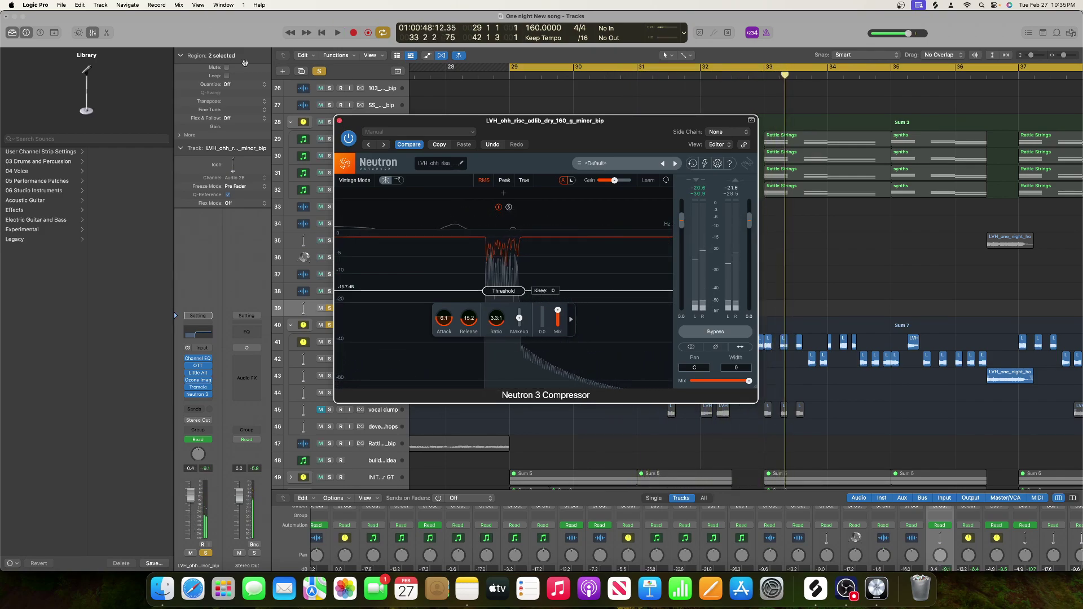
click(339, 120)
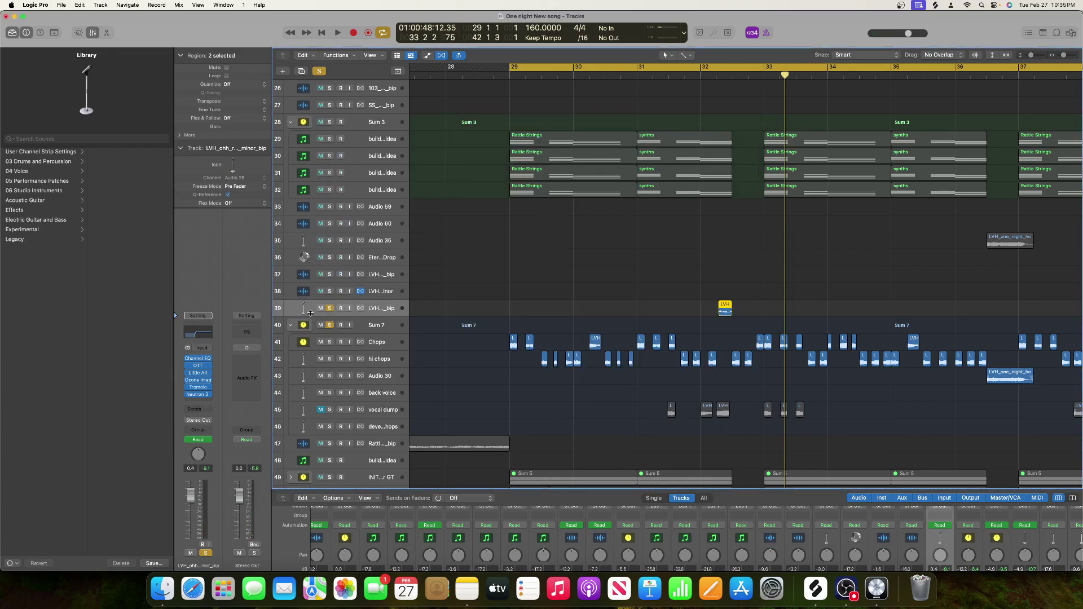
- Clear all track solos and play the looped section to hear the adlib in the full mix
click(320, 74)
key(space)
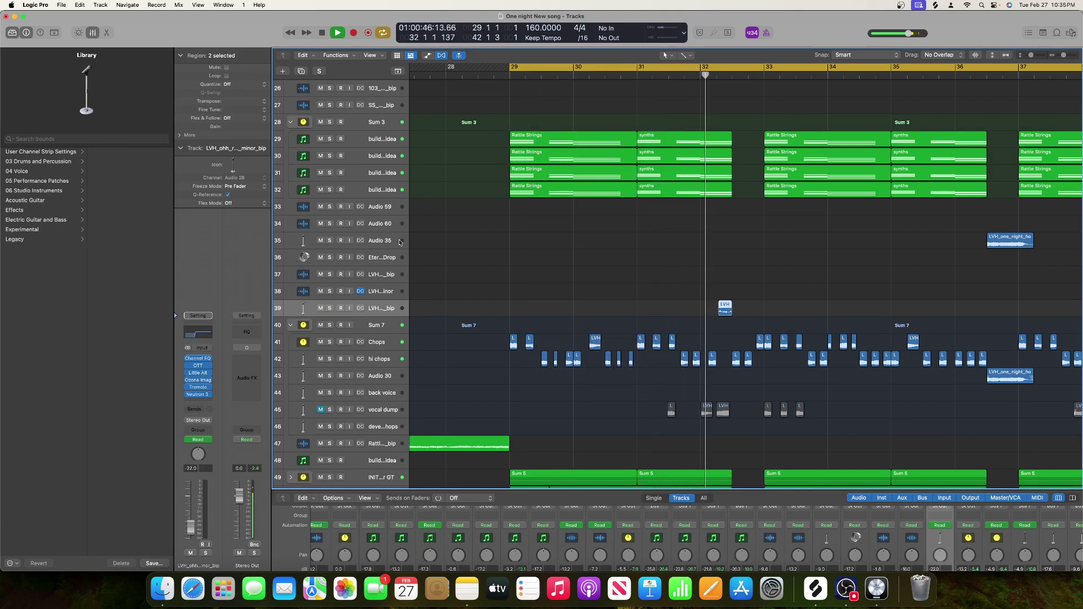
scroll(399, 243, down, 5)
scroll(399, 242, right, 2)
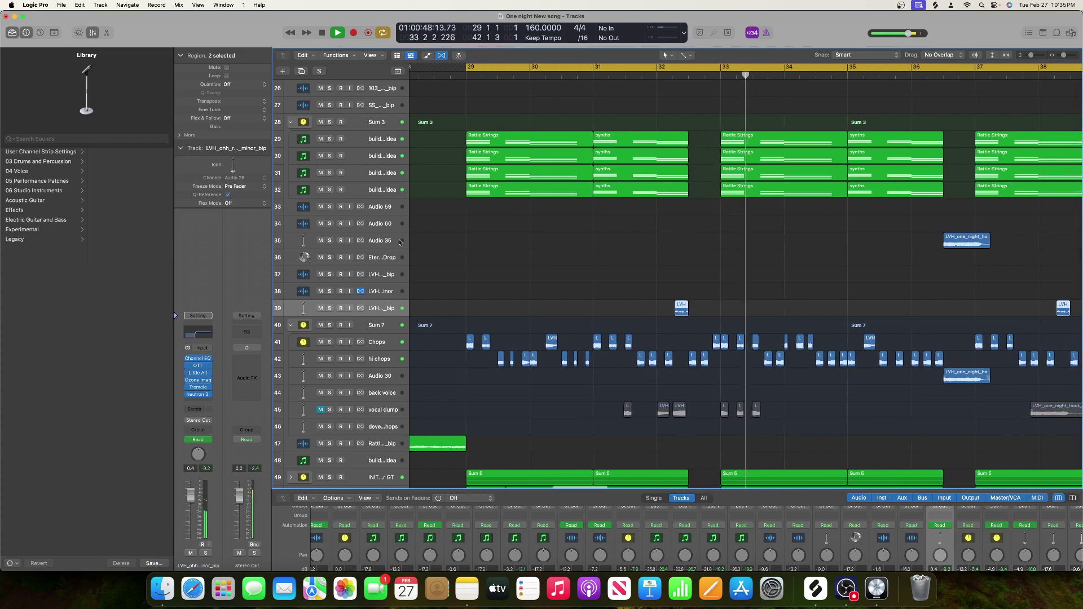
scroll(361, 282, down, 9)
scroll(362, 283, left, 1)
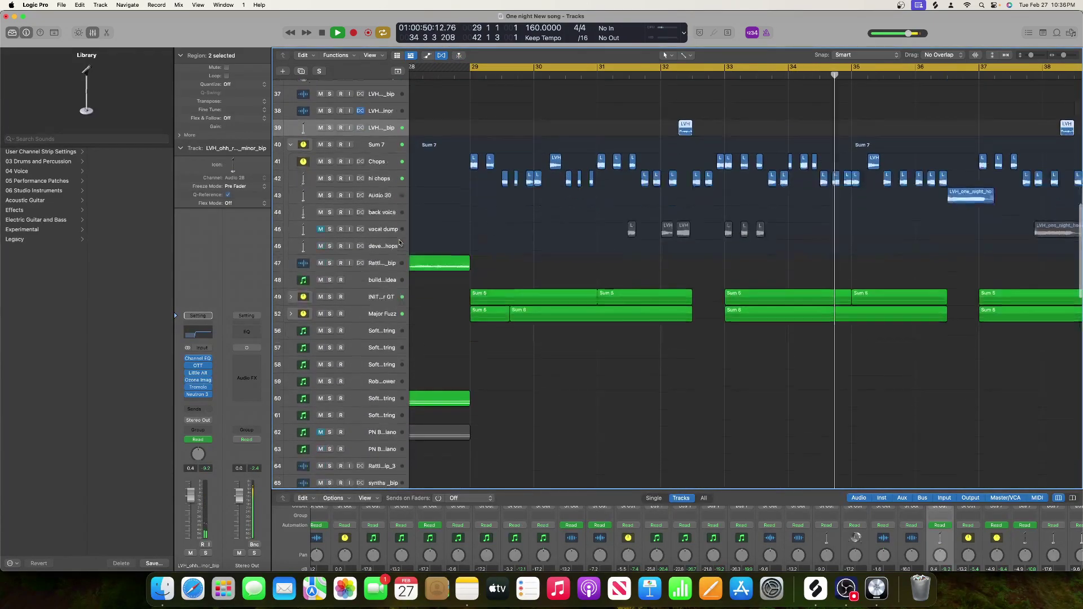
key(space)
- Solo and select the INIT GT stack on track 49, play it back and raise its volume slightly
click(329, 248)
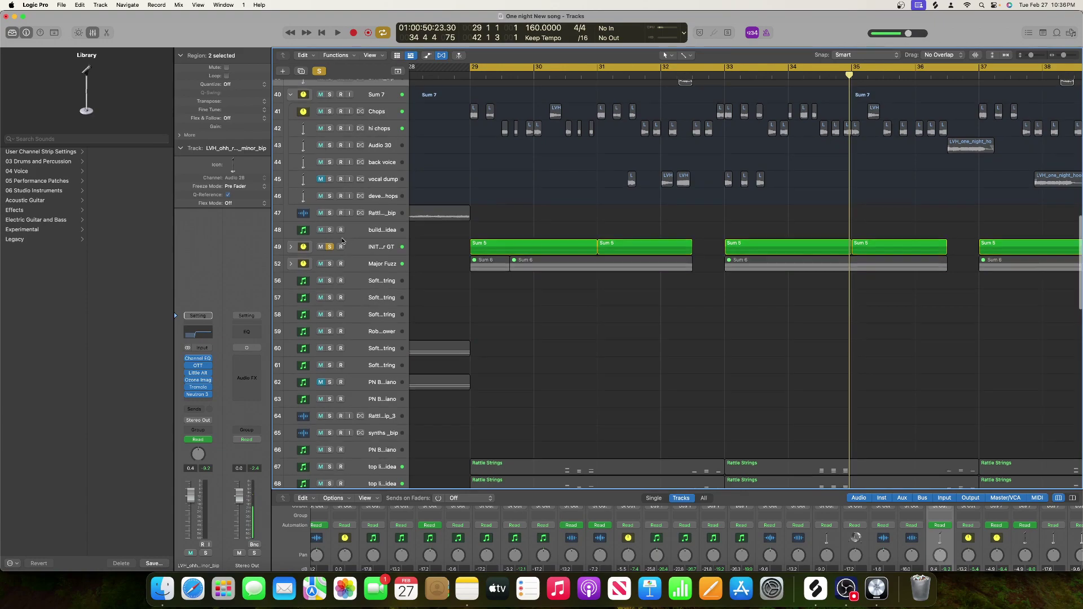
key(space)
scroll(351, 261, up, 1)
key(space)
click(351, 260)
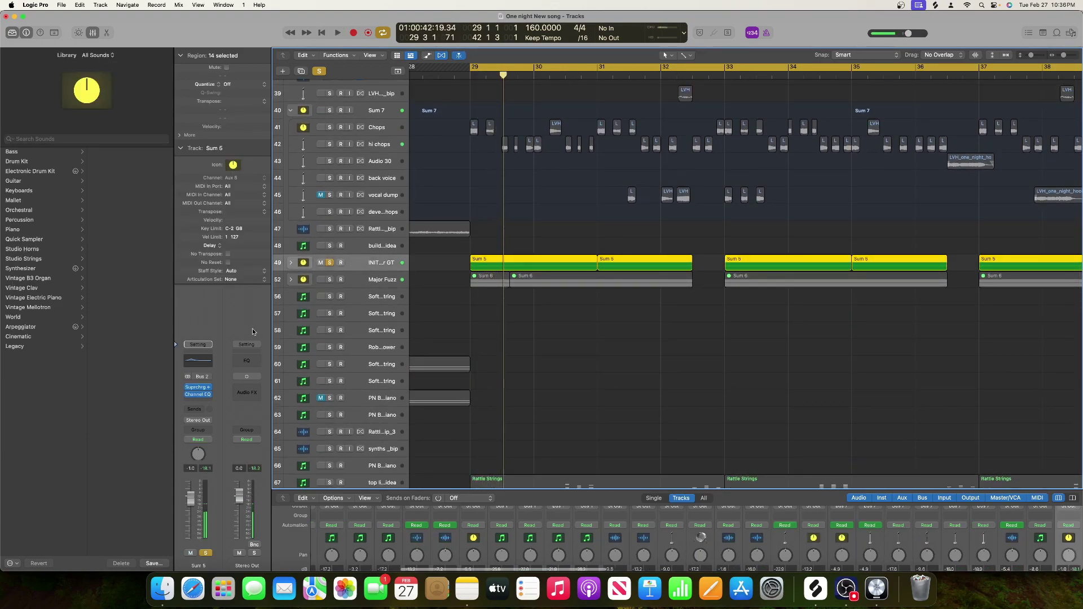
key(space)
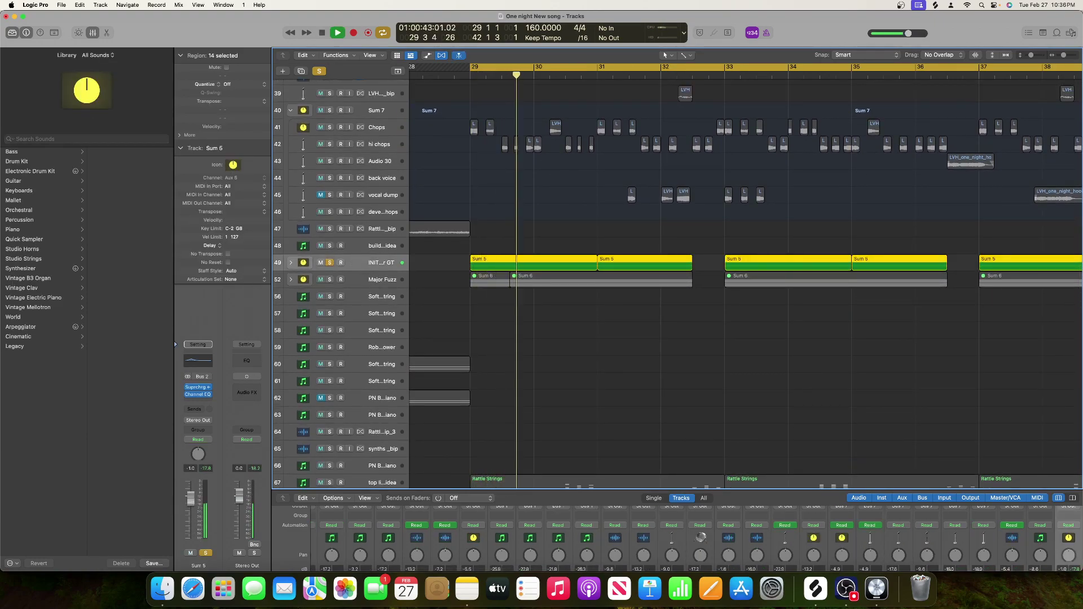
key(space)
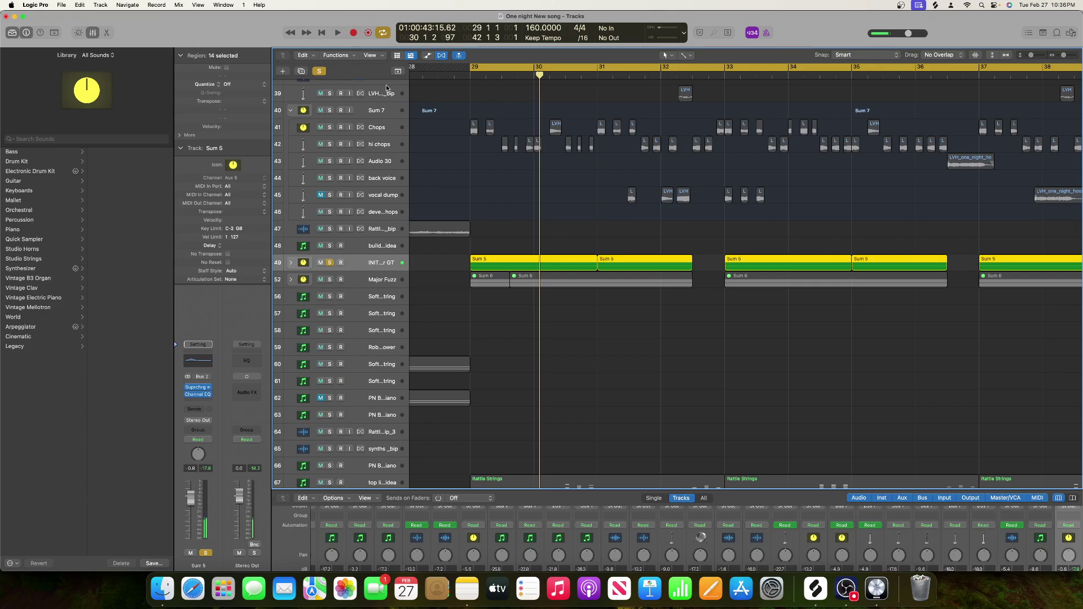
- Clear the solo and play the INIT GT stack within the full mix
click(320, 71)
key(space)
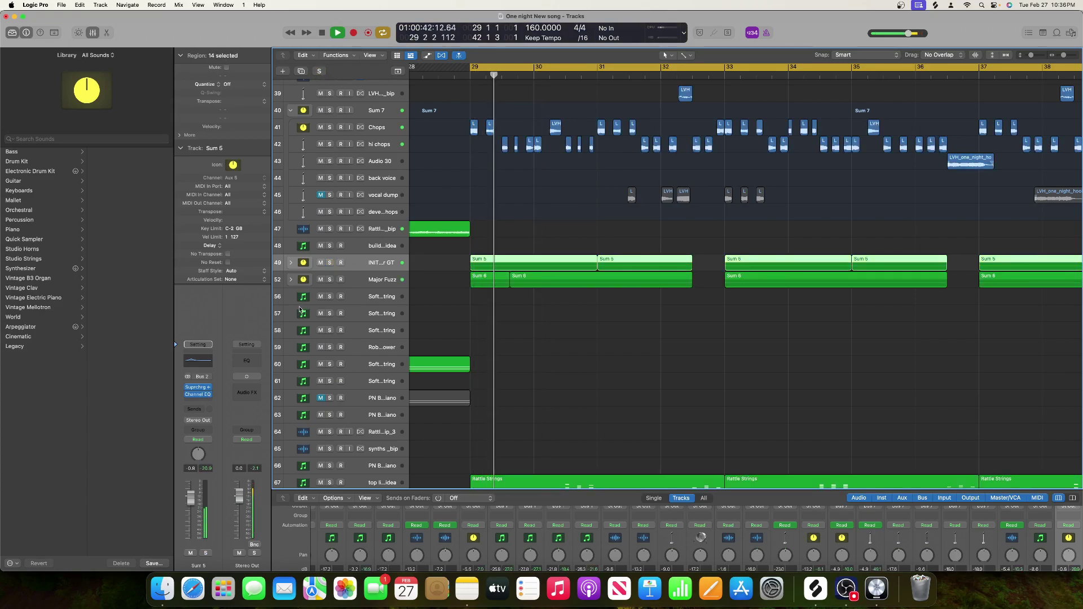
key(space)
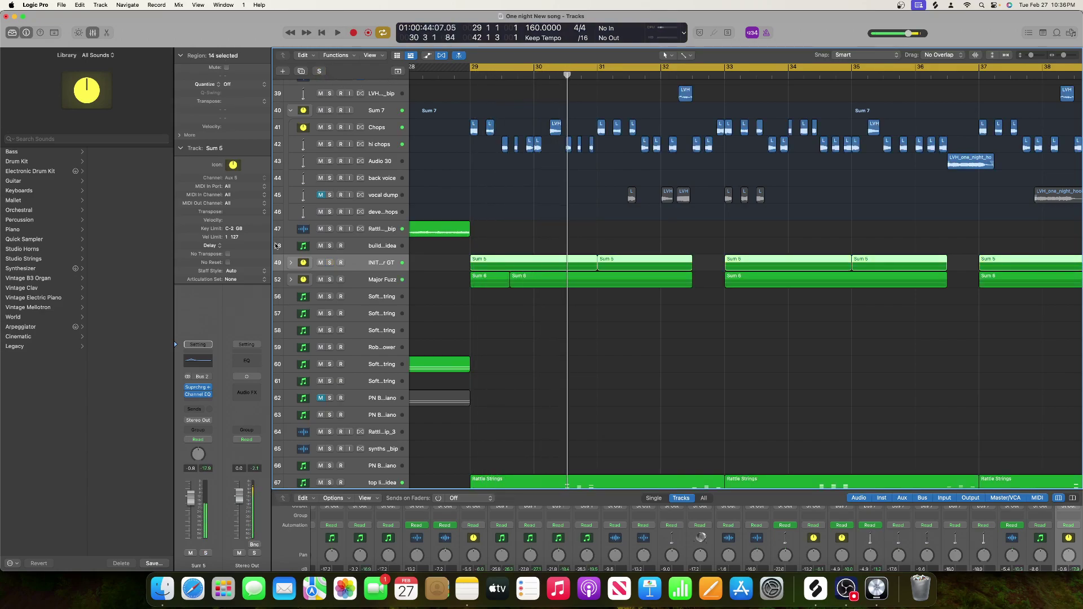
- Solo the INIT GT stack again and listen to it on its own
click(331, 263)
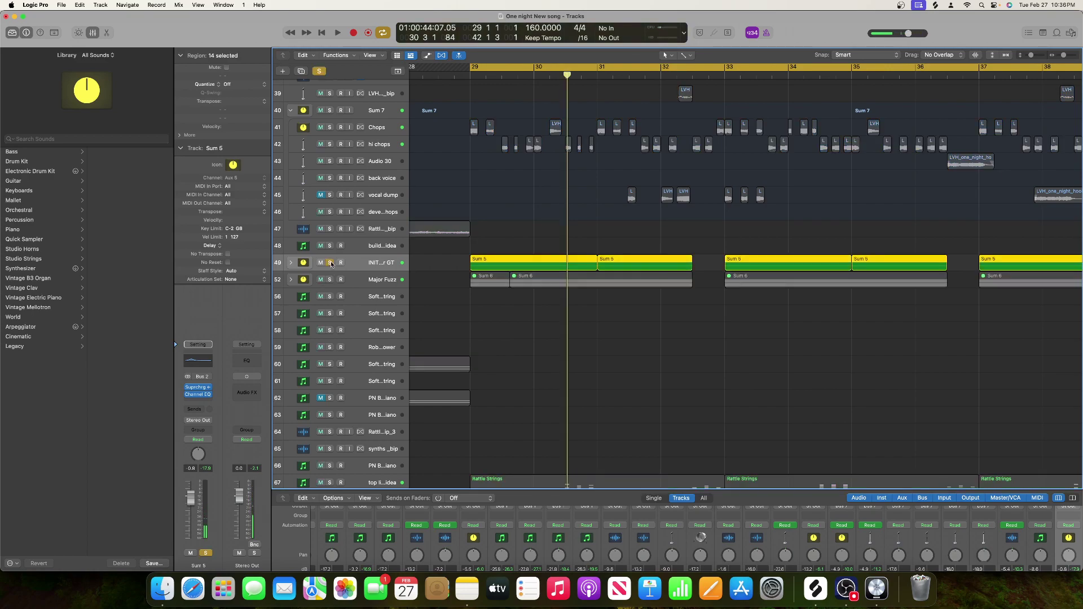
key(space)
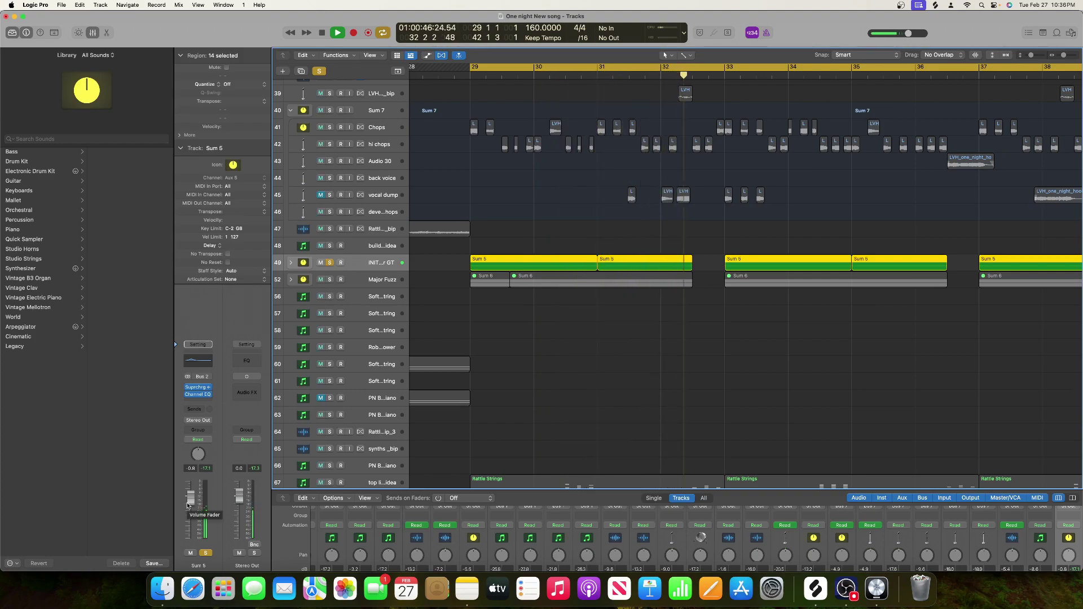
key(space)
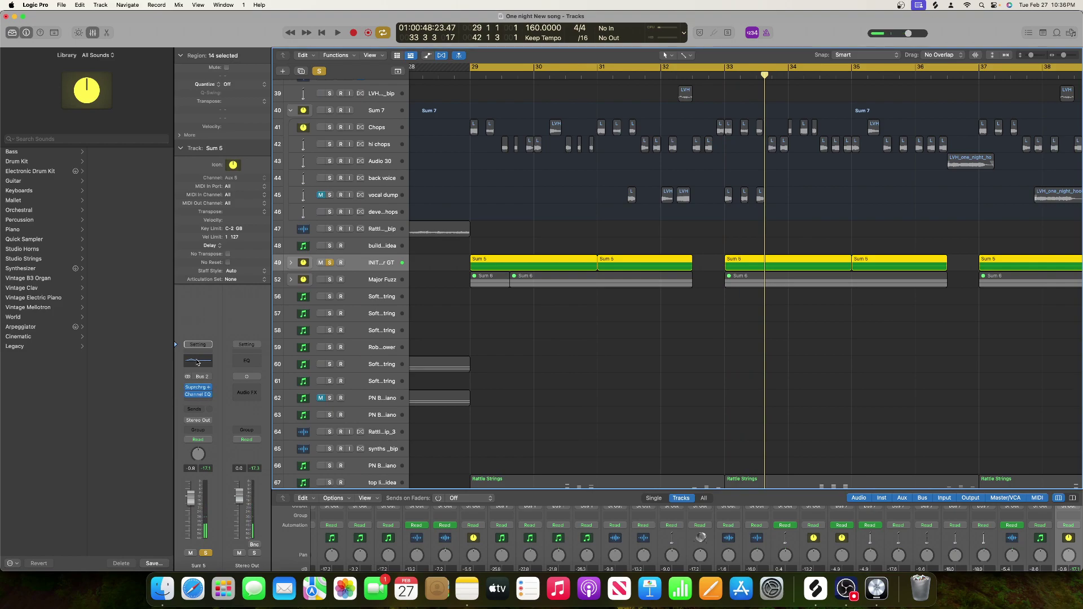
- Enable the low-cut band in the INIT GT stack's Channel EQ during playback, set to about 30 Hz with a steeper slope
click(198, 363)
key(space)
click(364, 278)
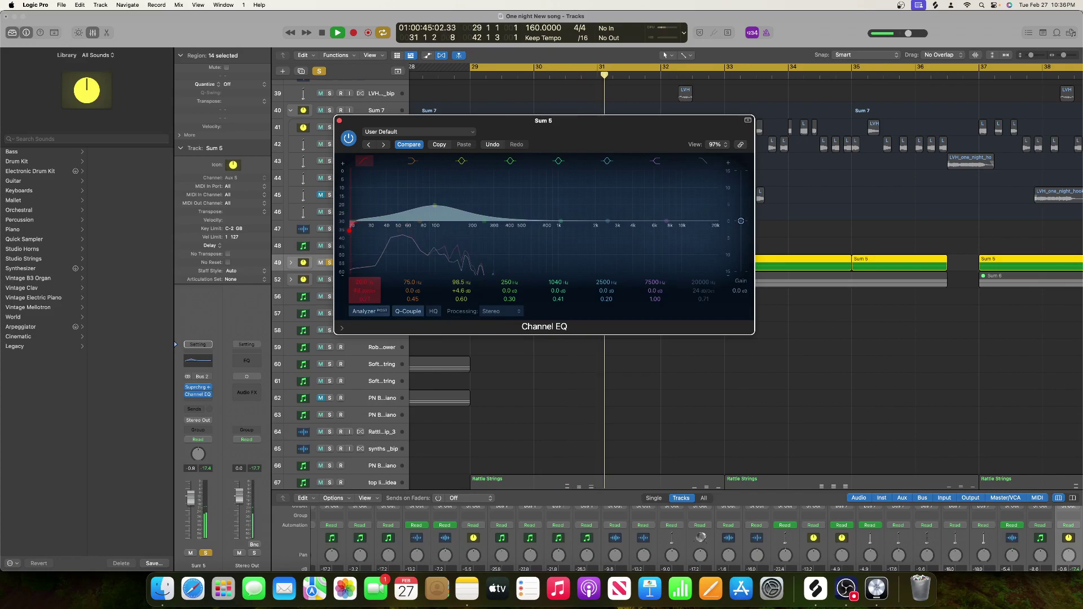
drag(364, 282, 347, 174)
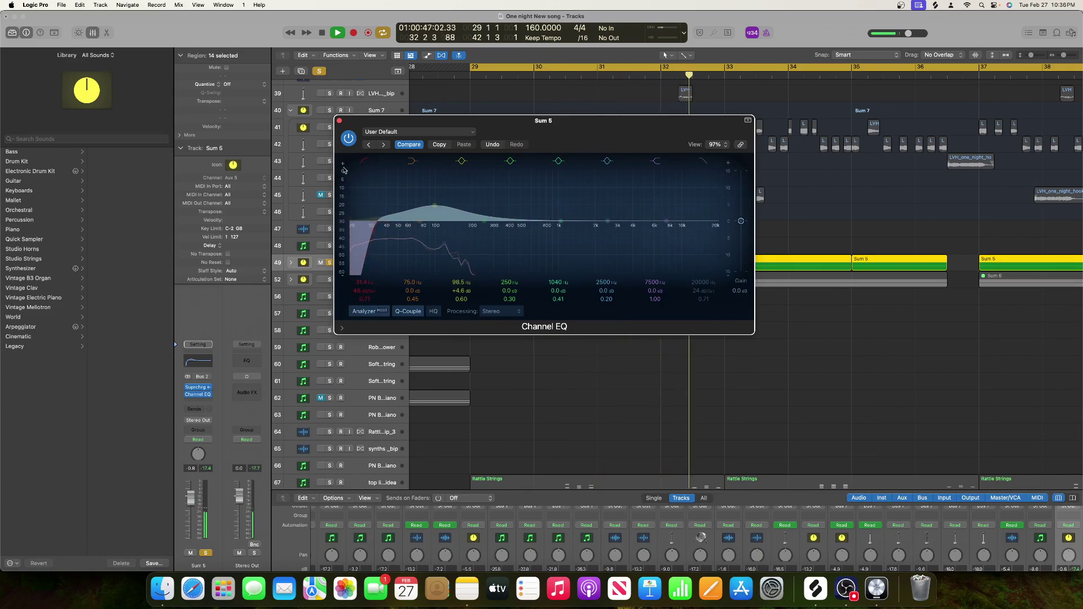
key(space)
mouse_move(339, 123)
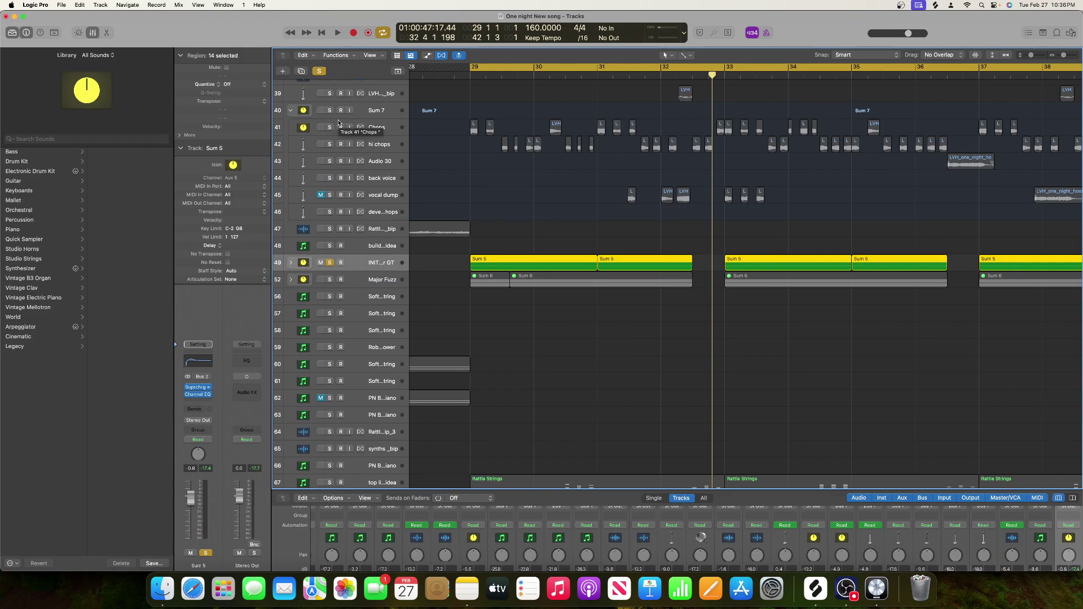
- Free an insert slot between Supercharger GT and Channel EQ on the INIT GT stack and browse the available plug-ins
scroll(484, 164, down, 10)
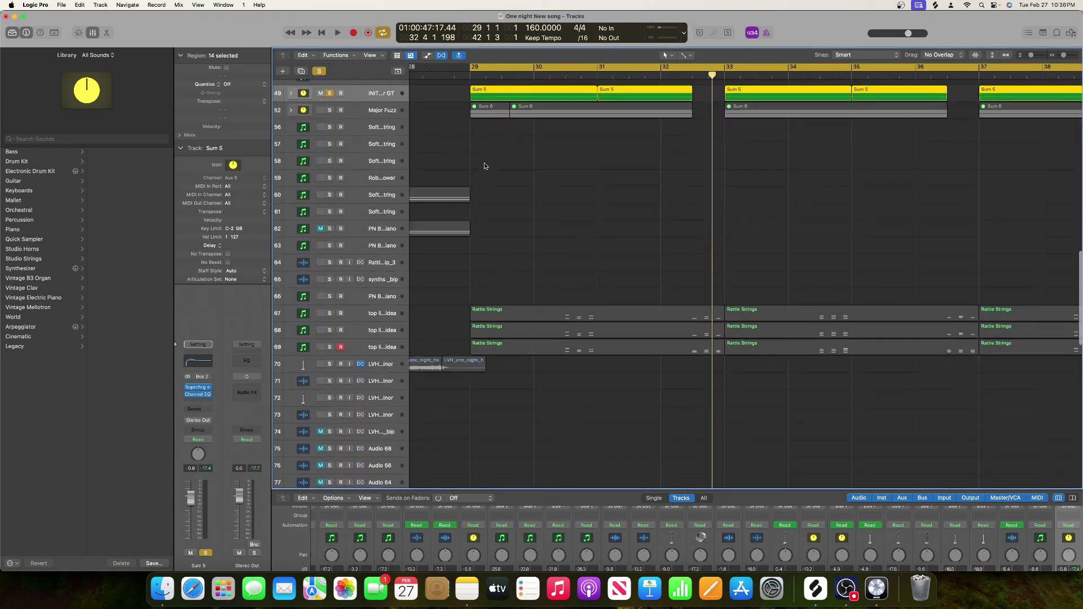
scroll(482, 168, up, 2)
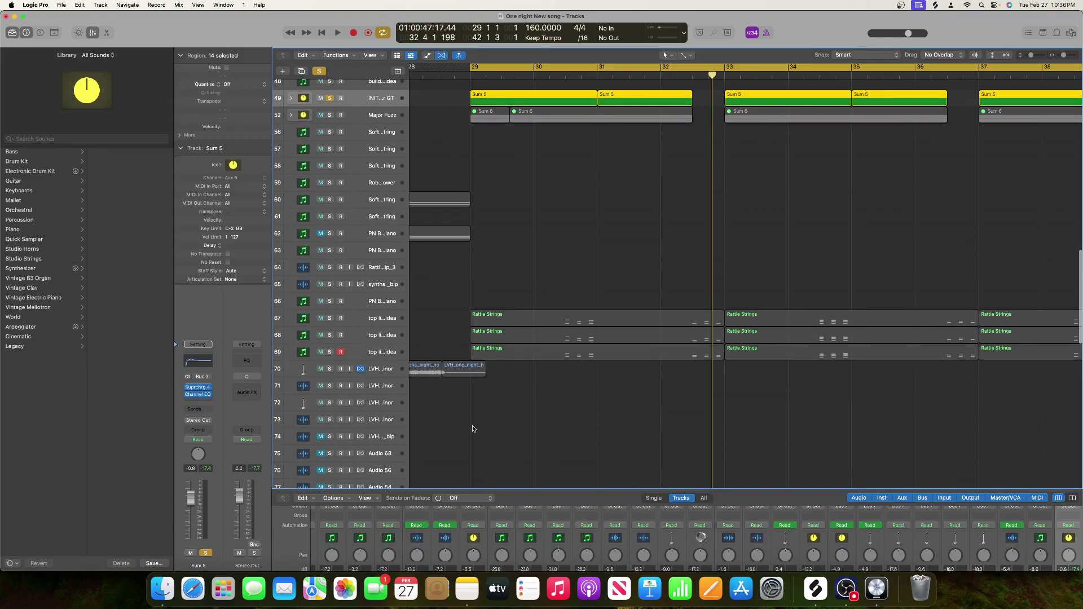
scroll(471, 430, up, 5)
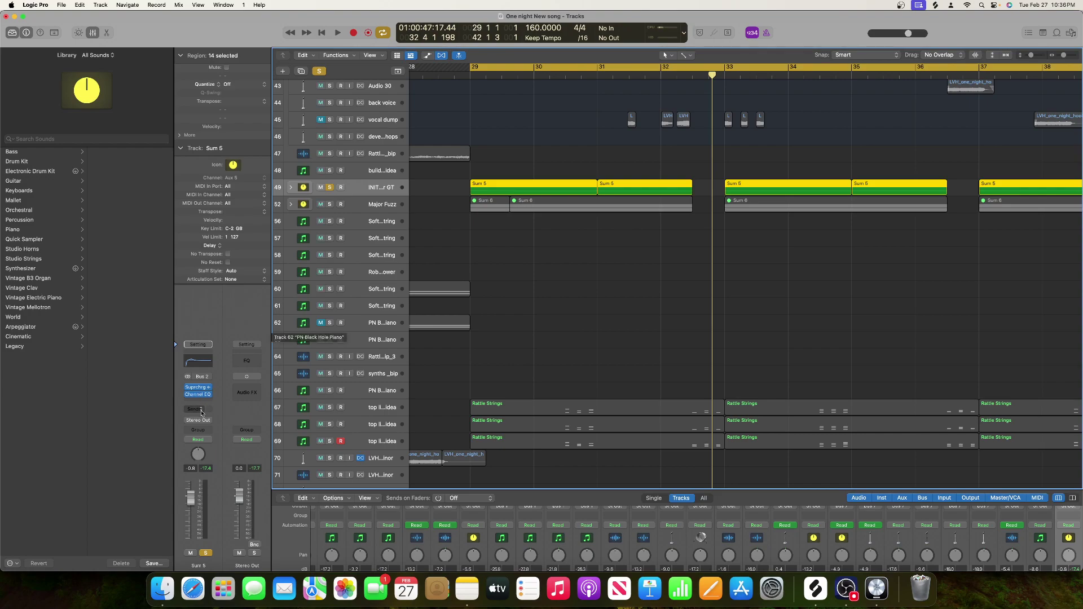
drag(201, 401, 205, 388)
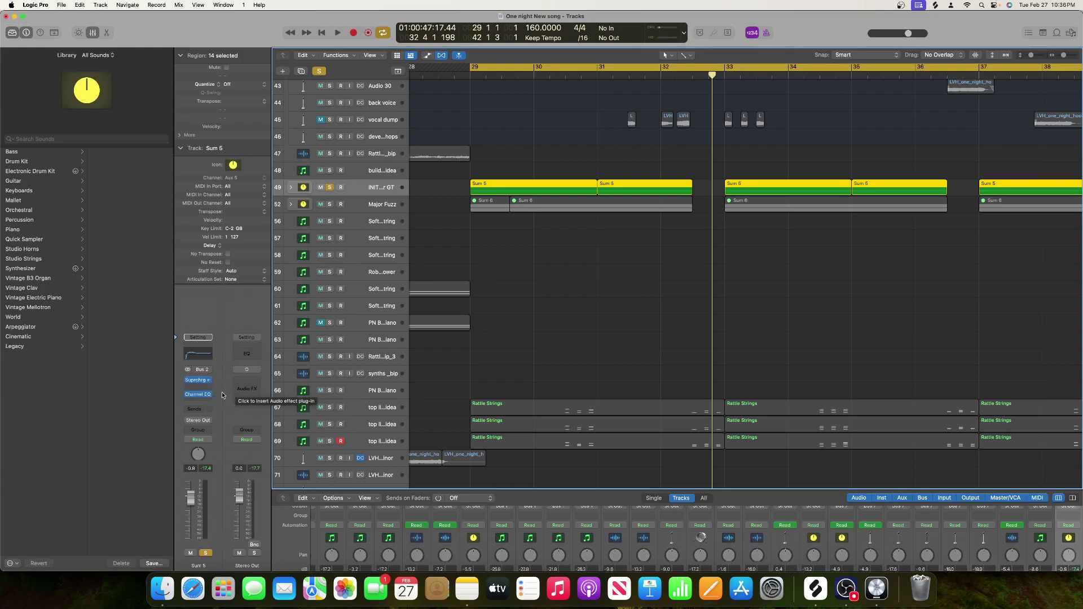
click(199, 388)
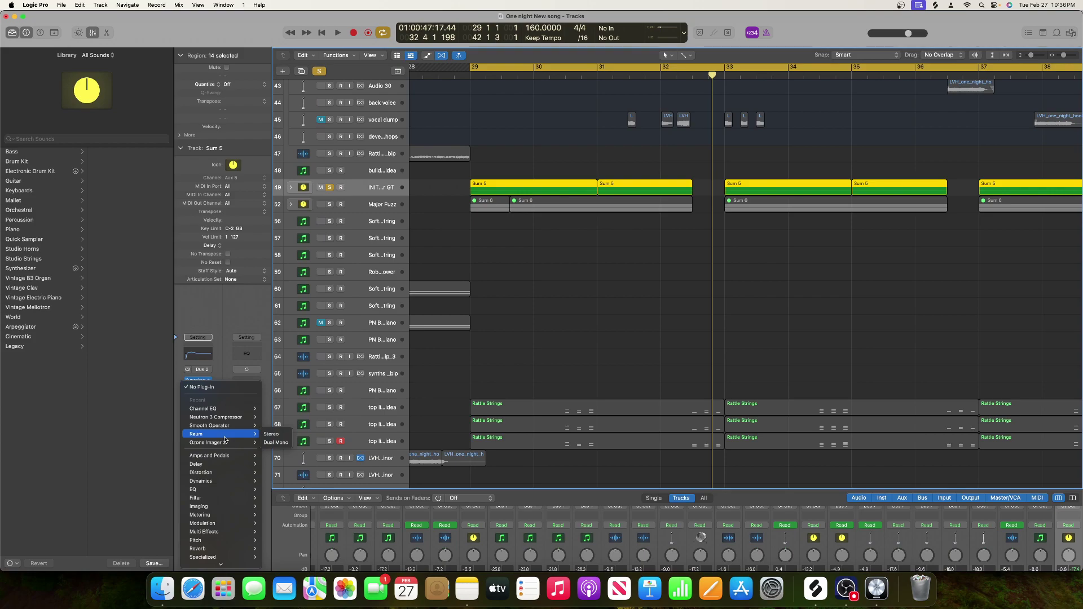
click(262, 446)
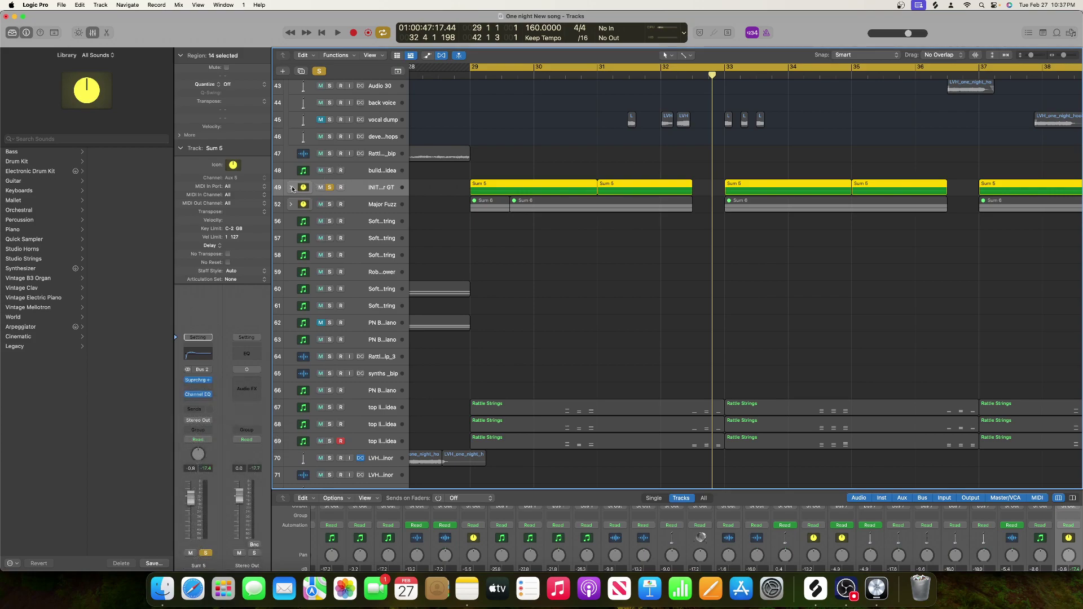
- Expand the INIT GT stack to show its two synth tracks and reselect the stack's main track
click(292, 187)
click(357, 209)
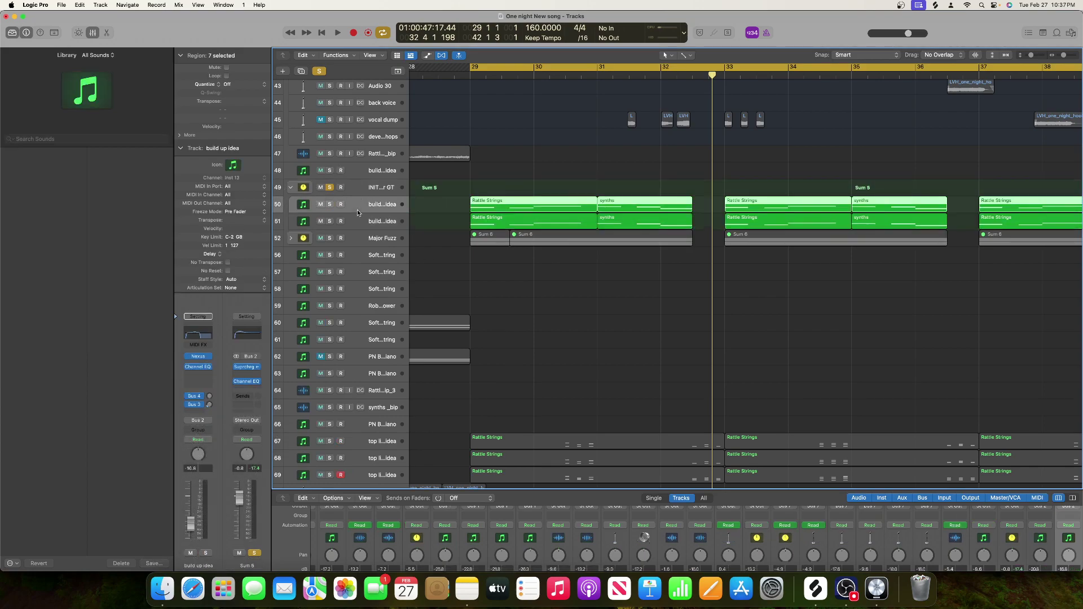
click(350, 192)
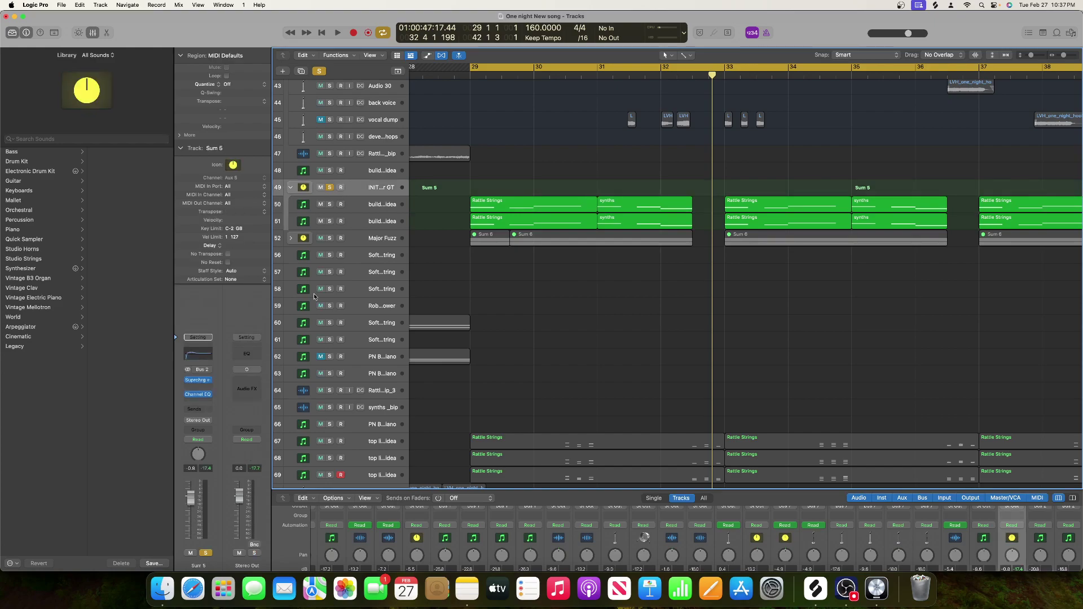
- Insert the Dada Life Sausage Fattener in the free slot between Supercharger GT and Channel EQ on the INIT GT stack
click(201, 389)
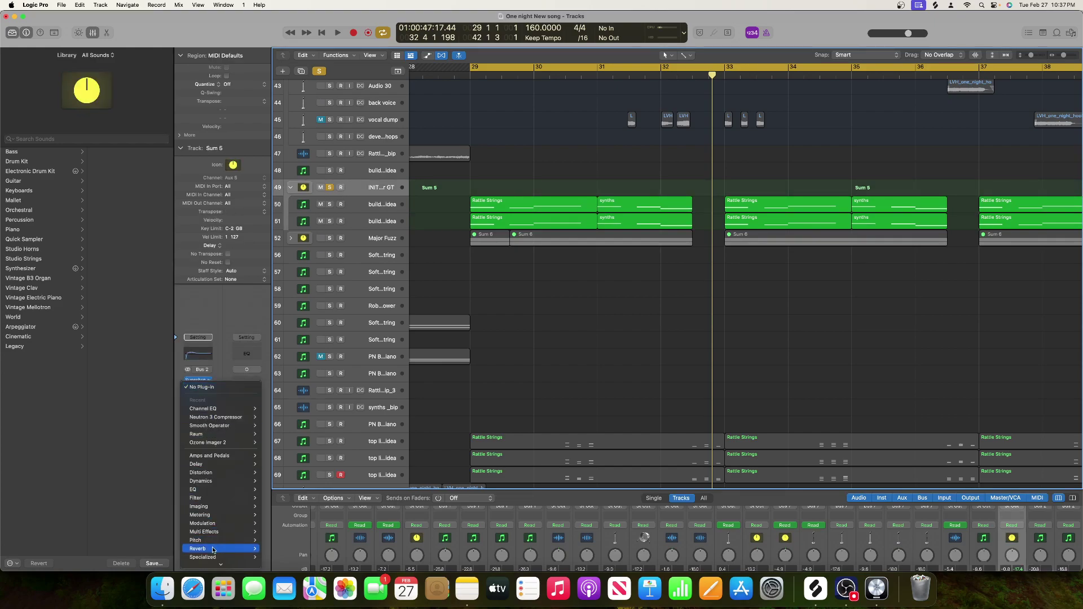
mouse_move(220, 563)
mouse_move(276, 549)
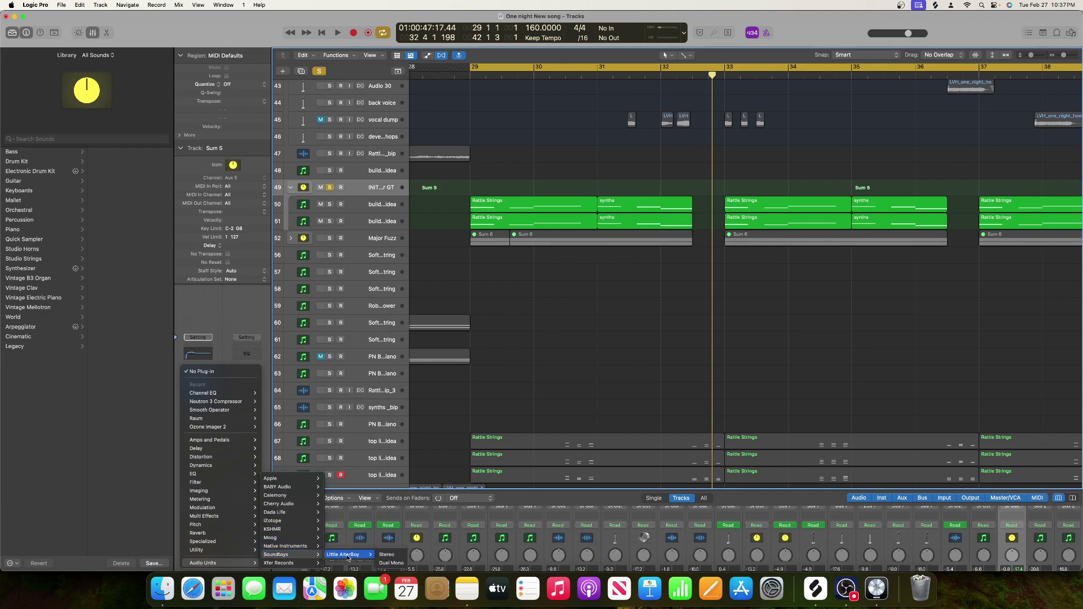
mouse_move(296, 512)
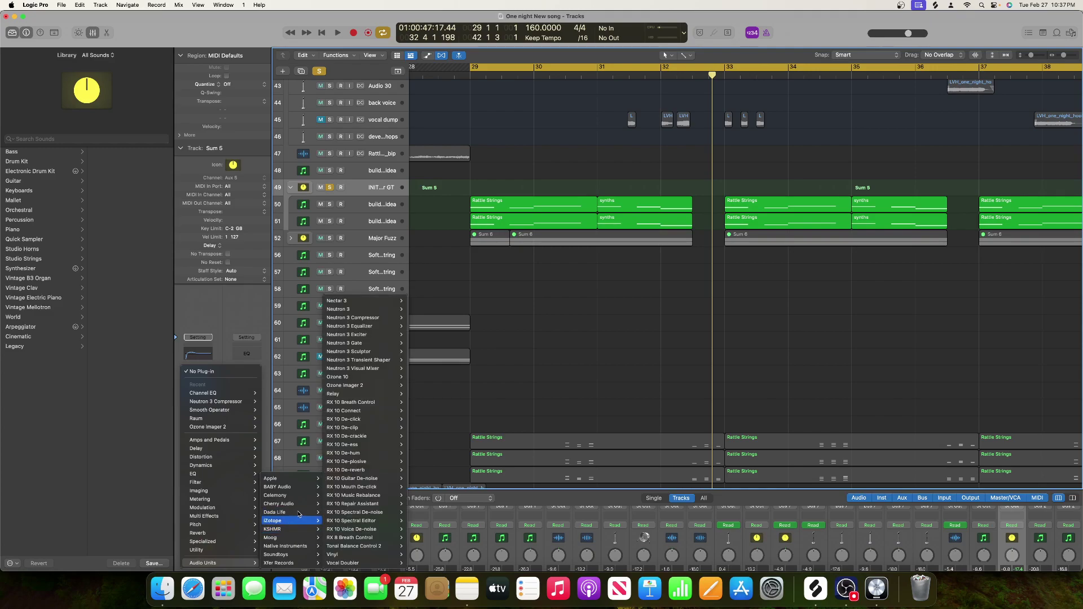
click(390, 513)
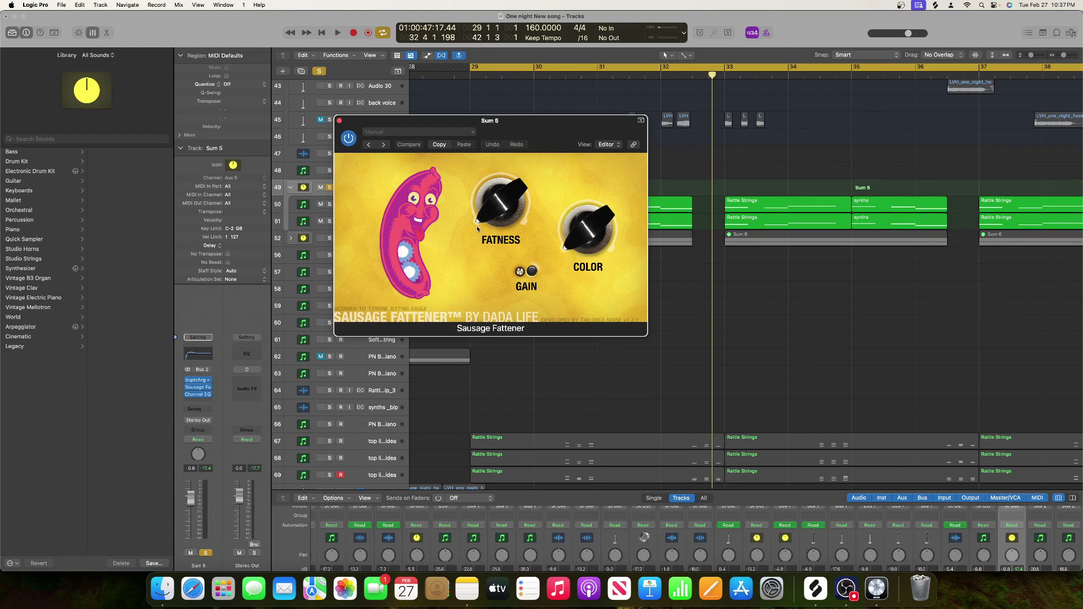
- Set the Sausage Fattener's Fatness to 22% and play the soloed stack to hear the effect
mouse_move(501, 207)
mouse_down()
mouse_move(471, 207)
mouse_move(488, 198)
mouse_up()
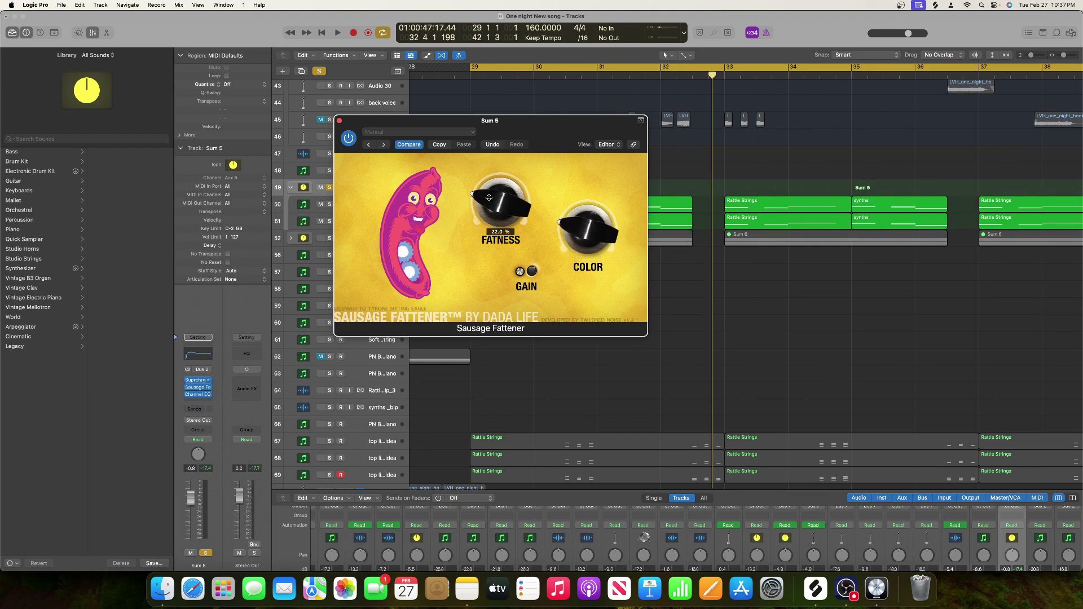
key(space)
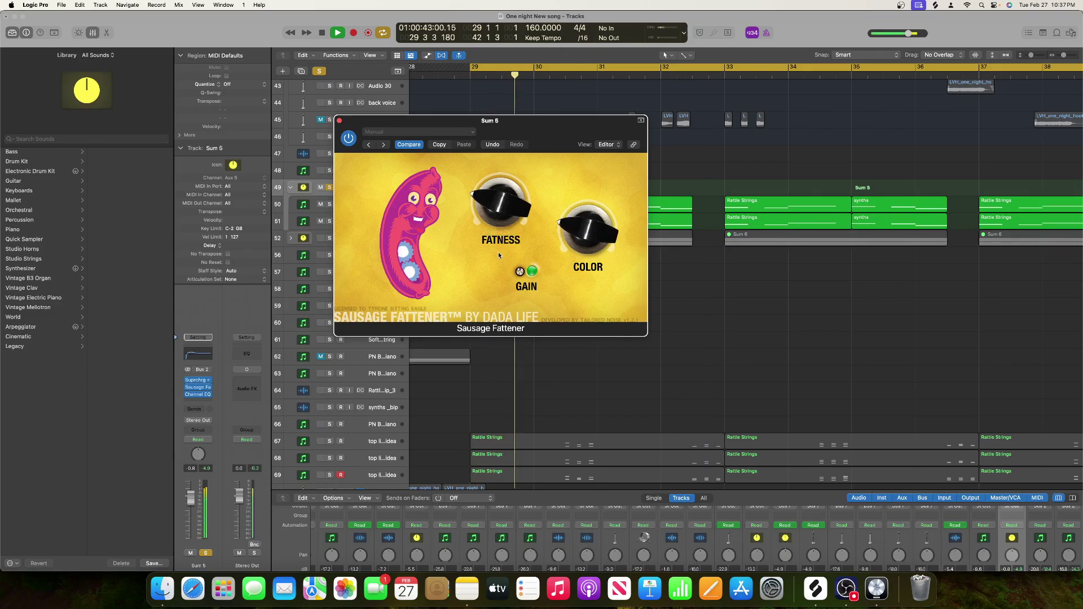
key(space)
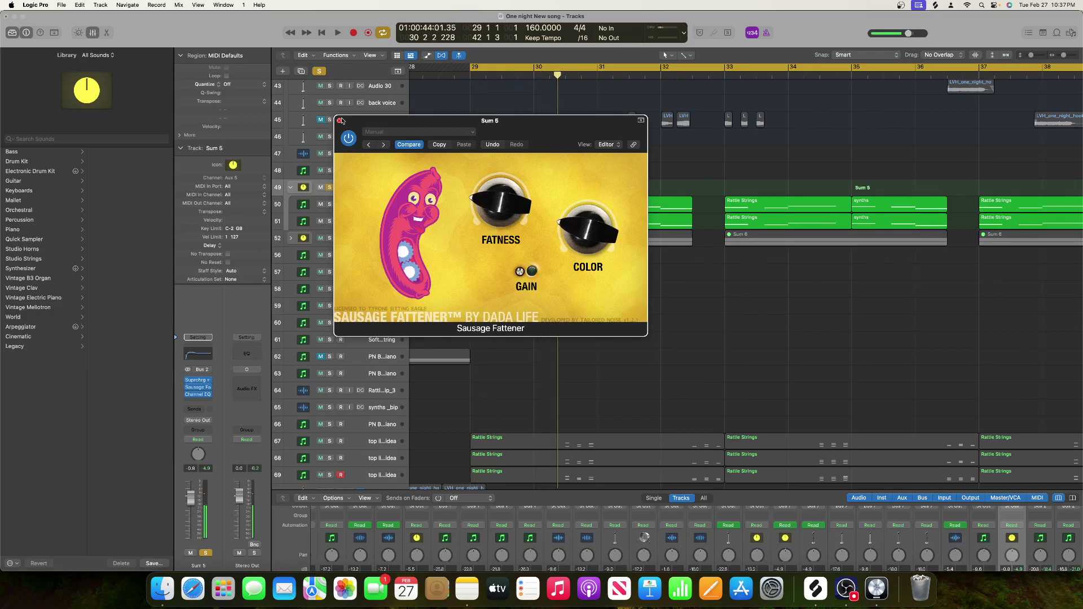
- Close the Sausage Fattener and move the existing Supercharger GT insert below Channel EQ
click(339, 120)
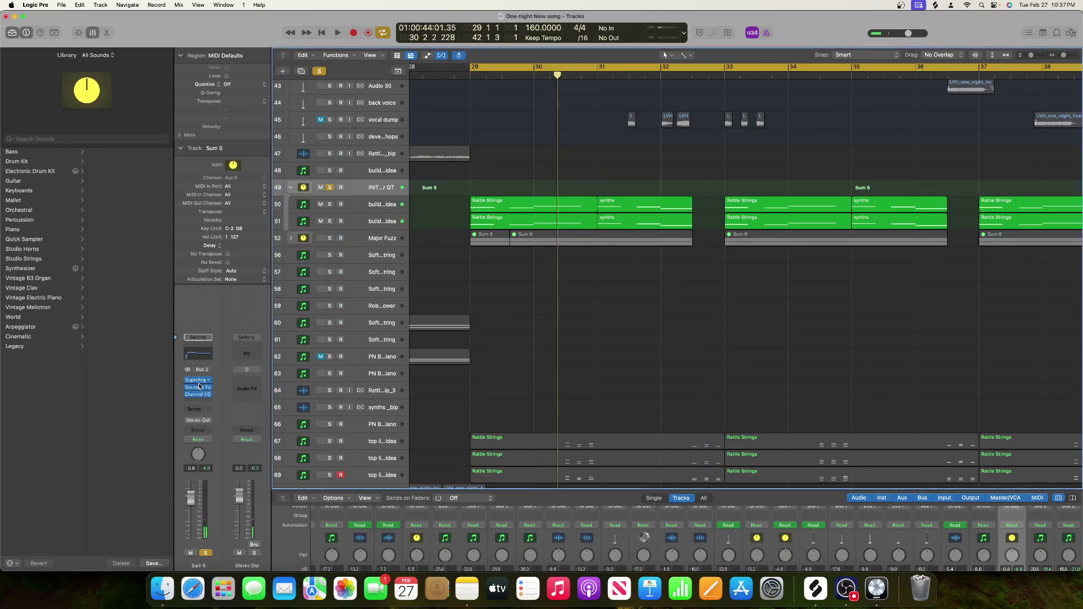
drag(198, 382, 198, 403)
- Insert a second stereo Supercharger GT in the stack's first effect slot and close the original instance's window
click(201, 373)
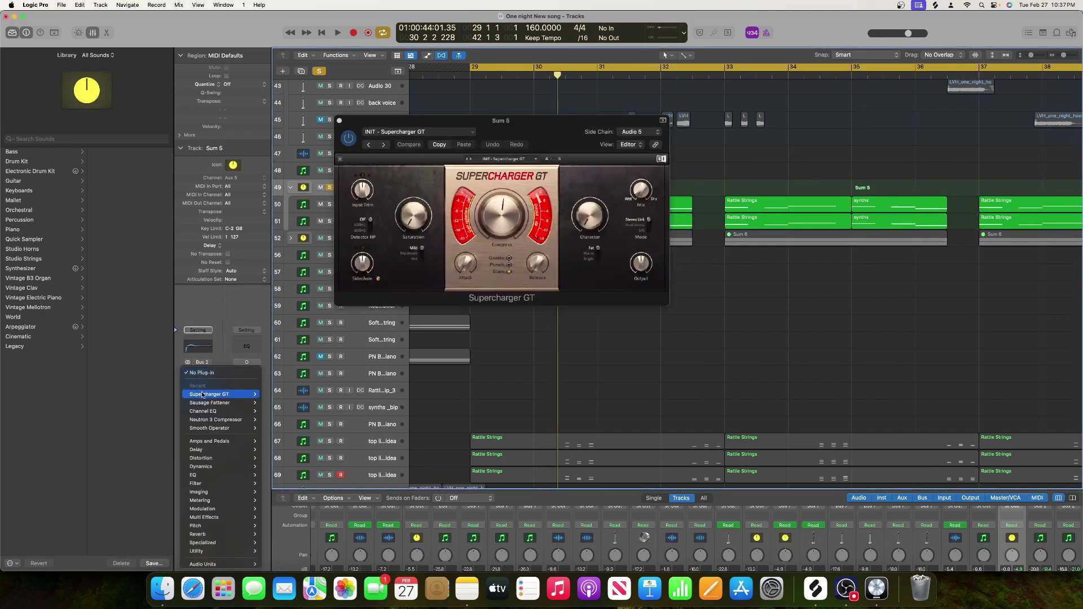
mouse_move(203, 421)
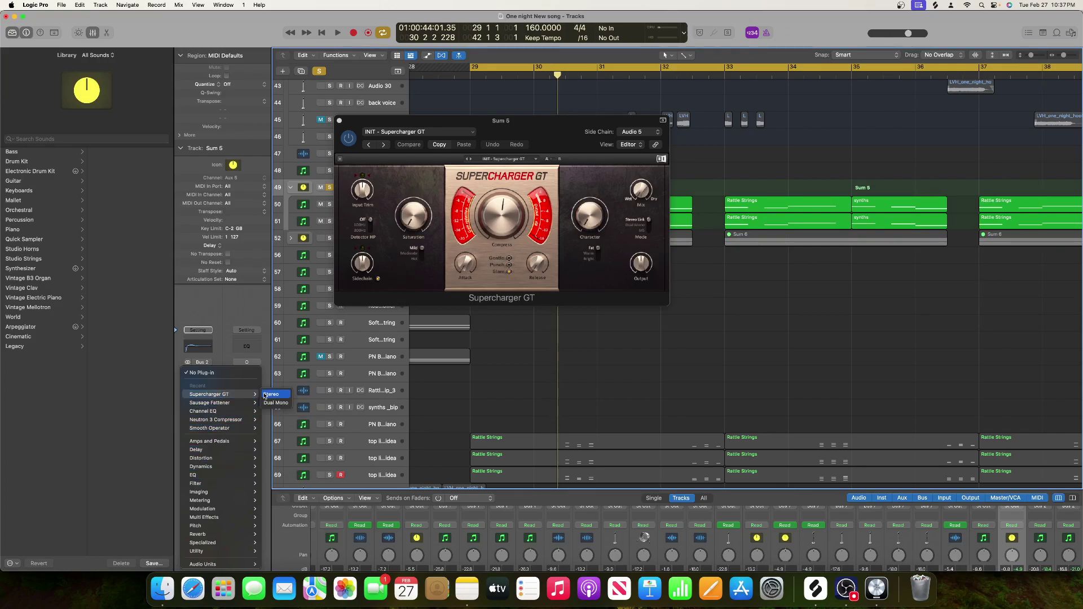
click(271, 394)
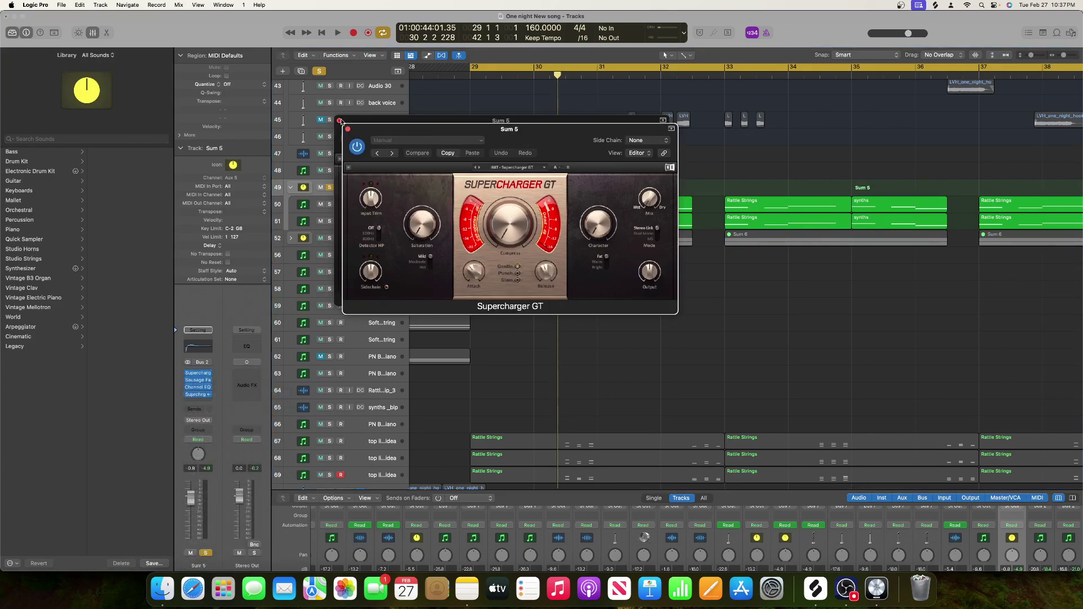
click(340, 121)
drag(520, 141, 462, 128)
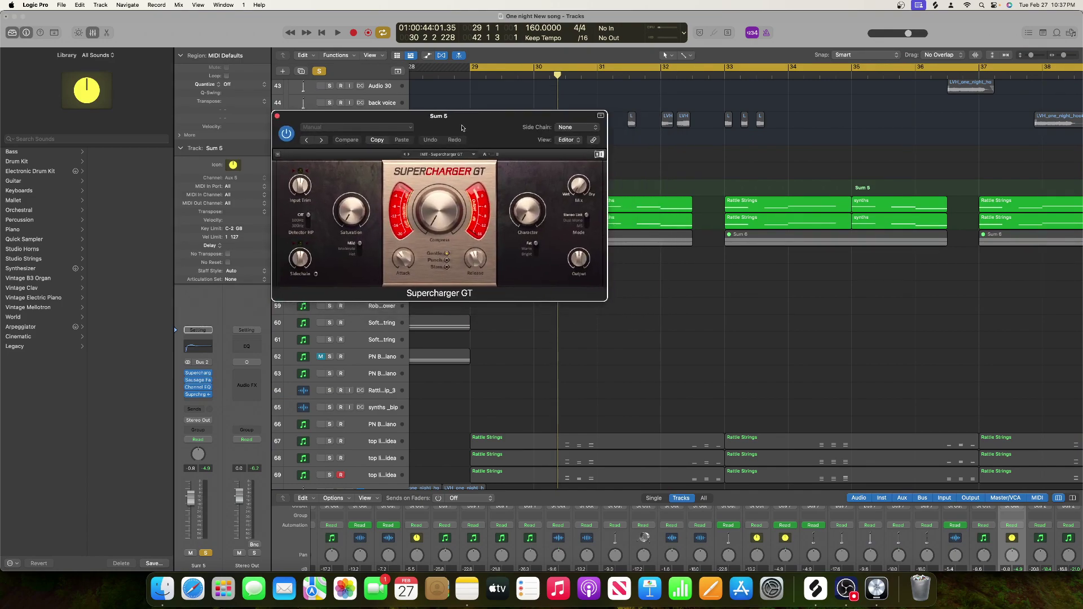
- Raise the Compress amount on the new Supercharger GT while the soloed stack plays, and close its window
key(space)
drag(440, 216, 441, 165)
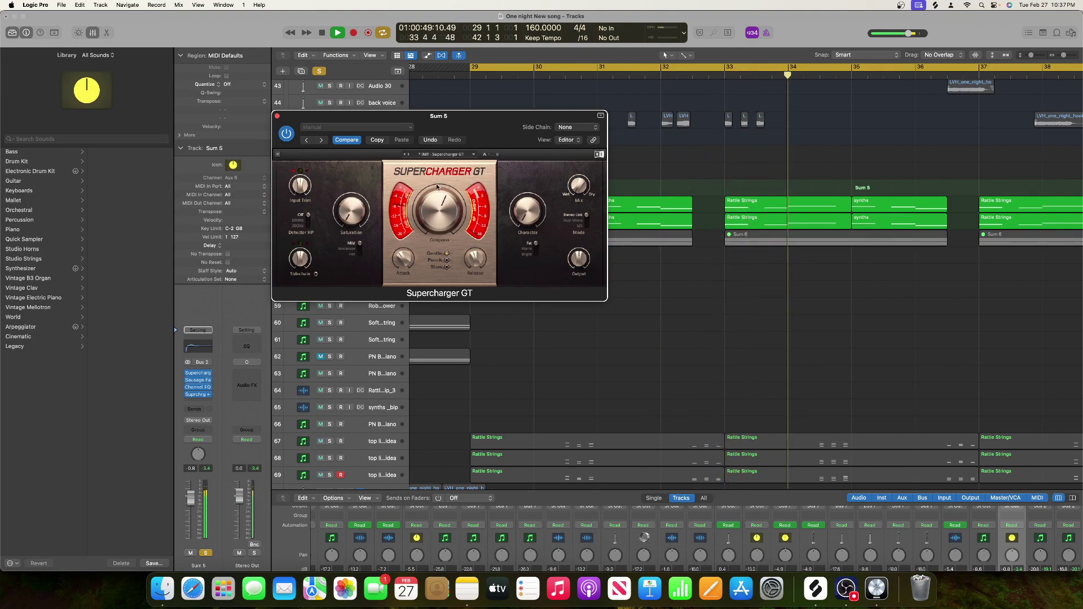
key(space)
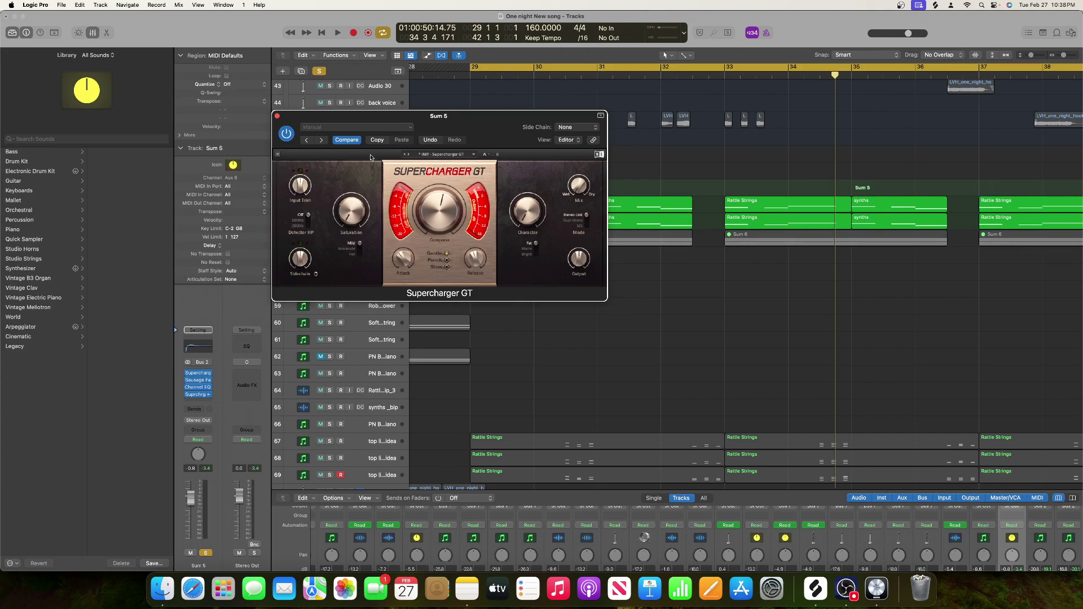
click(277, 117)
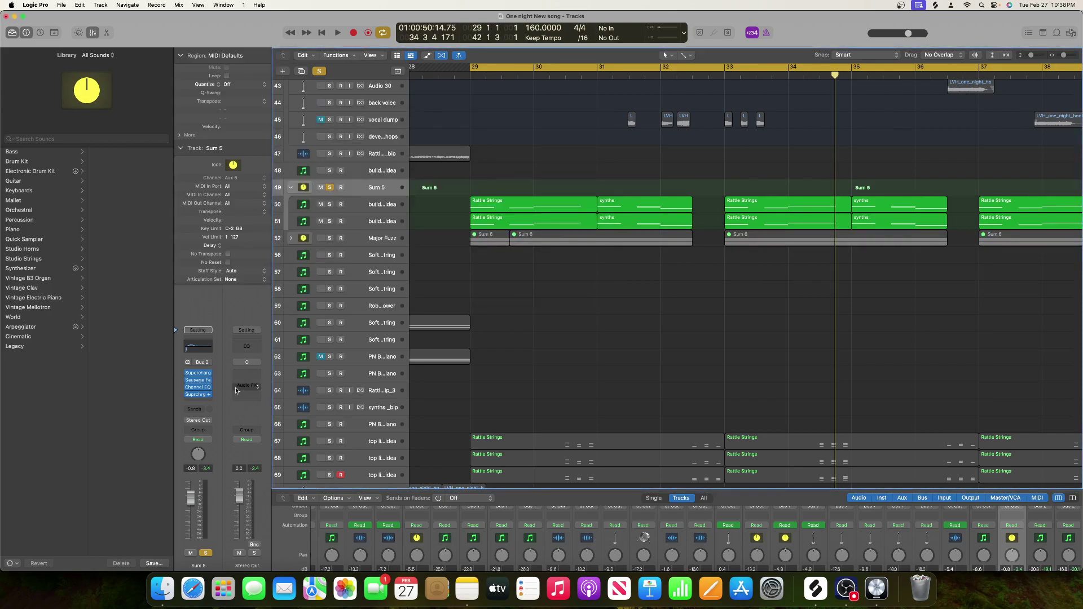
- Remove the Supercharger GT from the stack's first effect slot and play the soloed stack without it
drag(209, 399, 209, 395)
click(201, 374)
click(209, 375)
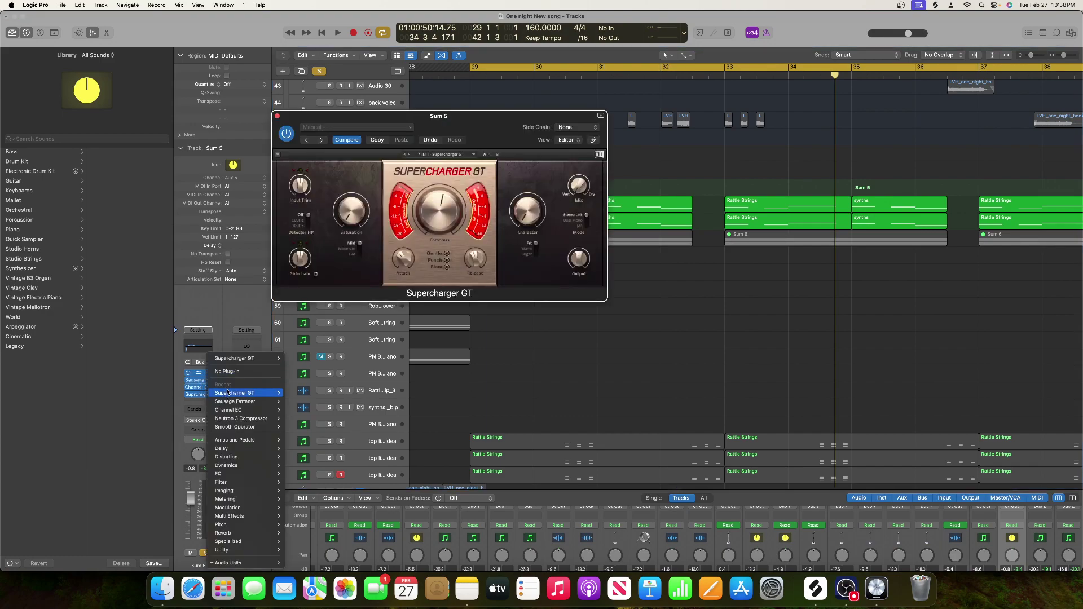
click(228, 371)
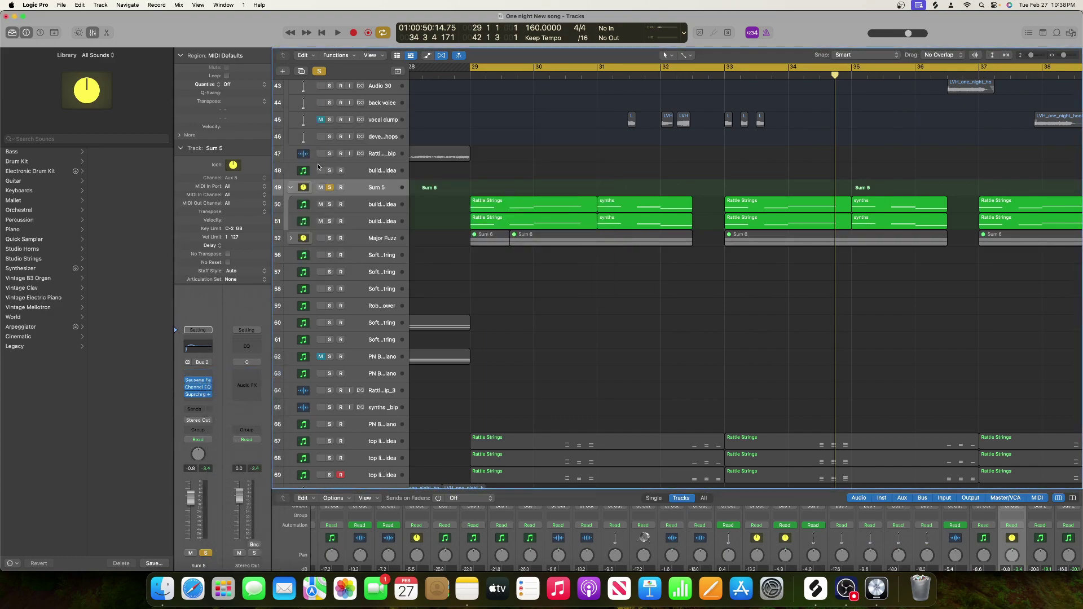
key(space)
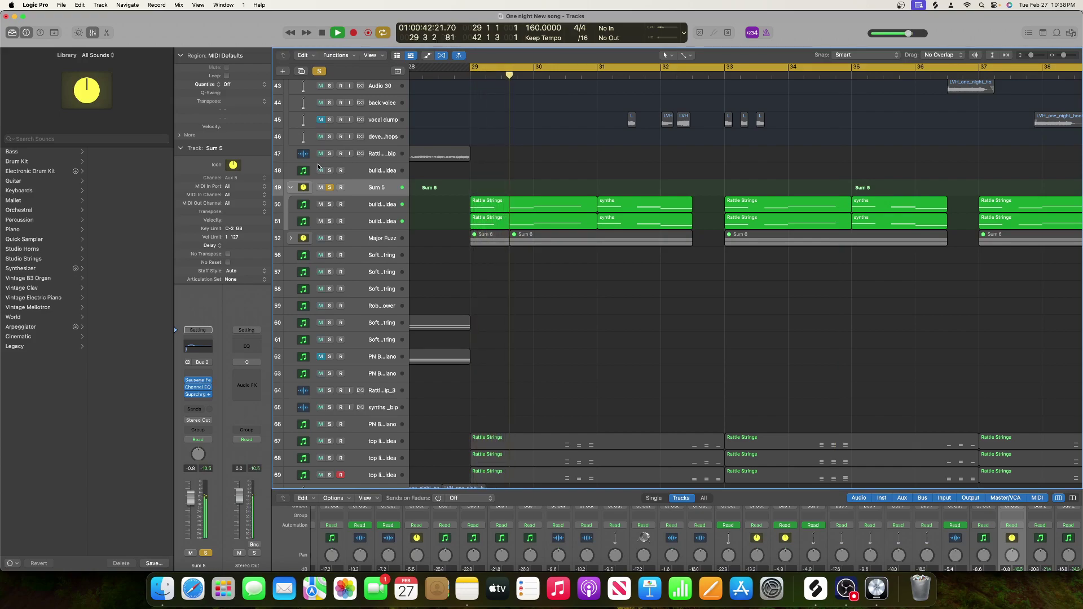
key(space)
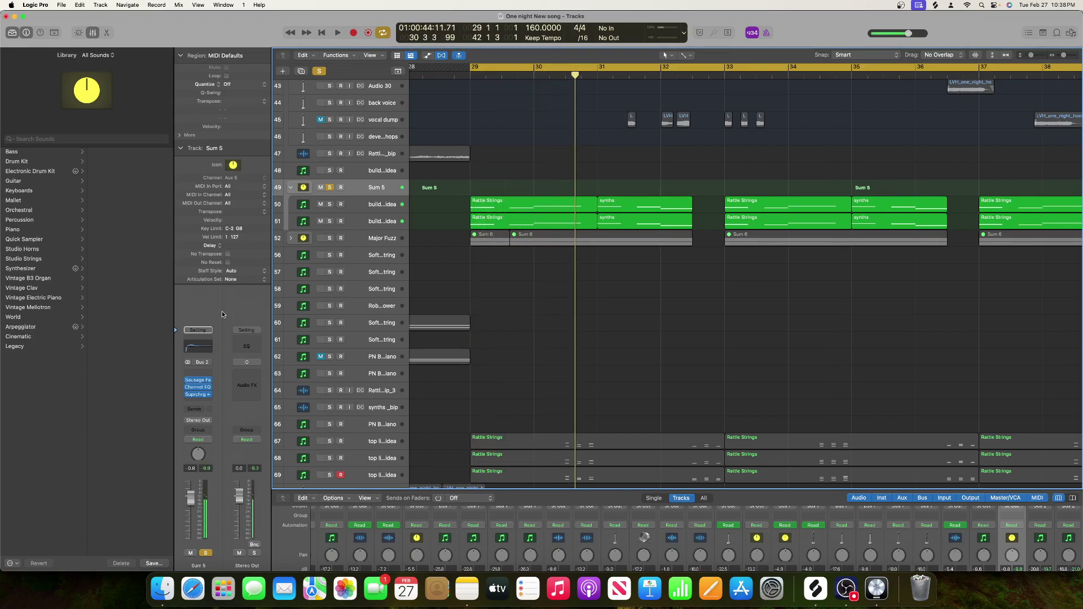
- Insert the stereo version of KSHMR Essentials in the stack's first effect slot, ahead of the Sausage Fattener
click(201, 372)
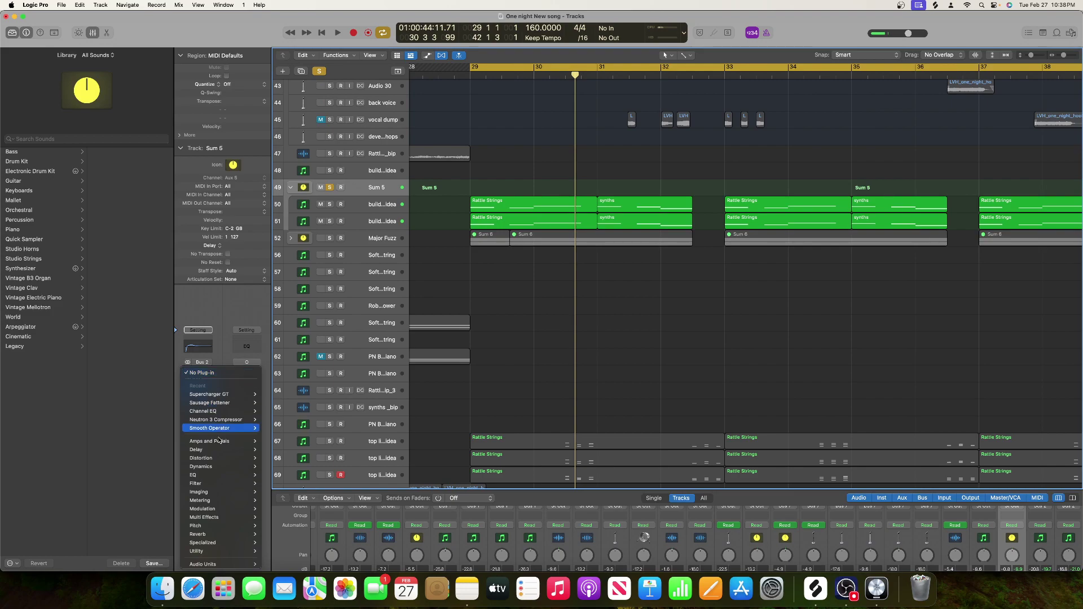
mouse_move(218, 468)
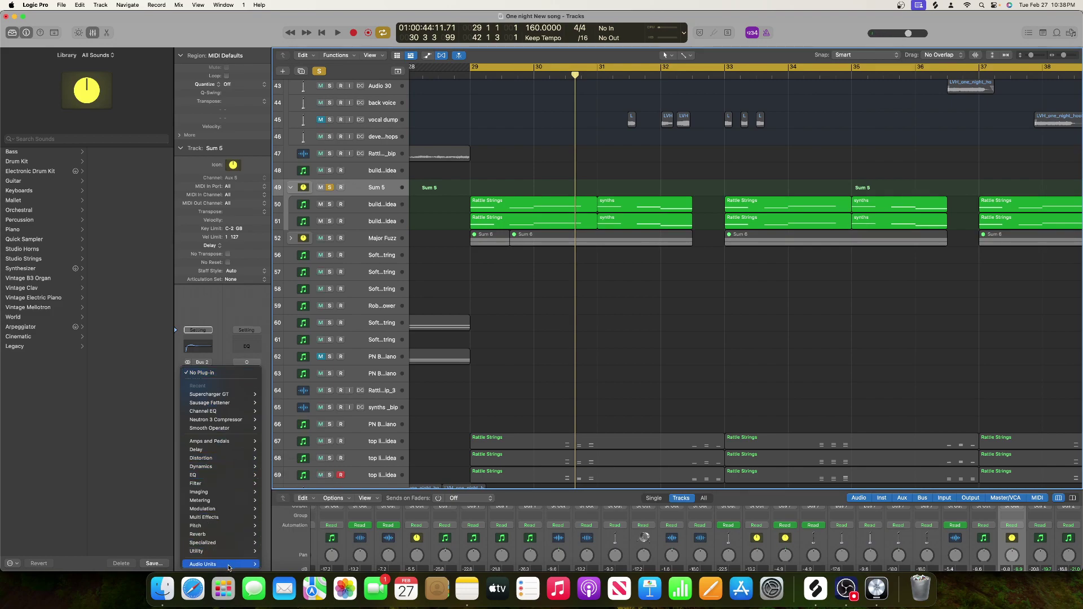
mouse_move(231, 564)
mouse_move(284, 558)
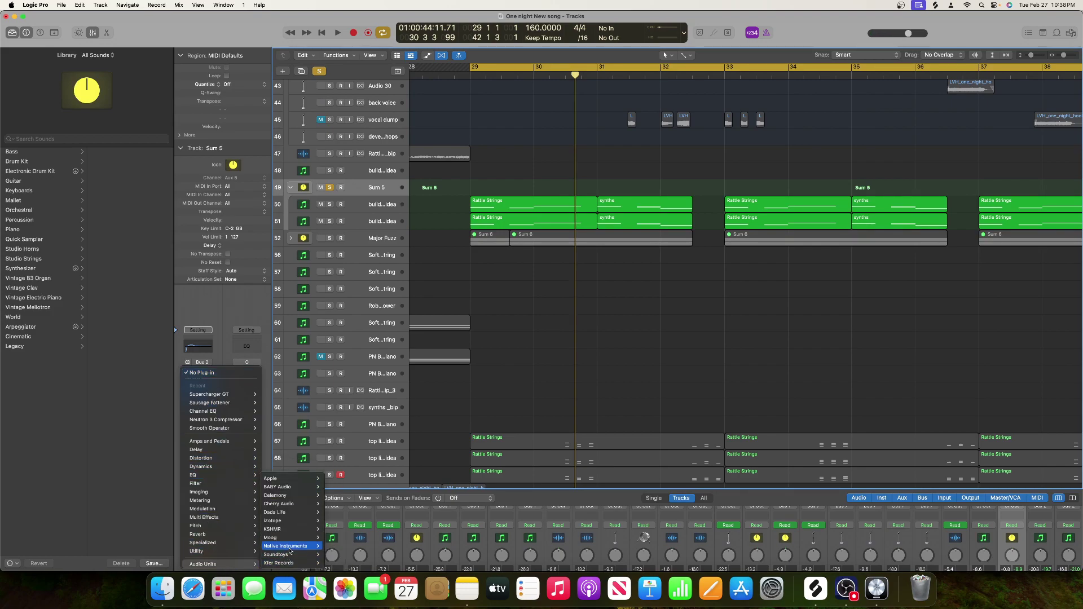
mouse_move(288, 530)
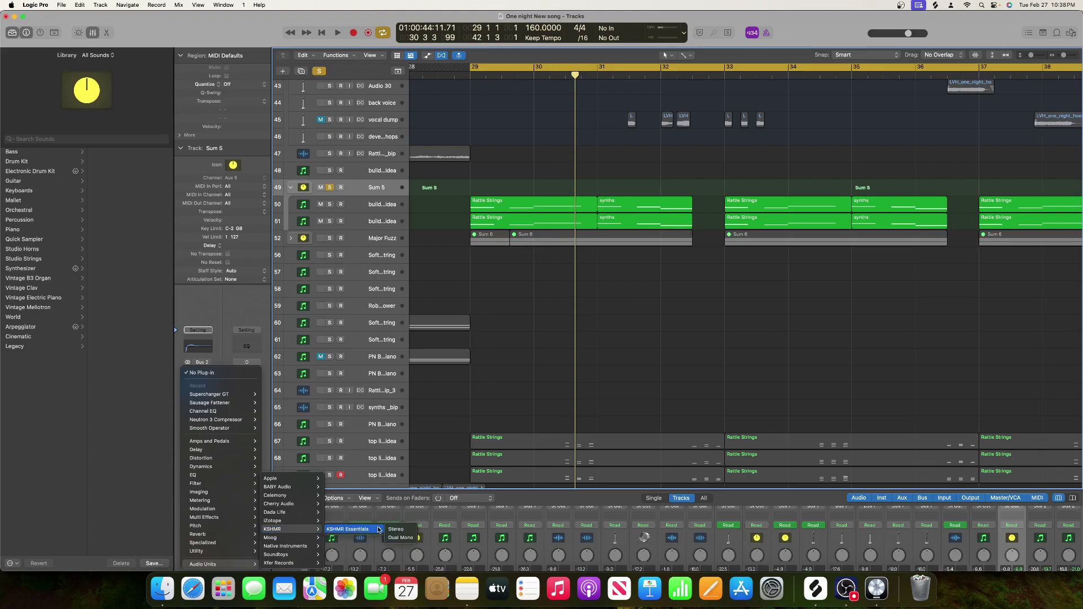
click(401, 529)
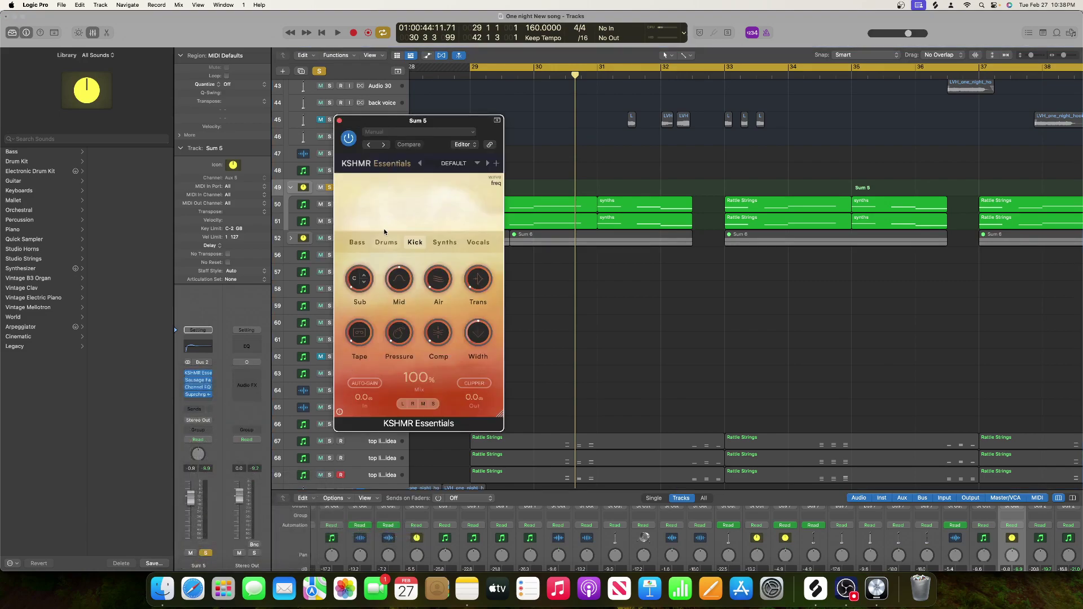
- Switch KSHMR Essentials on the Sum 5 stack to its Bass mode and dial in a little Fuzz during soloed playback
click(357, 244)
key(space)
drag(393, 290, 401, 251)
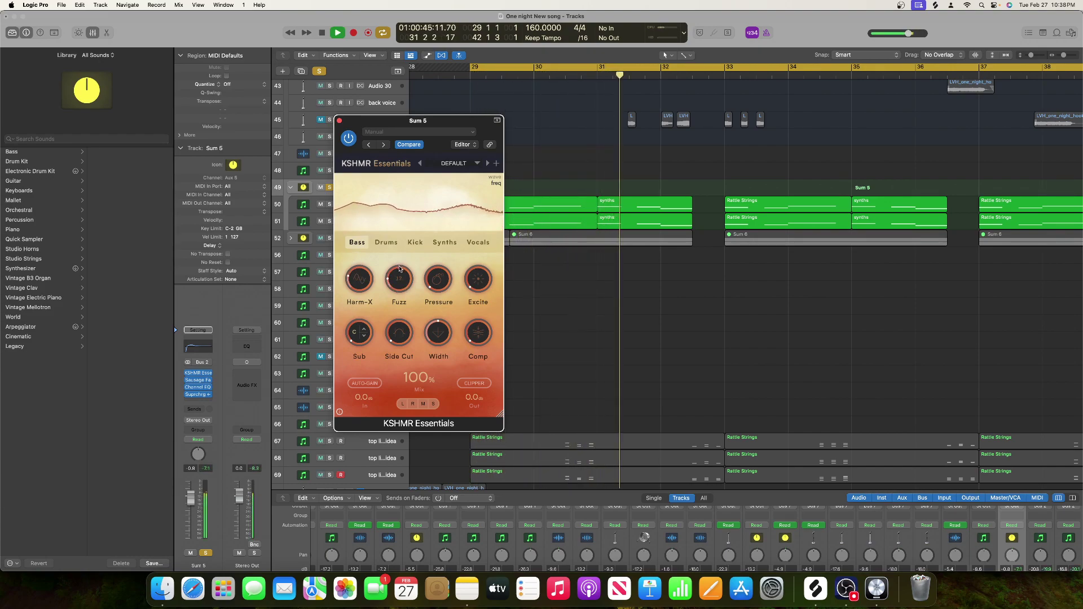
key(space)
drag(400, 269, 390, 269)
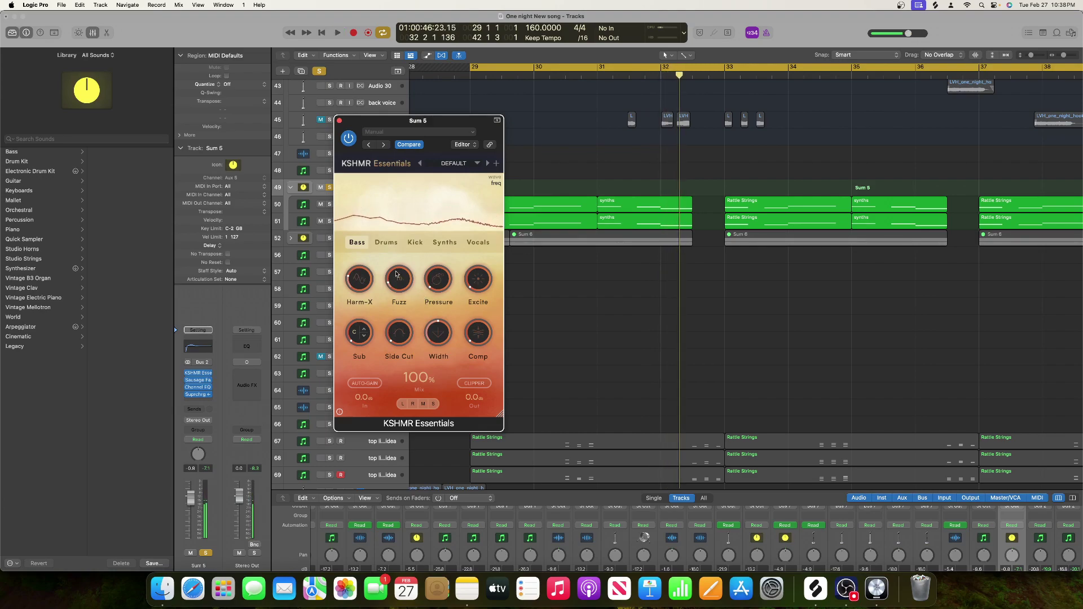
key(space)
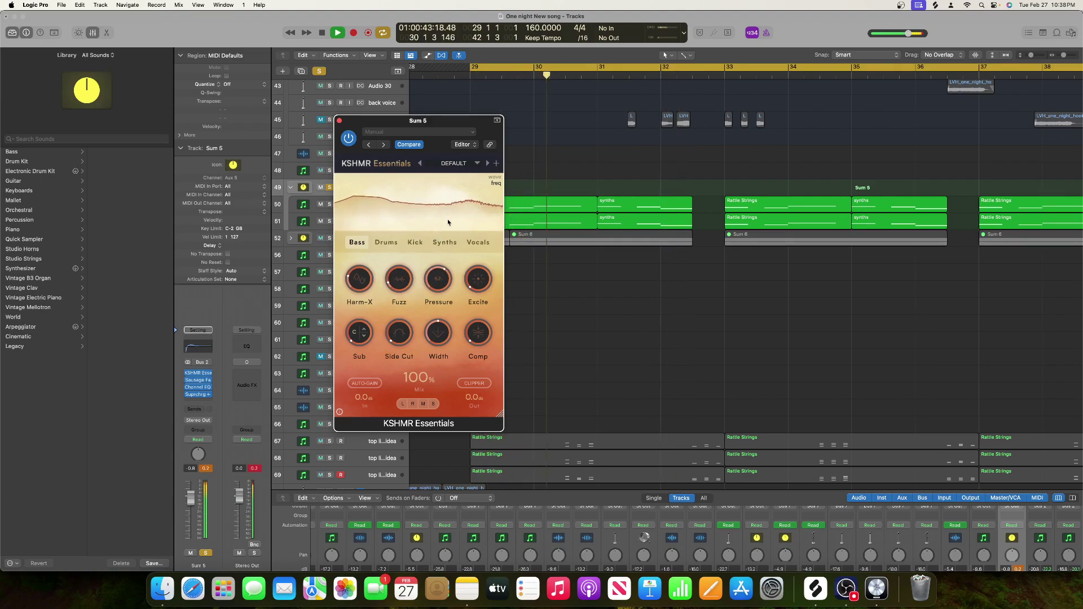
- Adjust the Pressure and narrow the Width in KSHMR Essentials while auditioning the soloed stack
drag(445, 272, 444, 293)
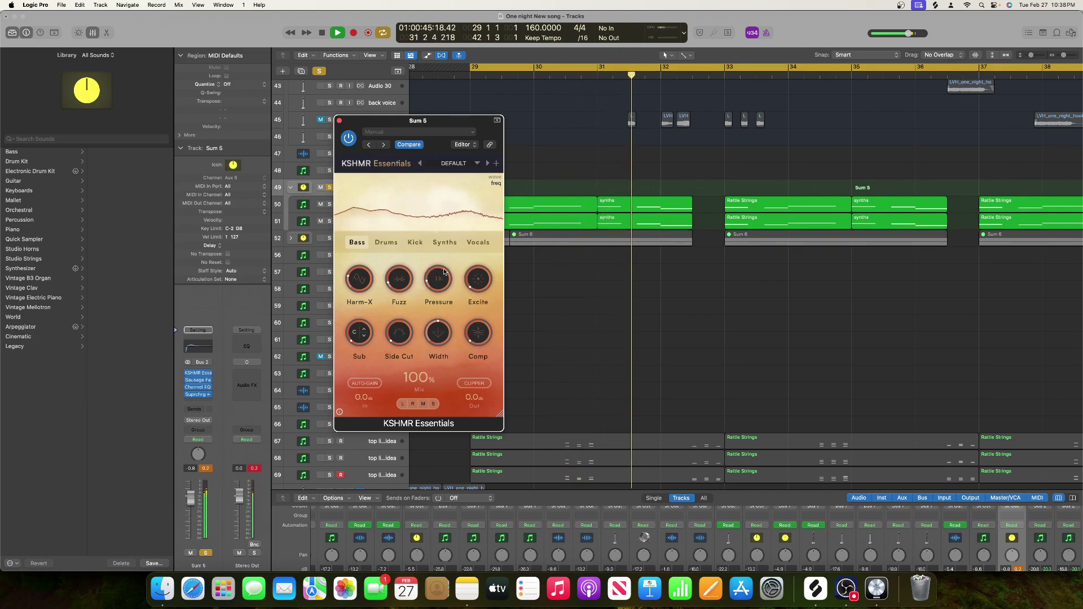
key(space)
key(space)
drag(440, 359, 437, 343)
key(space)
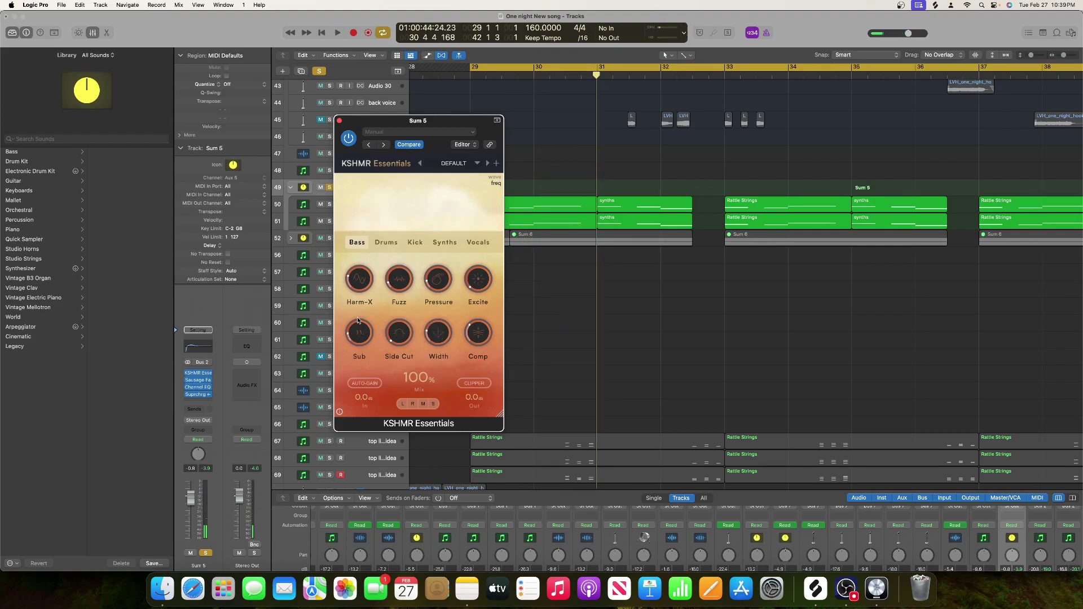
key(space)
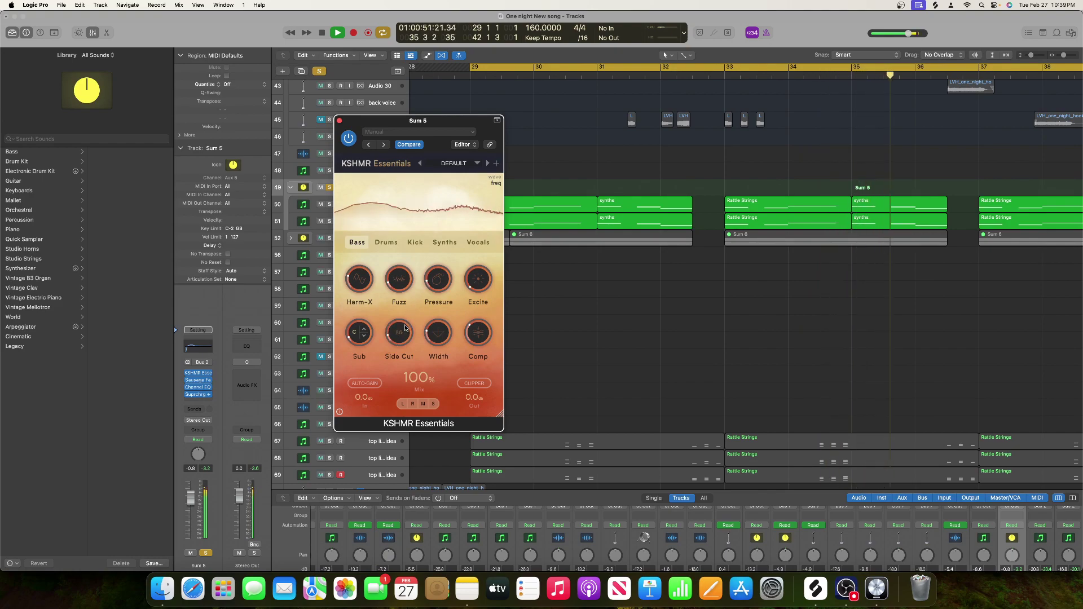
key(space)
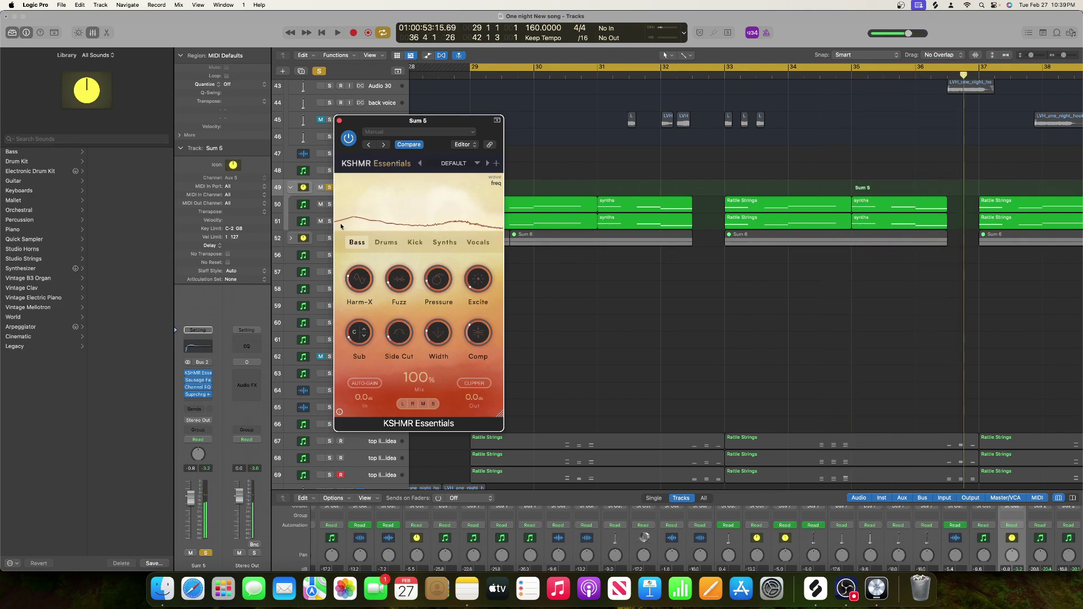
- Turn off solo and check the KSHMR Essentials settings against the full arrangement, resetting the output peak and closing the plug-in window
click(340, 121)
click(320, 71)
key(space)
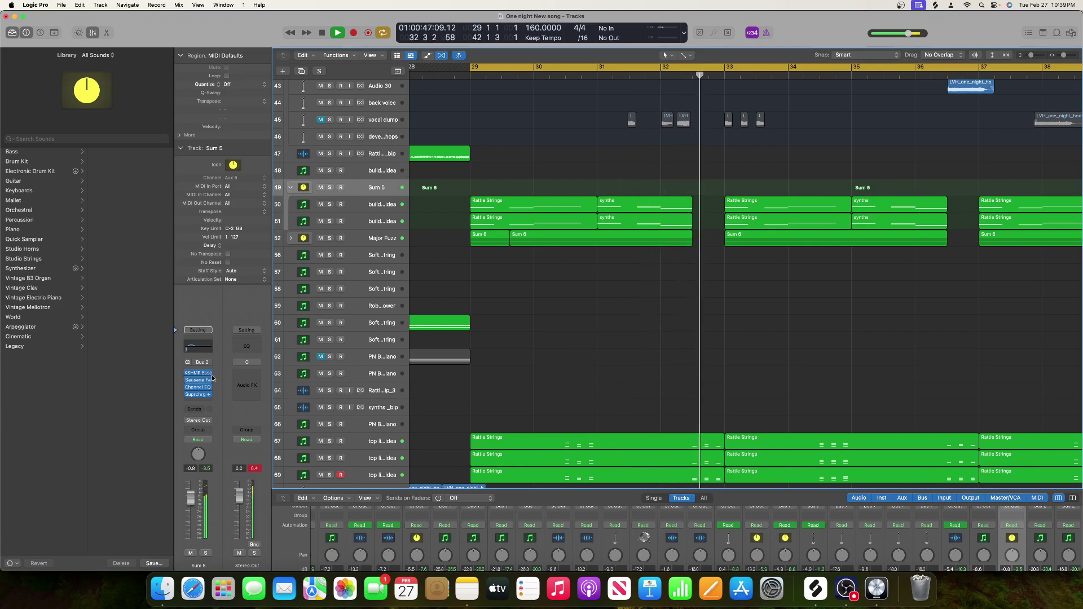
key(v)
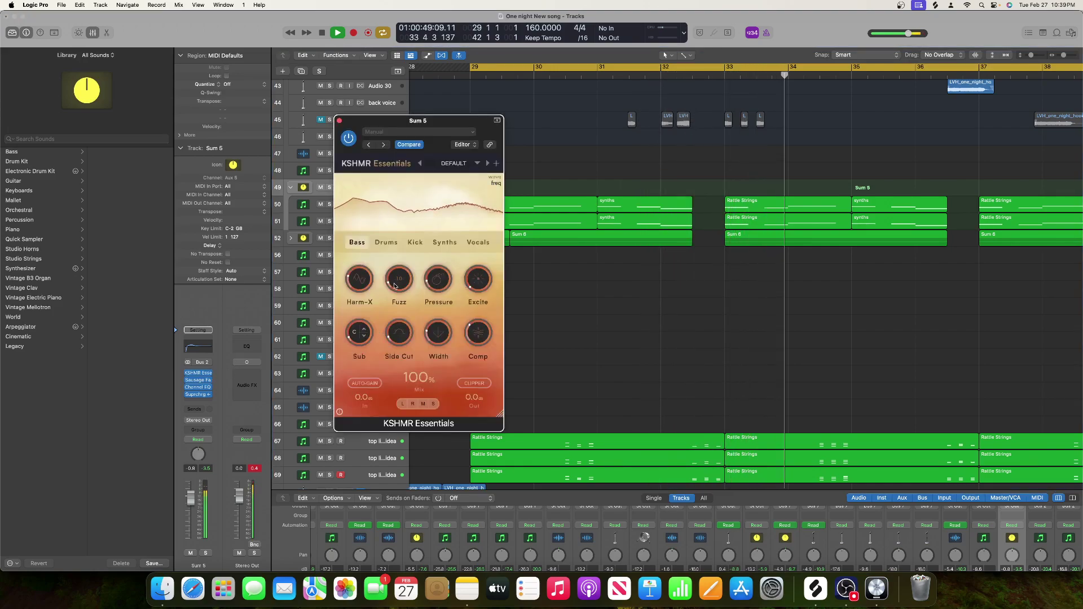
mouse_move(362, 293)
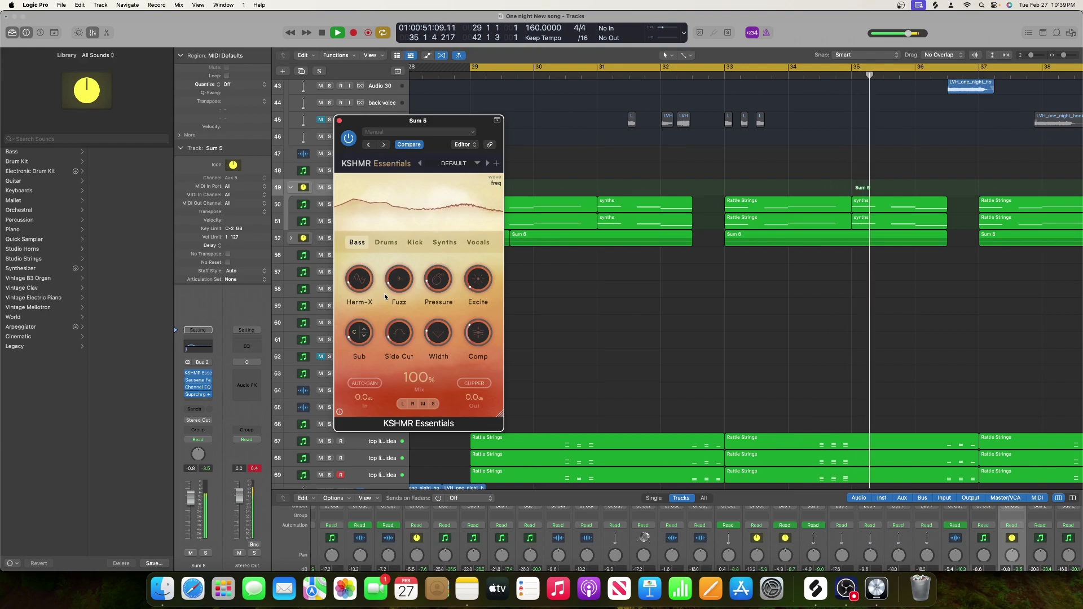
click(239, 468)
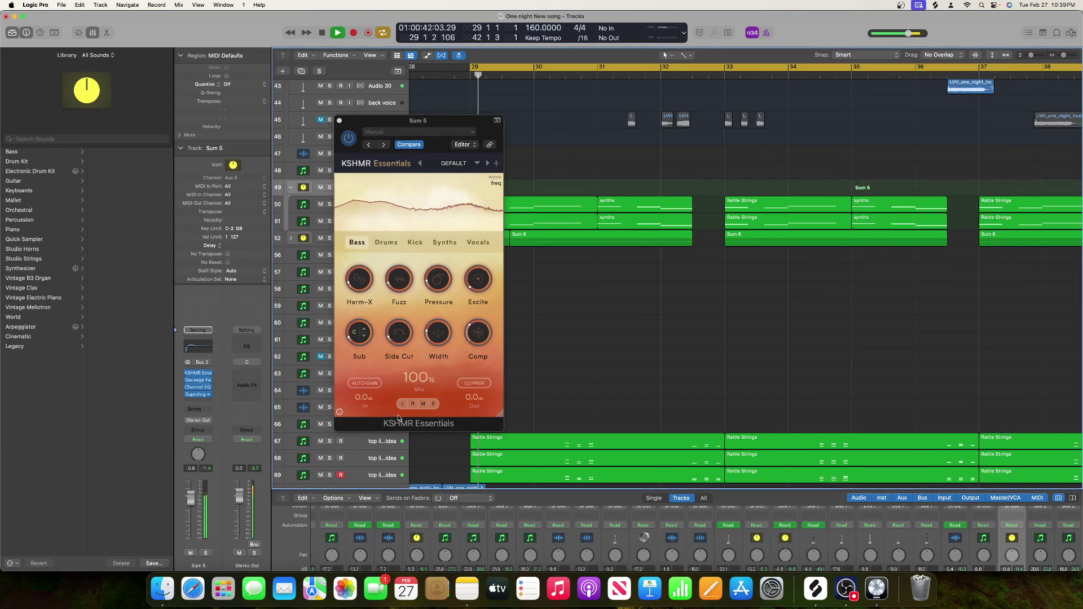
click(339, 120)
key(space)
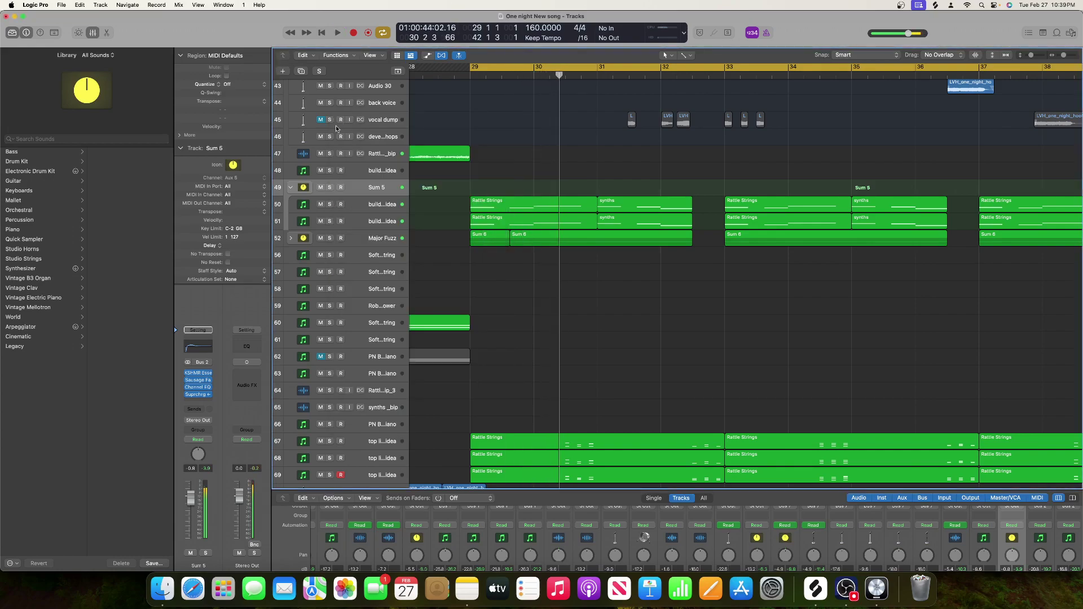
- Enlarge the mixer to show full channel strips and select all track channels from the last one back to the first
click(94, 35)
click(95, 35)
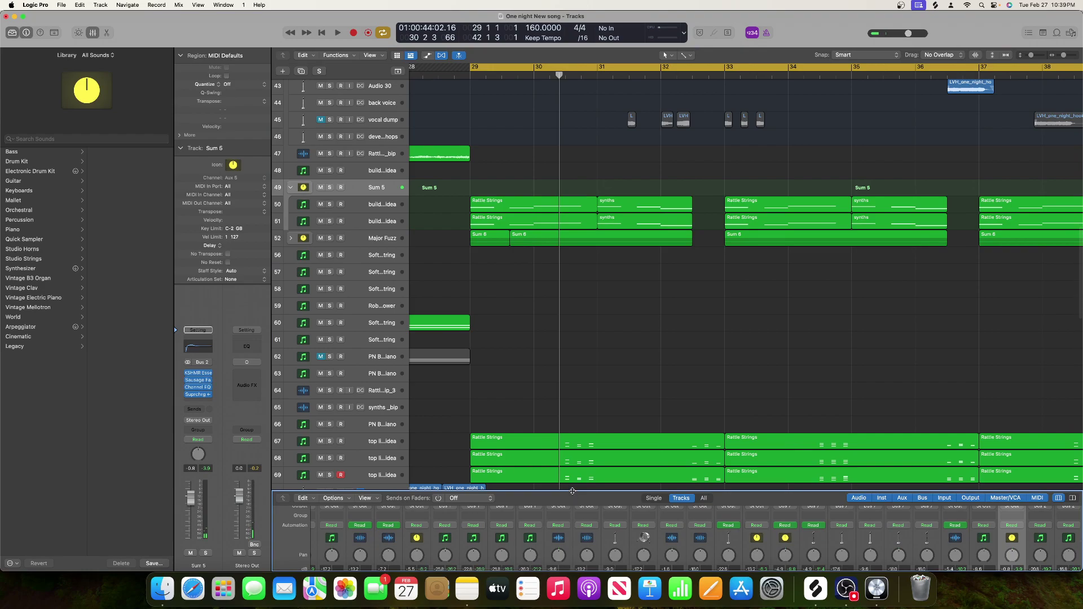
drag(603, 495, 632, 254)
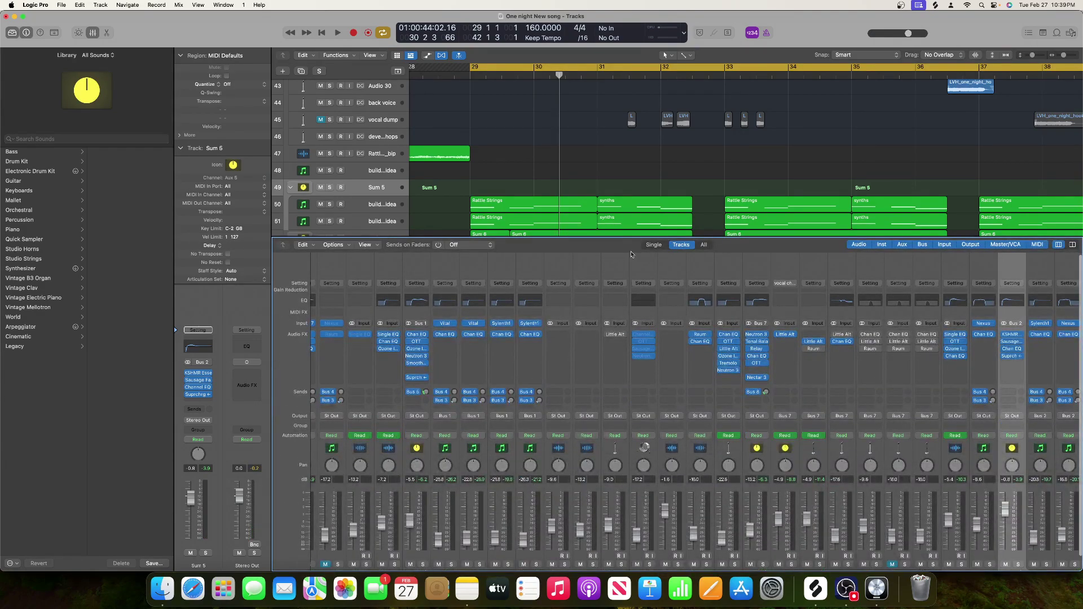
scroll(732, 325, right, 10)
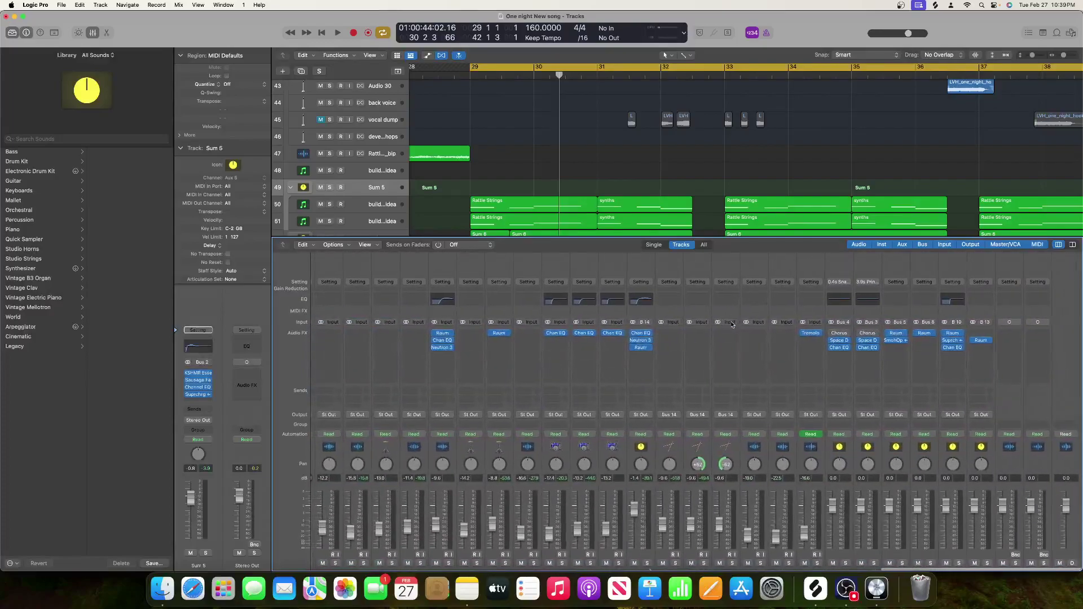
click(819, 299)
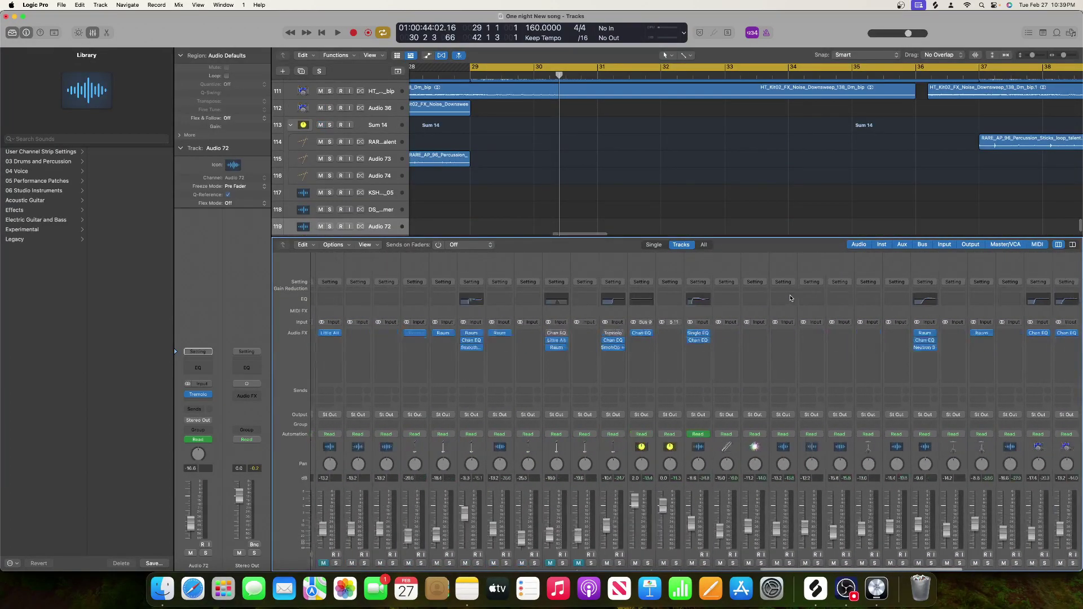
scroll(792, 299, left, 10)
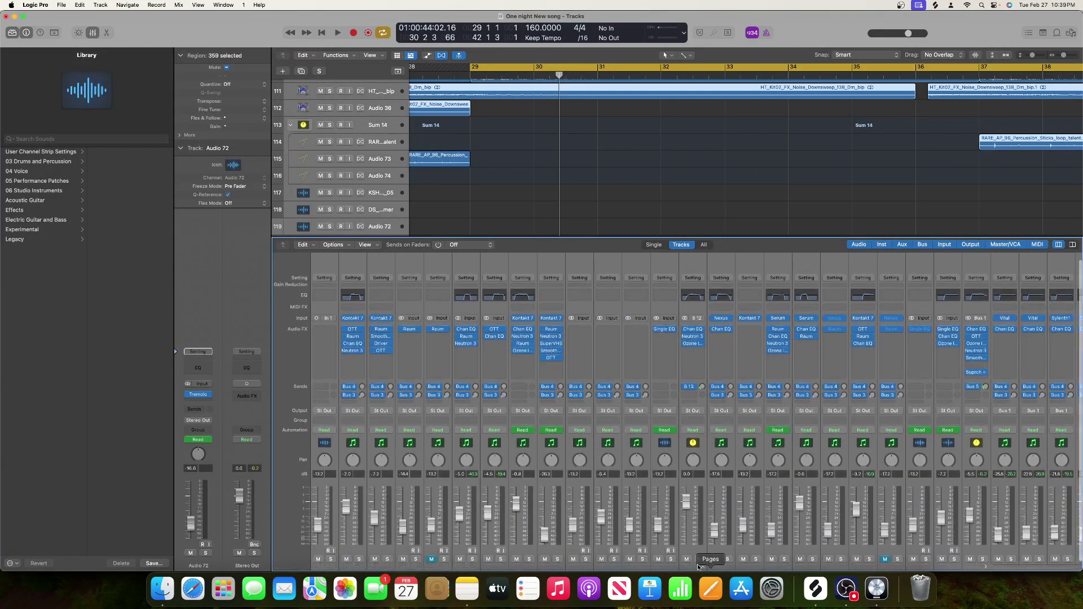
- Lower the faders of all selected channels together by about 2.6 dB and play the drop with the output peak reset
scroll(697, 412, down, 1)
scroll(696, 508, down, 2)
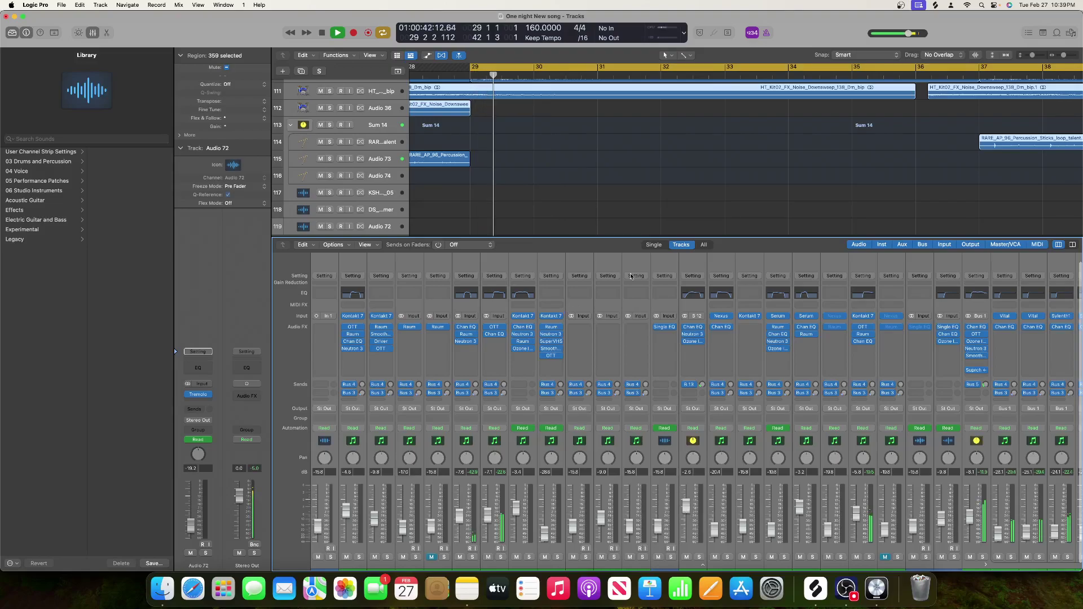
click(659, 263)
click(256, 470)
scroll(339, 428, right, 10)
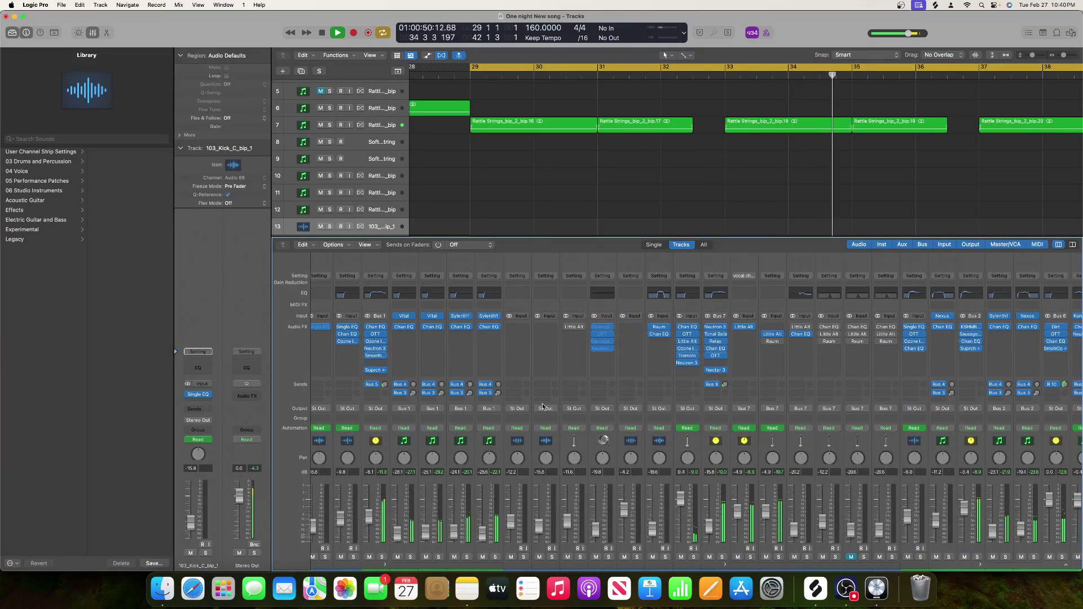
- Shrink the mixer and audition the Rattle Strings_bip_2 track on its own at the start of the drop, ending with solo off
drag(526, 252, 532, 329)
scroll(540, 296, up, 3)
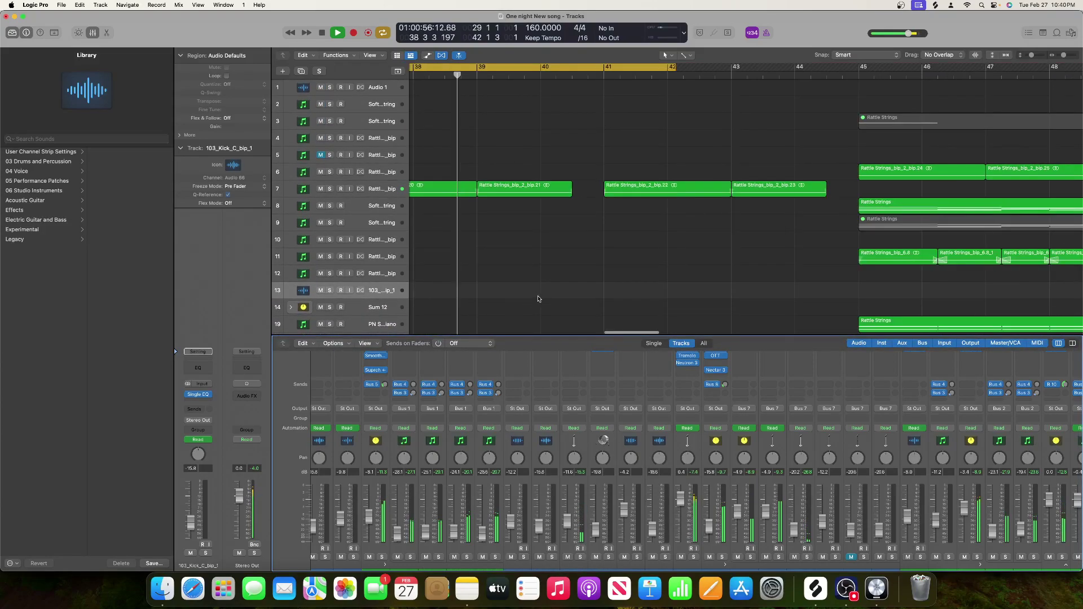
key(space)
scroll(539, 254, left, 3)
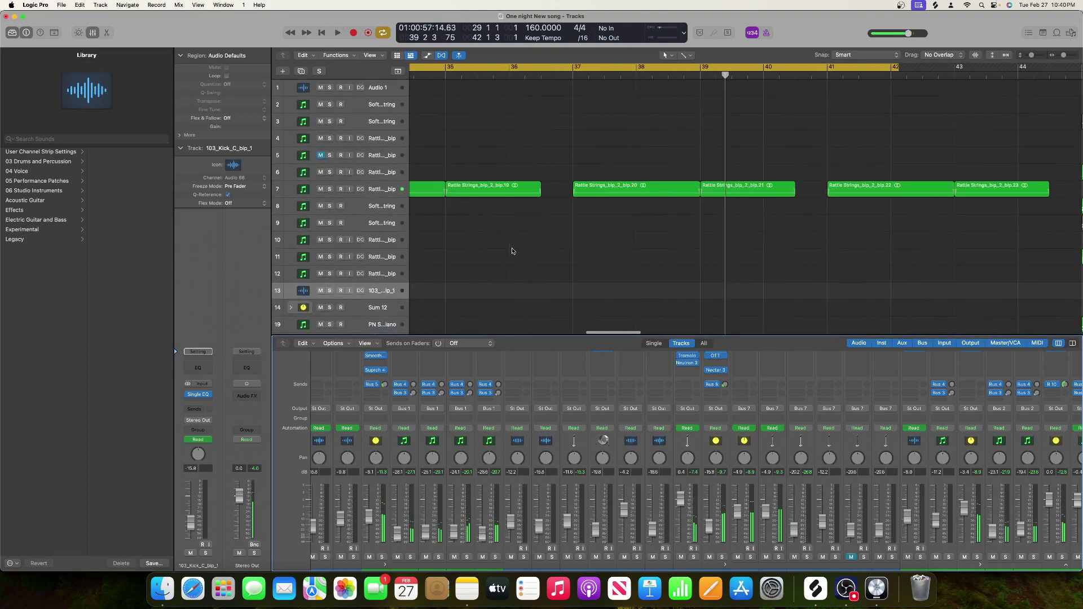
key(space)
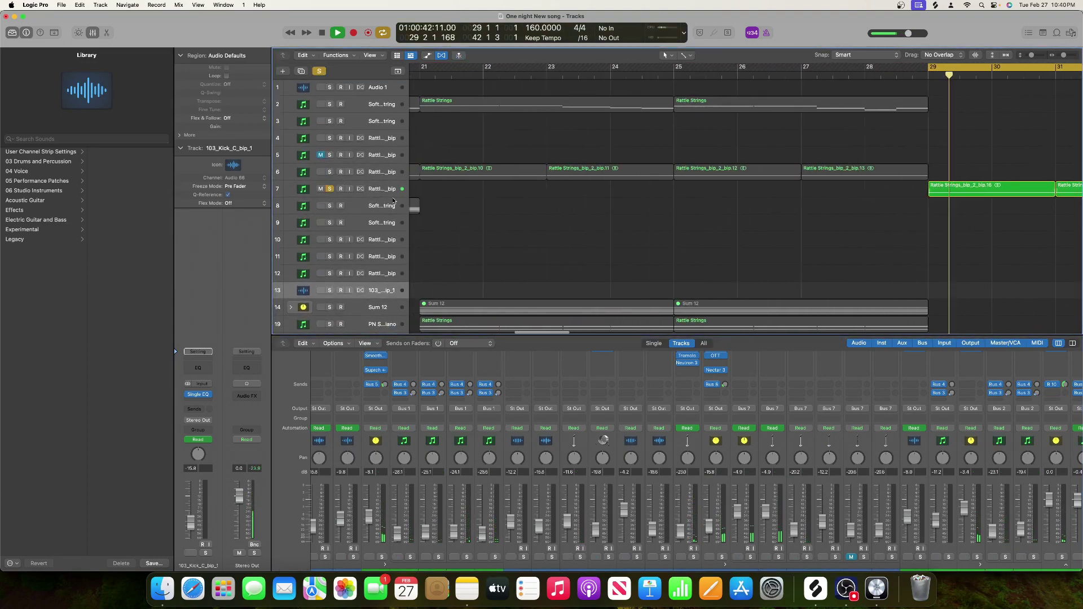
click(330, 189)
key(space)
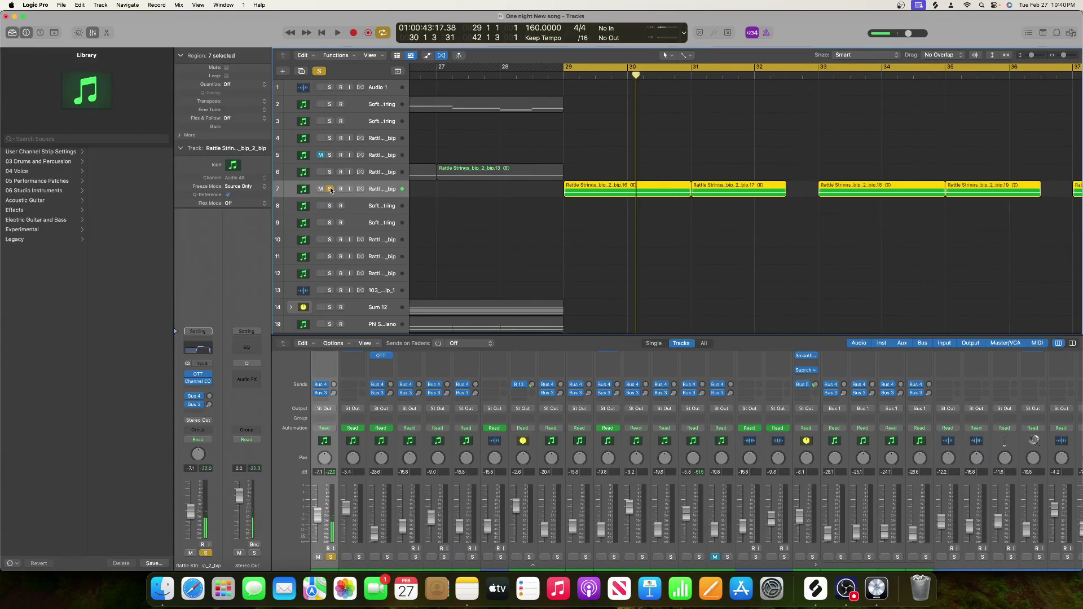
click(331, 191)
- Select the Sum 7 vocal stack and raise its Bus 8 send to about -9.8 dB during playback
scroll(473, 317, down, 12)
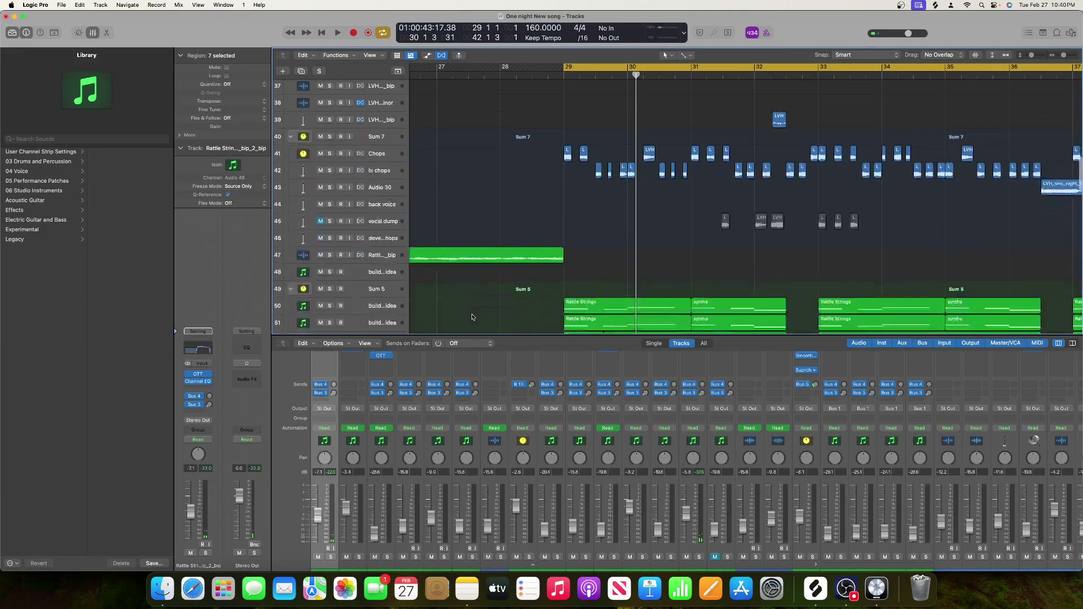
scroll(473, 317, down, 3)
scroll(473, 317, down, 2)
scroll(473, 317, up, 5)
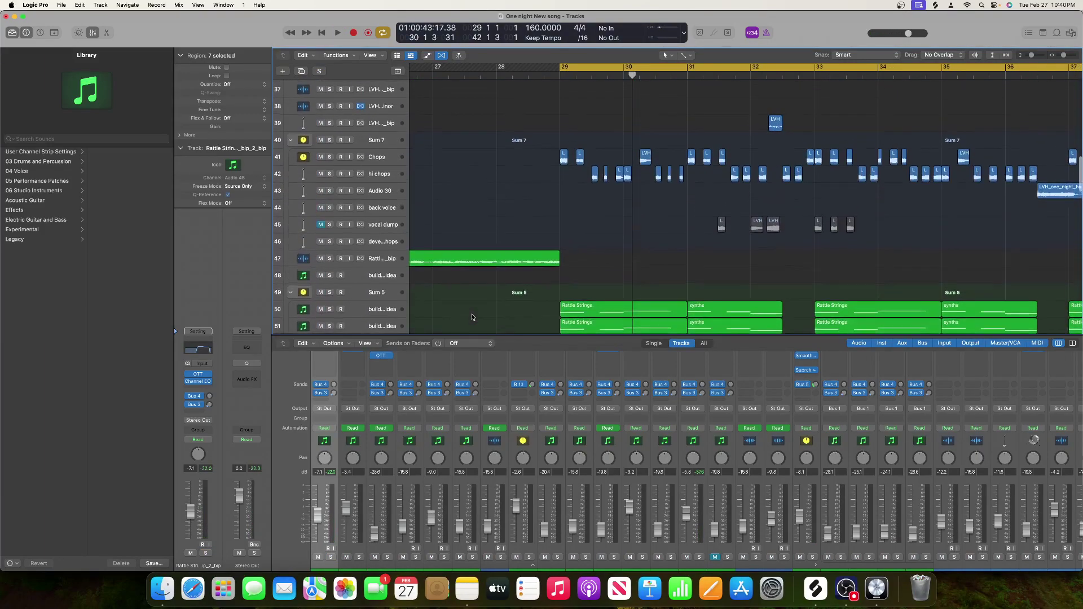
scroll(463, 314, up, 1)
click(371, 160)
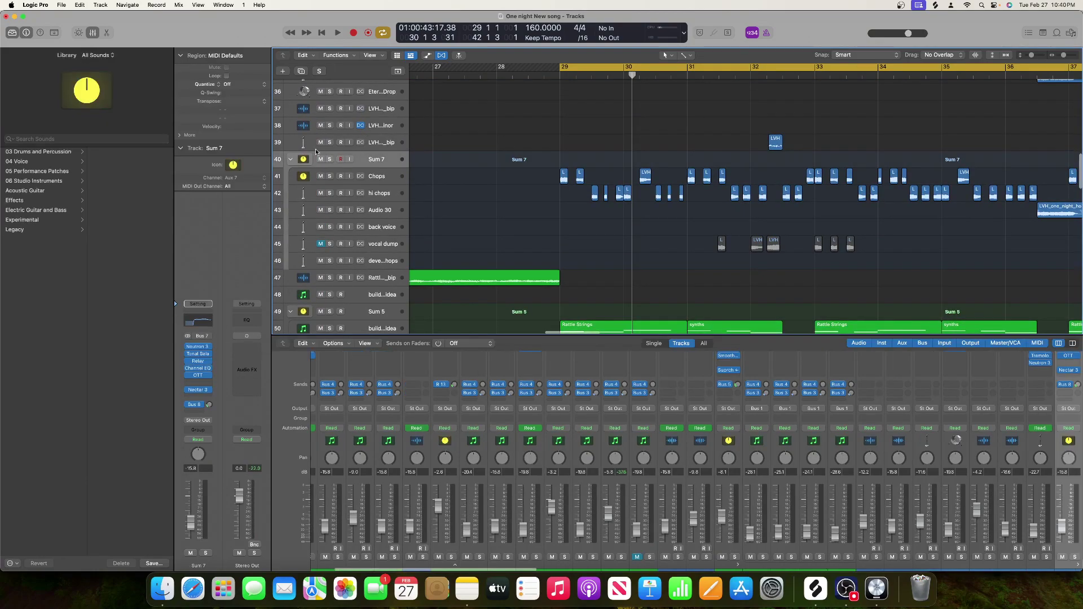
key(space)
click(209, 405)
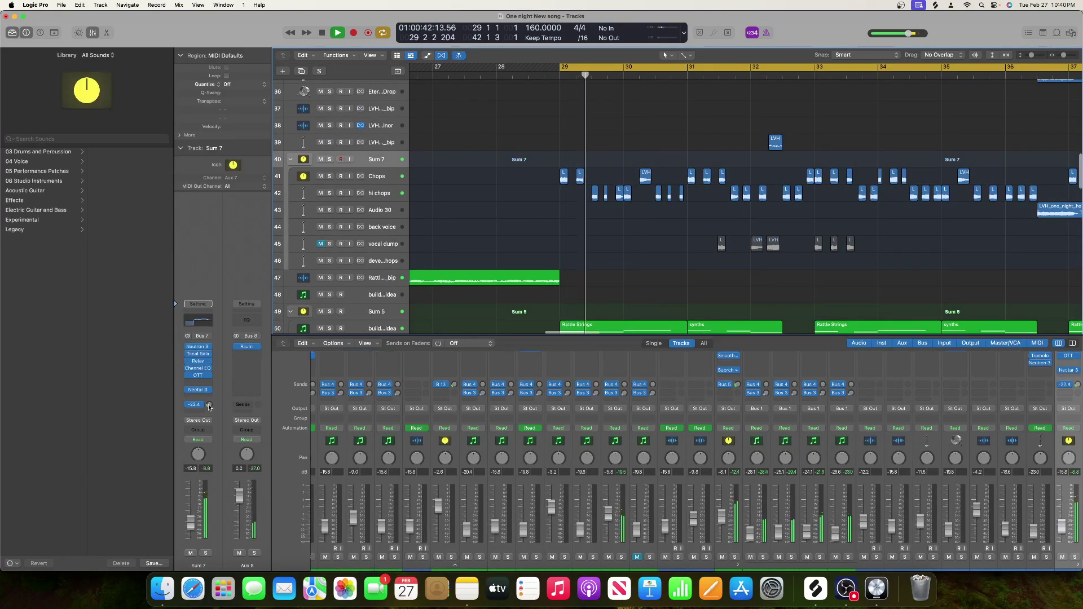
drag(209, 405, 218, 380)
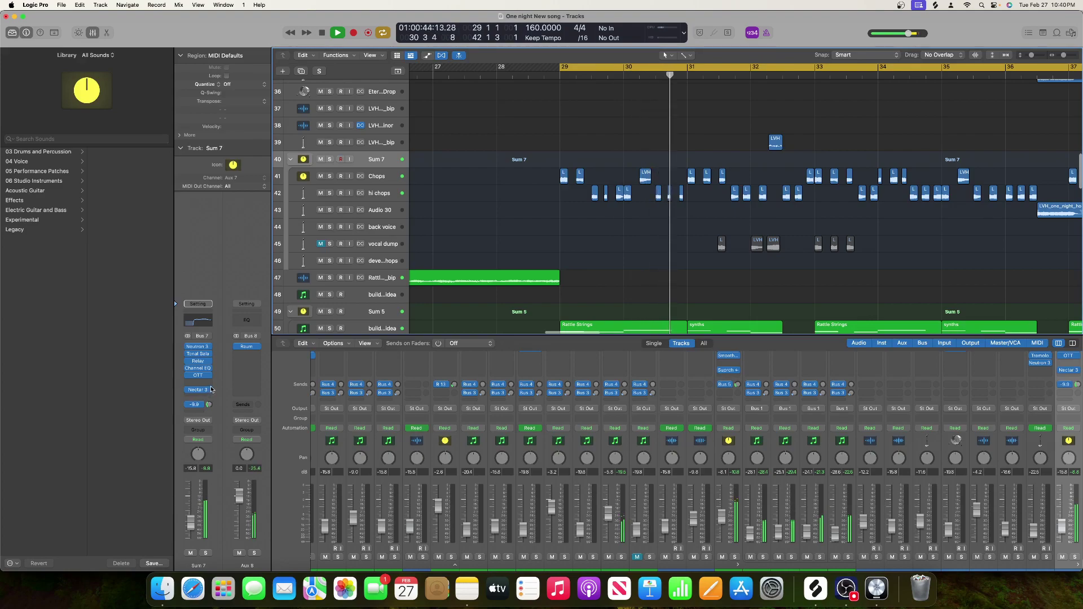
- Solo the Sum 7 stack and insert Supercharger GT after Raum on the Aux 8 reverb return
key(s)
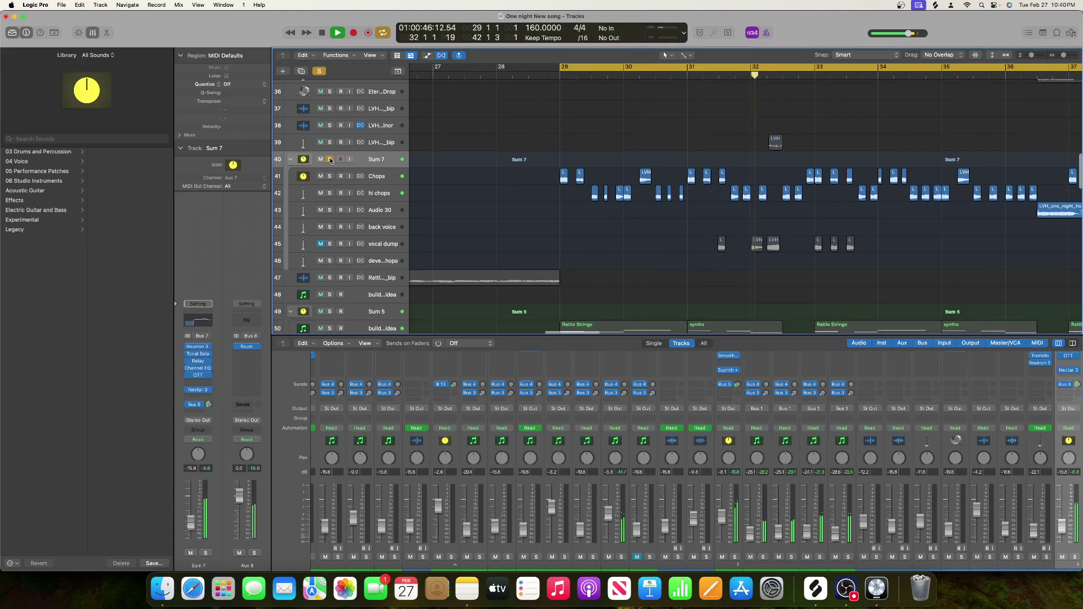
click(247, 354)
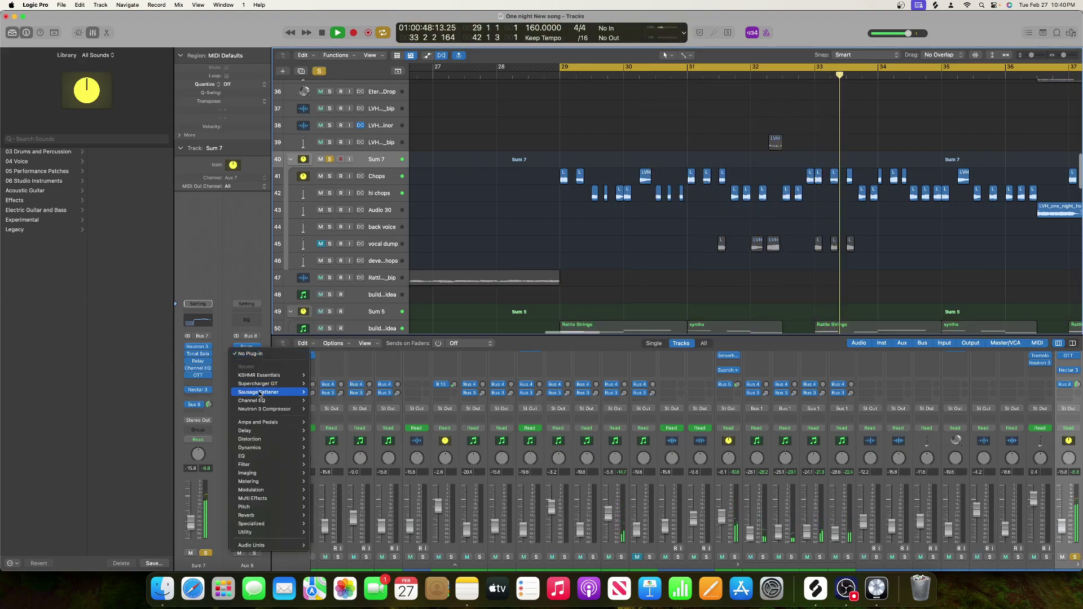
click(326, 384)
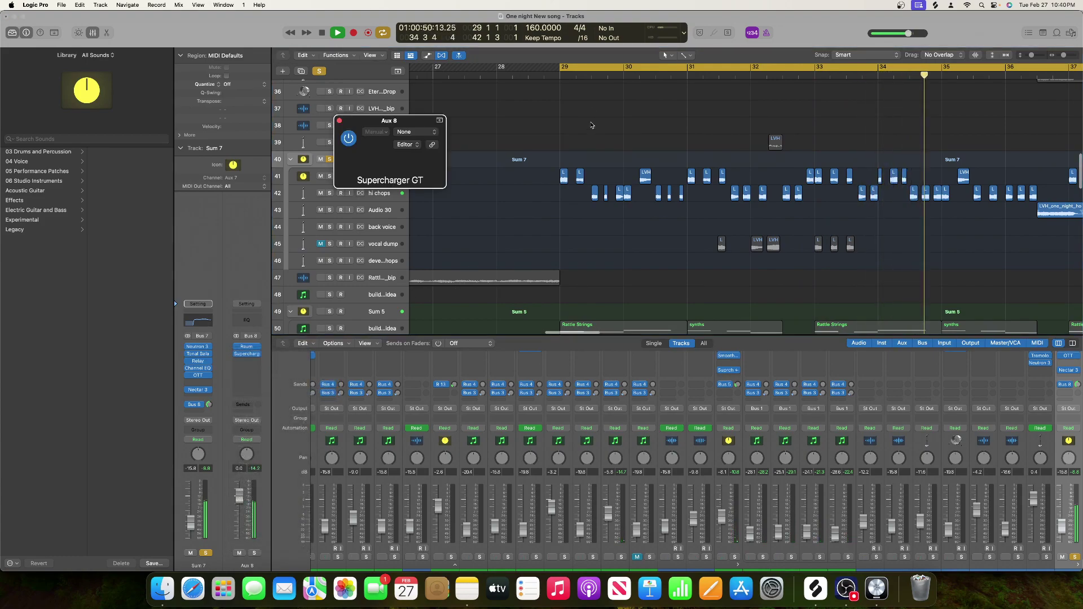
- Side-chain the Aux 8 Supercharger GT from Bus 7 with its Sidechain control enabled, and raise its Compress amount
click(634, 132)
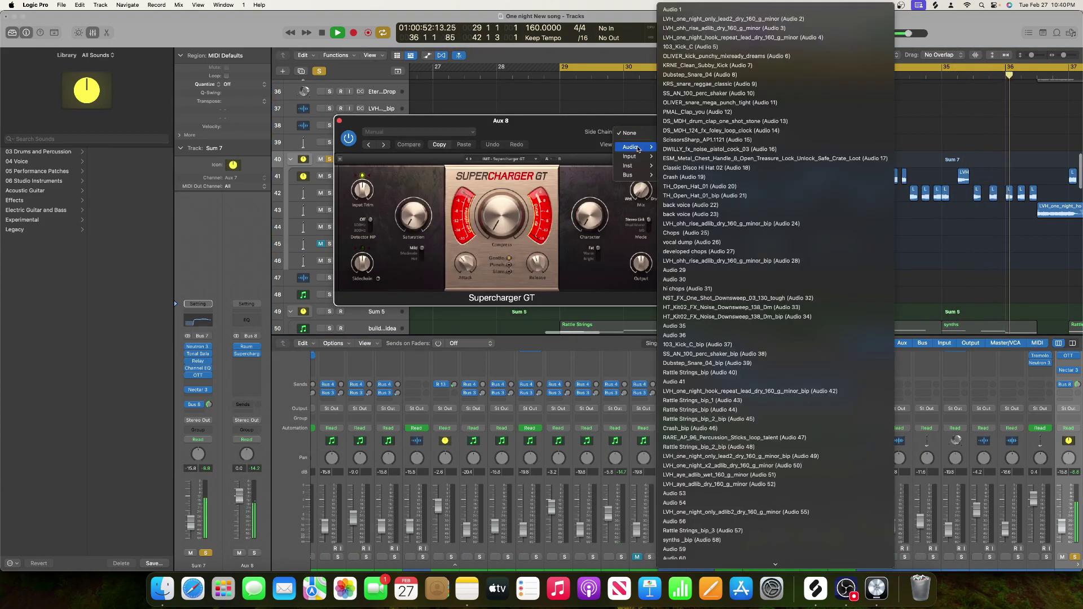
mouse_move(630, 174)
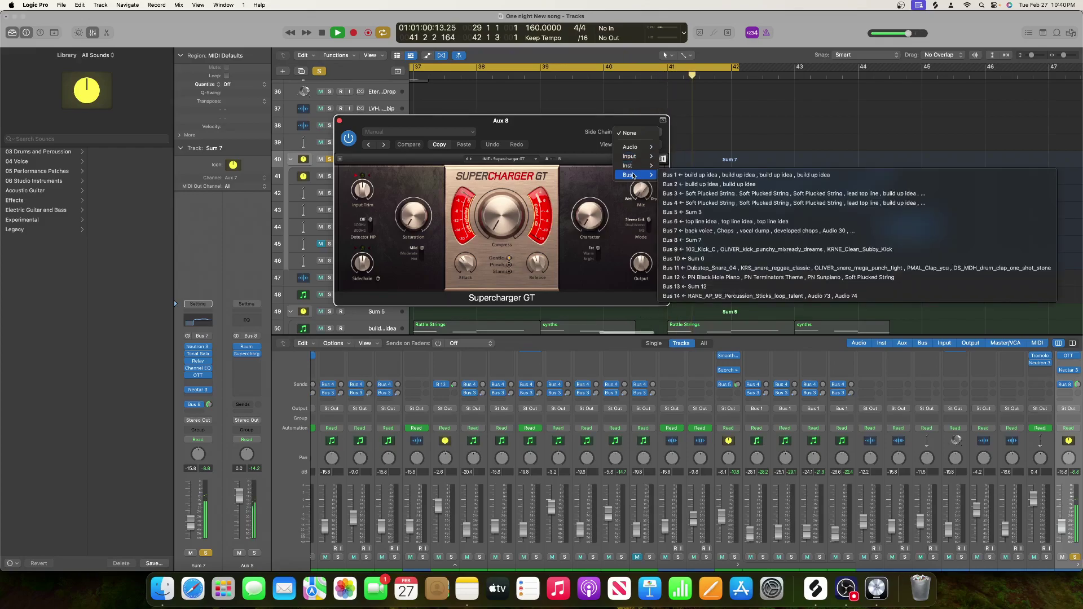
click(728, 232)
click(378, 279)
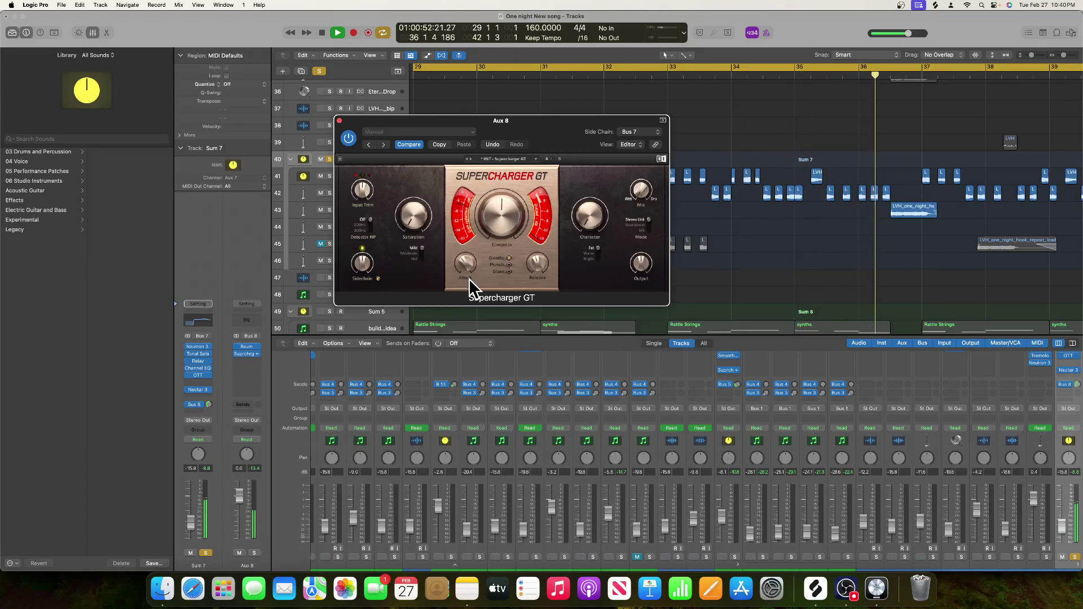
drag(502, 216, 502, 204)
click(339, 120)
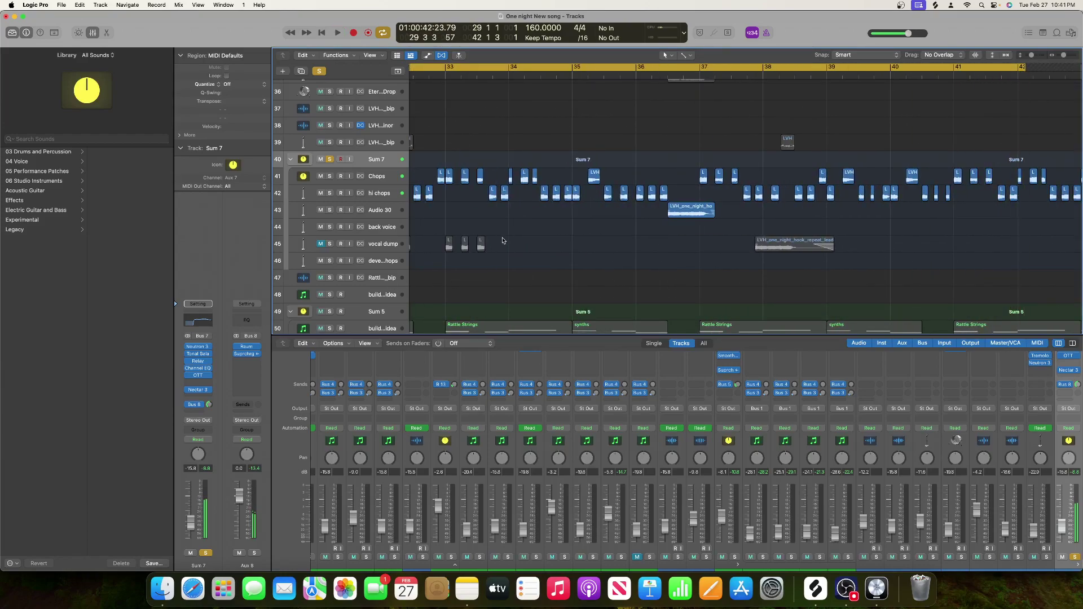
- Select the Audio 30 track and raise its volume to about -1.5 dB during playback
click(374, 211)
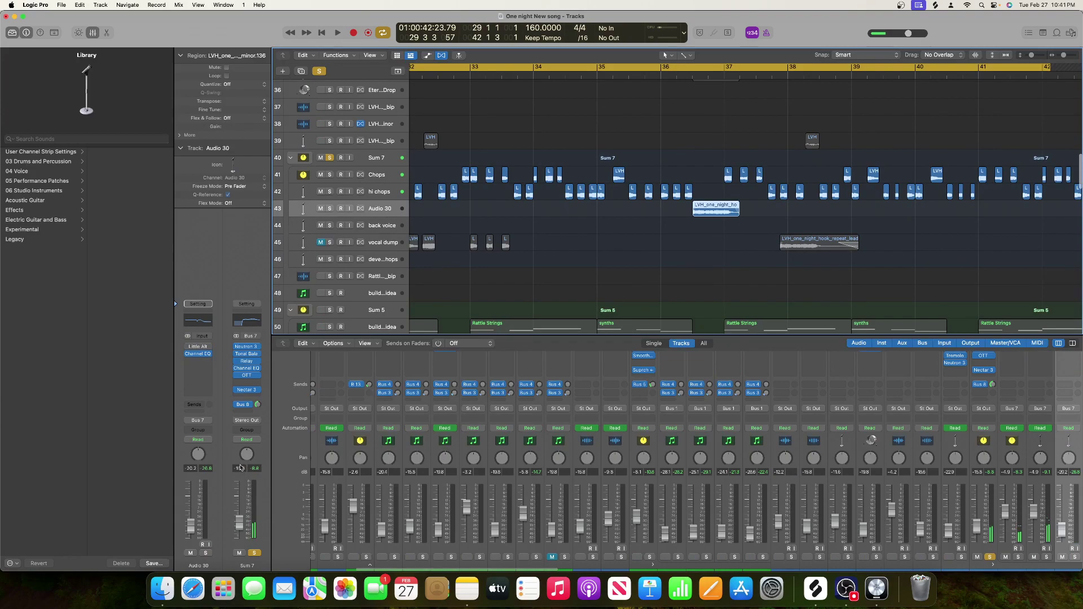
key(space)
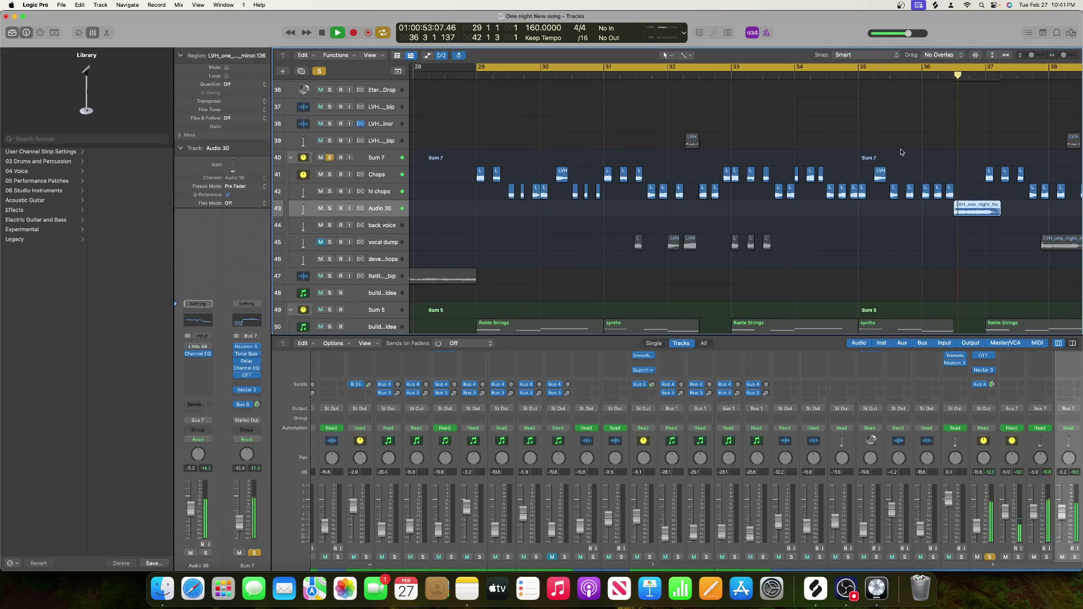
key(space)
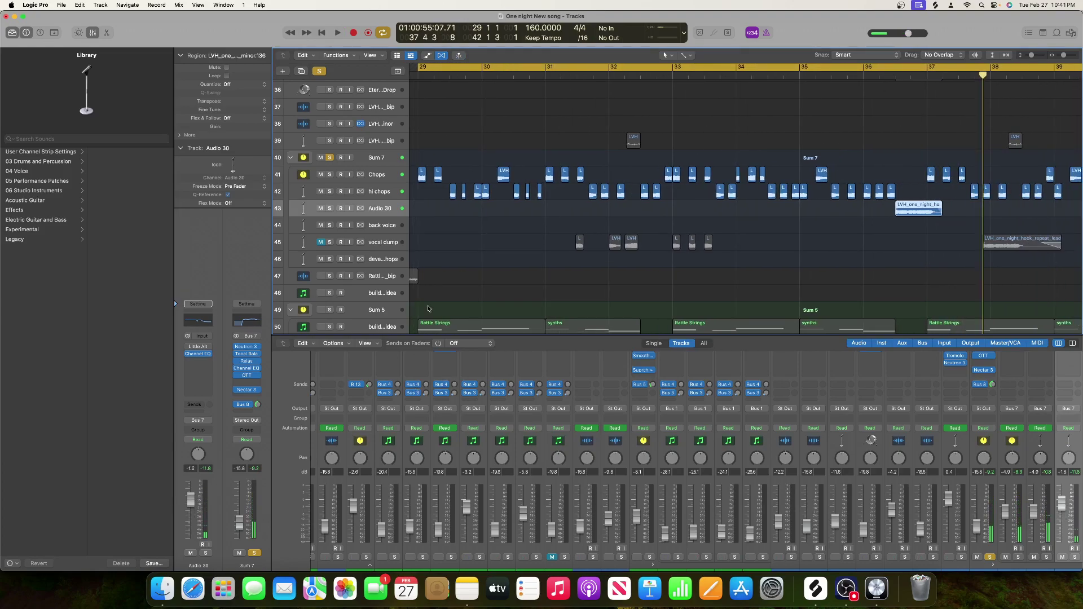
- Solo Audio 35 alongside the Sum 7 stack, play its vocal region near bar 36, and clear all solos
scroll(424, 310, up, 6)
click(330, 238)
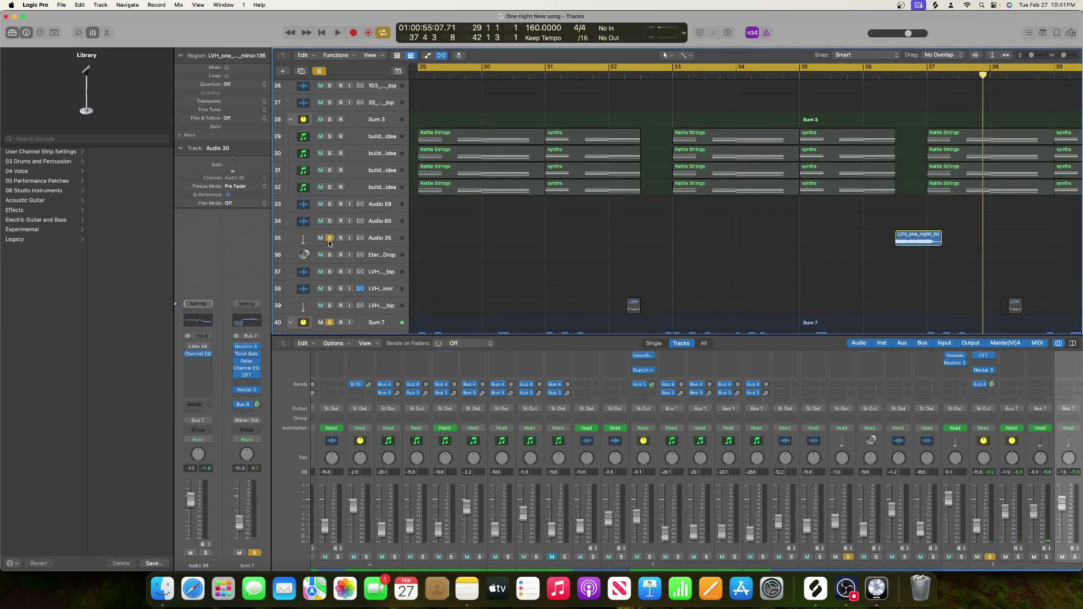
key(space)
click(889, 78)
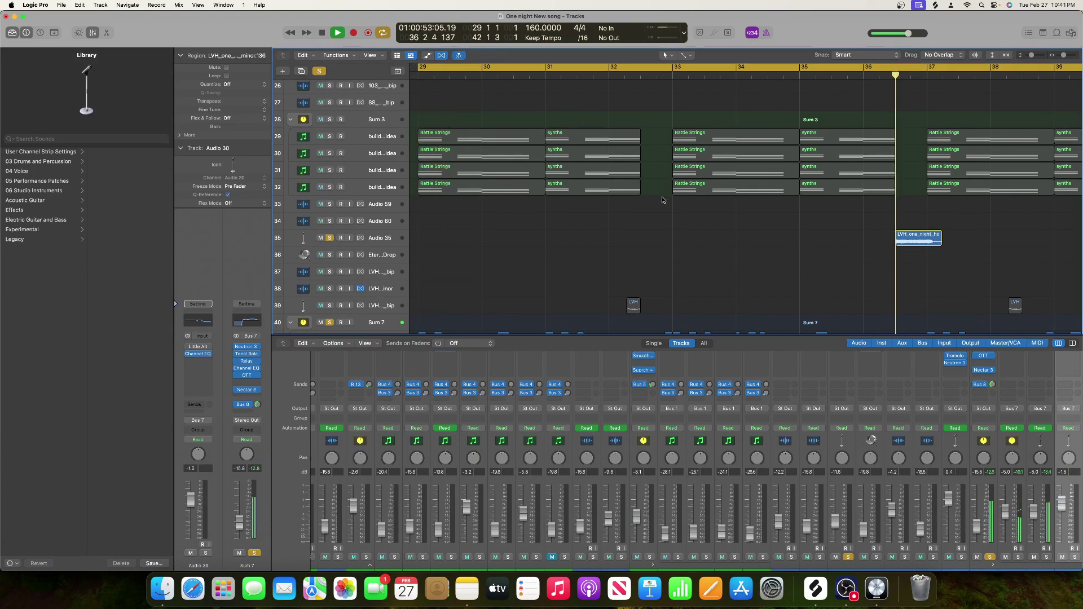
scroll(600, 257, down, 1)
scroll(599, 256, down, 4)
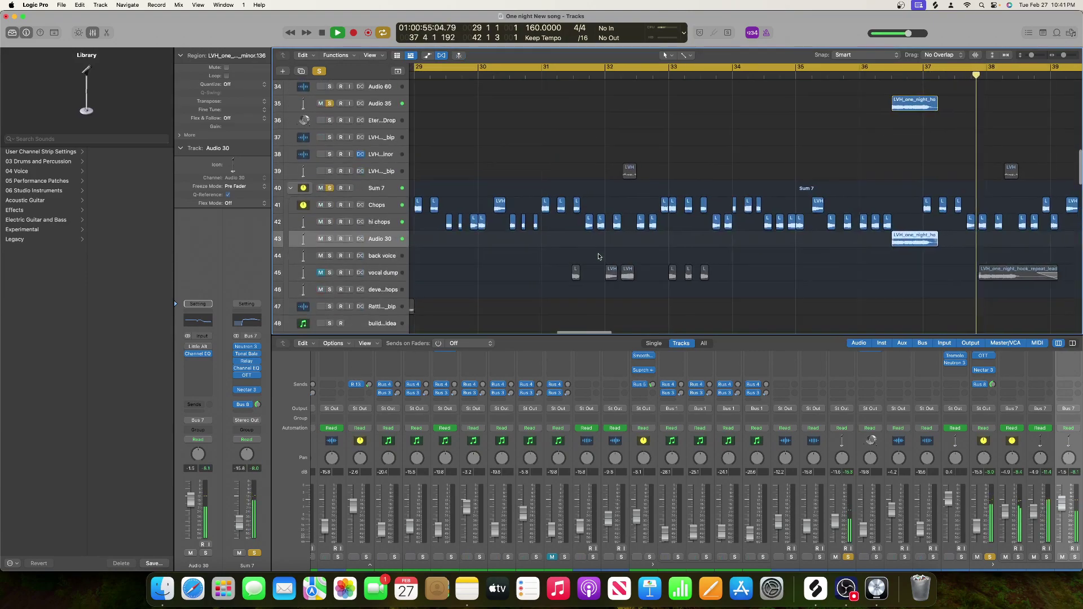
click(319, 72)
- Group the three top line idea tracks into a summing stack and collapse it
scroll(596, 262, down, 8)
scroll(595, 262, down, 1)
scroll(486, 302, down, 4)
key(space)
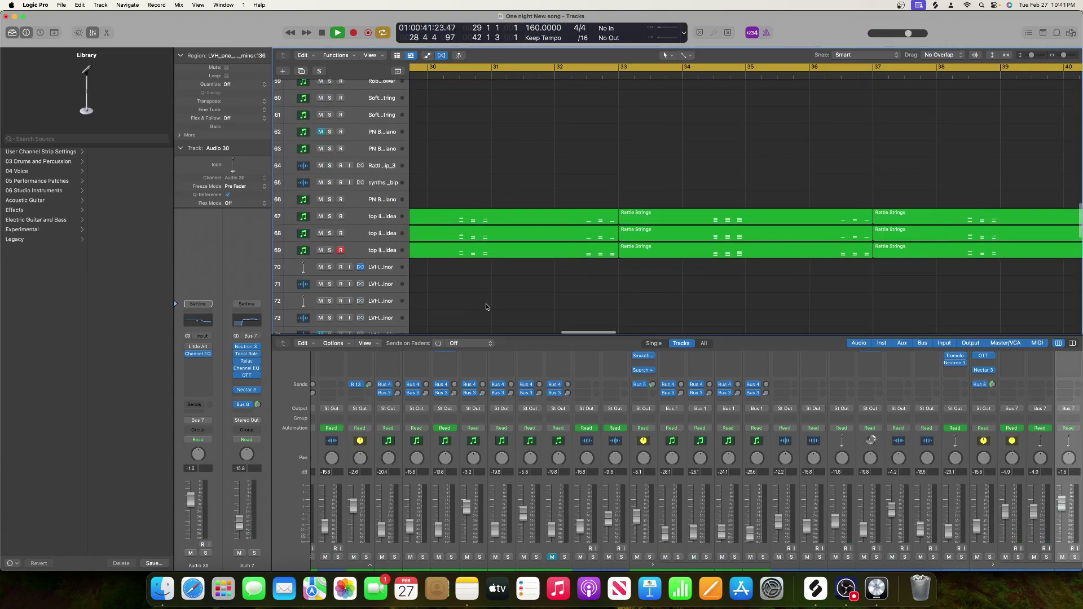
scroll(485, 302, down, 2)
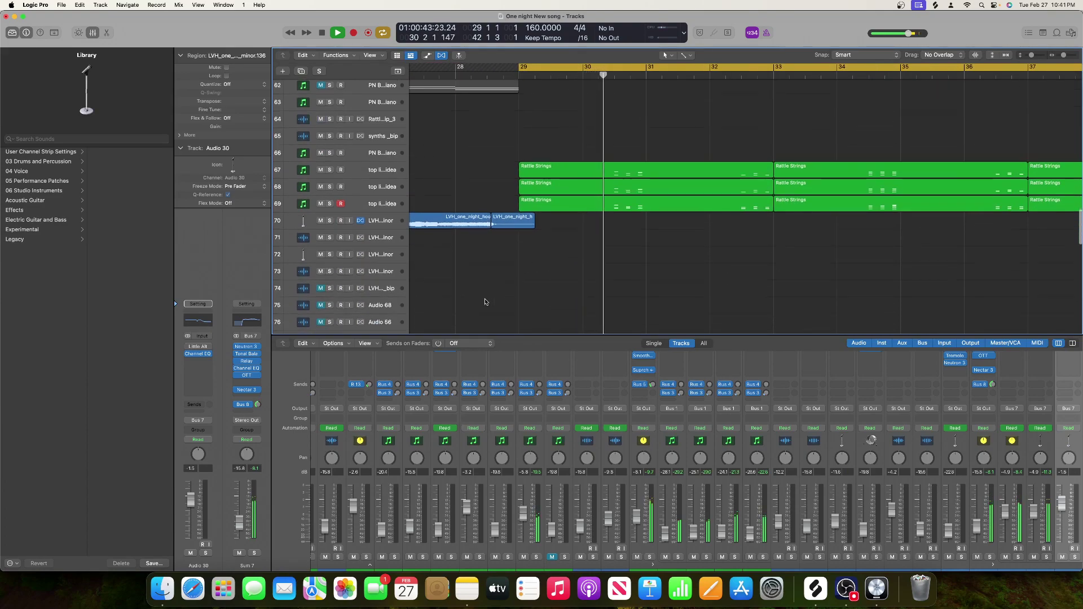
scroll(485, 302, up, 4)
key(space)
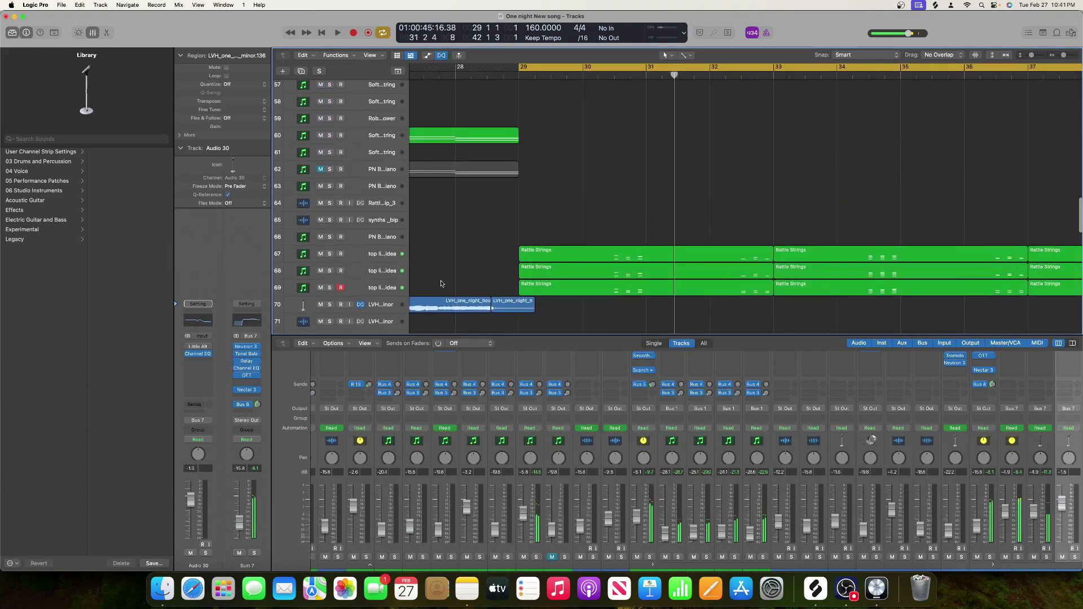
click(364, 255)
shift+click(364, 288)
right_click(354, 269)
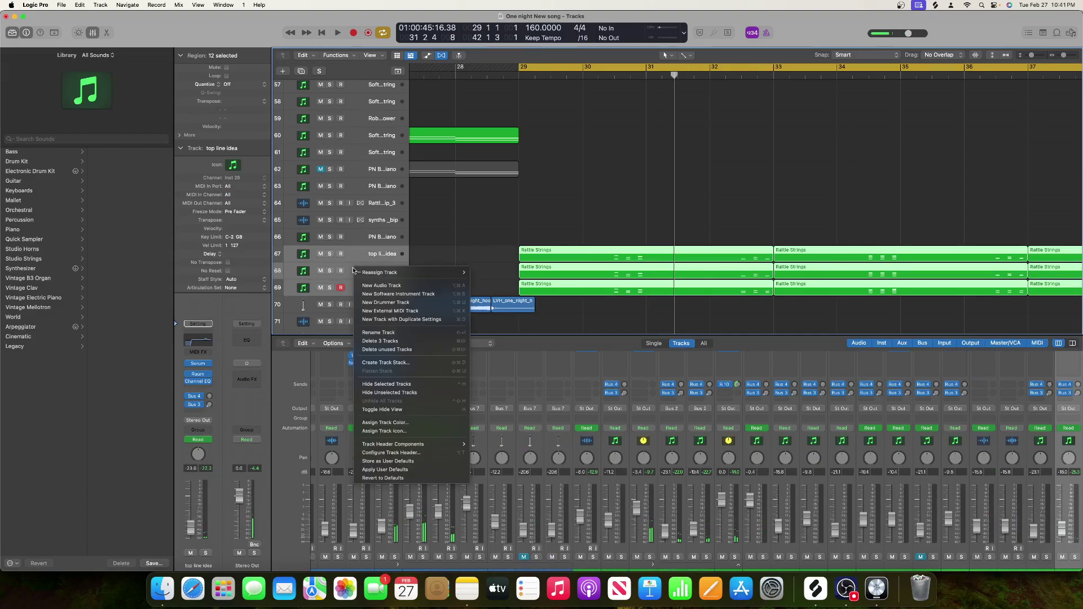
click(395, 362)
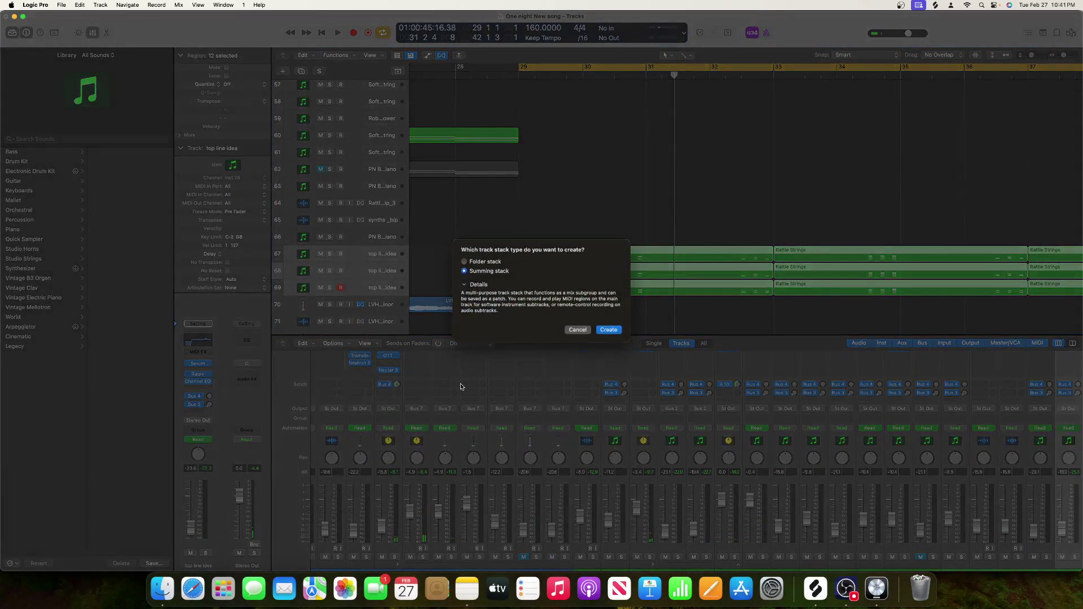
key(Return)
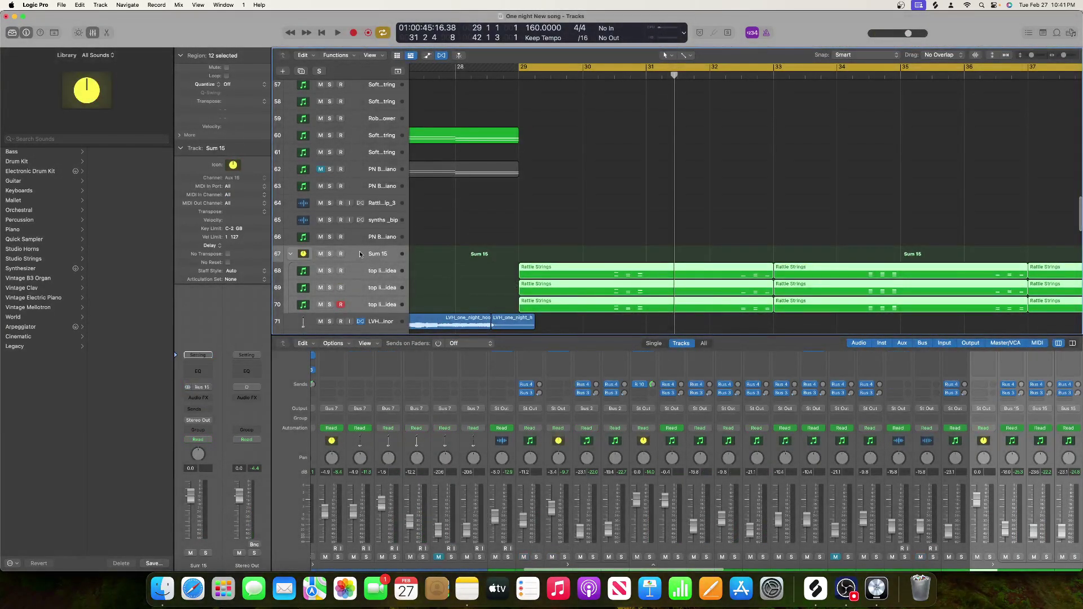
click(291, 254)
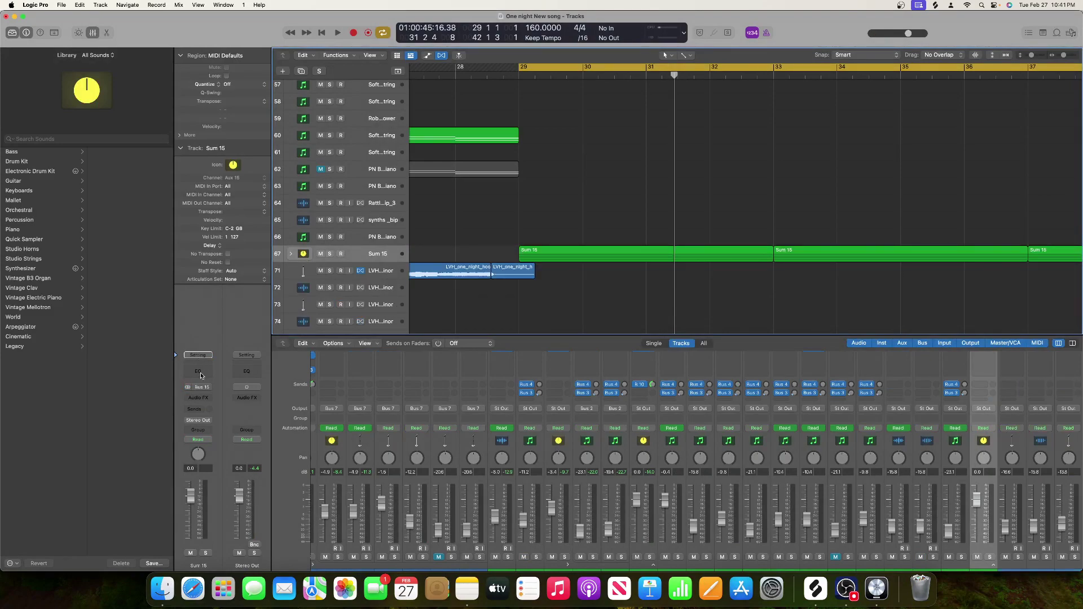
- Add a Channel EQ to the Sum 15 stack with a low cut at about 314 Hz and 48 dB/Oct
click(198, 371)
key(space)
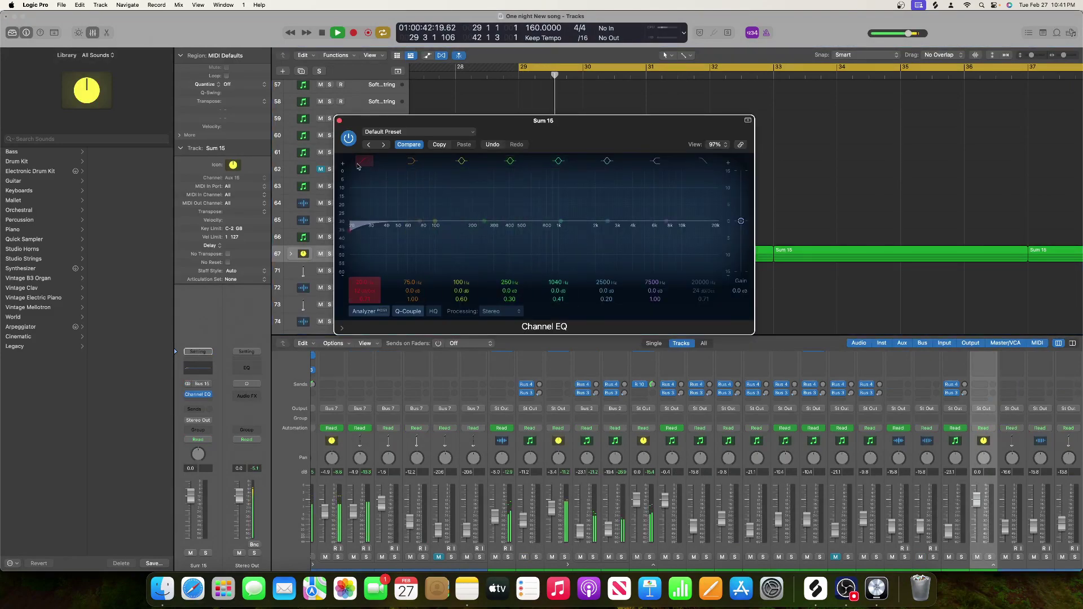
drag(358, 284, 335, 151)
key(space)
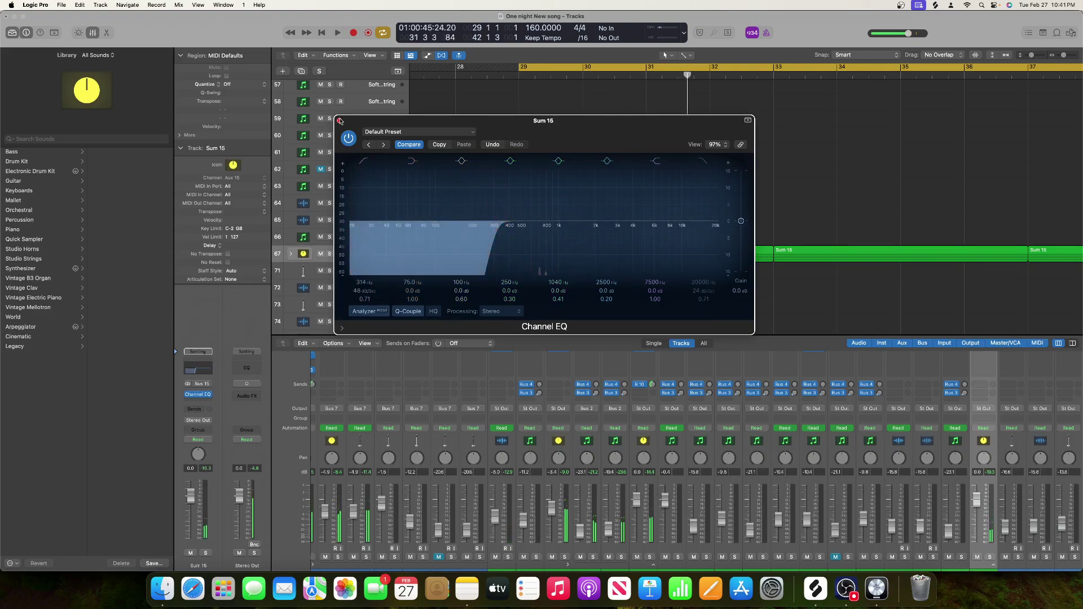
click(340, 121)
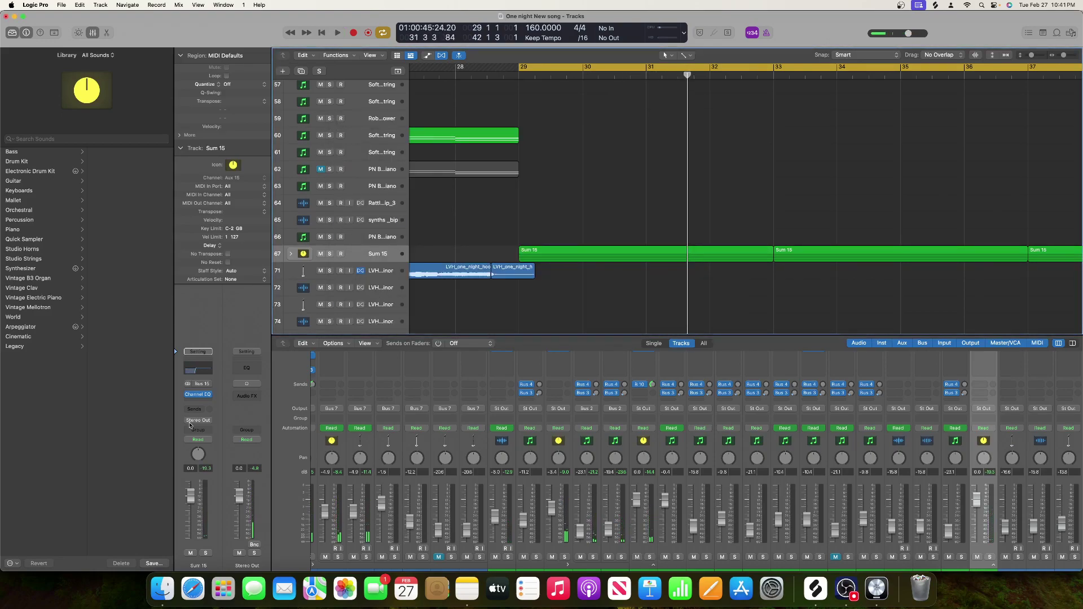
- Solo Sum 15 and set its Channel EQ high cut to about 5850 Hz at 48 dB/Oct, with the low cut at 286 Hz
click(198, 403)
click(201, 421)
click(209, 370)
key(space)
key(s)
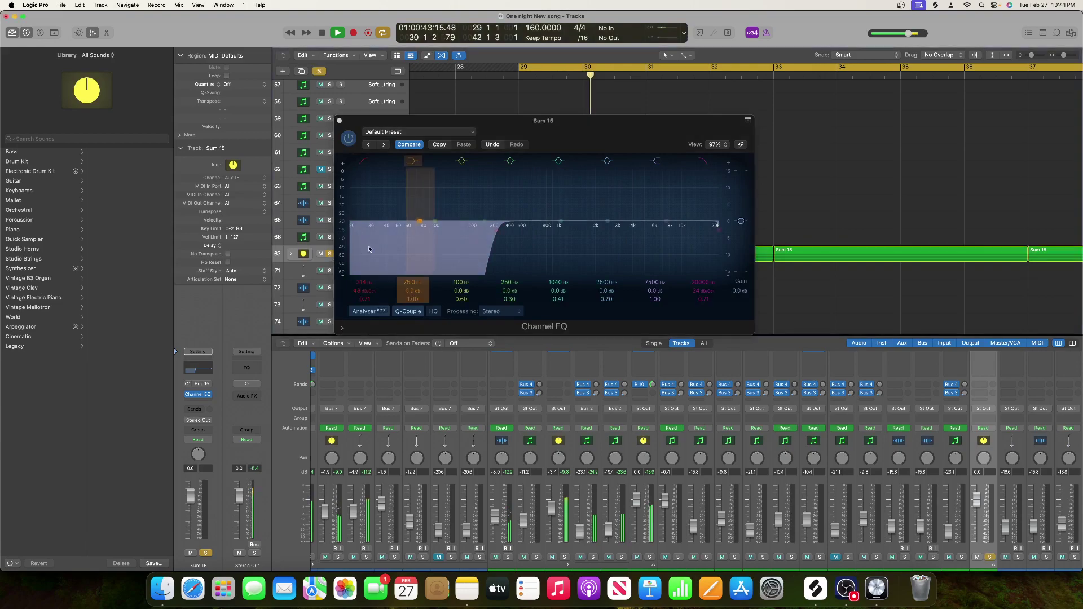
drag(702, 284, 703, 305)
key(space)
- Boost the Sum 15 Channel EQ's mid band by about 4.8 dB around 1120 Hz
drag(559, 222, 559, 205)
key(space)
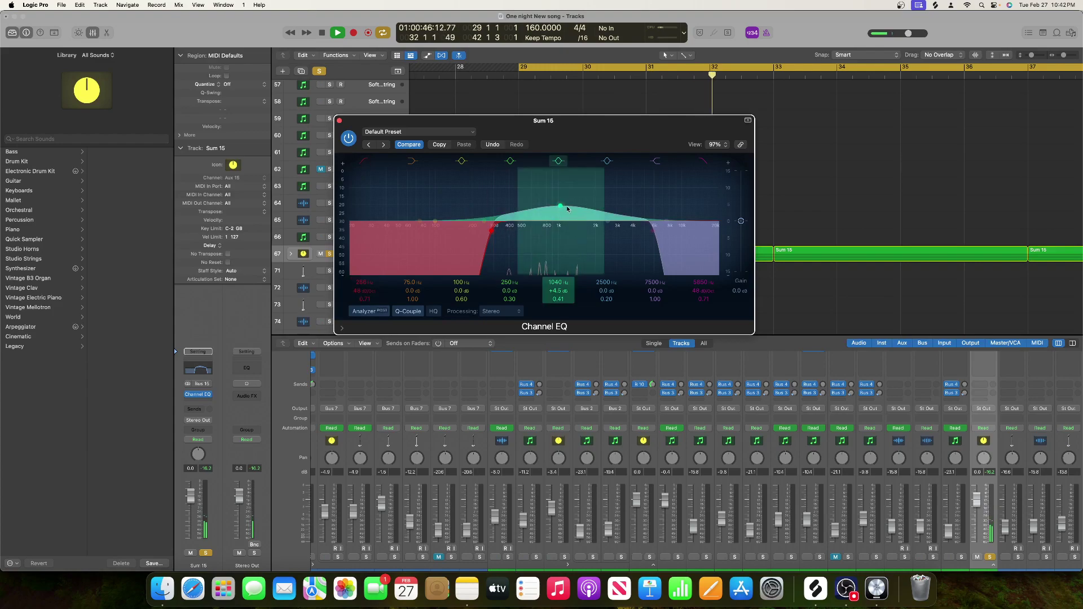
drag(559, 207, 562, 206)
key(space)
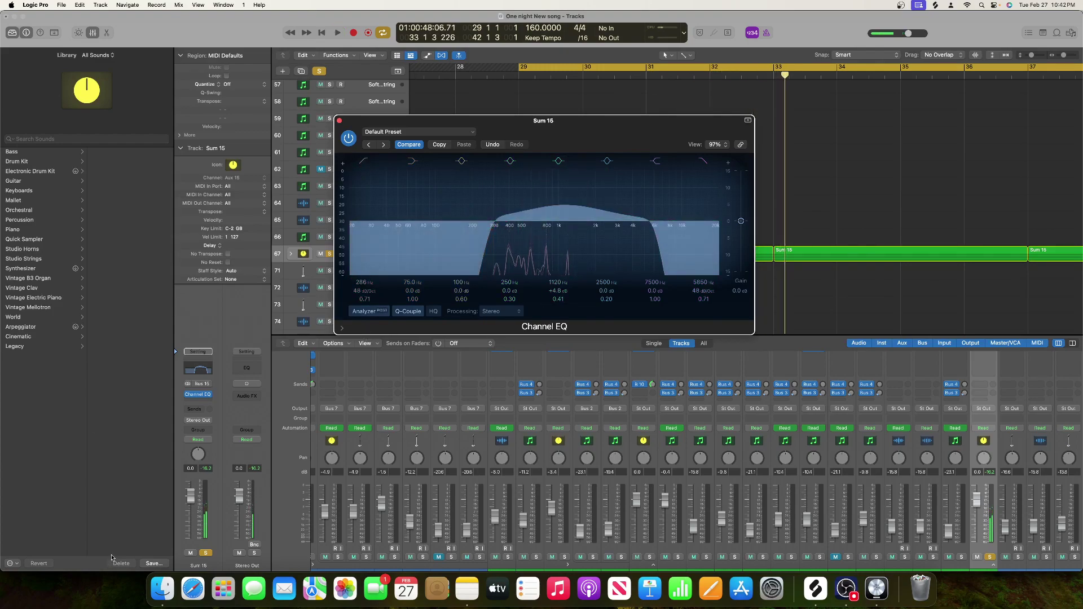
- Insert a stereo Sausage Fattener after the EQ on Sum 15, set Fatness to 10%, and close both plug-in windows
click(191, 405)
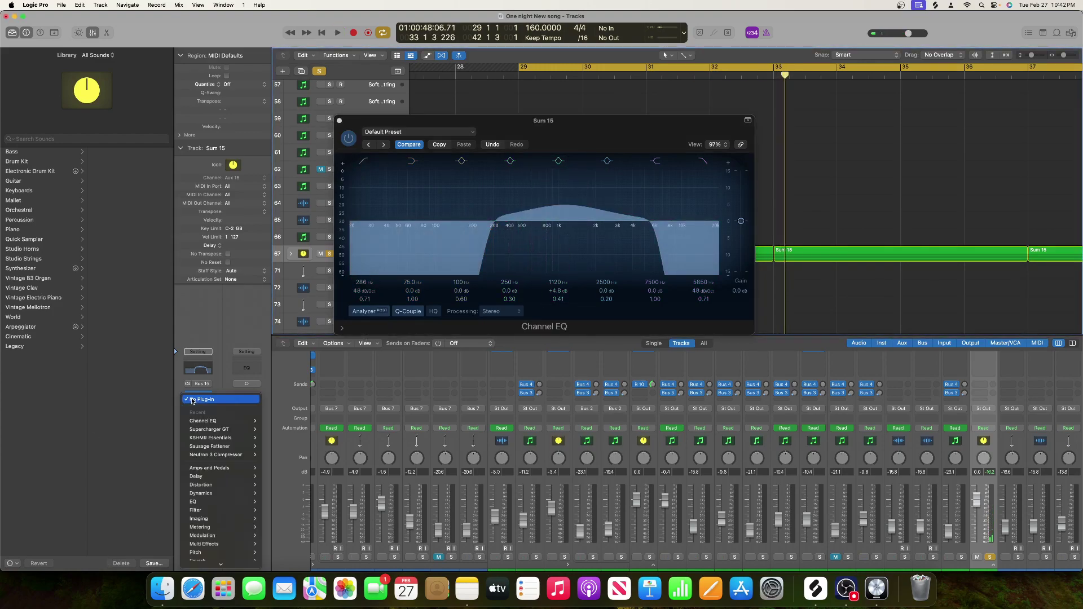
mouse_move(211, 446)
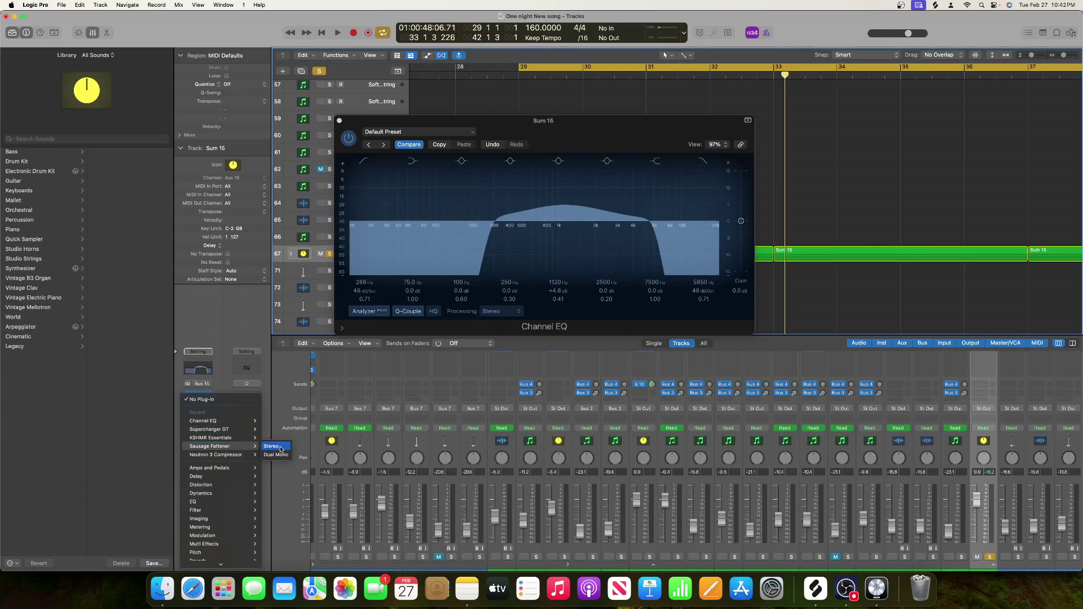
click(273, 447)
click(494, 217)
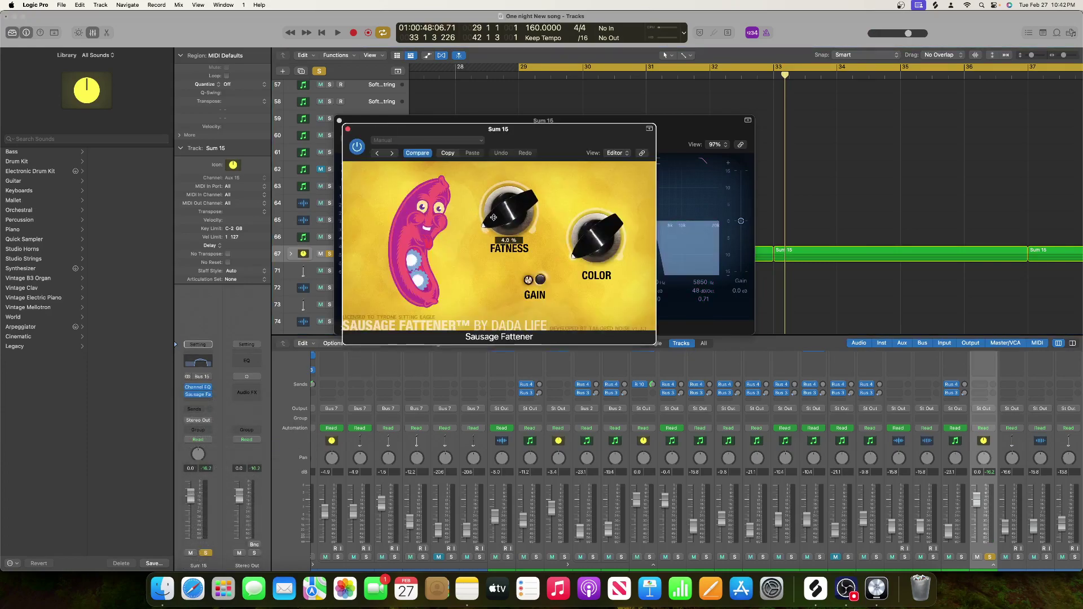
key(space)
drag(495, 212, 496, 210)
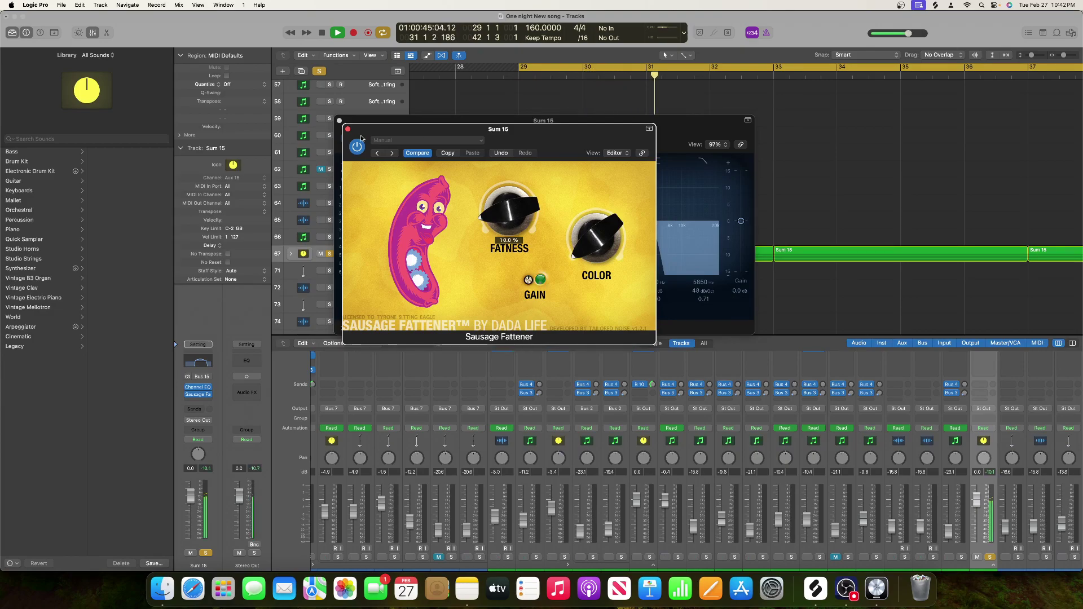
click(349, 129)
click(339, 120)
key(space)
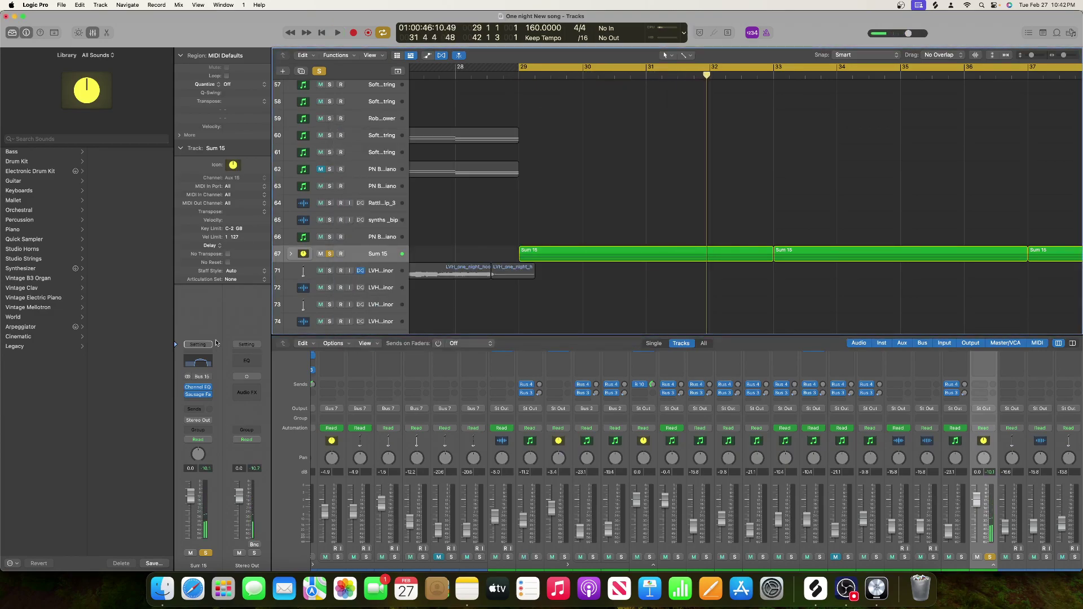
- Clear the Sum 15 solo and shrink the mixer to enlarge the track area
scroll(403, 262, down, 3)
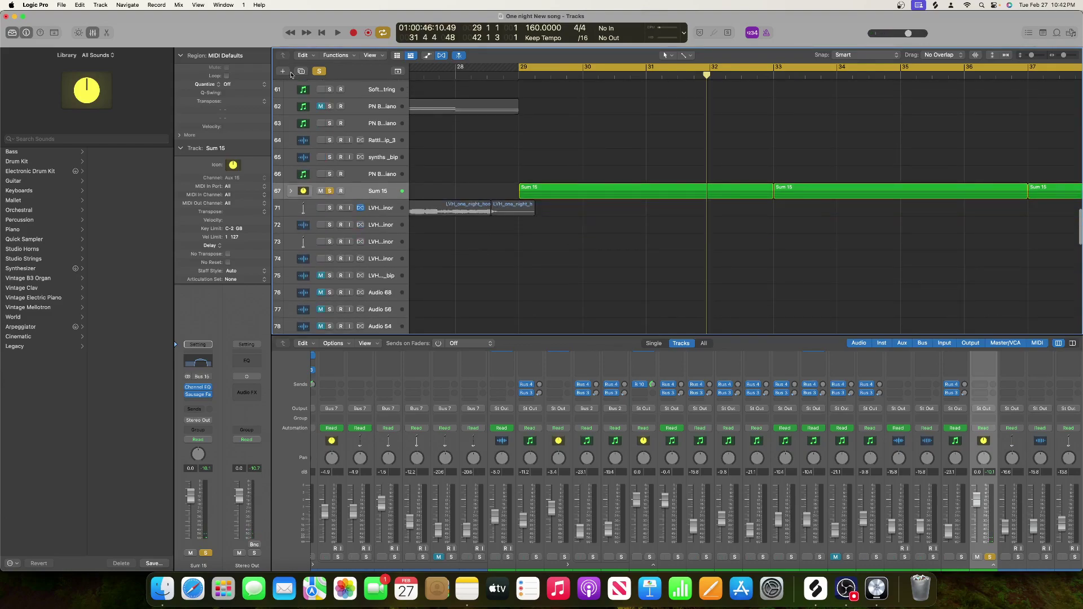
click(319, 71)
scroll(498, 324, down, 1)
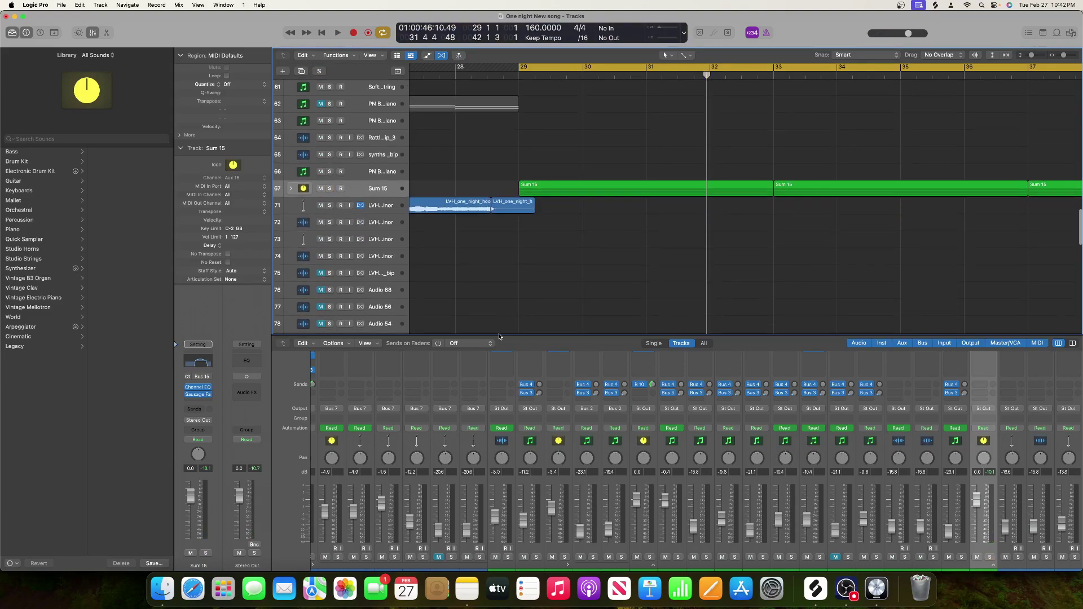
drag(499, 335, 499, 497)
- Audition the LVH_ohh_rise_adlib_dry_160_g_minor_bip track on its own from bar 29, ending with solo off
scroll(442, 303, down, 5)
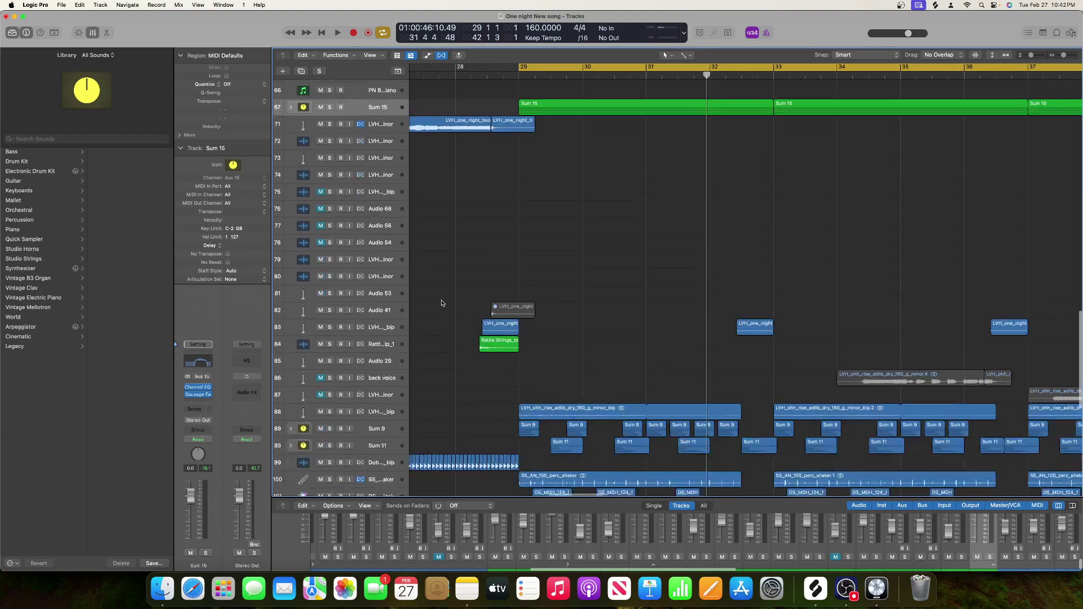
scroll(442, 303, down, 2)
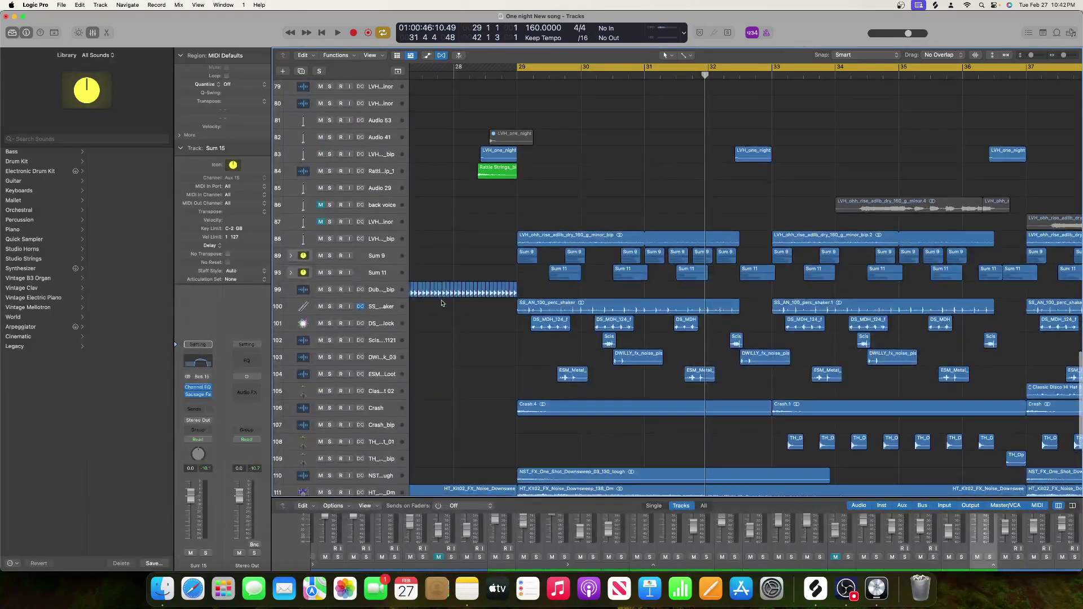
click(331, 239)
key(space)
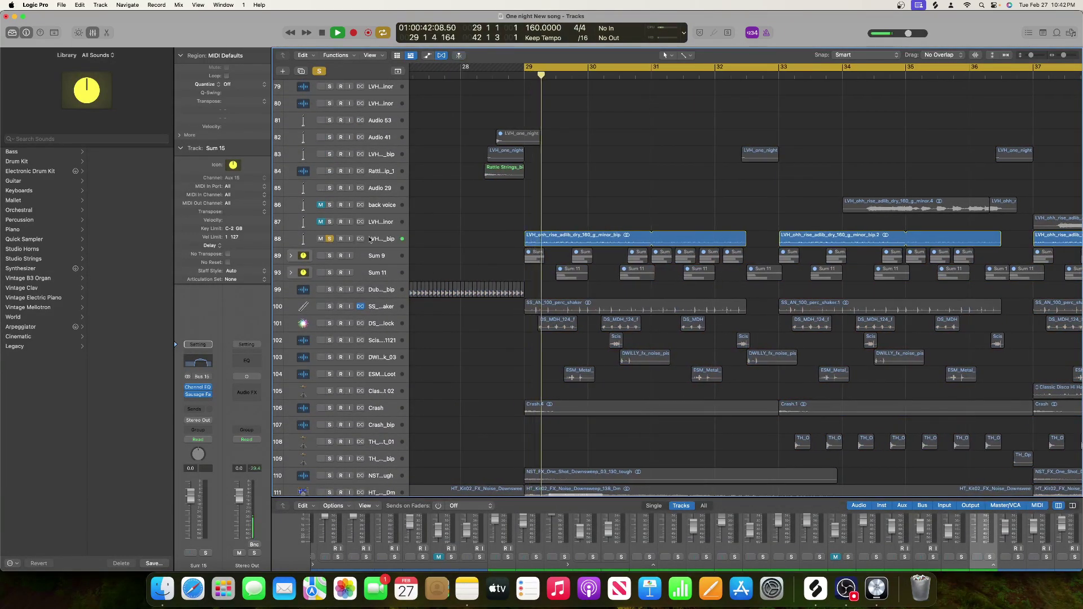
click(306, 240)
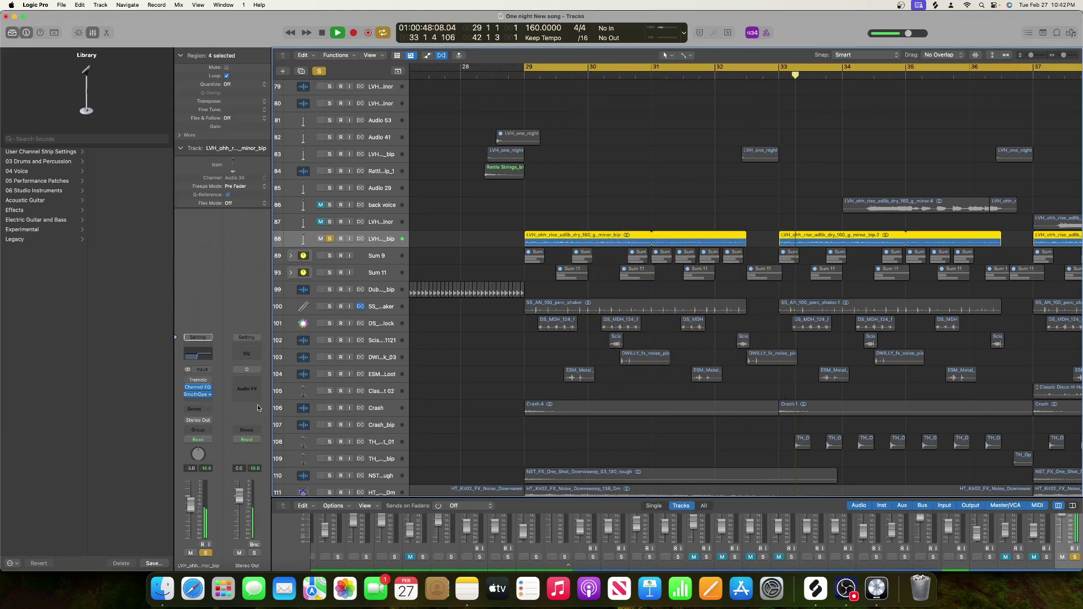
key(space)
key(space)
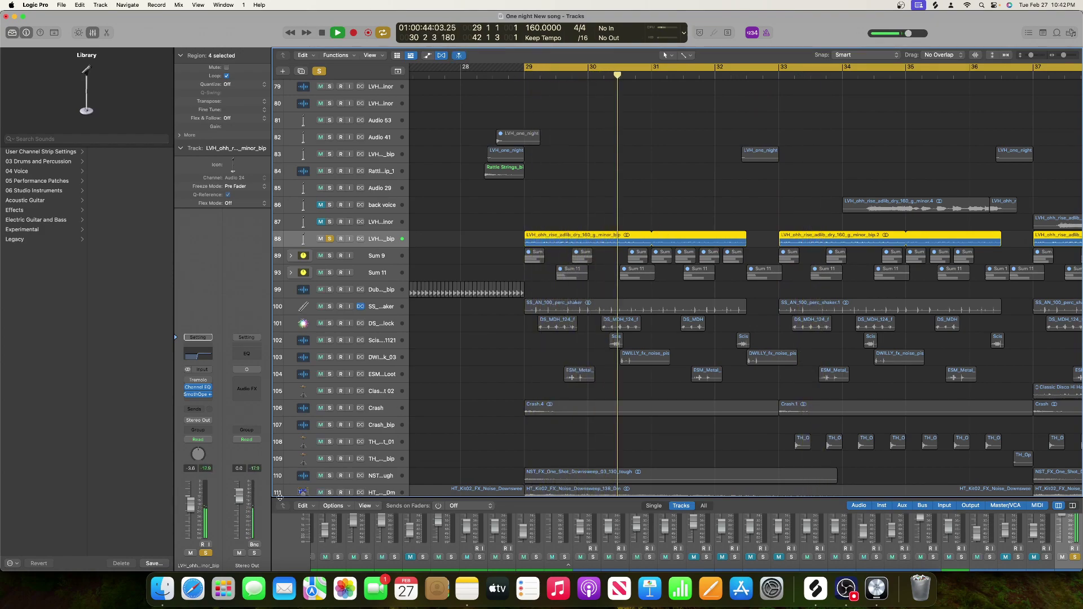
key(space)
click(330, 239)
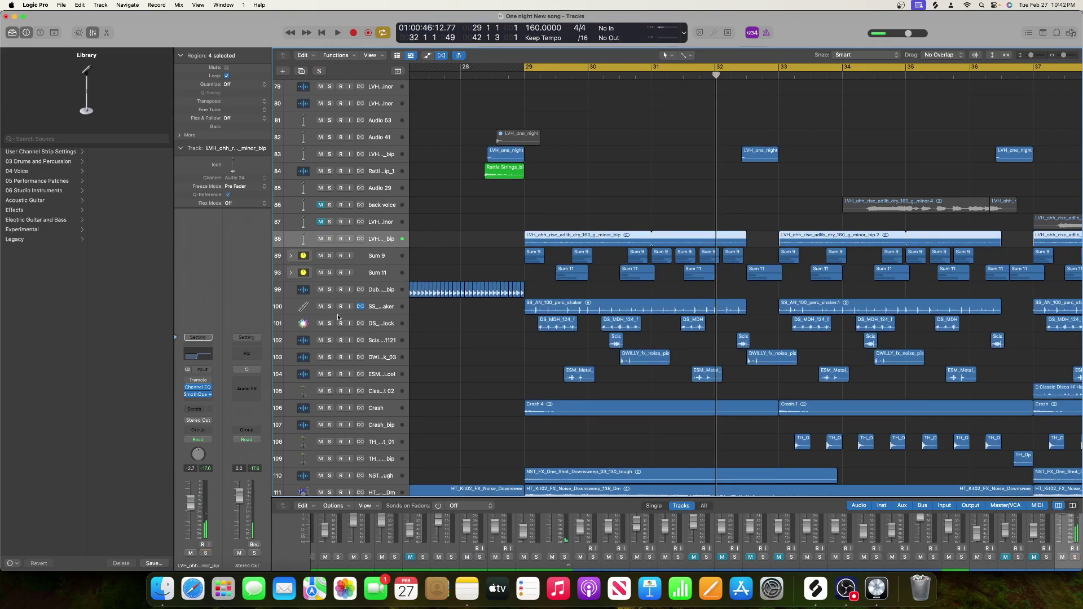
- Inspect the Sum 9 and Sum 11 stacks and their channel strips, collapse them, and look through the percussion and effects tracks below
click(290, 256)
click(292, 324)
click(291, 324)
click(364, 323)
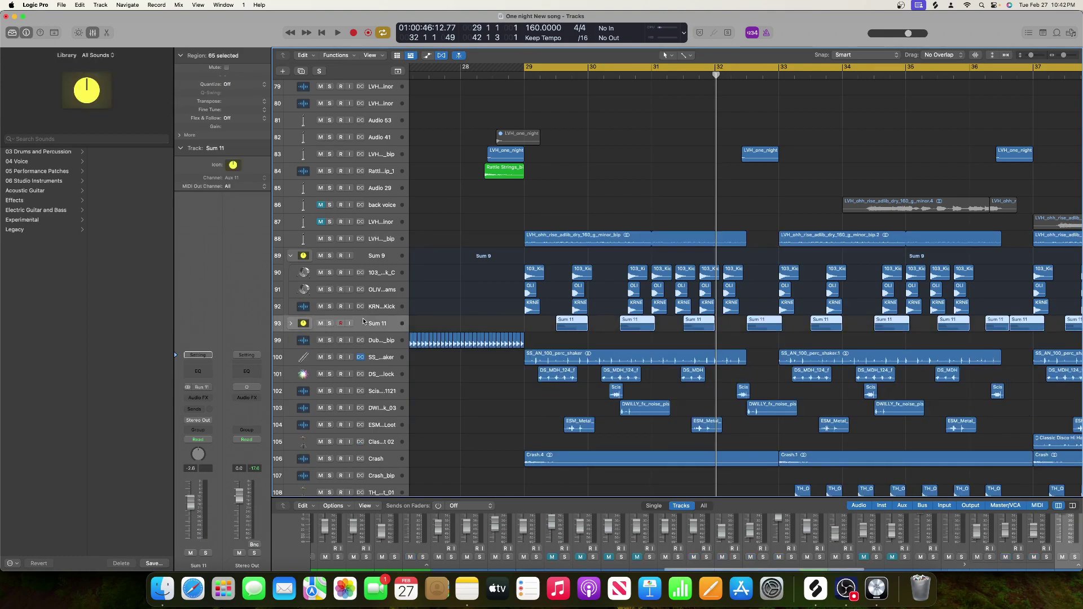
click(360, 258)
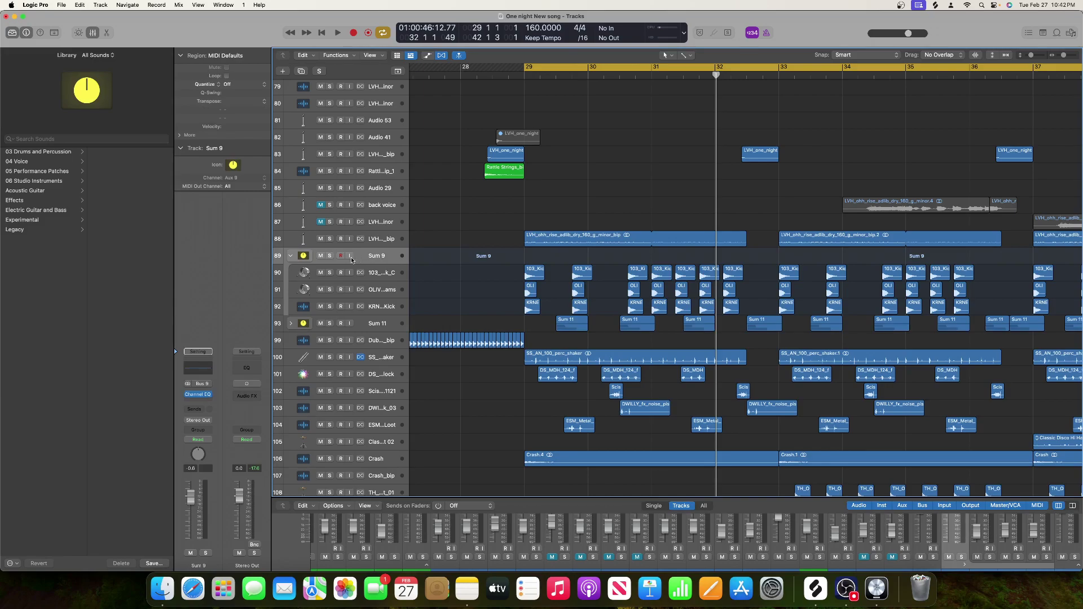
click(291, 258)
scroll(397, 390, down, 10)
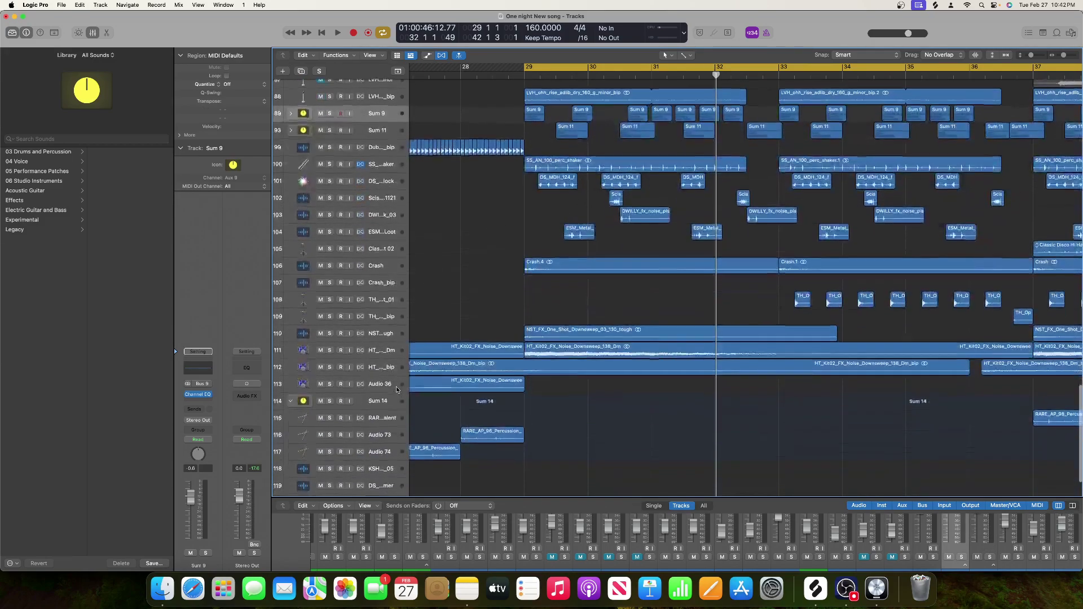
- Select all tracks from the Sum 9 stack down through track 109 below the Crash tracks
scroll(398, 389, up, 7)
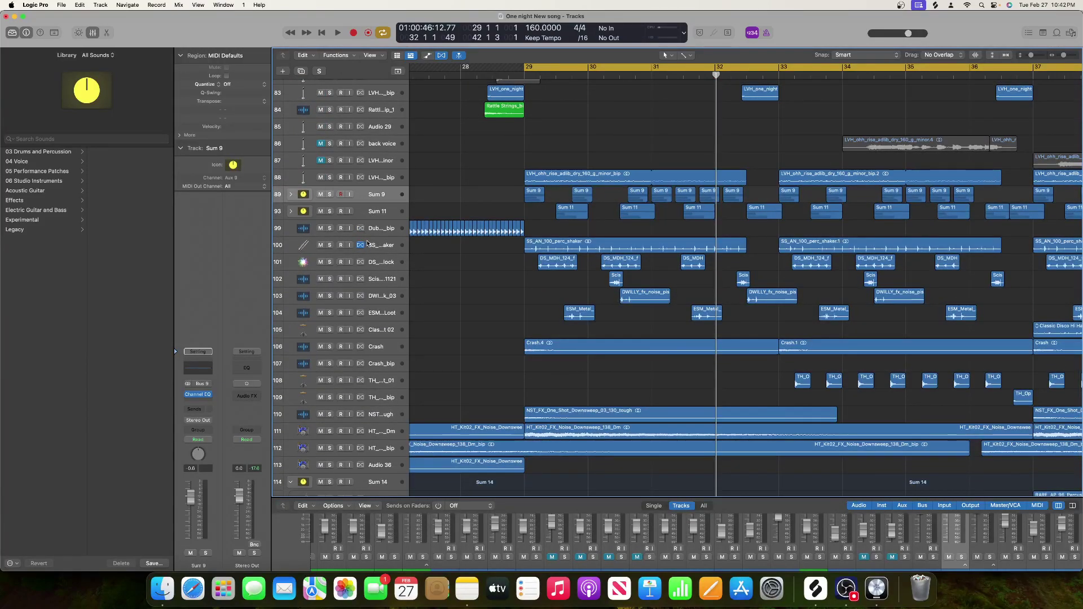
scroll(355, 318, right, 1)
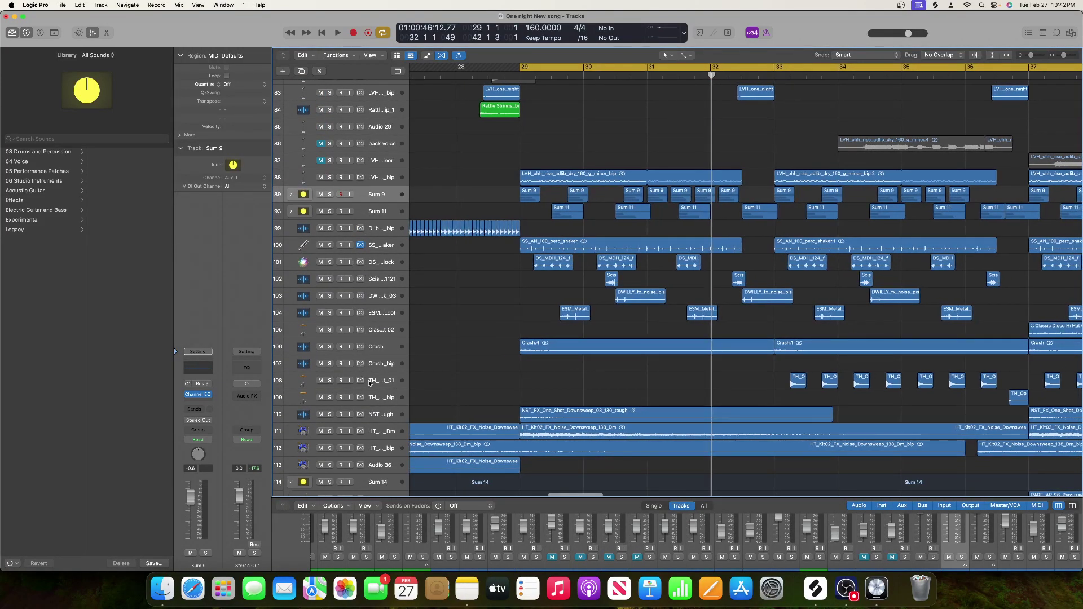
key(super+a)
scroll(412, 406, right, 5)
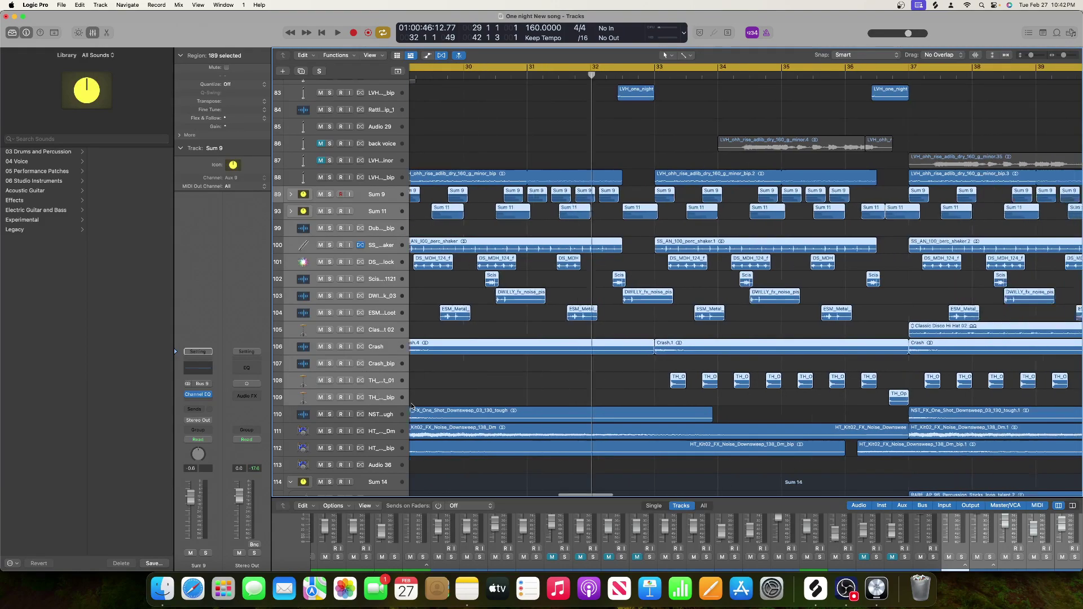
scroll(424, 395, left, 5)
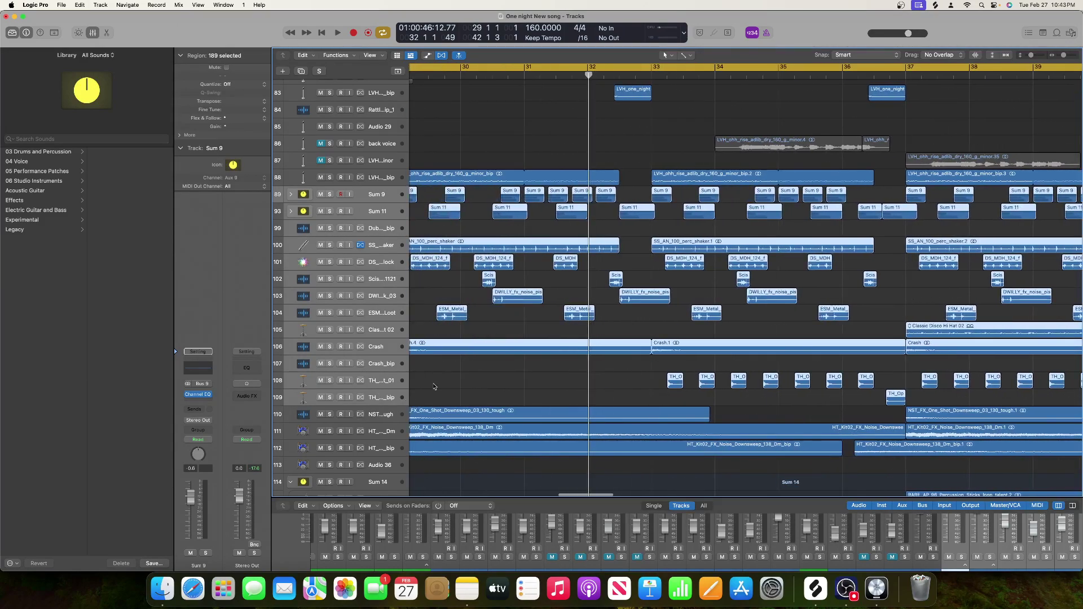
scroll(434, 386, left, 1)
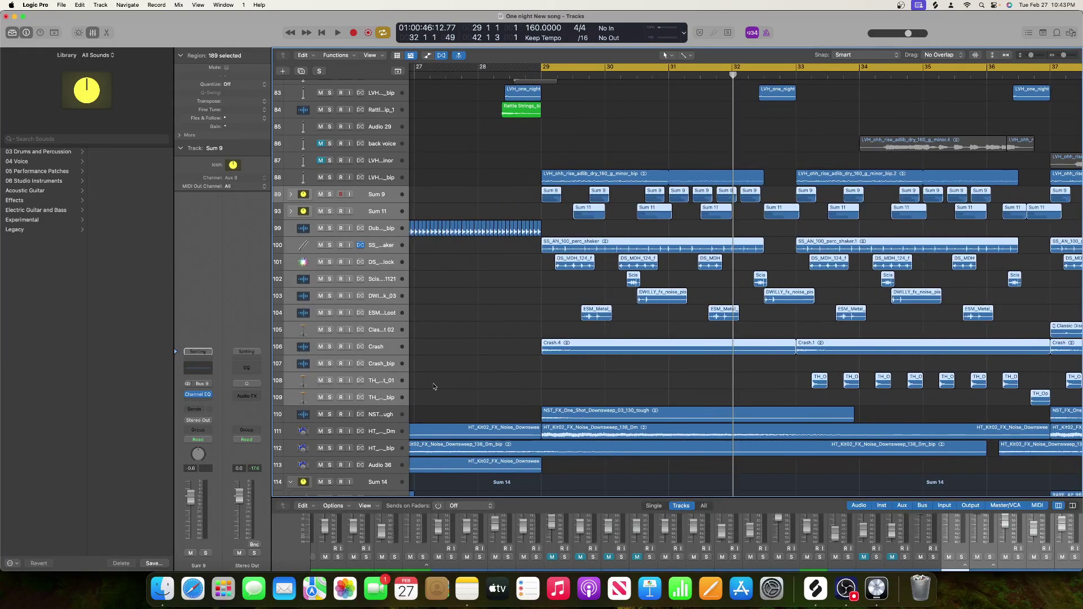
scroll(434, 386, down, 3)
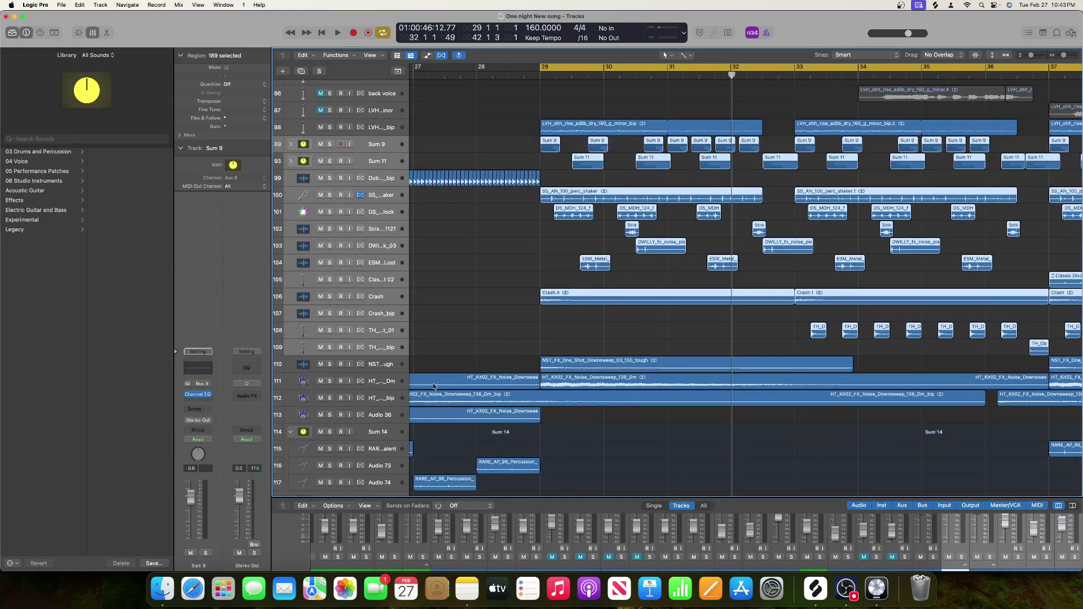
- Audition the NST_FX_One_Shot_Downsweep_03_130_tough track on its own from bar 29, ending with solo off
click(330, 364)
key(space)
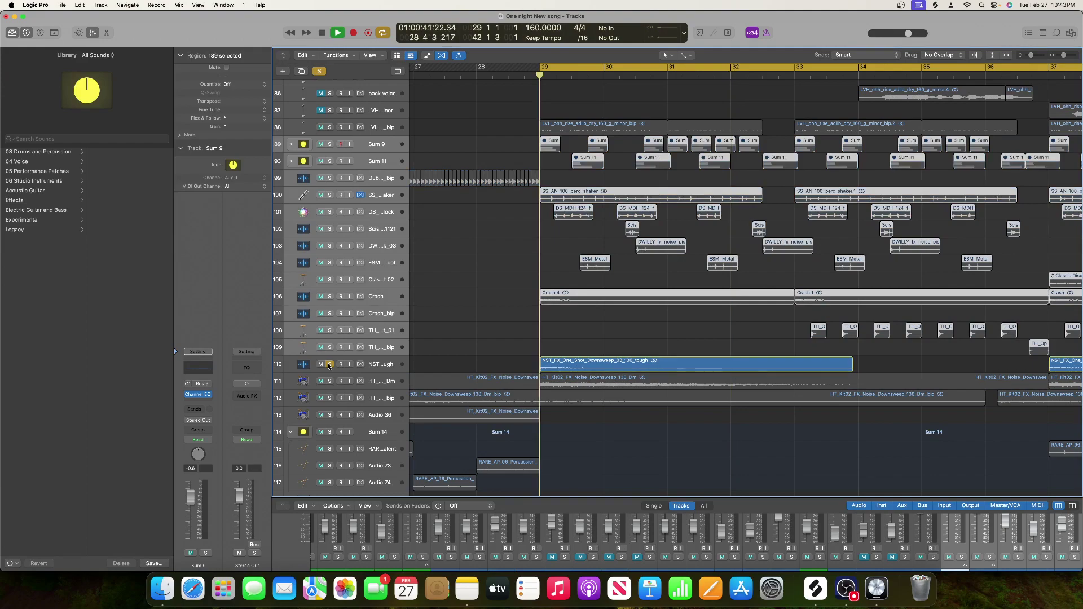
key(space)
click(329, 364)
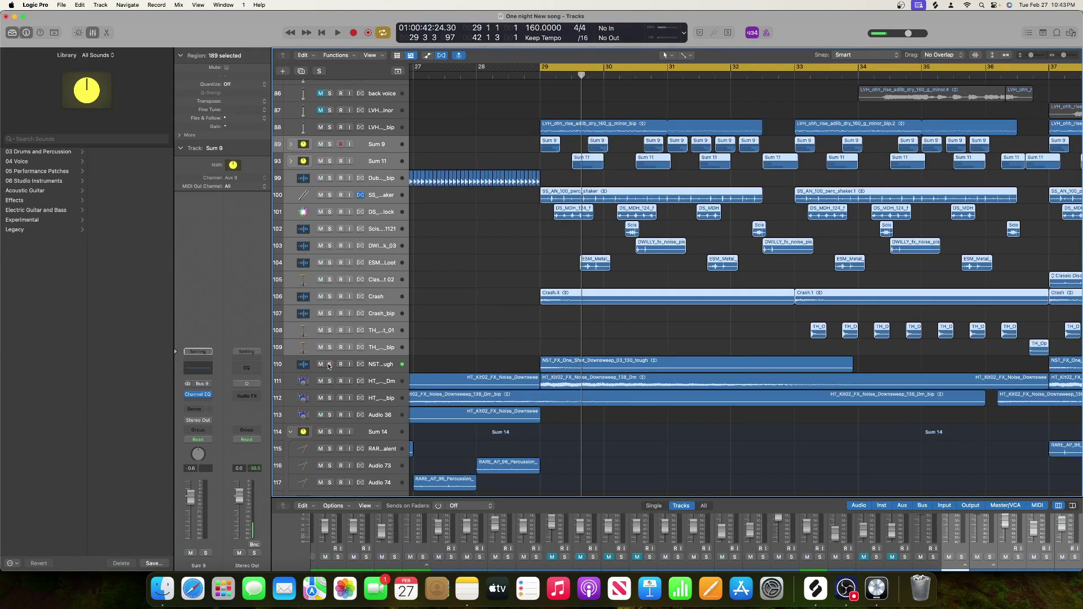
- Solo the selected percussion tracks and stacks, play them back, and raise the Sum 9 level to 2.3 dB
click(330, 145)
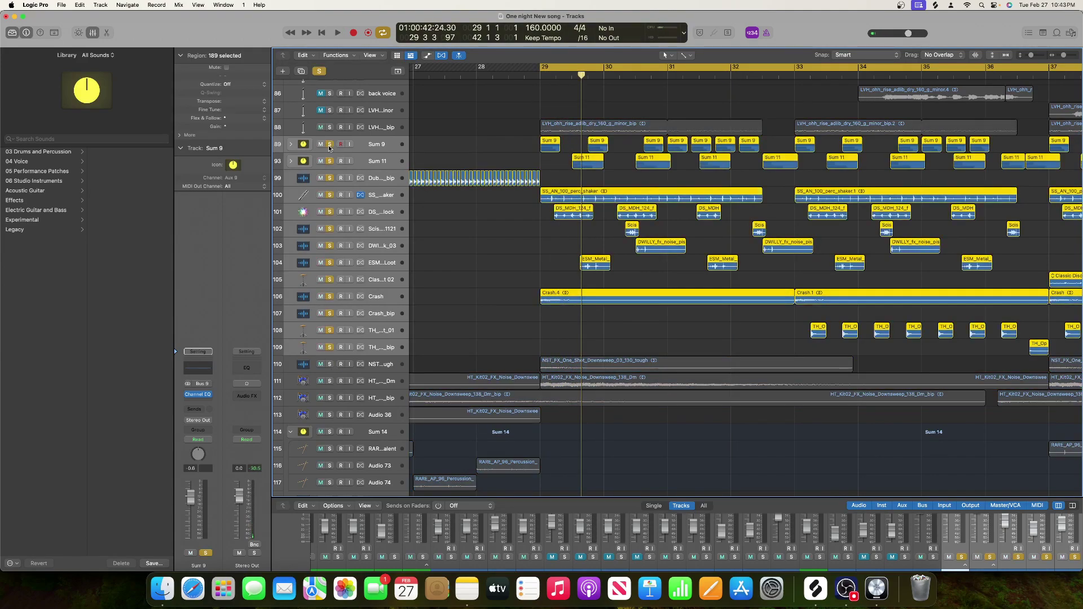
key(space)
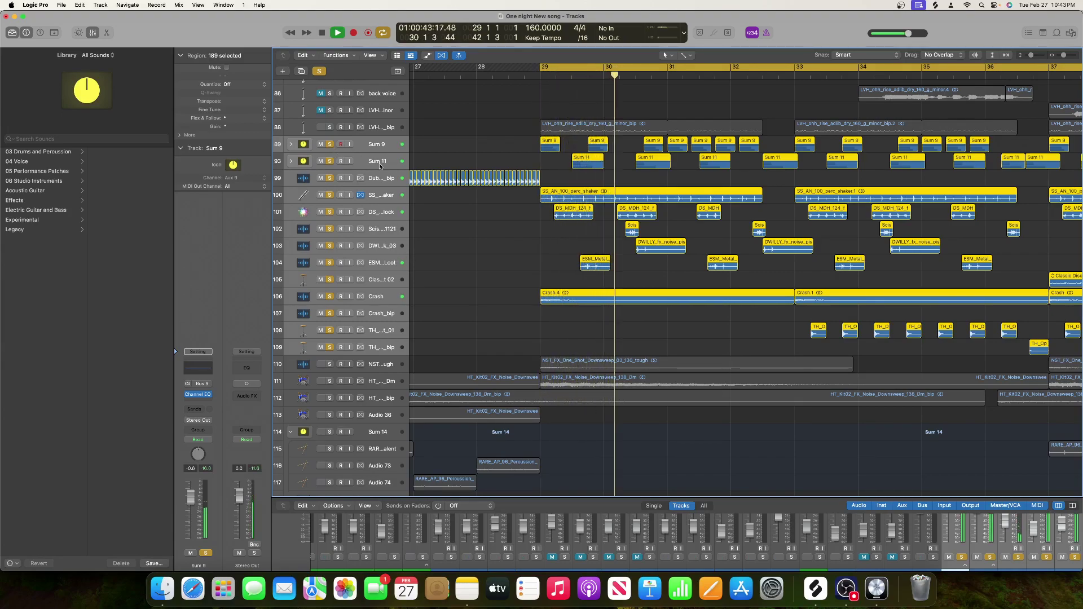
key(space)
click(370, 148)
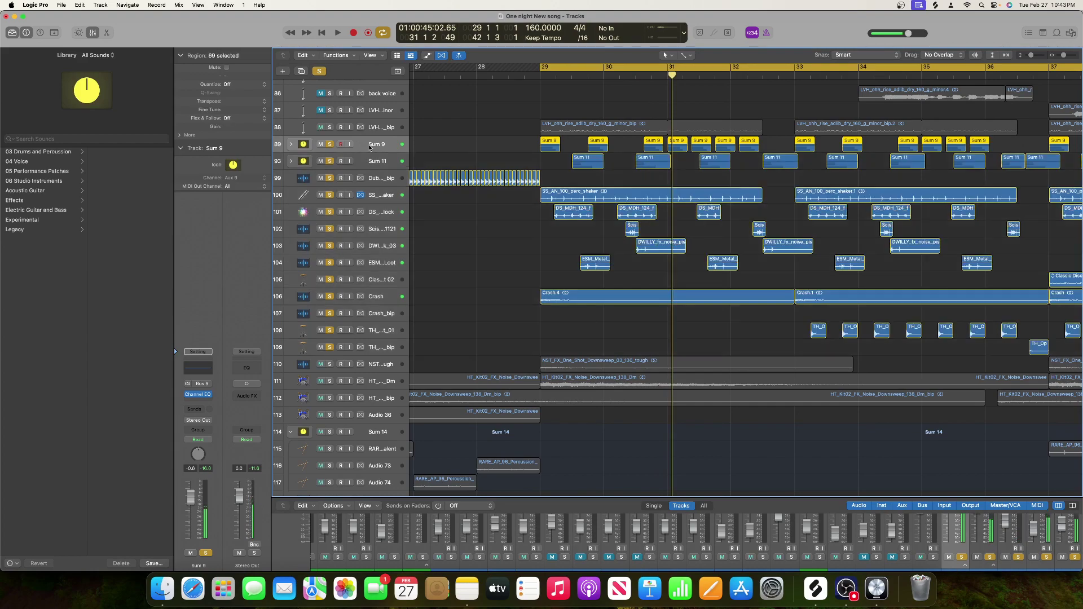
key(space)
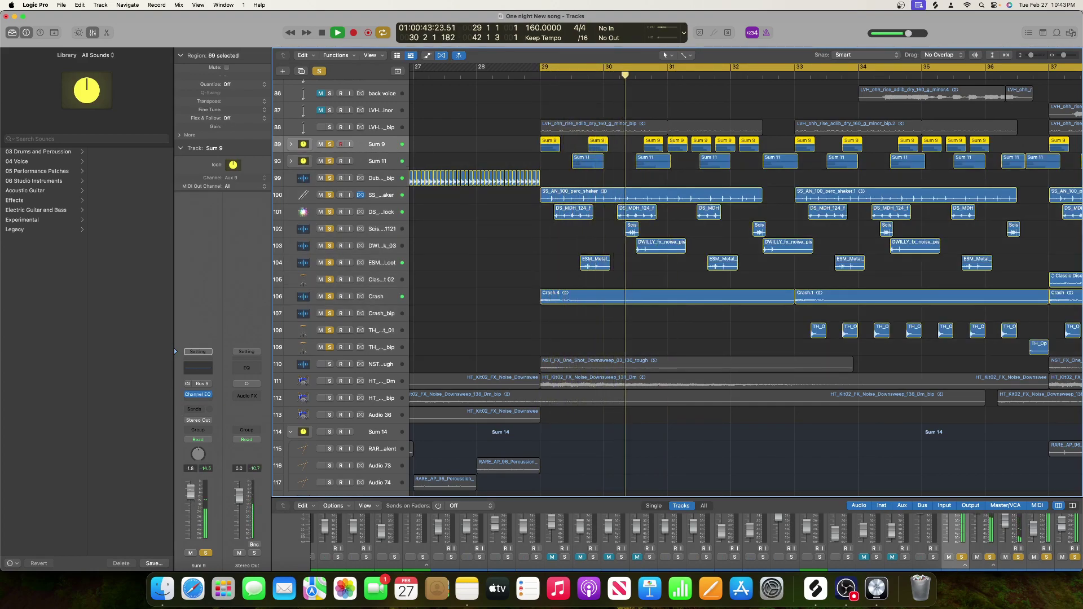
key(space)
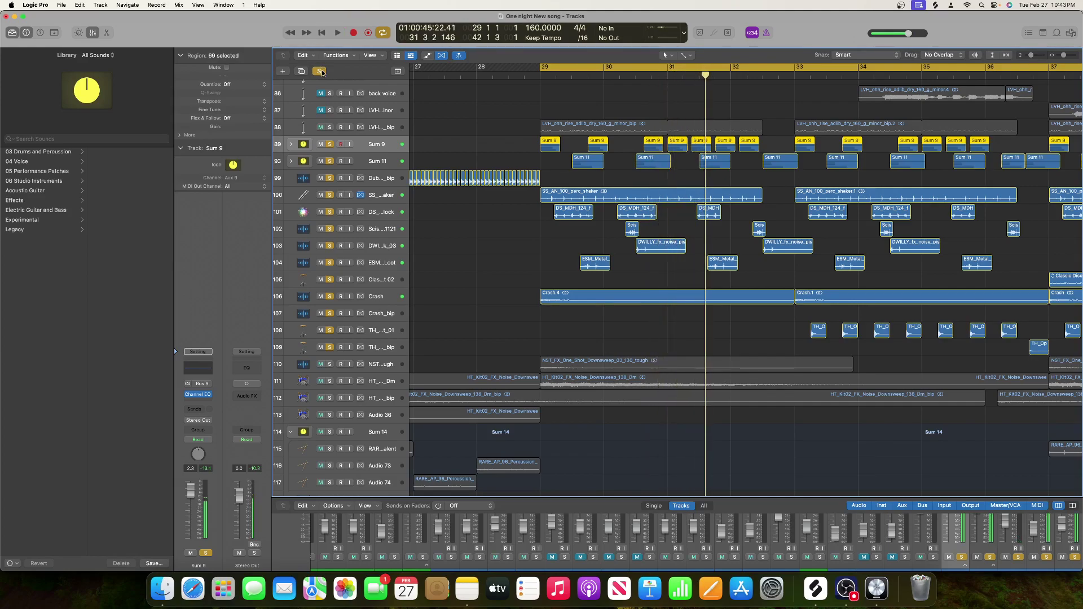
- Clear all solos and listen to the full mix from bar 29
click(319, 71)
key(space)
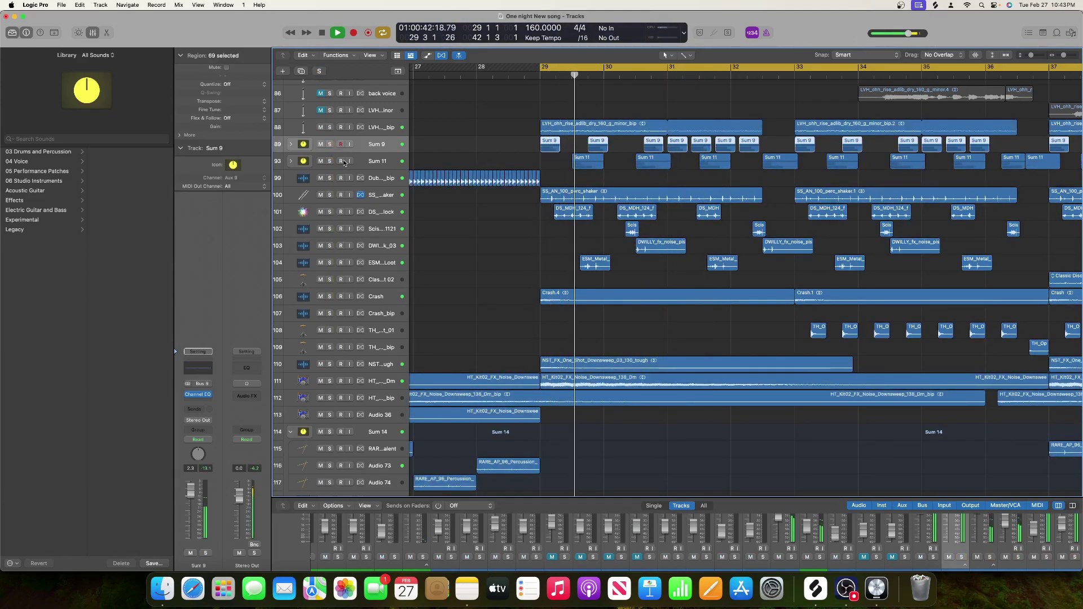
key(space)
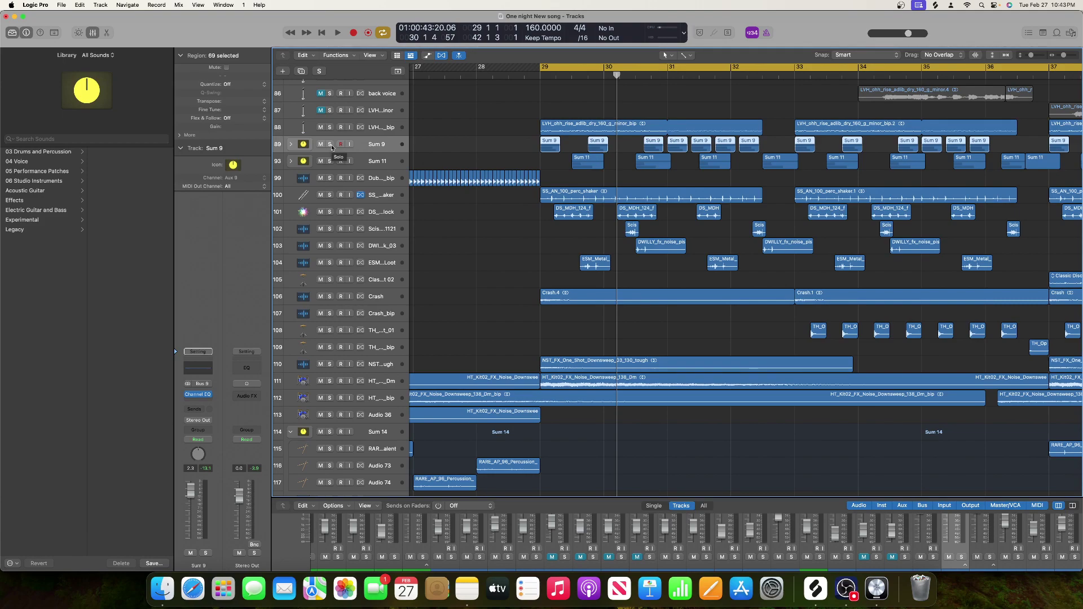
- Select and solo all tracks from Sum 9 through track 109, and play them together from bar 29
scroll(471, 243, right, 5)
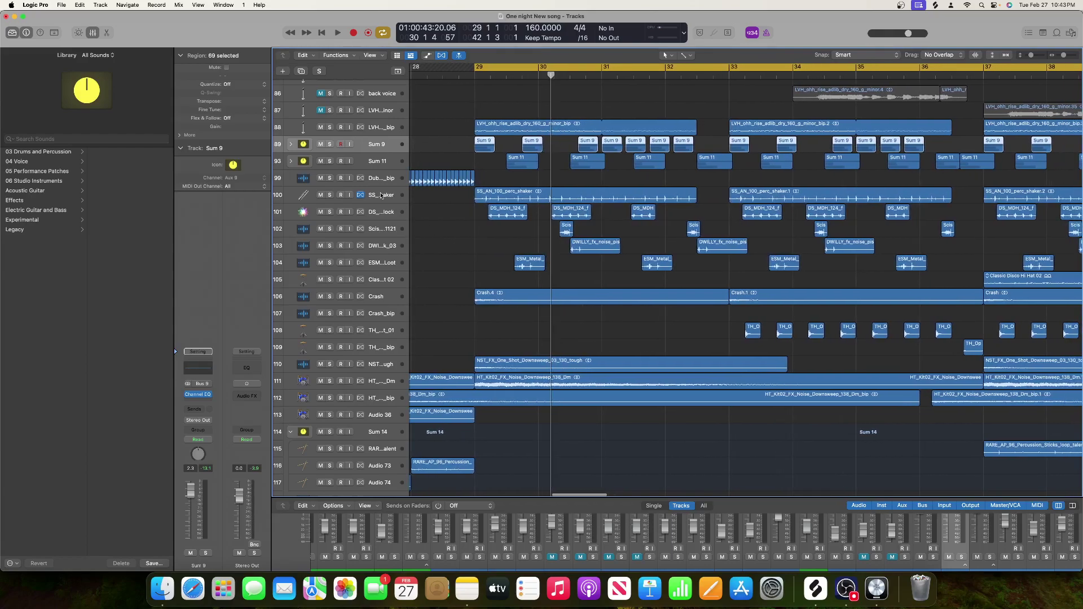
scroll(384, 195, up, 2)
scroll(384, 195, up, 5)
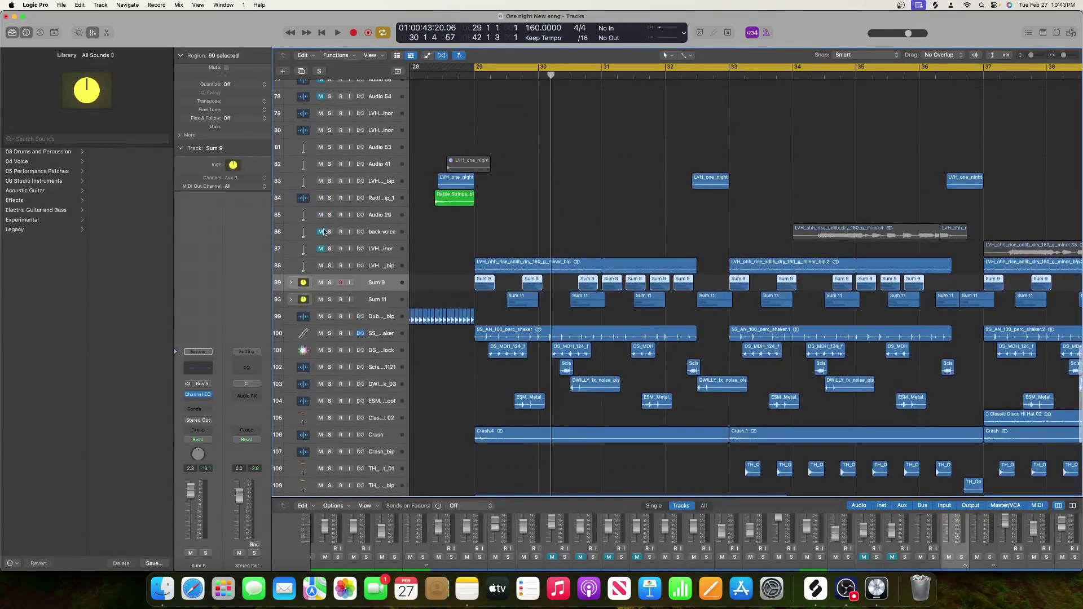
scroll(386, 354, up, 5)
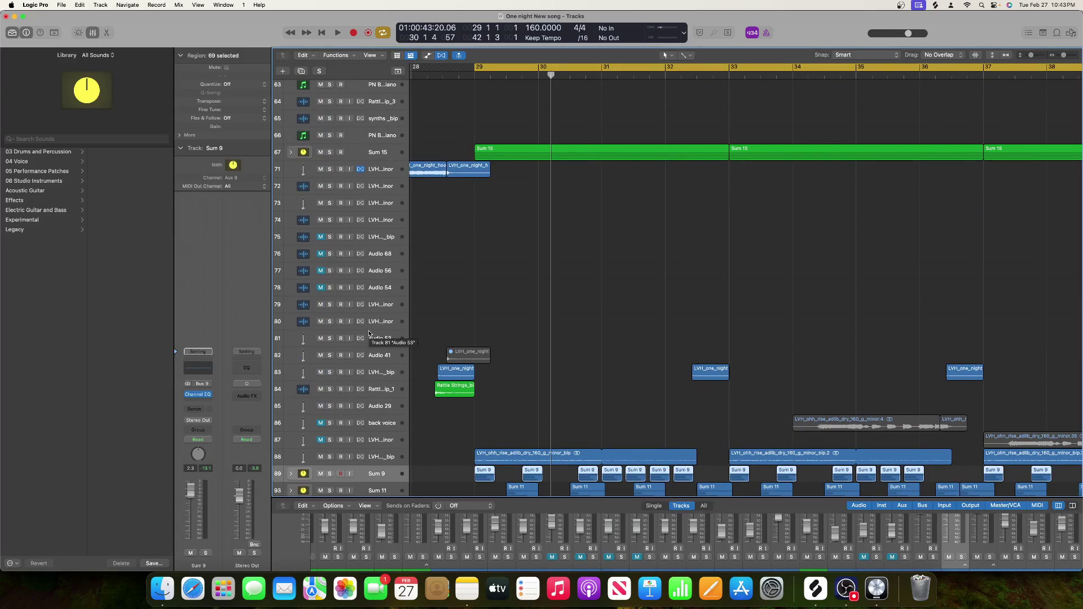
scroll(366, 338, down, 6)
scroll(357, 393, down, 3)
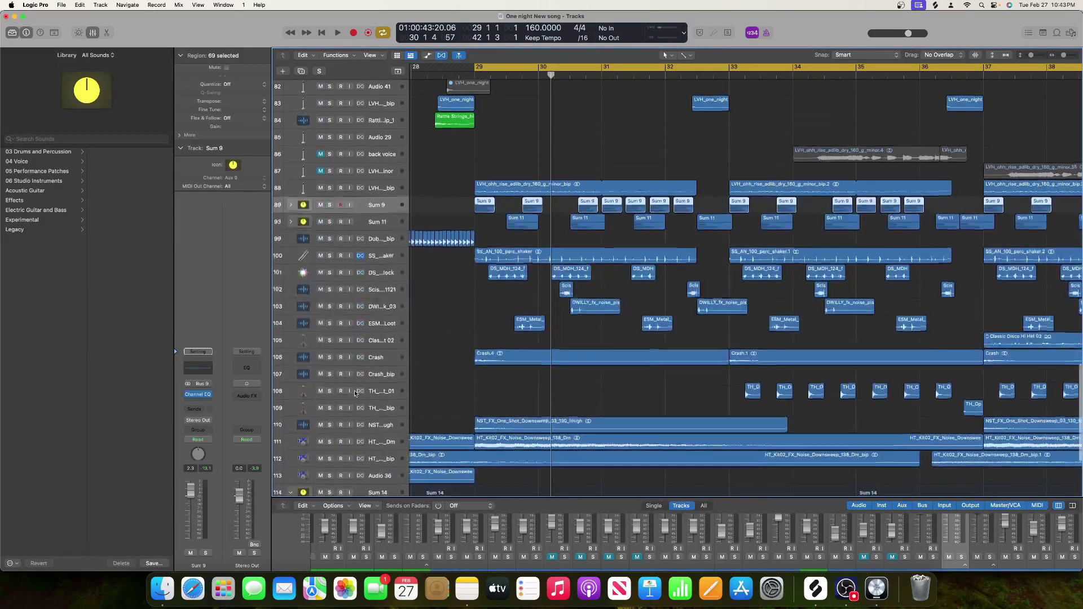
click(329, 404)
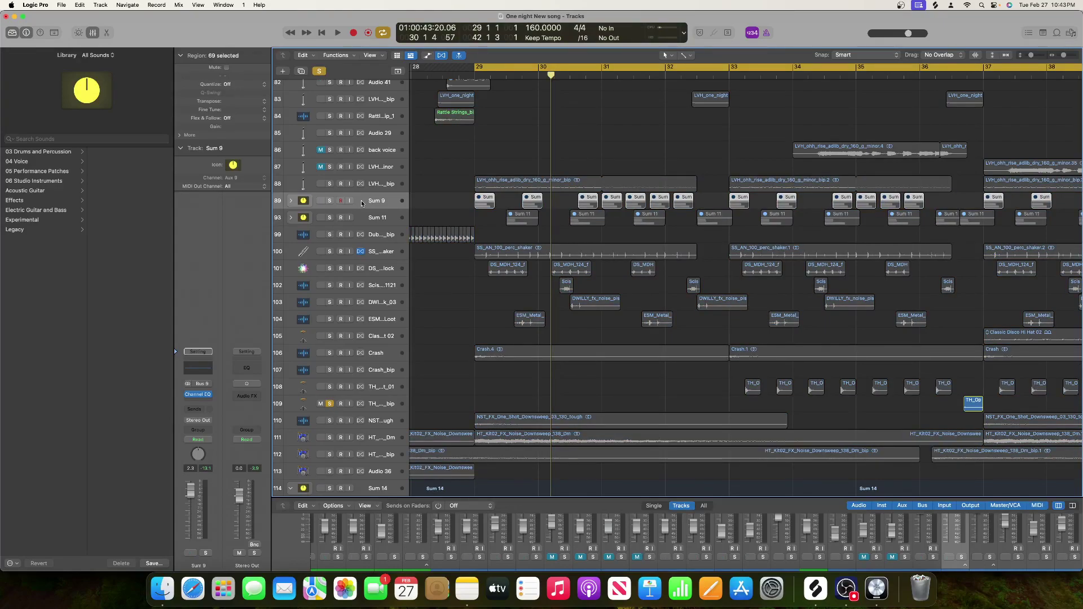
shift+click(368, 402)
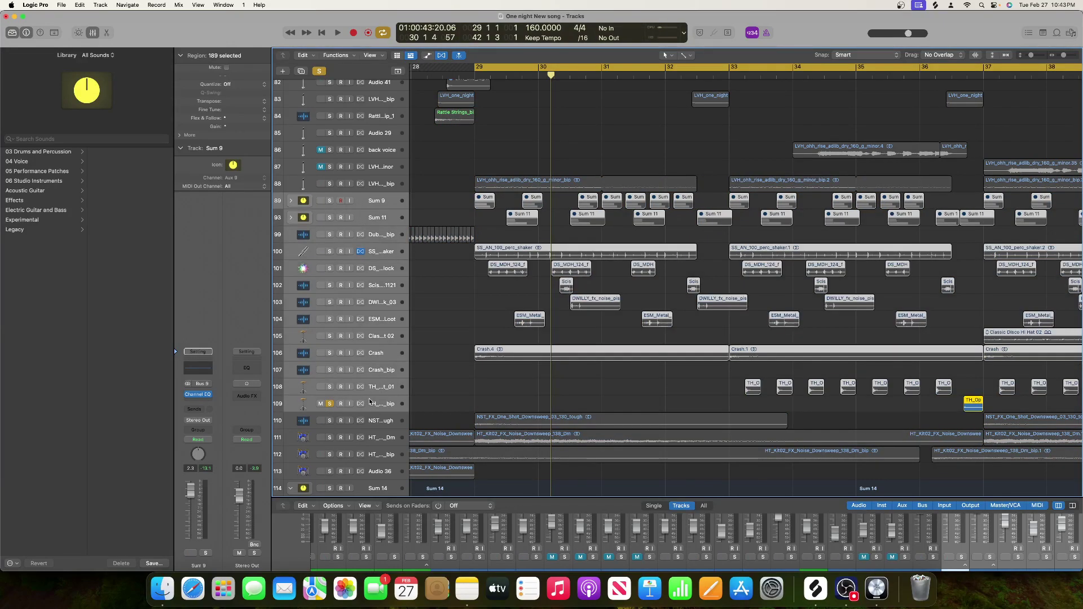
click(330, 388)
key(space)
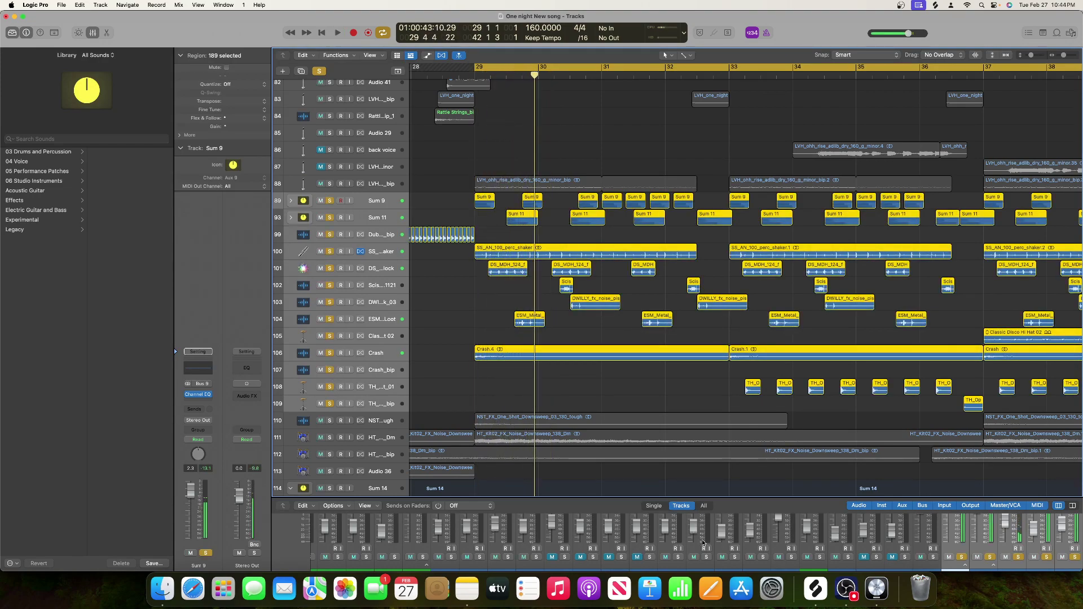
- Enlarge the mixer and add a send to Bus 16 on all the selected channel strips
drag(748, 500, 748, 300)
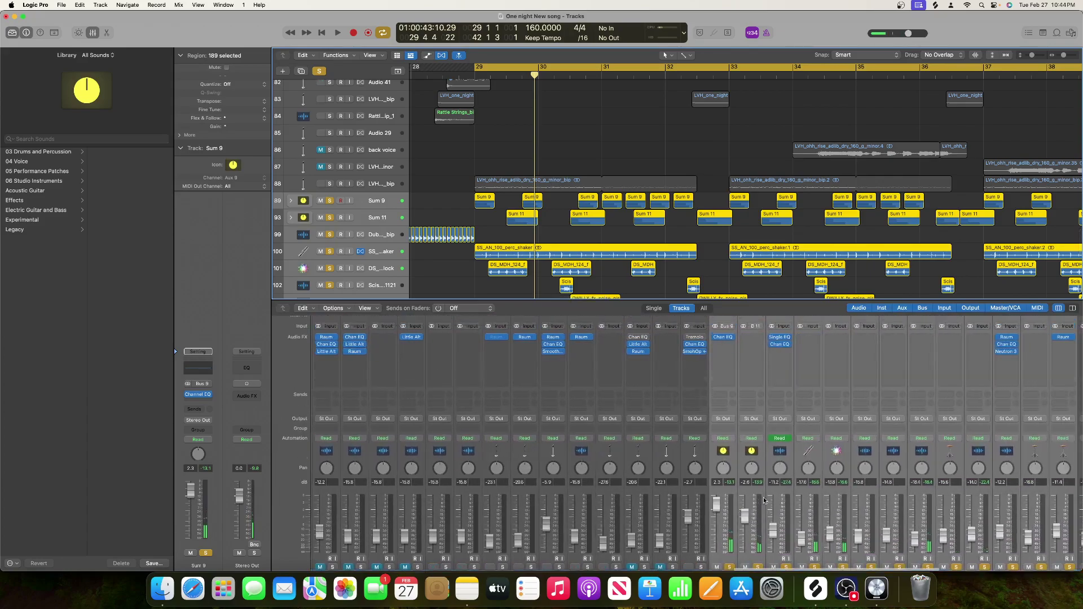
click(720, 446)
mouse_move(731, 454)
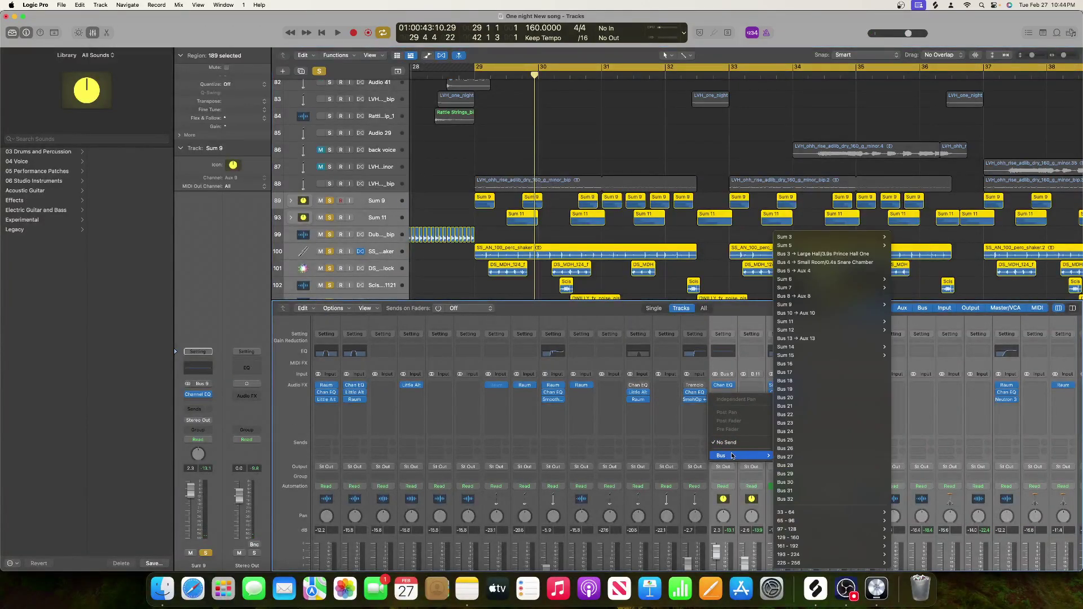
click(825, 367)
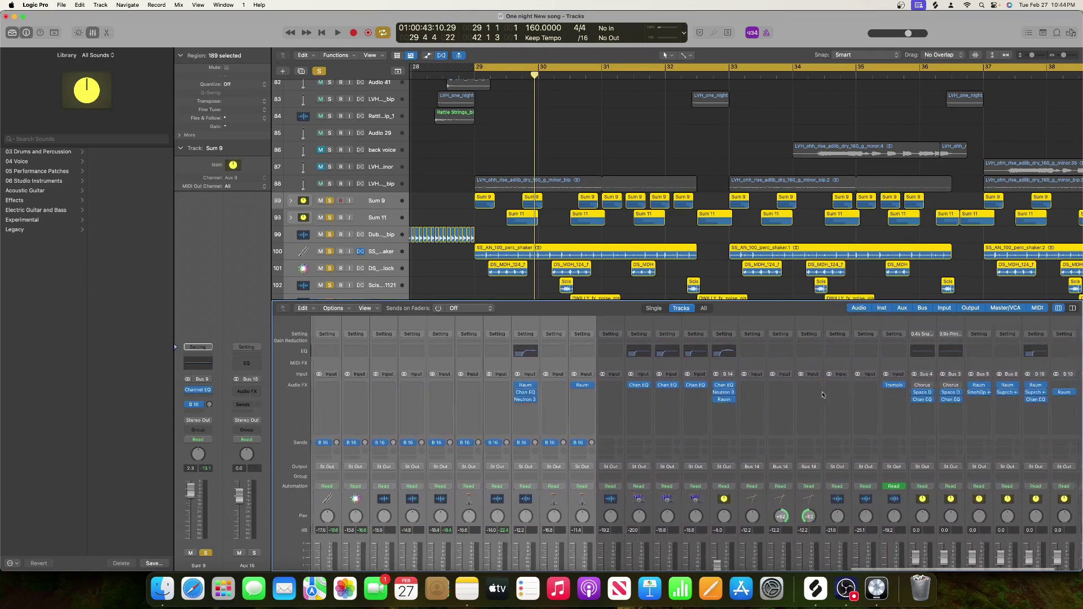
- Set the Bus 16 send level to about -6.5 dB on the selected channel strips
scroll(823, 395, right, 4)
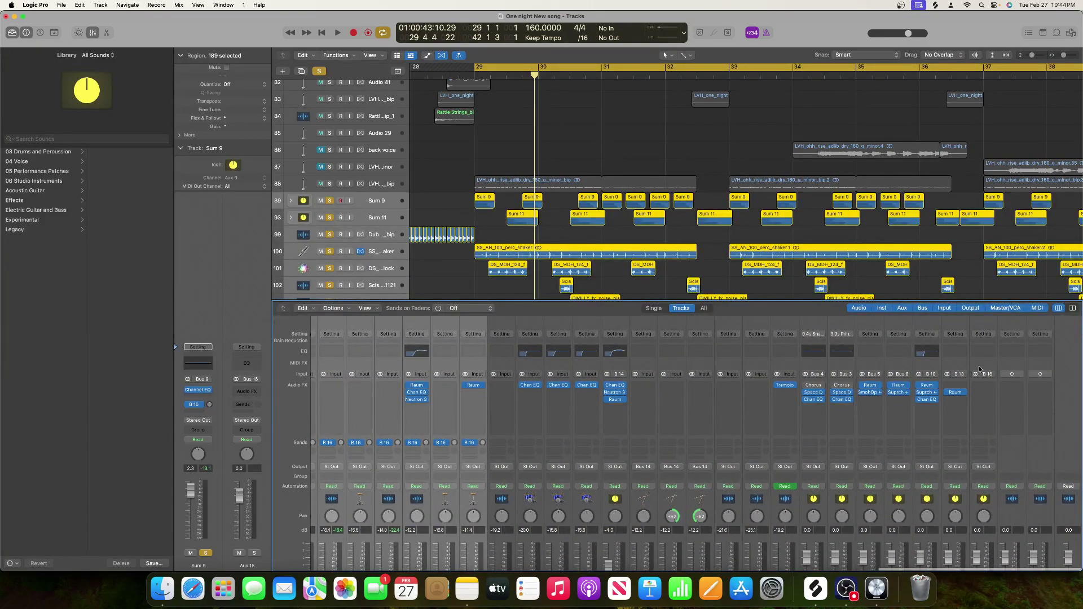
scroll(578, 454, left, 2)
scroll(520, 473, left, 3)
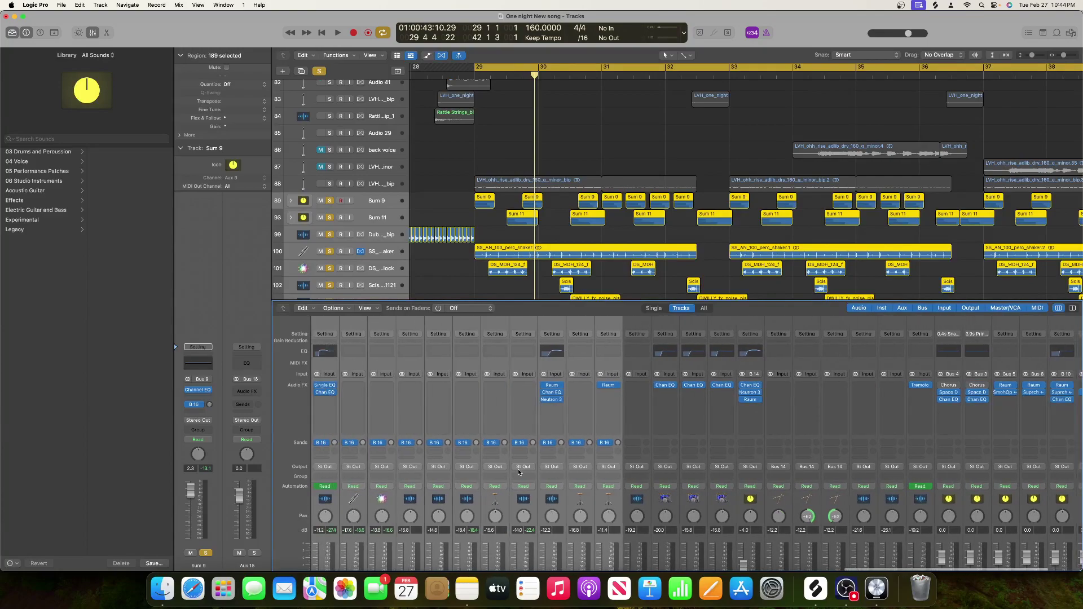
drag(618, 443, 618, 448)
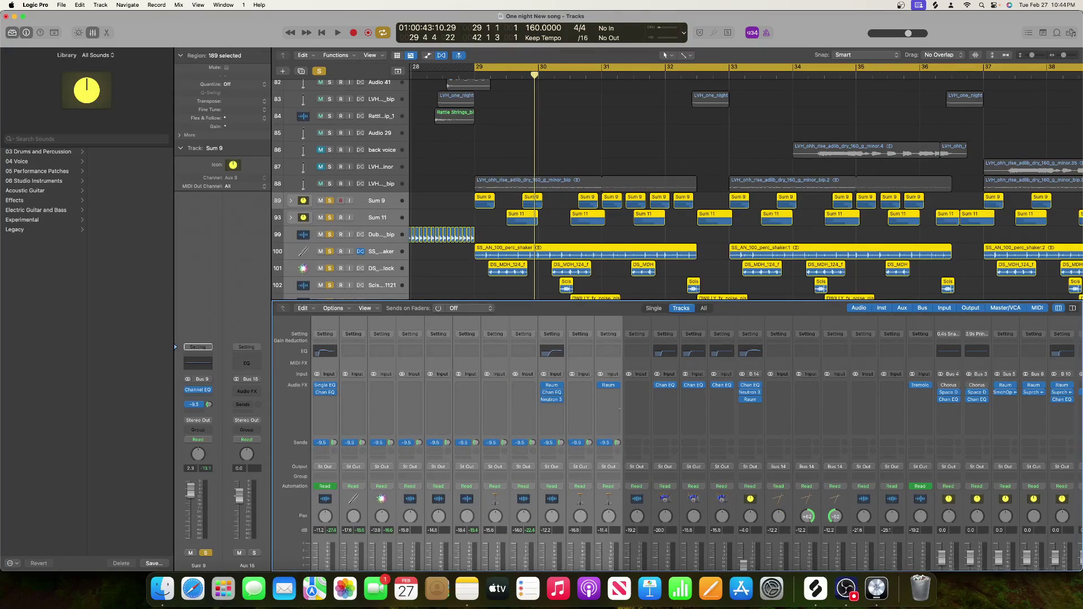
scroll(592, 460, right, 5)
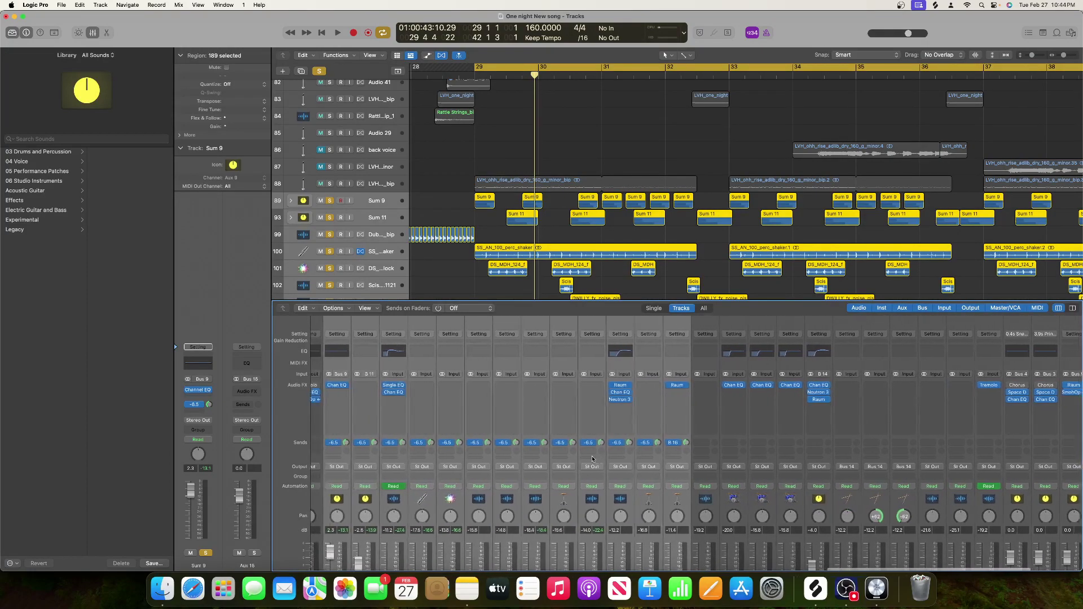
- Audition the soloed tracks with their Bus 16 sends while checking the mixer, and bypass the sends
key(space)
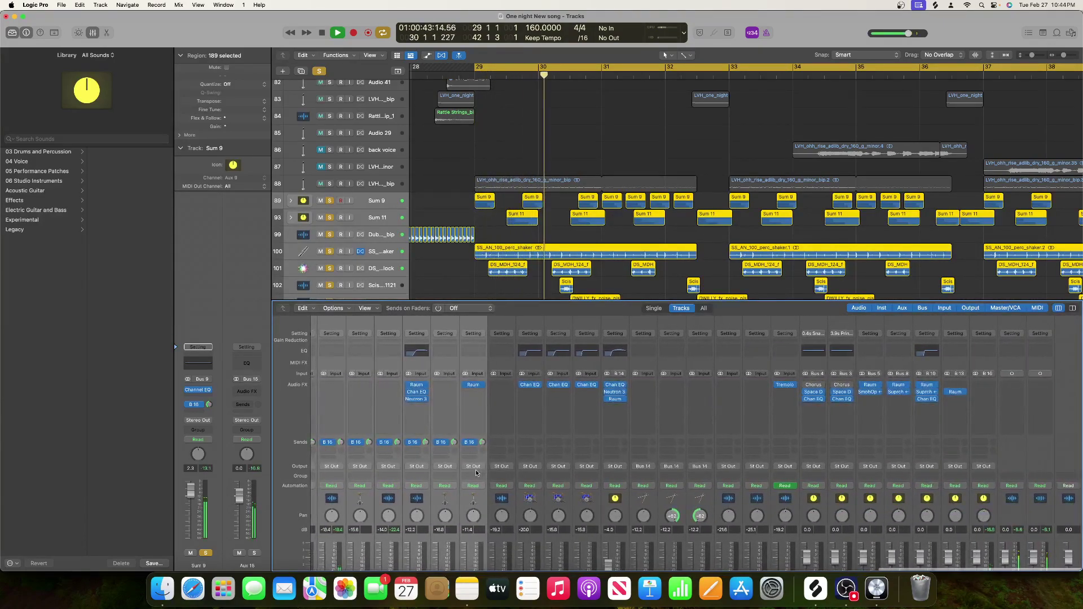
scroll(858, 485, down, 3)
scroll(857, 484, up, 3)
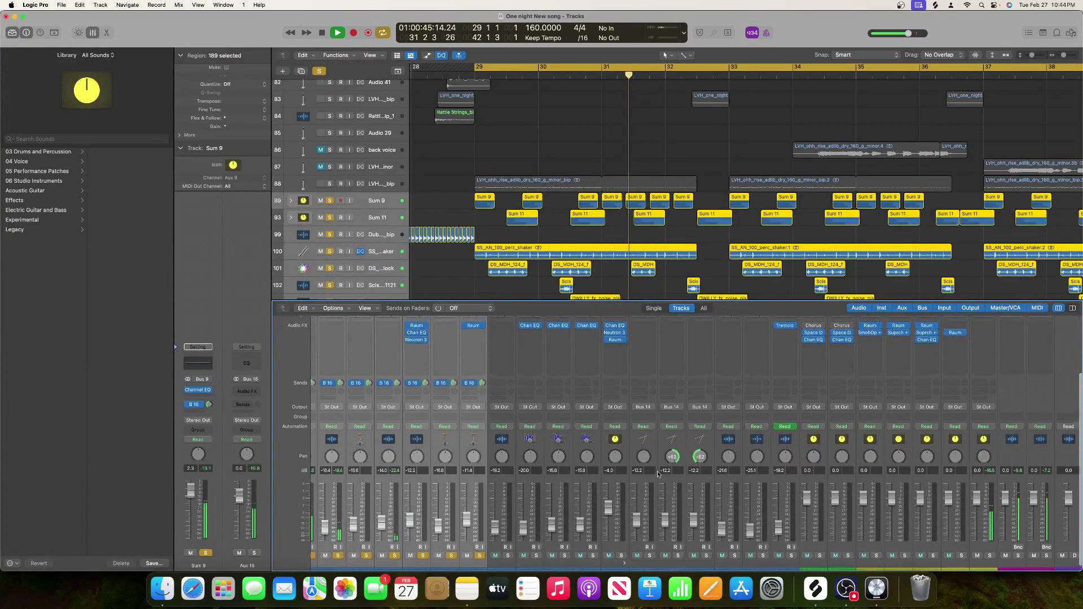
key(space)
scroll(658, 469, left, 5)
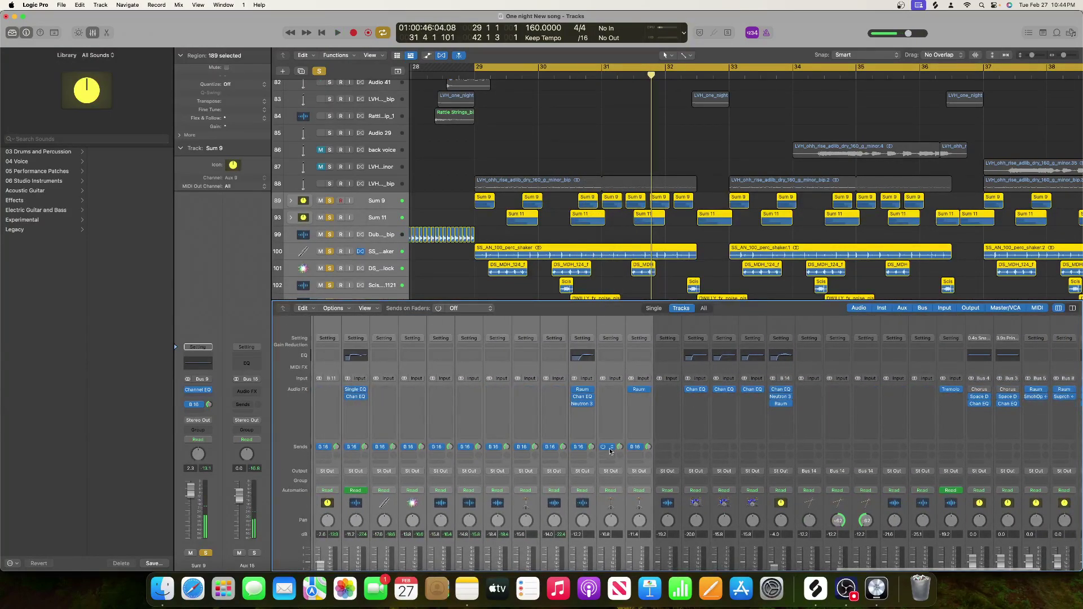
scroll(564, 463, left, 6)
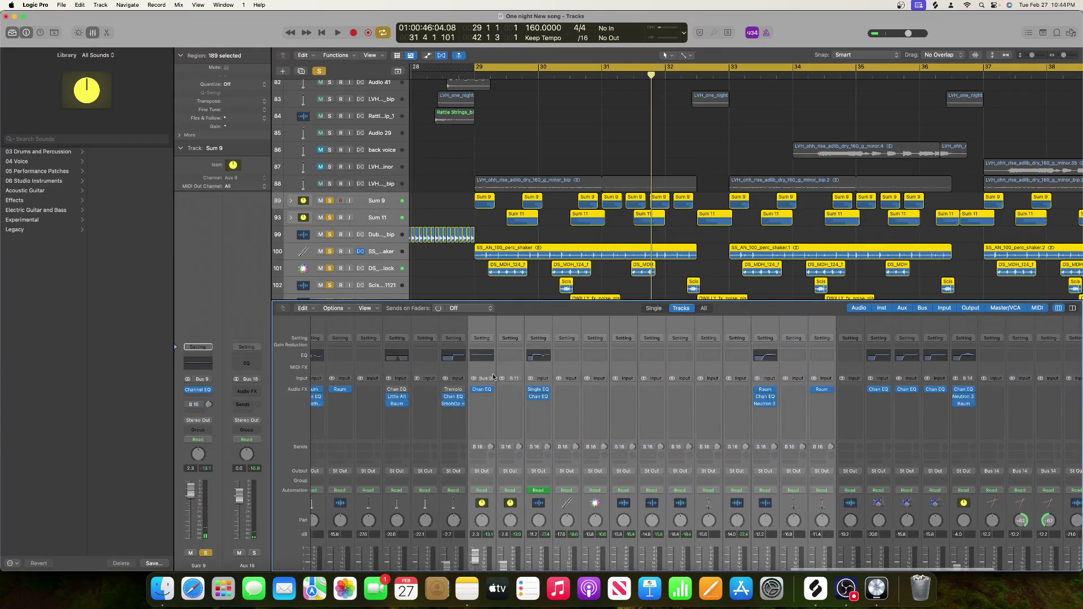
- In Sum 9's Channel EQ, boost about 81.5 Hz by 4.8 dB and about 1360 Hz by 3.1 dB with Q 0.88
click(363, 202)
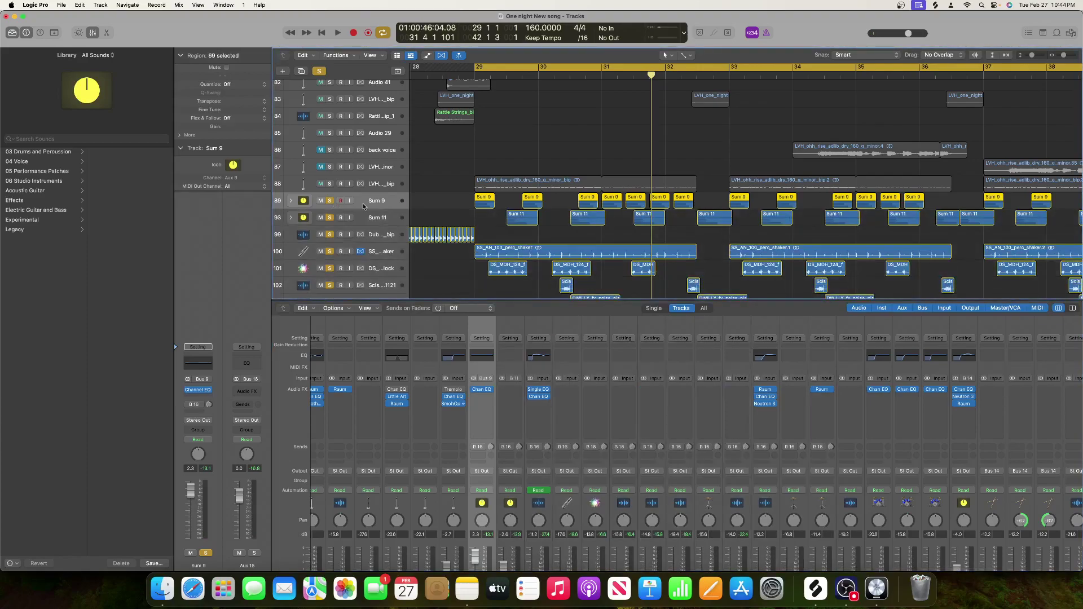
click(482, 390)
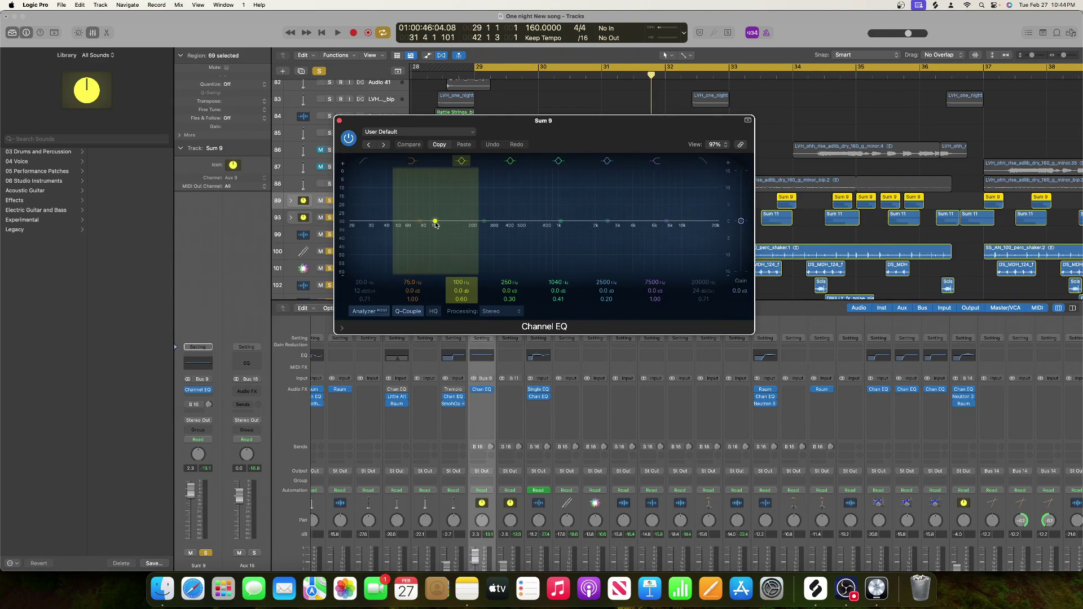
key(space)
drag(436, 224, 431, 206)
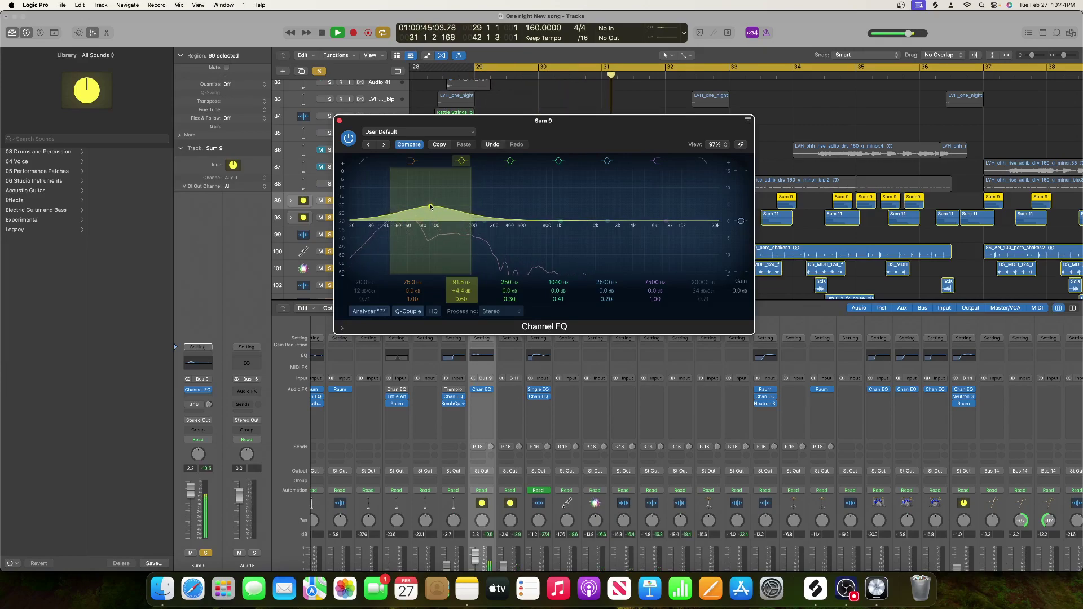
drag(566, 238, 581, 227)
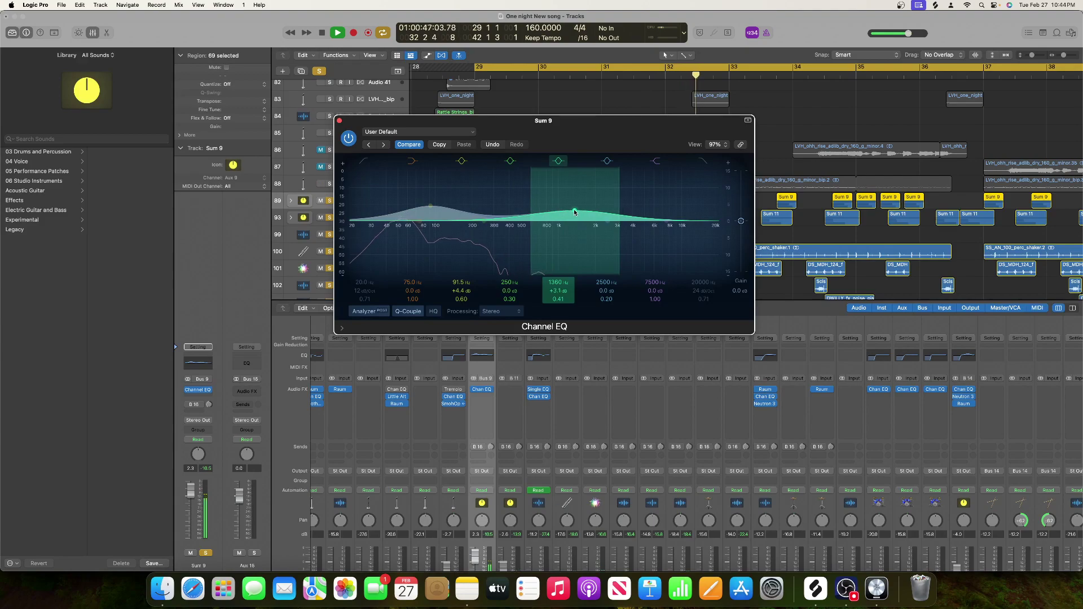
drag(555, 308, 558, 301)
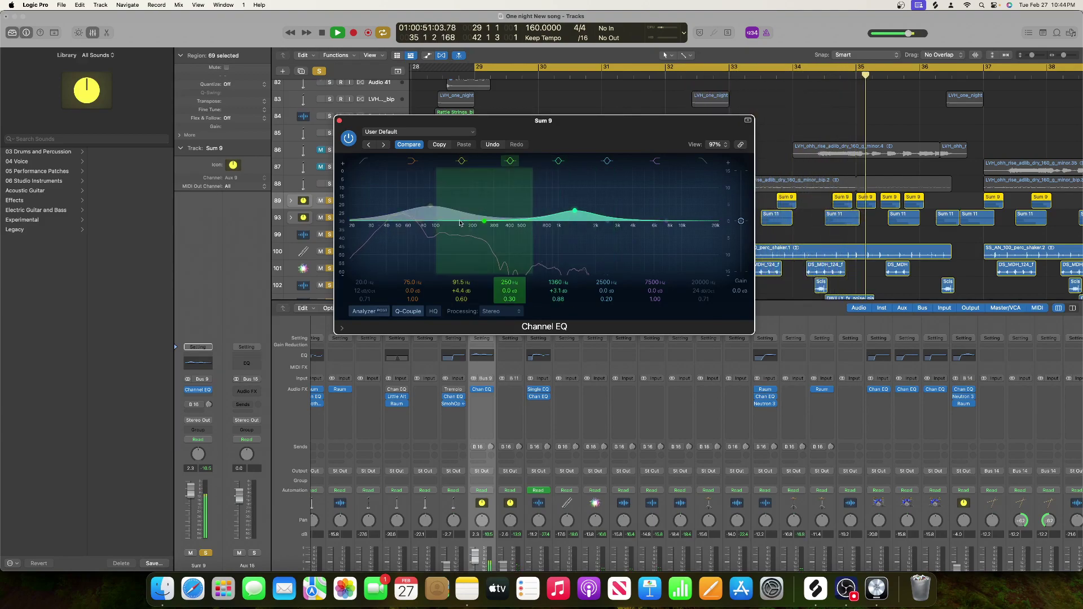
drag(438, 216, 430, 205)
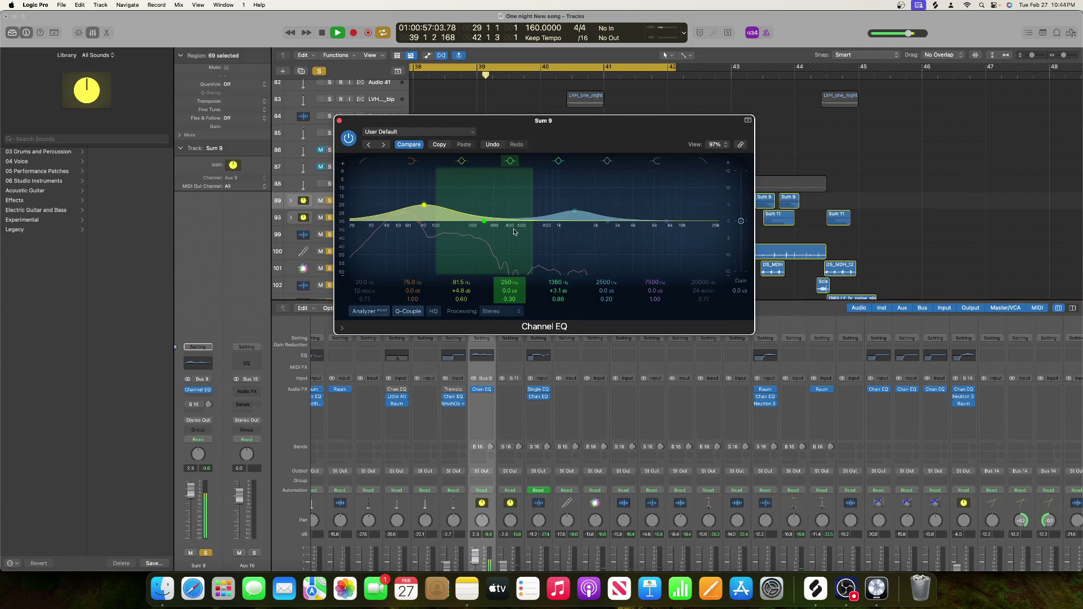
- Lower Sum 9's low-shelf band to about 25.6 Hz and move its low boost to about 54.5 Hz at +6.0 dB
key(space)
drag(424, 205, 452, 216)
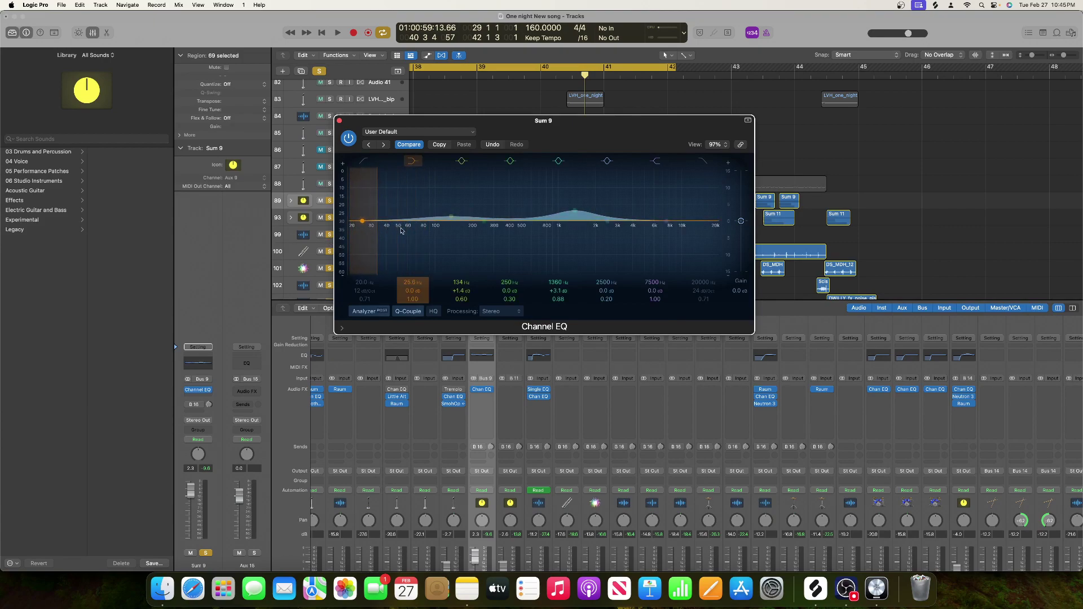
drag(451, 219, 414, 208)
key(space)
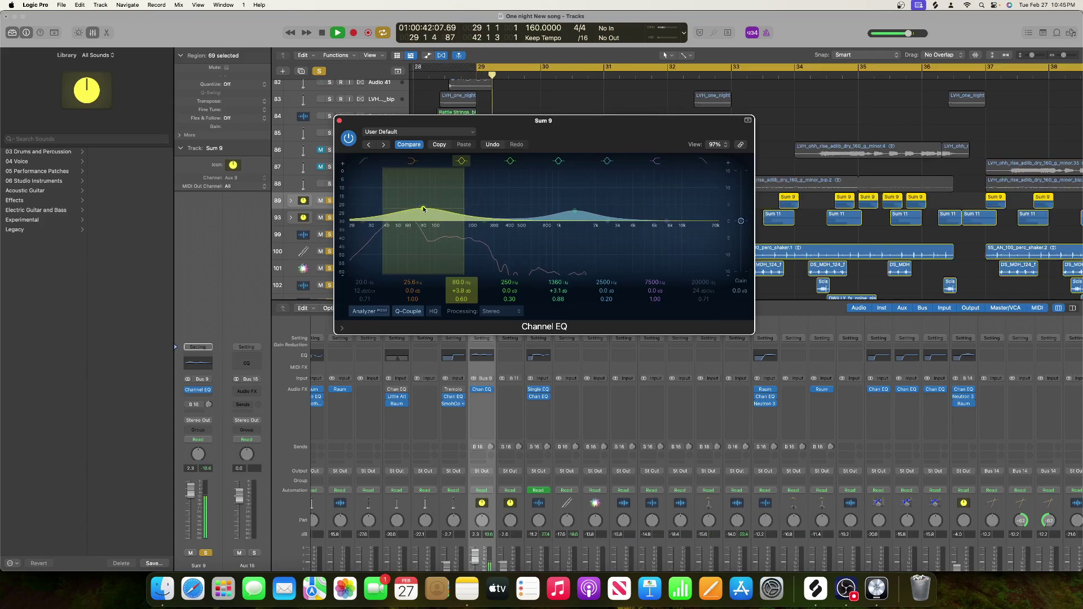
mouse_move(411, 191)
mouse_down()
mouse_move(407, 171)
mouse_move(422, 202)
mouse_move(404, 202)
mouse_up()
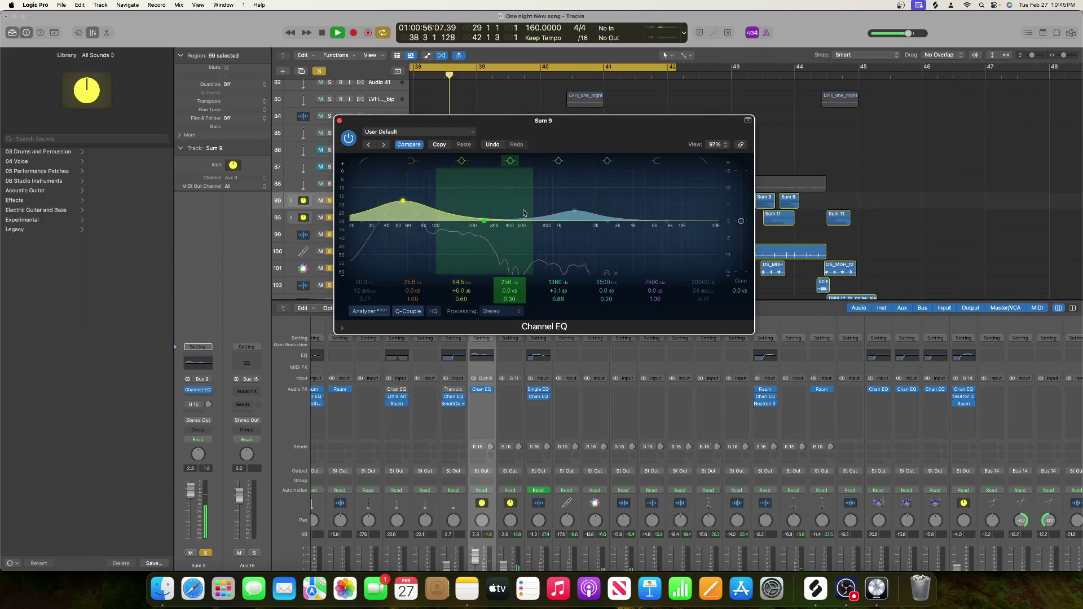
- Boost Sum 9 at about 222 Hz by 2.2 dB with Q 0.98, and set the upper-mid boost to about 1390 Hz at +0.9 dB
drag(485, 224, 487, 216)
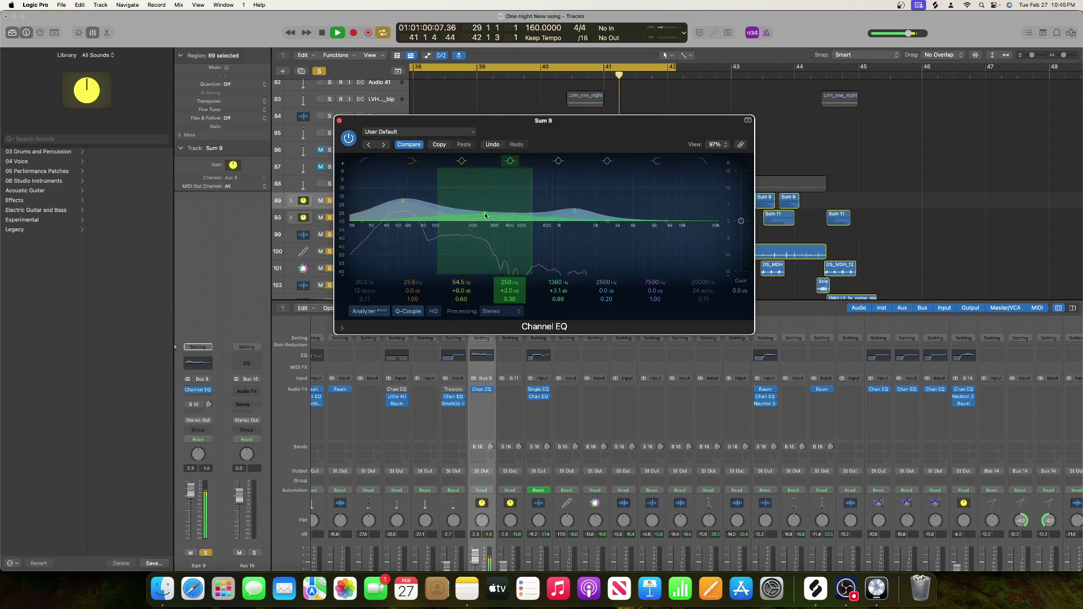
drag(510, 299, 510, 289)
drag(574, 211, 578, 219)
drag(485, 216, 477, 216)
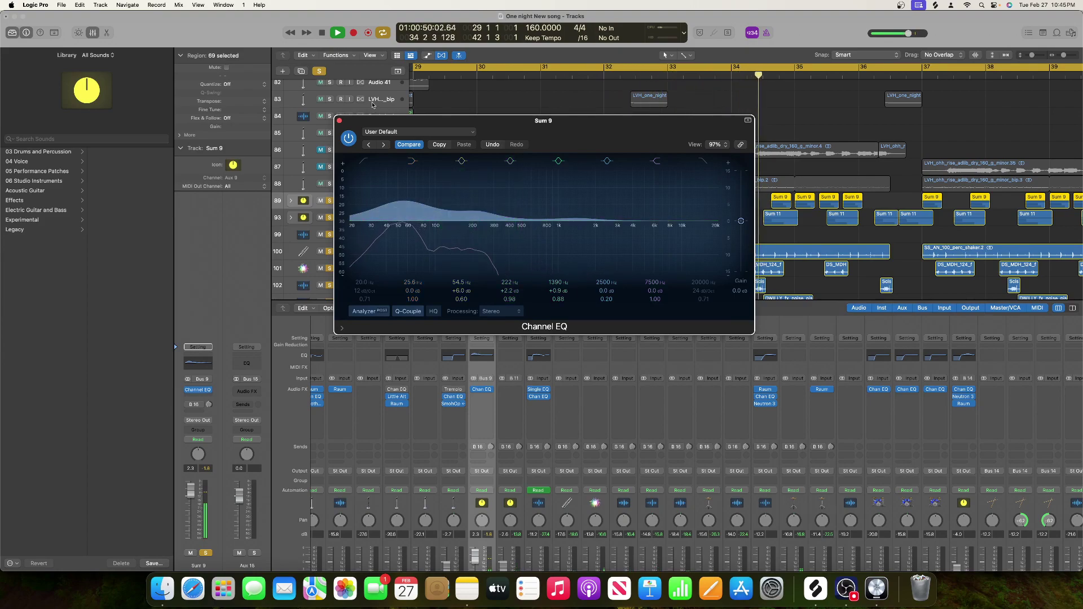
key(space)
click(341, 121)
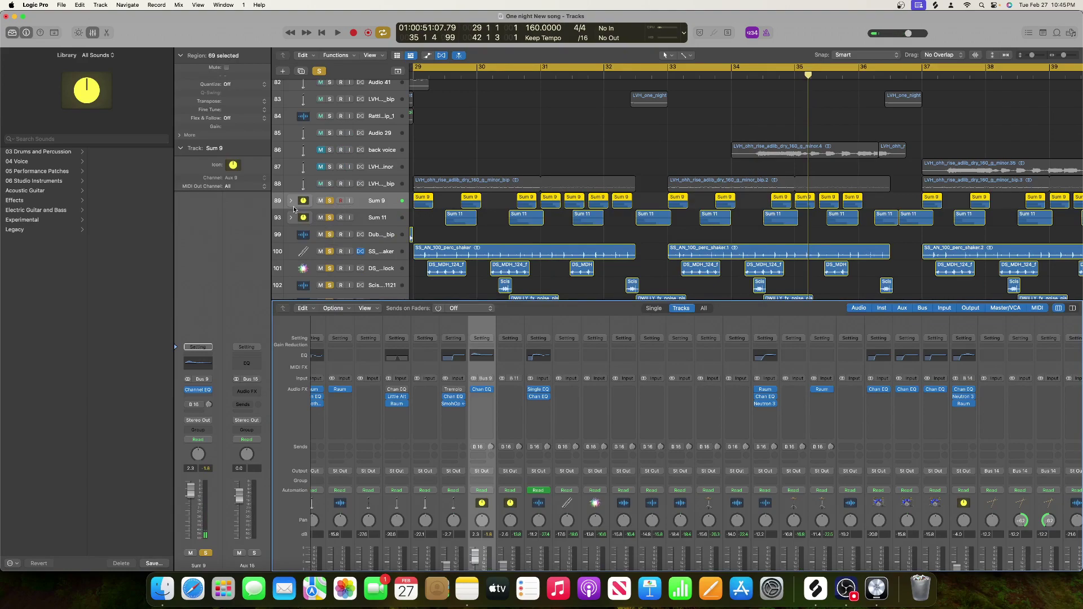
- Select the Sum 11 track and turn off solo on Sum 9 and the percussion tracks below Sum 11
click(305, 218)
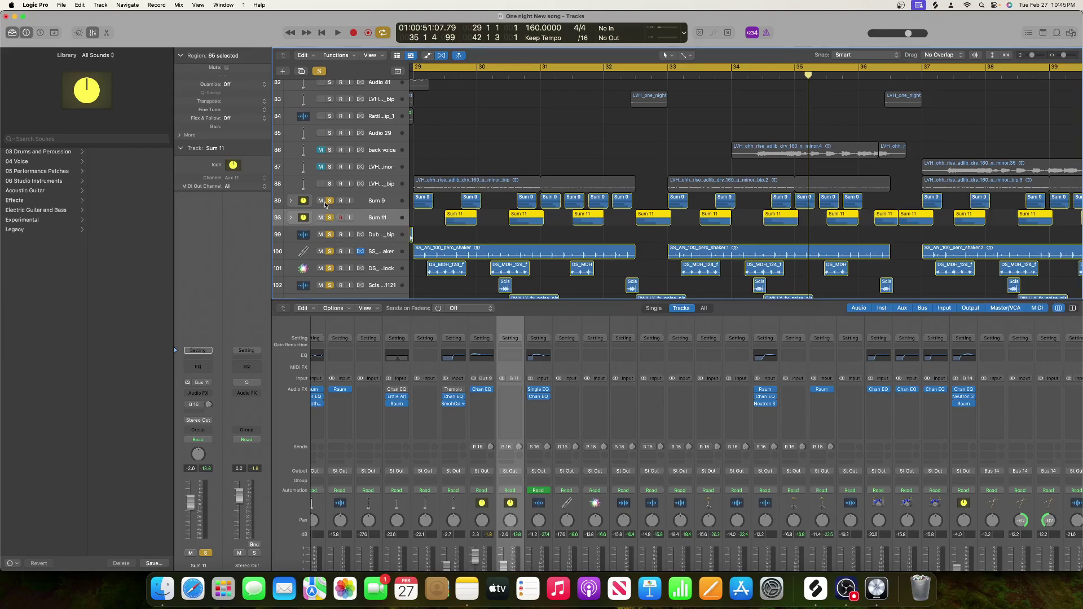
click(331, 202)
drag(330, 251, 330, 285)
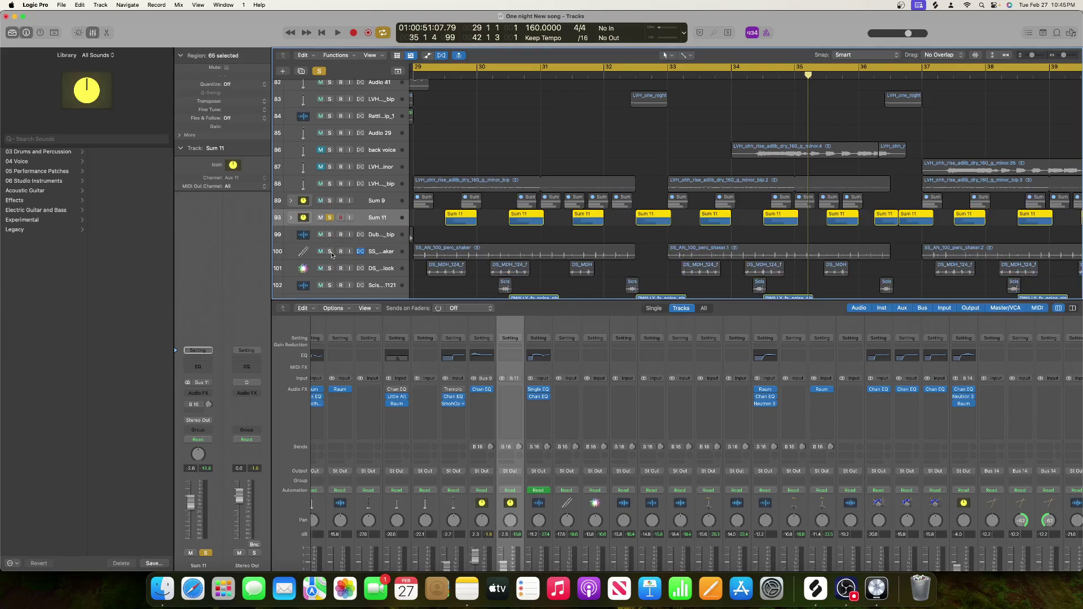
scroll(330, 284, down, 3)
click(331, 231)
drag(330, 249, 331, 282)
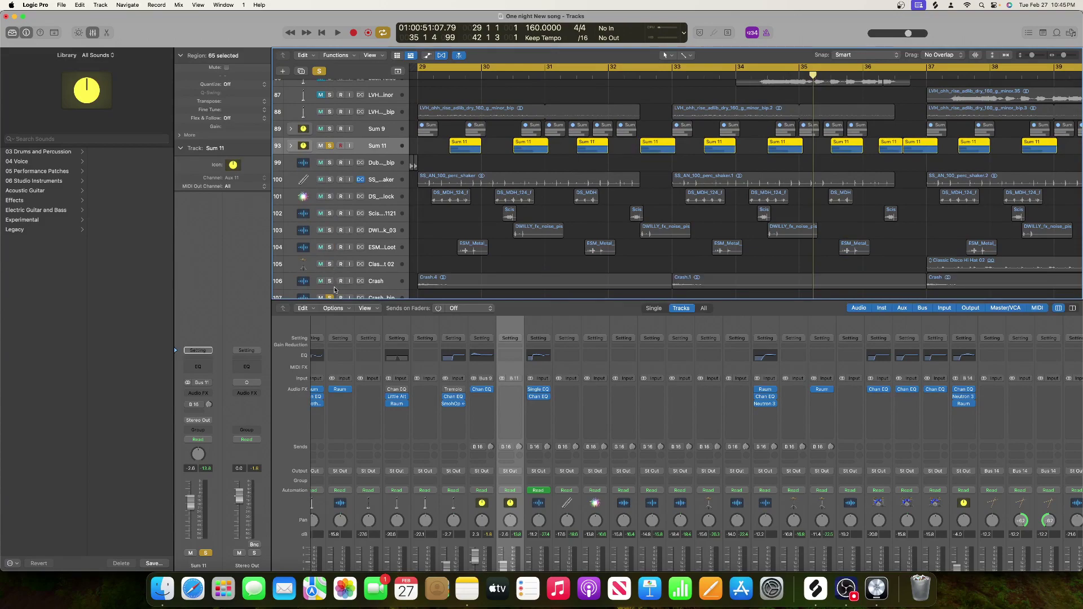
scroll(333, 285, up, 2)
- Play the soloed Sum 11 track and raise its volume to about -0.7 dB
key(space)
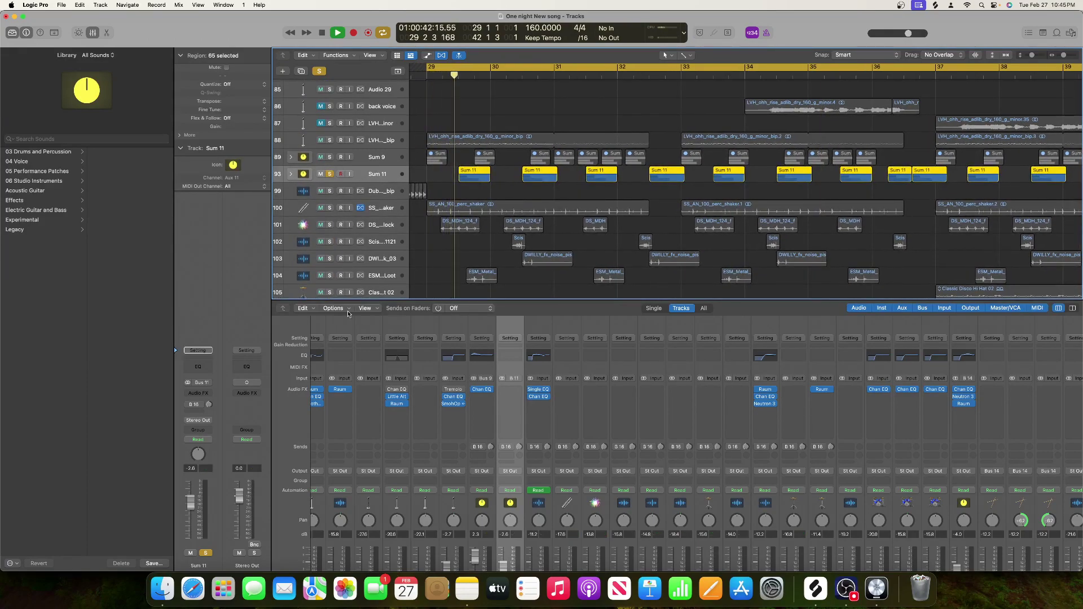
scroll(348, 315, down, 3)
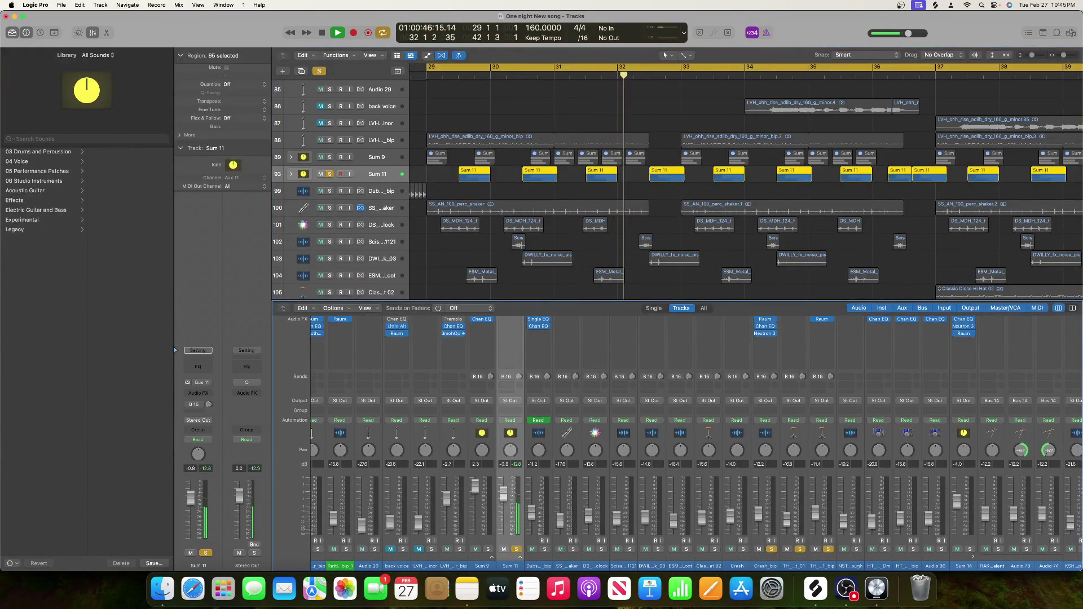
scroll(505, 367, up, 3)
key(space)
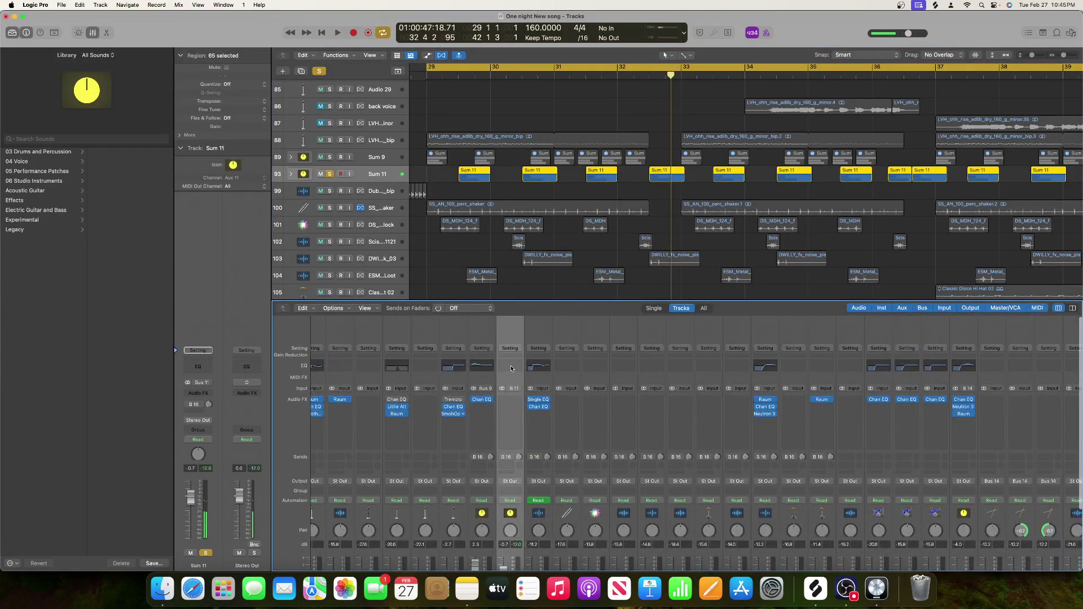
- Add a Channel EQ to Sum 11 and enable a steep low cut at about 106 Hz
click(512, 367)
key(space)
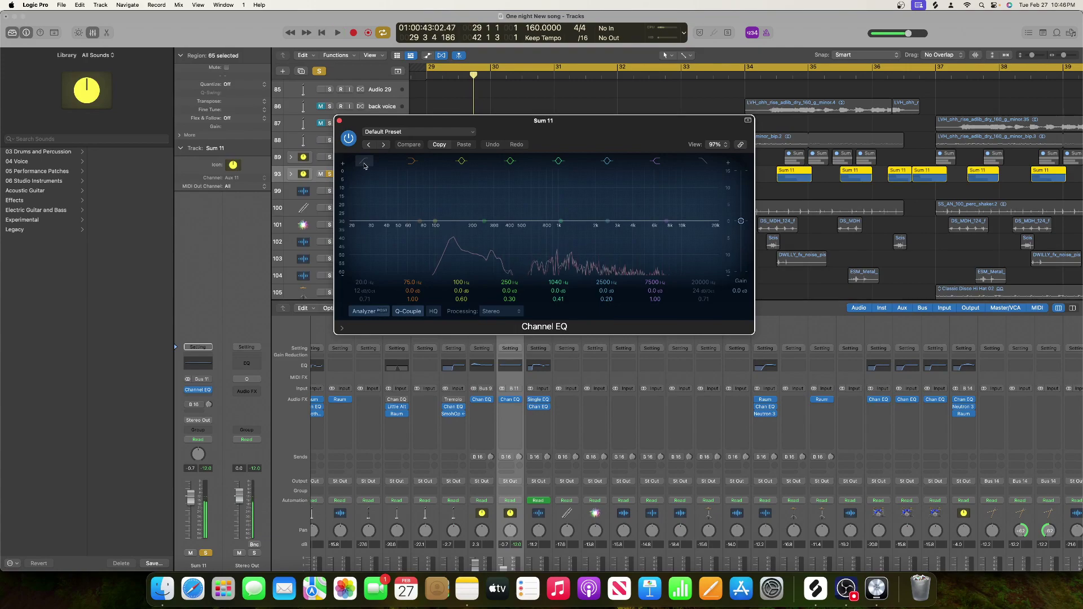
click(364, 164)
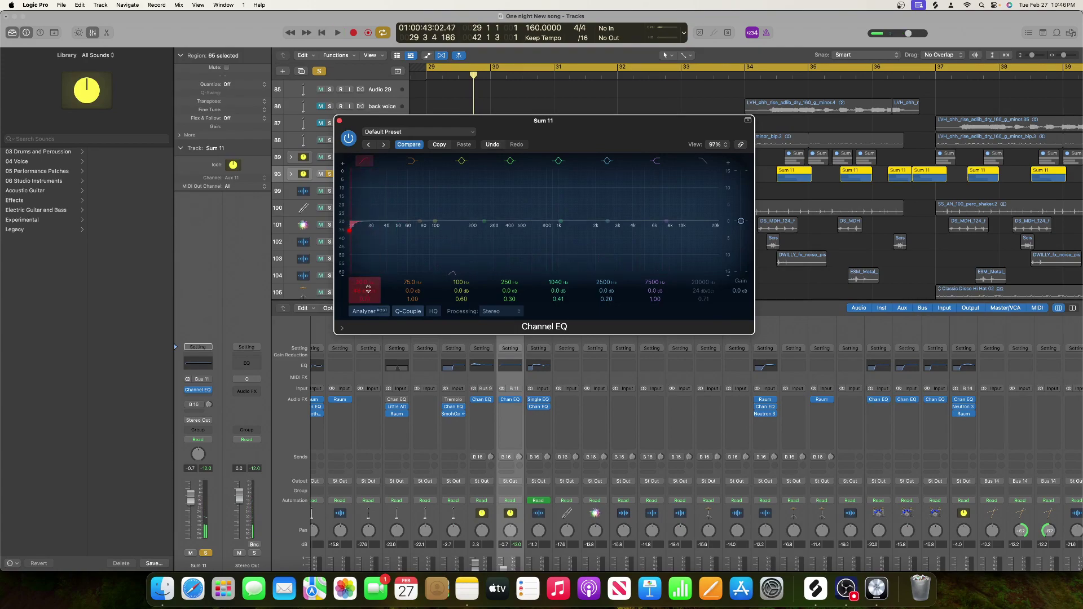
drag(369, 285, 369, 265)
key(space)
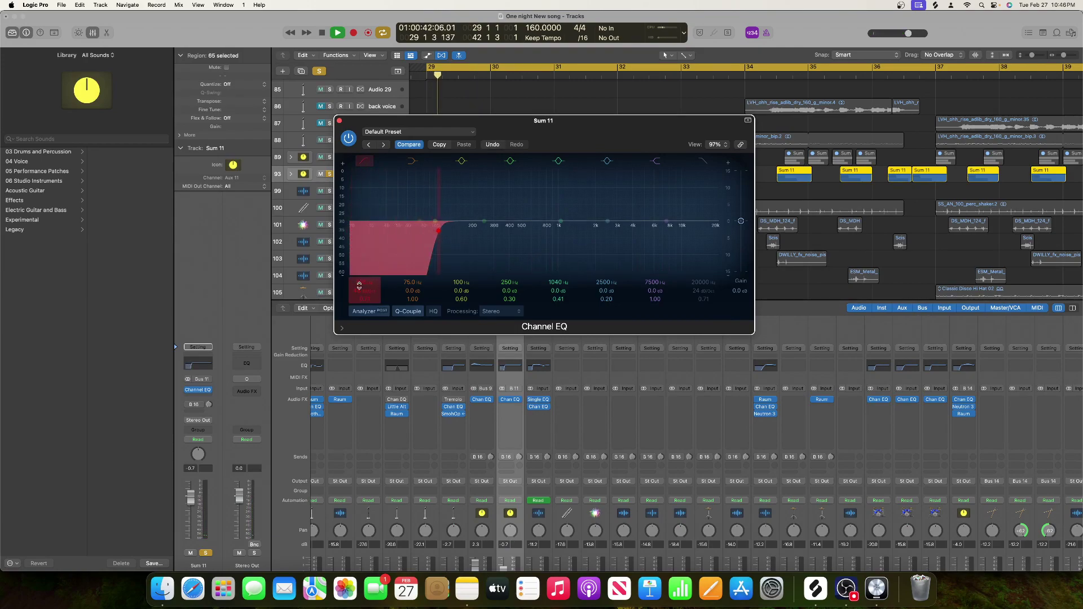
key(space)
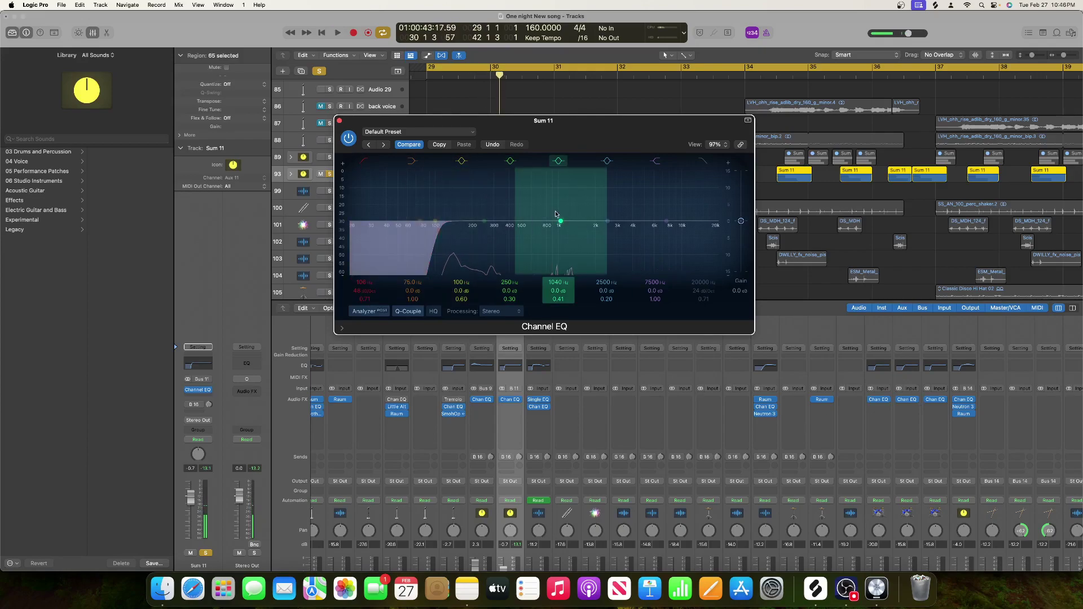
- Boost Sum 11 at about 208 Hz by 2.6 dB with Q 0.75 and at about 2060 Hz by 2.3 dB with Q 0.64
drag(560, 224, 590, 209)
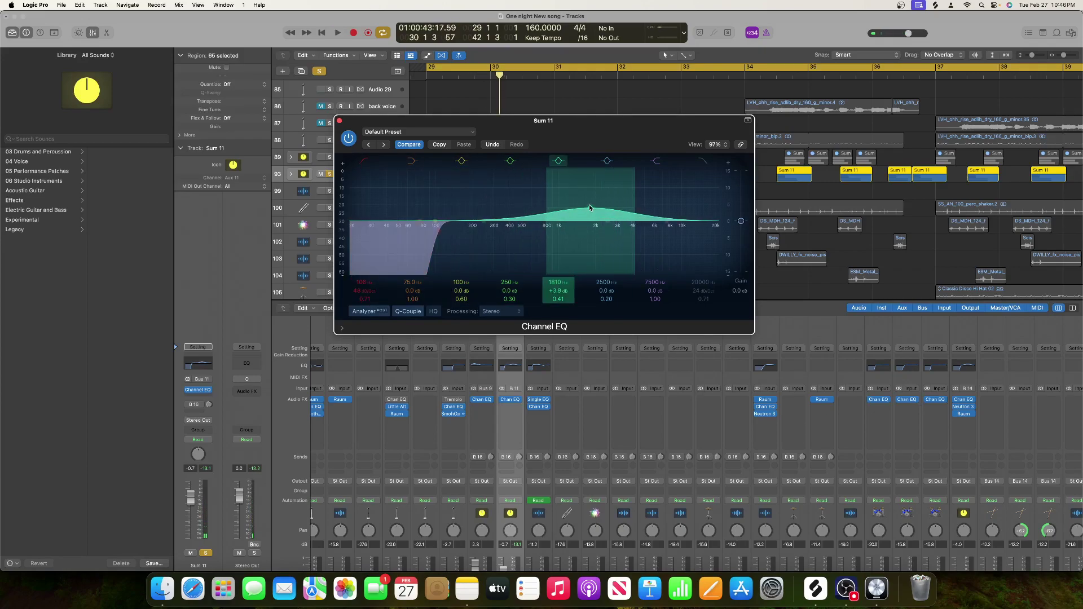
key(space)
drag(485, 224, 476, 214)
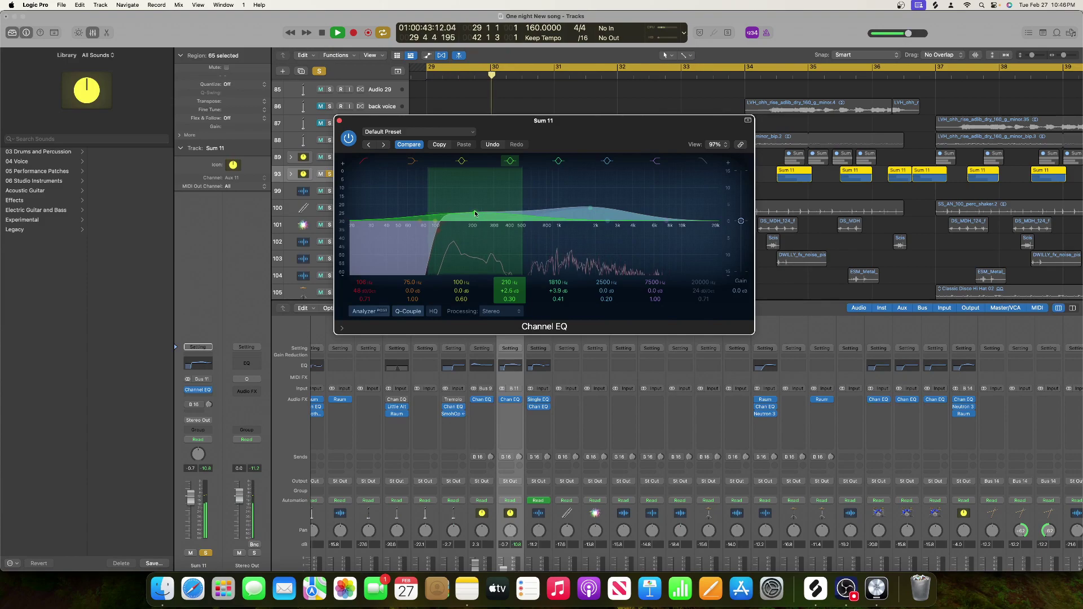
drag(509, 299, 510, 290)
drag(590, 208, 600, 217)
drag(563, 301, 563, 293)
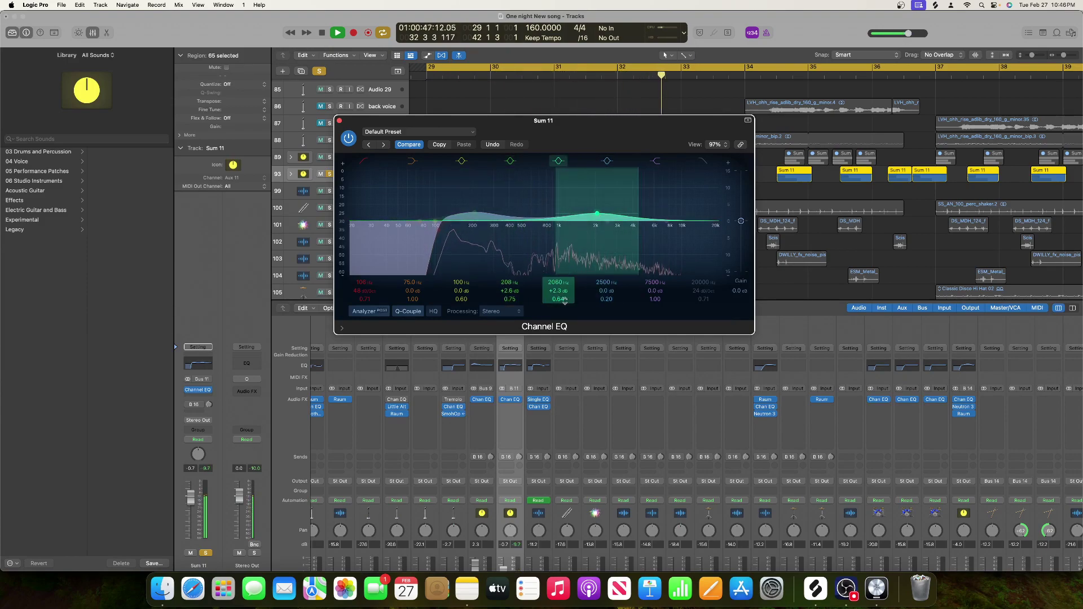
click(340, 122)
key(space)
- Turn off solo on the remaining tracks below the Crash track and play Sum 11 alone from bar 29
scroll(377, 188, down, 10)
drag(329, 196, 330, 229)
scroll(372, 192, up, 6)
key(space)
scroll(405, 159, left, 1)
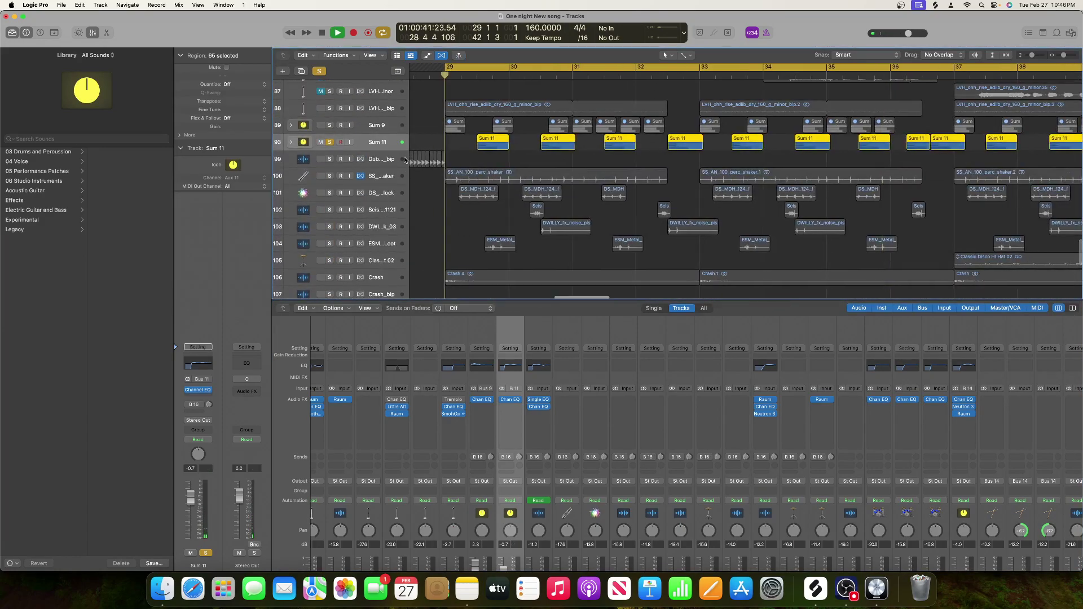
scroll(573, 436, down, 5)
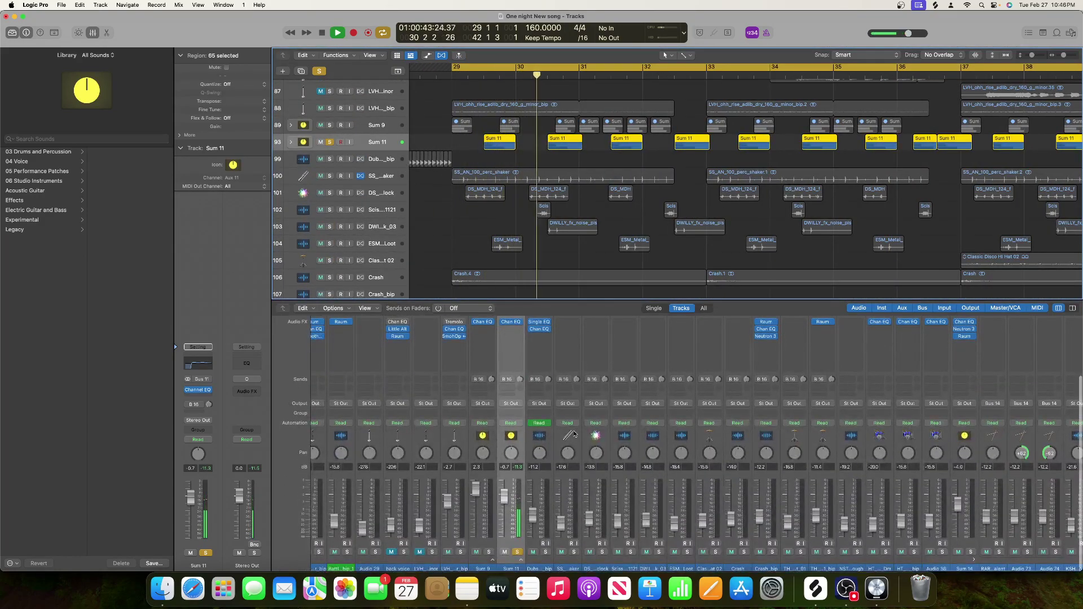
scroll(542, 446, up, 5)
key(space)
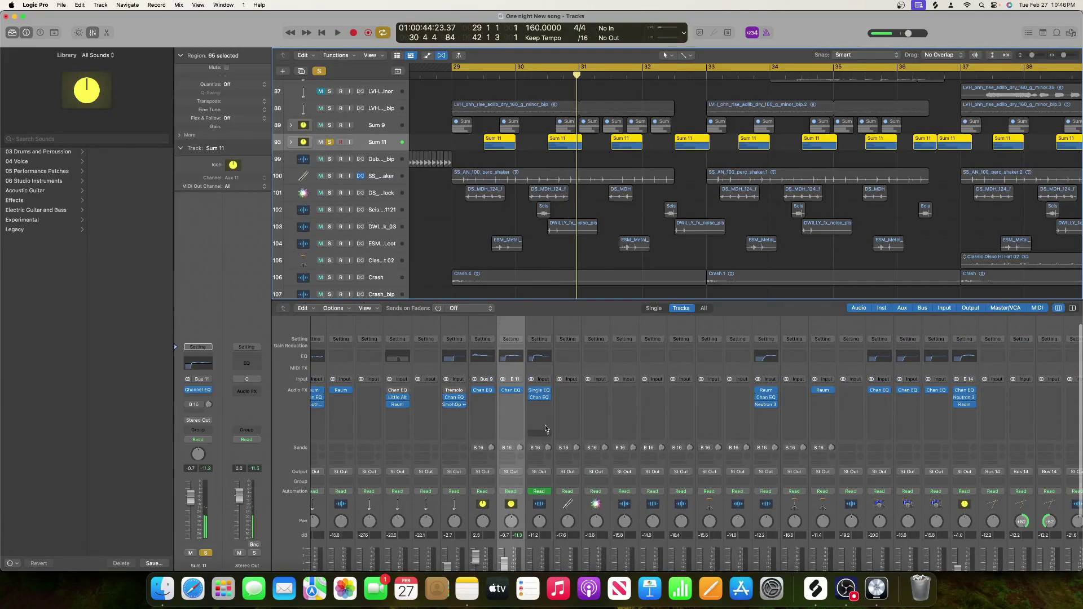
scroll(654, 385, right, 10)
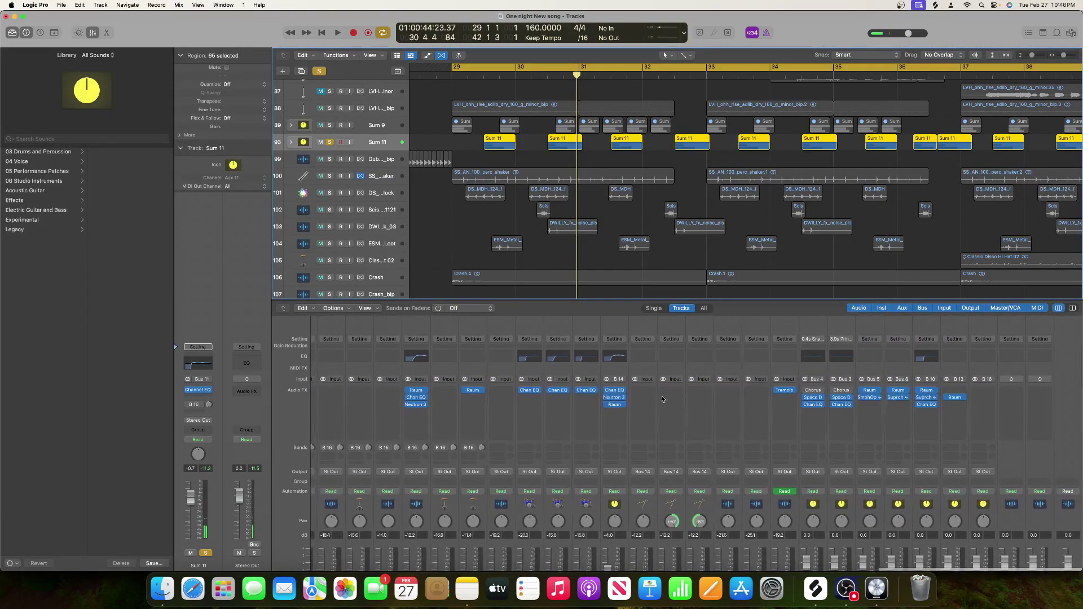
click(996, 389)
mouse_move(994, 486)
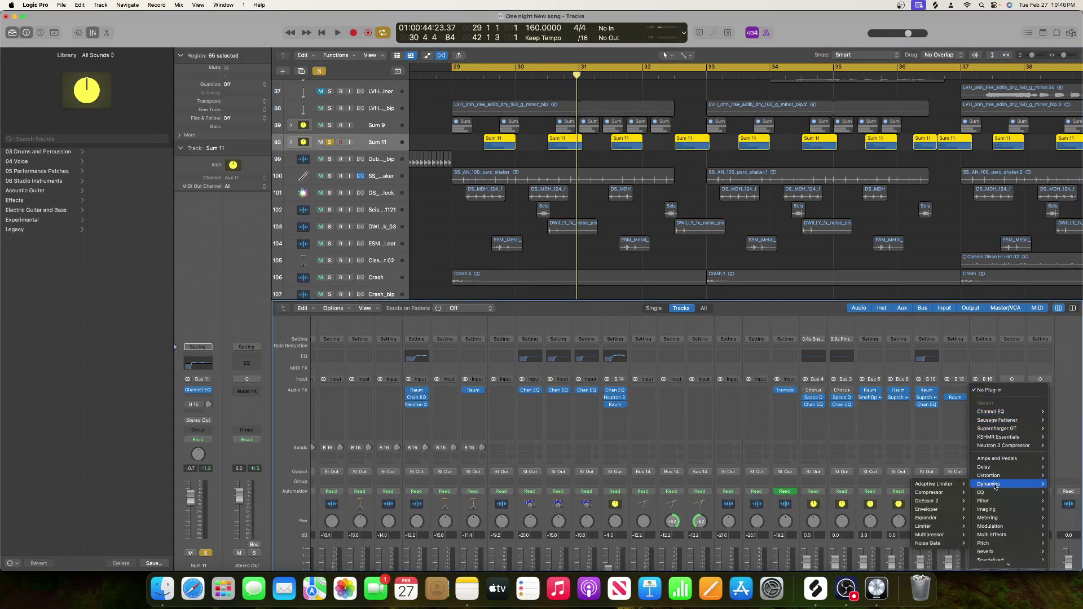
click(648, 373)
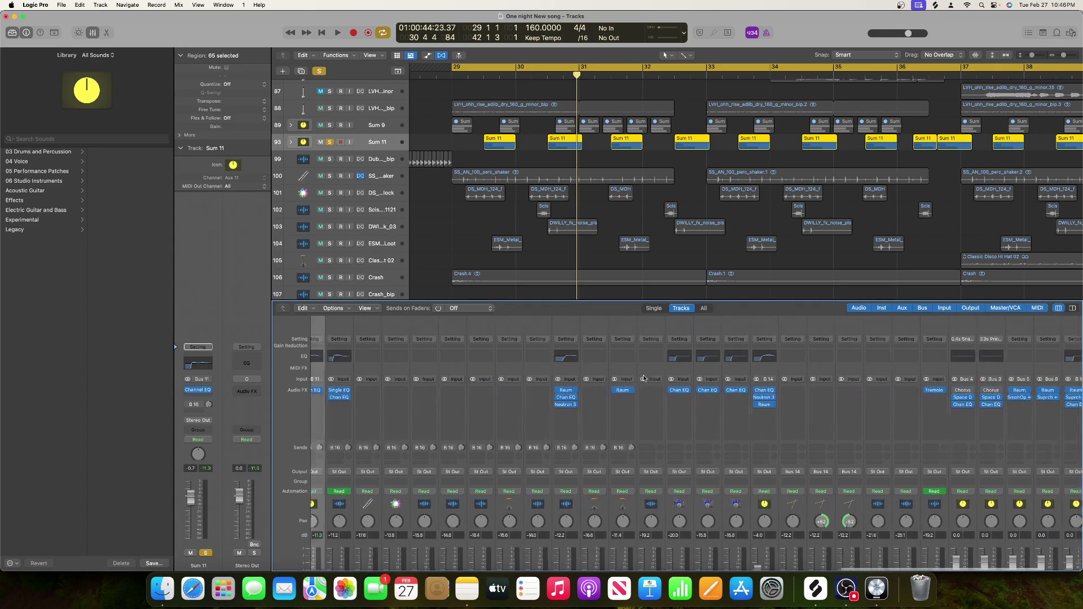
scroll(638, 383, left, 5)
scroll(416, 463, left, 2)
- Audition Sum 11, add a send to Bus 17 on its channel strip, and raise the send level
key(space)
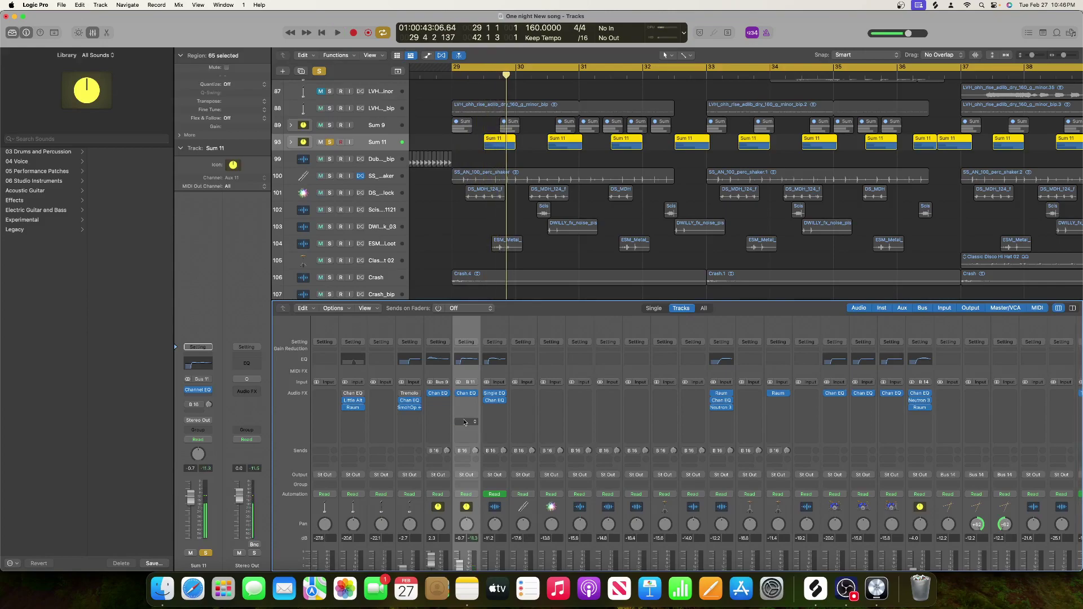
click(461, 459)
mouse_move(473, 472)
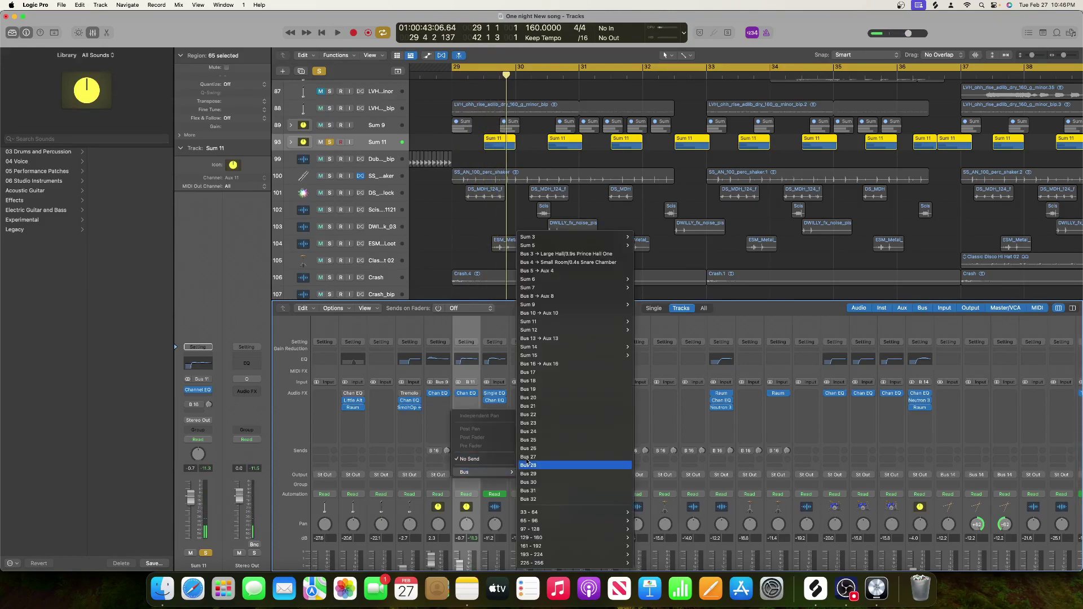
click(544, 373)
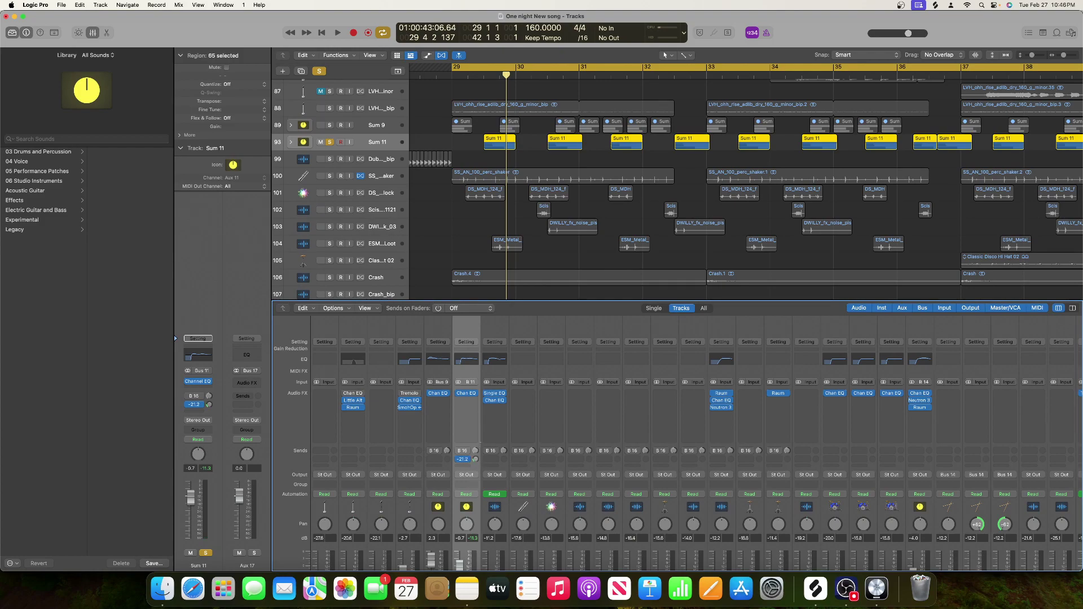
- Insert the Raum reverb on the Aux 17 return fed by Bus 17 and audition it with Sum 11 from bar 29
scroll(503, 438, right, 10)
click(983, 393)
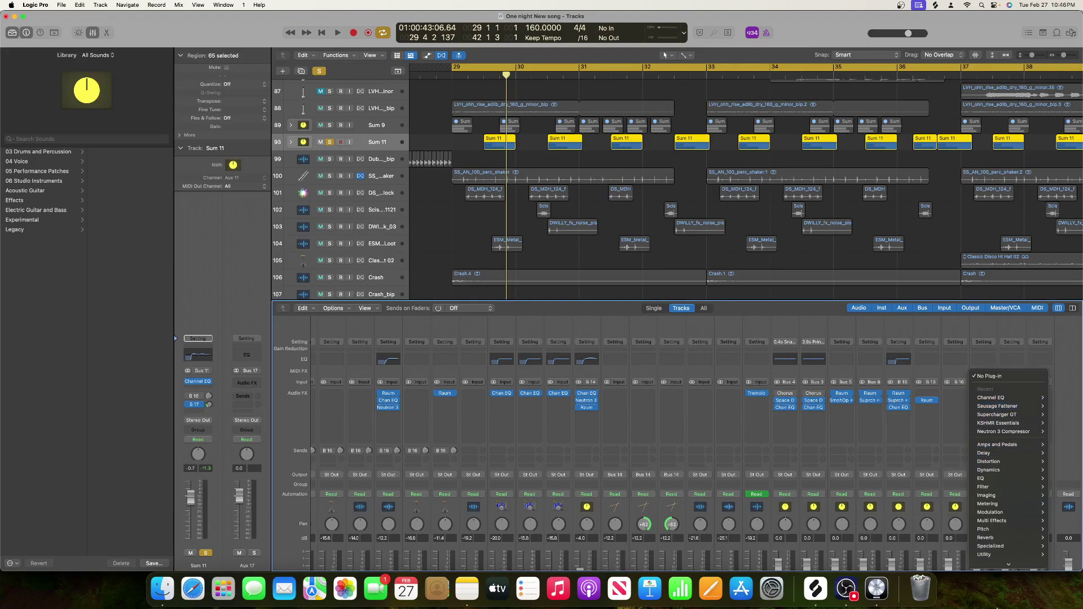
mouse_move(998, 566)
mouse_move(921, 546)
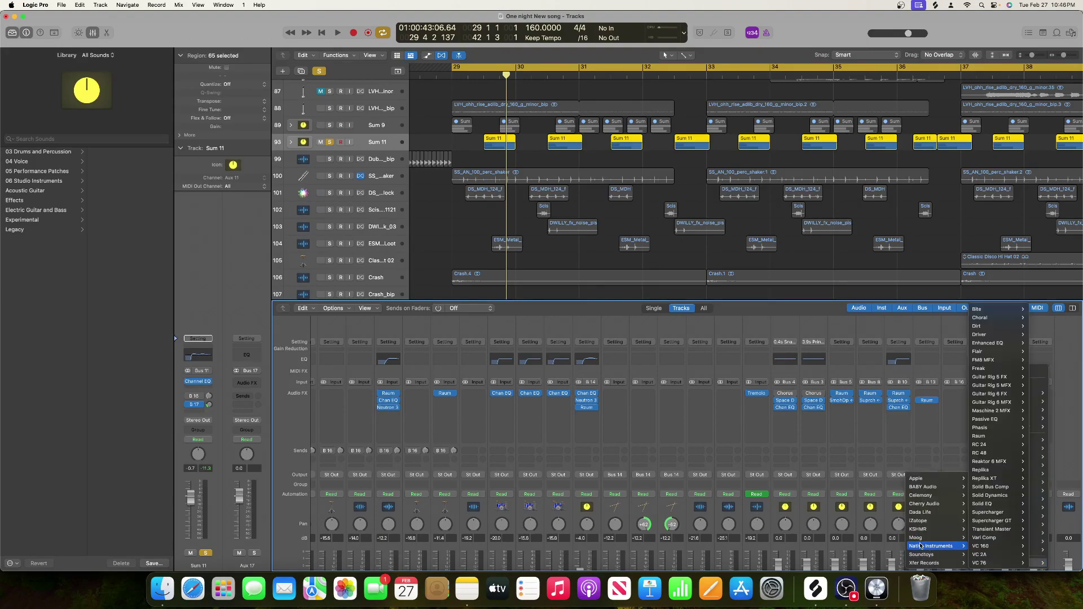
click(1004, 438)
key(space)
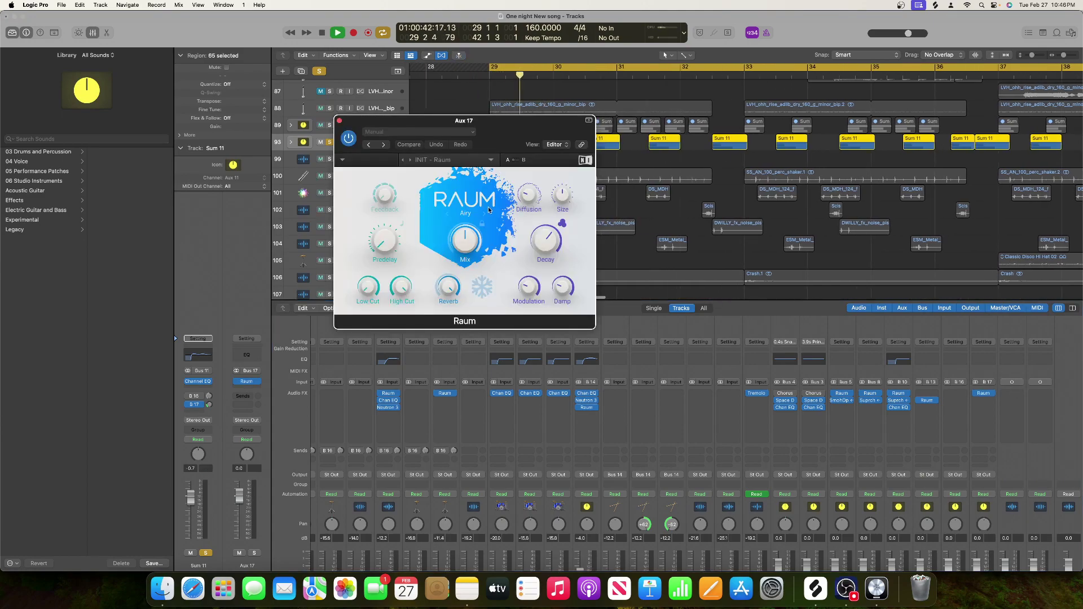
mouse_move(455, 250)
key(space)
click(340, 122)
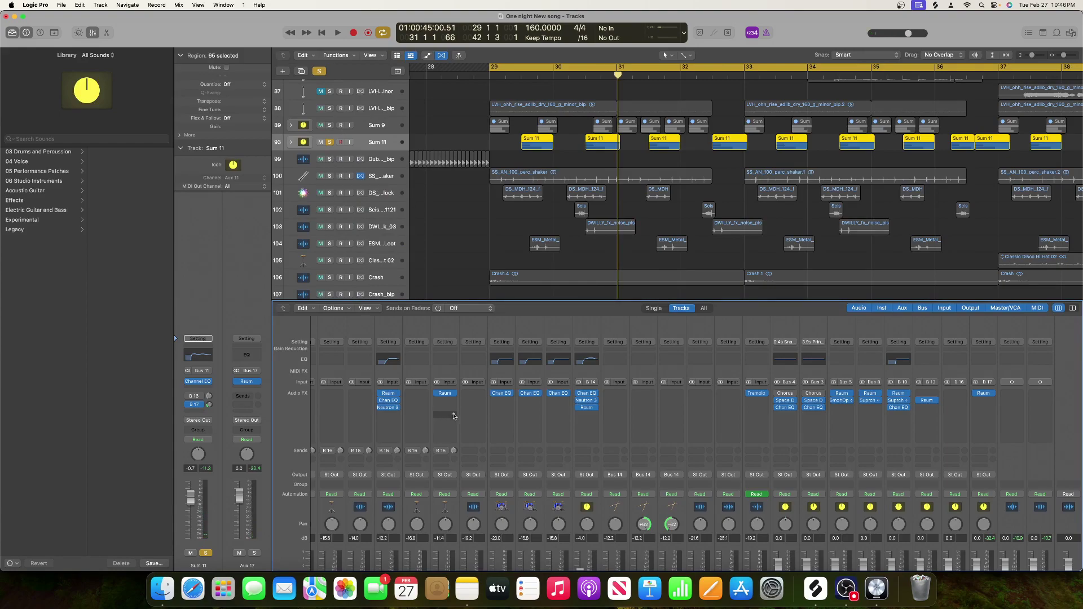
click(587, 416)
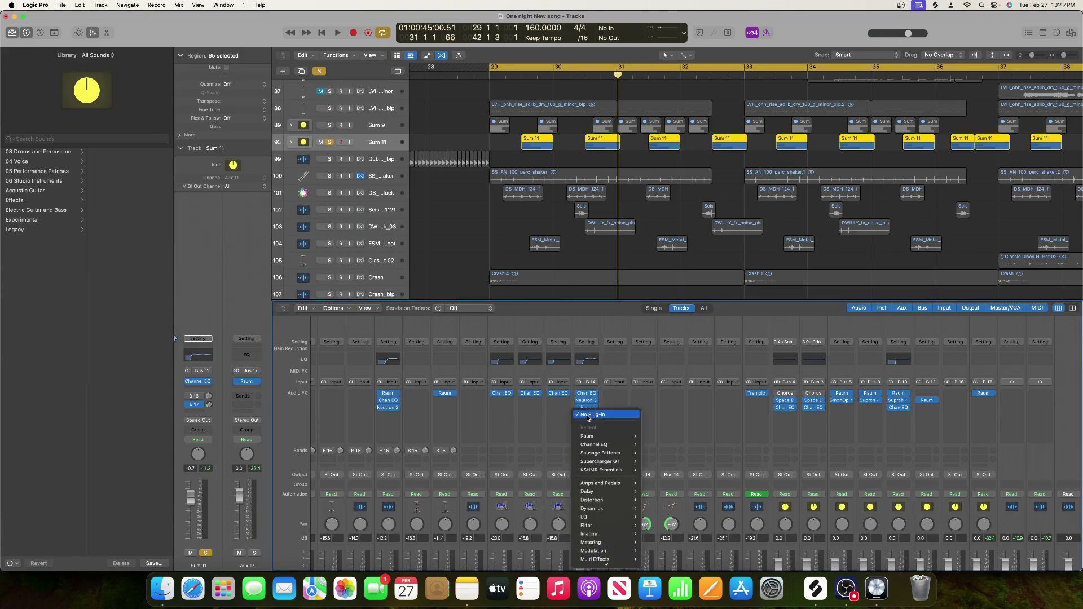
mouse_move(609, 464)
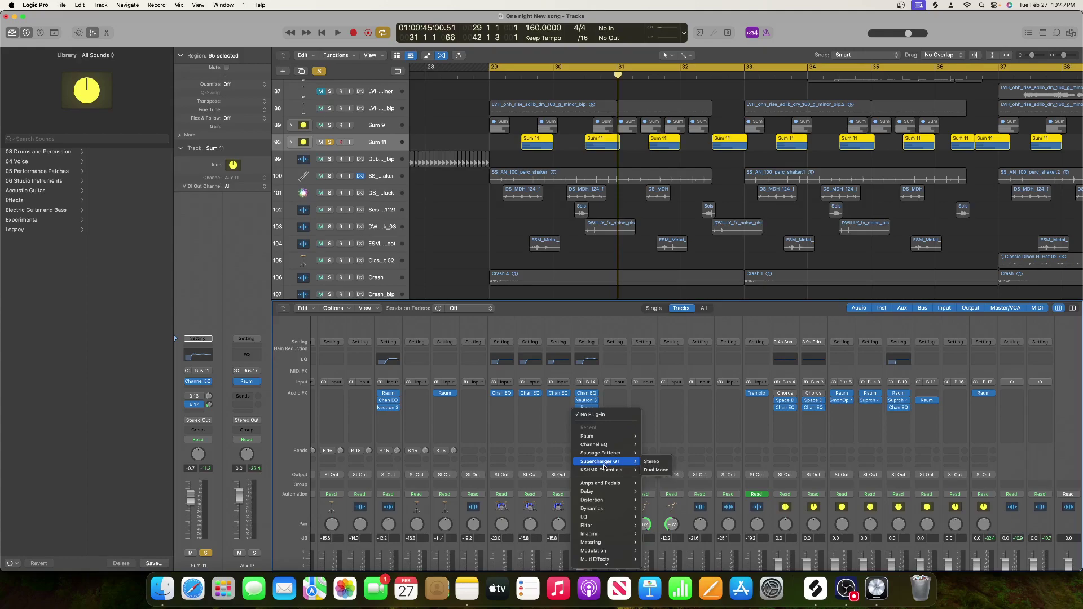
mouse_move(604, 563)
mouse_move(659, 547)
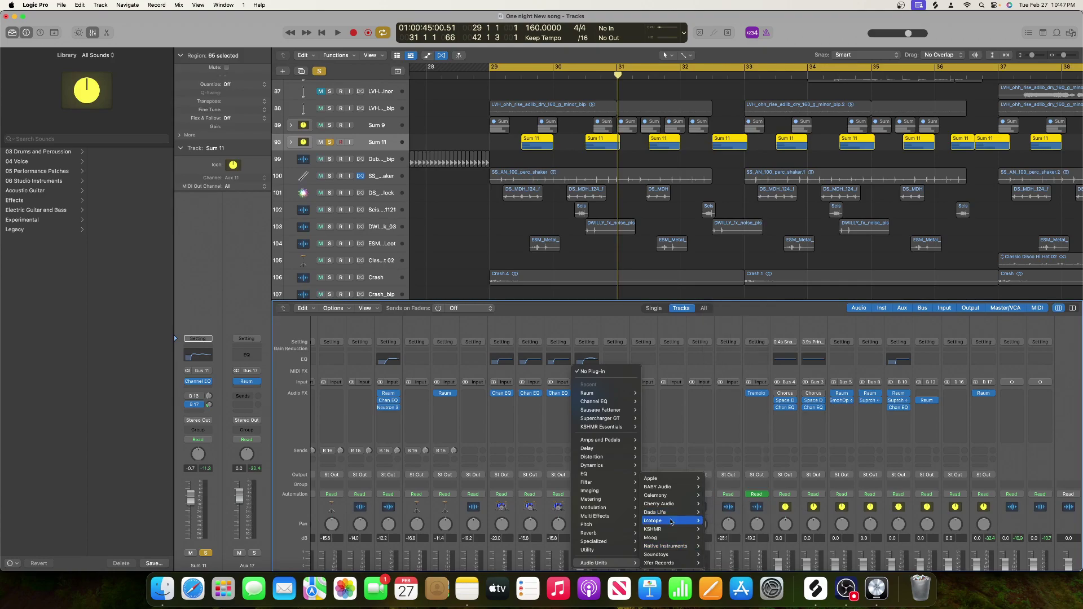
mouse_move(672, 514)
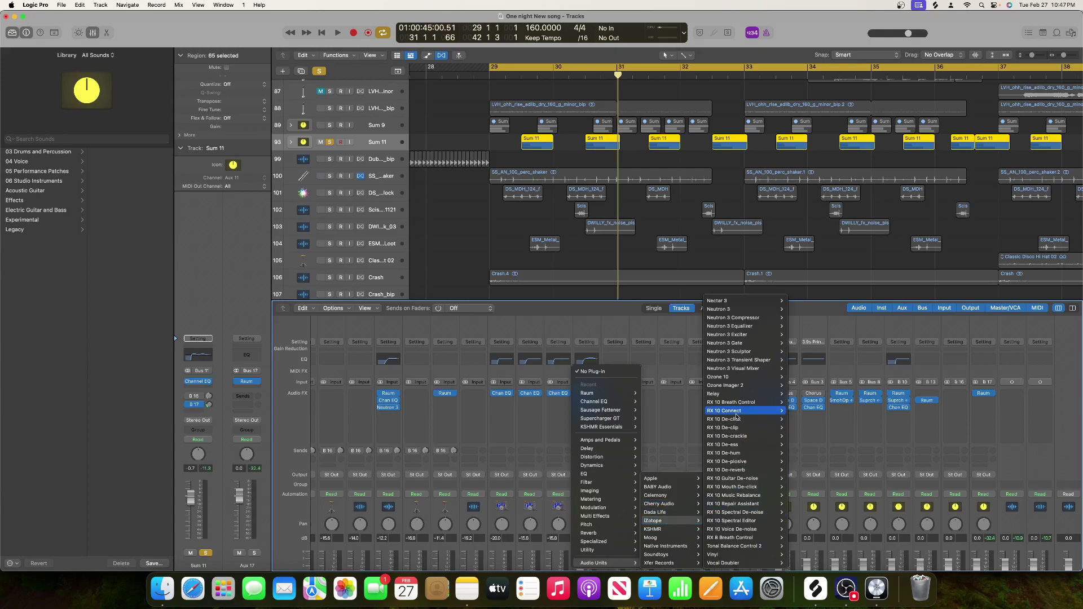
mouse_move(750, 322)
click(798, 317)
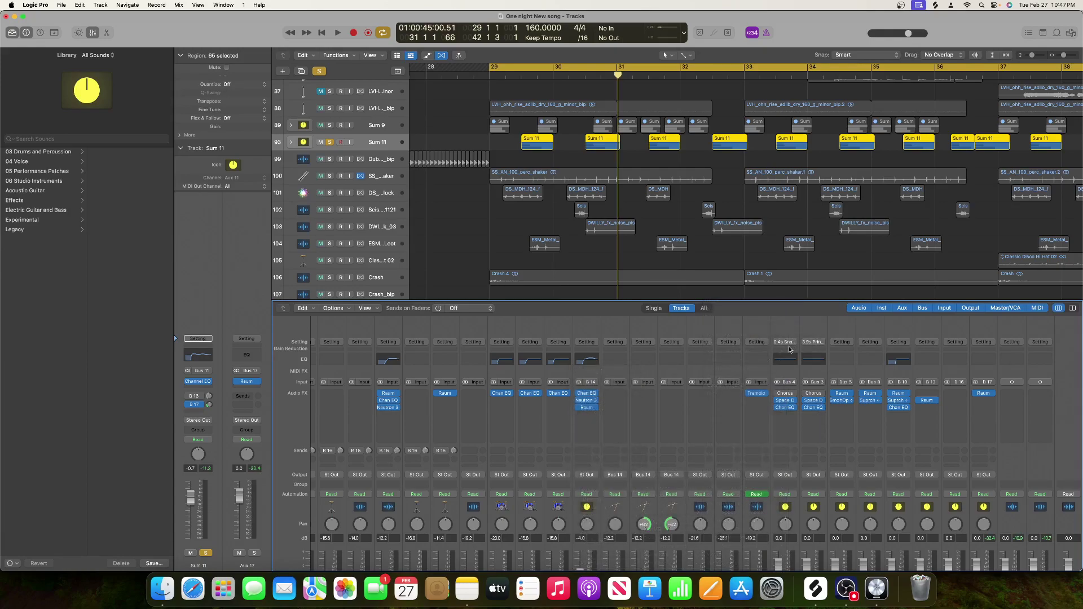
key(space)
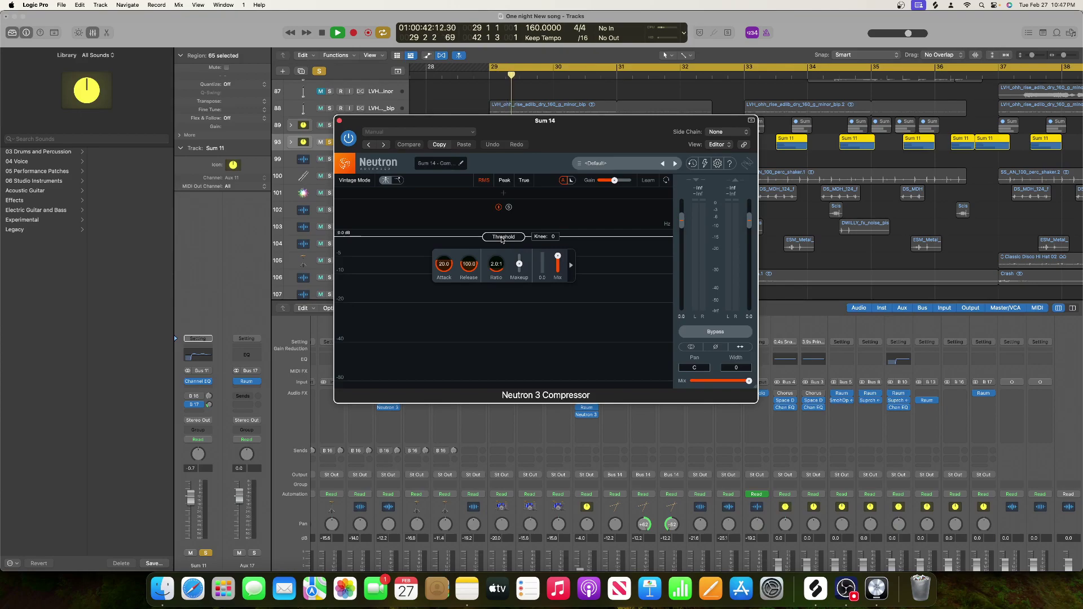
click(502, 238)
key(space)
drag(519, 132, 855, 132)
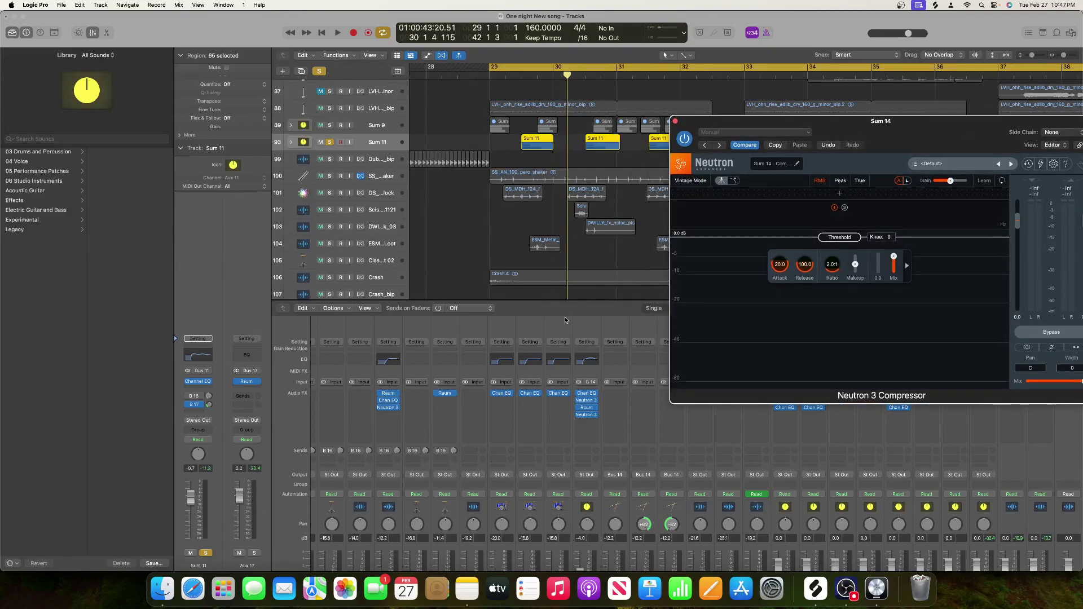
key(super+w)
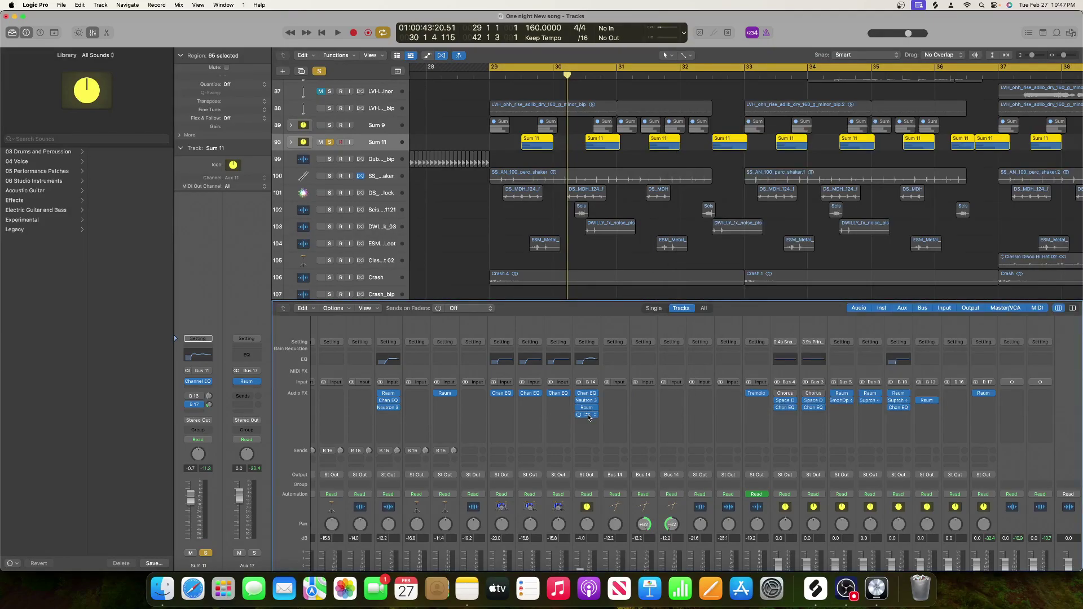
click(589, 416)
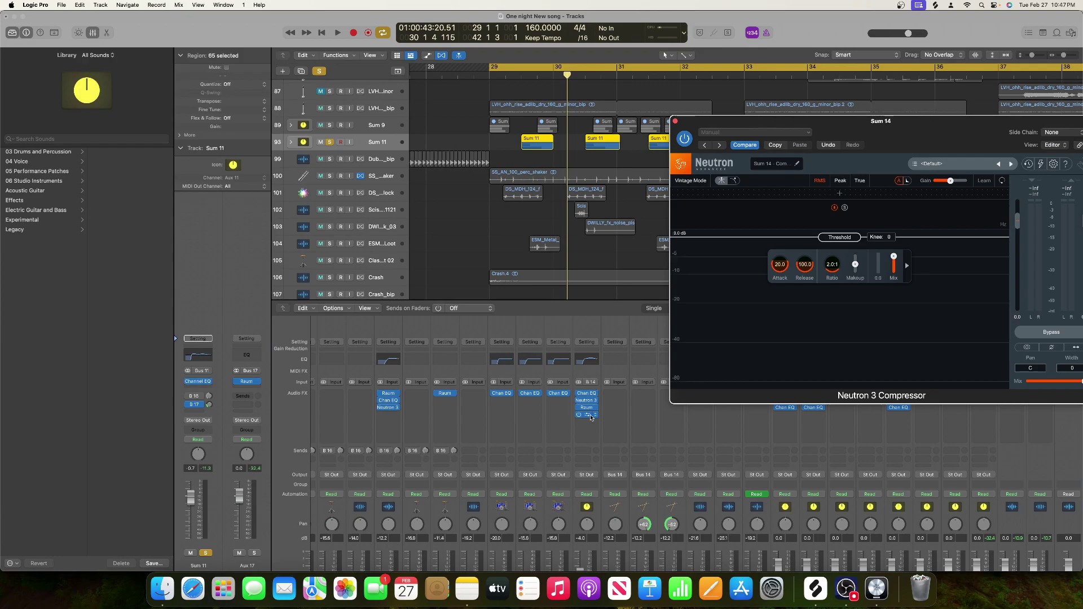
click(595, 416)
click(616, 371)
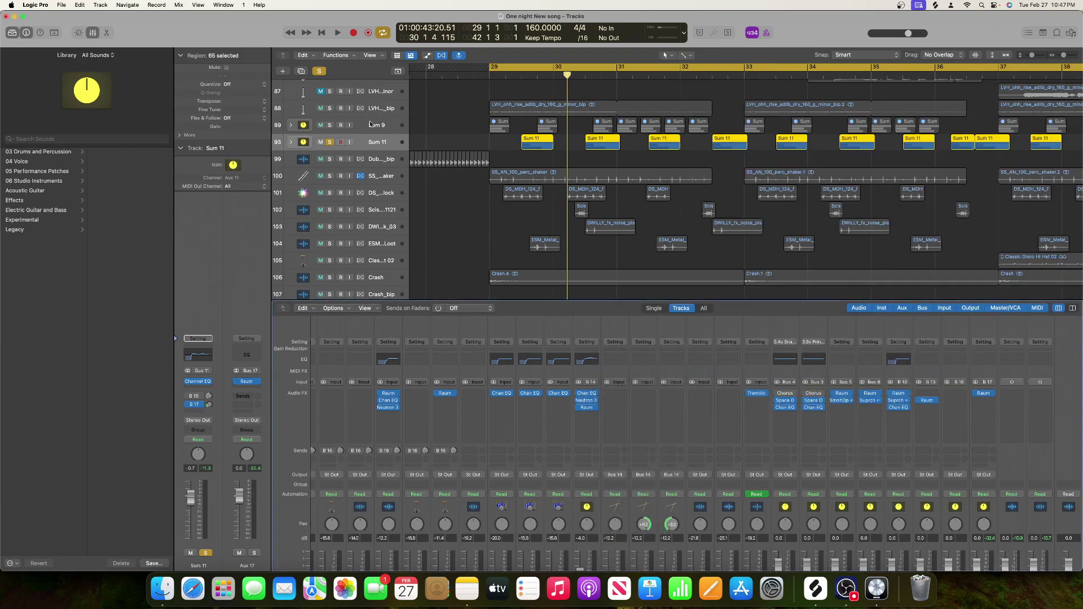
- Insert a stereo Neutron 3 Compressor after the Channel EQ on Sum 11
click(377, 142)
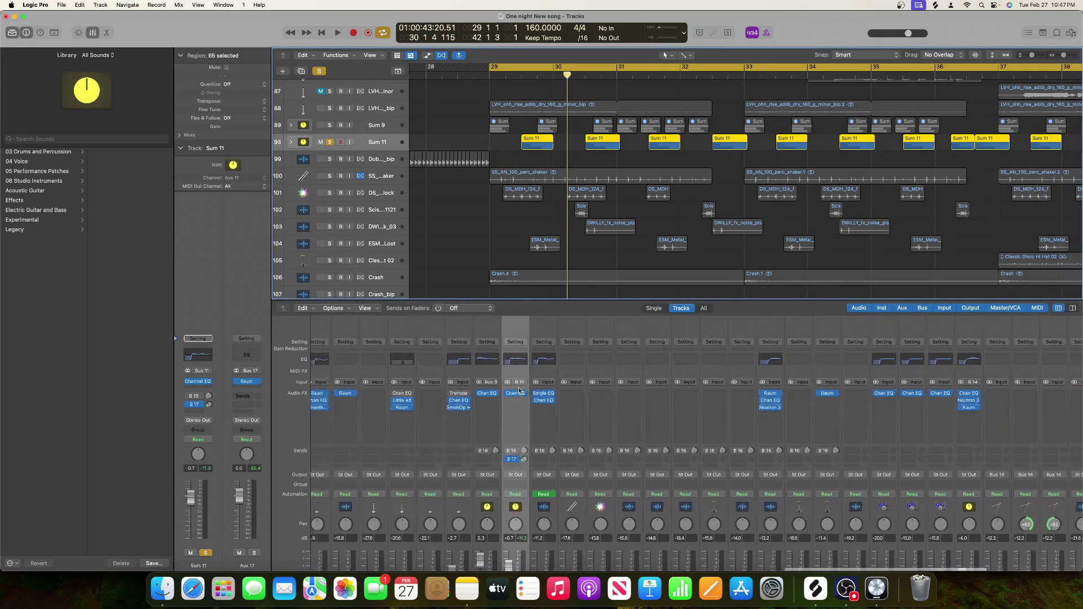
click(520, 402)
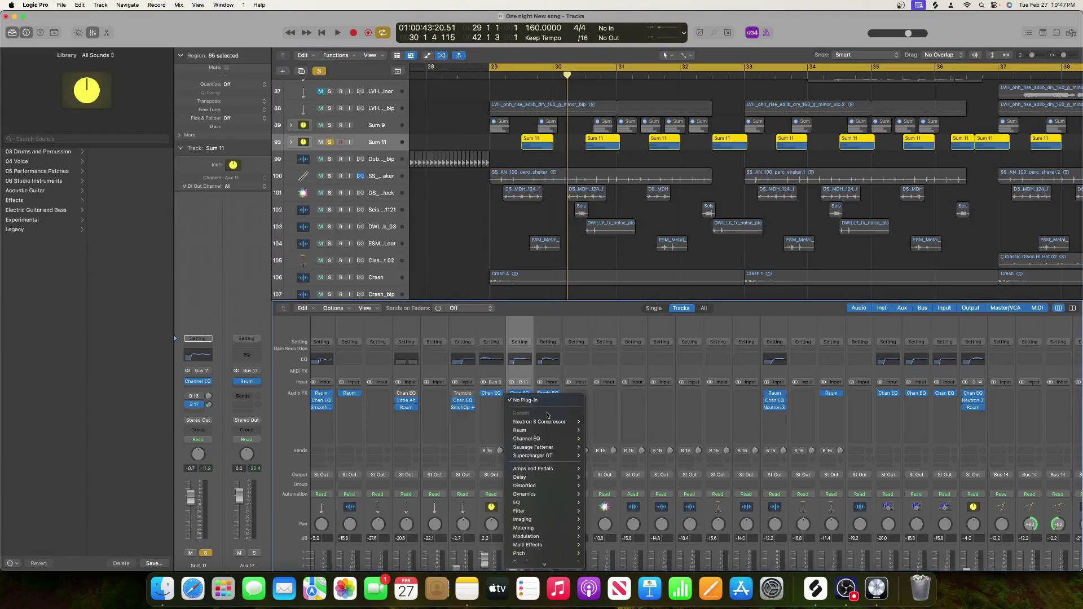
click(530, 413)
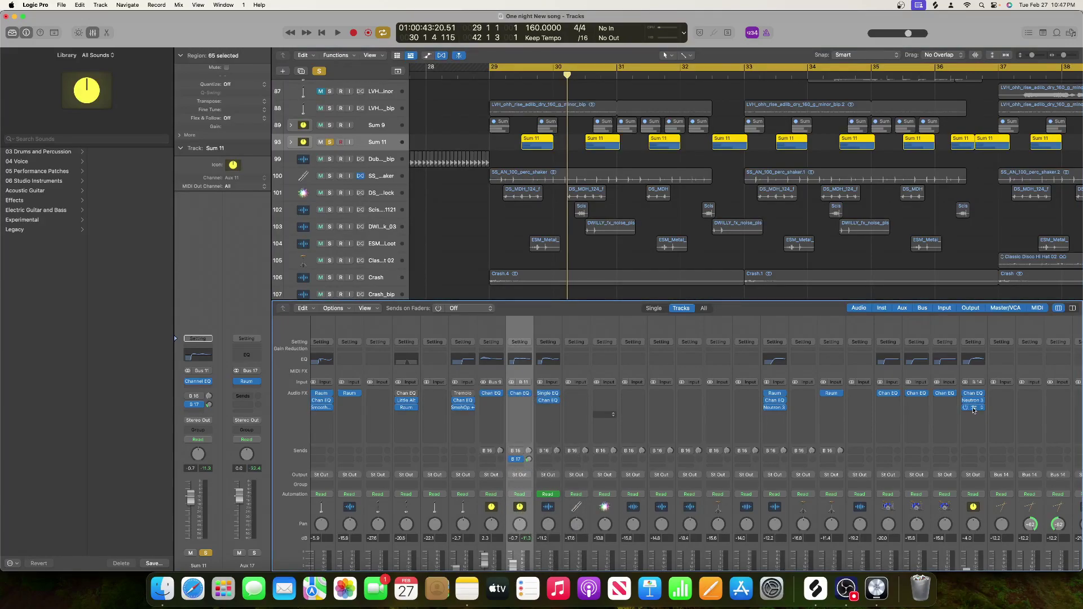
click(516, 407)
mouse_move(542, 422)
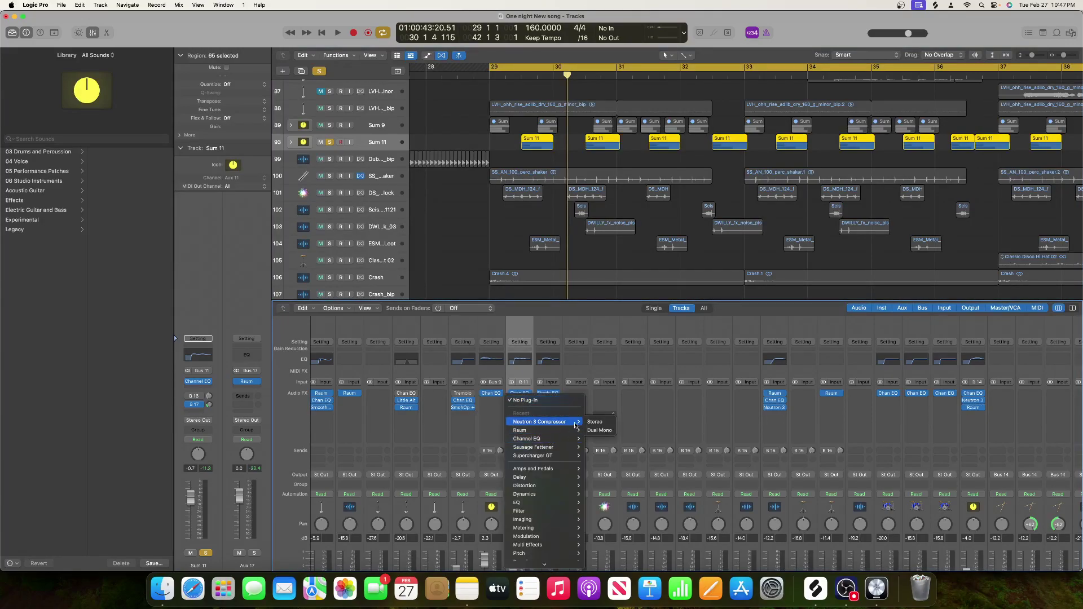
click(613, 425)
- Compress Sum 11 during playback with threshold -20.4 dB, attack 0.6, release 9.3, ratio 4.2:1 and makeup gain 4.1
drag(516, 116, 650, 95)
key(space)
drag(639, 219, 574, 360)
key(space)
key(space)
drag(614, 319, 637, 302)
key(space)
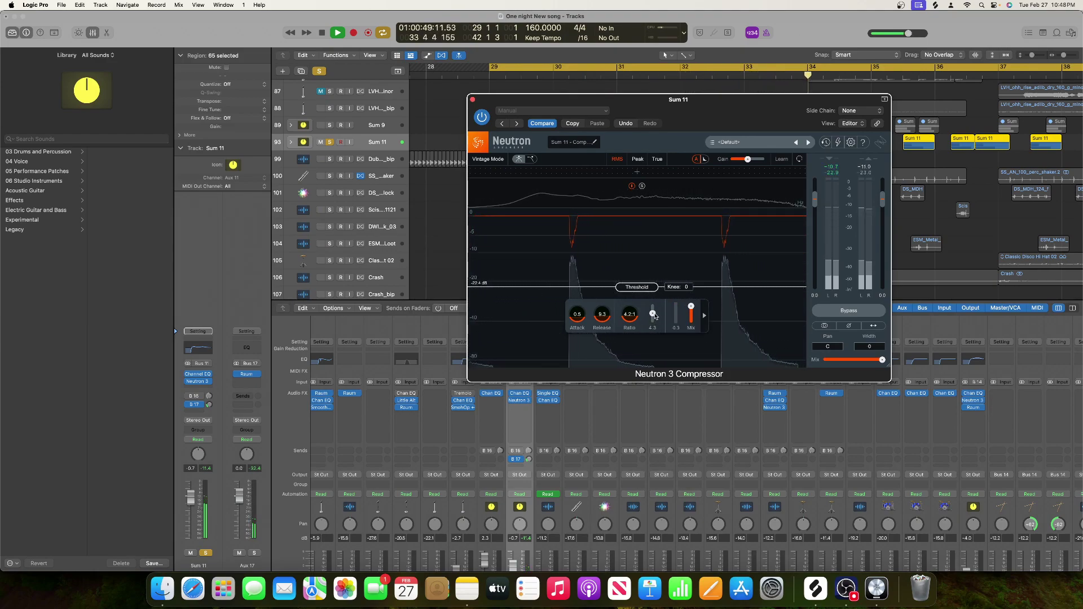
drag(655, 317, 653, 319)
key(space)
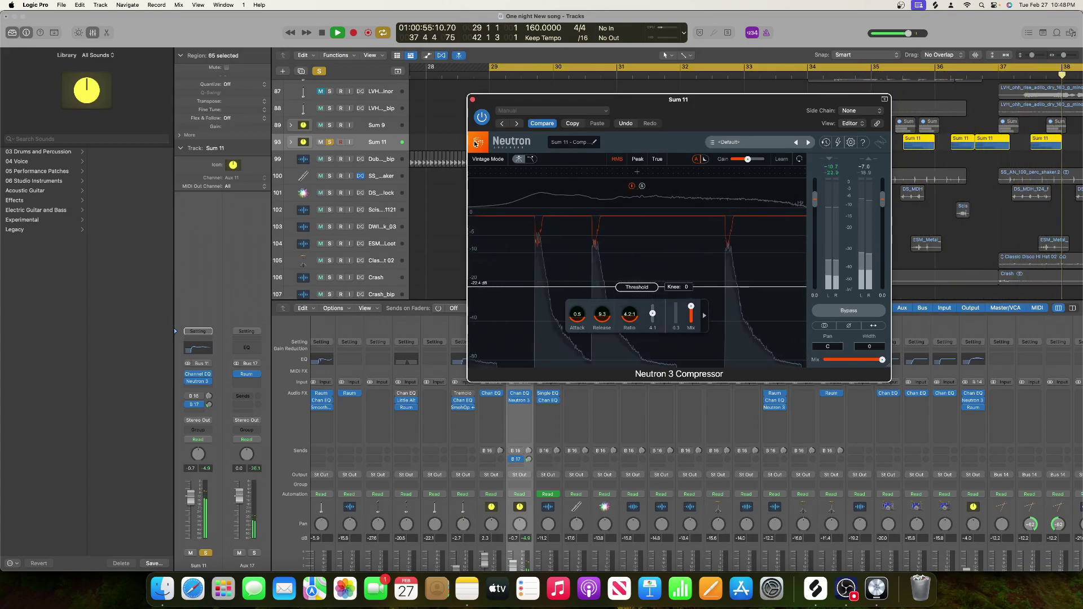
click(473, 100)
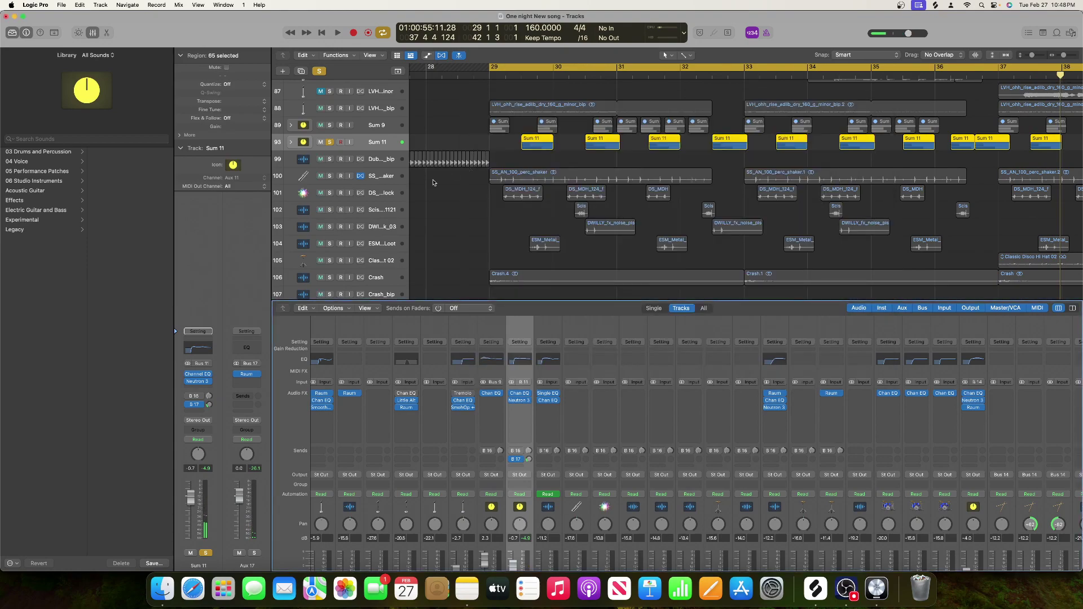
- Solo the SS_AN_100_perc_shaker track and audition it from bar 29
click(334, 169)
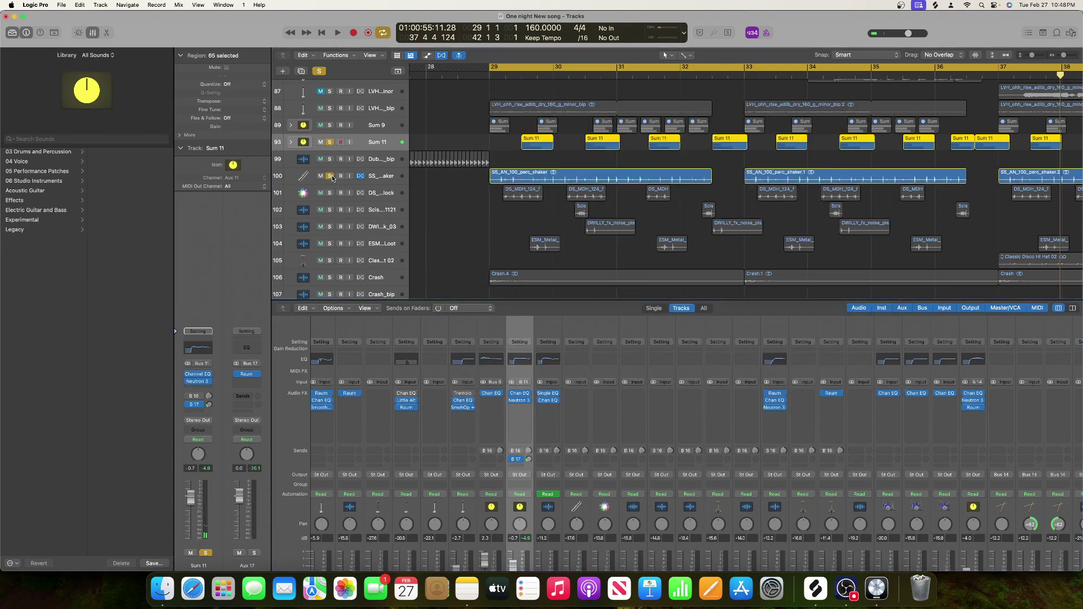
click(381, 180)
key(space)
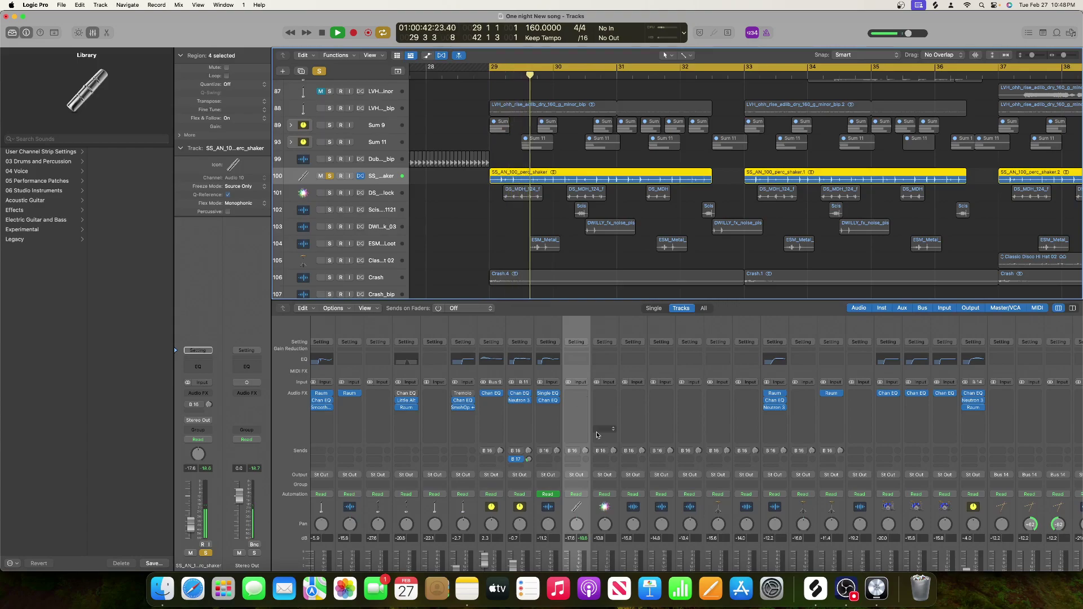
scroll(604, 444, down, 3)
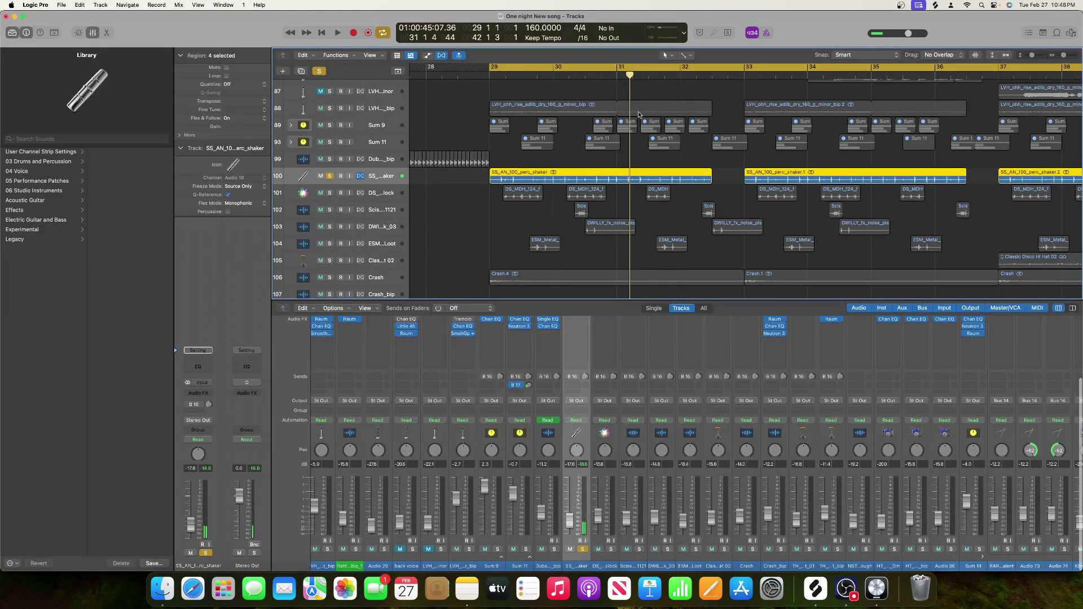
key(space)
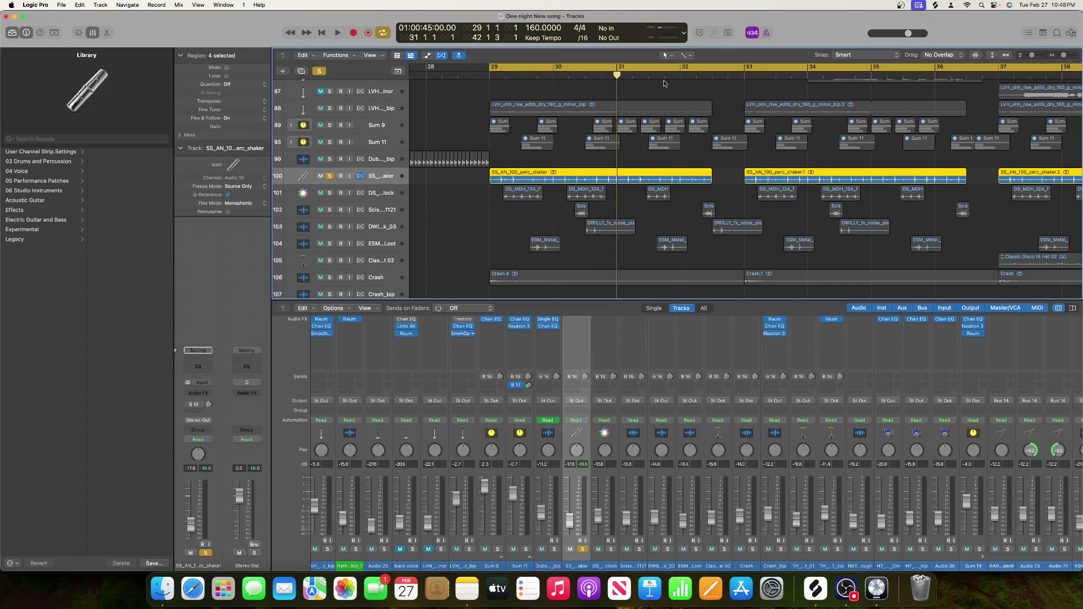
- Split the first perc shaker region at bars 31 and 32
key(super+t)
key(period)
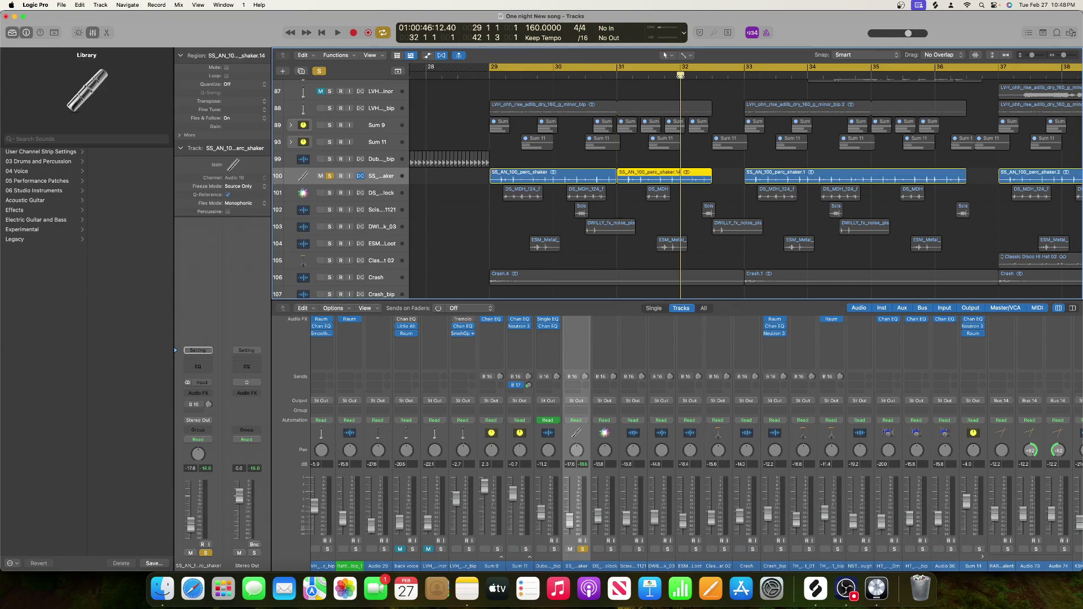
key(super+t)
- Create two duplicate tracks below the perc shaker track and place a copy of the bar 31 shaker region on the lower one
key(super+d)
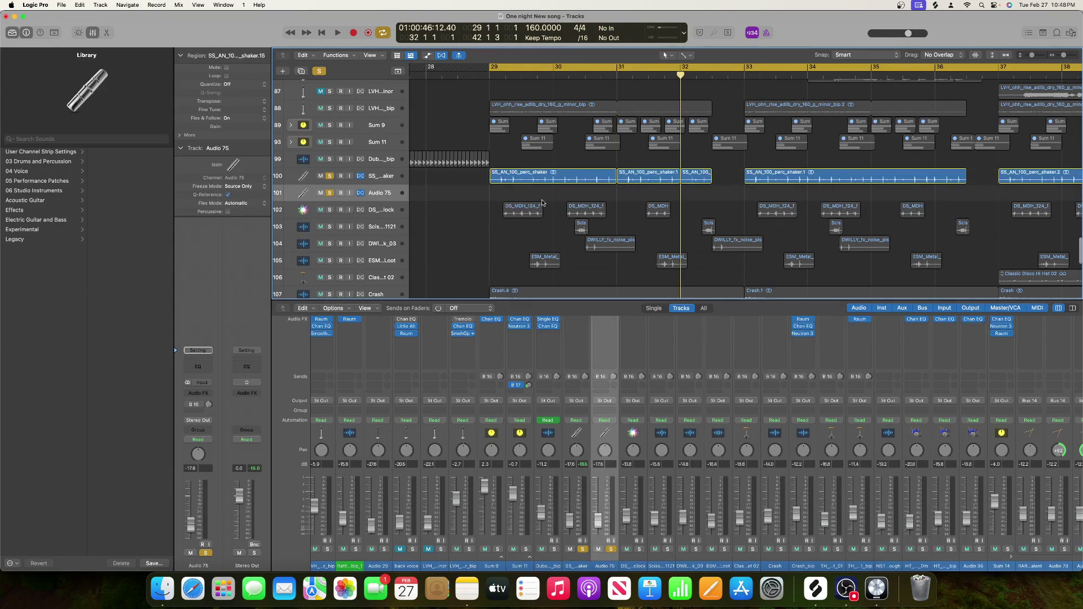
drag(628, 176, 628, 190)
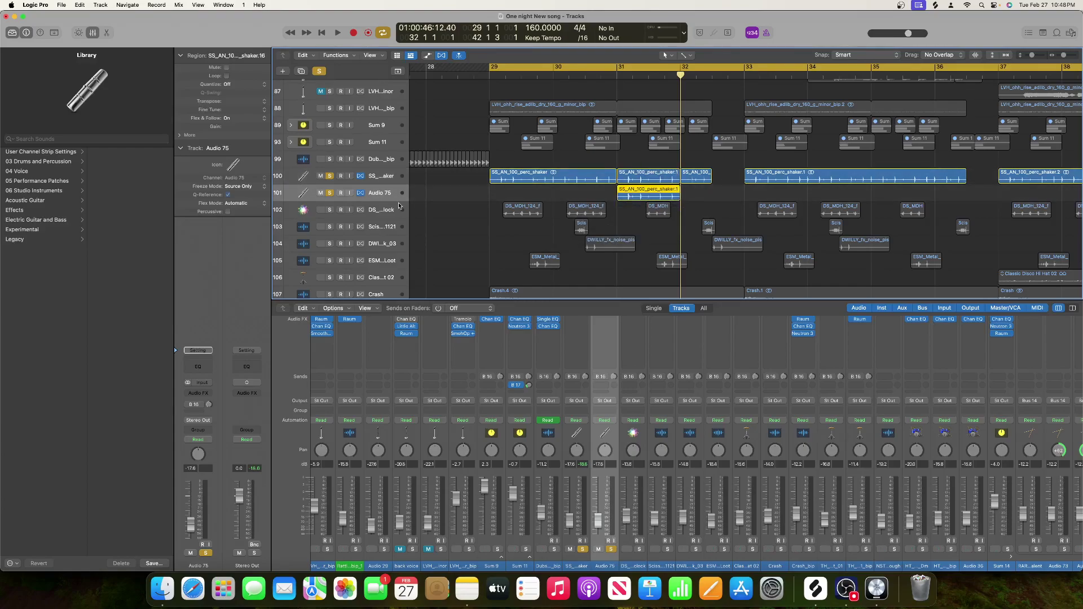
key(super+d)
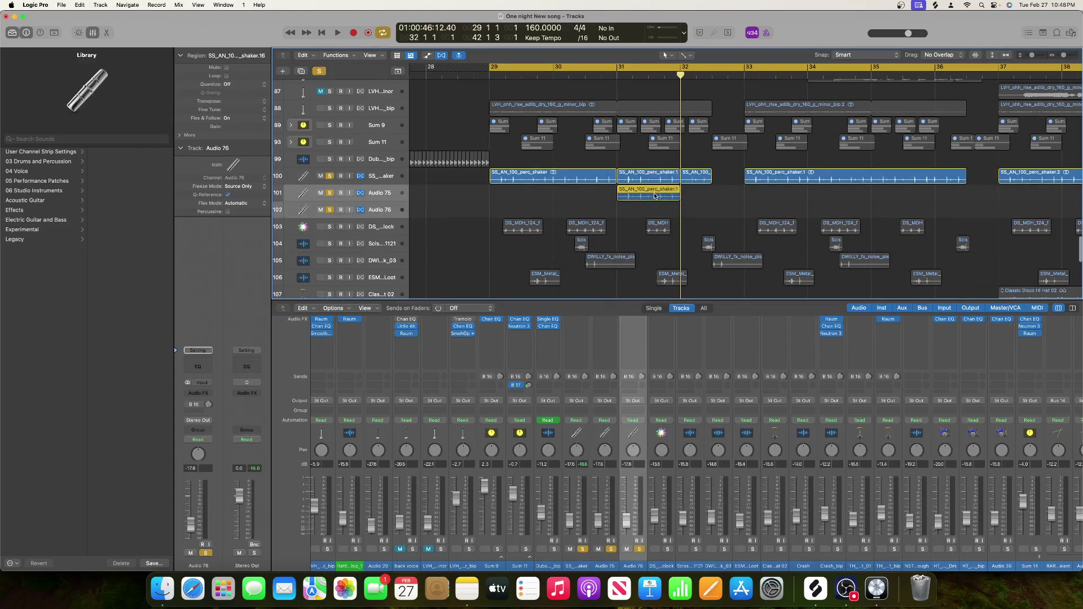
drag(655, 195, 655, 212)
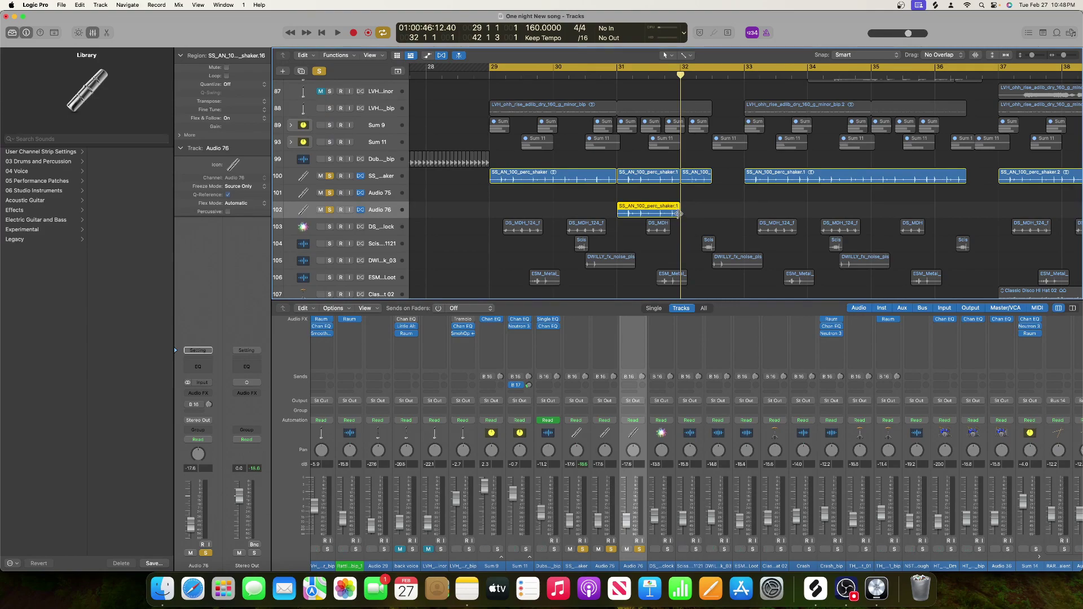
- Audition the shaker copy on Audio 76 up to its end at bar 32 and check which secondary pointer tool is assigned
drag(1064, 55, 1034, 55)
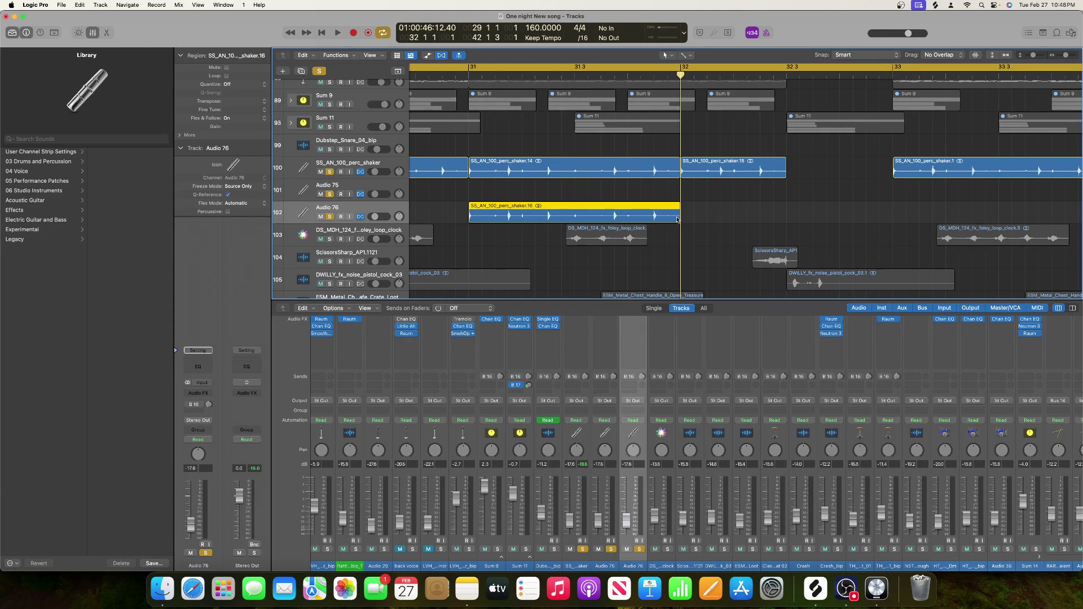
key(space)
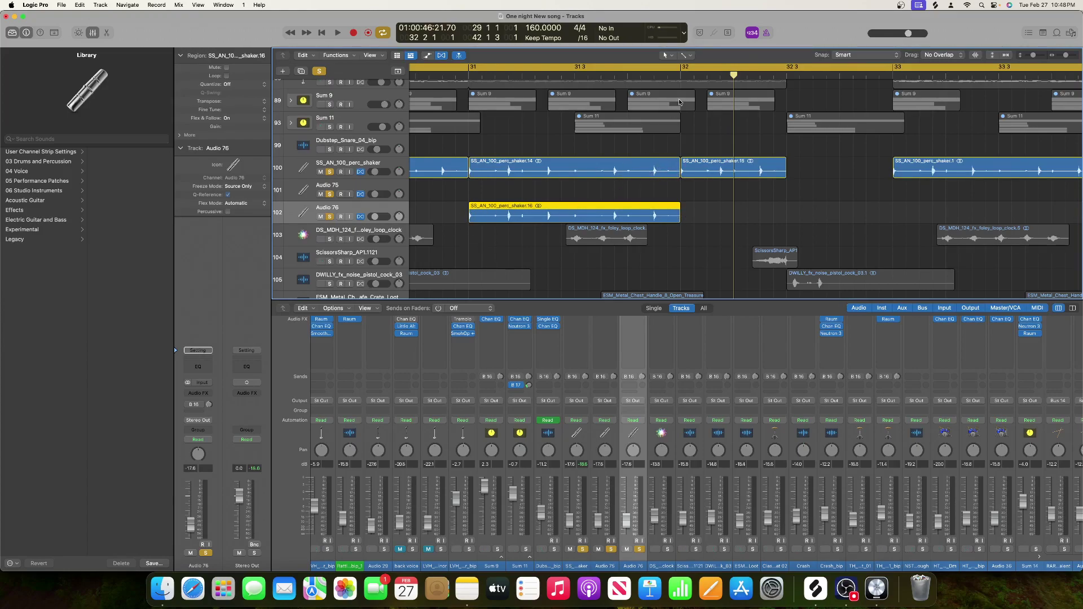
click(684, 56)
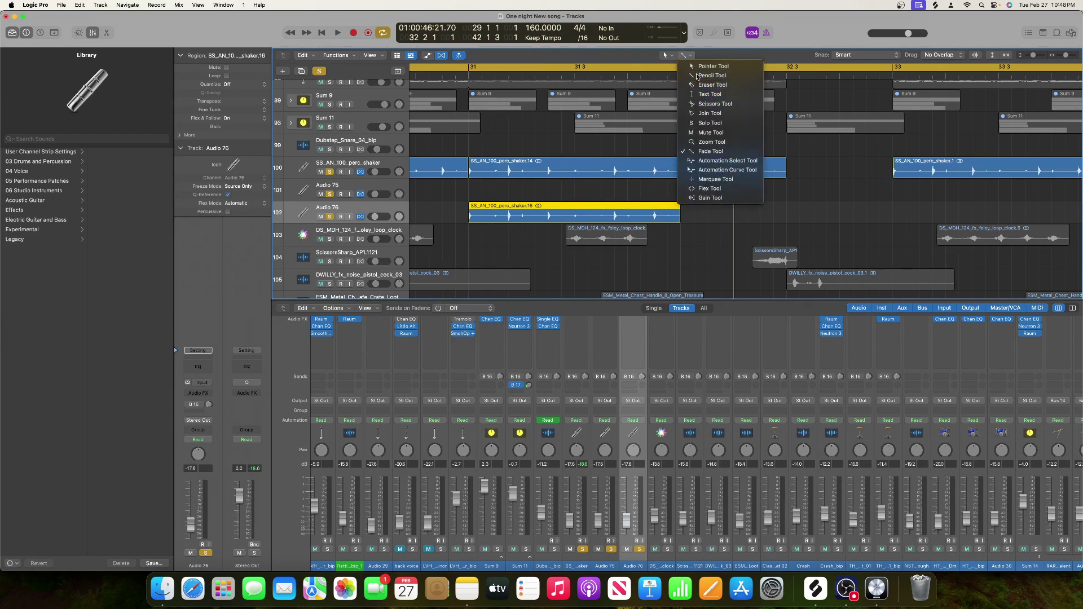
click(678, 219)
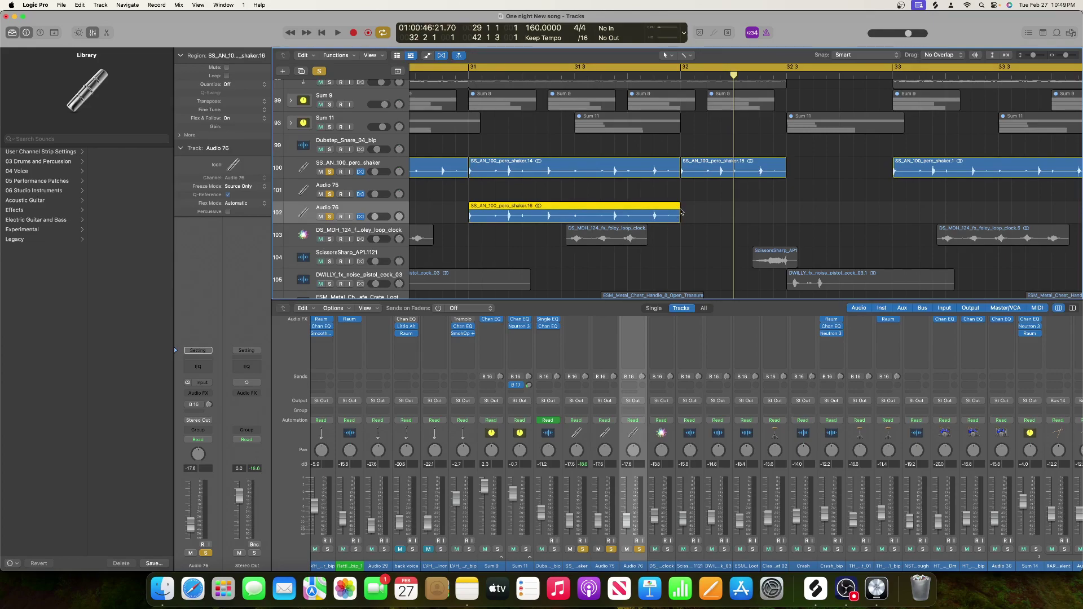
click(686, 195)
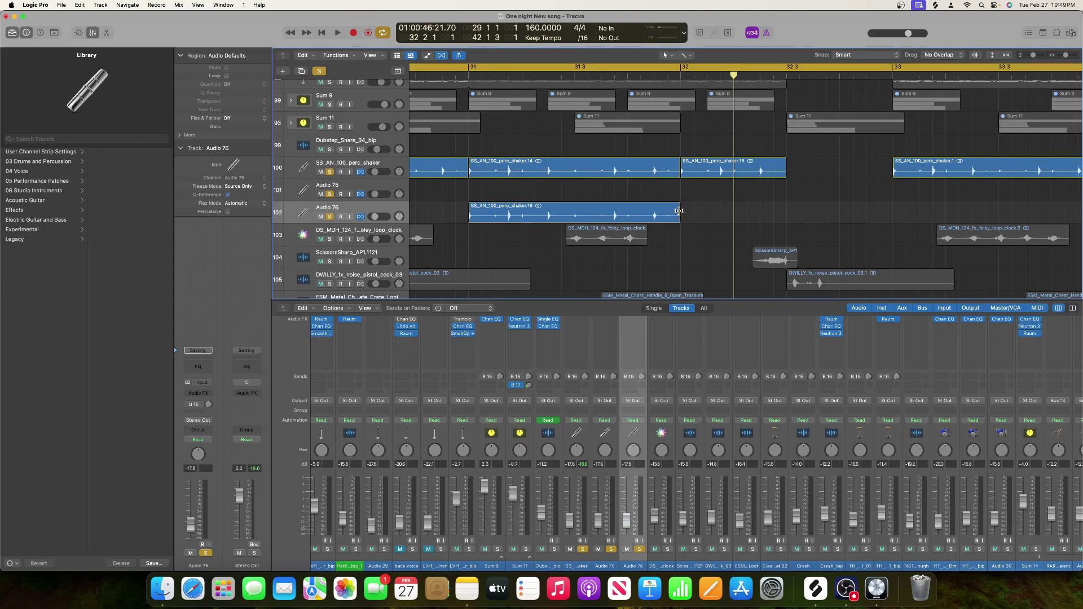
- Shorten the Audio 76 shaker copy to end at 31.3, move the phrase's second half to Audio 75, and pan Audio 75 left and Audio 76 right
drag(679, 210, 571, 213)
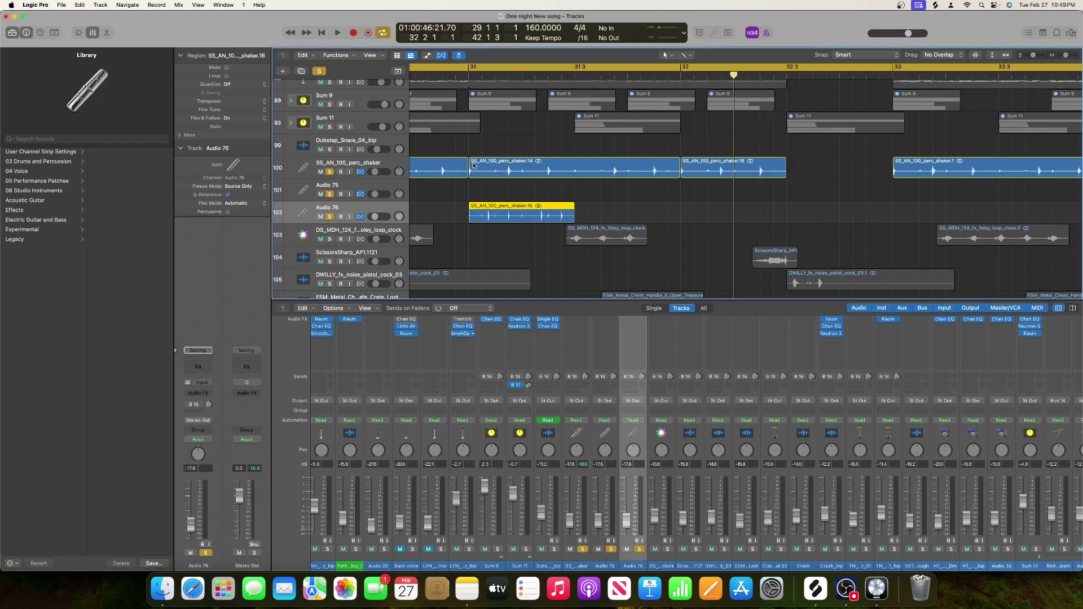
drag(482, 165, 575, 194)
drag(395, 198, 398, 220)
click(398, 216)
- Group the SS_AN_100_perc_shaker, Audio 75 and Audio 76 tracks into a summing stack and collapse it
scroll(565, 237, left, 4)
scroll(576, 377, up, 3)
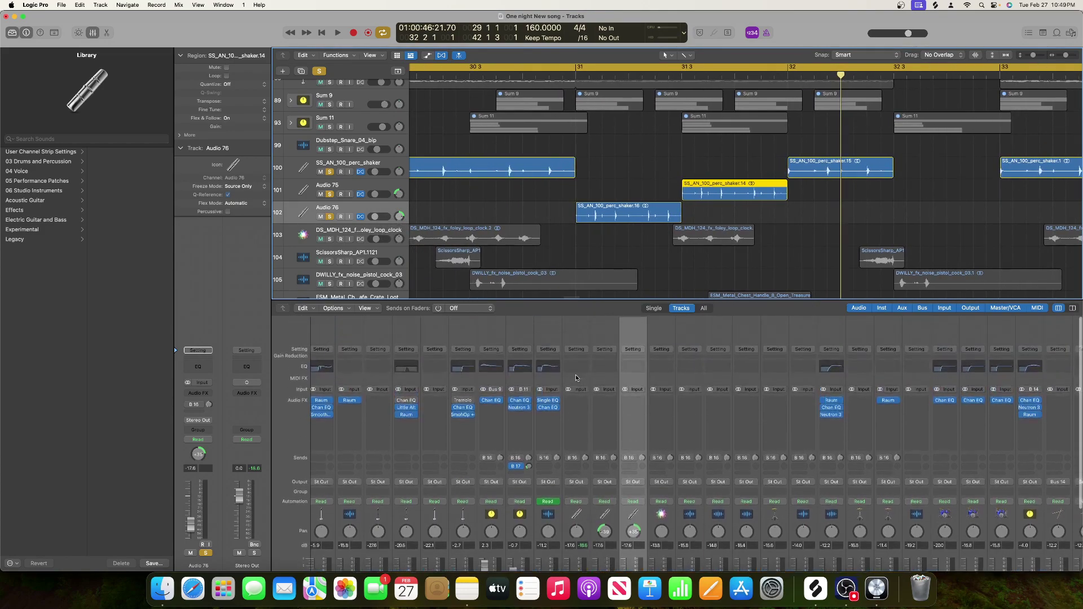
scroll(433, 204, left, 3)
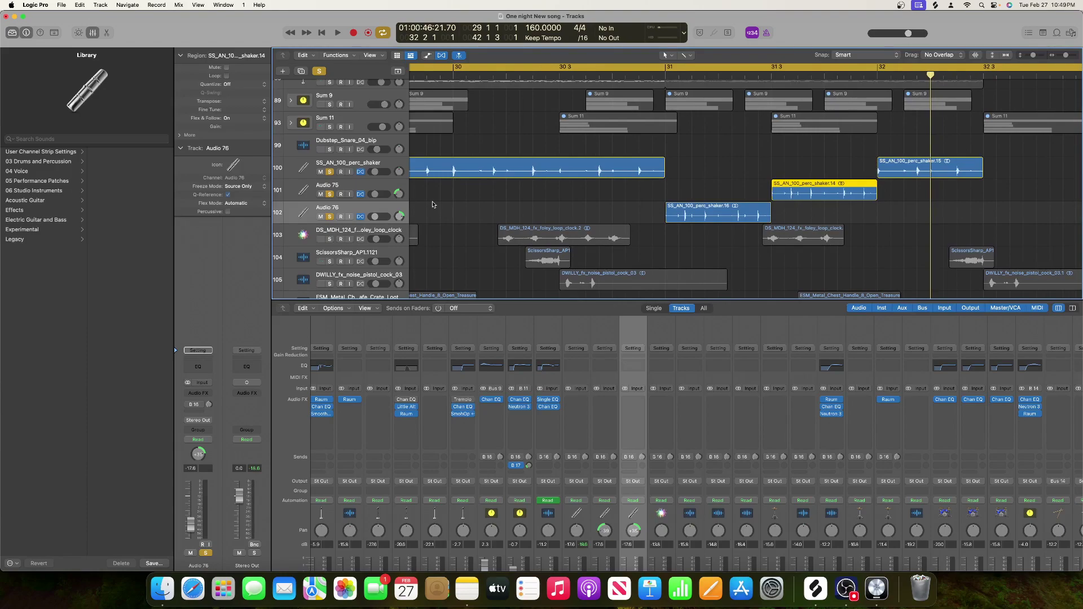
shift+click(369, 163)
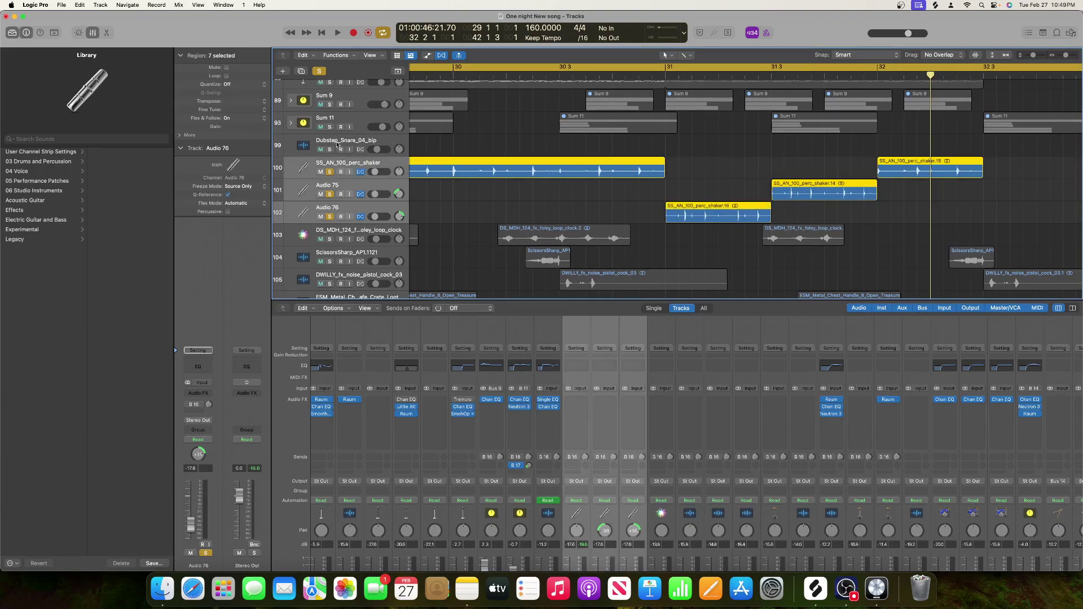
right_click(356, 165)
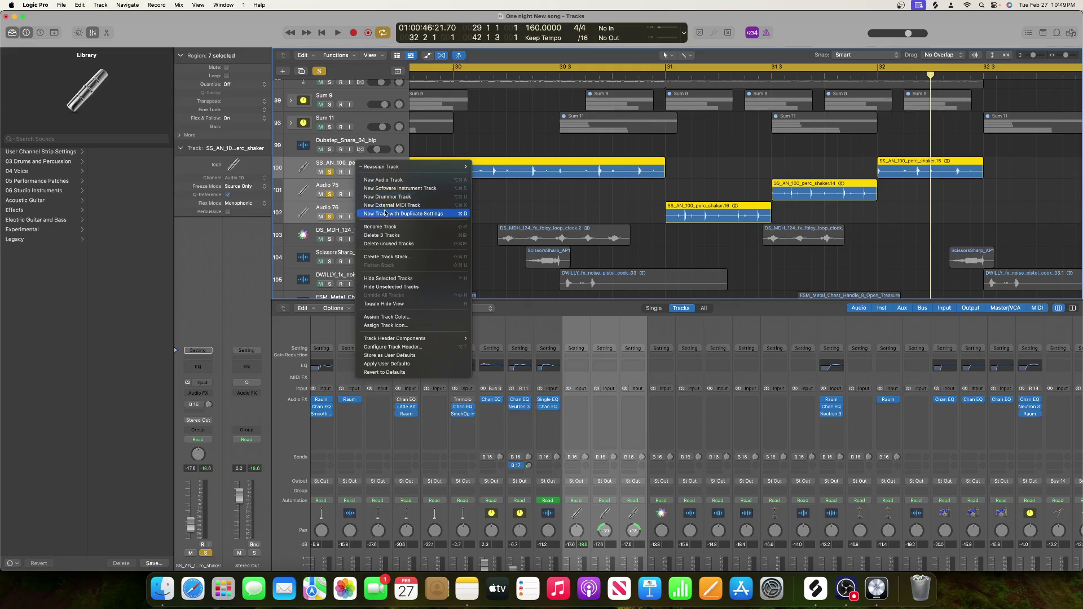
click(389, 255)
key(Return)
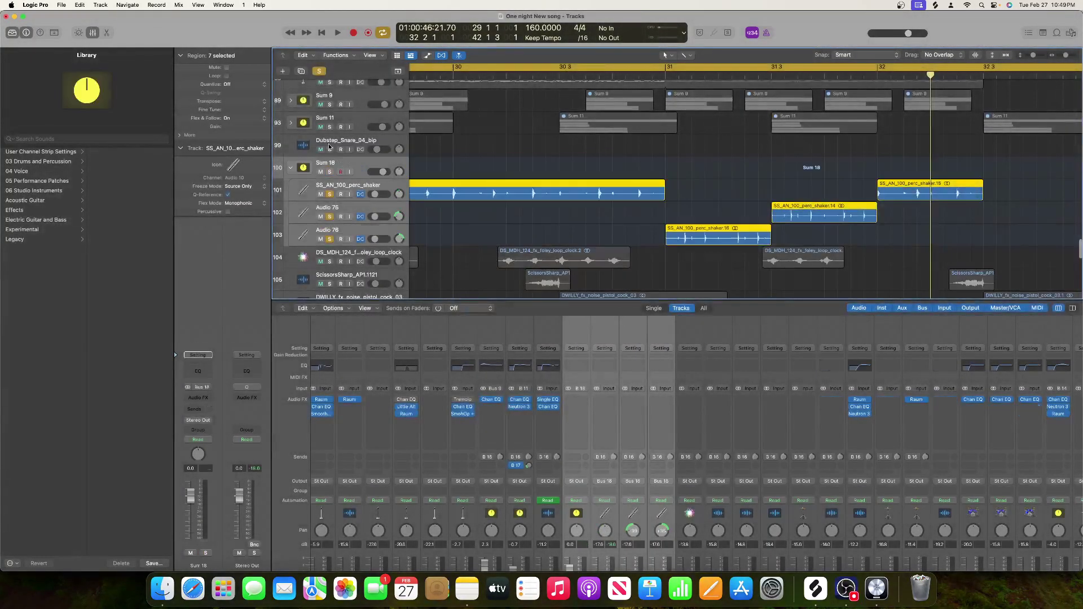
click(291, 168)
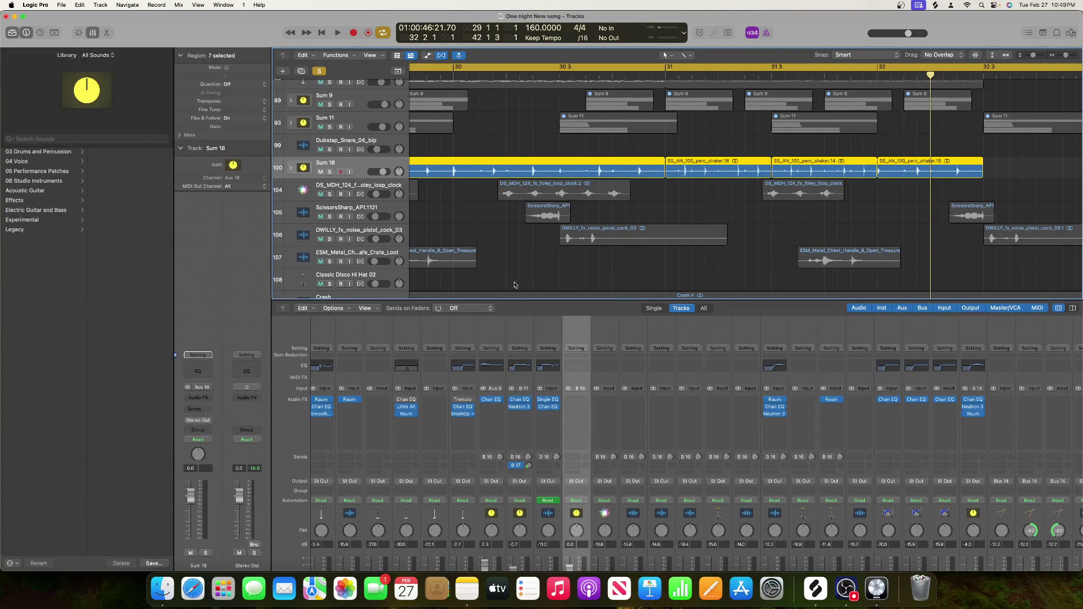
- Audition the collapsed shaker stack through bars 31 and 32
key(space)
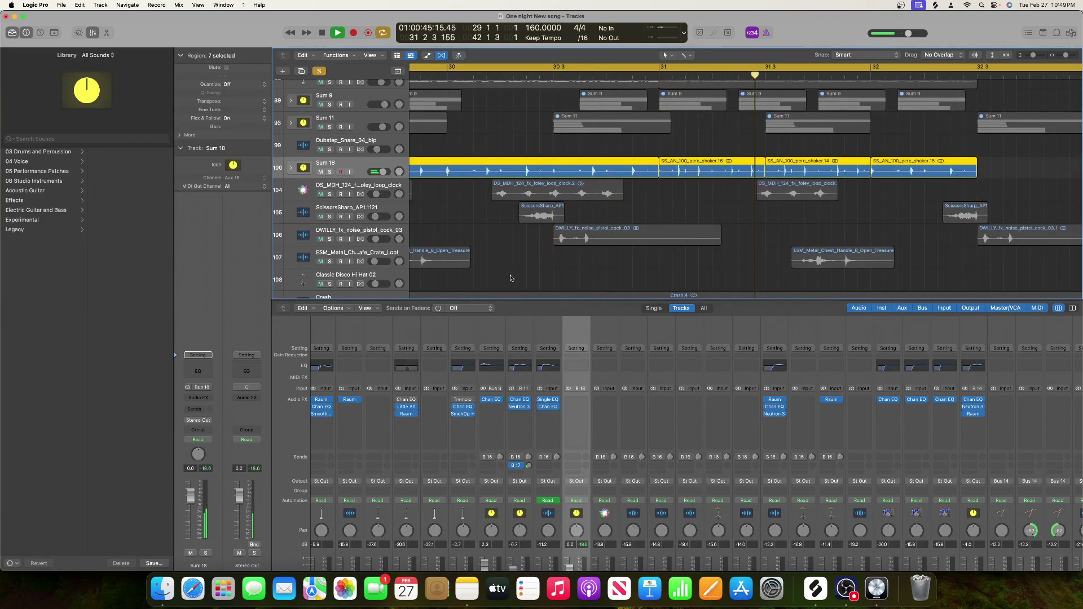
key(space)
scroll(510, 278, left, 2)
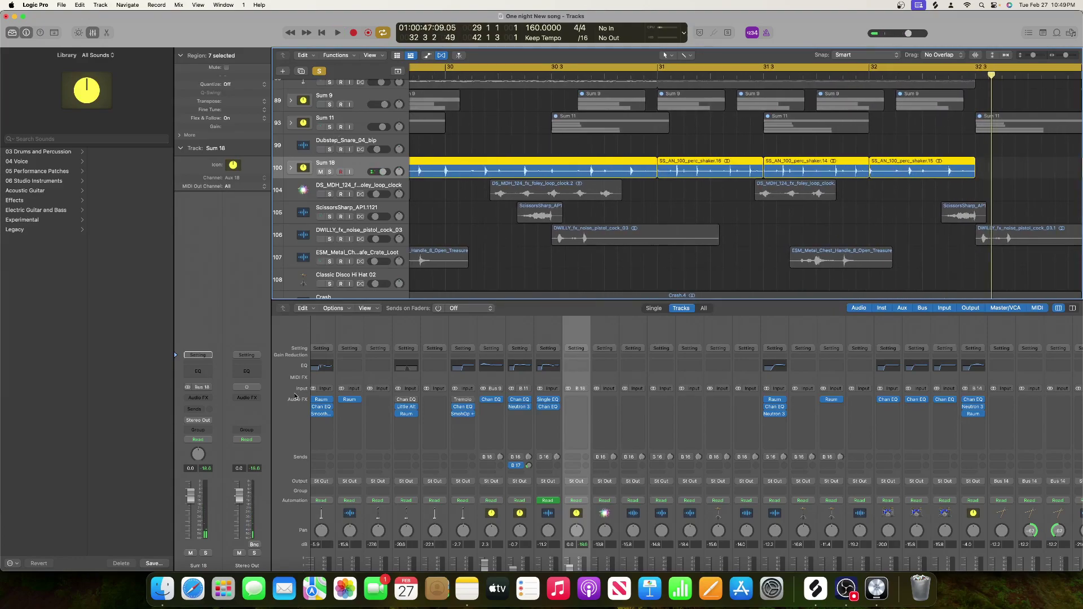
- Replace the shaker region at bar 37 with a copy of the four edited shaker regions that start at bar 29
scroll(809, 180, right, 10)
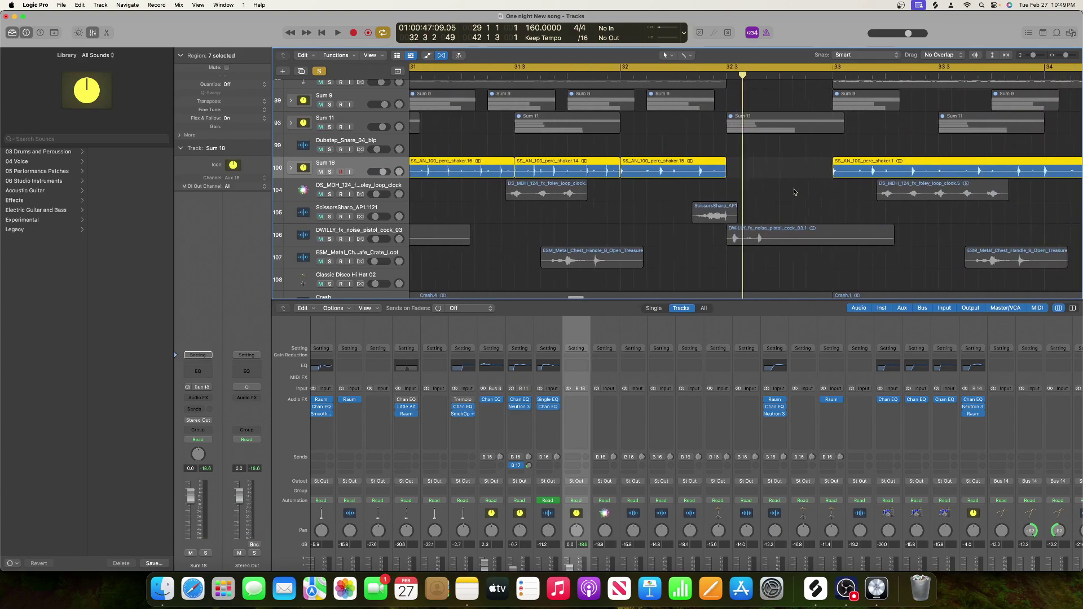
drag(1065, 58, 1062, 60)
scroll(818, 176, left, 5)
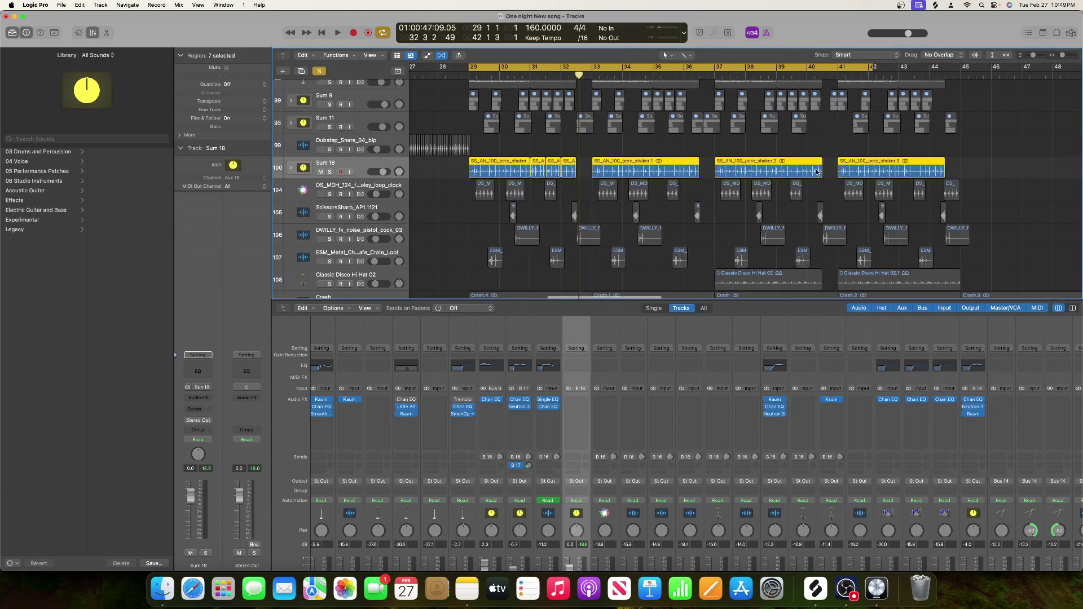
click(291, 168)
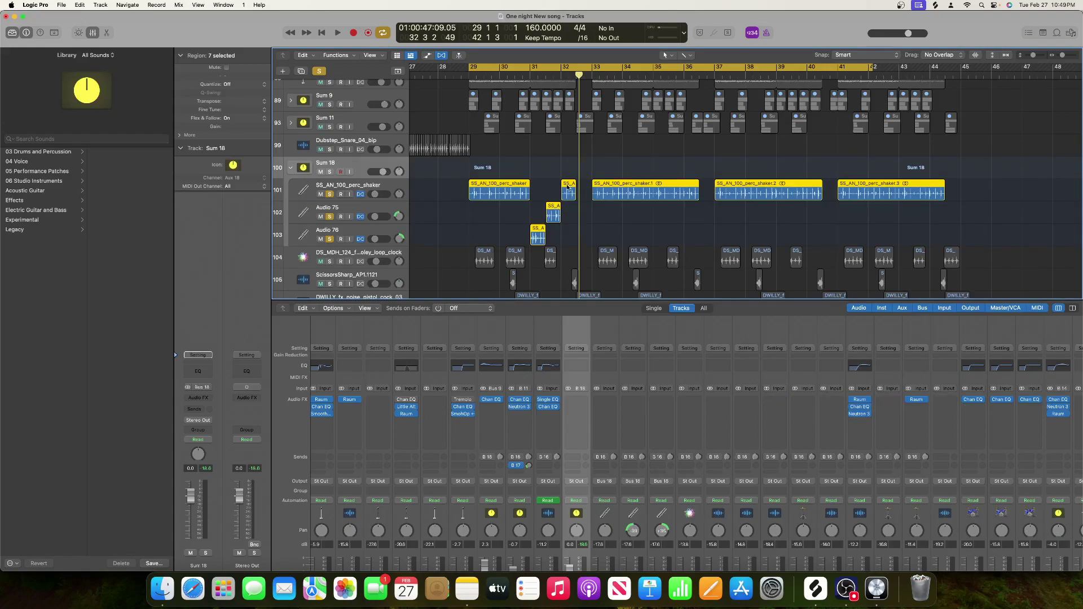
click(780, 197)
key(Delete)
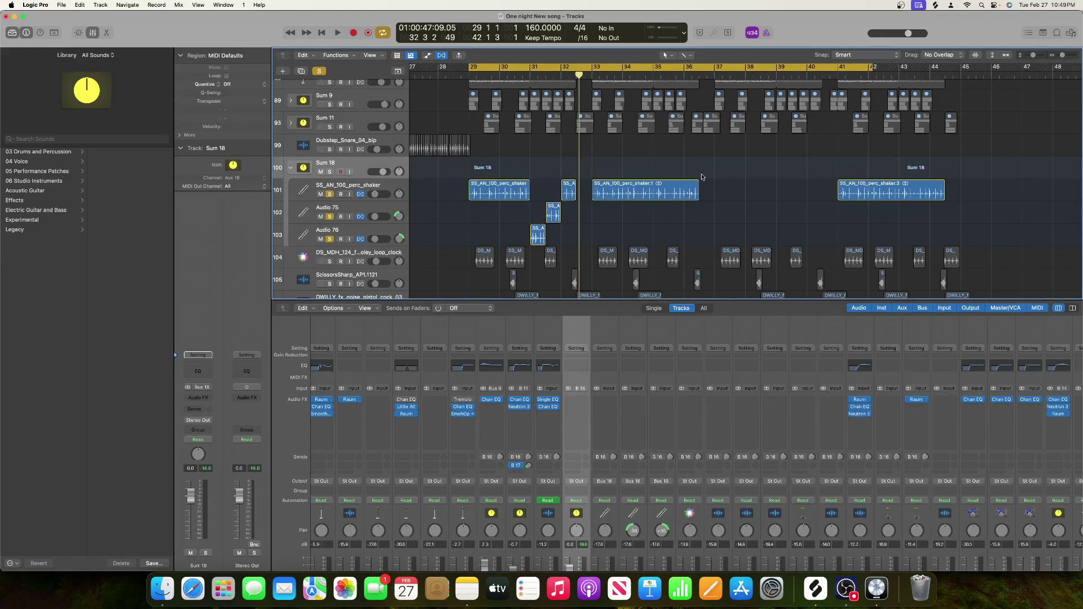
drag(476, 171, 569, 244)
drag(486, 185, 733, 186)
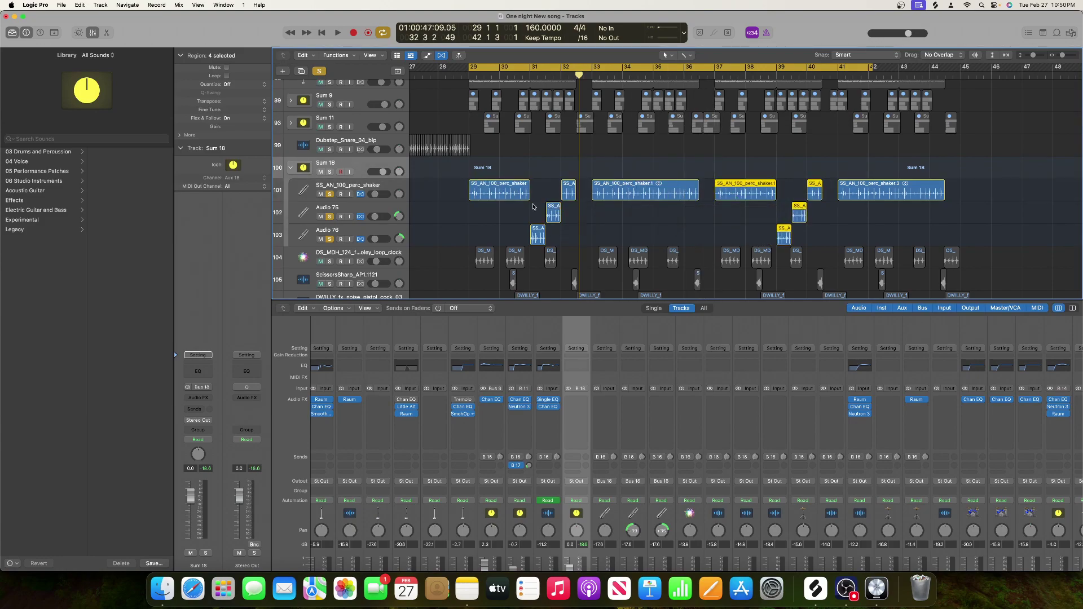
- Add Channel EQ to Sum 18 with a 36 dB/oct low cut at 436 Hz and a 3 dB boost at 1420 Hz
click(198, 369)
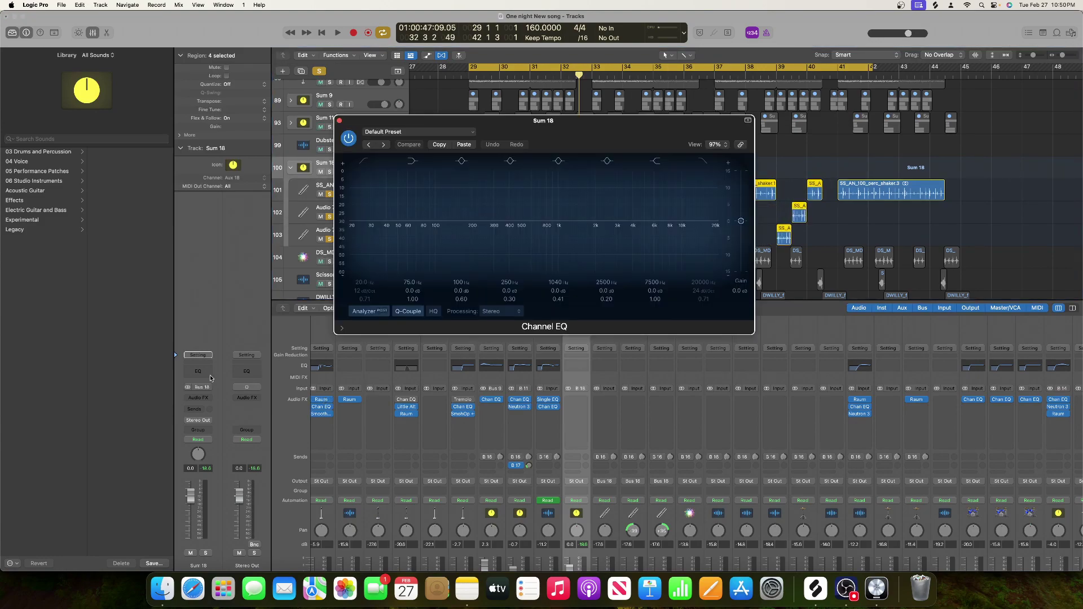
key(space)
click(364, 291)
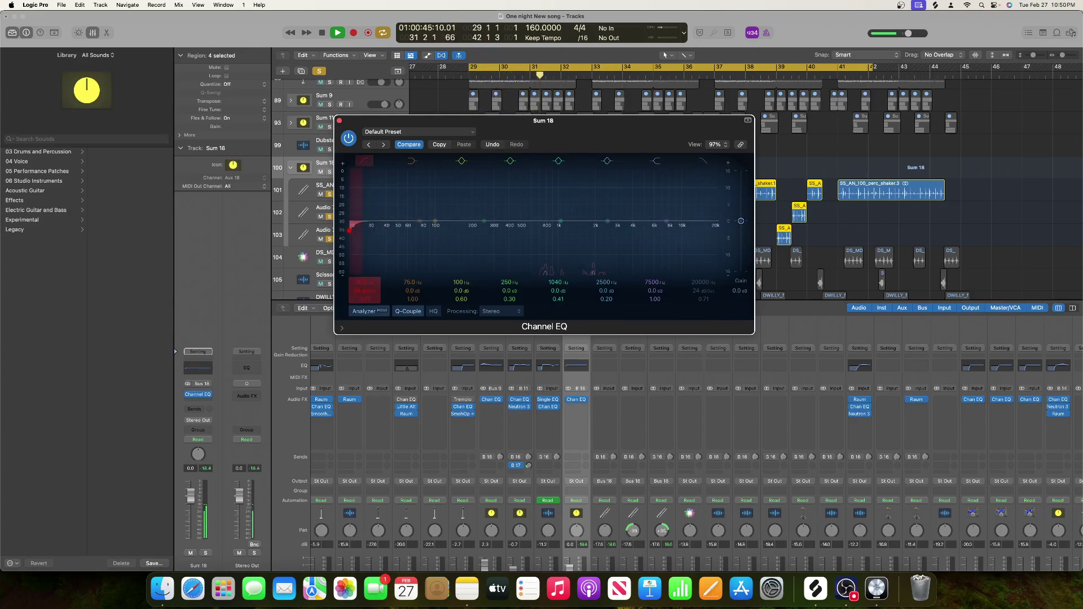
drag(362, 279, 362, 234)
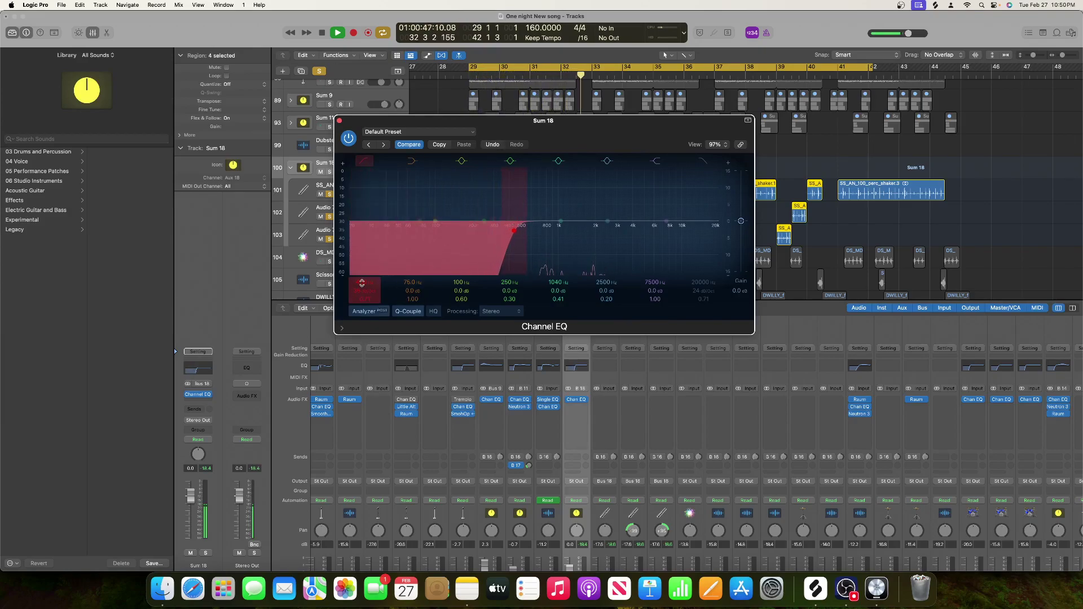
drag(562, 222, 577, 211)
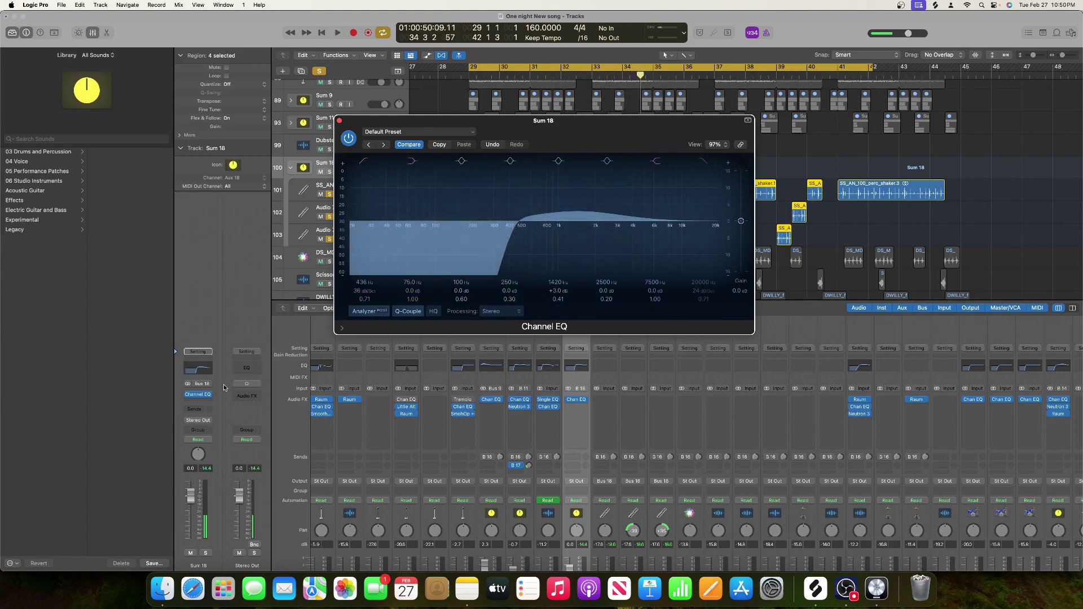
- Add the Neutron 3 Compressor to Sum 18 and lower its threshold to about -31.7 dB during playback
click(193, 404)
click(273, 432)
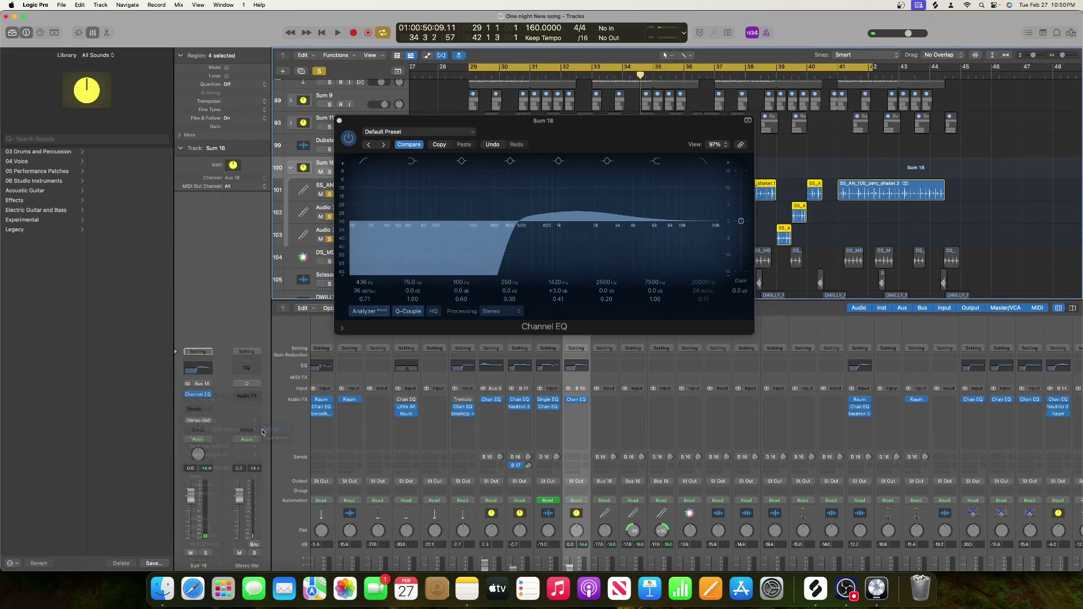
key(space)
drag(512, 245, 525, 329)
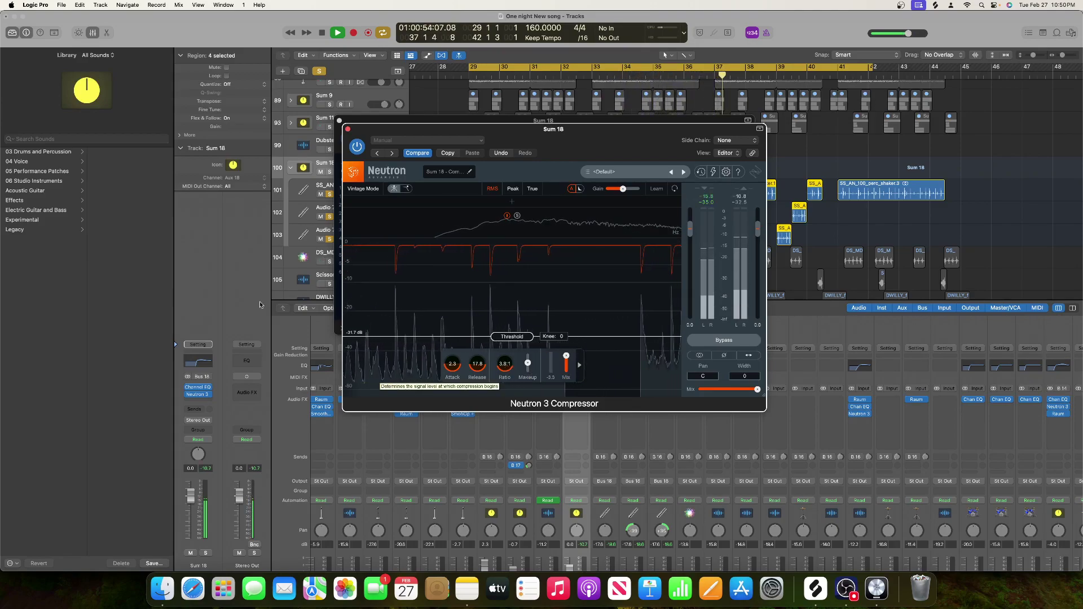
- Add a stereo Raum reverb to Sum 18, reduce its mix amount, and close the plug-in windows
click(206, 403)
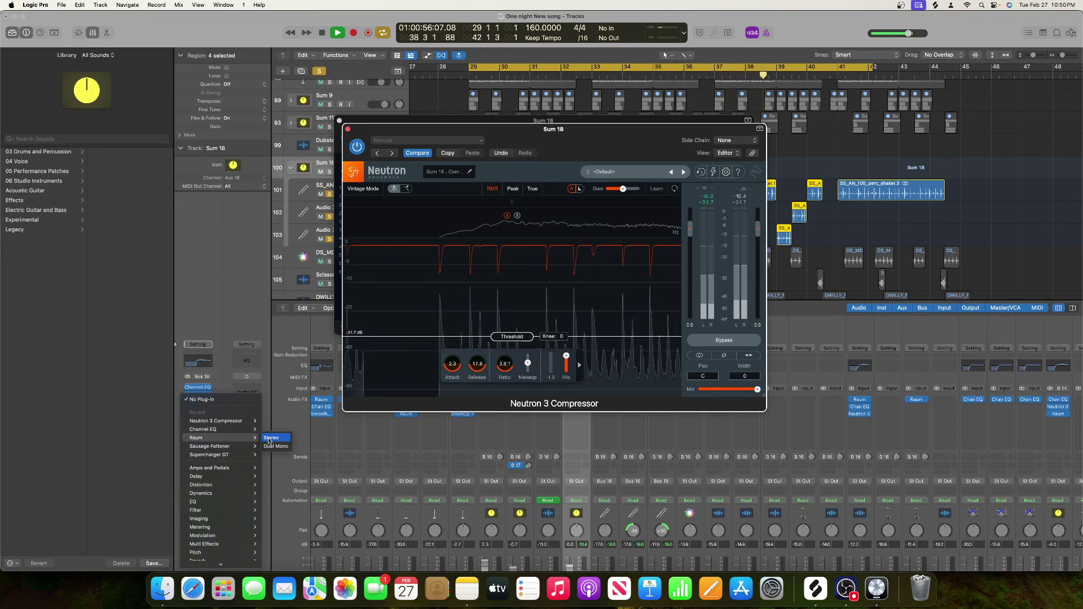
click(204, 360)
drag(489, 275, 480, 332)
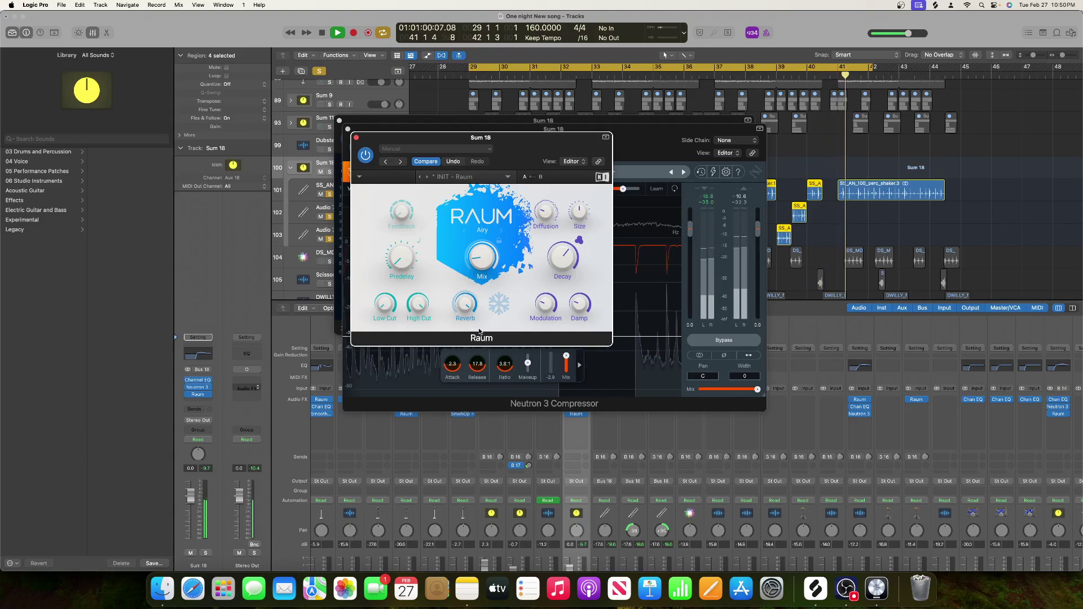
click(357, 137)
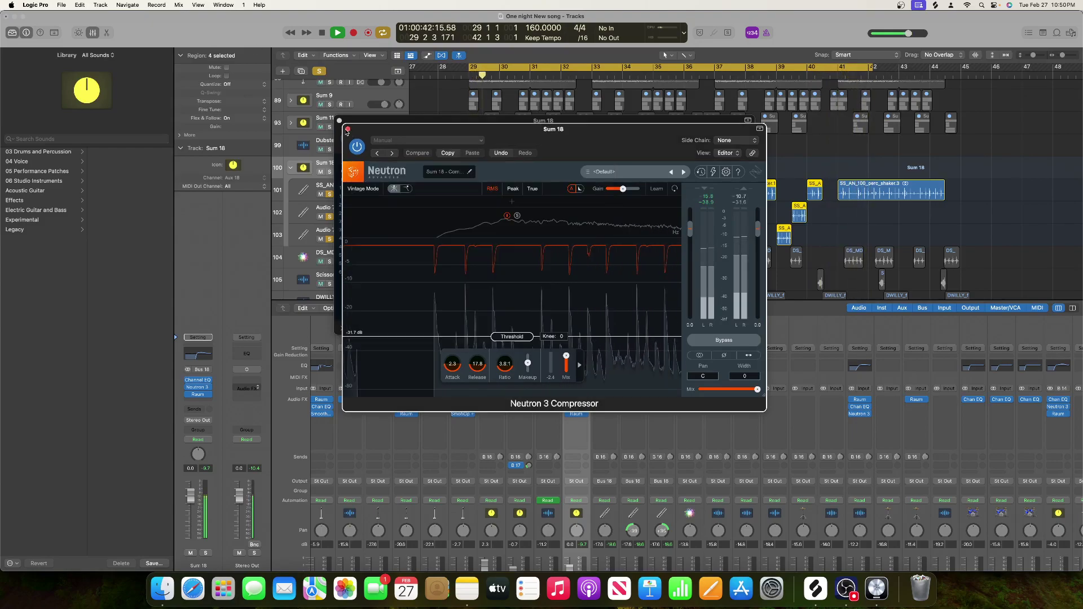
click(348, 129)
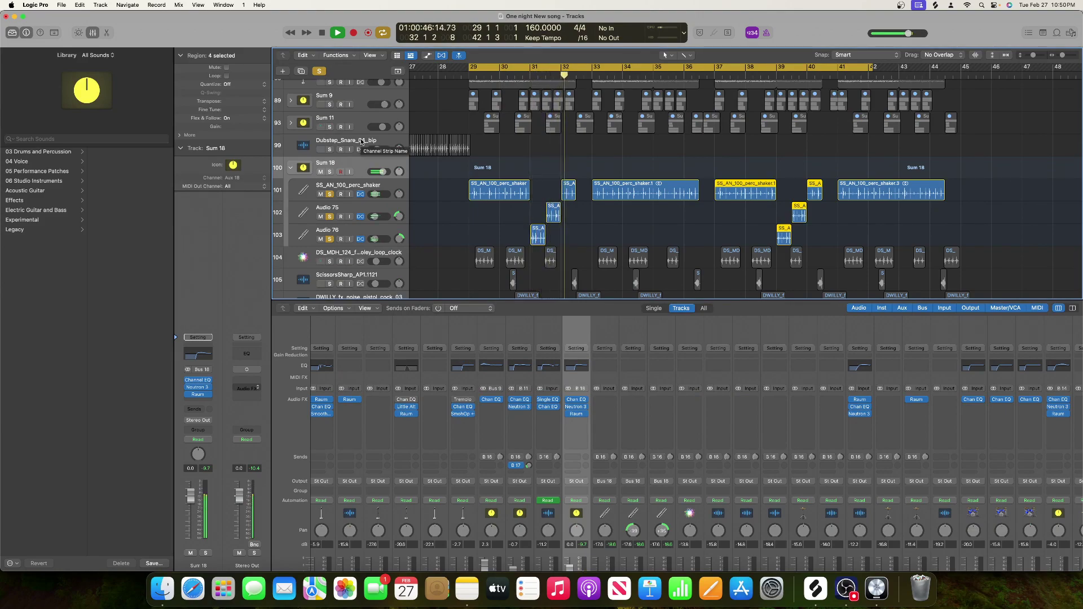
- Audition the processed Sum 18 shaker stack again from bar 29
key(space)
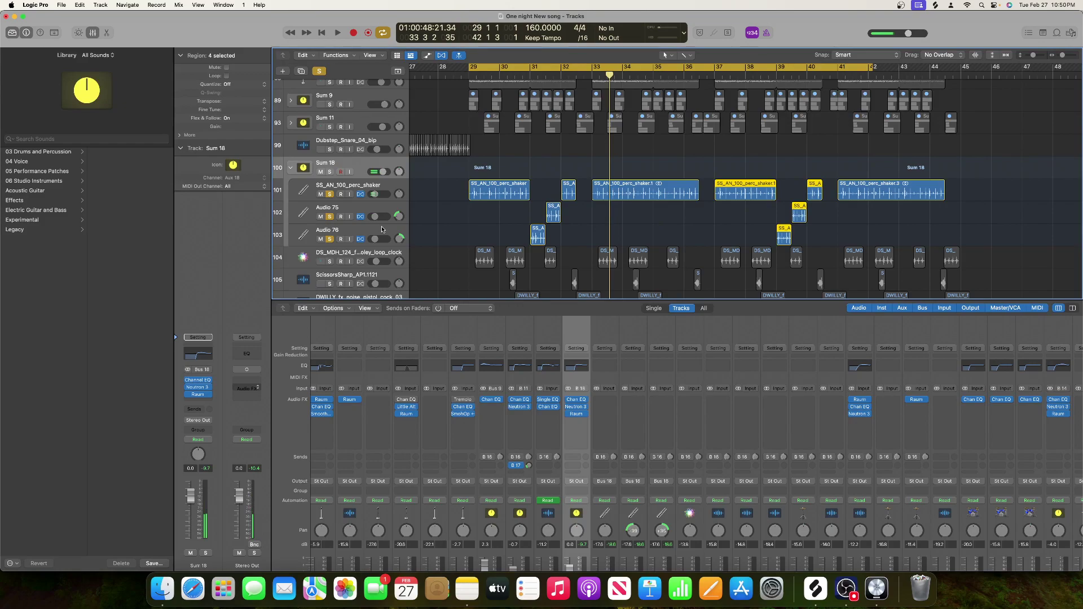
key(space)
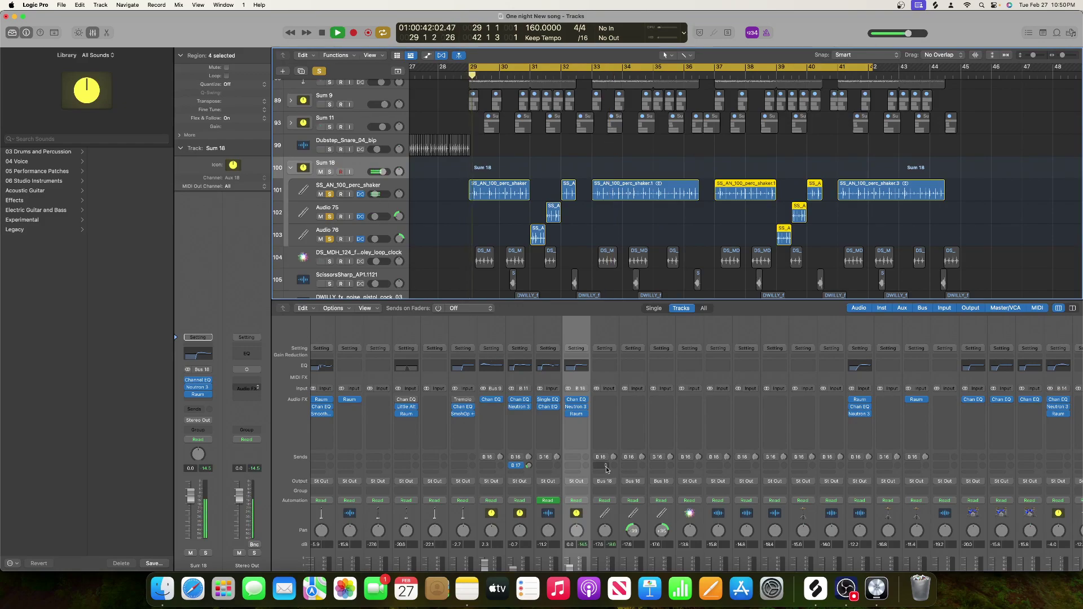
scroll(647, 540, down, 5)
key(space)
- Solo the DS_MDH_124_fx_foley_loop_clock track in place of the three shaker tracks and audition it from bar 29
click(334, 257)
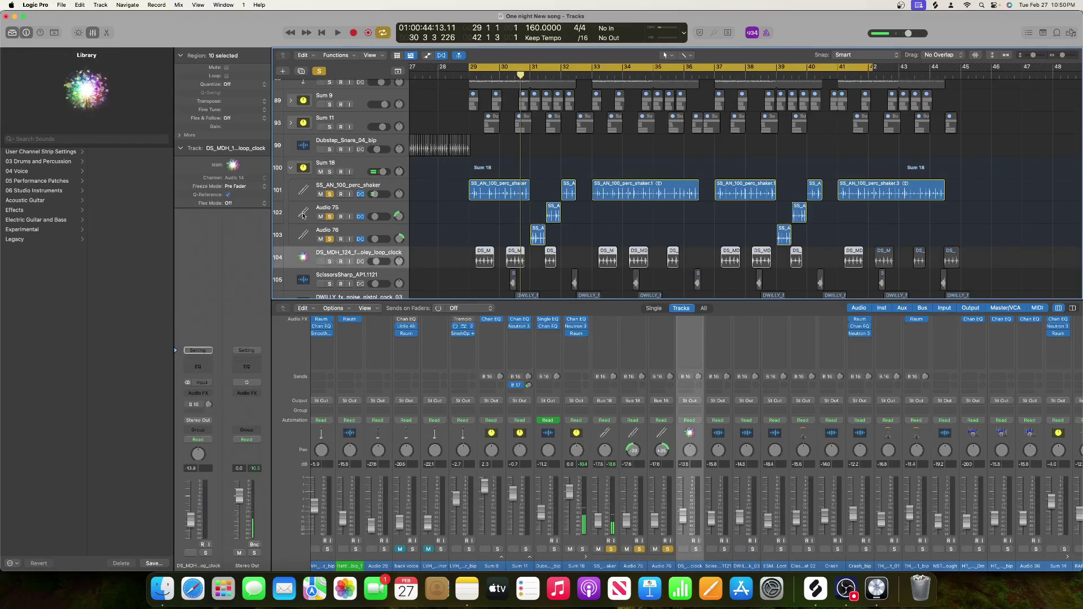
click(322, 261)
drag(330, 194, 331, 238)
scroll(333, 239, down, 1)
key(space)
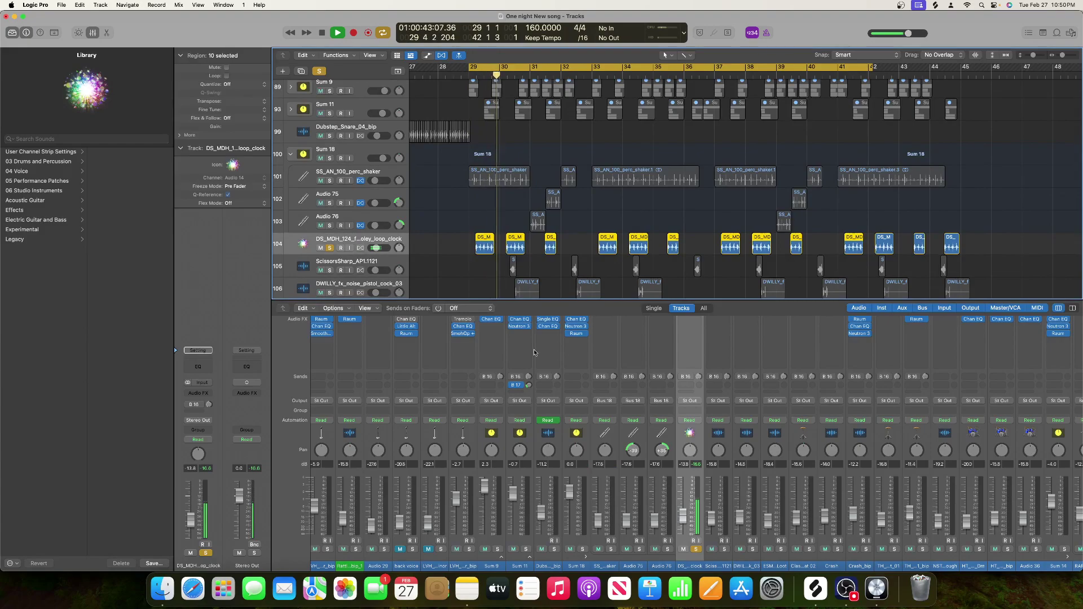
scroll(525, 355, left, 1)
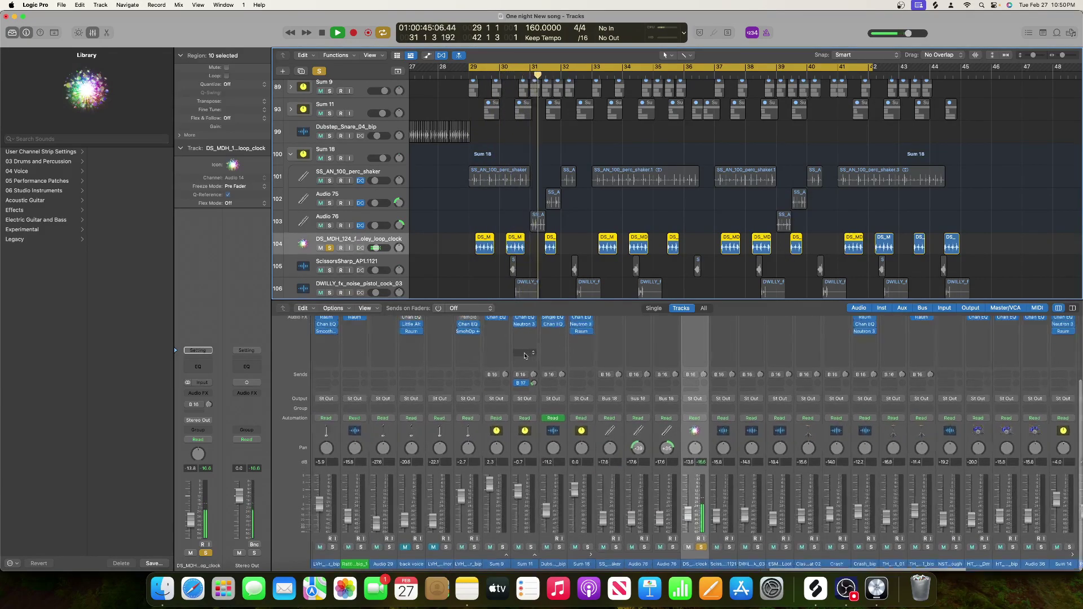
scroll(540, 357, up, 5)
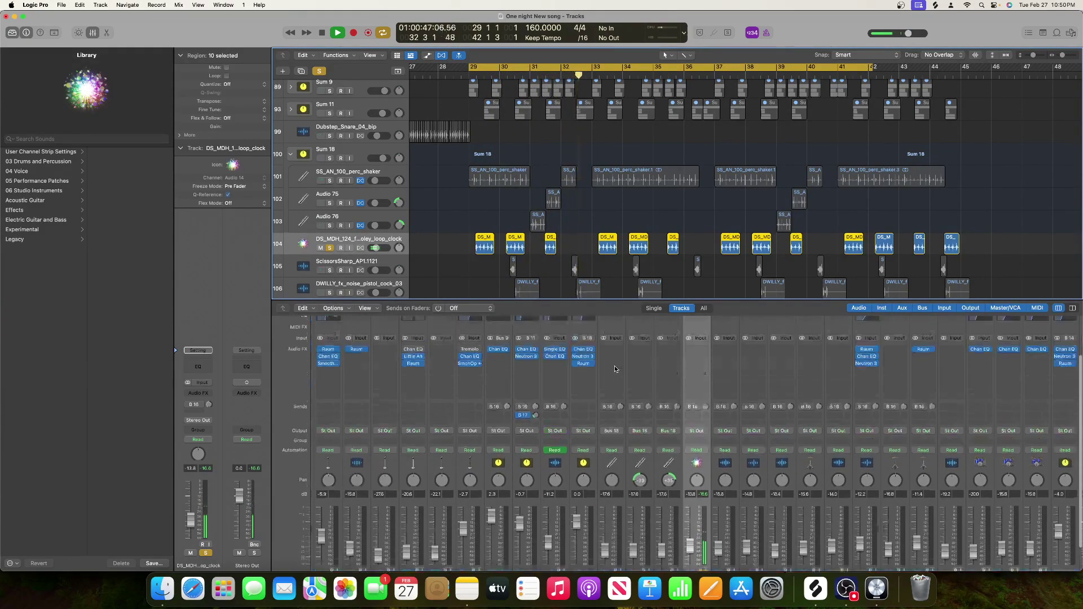
key(space)
- Add Channel EQ to the foley loop clock track and enable its low-cut band with a steep slope during playback
click(697, 366)
key(space)
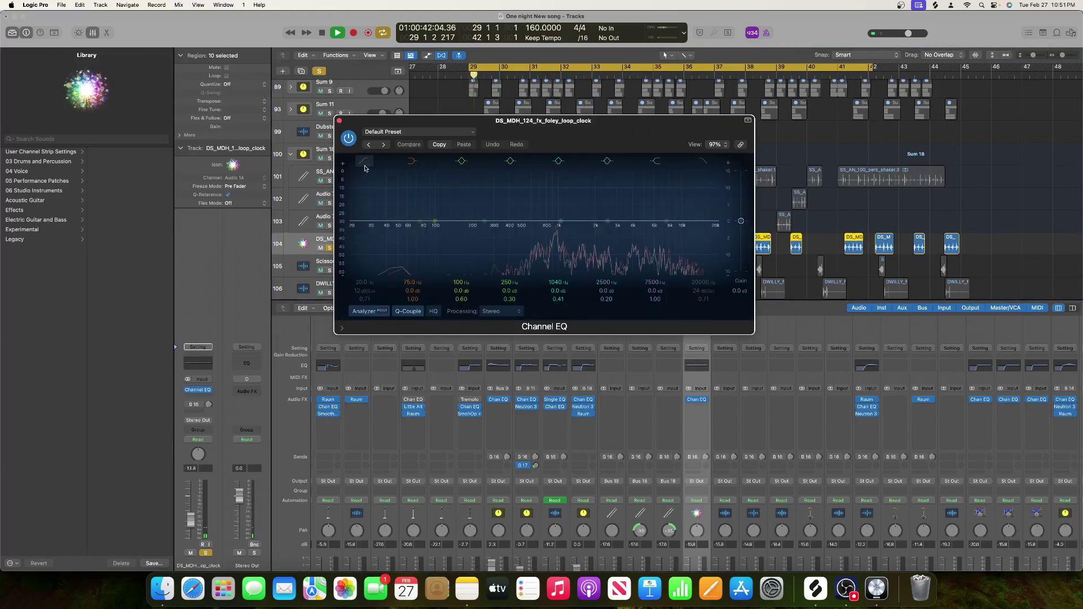
click(364, 289)
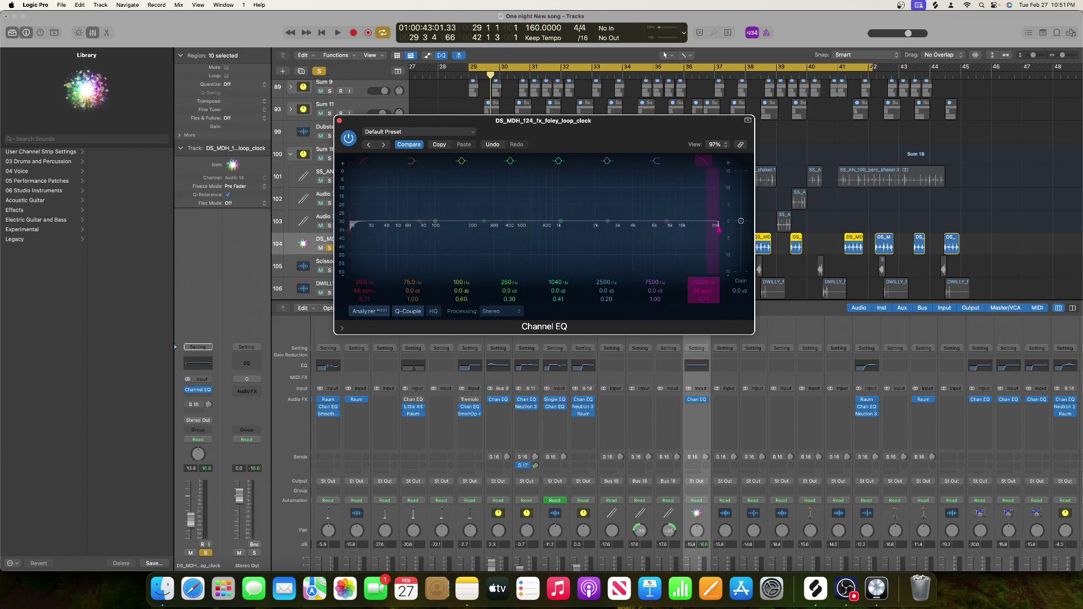
- Try a steep high cut on the foley loop, sweeping it down into the low mids while listening
drag(704, 282, 704, 316)
key(space)
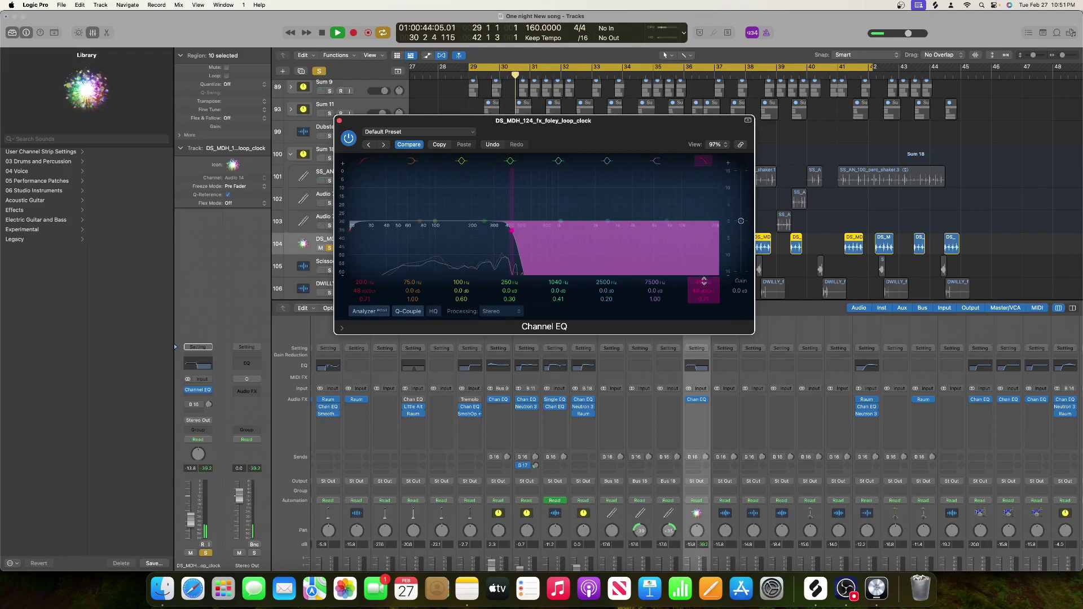
key(space)
drag(703, 281, 703, 261)
- Set the foley loop's low cut just above 300 Hz, return the high cut to 20000 Hz, and audition the result
drag(351, 232, 515, 240)
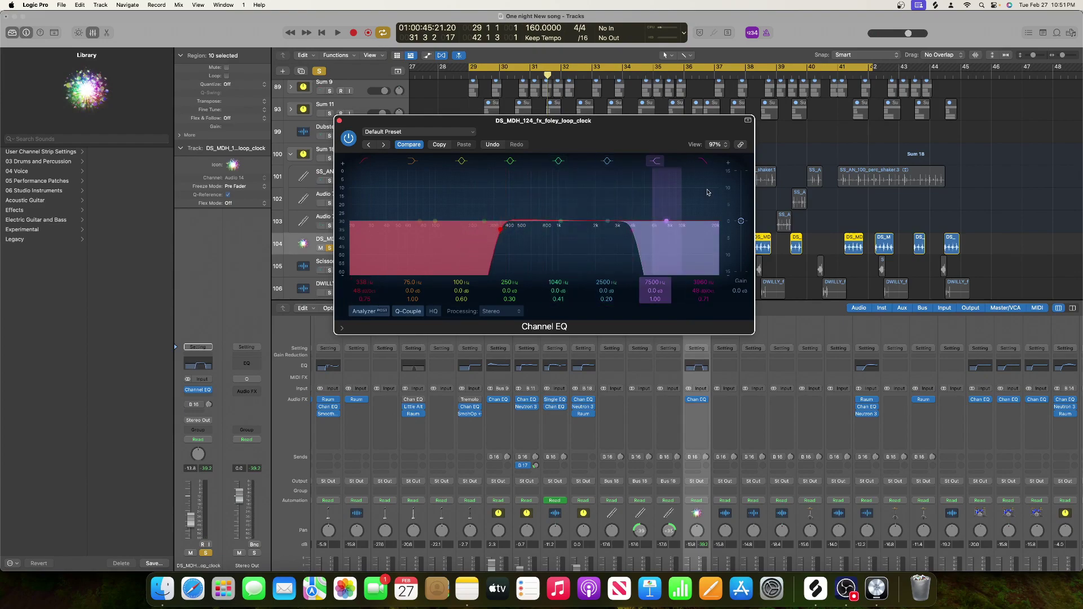
drag(632, 237, 718, 226)
click(484, 233)
key(space)
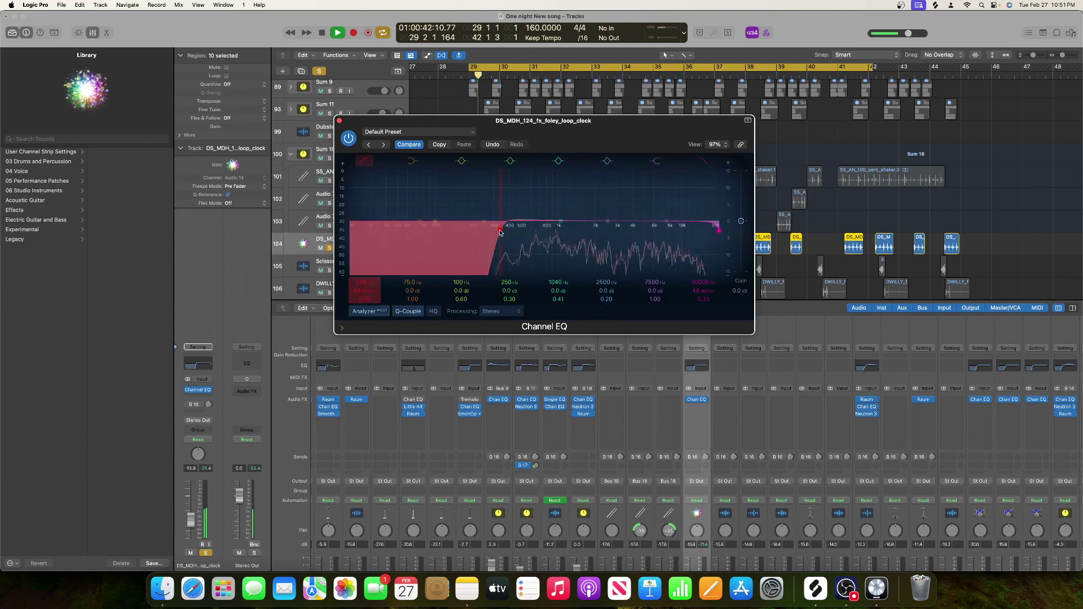
- On the foley loop's Channel EQ, set the low cut to about 256 Hz and boost 910 Hz by 1.7 dB and 5600 Hz by 1.4 dB
key(space)
drag(558, 221, 556, 214)
key(space)
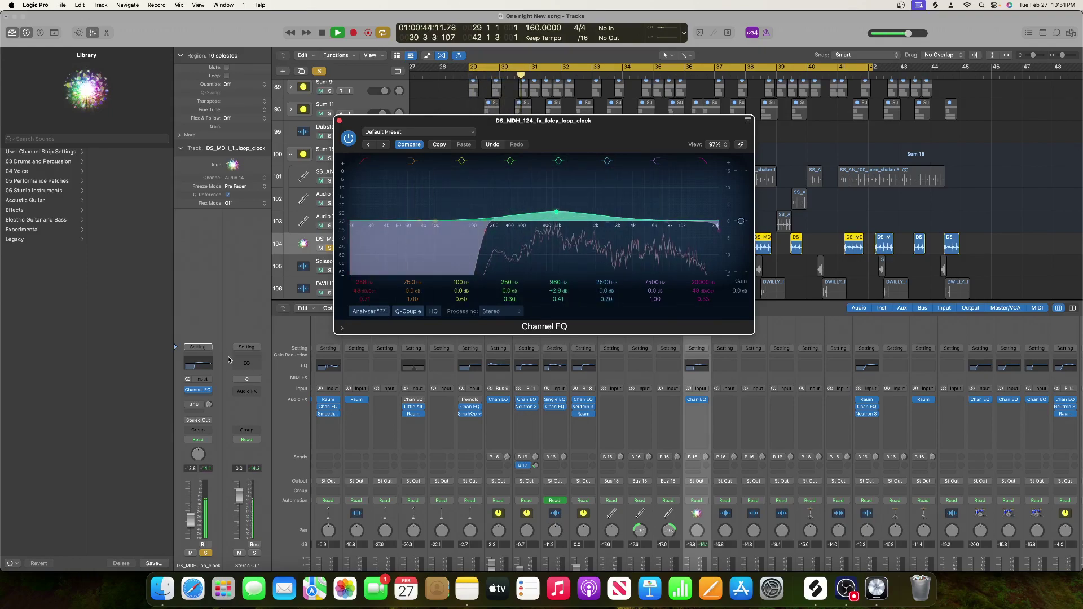
drag(557, 213, 553, 217)
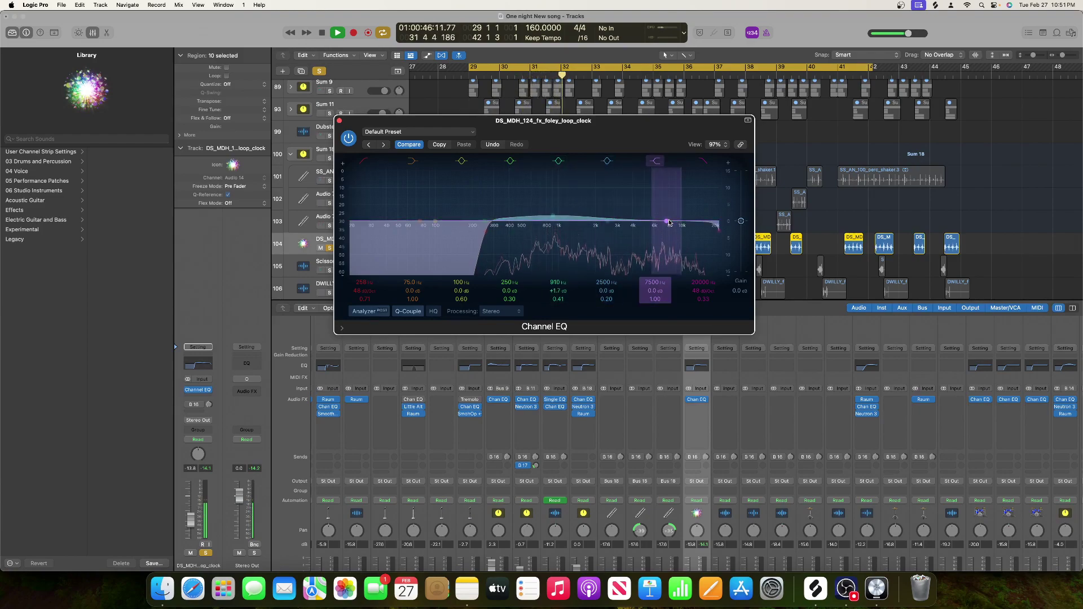
drag(669, 223, 650, 218)
key(space)
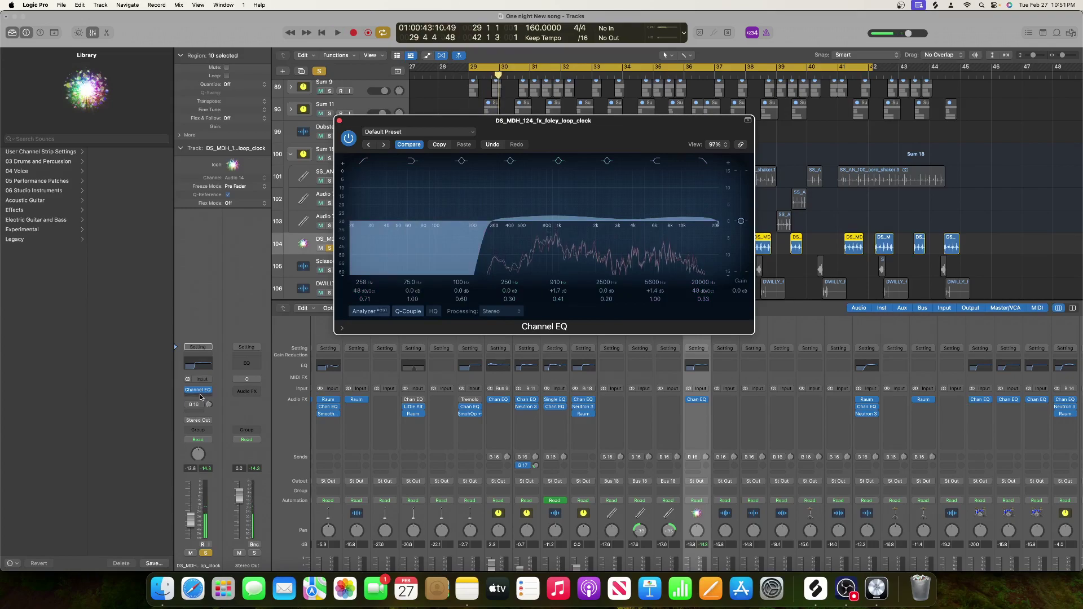
- Add Neutron 3 Compressor to the foley loop clock track and lower its threshold to about -12.5 dB while listening
click(202, 397)
mouse_move(226, 435)
click(276, 435)
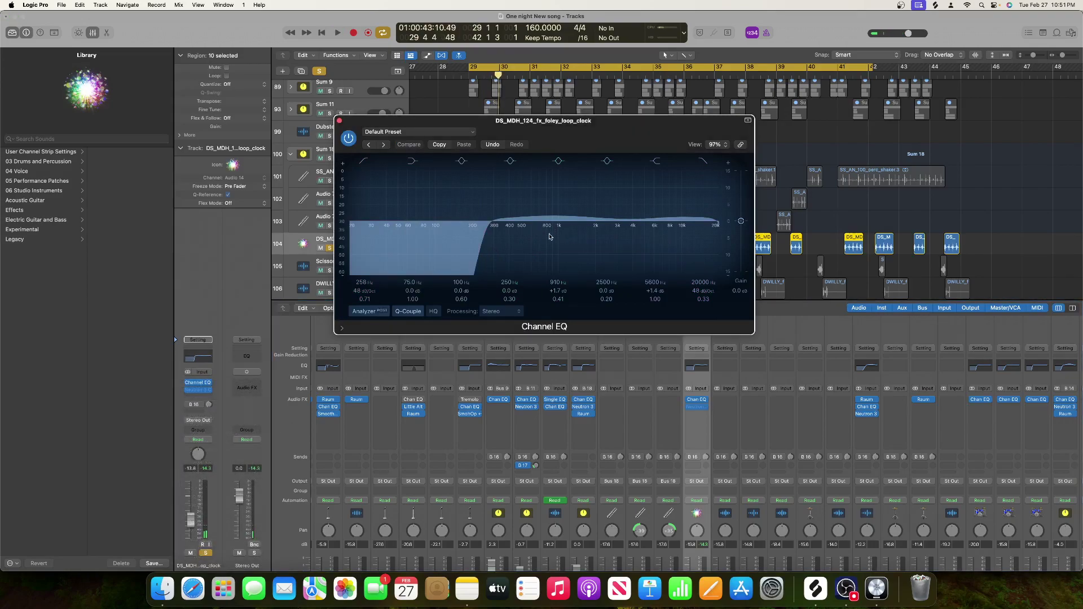
key(space)
drag(508, 246, 508, 292)
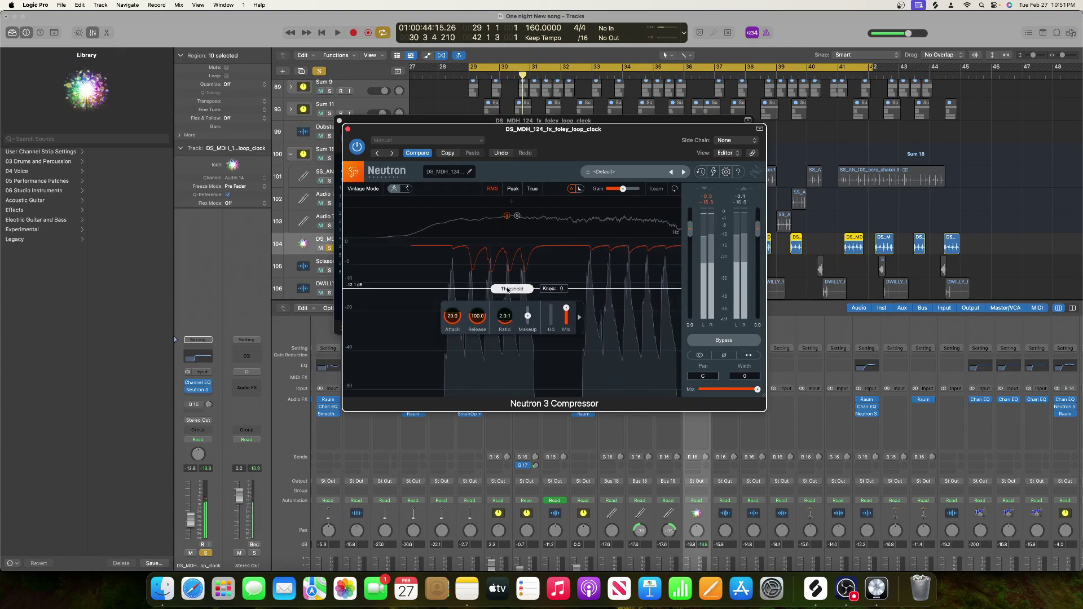
key(space)
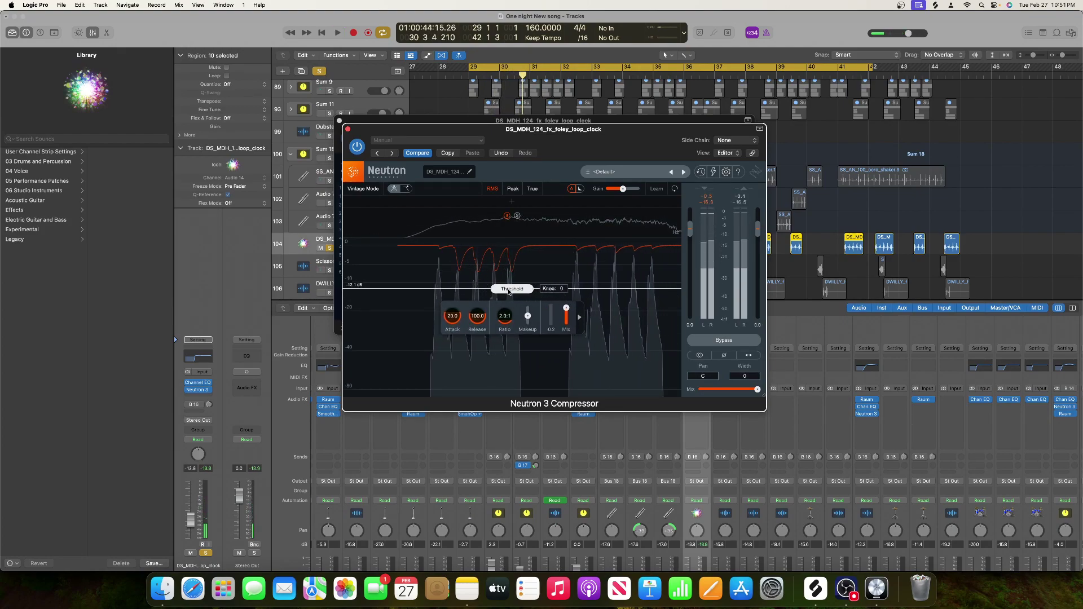
drag(510, 284, 508, 294)
key(space)
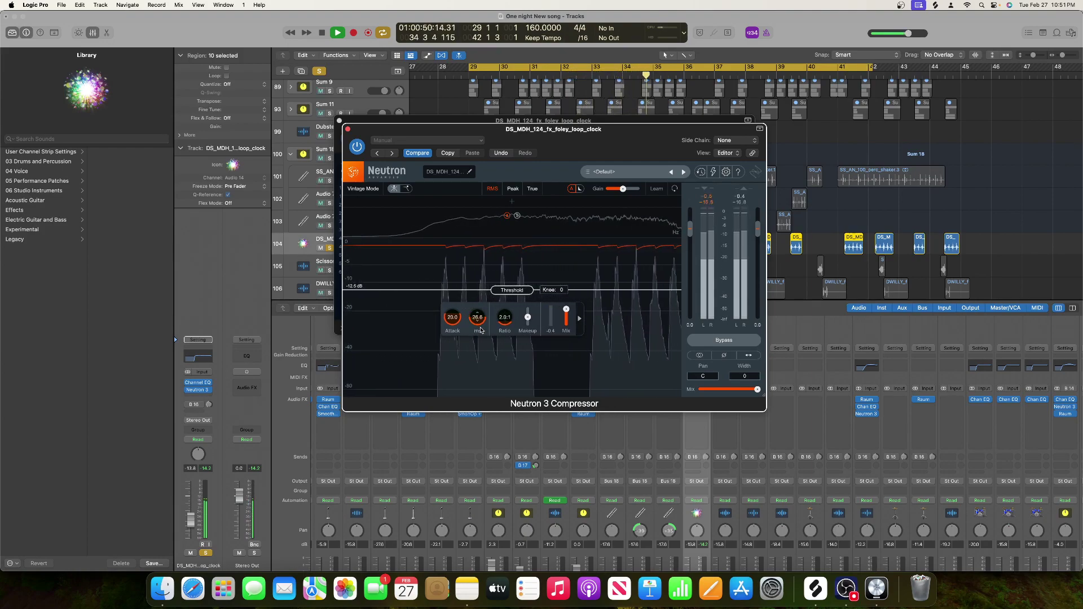
- Set the foley loop compressor's attack to about 3.8 ms, release to about 20 ms and ratio to 4.0:1, and hide the plug-in windows
drag(450, 318, 509, 310)
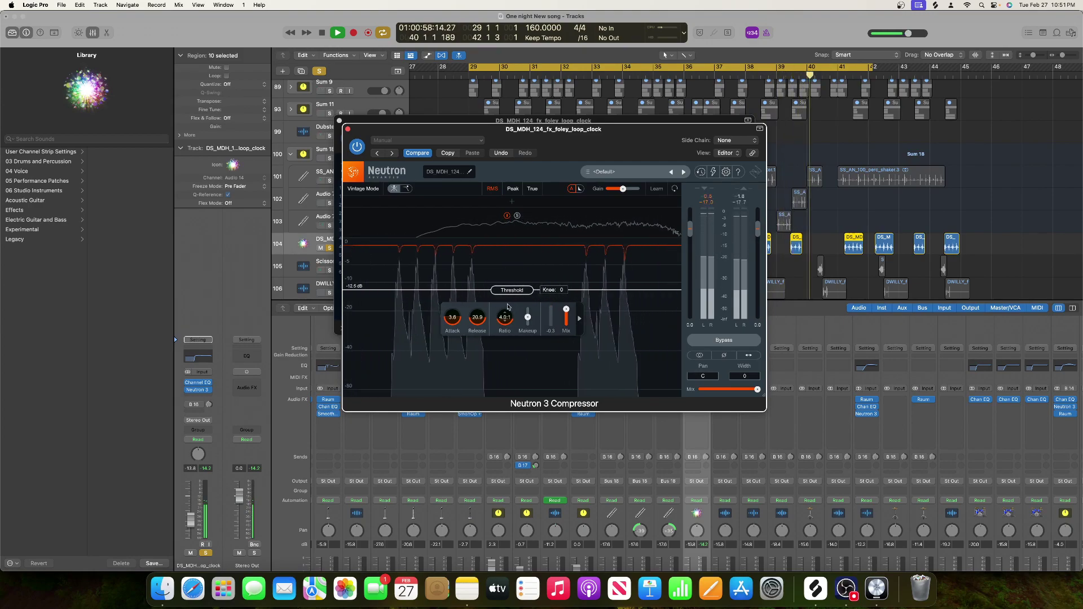
key(v)
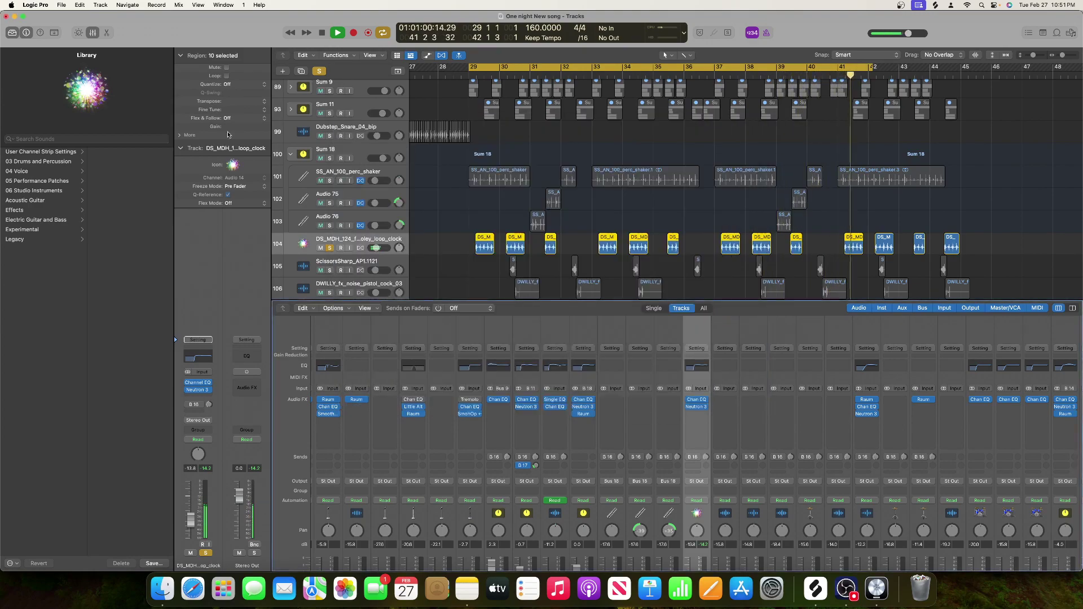
key(space)
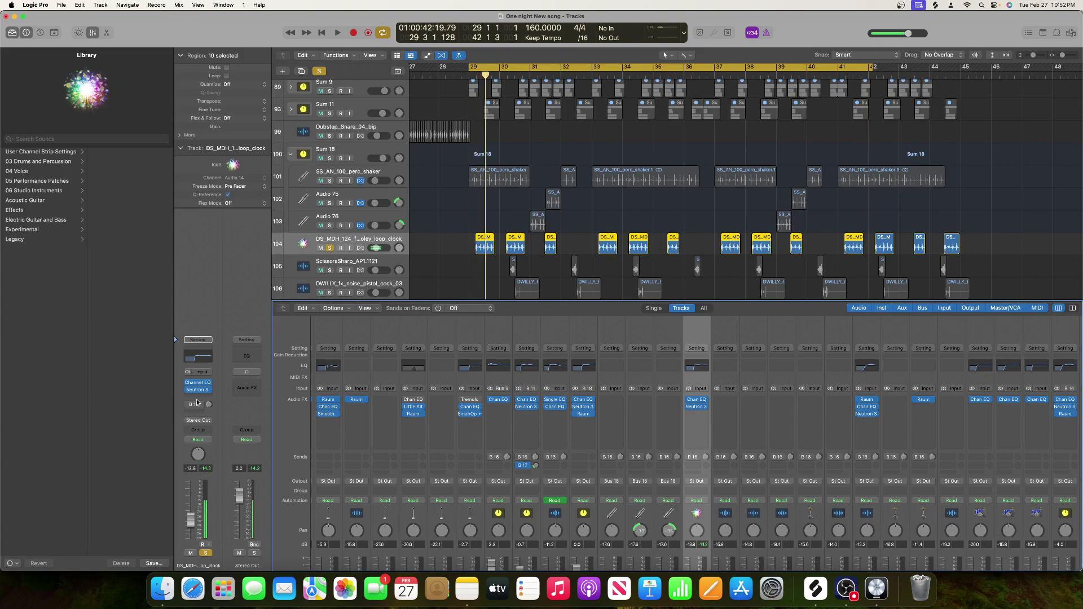
- Add a stereo Raum reverb after the compressor on the foley loop clock track and turn its mix down
click(197, 398)
mouse_move(249, 433)
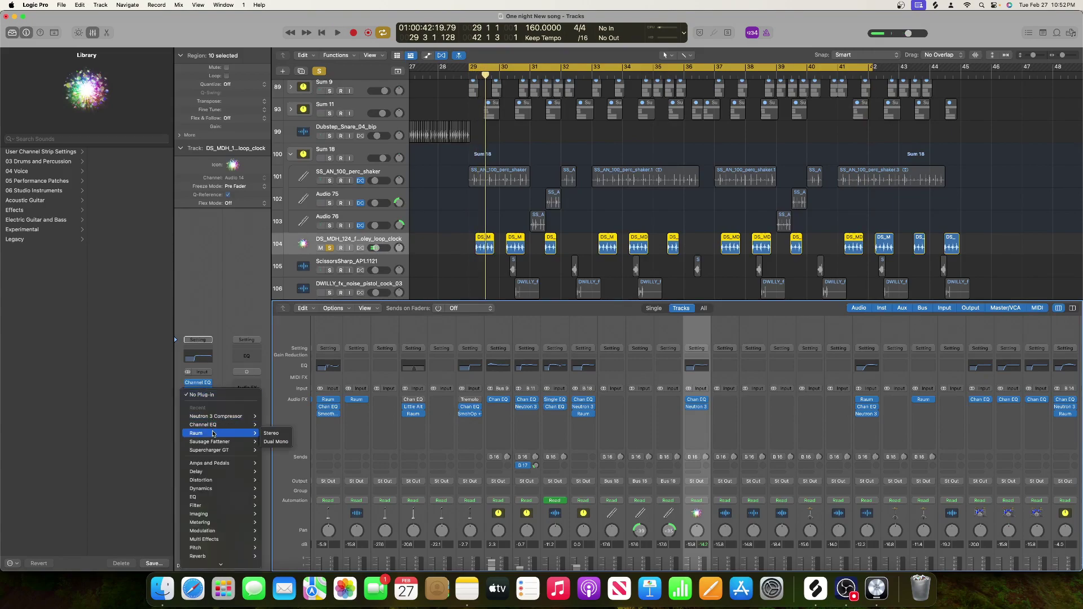
click(291, 435)
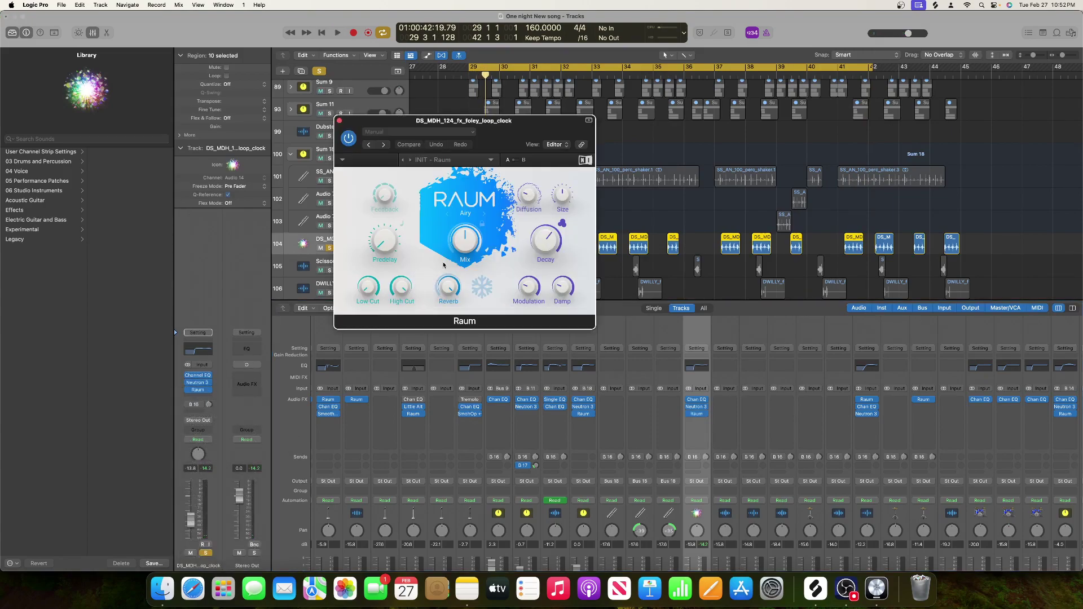
drag(462, 249, 457, 280)
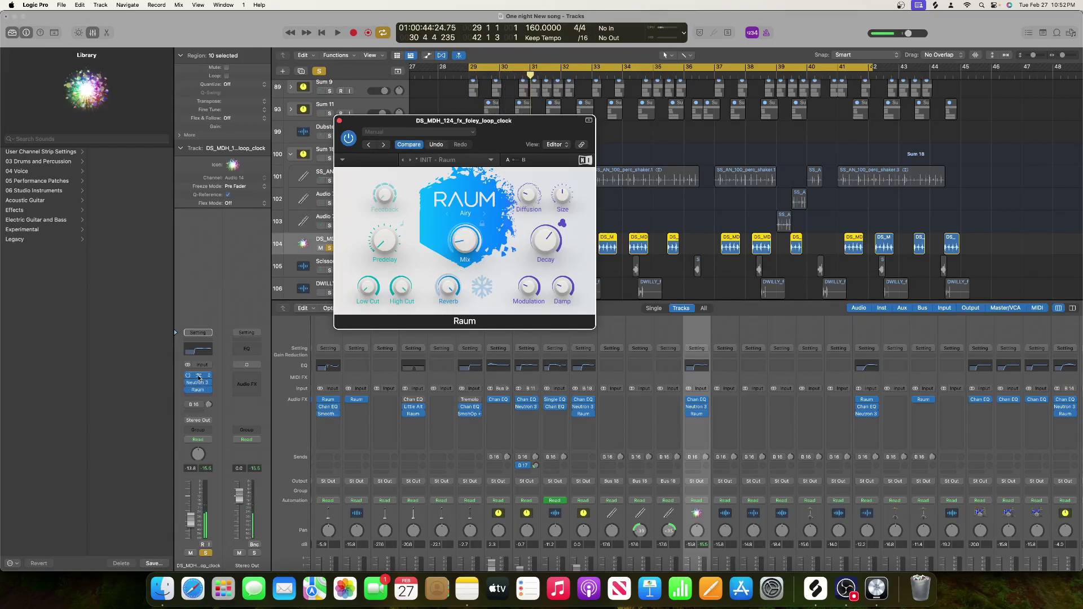
- Move Channel EQ to the end of the effects chain on both the foley loop clock track and the Sum 18 stack
drag(198, 397, 199, 396)
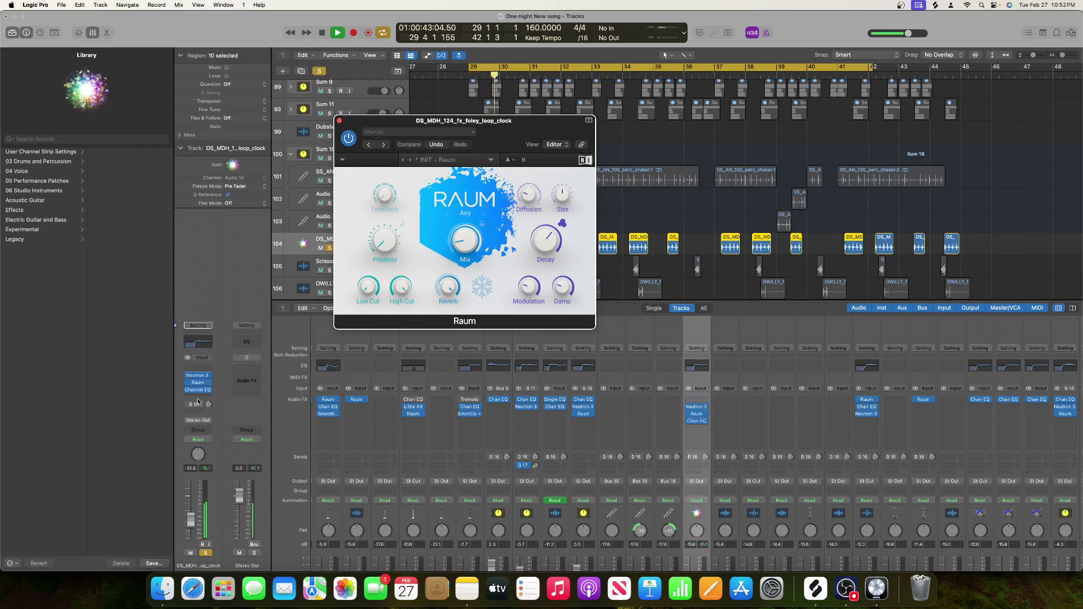
click(341, 120)
key(space)
click(326, 152)
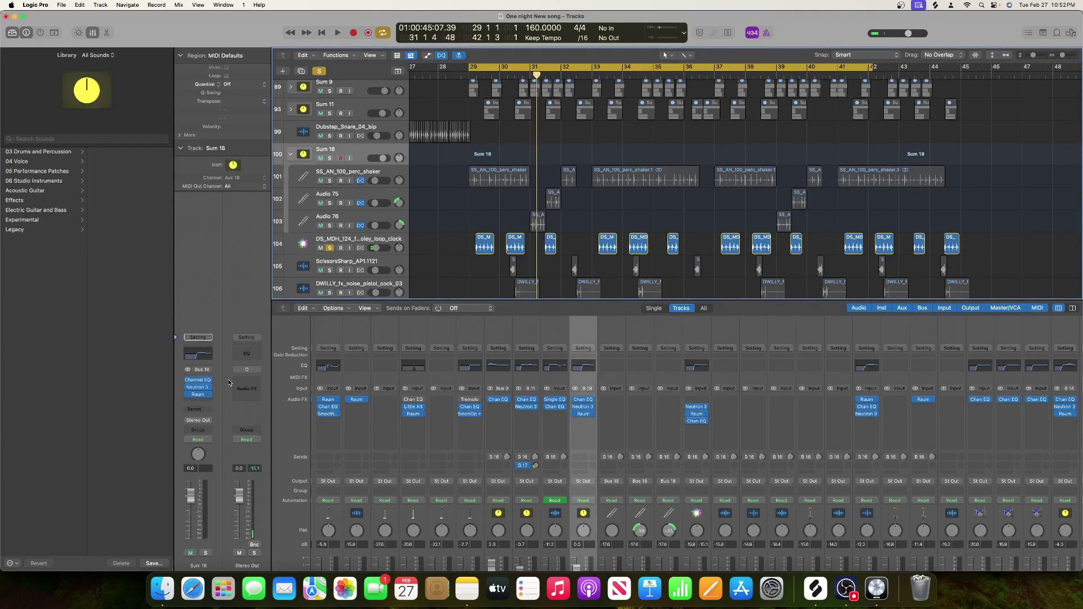
drag(198, 380, 197, 402)
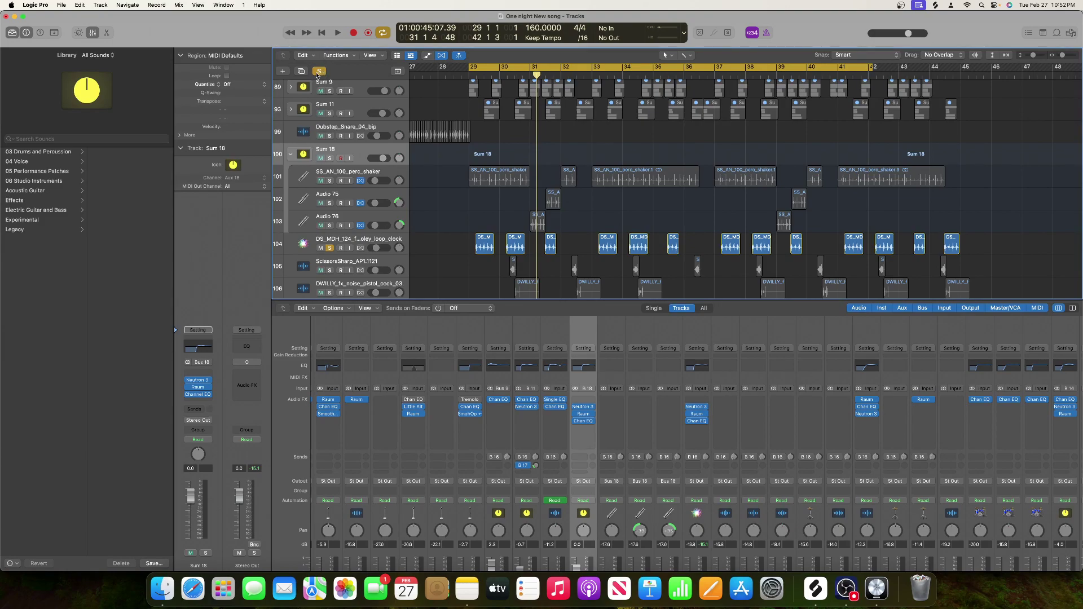
- Clear the current solo, solo the ScissorsSharp_AP1.1121 track and audition it from bar 29
click(318, 73)
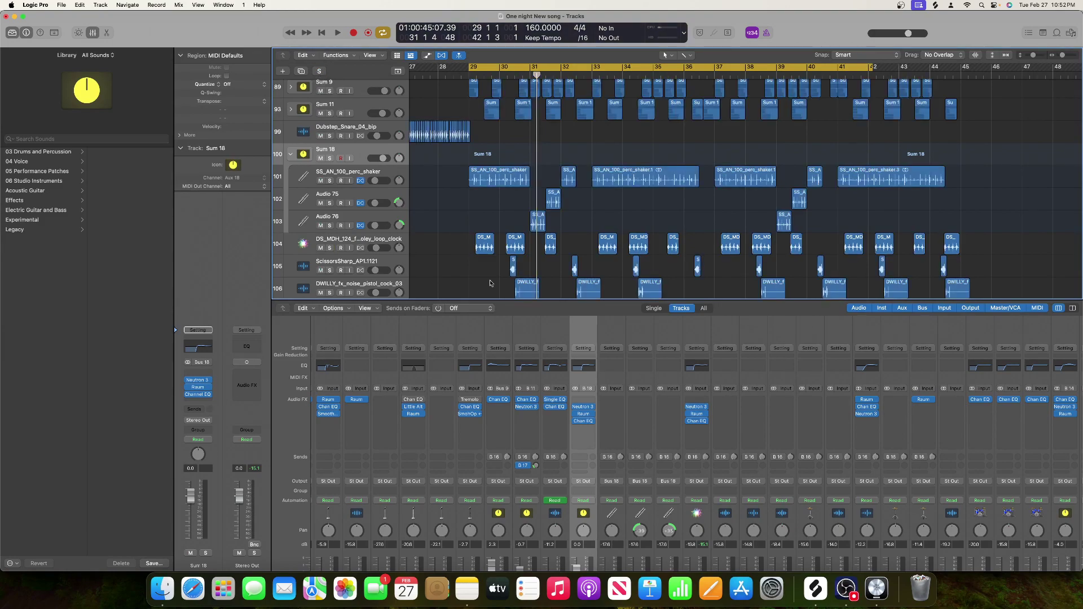
scroll(491, 280, down, 2)
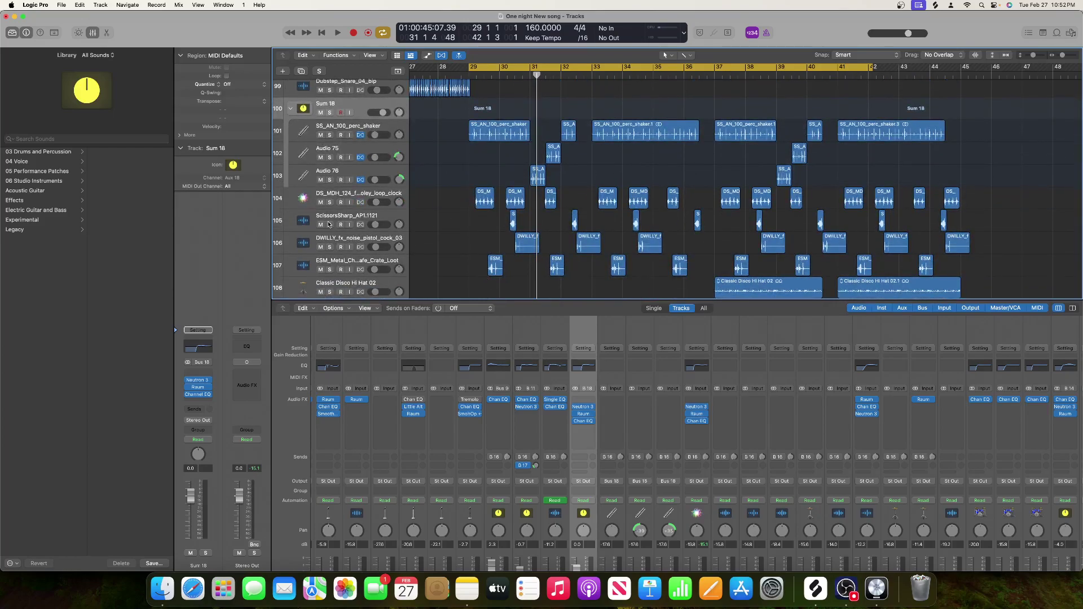
click(330, 225)
key(space)
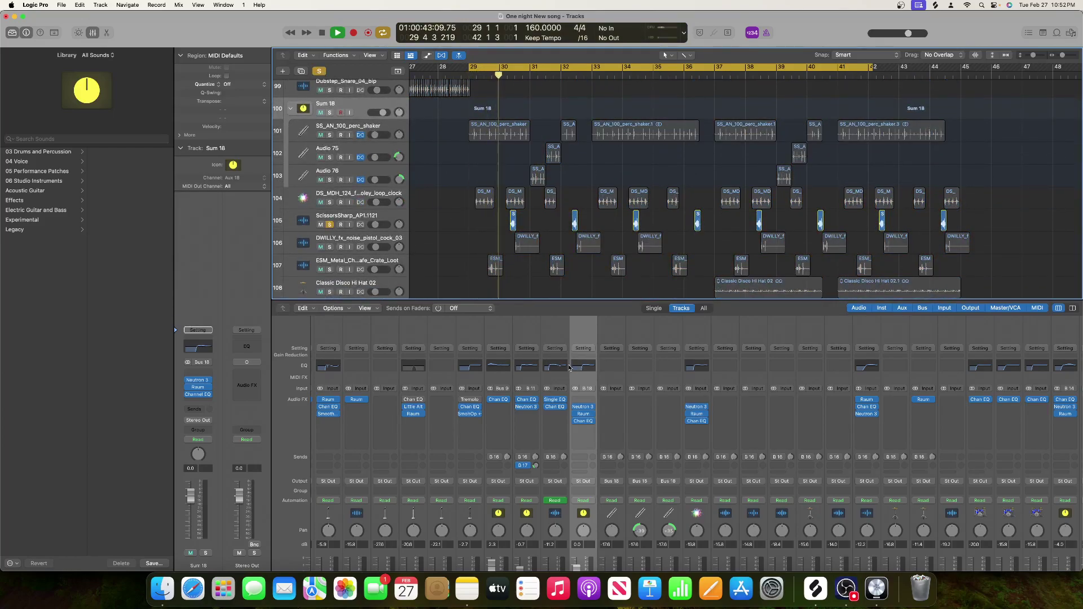
key(space)
- Raise the volume of the ScissorsSharp_AP1.1121 channel slightly in the mixer
scroll(568, 368, down, 5)
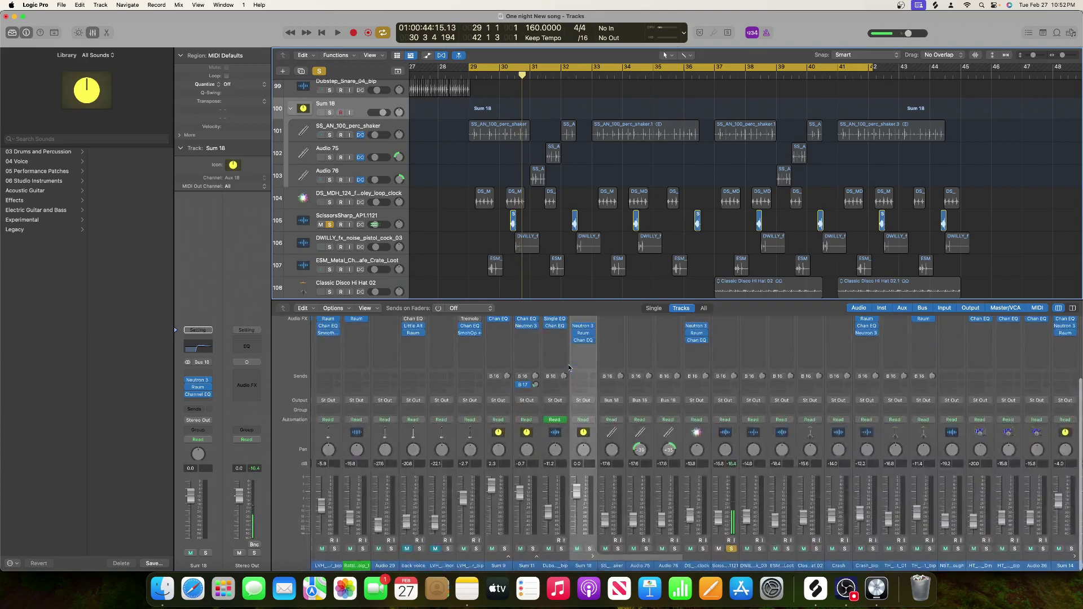
scroll(569, 368, right, 5)
drag(470, 521, 470, 512)
scroll(477, 371, up, 4)
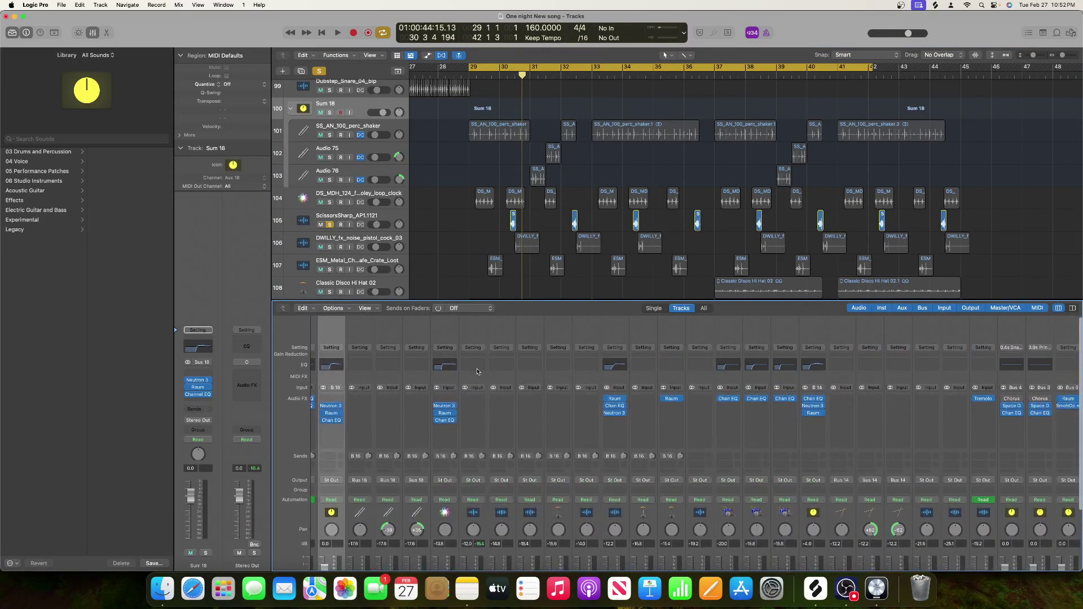
- Add Channel EQ to the ScissorsSharp_AP1.1121 track, move its window aside, collapse the Sum 18 stack and select the scissors channel
click(476, 371)
key(space)
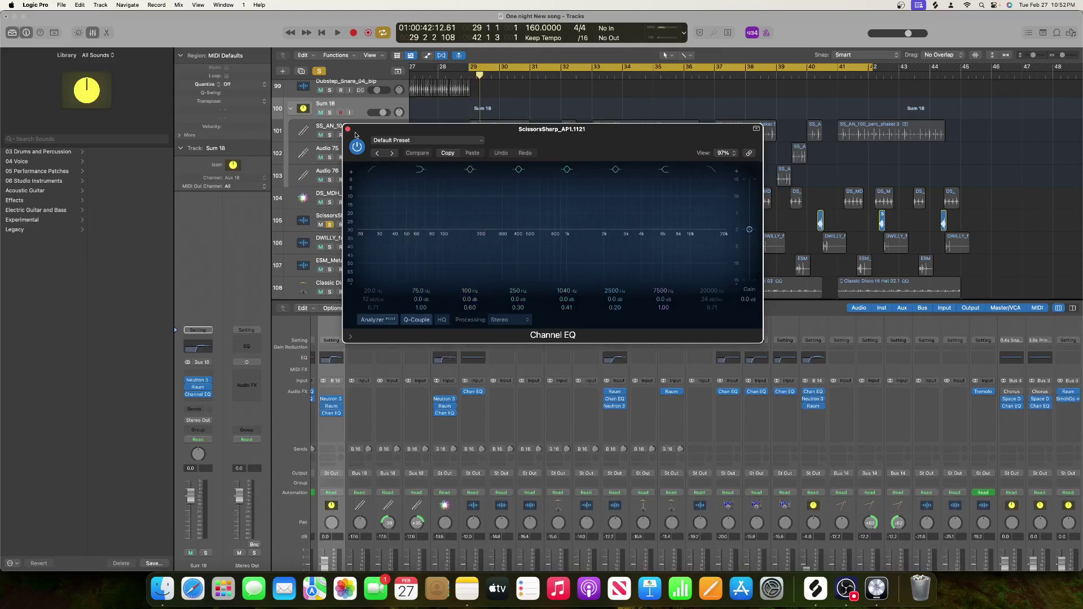
drag(355, 135, 704, 143)
click(366, 193)
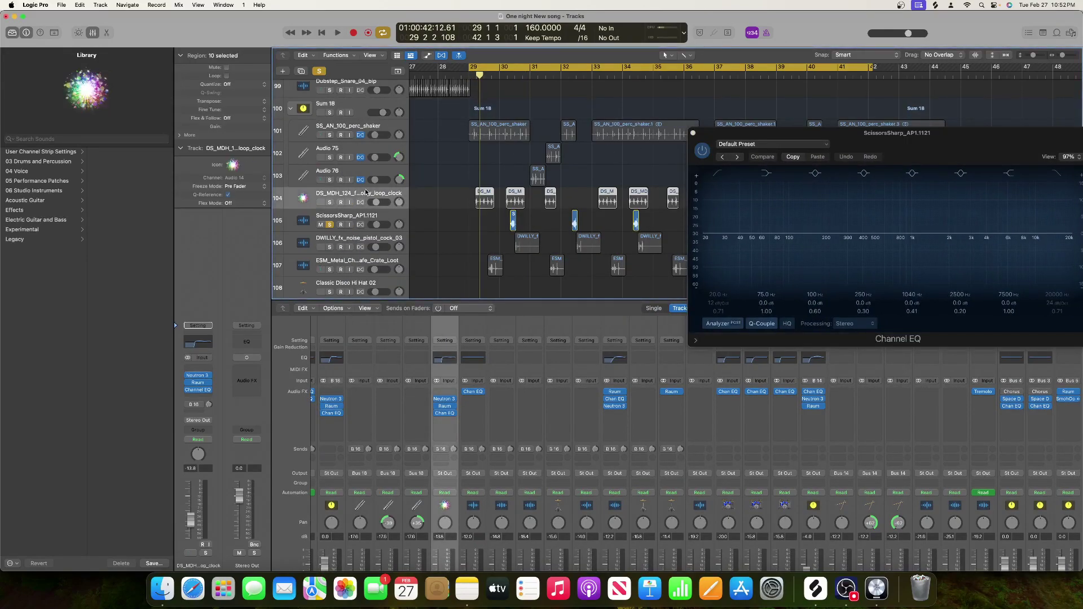
click(291, 108)
click(443, 373)
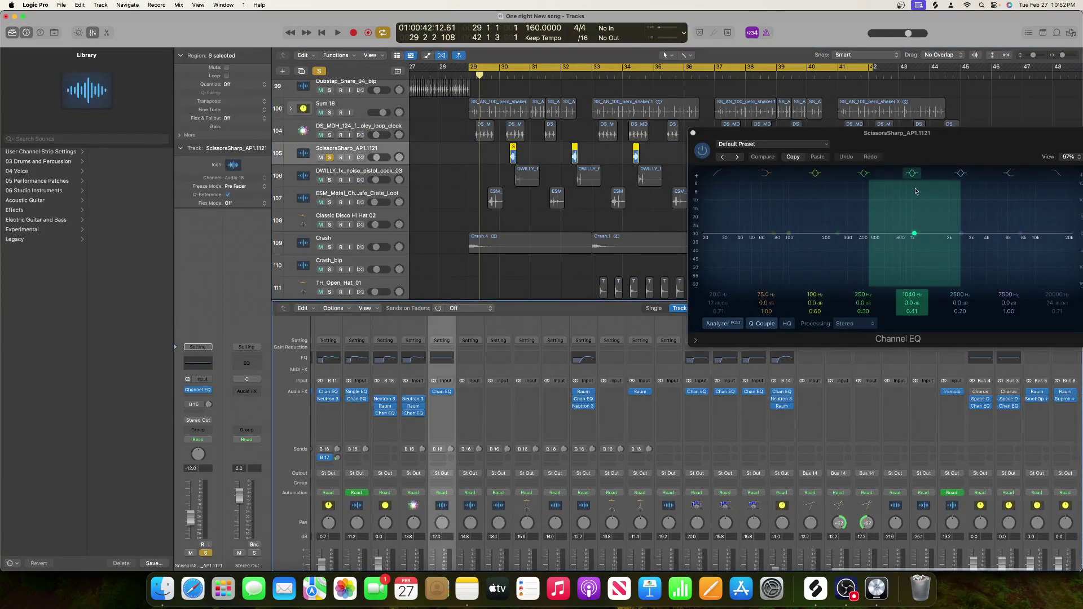
- Enable the low cut on the ScissorsSharp track's Channel EQ at 420 Hz with a 24 dB/Oct slope, checking it during playback
drag(880, 133, 608, 132)
key(space)
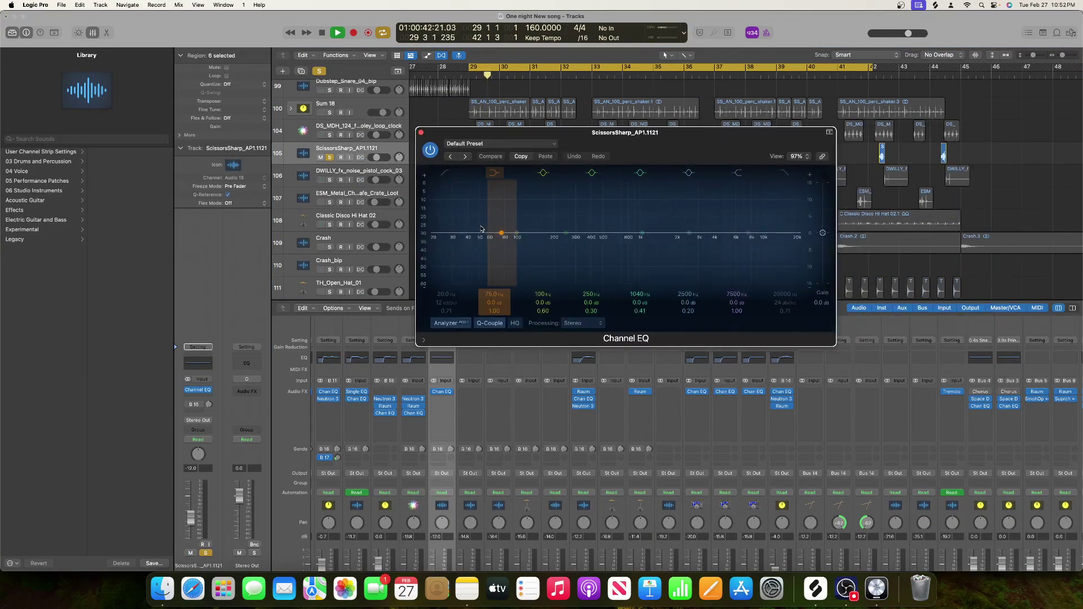
key(space)
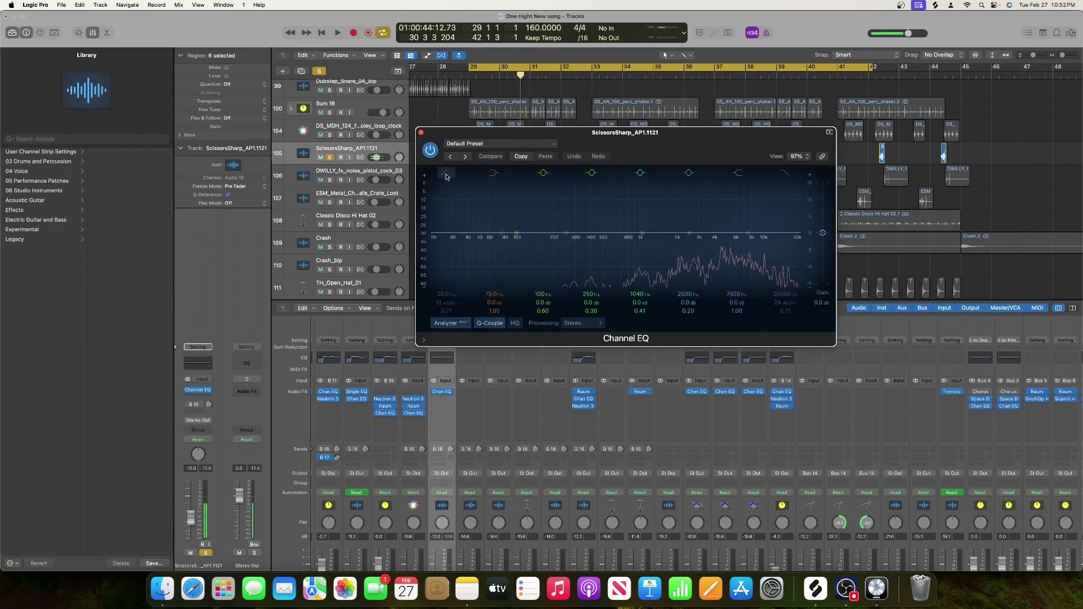
click(460, 300)
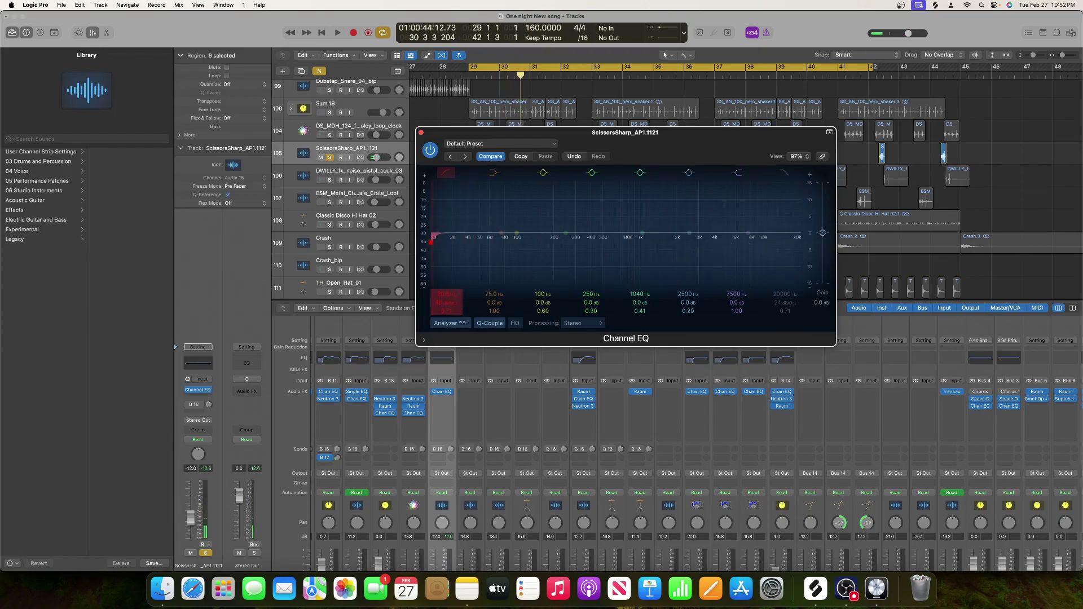
drag(452, 299, 452, 276)
key(space)
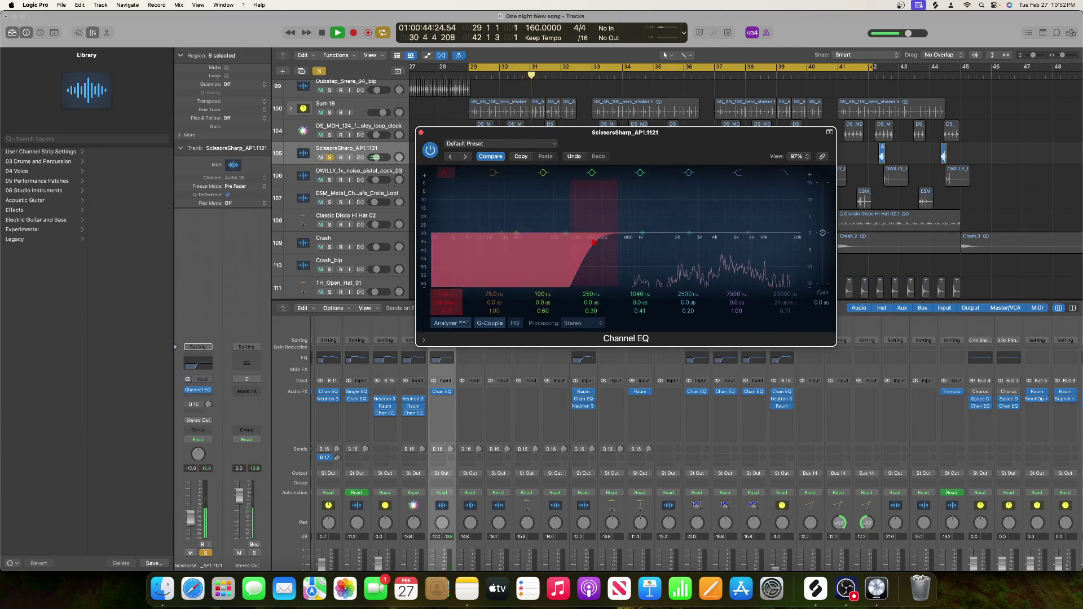
key(space)
- Boost the ScissorsSharp EQ's upper-mid bell band by 2.4 dB at 2700 Hz with a Q of 0.51 and audition it
drag(693, 237, 697, 226)
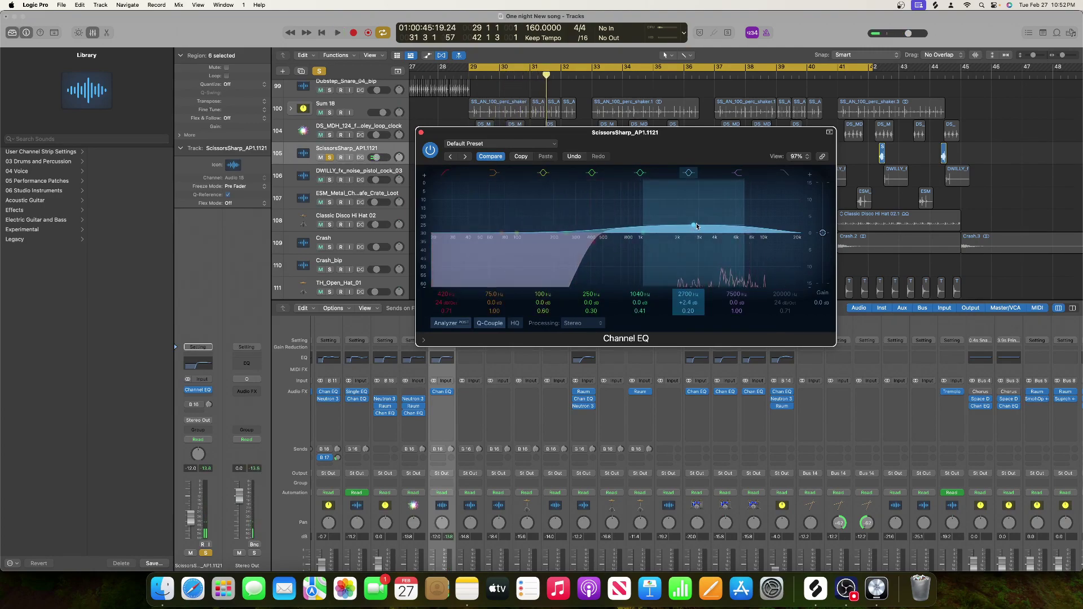
key(space)
drag(687, 311, 687, 299)
key(space)
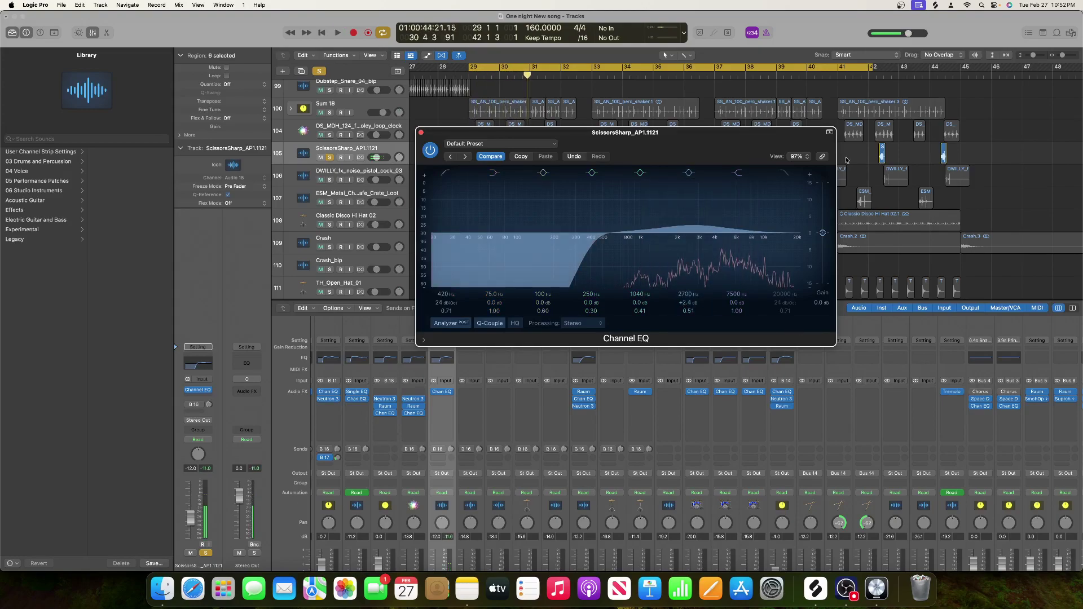
- Enable a steep high cut on the ScissorsSharp Channel EQ, close the plug-in and play back the track
drag(785, 297, 785, 301)
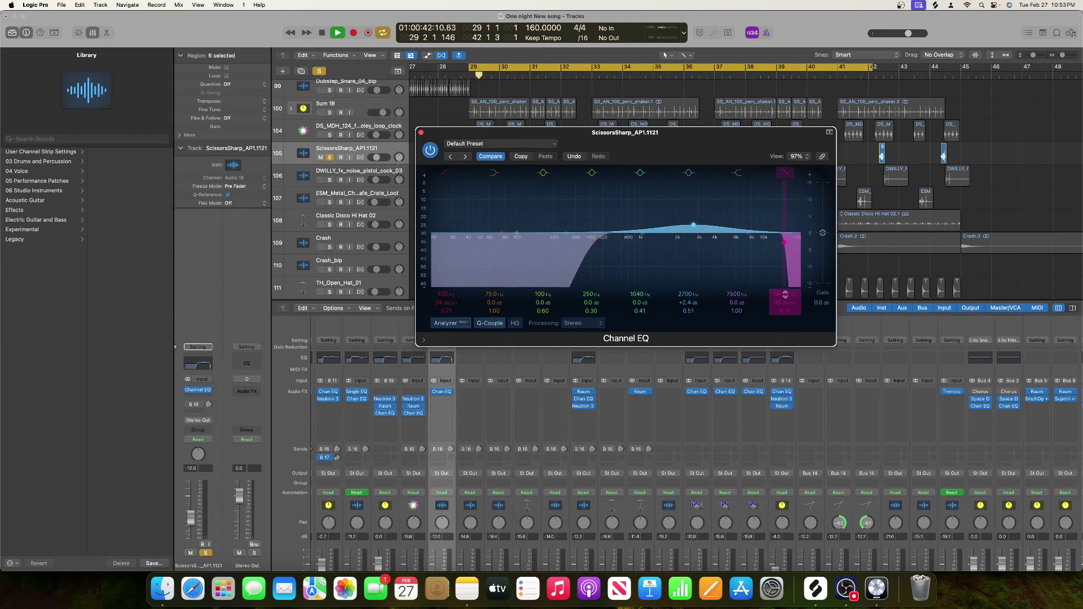
key(space)
click(422, 133)
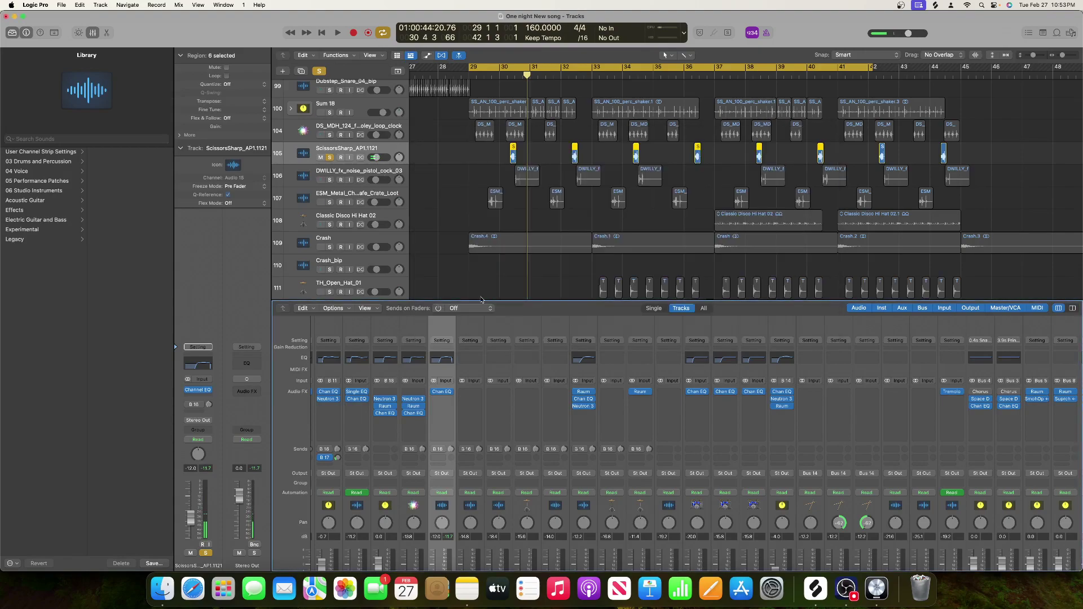
key(space)
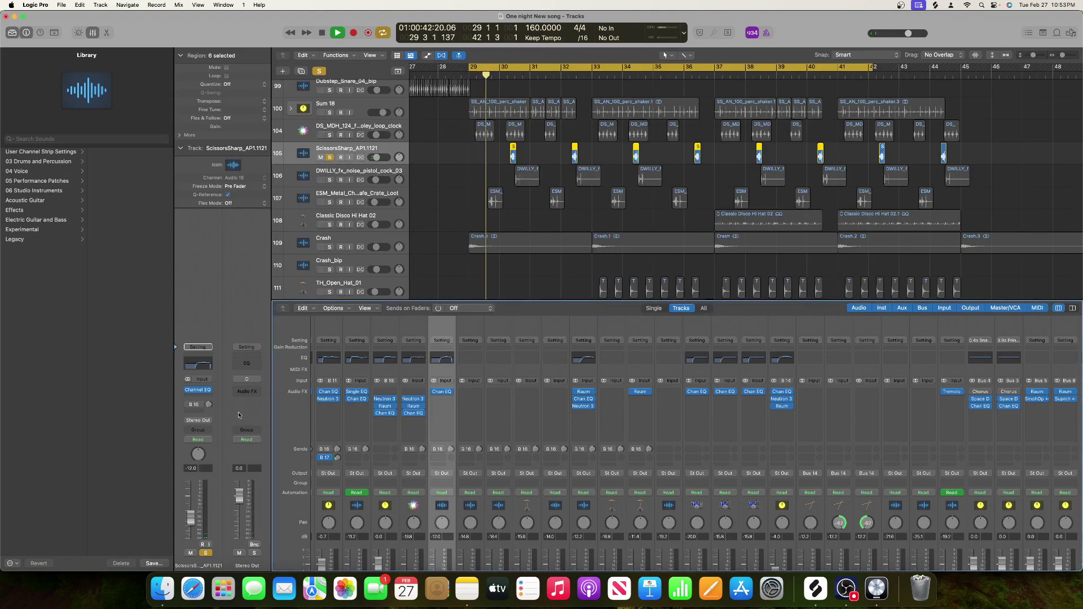
key(space)
click(205, 397)
mouse_move(192, 418)
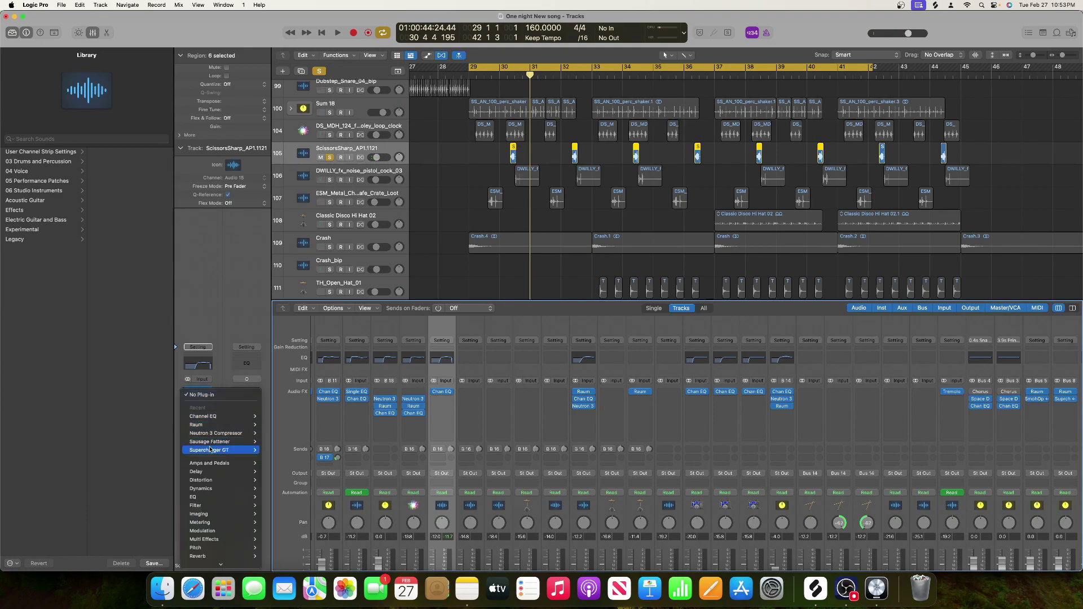
click(136, 426)
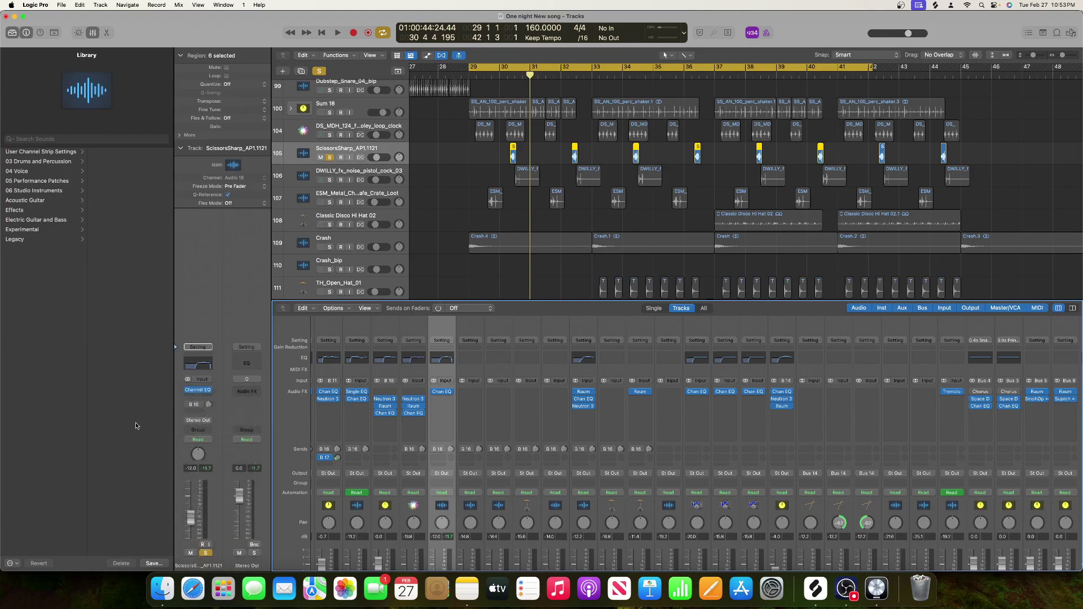
- Solo the DWILLY_fx_noise_pistol_cock_03 track instead of ScissorsSharp_AP1.1121 and play it back
click(338, 176)
click(329, 158)
key(space)
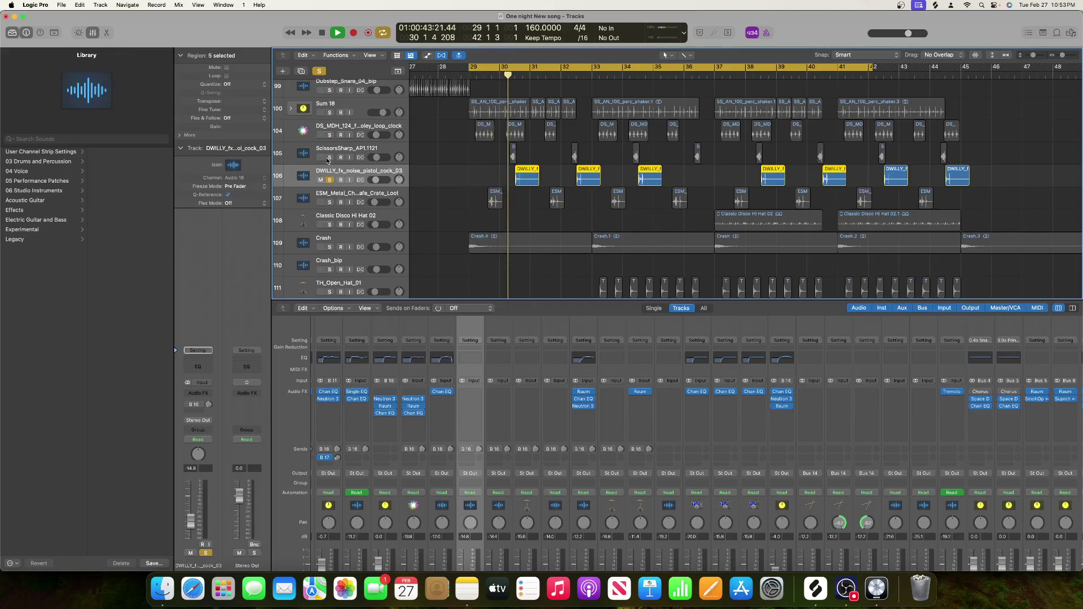
key(space)
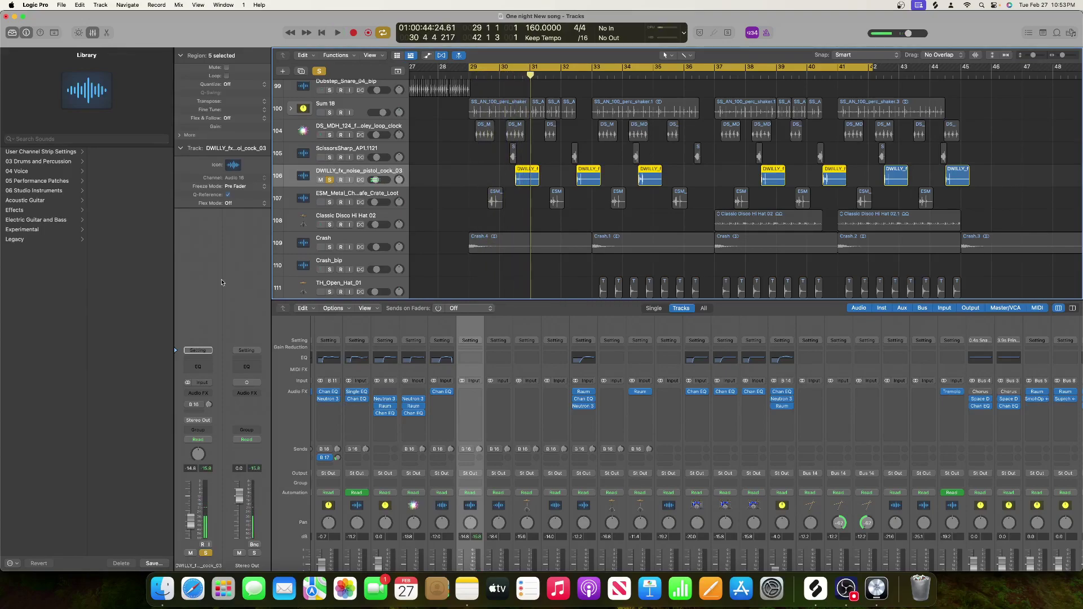
- Add a Channel EQ to the DWILLY pistol cock track with a low cut at 214 Hz and a 24 dB/Oct slope
click(197, 367)
click(372, 170)
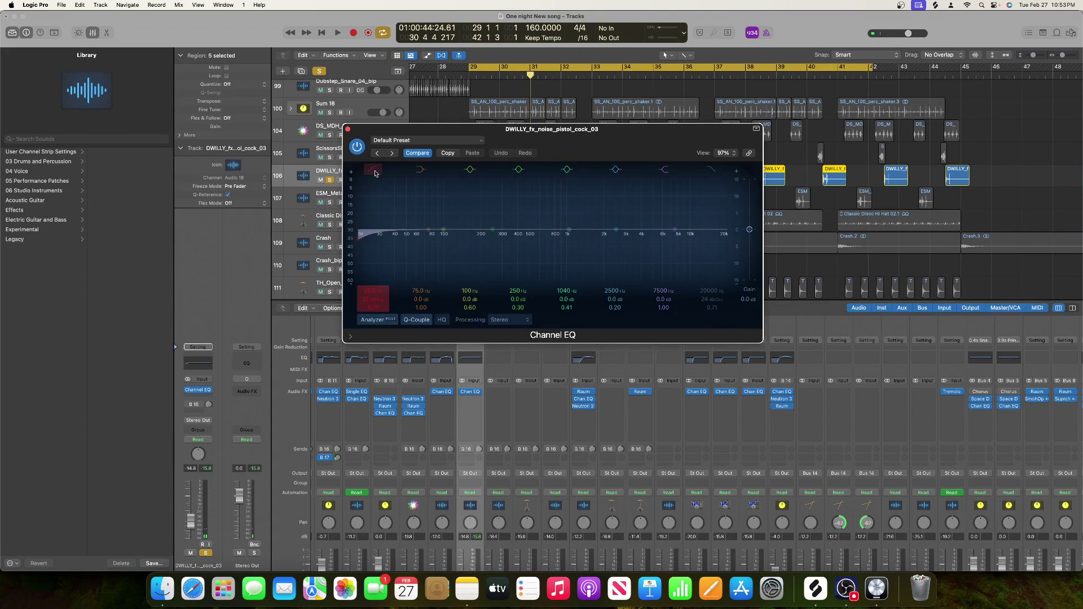
key(space)
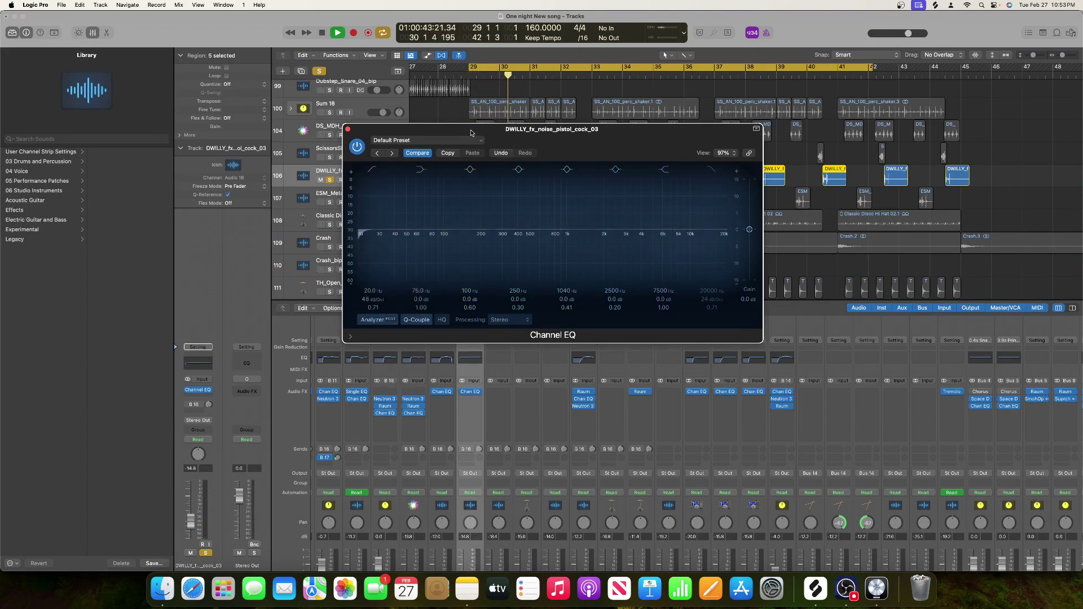
key(space)
drag(372, 290, 377, 309)
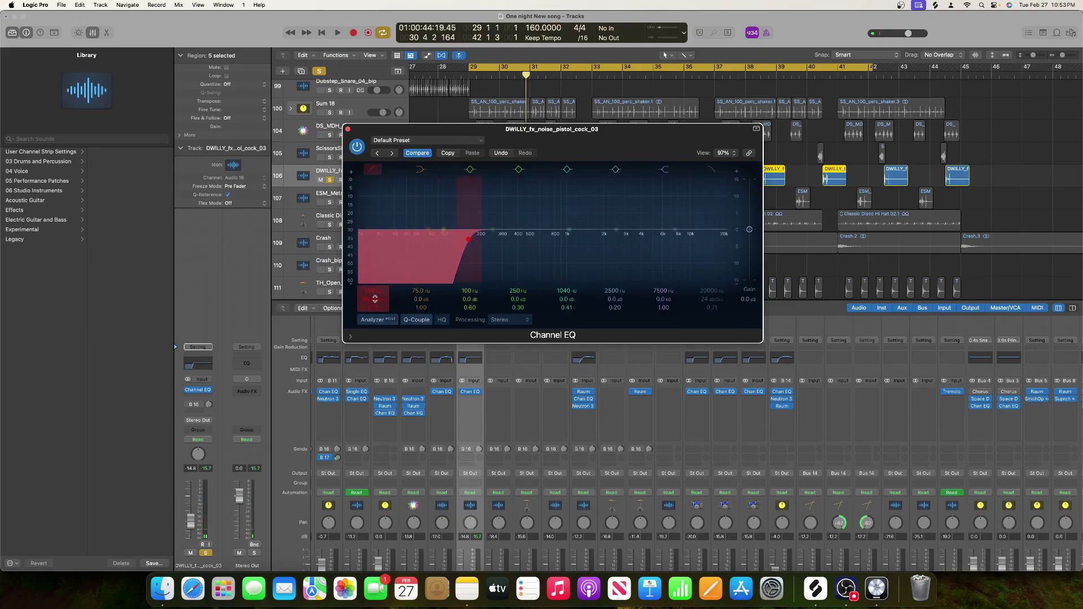
drag(371, 287, 371, 282)
- Boost the pistol cock EQ's mid bell band by 3.3 dB at 575 Hz with a Q of 0.60 and audition it
drag(568, 230, 537, 219)
key(space)
key(space)
drag(567, 307, 566, 299)
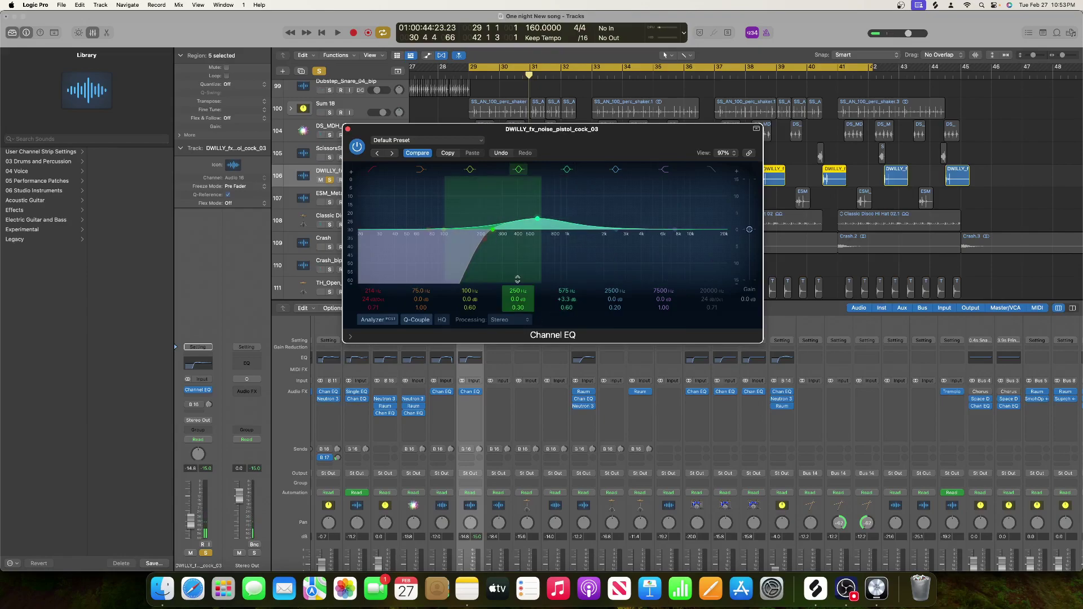
- Lower the pistol cock EQ's high shelf by 2.5 dB at 4780 Hz while auditioning, and close the Channel EQ
drag(675, 231, 656, 239)
key(space)
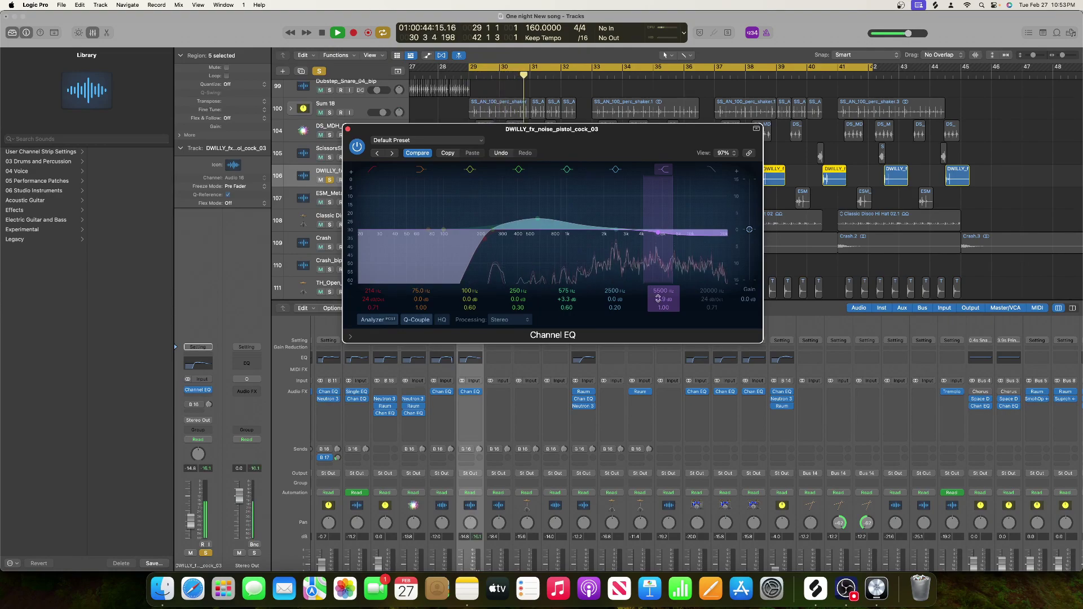
key(space)
drag(663, 233, 651, 237)
key(space)
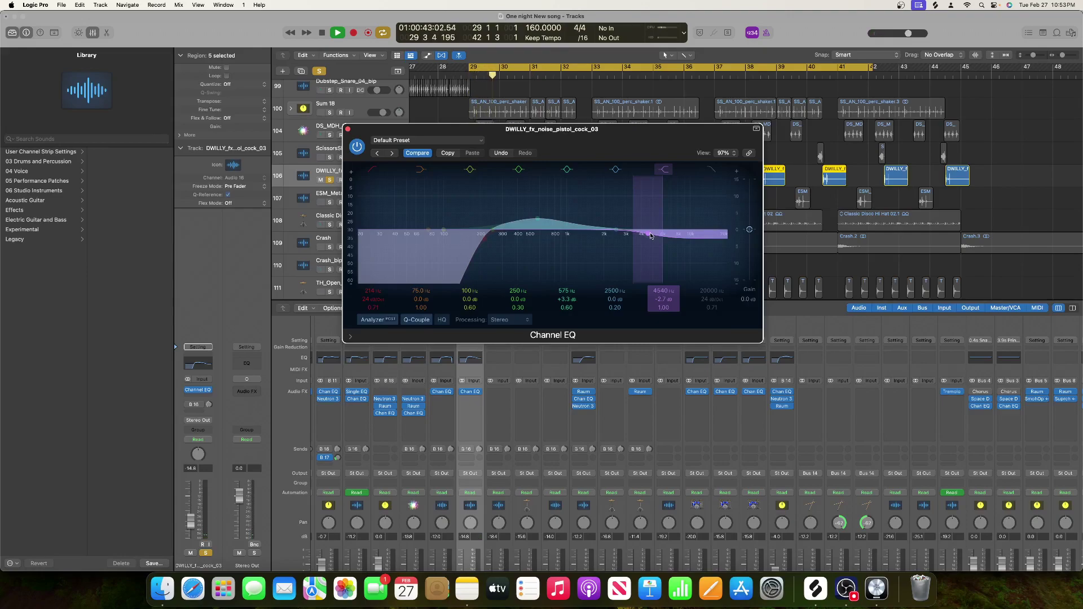
key(space)
drag(652, 236, 654, 235)
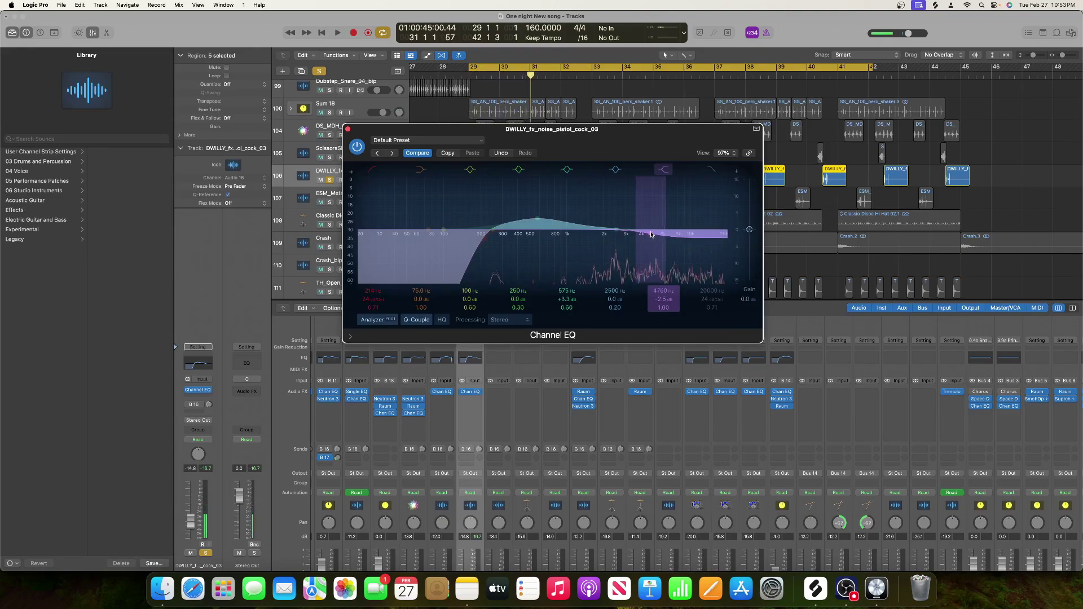
click(347, 130)
- Insert BABY Audio's Smooth Operator after the Channel EQ on the pistol cock track
click(463, 400)
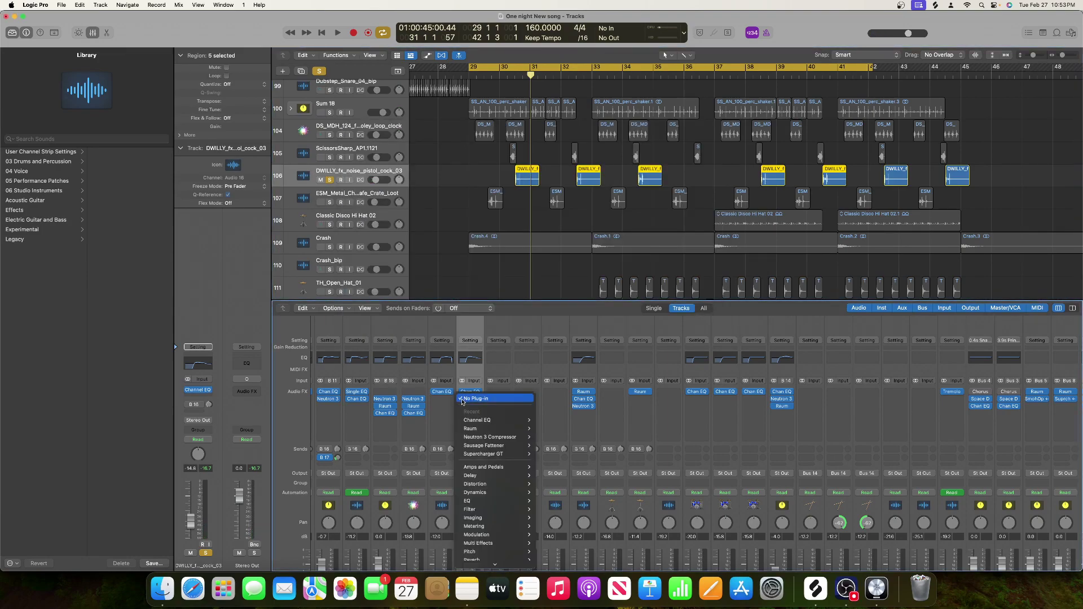
mouse_move(464, 438)
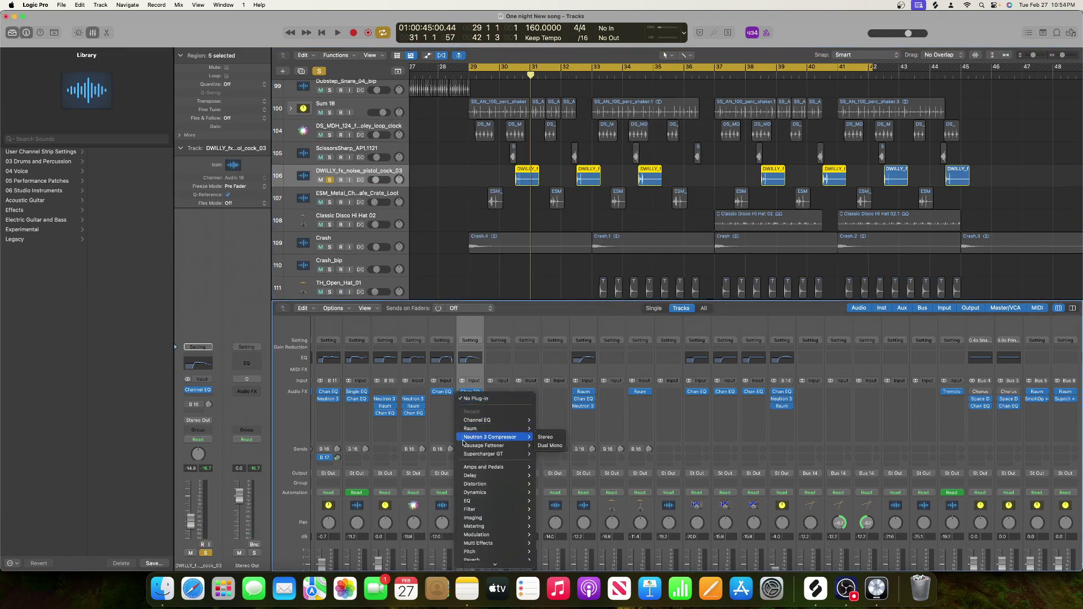
mouse_move(480, 564)
mouse_move(557, 546)
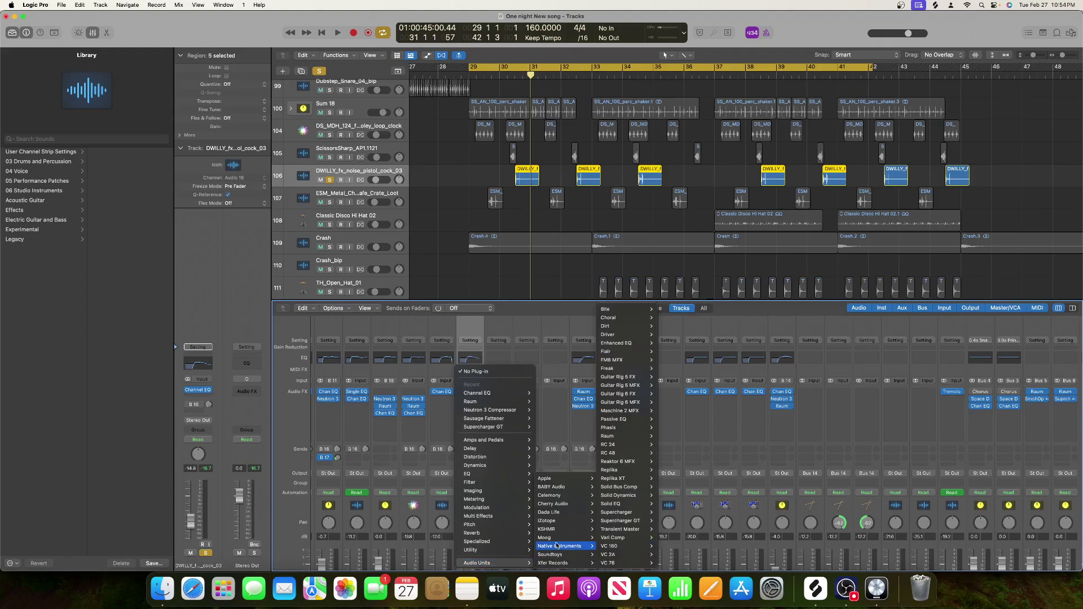
mouse_move(555, 487)
mouse_move(612, 491)
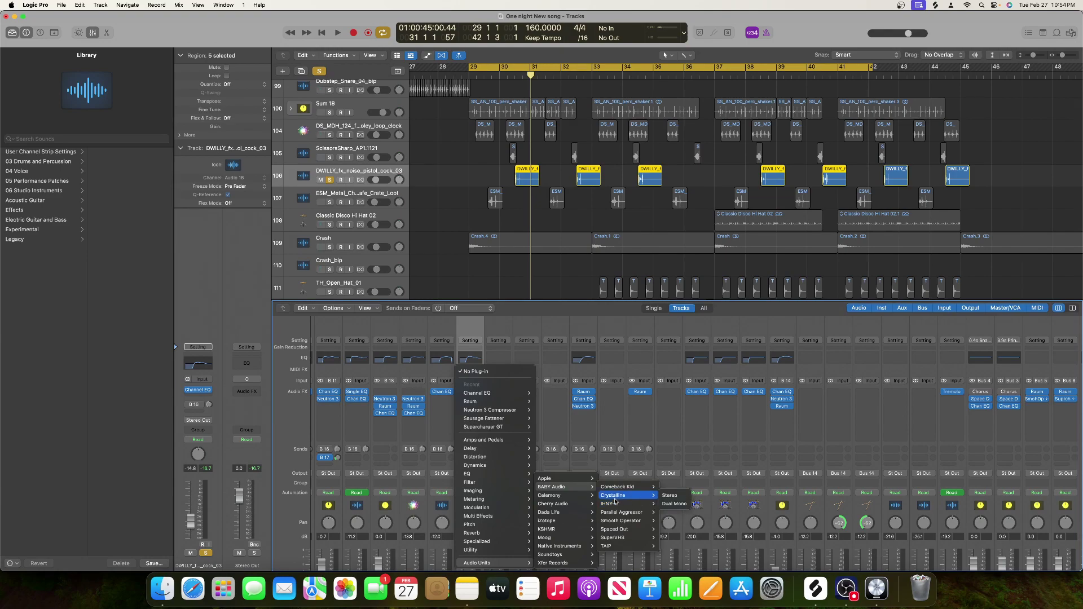
click(673, 521)
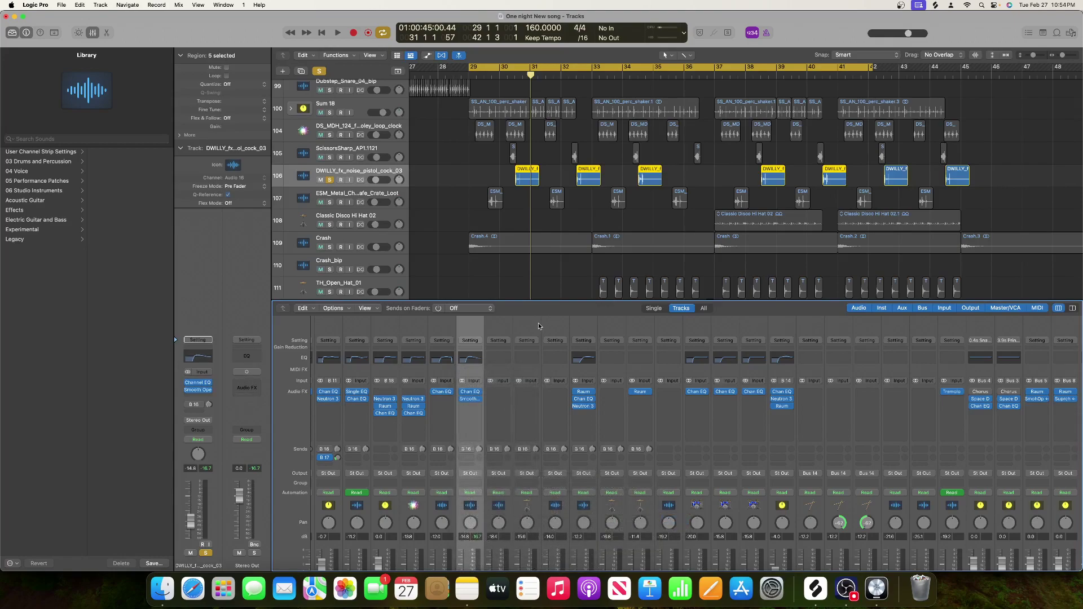
- Shape the Smooth Operator curve during playback by lowering its low-end and low-mid nodes and dipping it near 1 kHz
key(space)
drag(362, 231, 362, 270)
drag(479, 229, 472, 241)
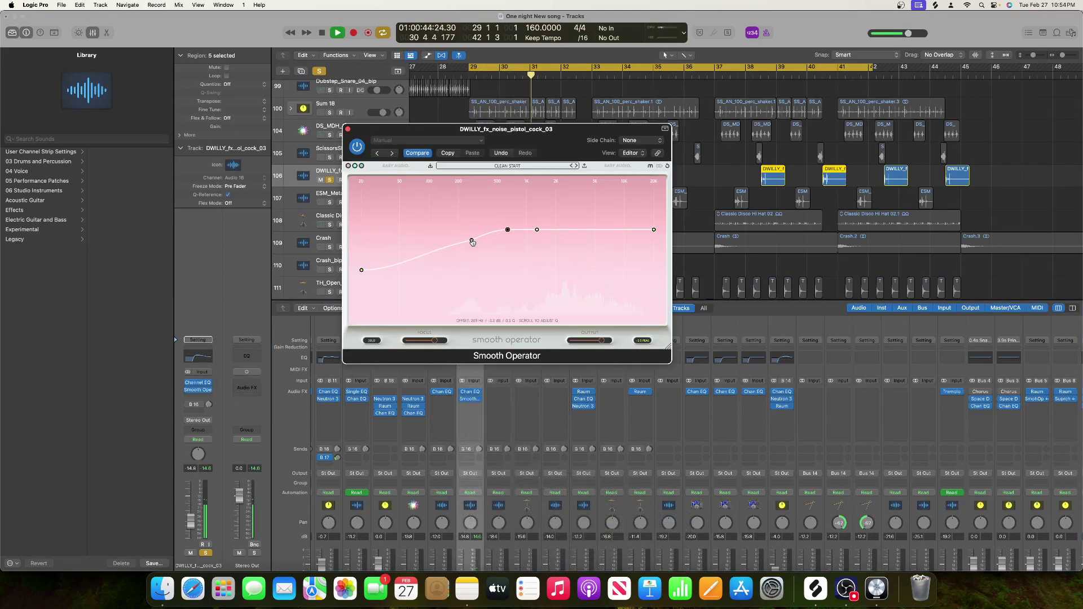
drag(537, 229, 543, 239)
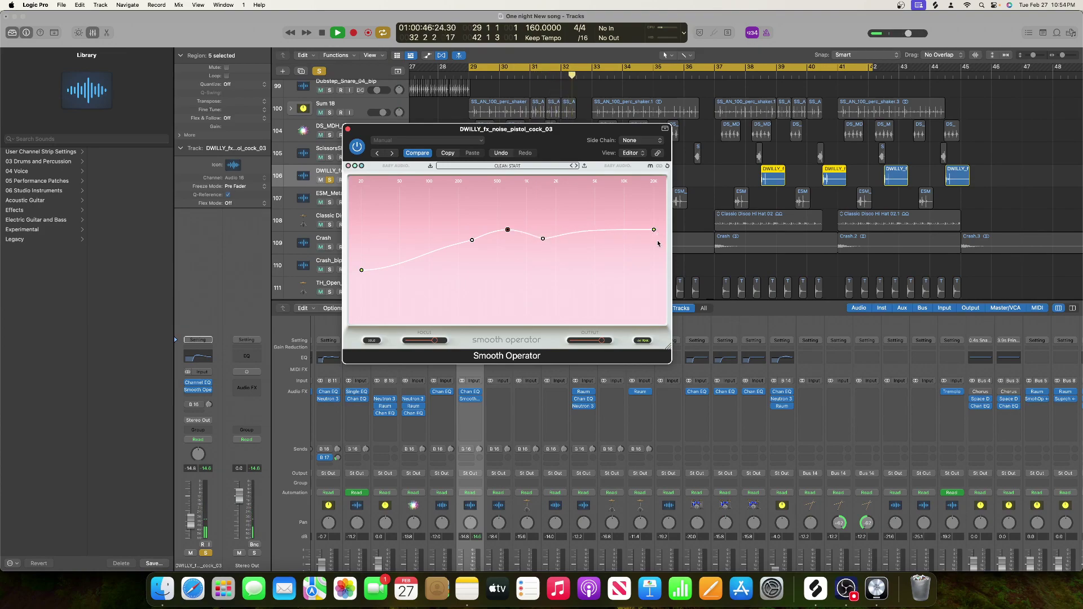
mouse_move(543, 241)
mouse_down()
mouse_move(503, 231)
mouse_move(527, 241)
mouse_up()
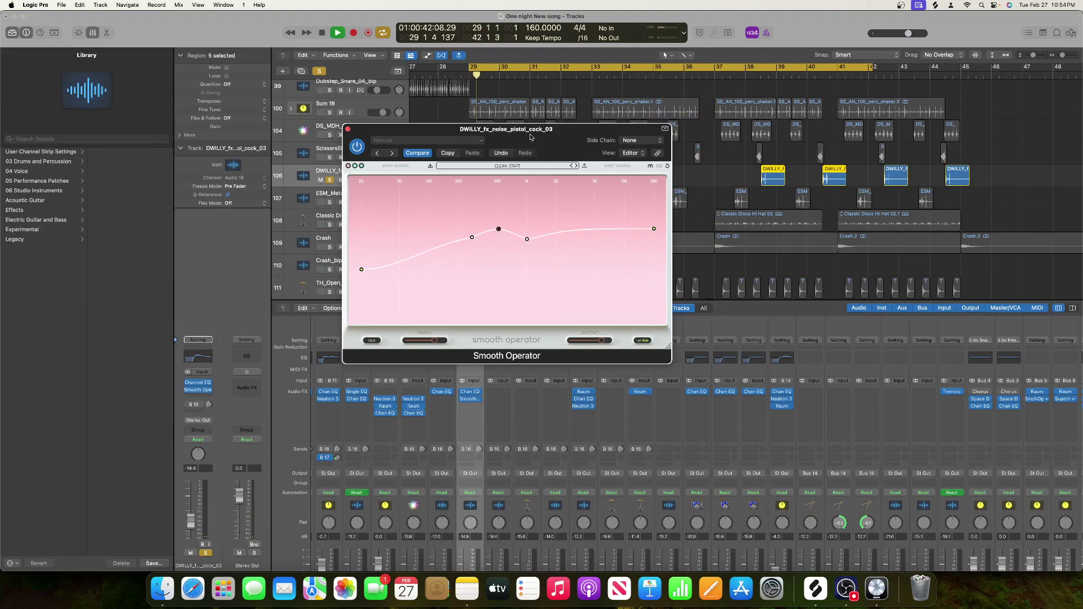
- Deepen the Smooth Operator dip just below 1 kHz and audition the pistol cock sound with the plug-in window moved off the tracks
drag(531, 137, 558, 227)
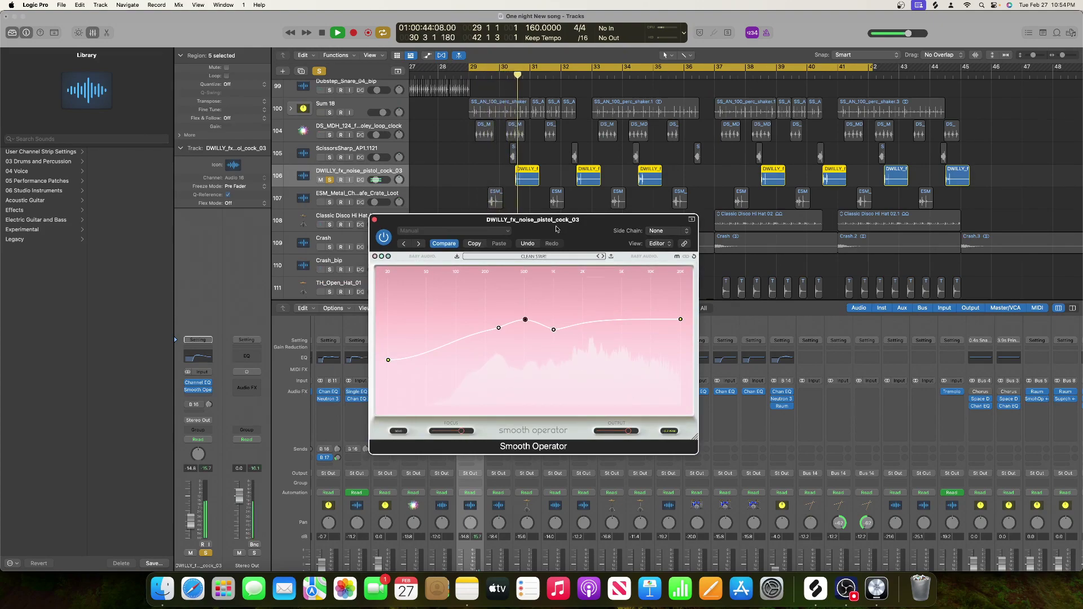
key(space)
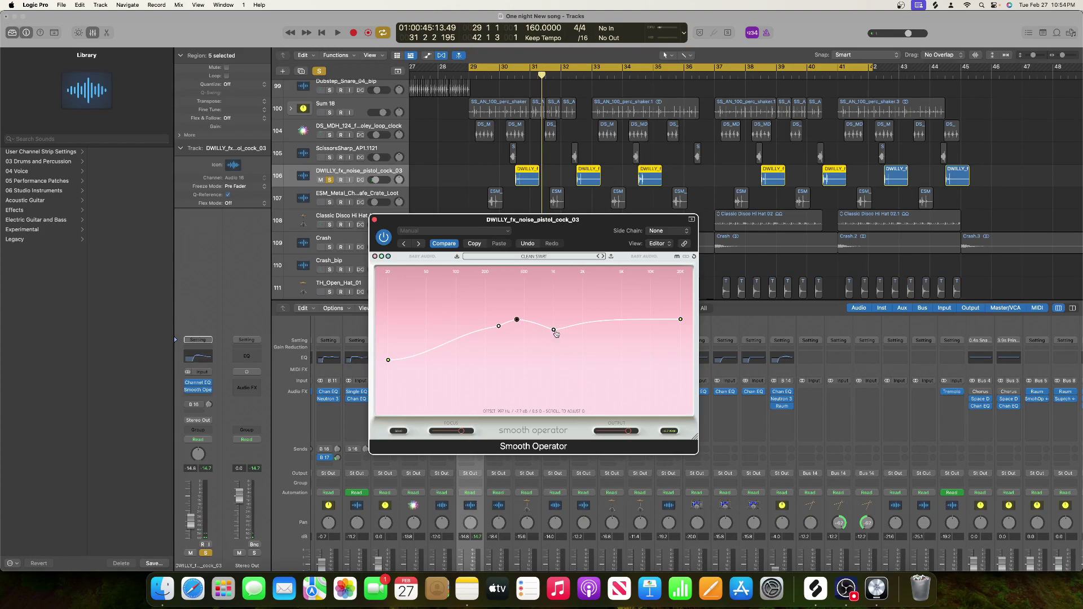
key(space)
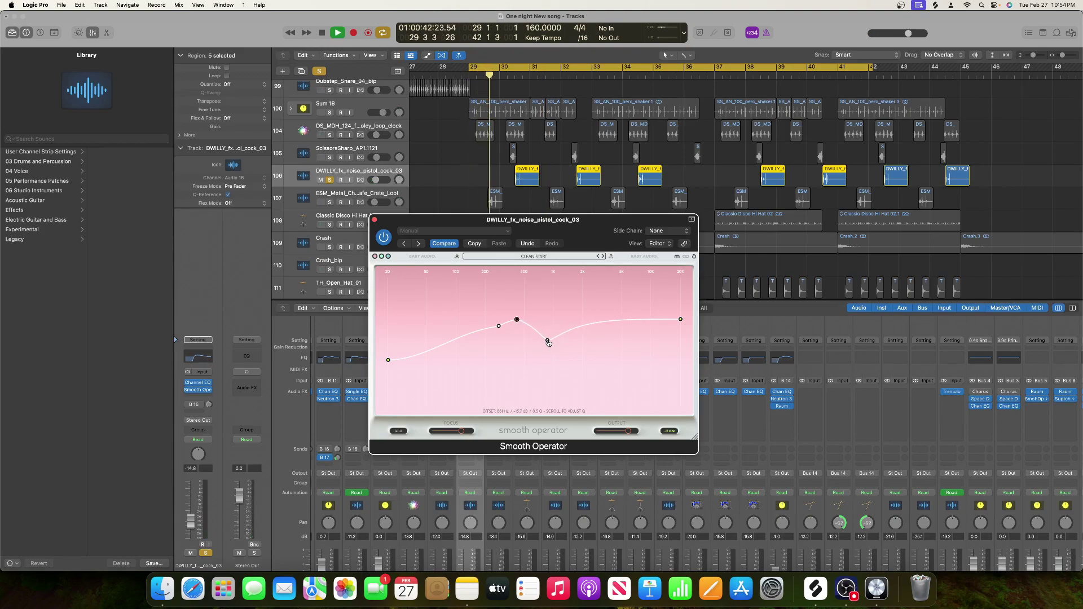
key(space)
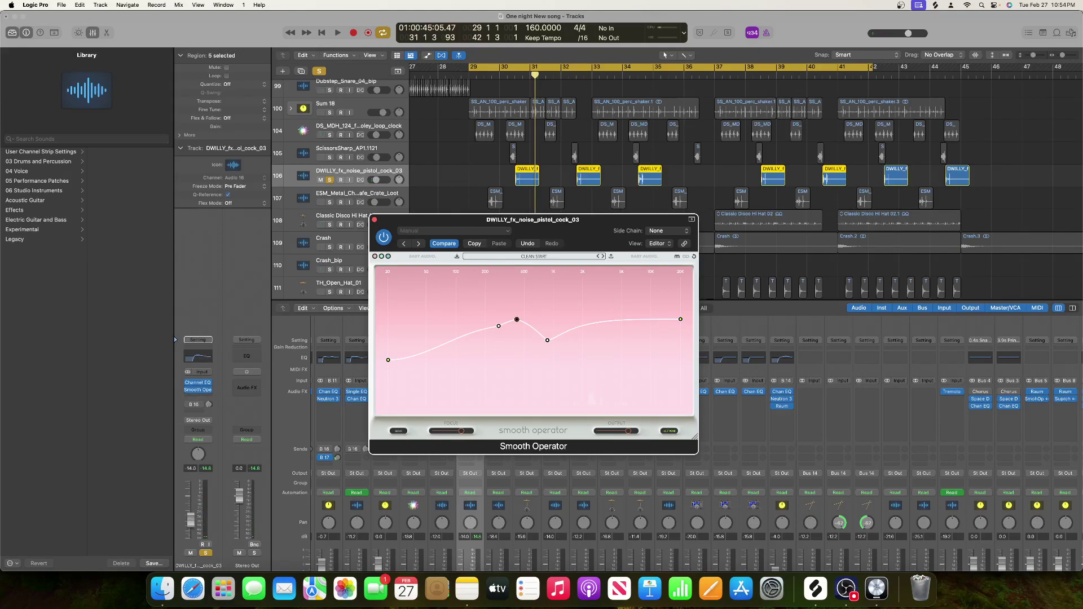
- Raise the pistol cock track's volume to -12.2 dB, check it in playback and close Smooth Operator
key(space)
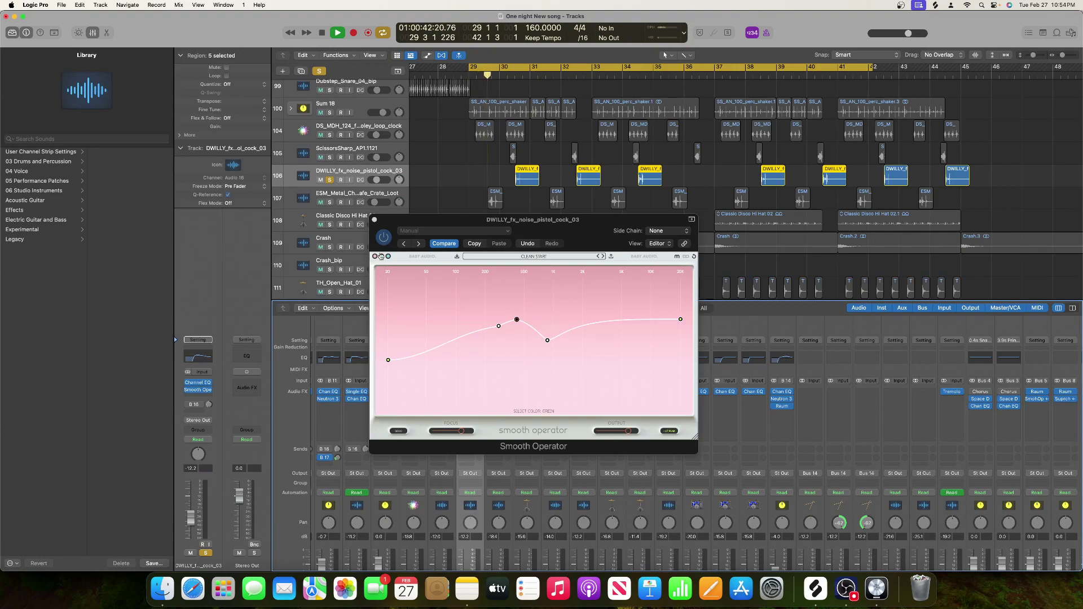
click(375, 220)
key(space)
- Solo the ESM_Metal Crate_Loot track, play it back and select the track
click(330, 203)
key(space)
key(space)
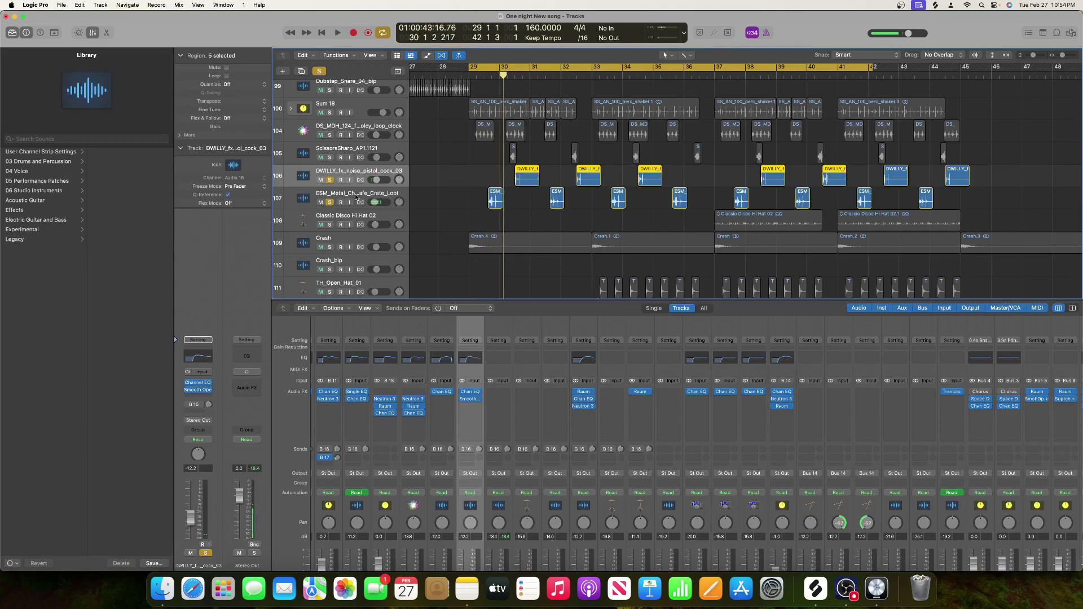
click(324, 208)
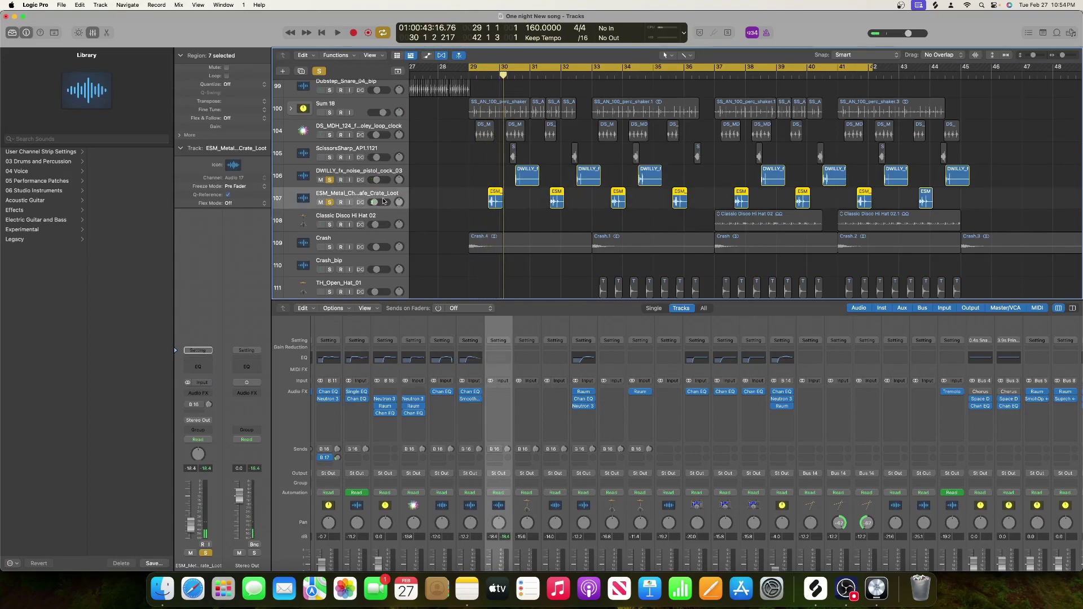
- Add a Channel EQ to the ESM_Metal Crate_Loot track, audition it briefly and move the plug-in window off the tracks
click(500, 366)
key(space)
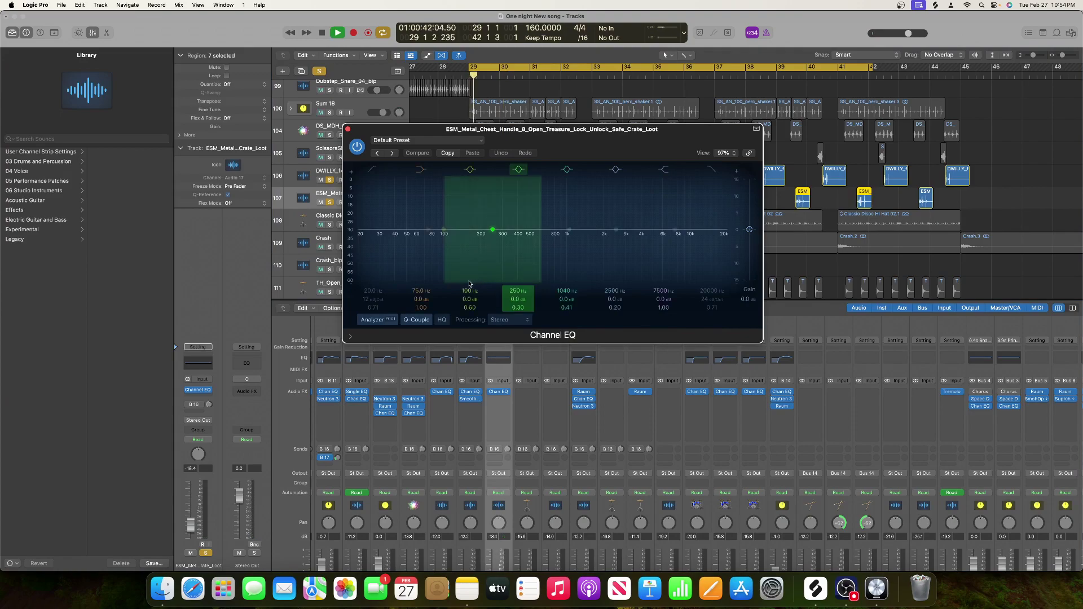
key(space)
drag(468, 129, 875, 184)
- Create two more tracks with the metal crate track's settings and group all three into a summing stack
key(super+d)
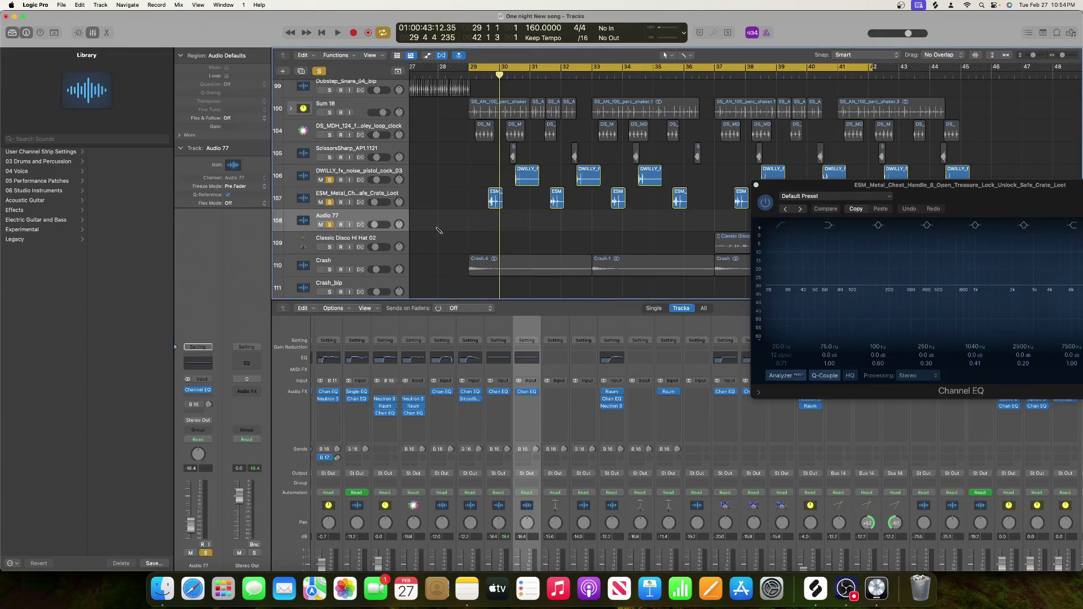
key(super+d)
click(364, 197)
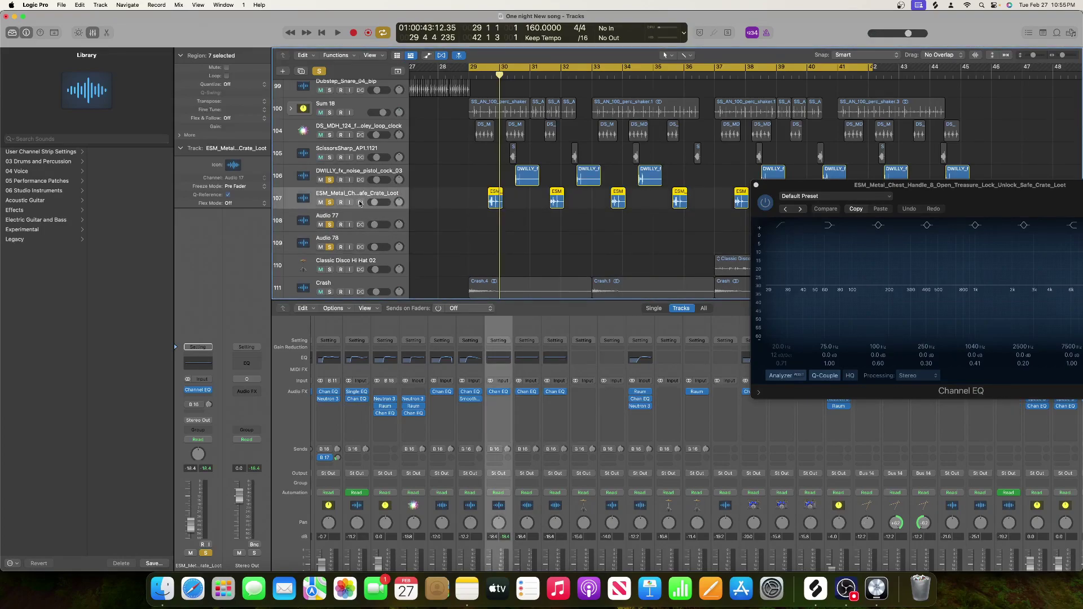
shift+click(355, 241)
right_click(366, 198)
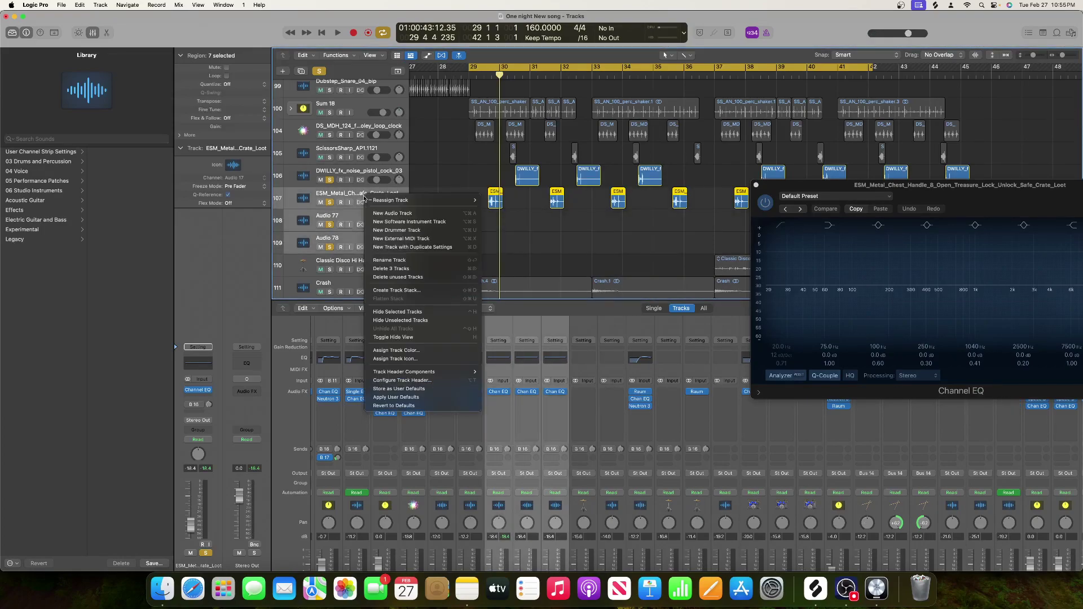
click(396, 291)
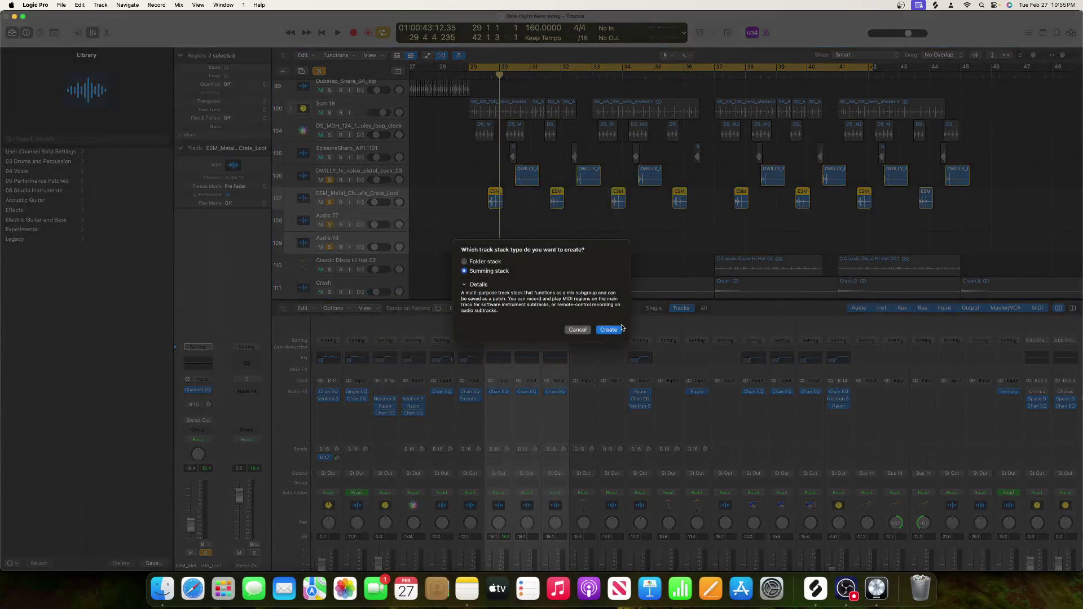
click(609, 330)
- Move the second metal crate region to Audio 77 and the third to Audio 78, and pan these tracks left and right
click(598, 214)
drag(557, 219, 557, 243)
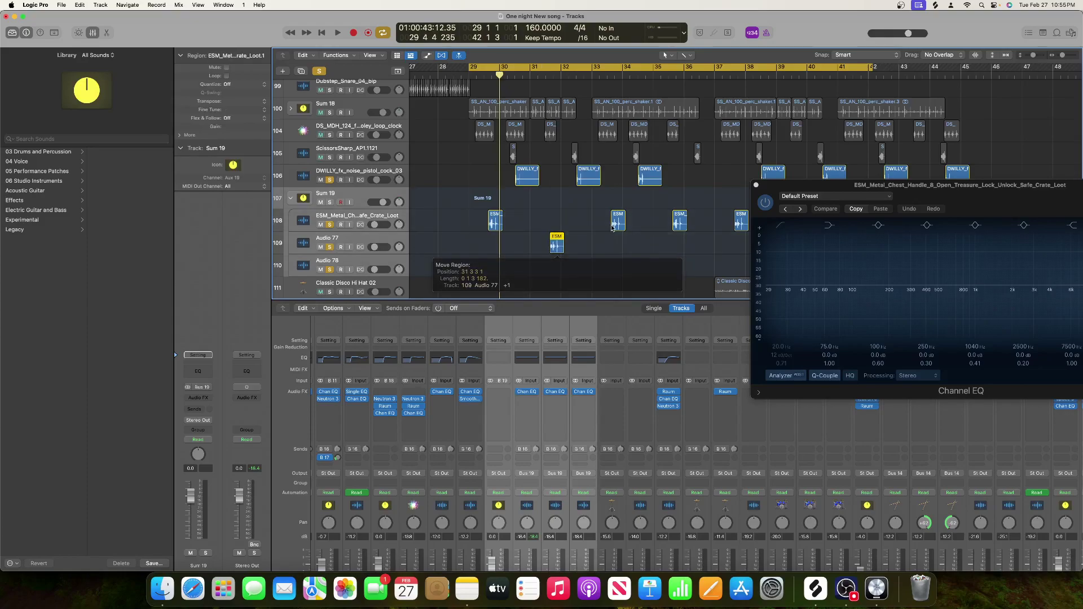
drag(619, 220, 622, 270)
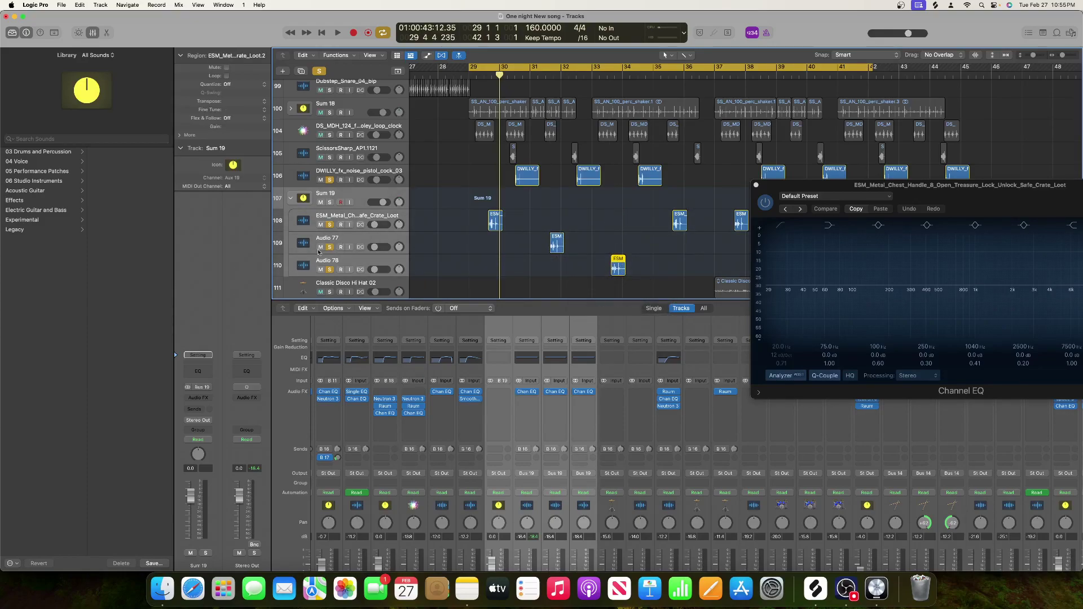
drag(398, 246, 399, 270)
- Move the metal crate regions in bars 39 and 43 to Audio 77 and the one in bar 37 to Audio 78
scroll(614, 235, right, 5)
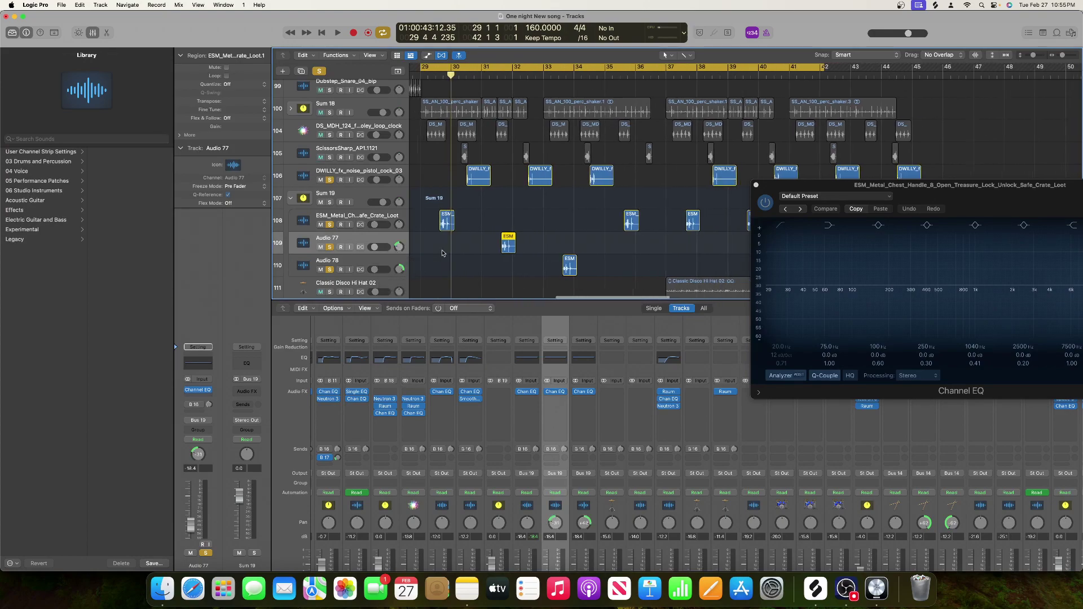
drag(638, 220, 638, 265)
drag(698, 223, 698, 246)
click(756, 184)
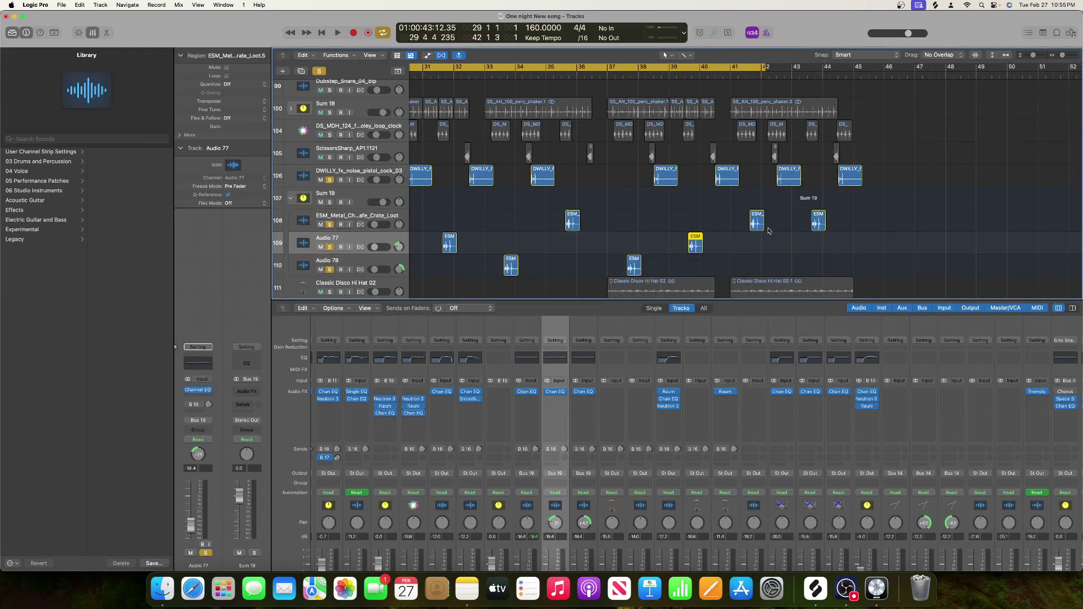
drag(820, 227, 820, 243)
scroll(819, 241, left, 5)
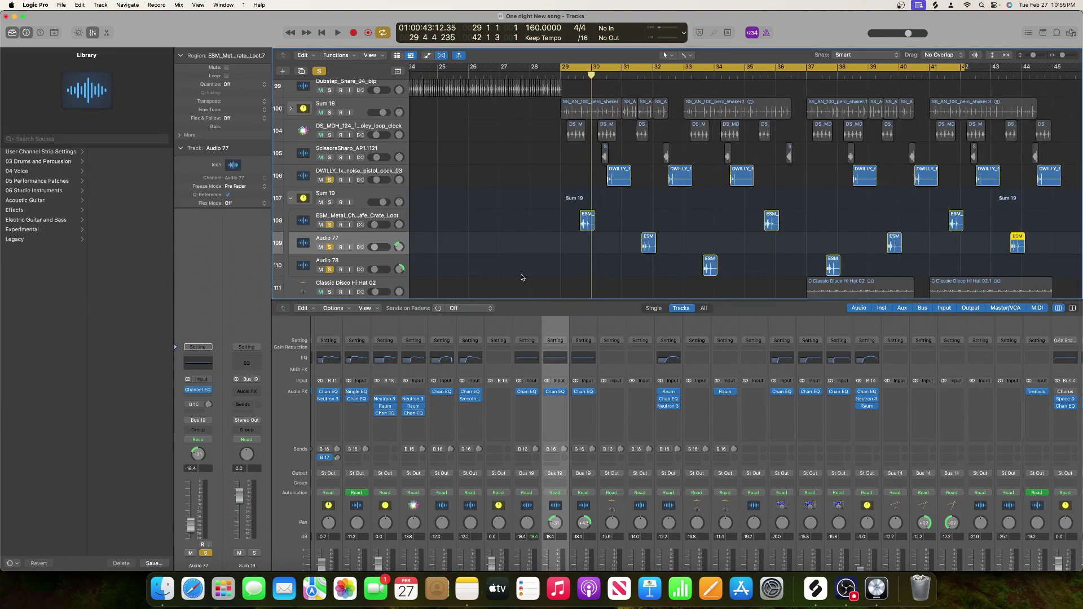
key(c)
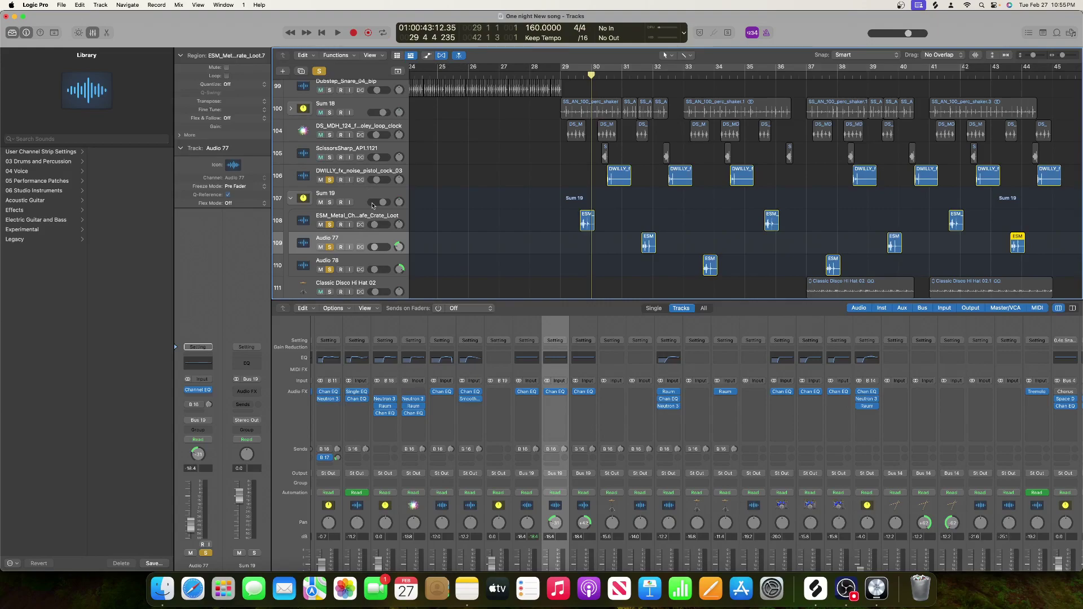
key(c)
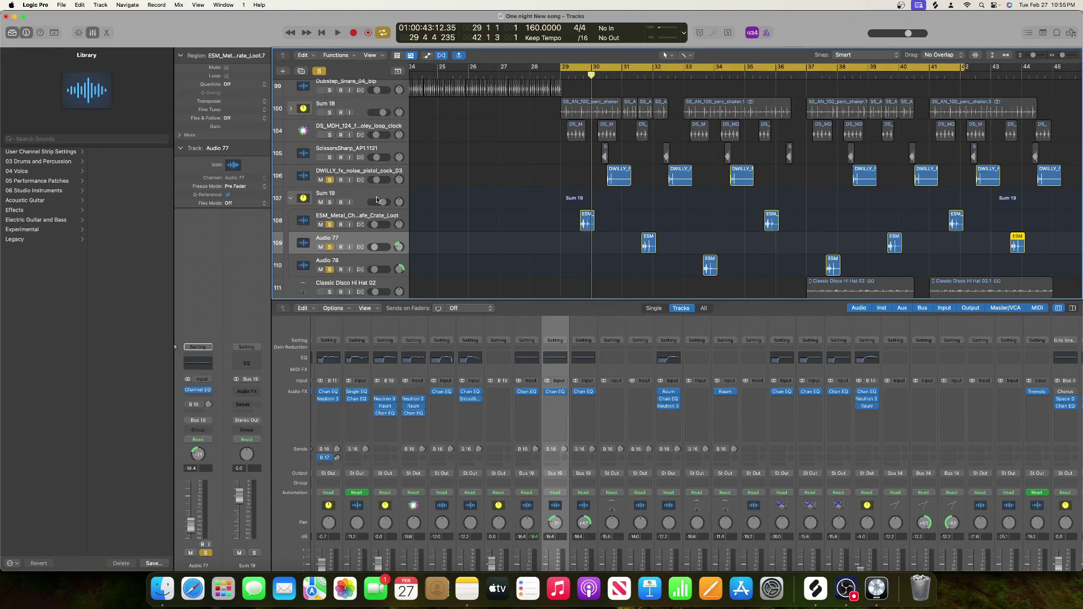
key(c)
key(c)
key(c)
key(c)
key(c)
key(c)
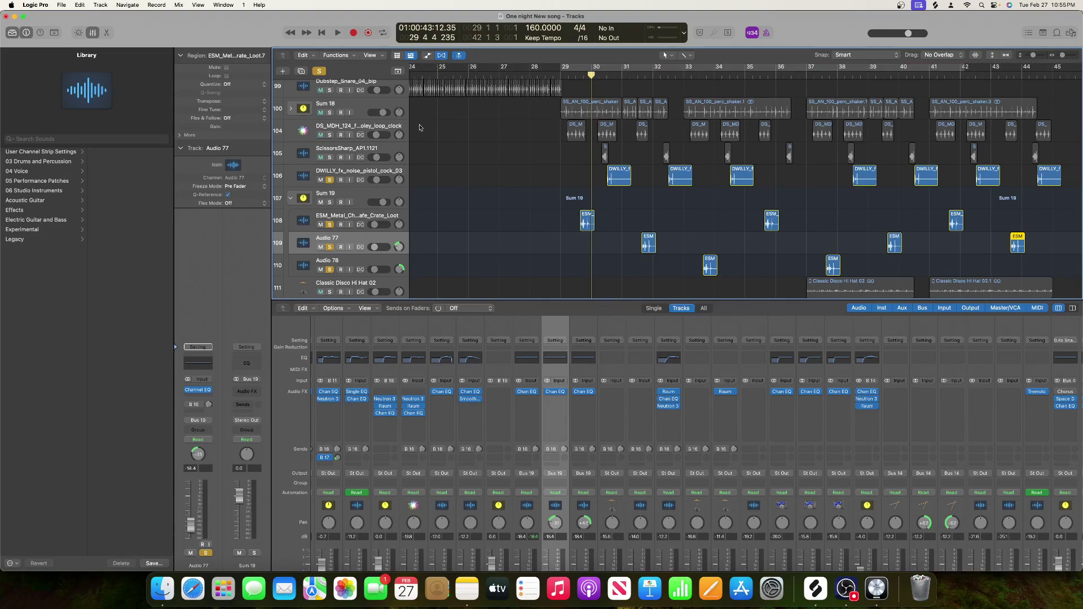
key(c)
key(c)
key(c)
key(c)
key(c)
key(c)
key(c)
key(c)
key(c)
key(c)
- Audition the distributed regions, add a Channel EQ to the Sum 19 stack and enable its low cut at 48 dB/Oct
key(space)
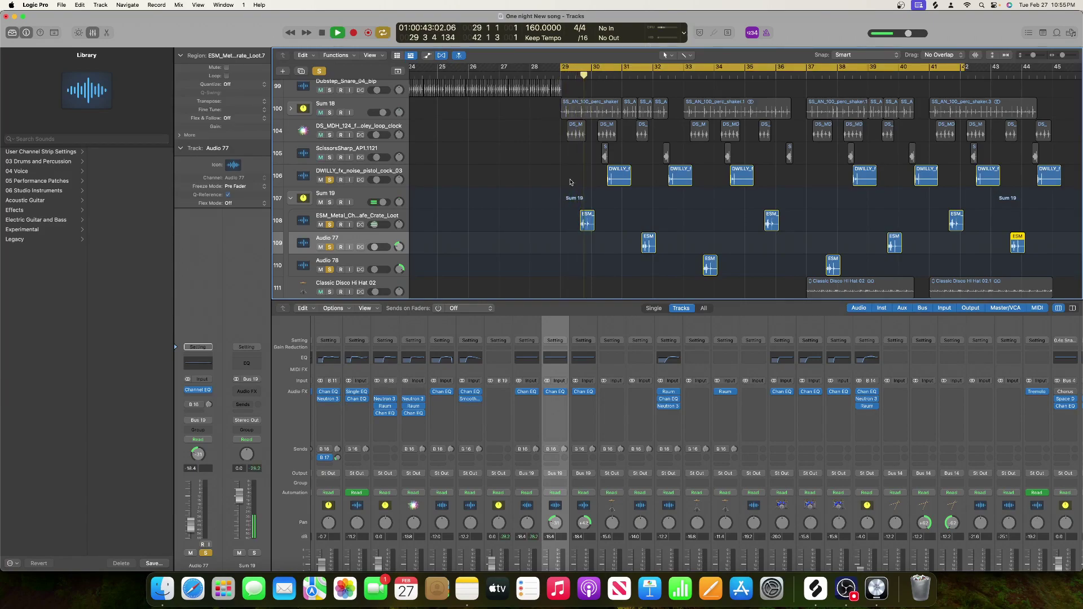
key(space)
click(485, 199)
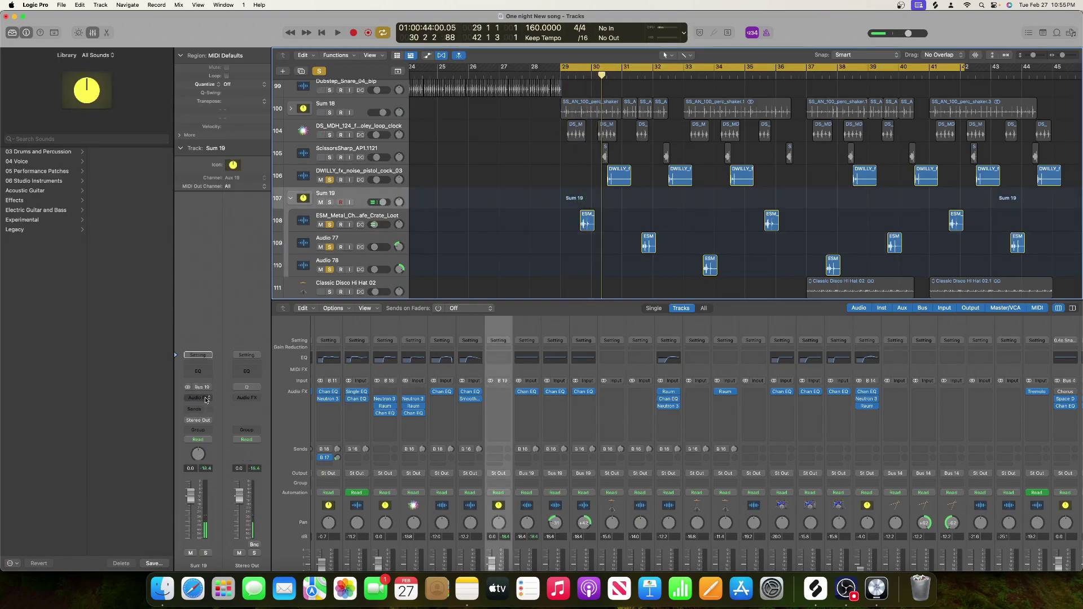
click(198, 373)
key(space)
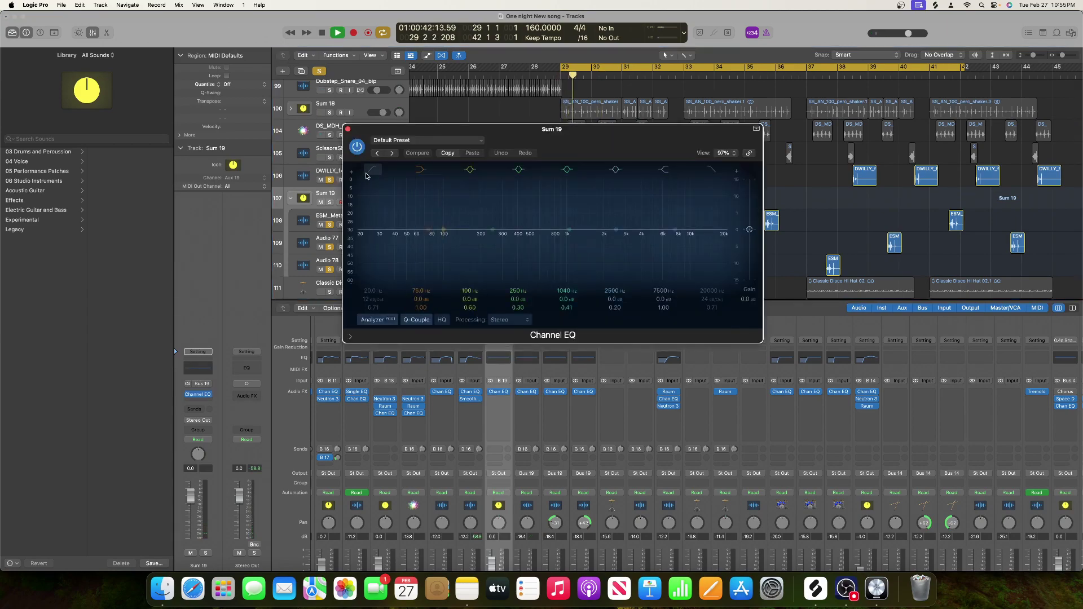
drag(372, 300, 373, 293)
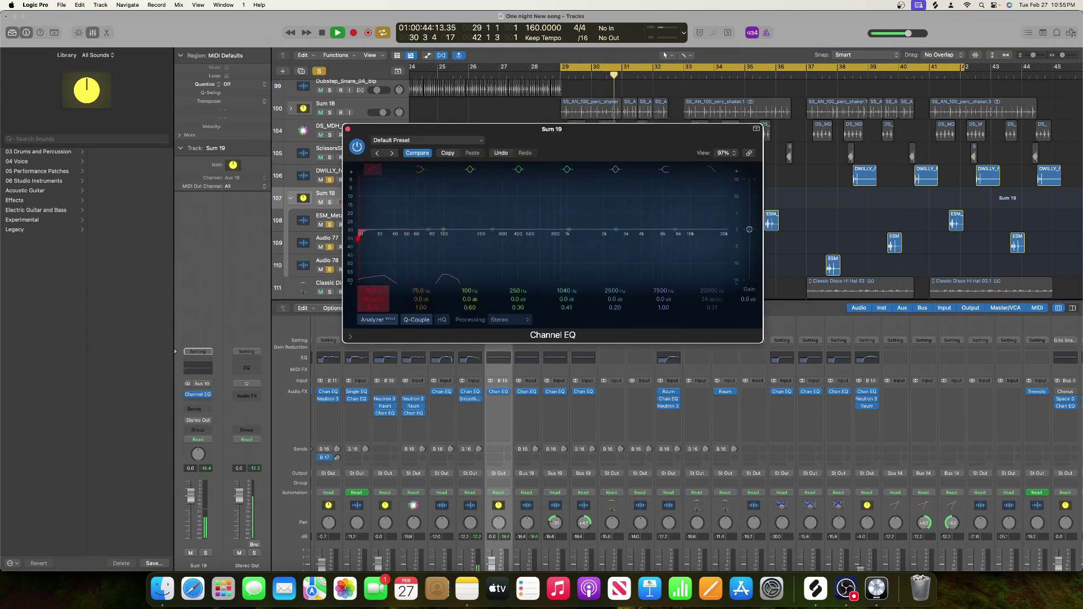
- Stop playback and take the DWILLY_fx_noise_pistol_cock_03 track out of solo, keeping the Sum 19 EQ window at hand
key(space)
drag(451, 128, 898, 158)
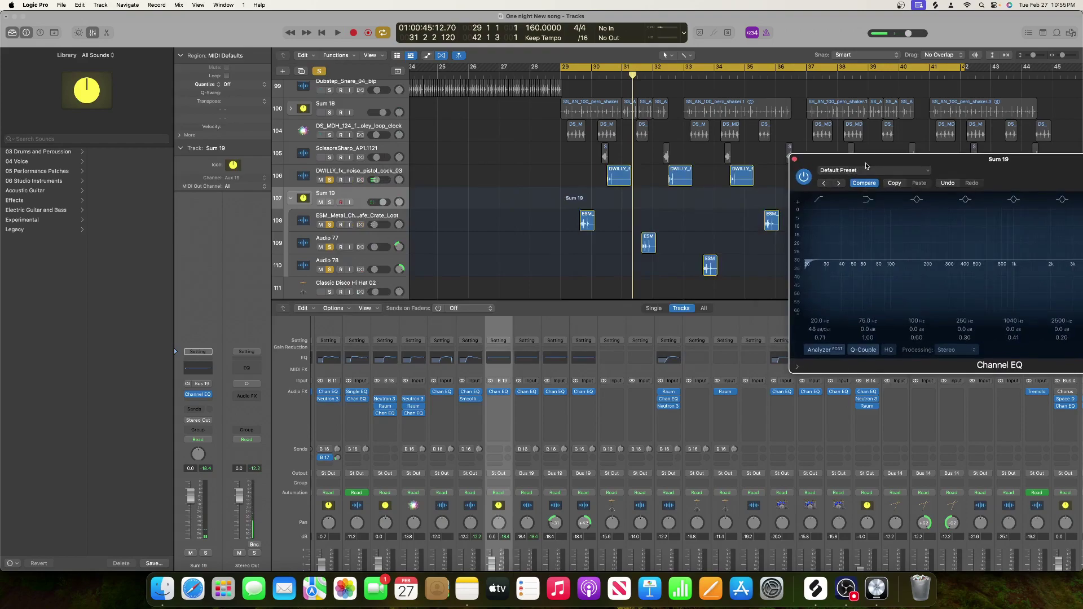
click(330, 181)
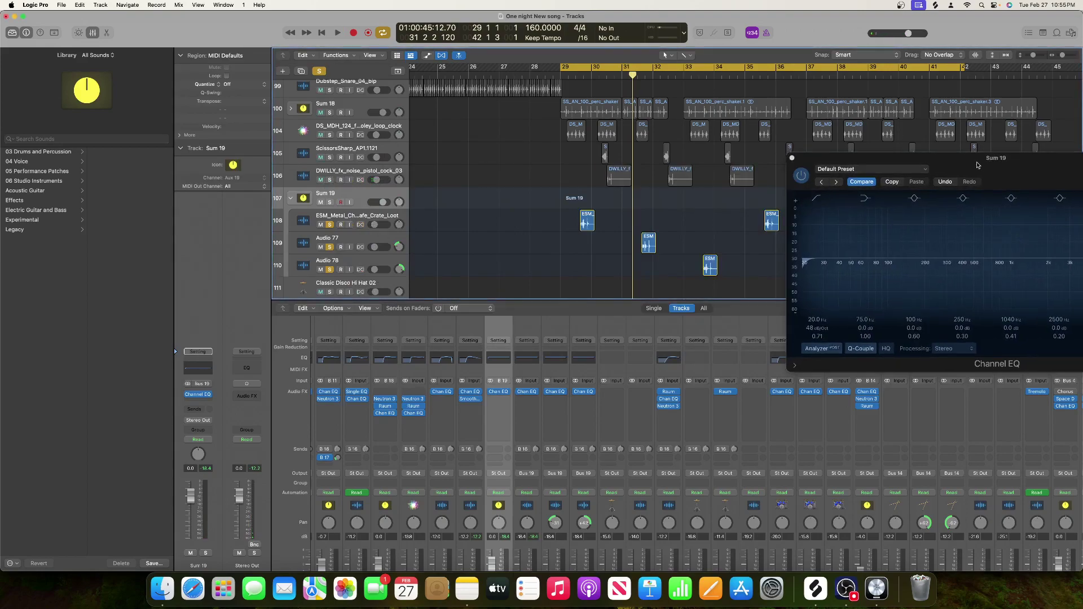
drag(846, 159, 529, 110)
- Raise the Sum 19 EQ's low-cut frequency to 199 Hz while auditioning the stack
key(space)
drag(488, 216, 602, 225)
key(space)
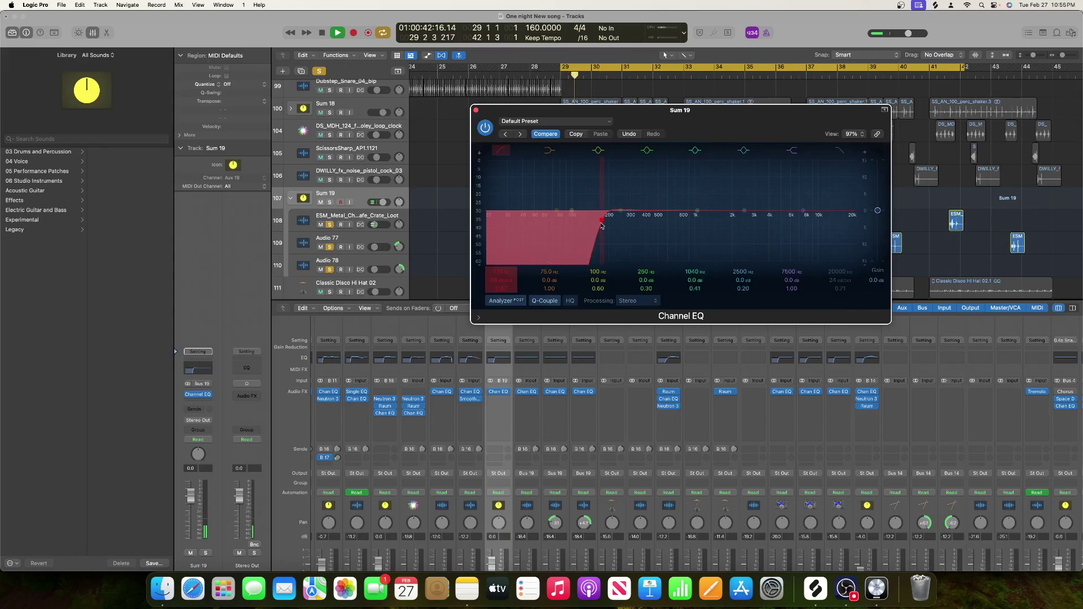
drag(600, 225, 605, 224)
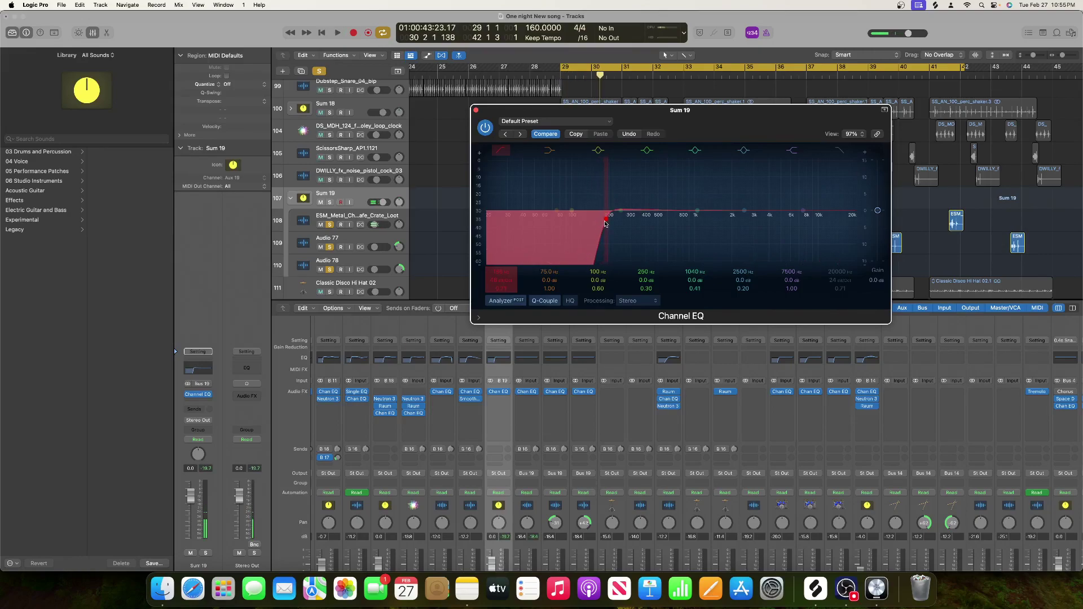
key(space)
- Boost the Sum 19 EQ by 2.8 dB at 895 Hz, check it in playback and close the EQ
drag(696, 210, 689, 202)
key(space)
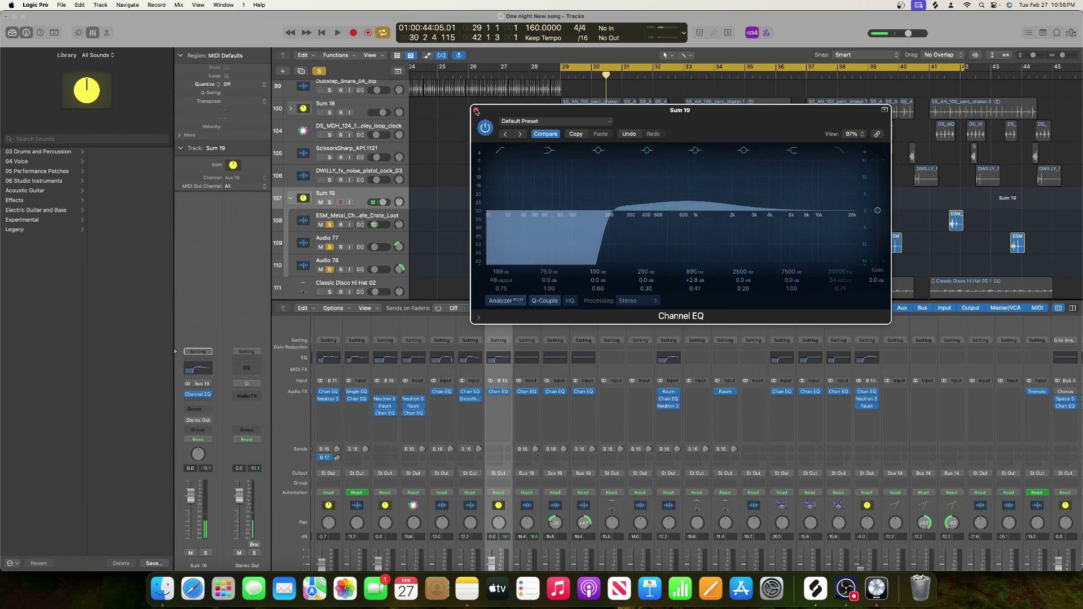
click(476, 111)
- Try Smooth Operator on the Sum 19 stack, lowering its curve with more reduction in the highs, and remove it
click(198, 402)
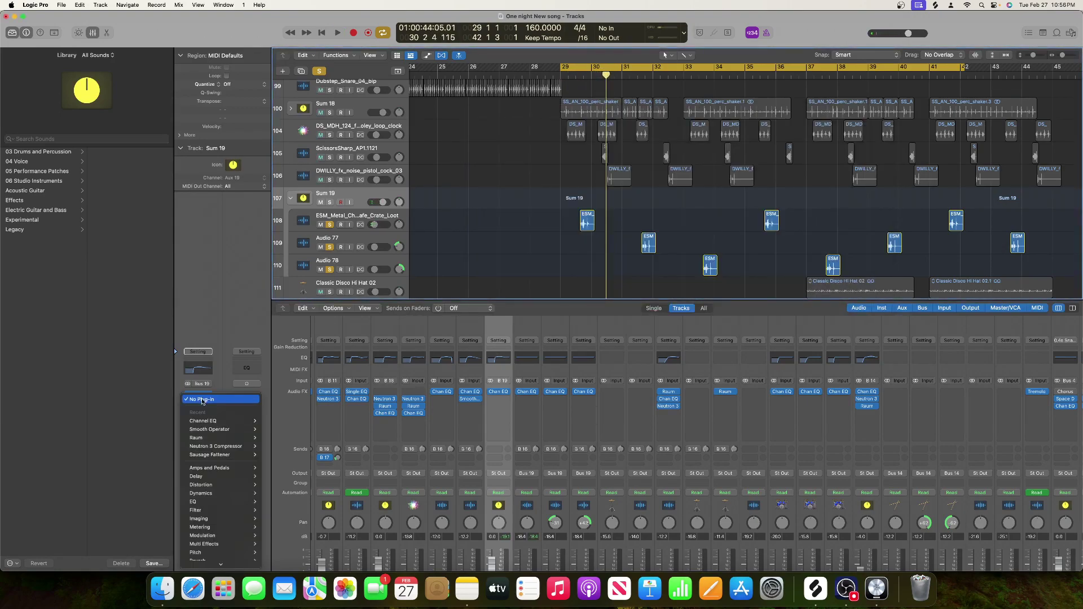
mouse_move(209, 432)
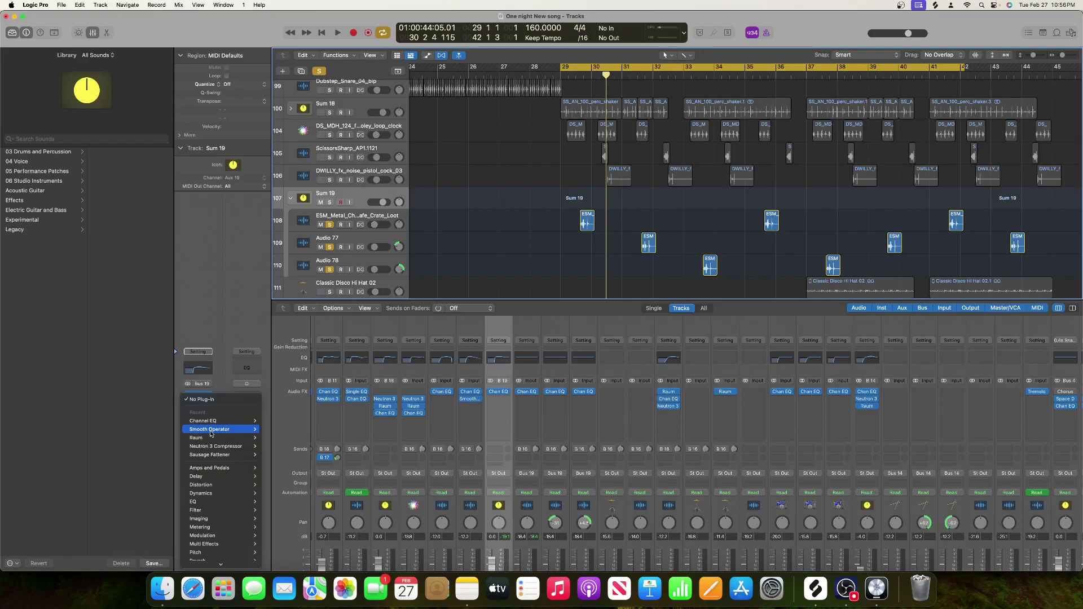
click(271, 429)
key(space)
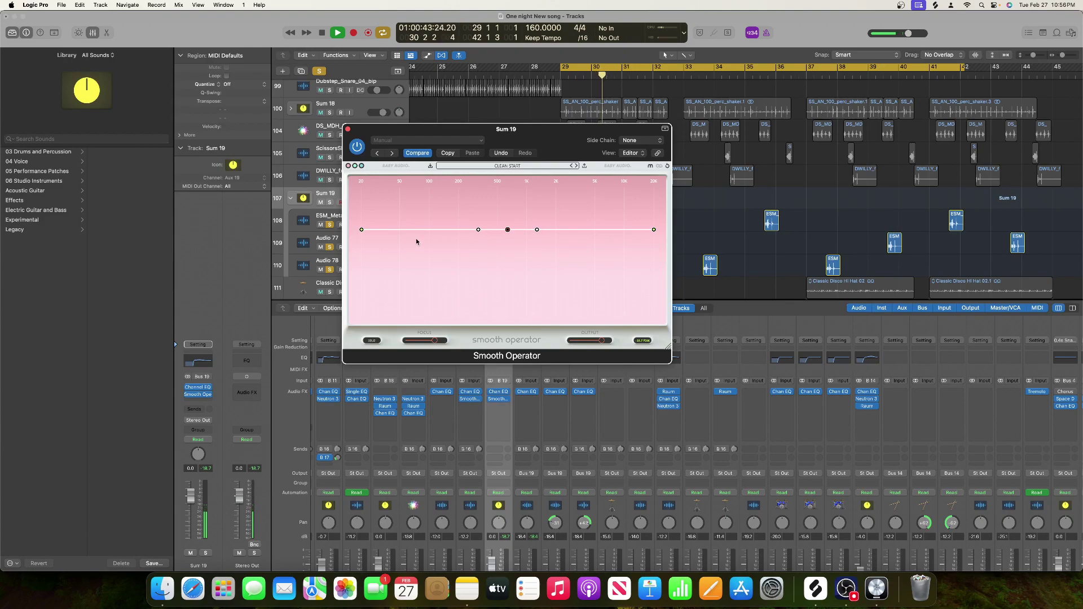
drag(508, 230, 507, 249)
drag(654, 244, 654, 254)
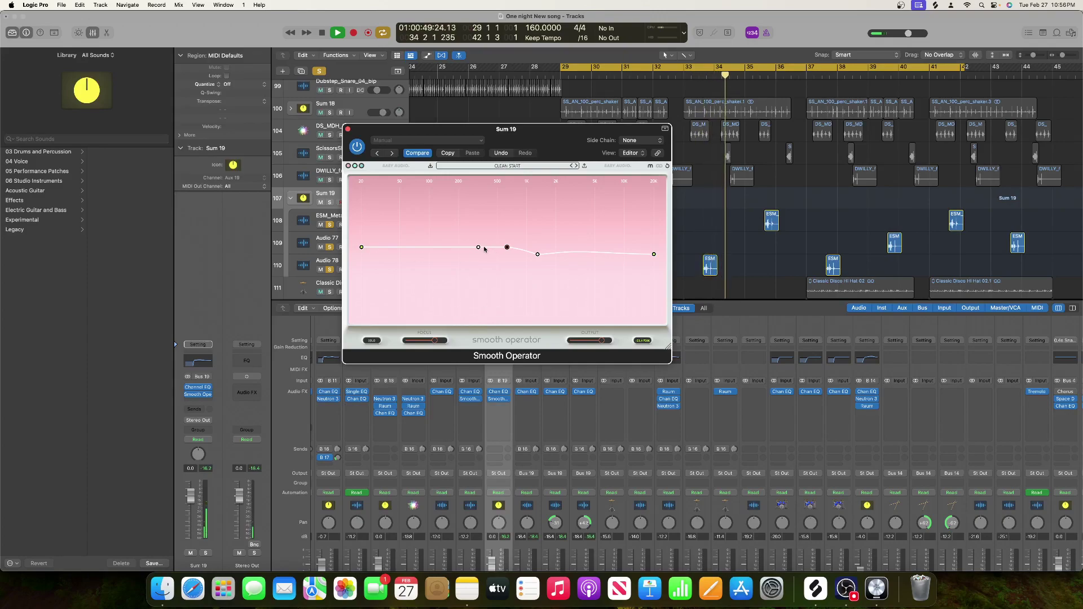
key(space)
click(348, 129)
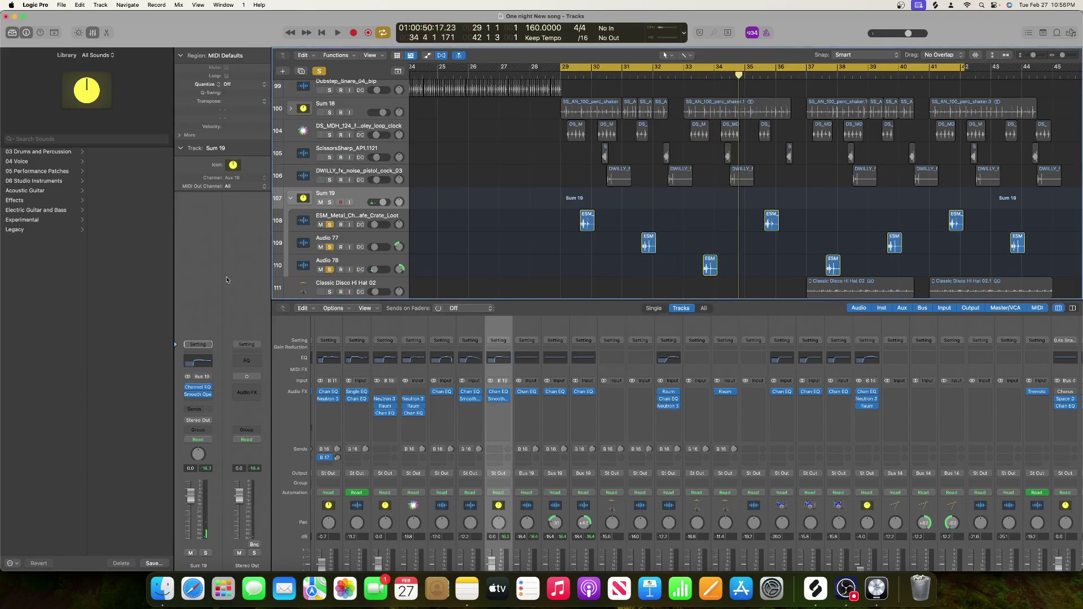
click(204, 401)
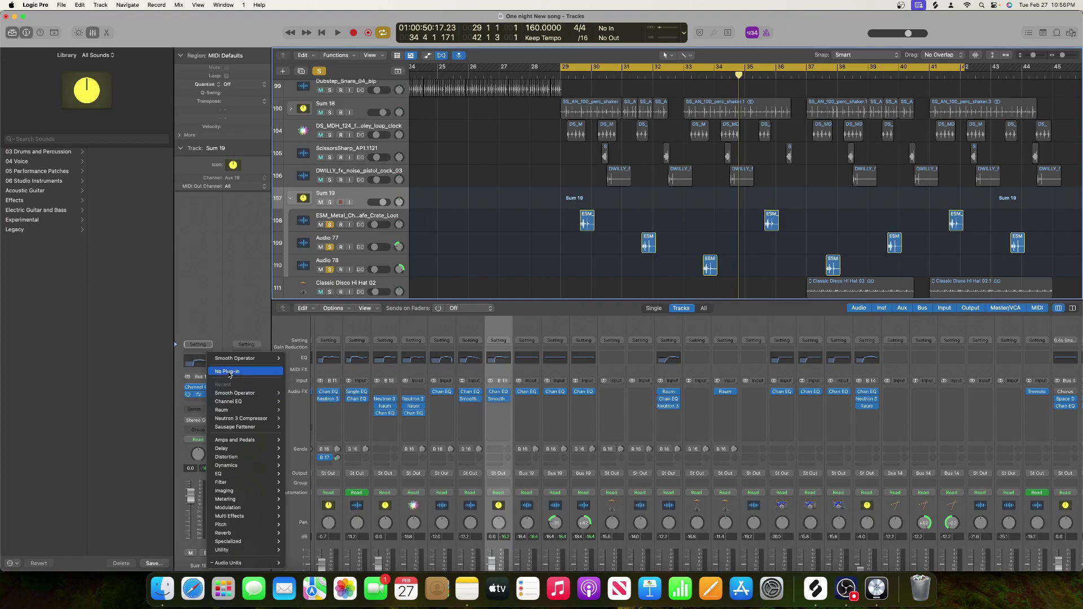
click(195, 400)
- Insert the stereo Raum reverb after the EQ on the Sum 19 stack, audition it and close the plug-in
click(195, 399)
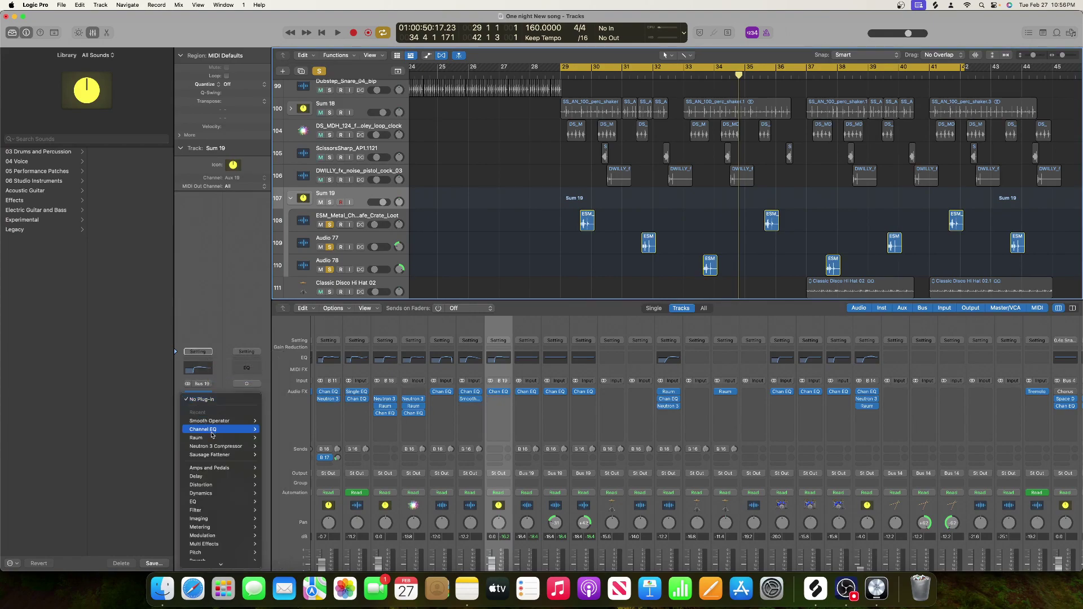
mouse_move(235, 458)
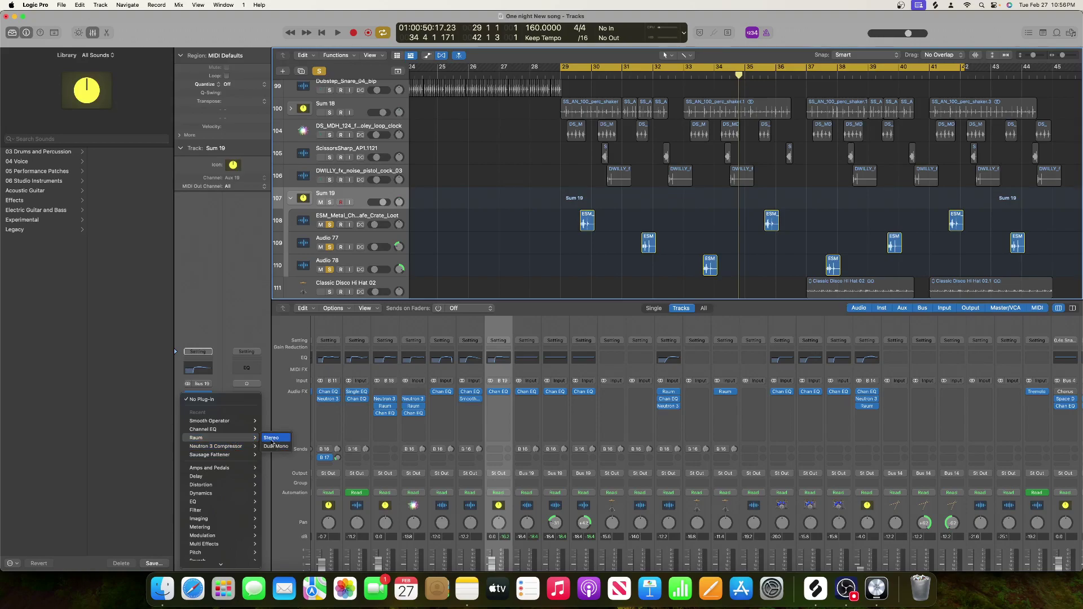
click(272, 441)
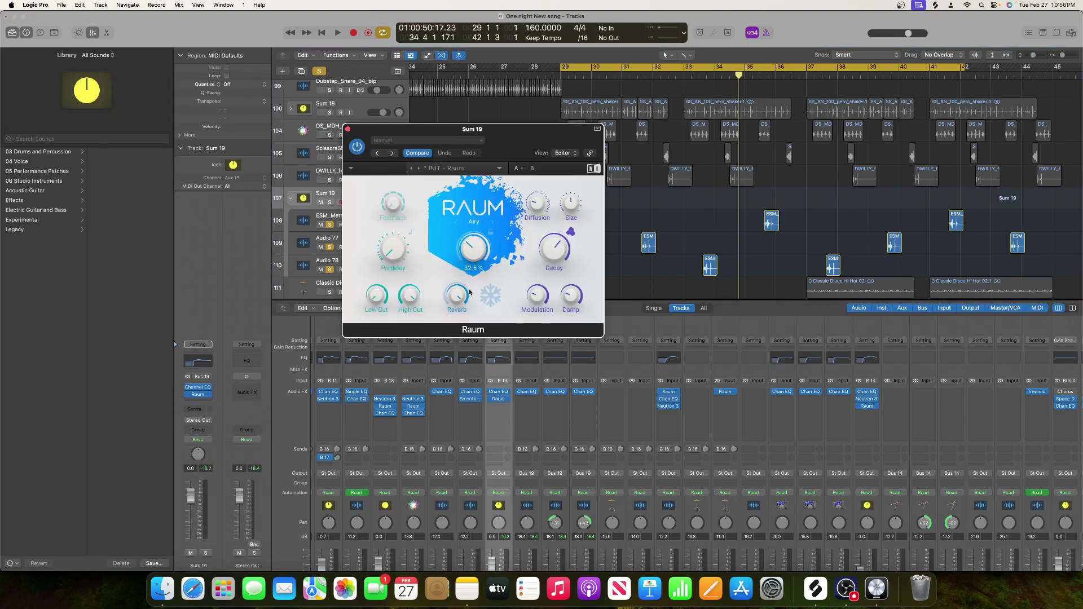
key(space)
click(347, 130)
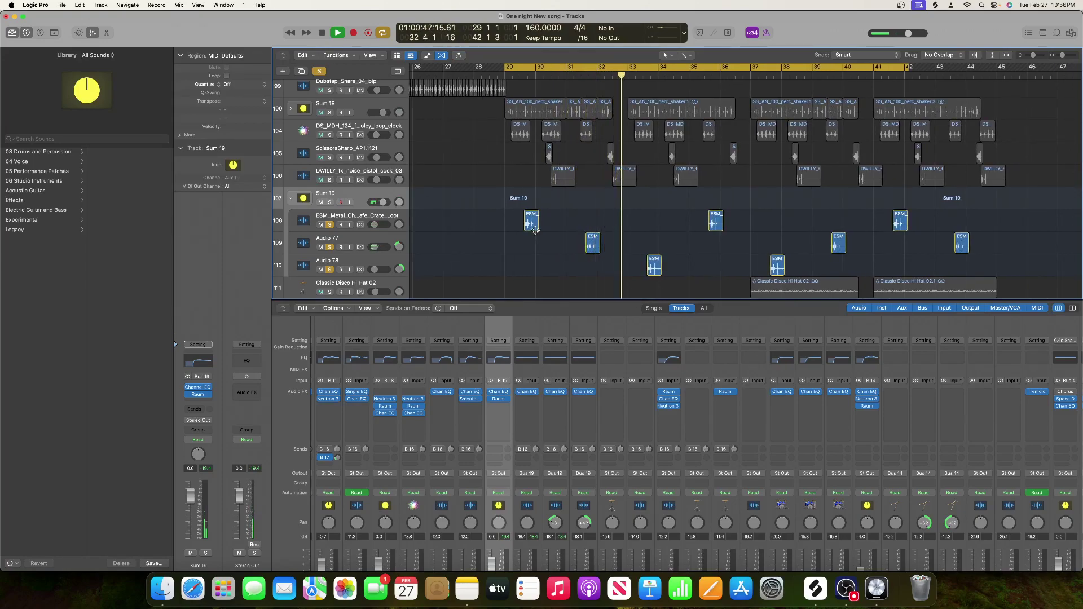
key(space)
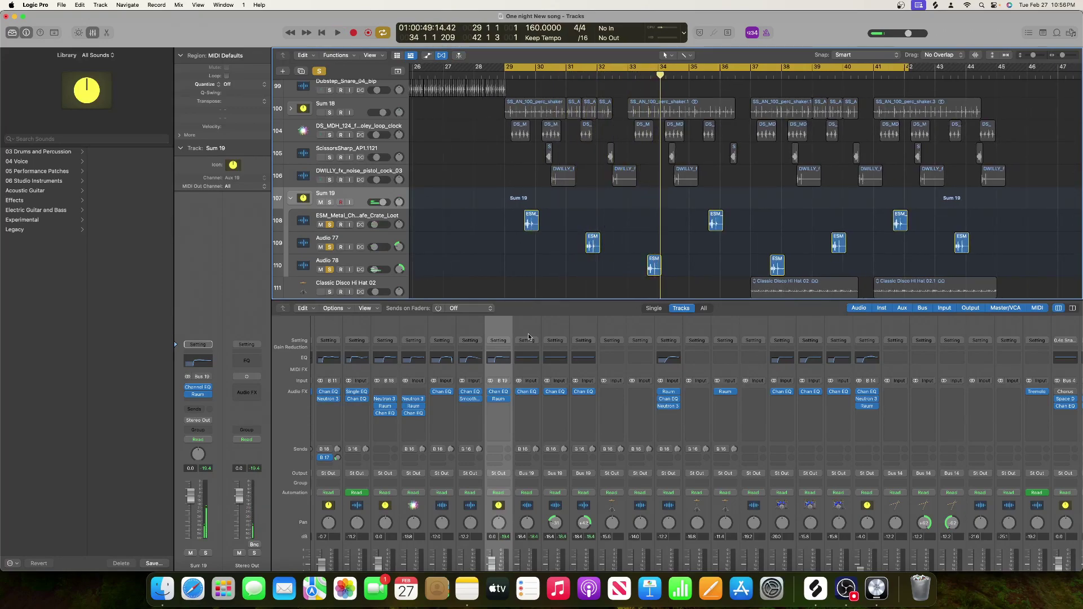
- Select the eight metal chest regions in the Sum 19 stack, assign the Fade Tool as the secondary tool and fade the regions' edges
scroll(523, 177, right, 2)
drag(485, 198, 1017, 268)
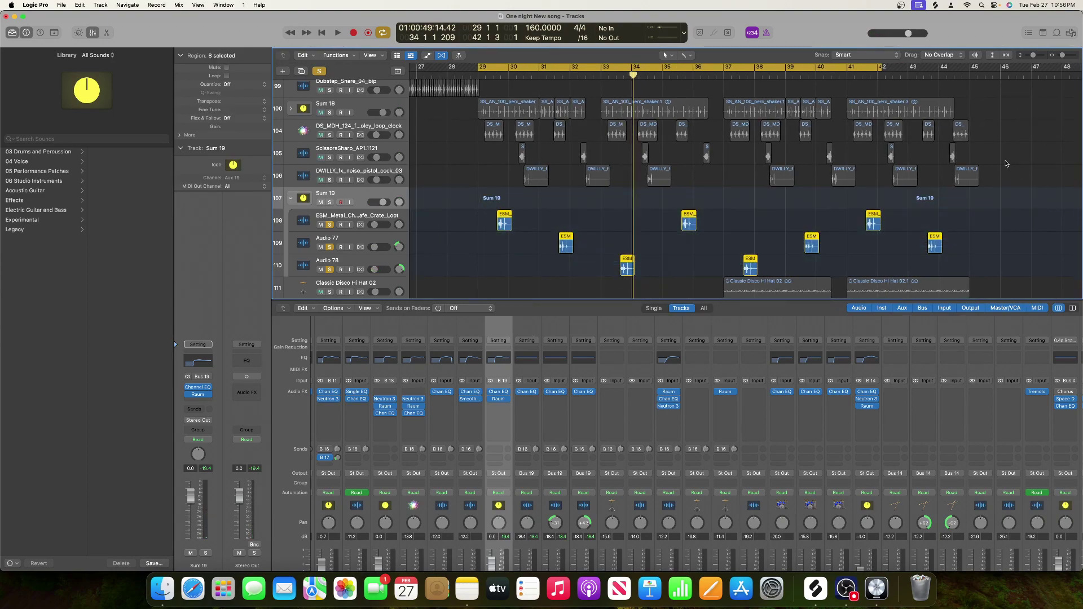
drag(1065, 56, 1067, 56)
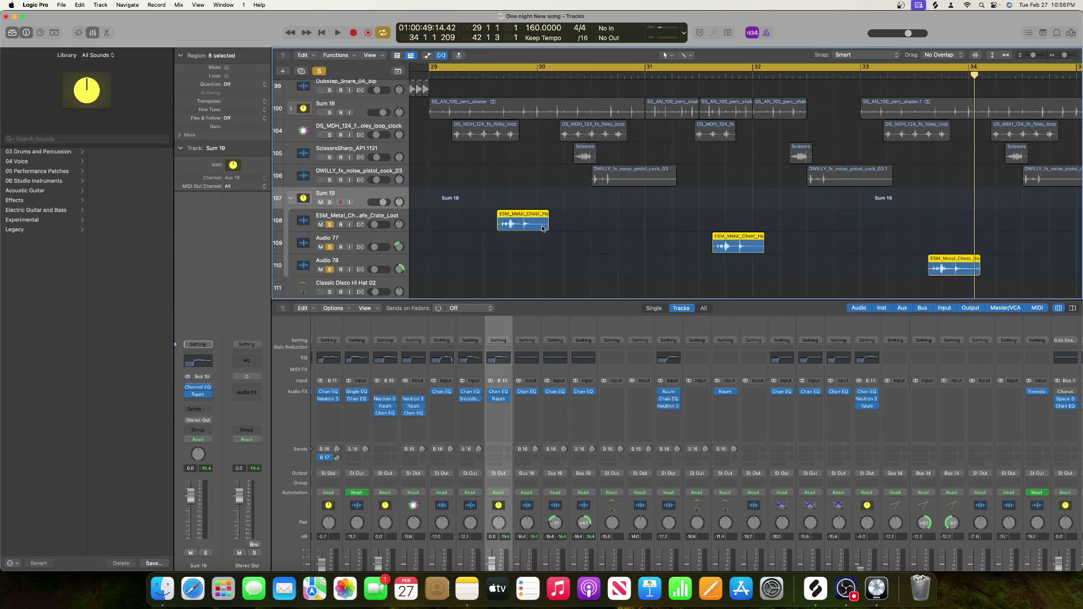
click(689, 55)
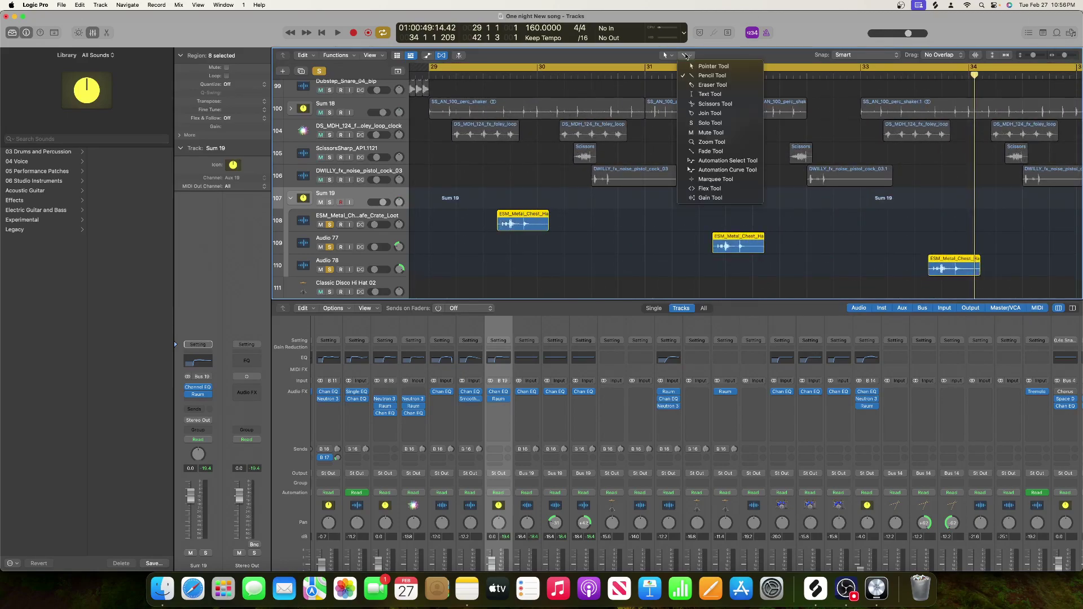
click(711, 150)
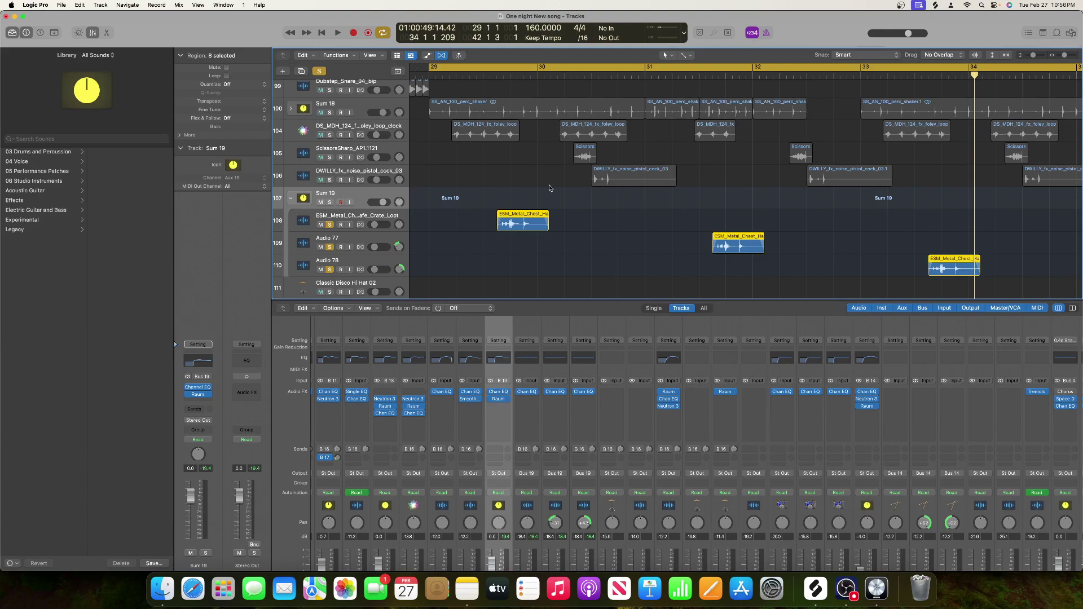
scroll(530, 181, right, 2)
drag(1065, 55, 1060, 62)
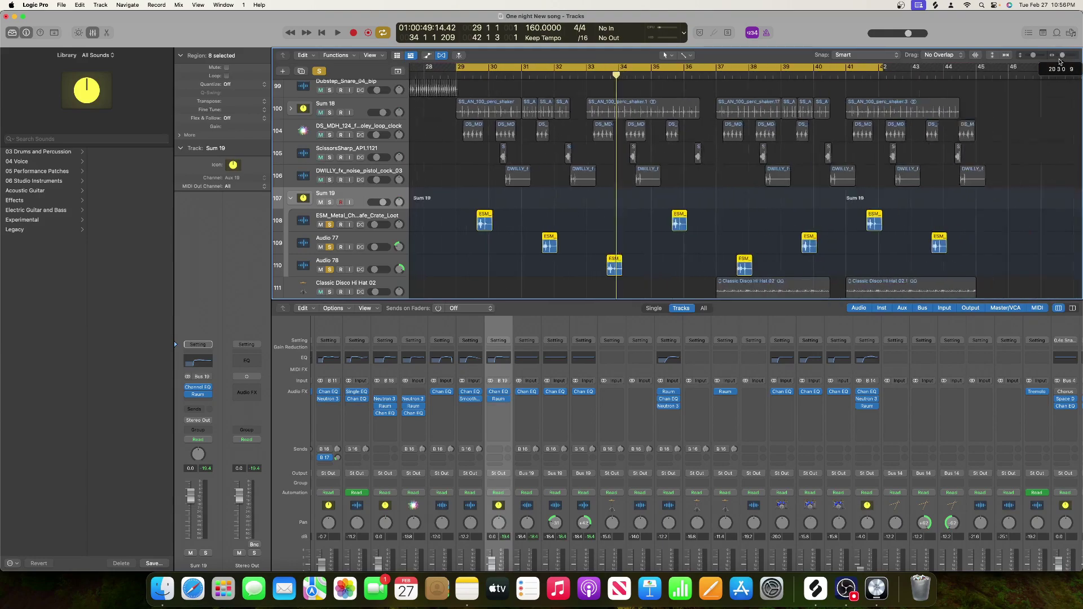
- Select the foley clock, scissors and pistol cock regions on tracks 104 to 106 and fade their edges
drag(450, 137, 1044, 179)
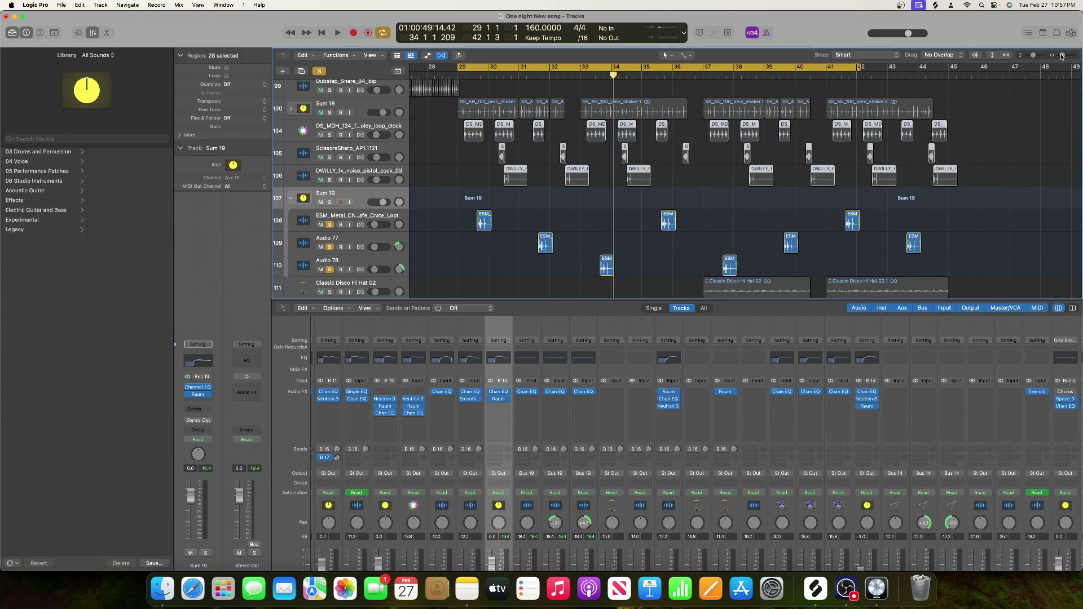
drag(1063, 55, 1066, 55)
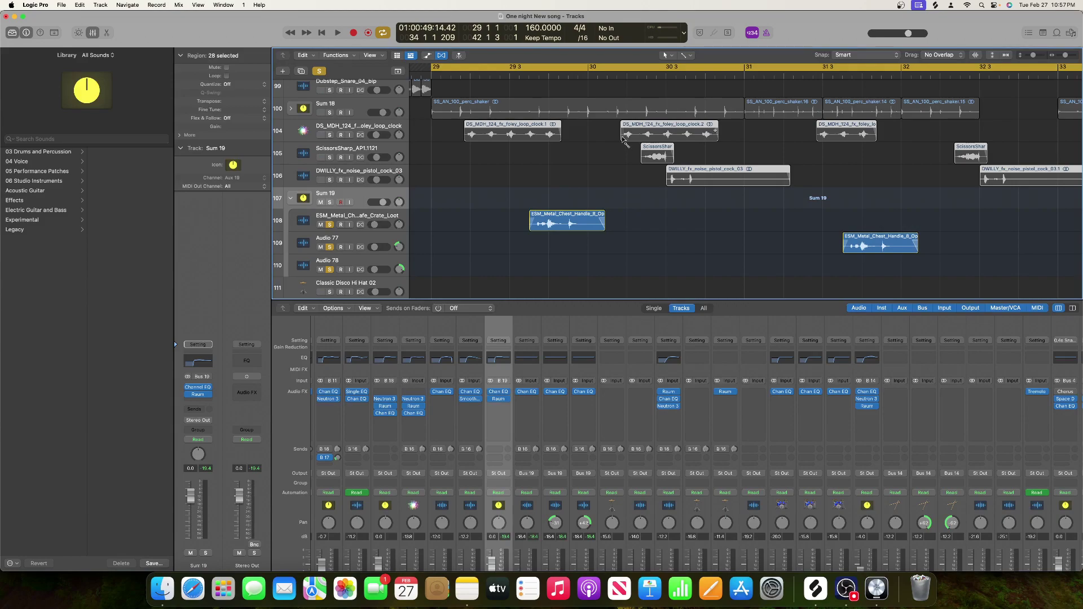
scroll(610, 167, up, 2)
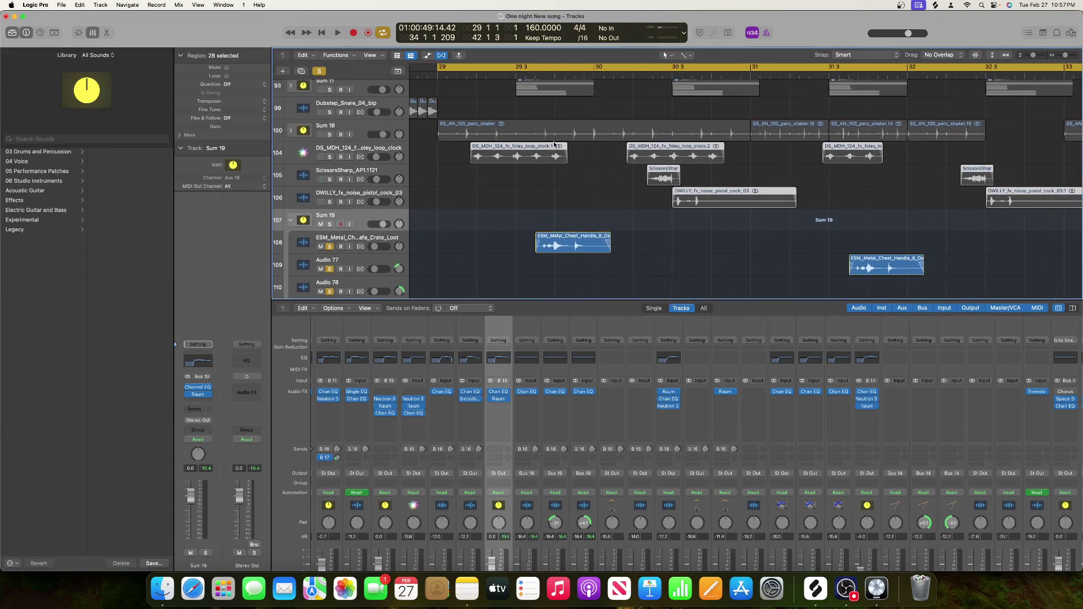
- Fade the edges of the SS_AN_100_perc_shaker.15 region on the Sum 18 track
scroll(555, 144, right, 5)
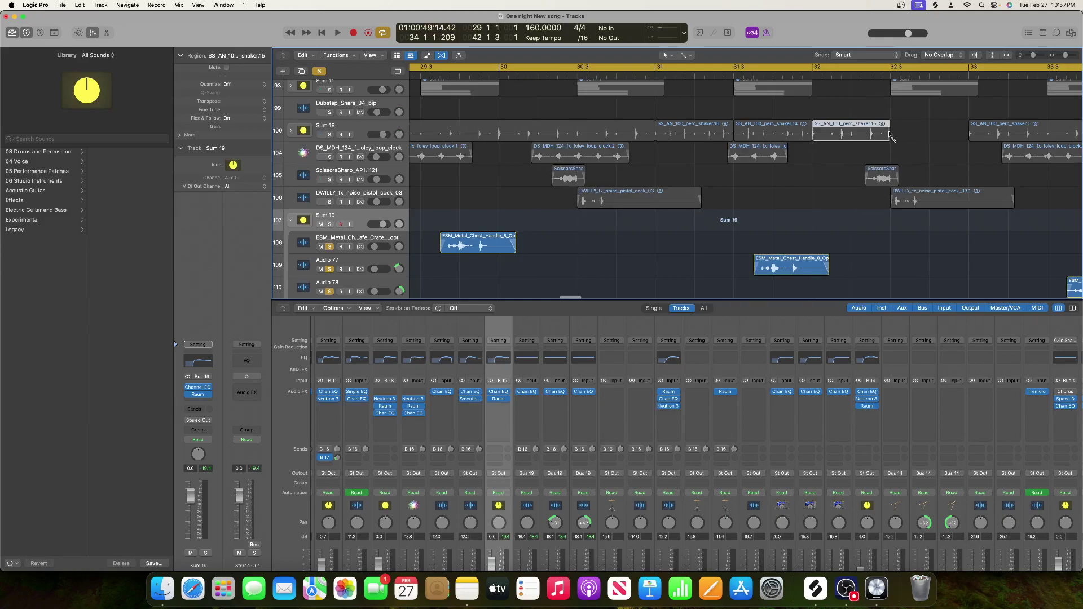
click(813, 139)
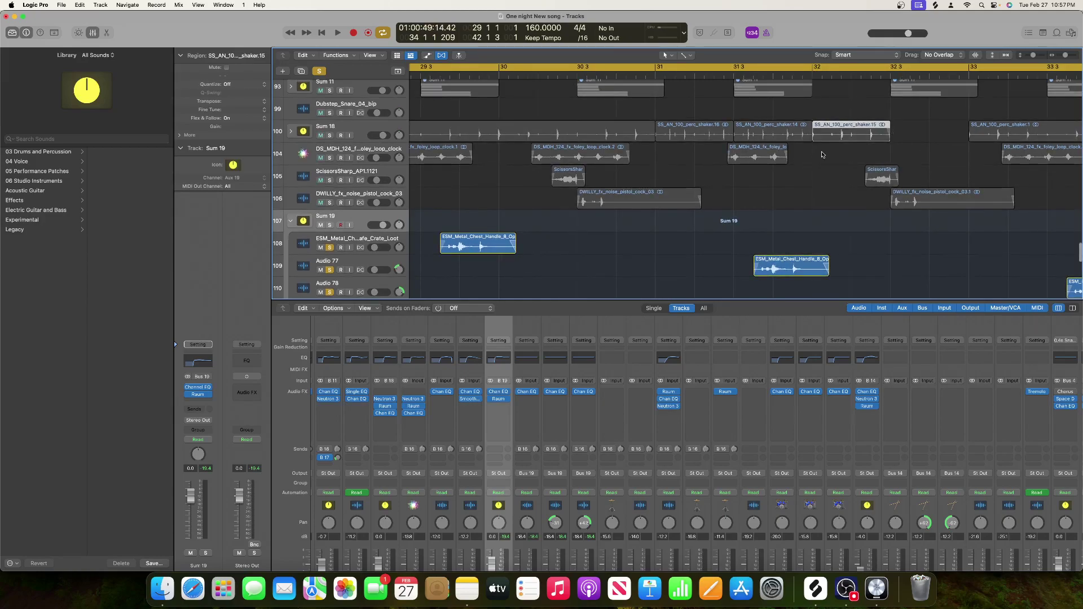
scroll(822, 155, right, 6)
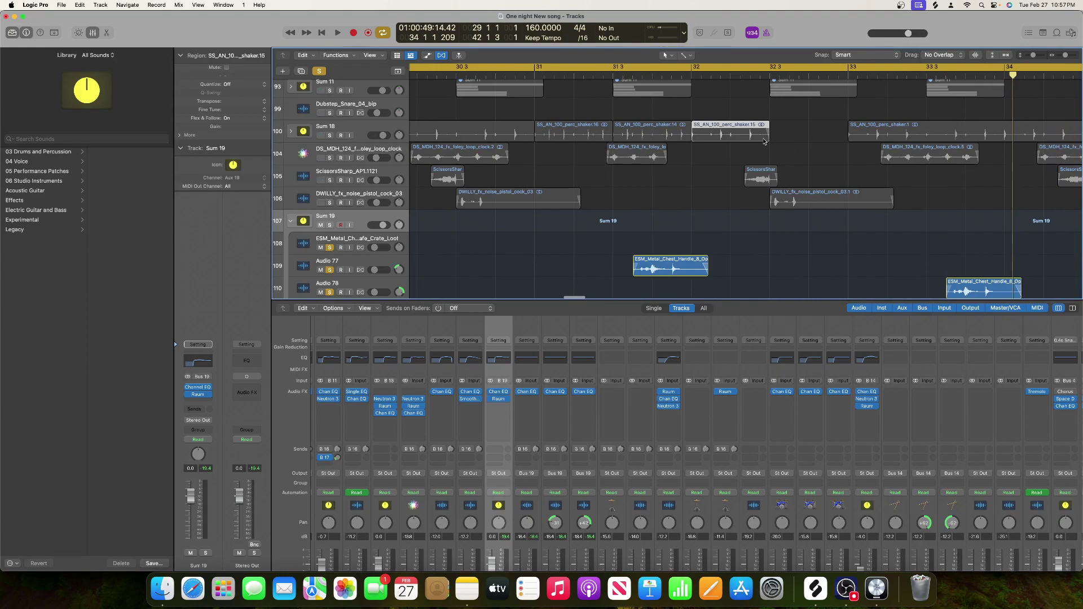
scroll(660, 165, left, 4)
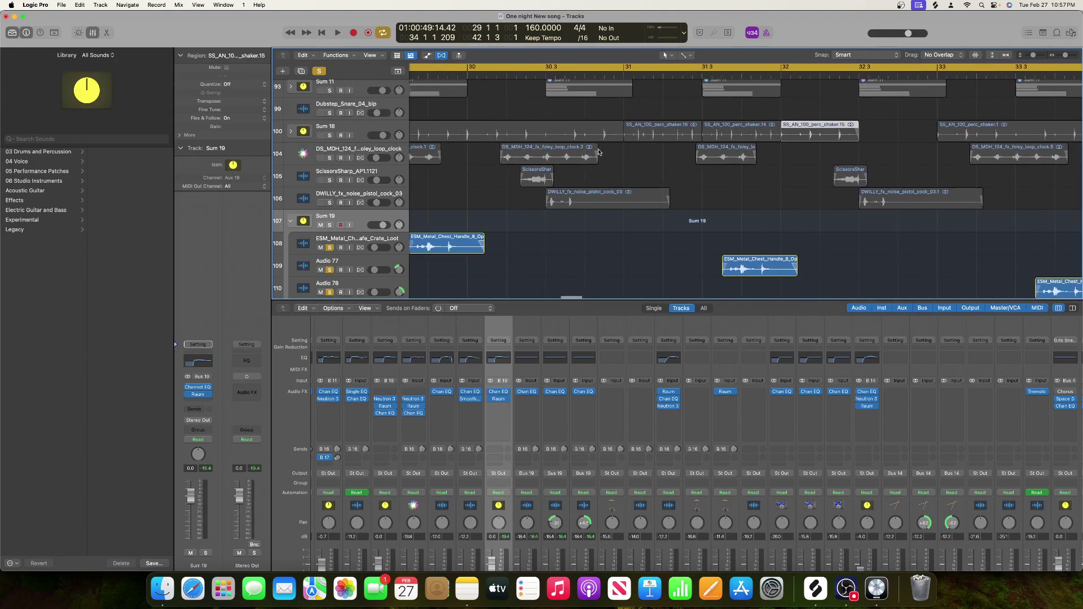
scroll(599, 148, left, 4)
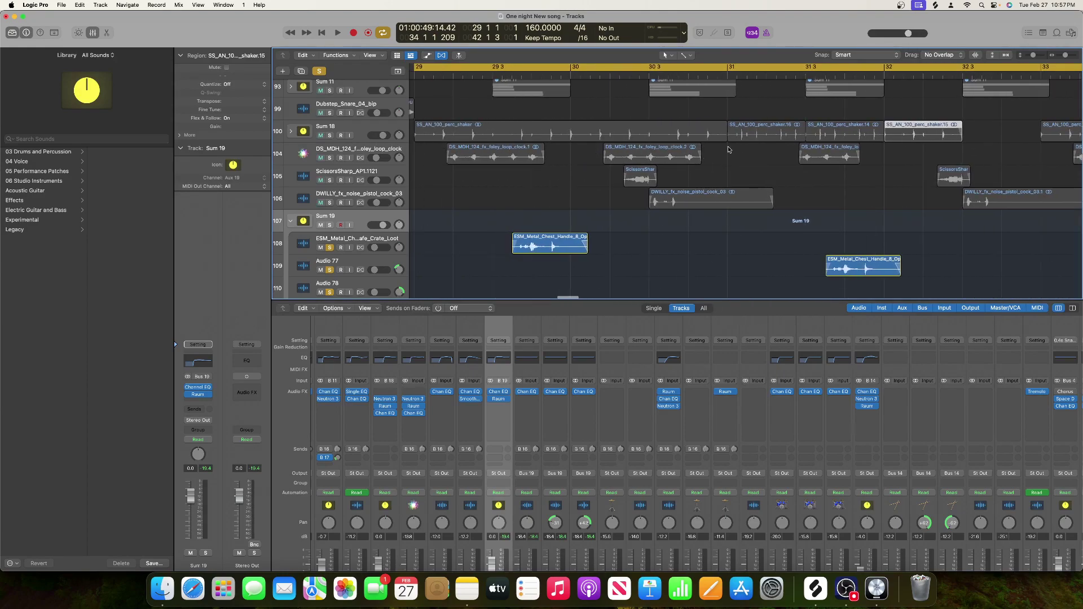
scroll(728, 150, right, 20)
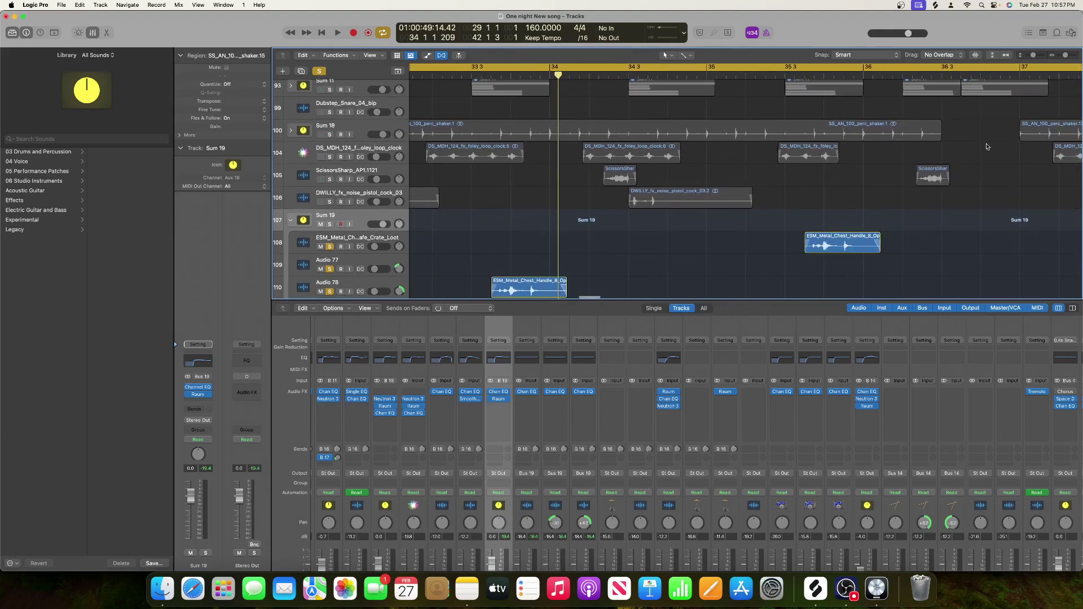
- Fade the ends of the SS_AN_100_perc_shaker.1, shaker.20 and shaker.3 regions on the Sum 18 track
click(938, 135)
scroll(943, 135, right, 20)
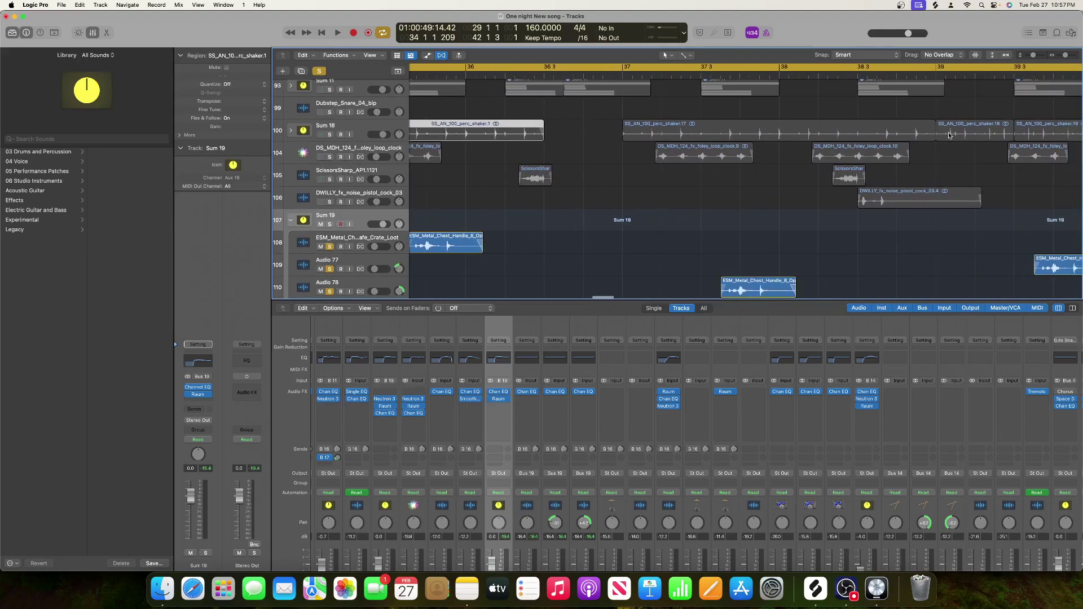
click(859, 134)
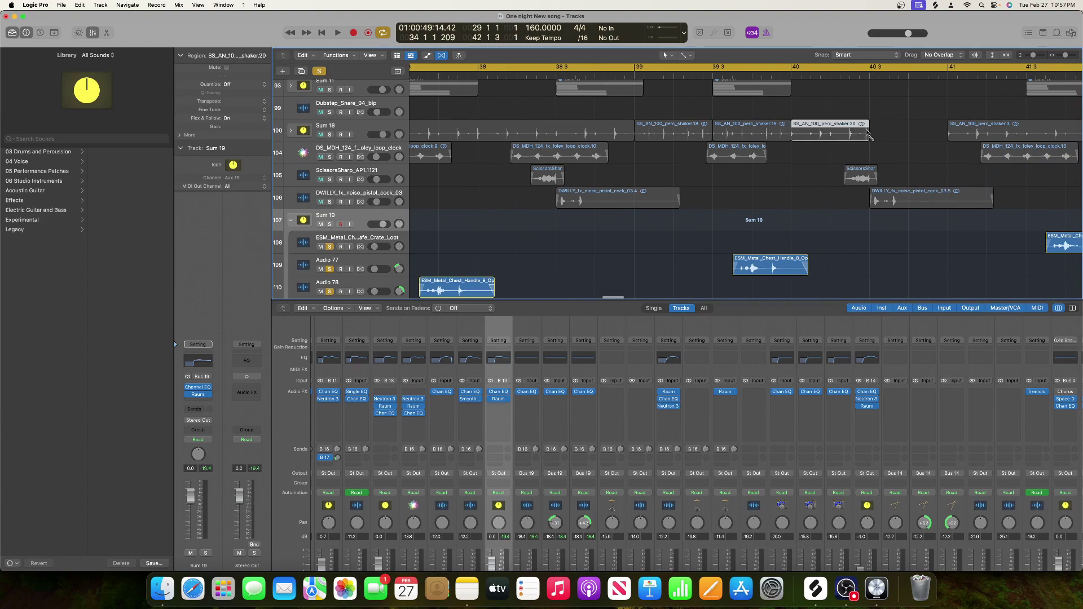
scroll(890, 136, right, 20)
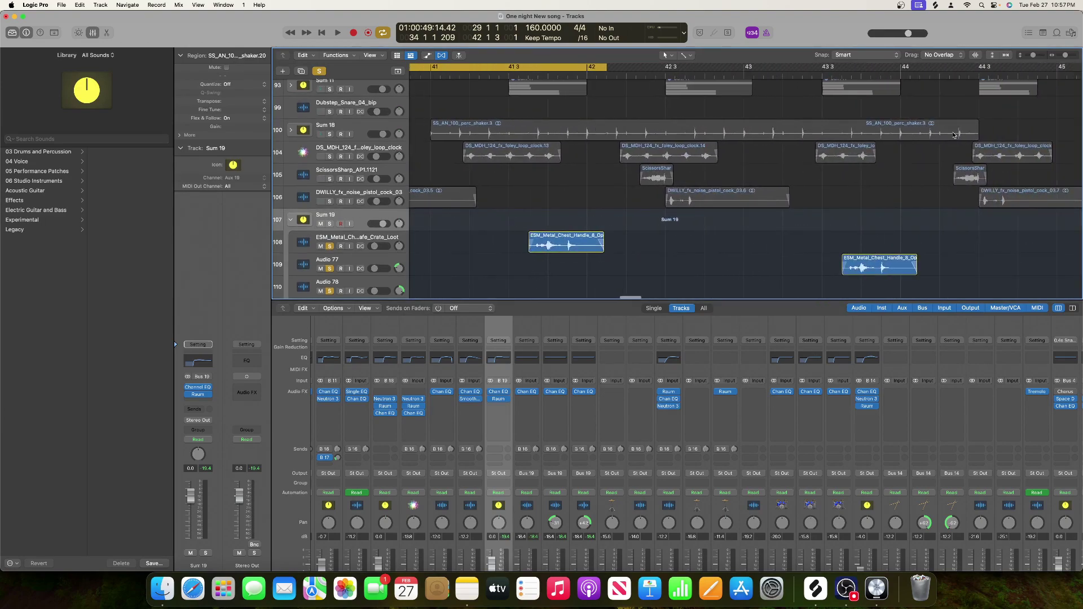
click(973, 130)
scroll(931, 162, right, 3)
scroll(931, 162, up, 2)
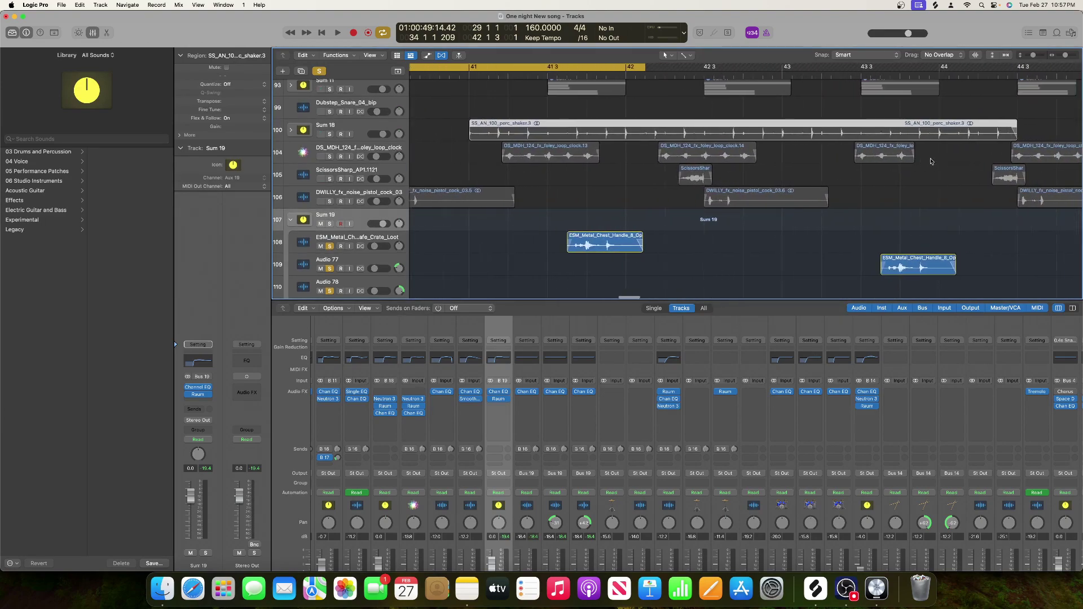
- Fade the edges of the looped adlib region bip.4, starting at bar 41 on track 88
scroll(931, 162, up, 5)
scroll(931, 162, left, 10)
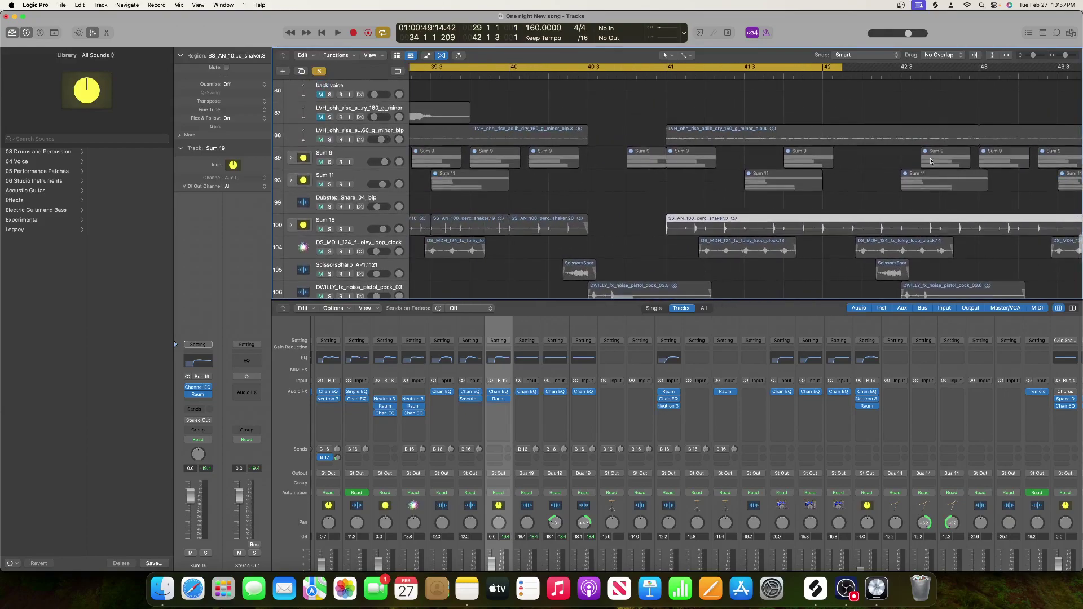
scroll(931, 162, up, 1)
scroll(931, 162, left, 3)
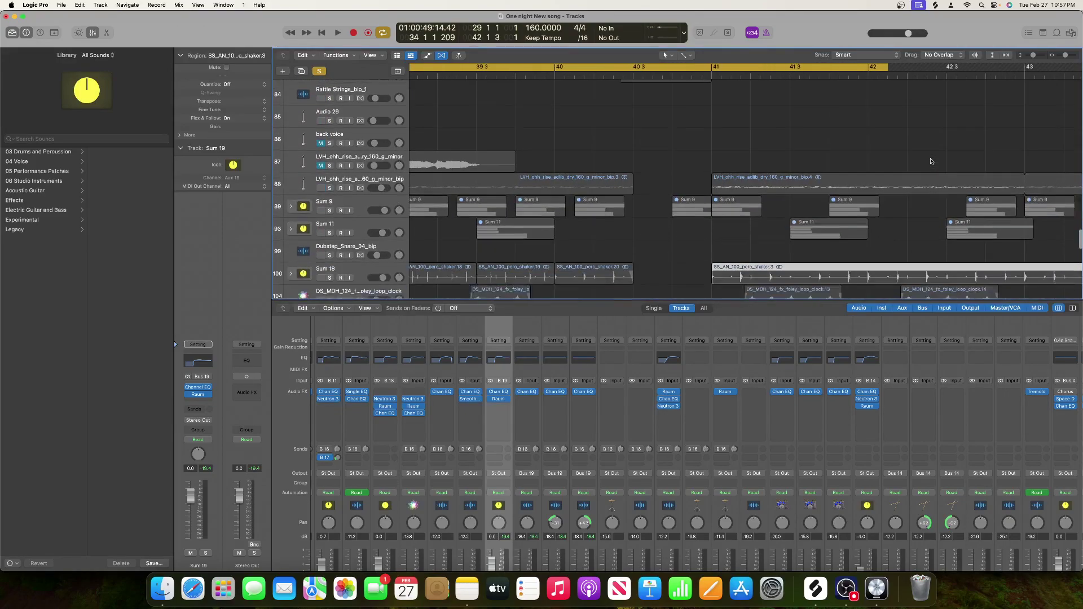
click(715, 195)
scroll(799, 197, right, 10)
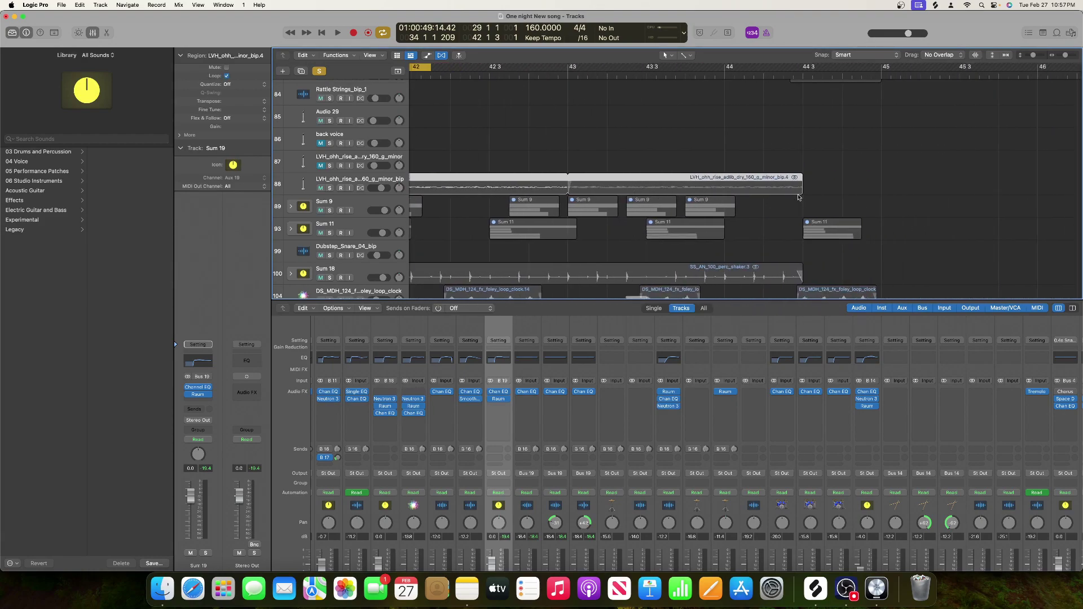
scroll(584, 204, left, 6)
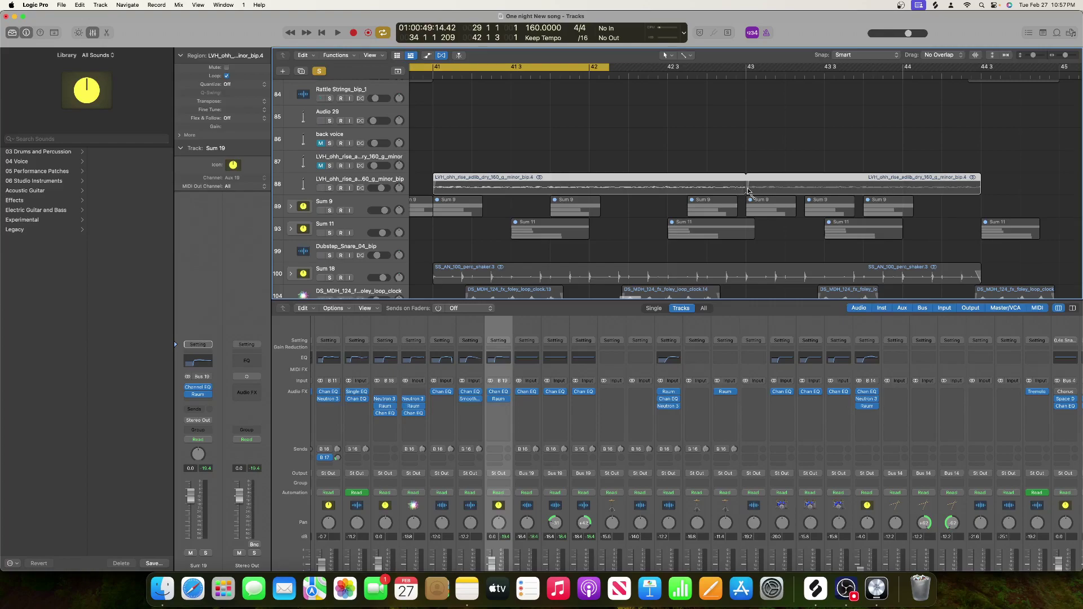
scroll(728, 198, left, 15)
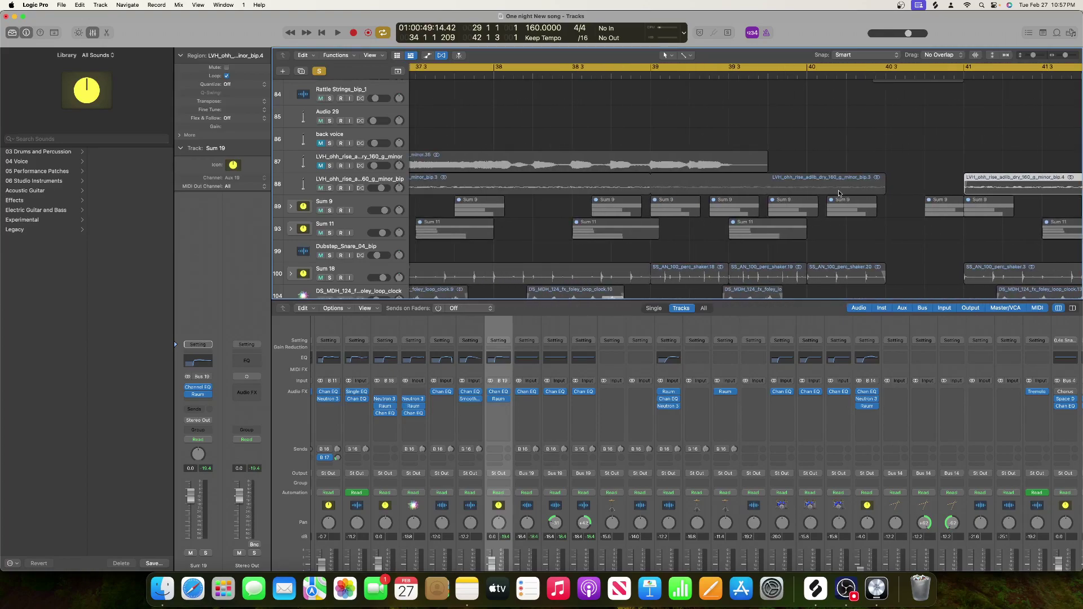
- Fade the edges of the looped adlib region bip.3, starting at bar 37 on track 88
click(879, 192)
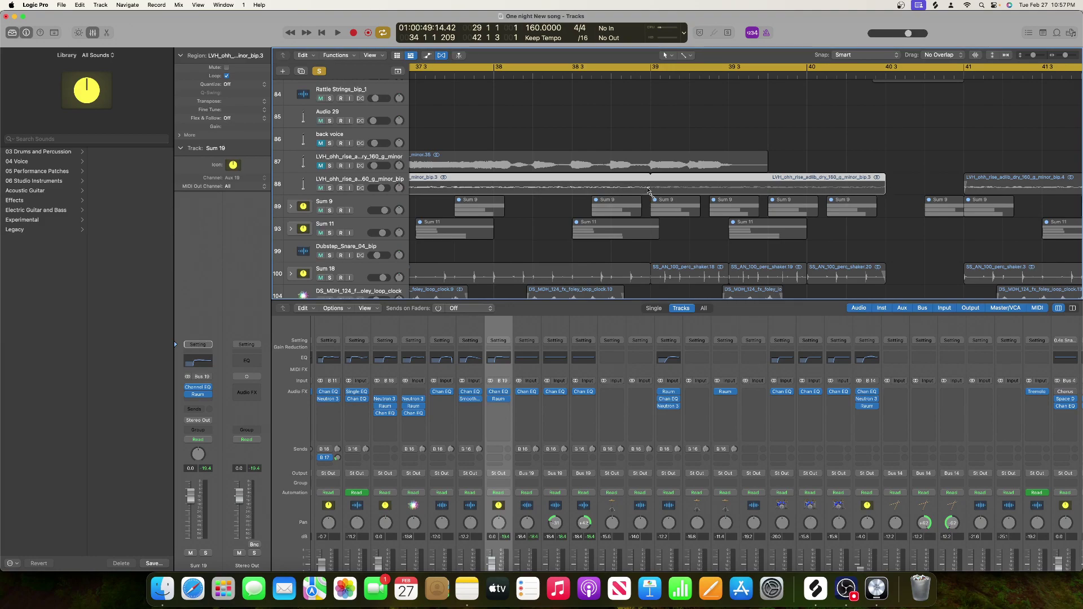
scroll(653, 193, up, 1)
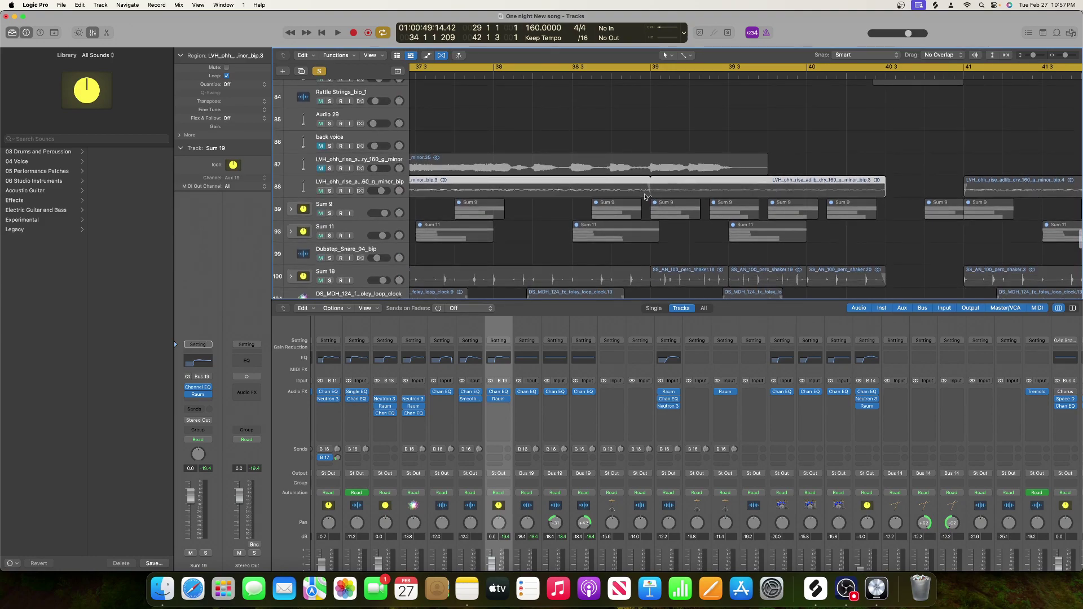
scroll(647, 196, left, 5)
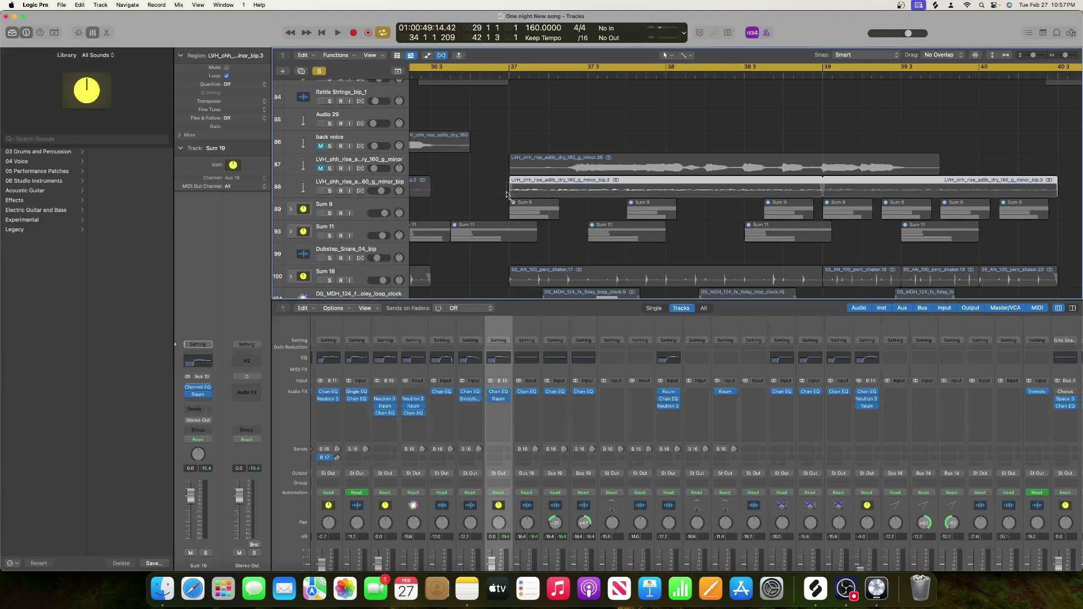
- Fade the edges of the looped adlib region bip.2, starting at bar 33 on track 88
scroll(567, 190, left, 12)
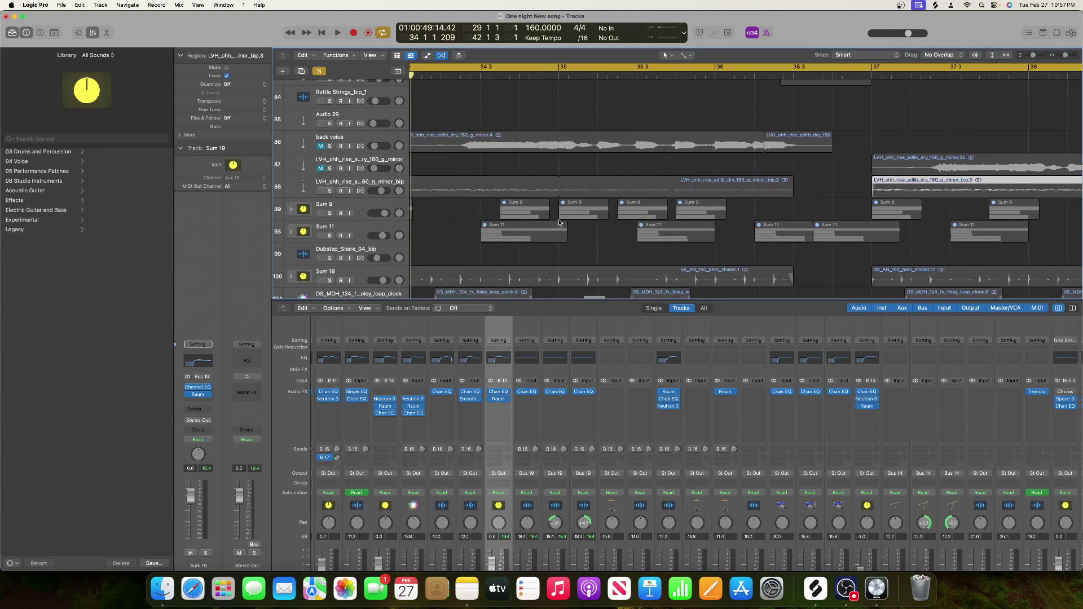
scroll(559, 223, left, 6)
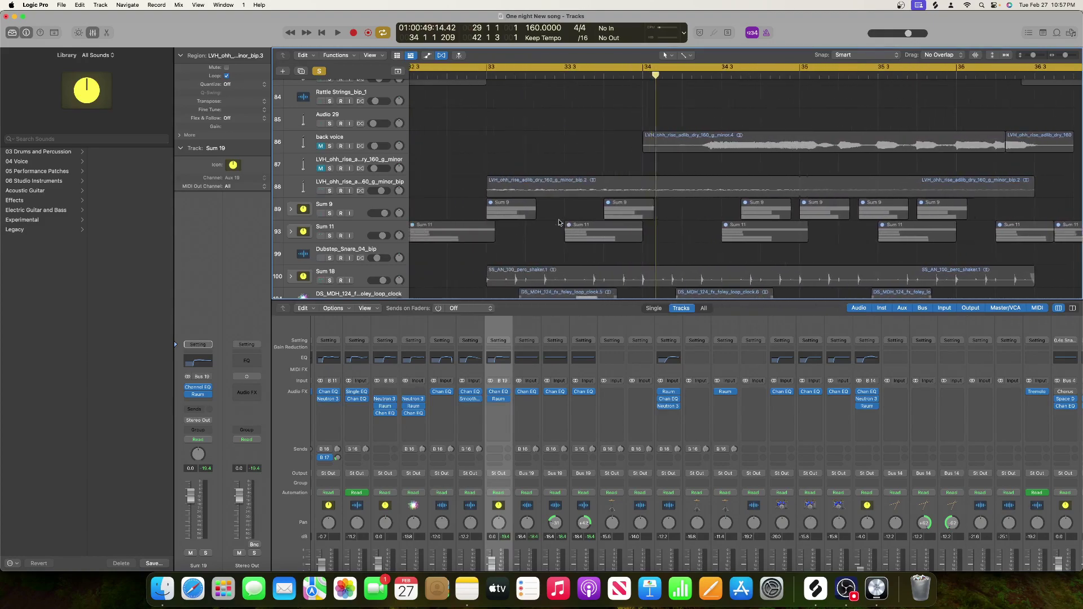
click(519, 194)
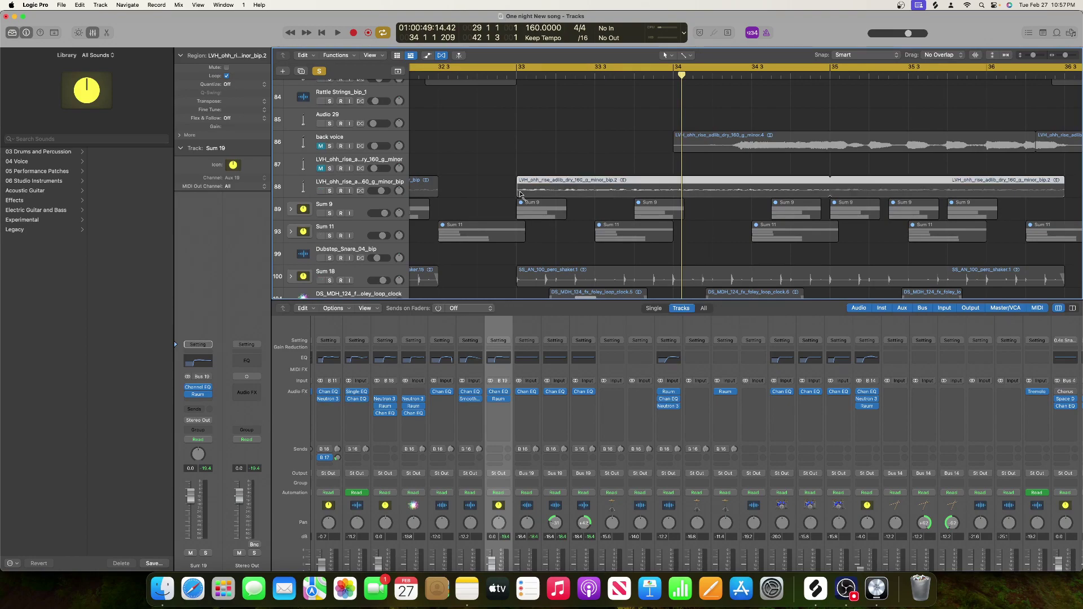
drag(521, 194, 513, 196)
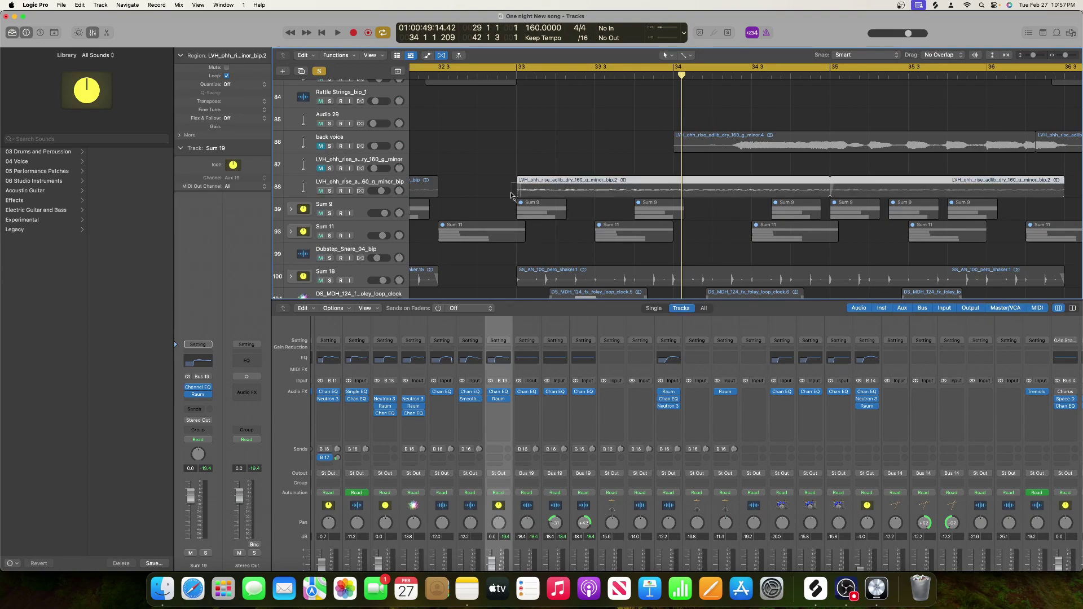
- Fade in the start of the back voice region at bar 34 and fade out the end of the adjoining region
click(684, 149)
scroll(684, 150, right, 7)
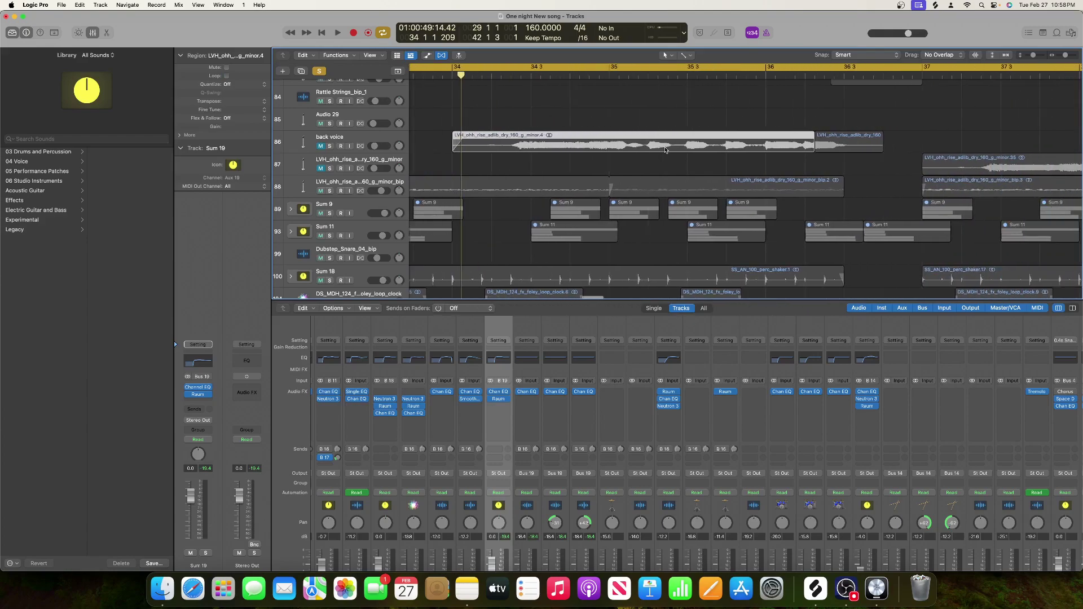
drag(847, 148, 804, 148)
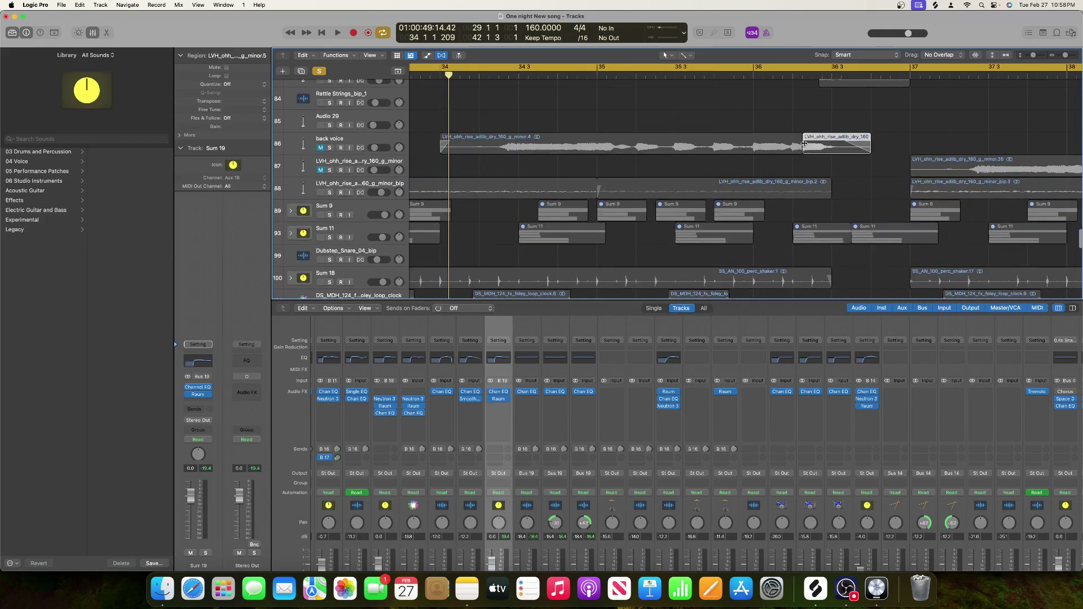
- Join the two adjacent adlib regions on the back voice track into a single region
shift+click(795, 150)
scroll(809, 146, up, 1)
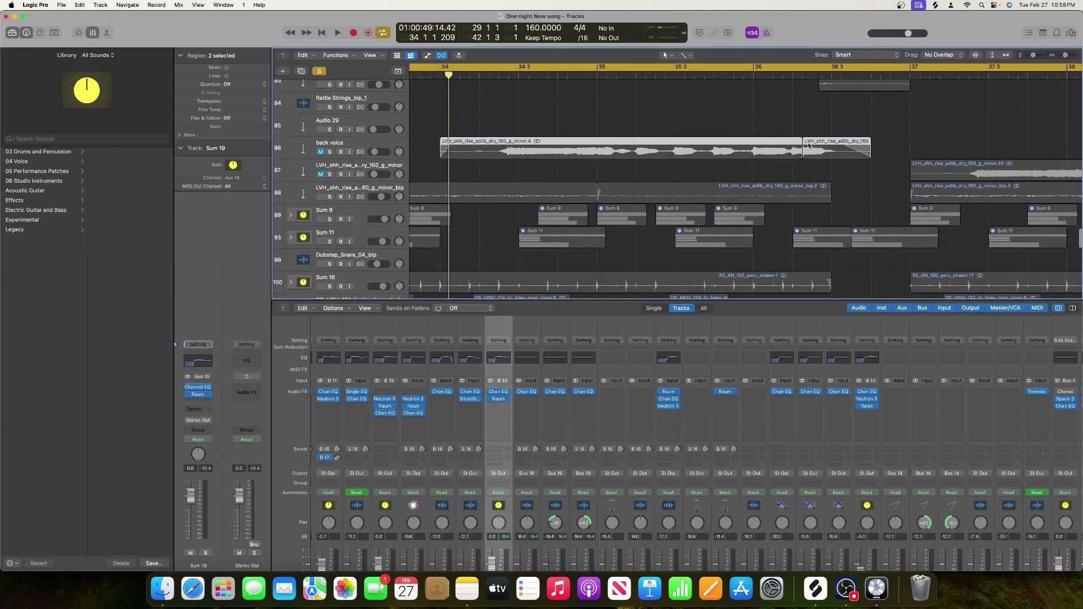
key(super+j)
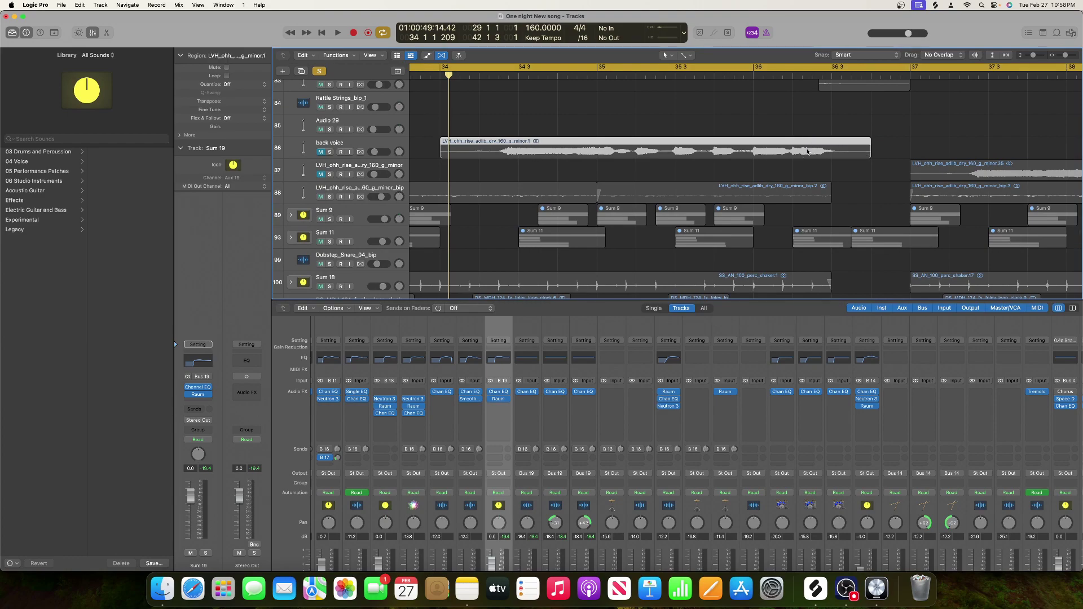
scroll(808, 151, up, 4)
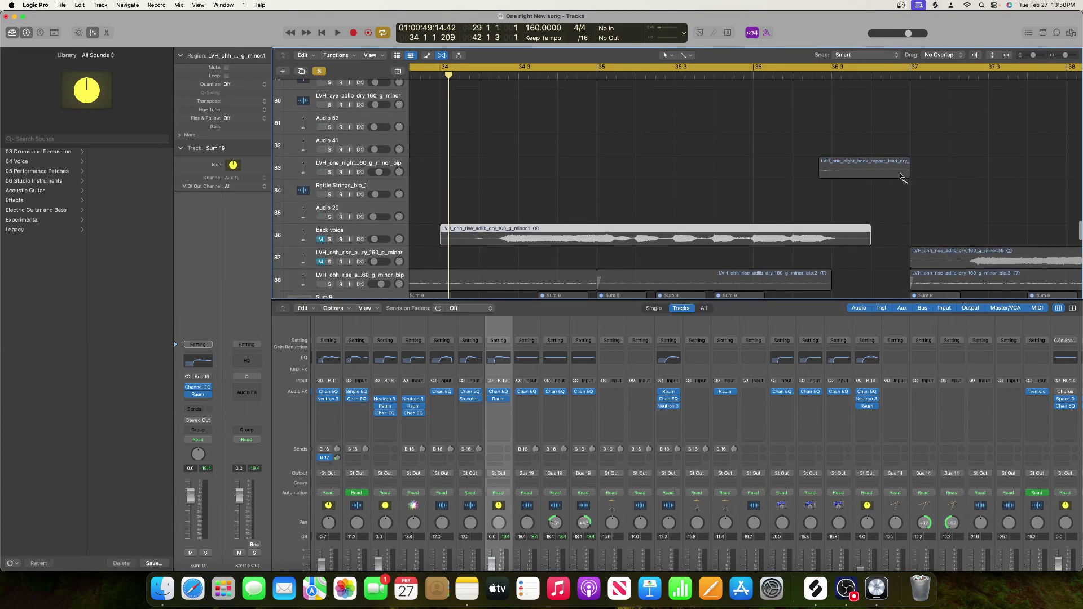
- Fade the edges of the hook repeat lead region ending at bar 37 on track 83
click(909, 176)
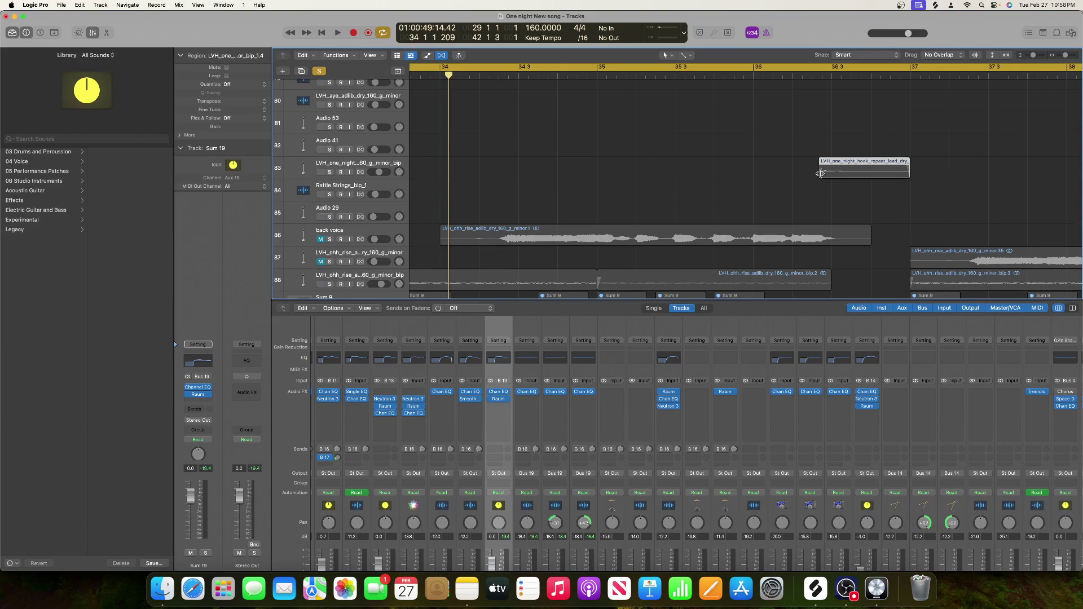
scroll(818, 179, up, 10)
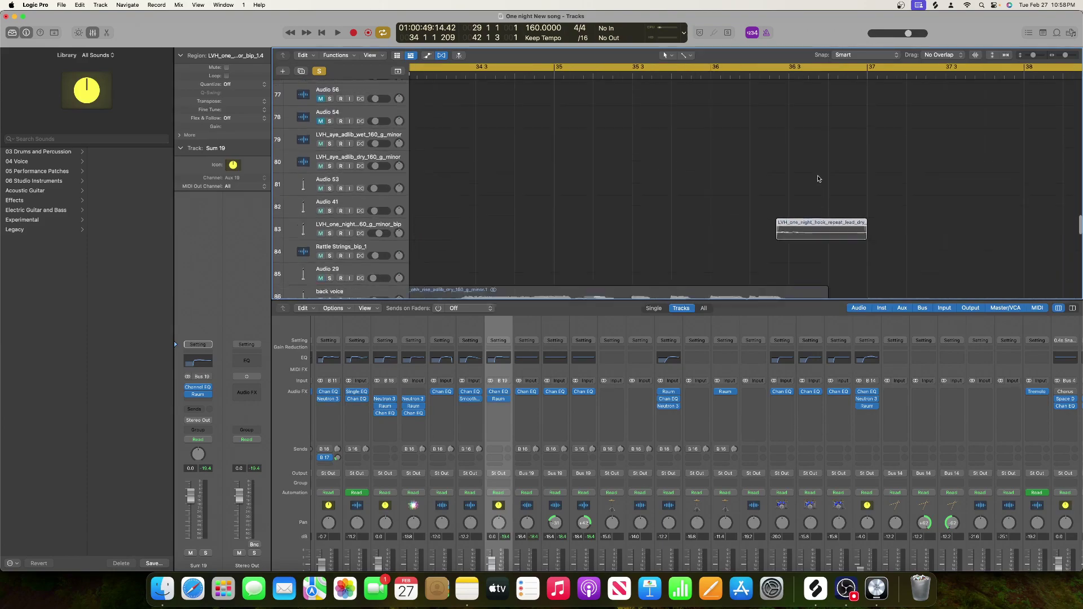
drag(1065, 55, 1041, 73)
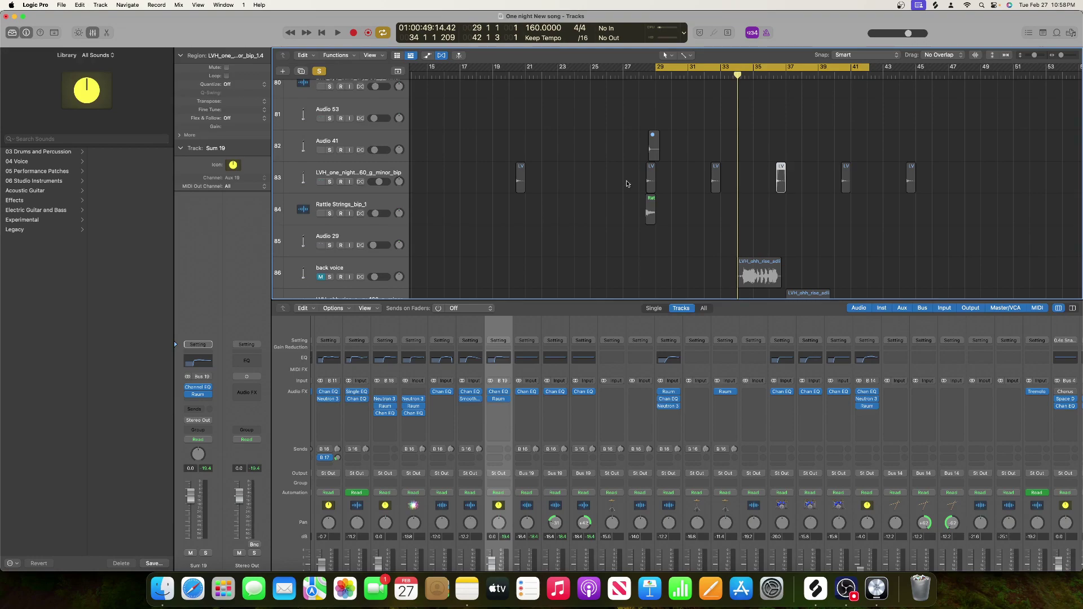
- Solo track 83 and play back its hook repeat lead regions from bar 29
click(331, 182)
key(space)
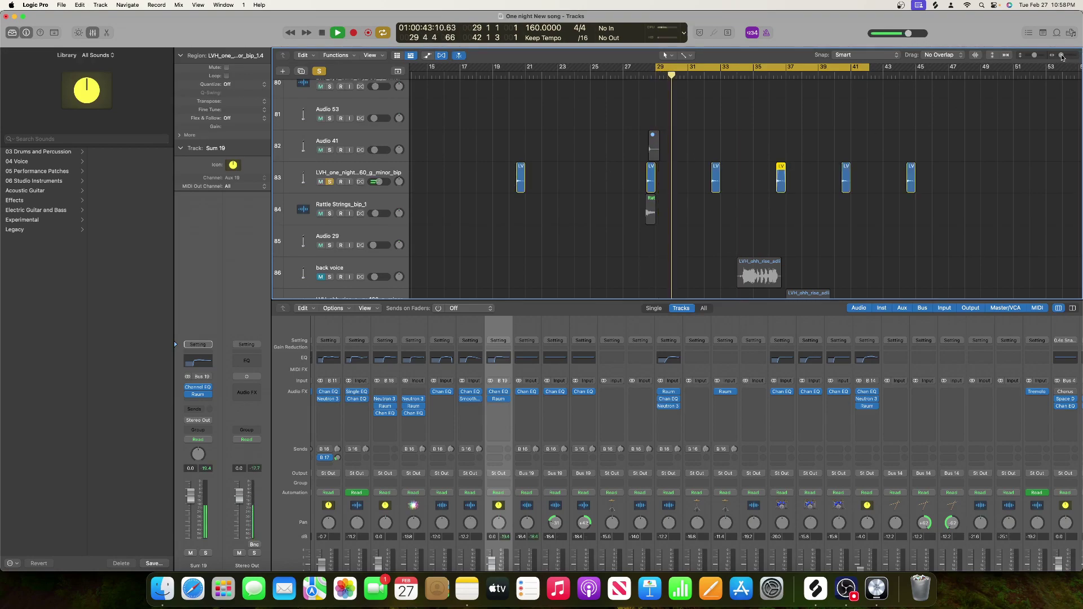
drag(1064, 57, 1065, 57)
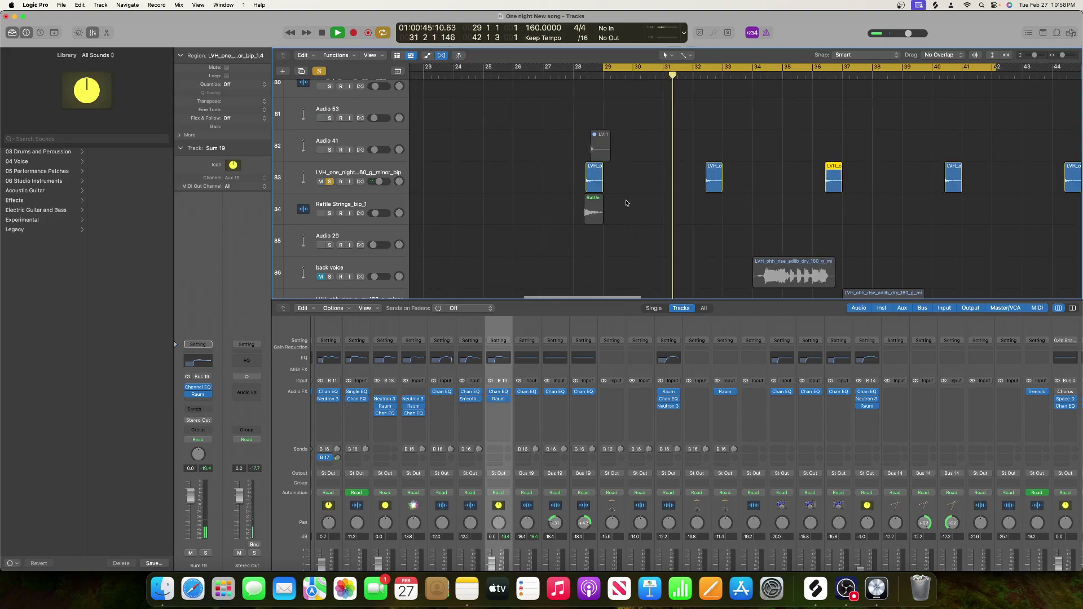
scroll(626, 203, left, 4)
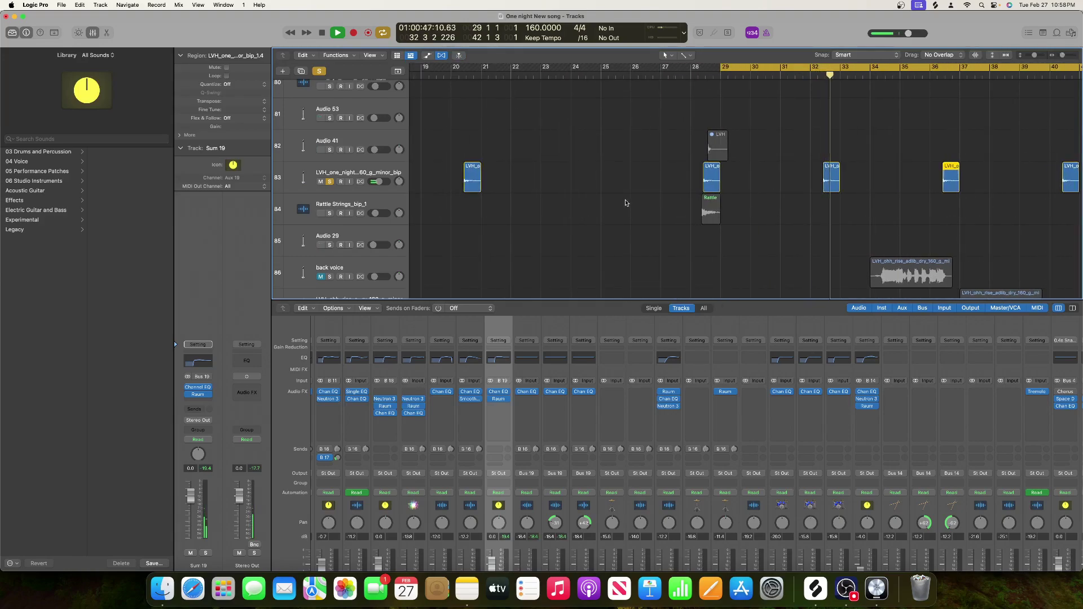
scroll(625, 200, right, 3)
key(space)
- Fade the edges of the hook repeat lead regions ending at bars 29, 33, 41 and 45 on track 83
drag(594, 179, 748, 186)
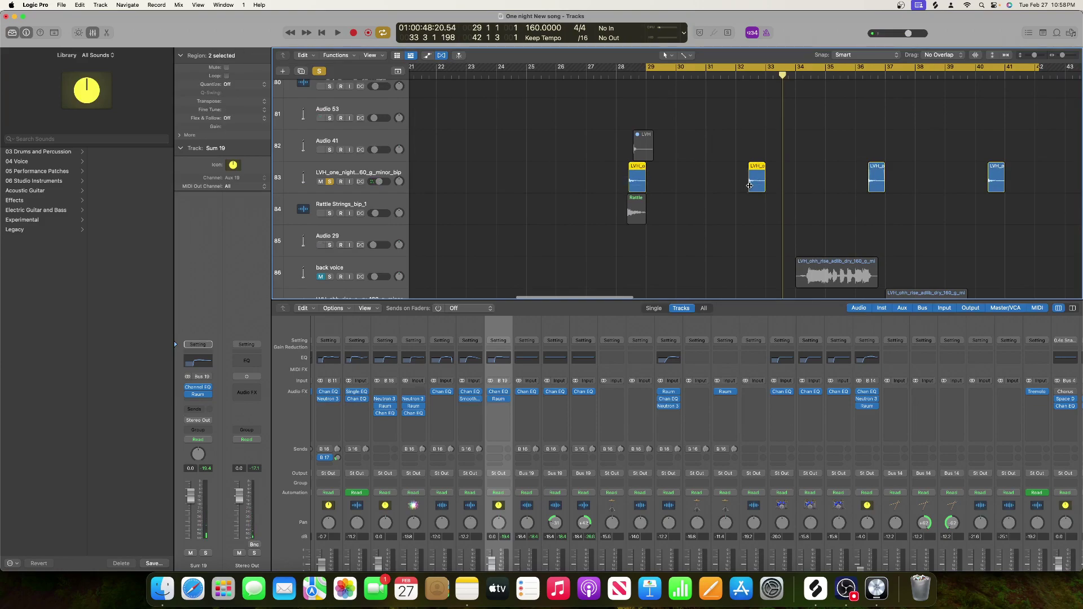
drag(1066, 55, 1065, 54)
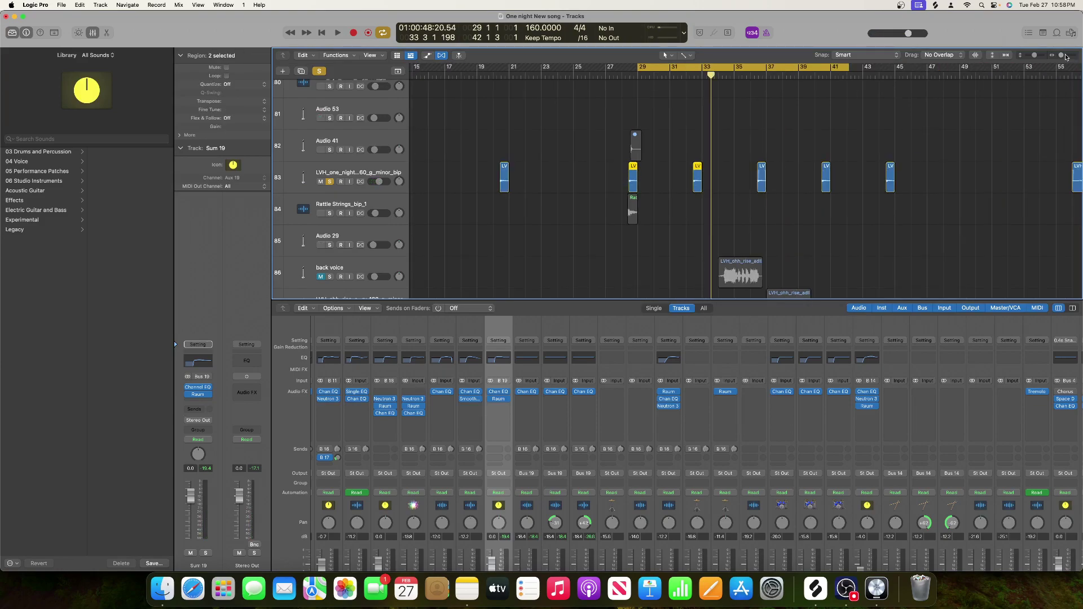
key(z)
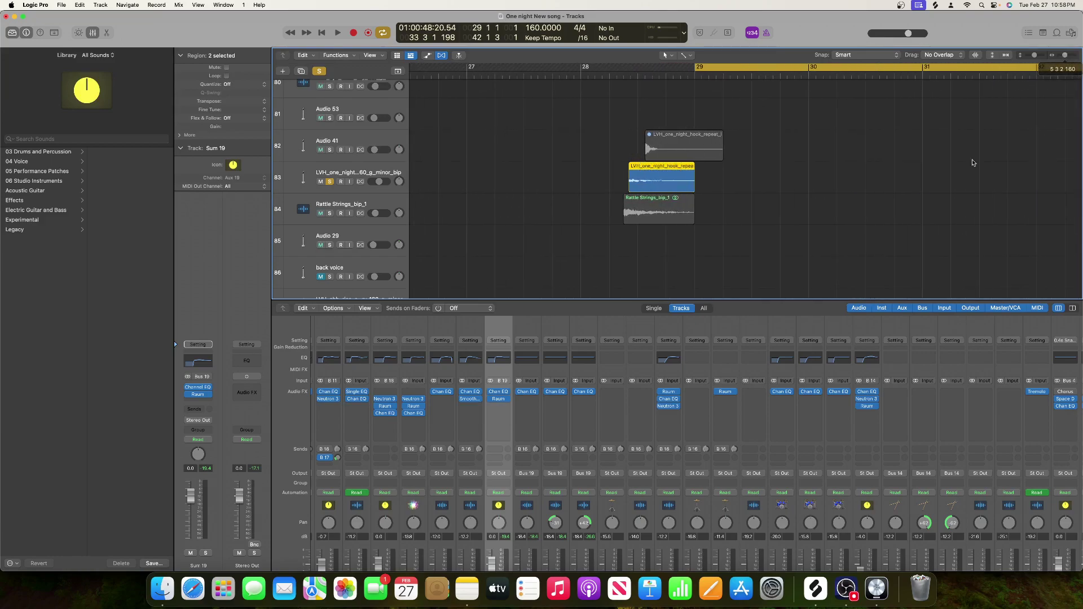
scroll(948, 189, right, 5)
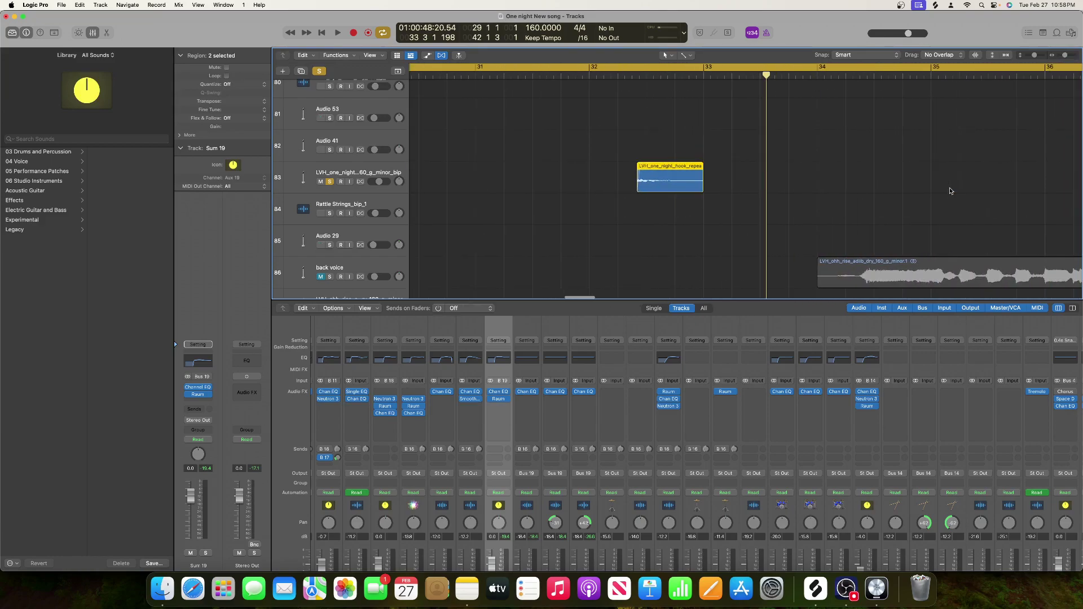
mouse_move(693, 192)
mouse_down()
mouse_move(953, 186)
mouse_move(696, 188)
mouse_up()
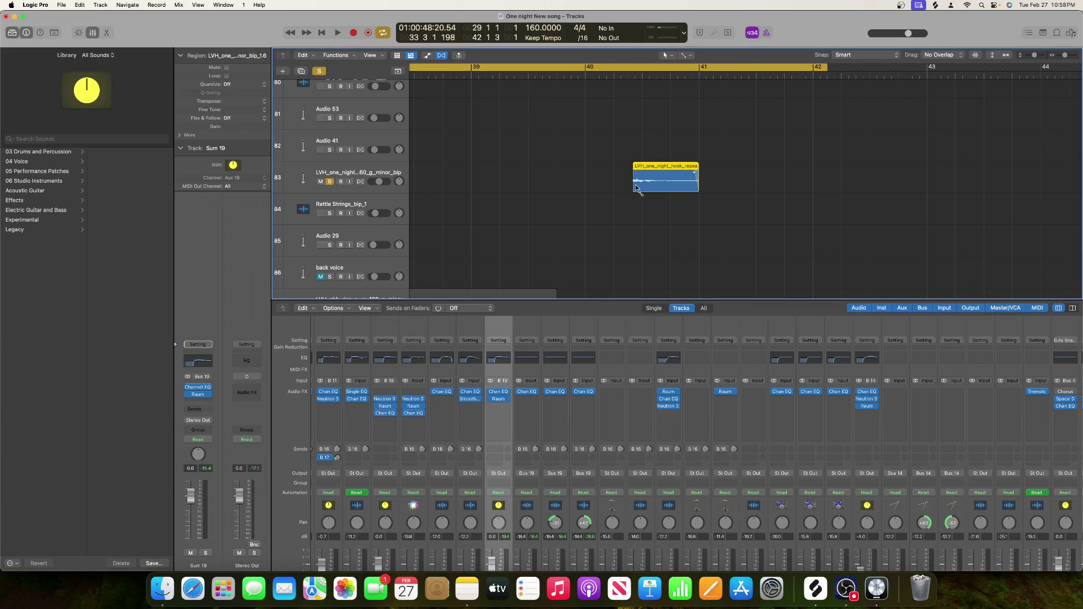
drag(1066, 56, 1064, 56)
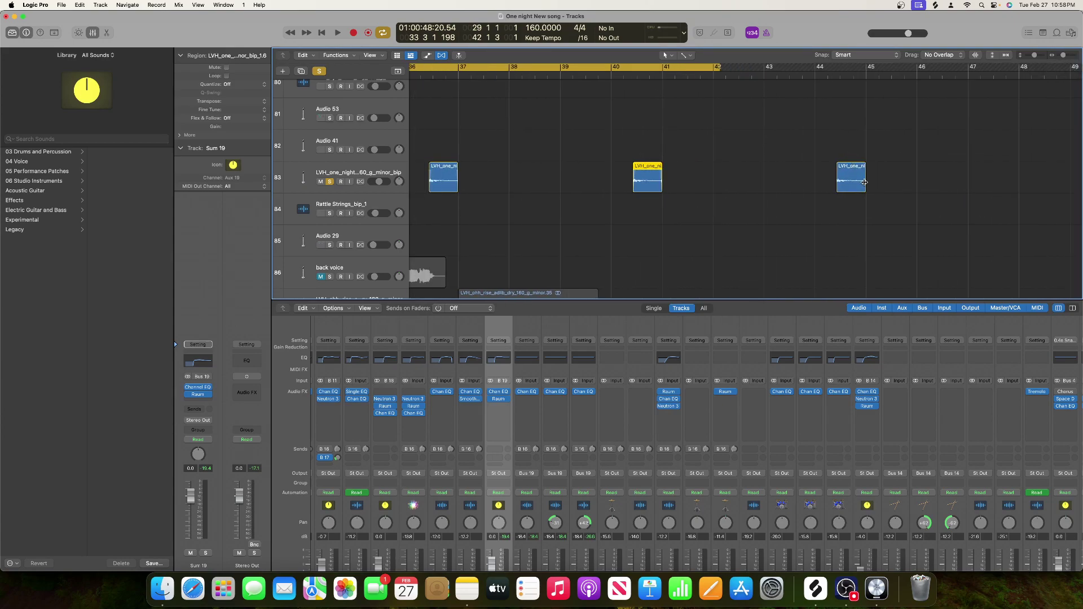
click(864, 185)
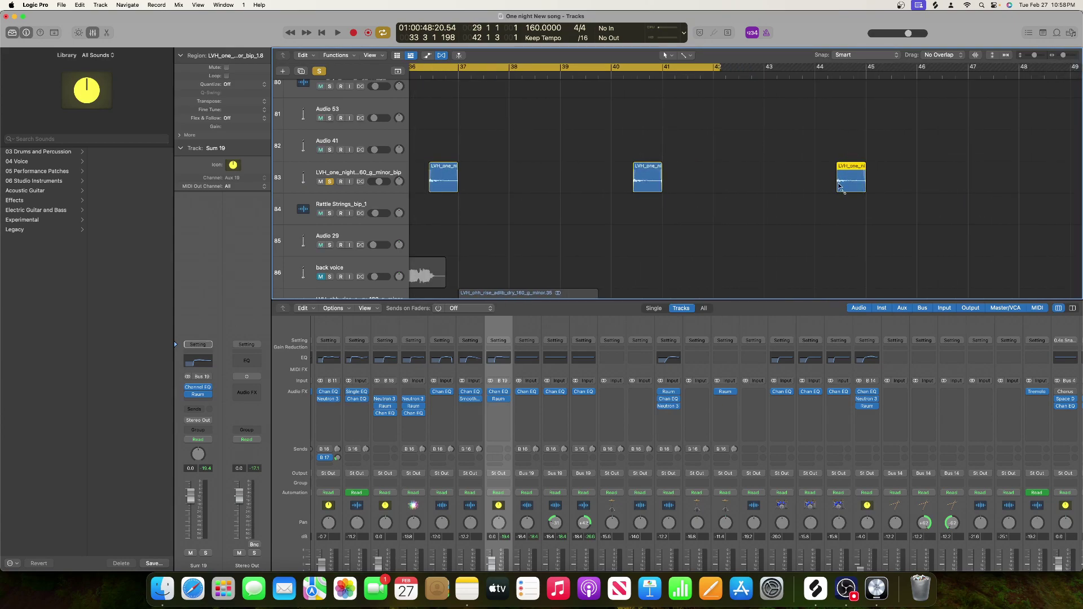
- Solo the TH_Open_Hat_01 track and pan it and the TH_Open_Hat_01_bip track to the right during playback
scroll(773, 178, down, 10)
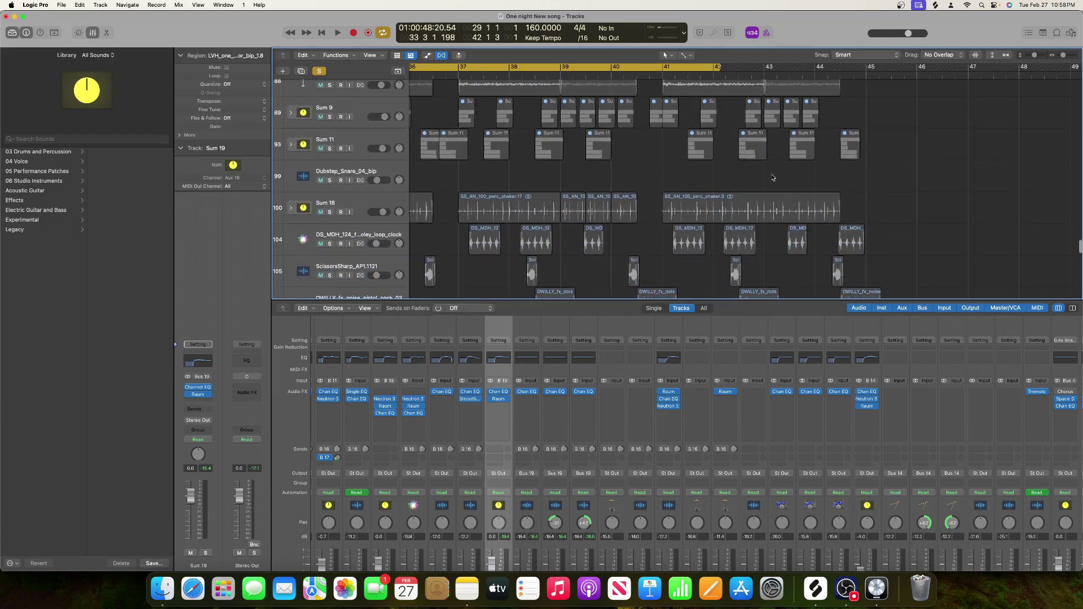
scroll(774, 177, down, 5)
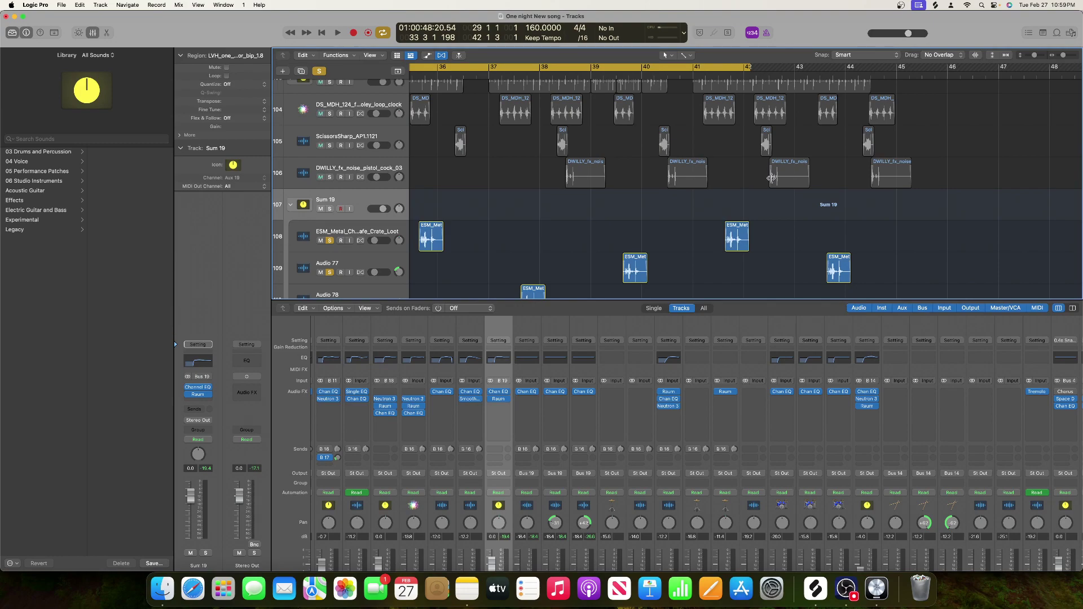
key(space)
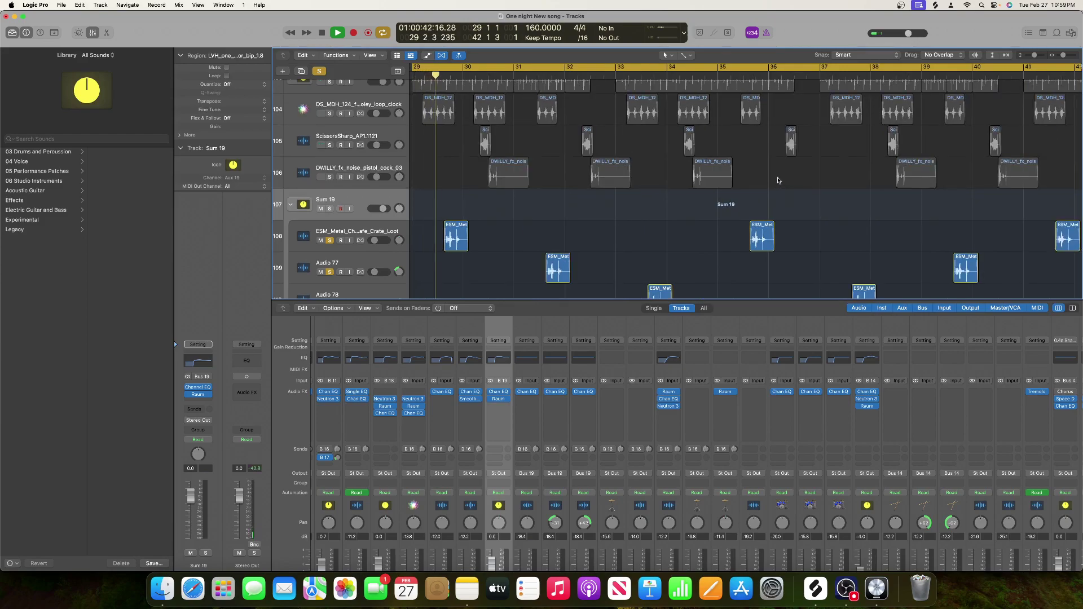
scroll(681, 229, down, 5)
scroll(688, 230, down, 2)
key(space)
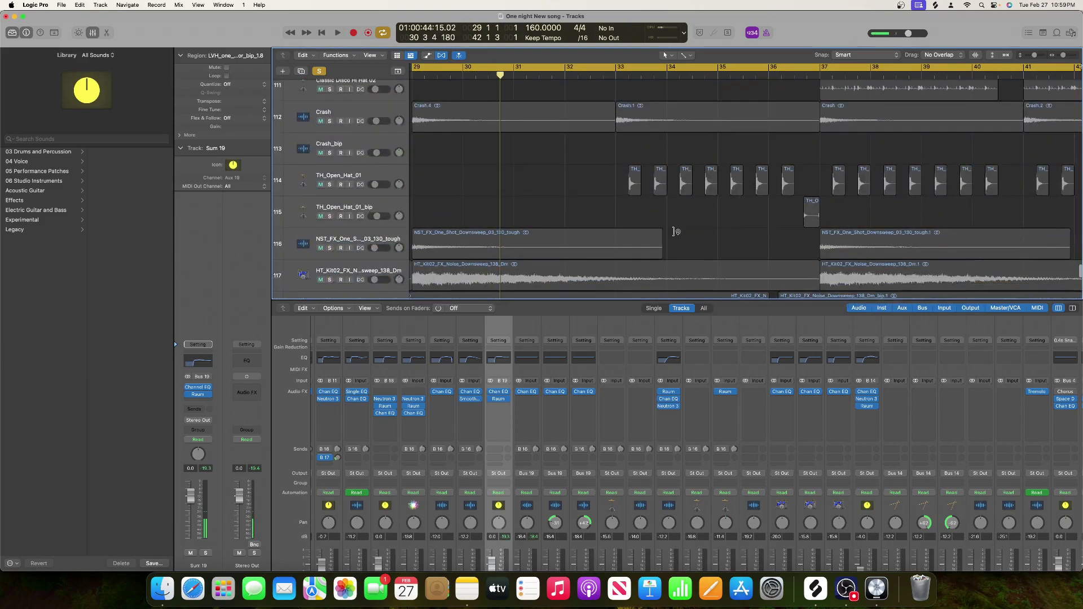
click(327, 184)
click(357, 174)
key(space)
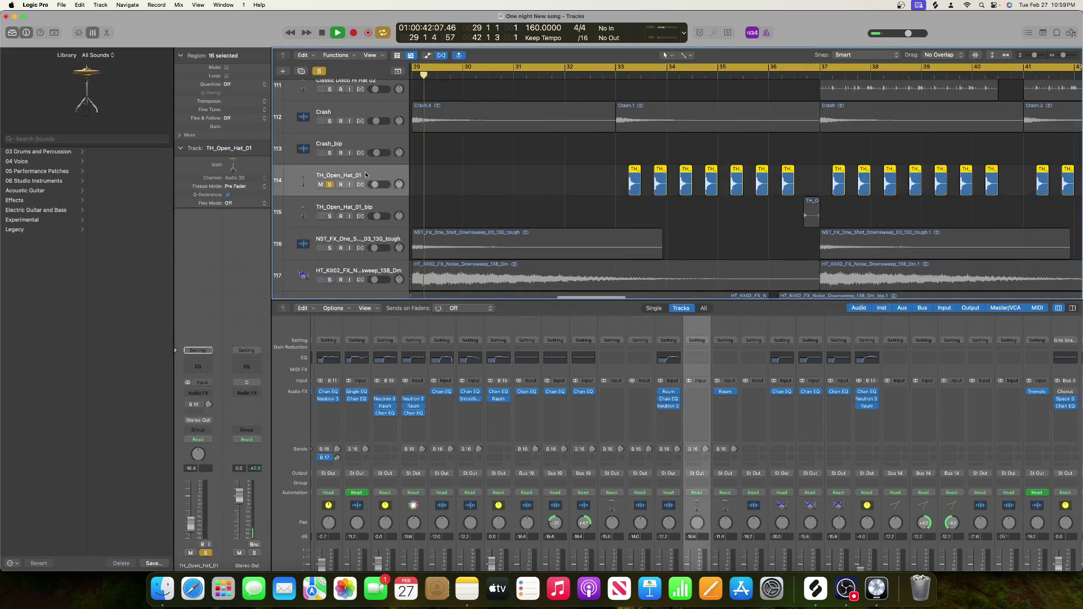
drag(399, 185, 372, 246)
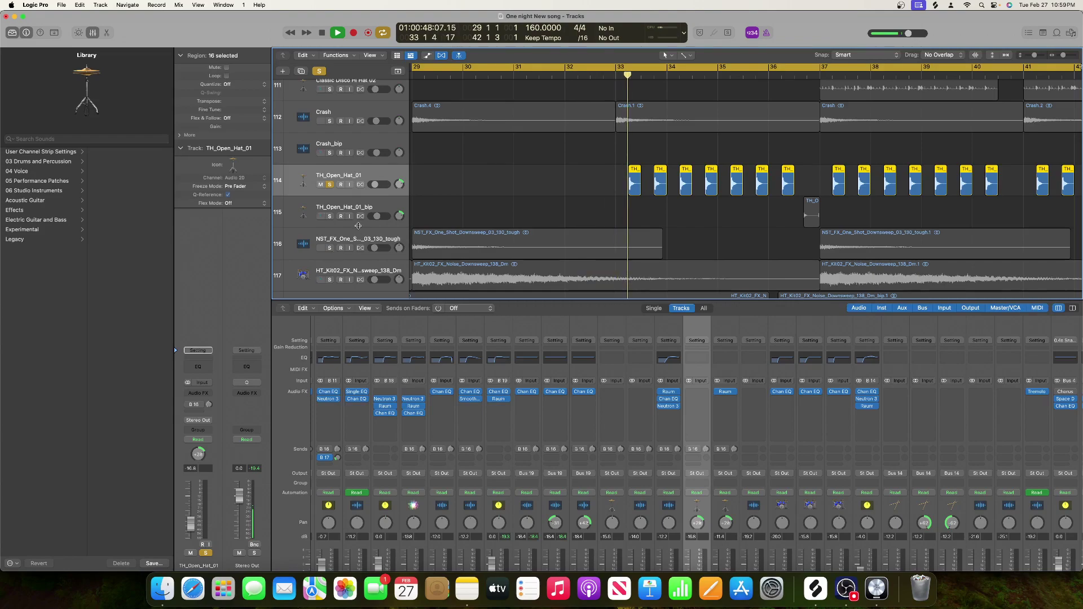
key(space)
- Add a Channel EQ to TH_Open_Hat_01 with a 48 dB/octave low cut at 296 Hz and a 2.5 dB boost at 1010 Hz
click(199, 372)
key(space)
drag(382, 301, 378, 237)
drag(499, 240, 543, 239)
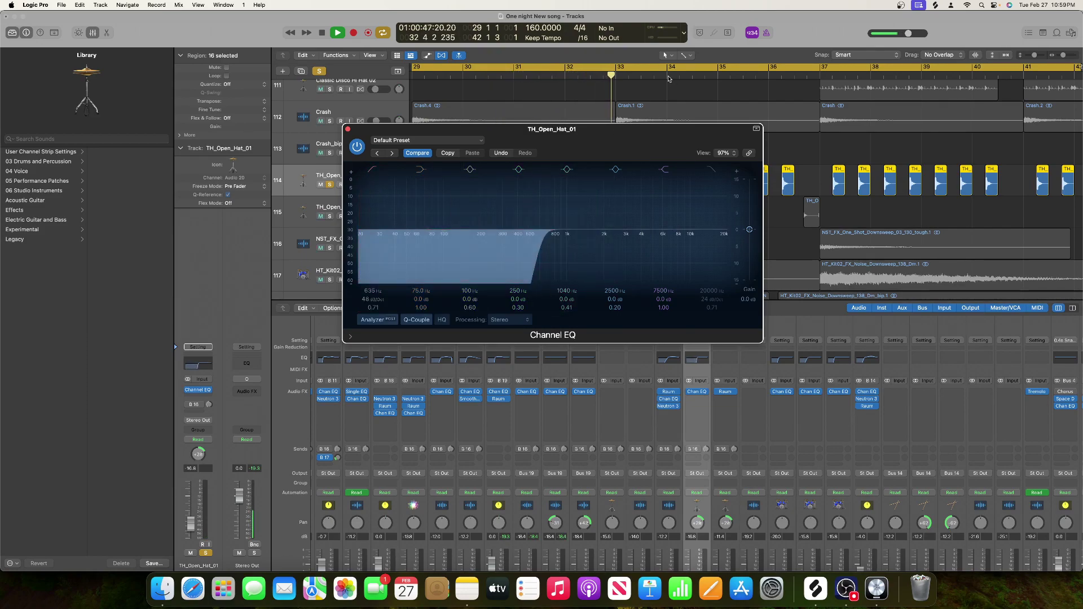
mouse_move(546, 243)
mouse_down()
mouse_move(491, 241)
mouse_move(562, 235)
mouse_up()
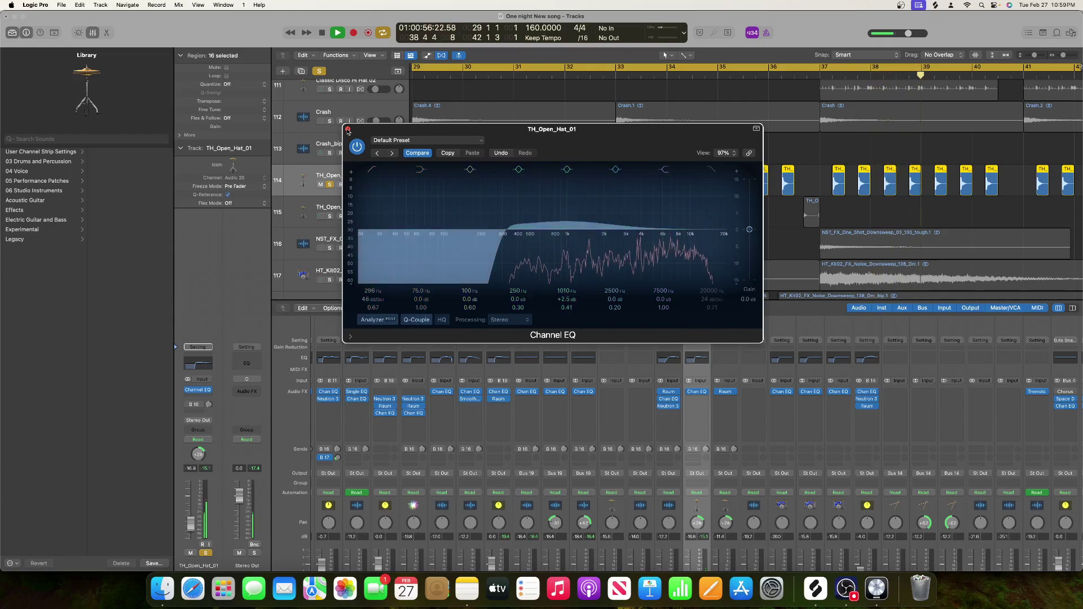
key(space)
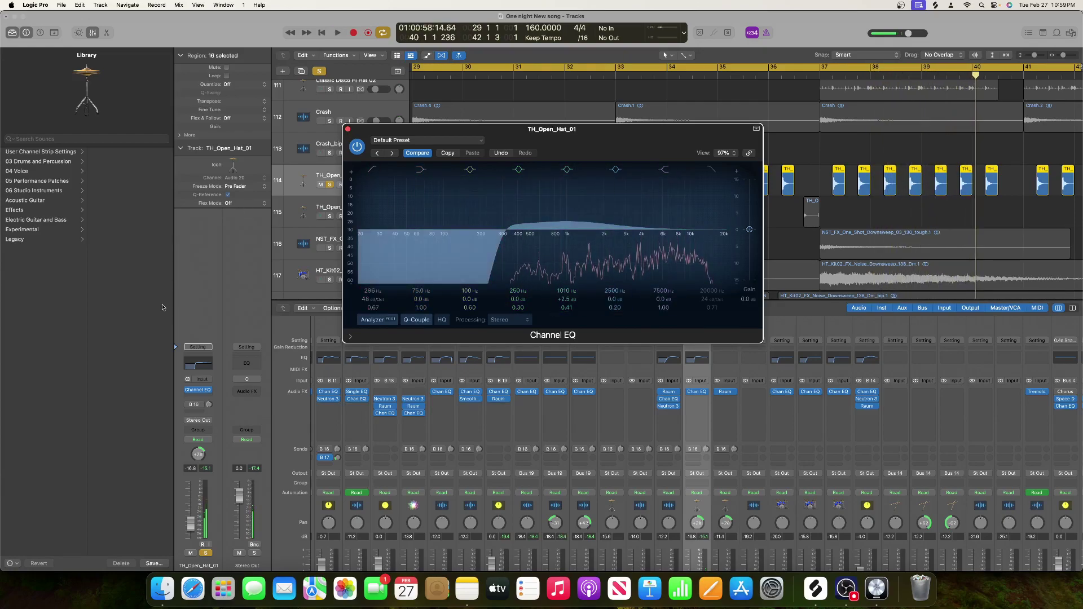
- Insert a stereo Smooth Operator on TH_Open_Hat_01 and lower its curve around 1 kHz
click(202, 398)
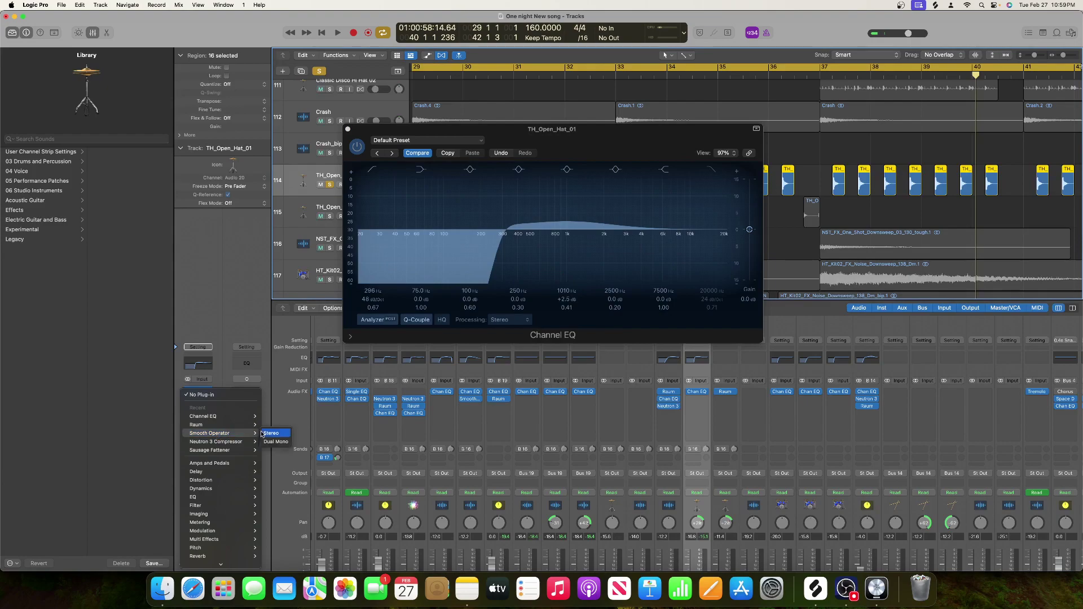
click(273, 432)
key(space)
drag(546, 239, 510, 259)
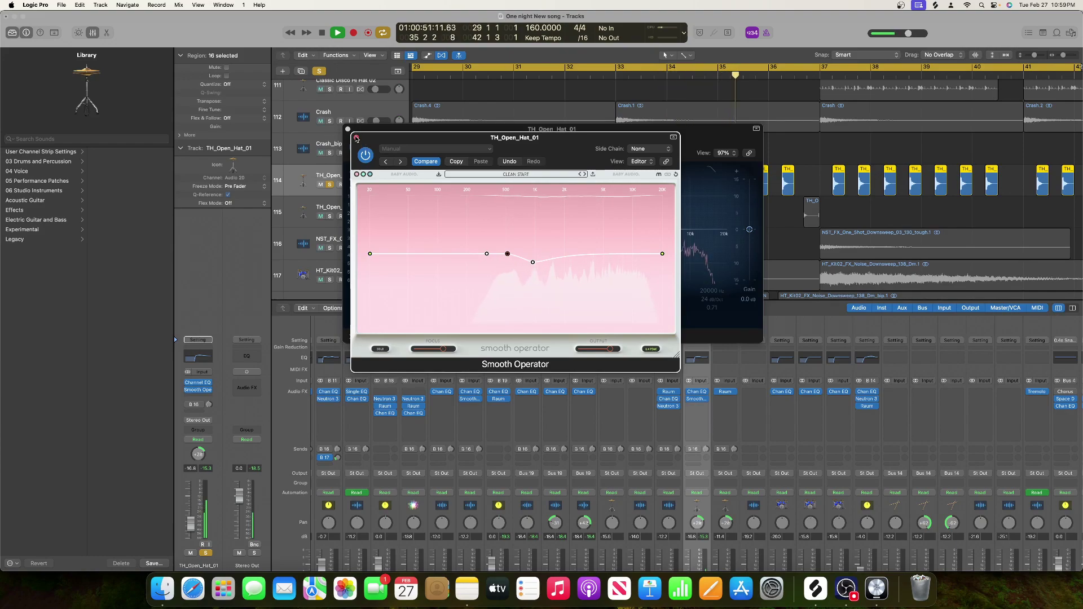
click(356, 137)
click(348, 128)
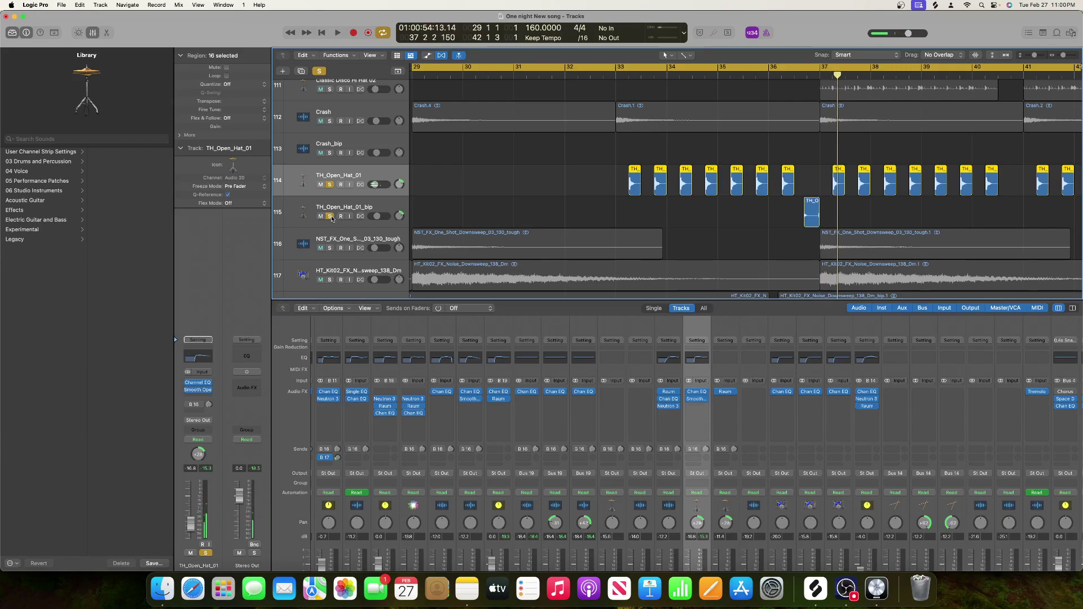
- Solo TH_Open_Hat_01_bip and add a Channel EQ with a 12 dB/octave low cut at 422 Hz and a 3.5 dB boost at 2400 Hz
click(332, 219)
click(735, 361)
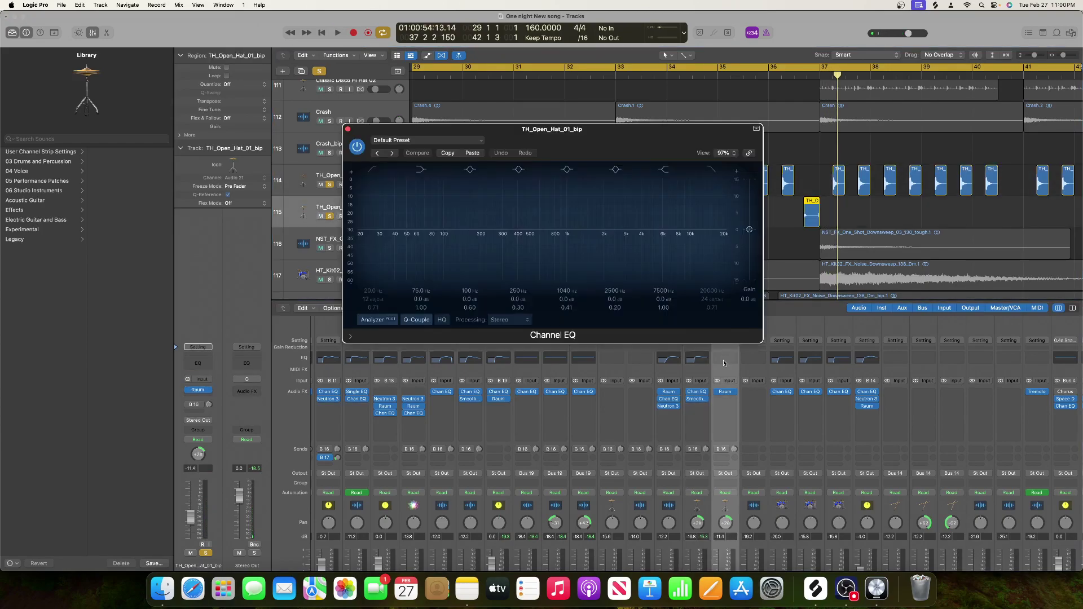
click(373, 171)
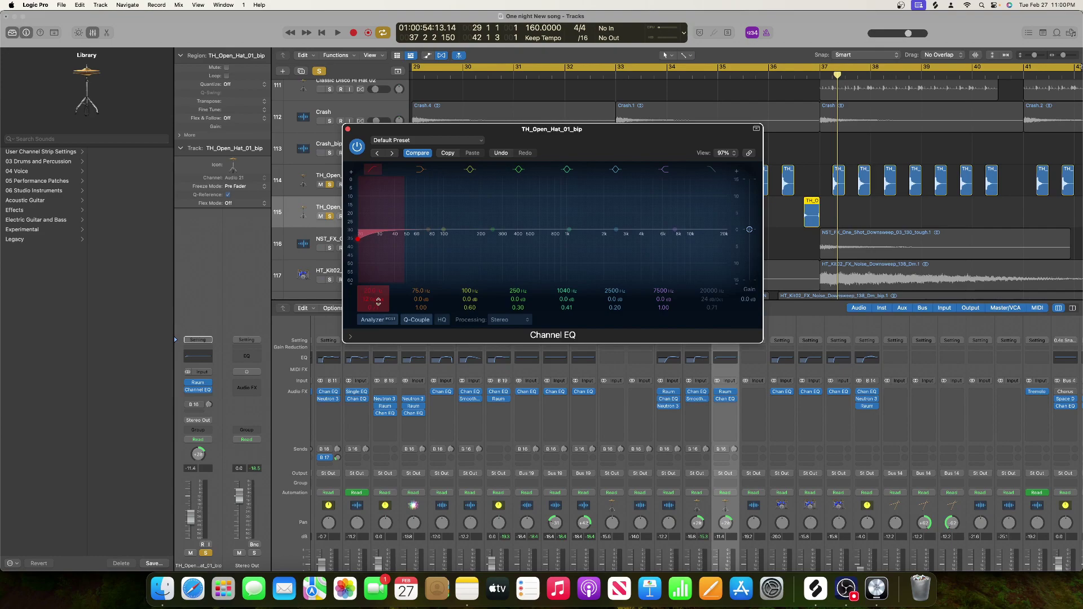
drag(358, 239, 530, 234)
key(space)
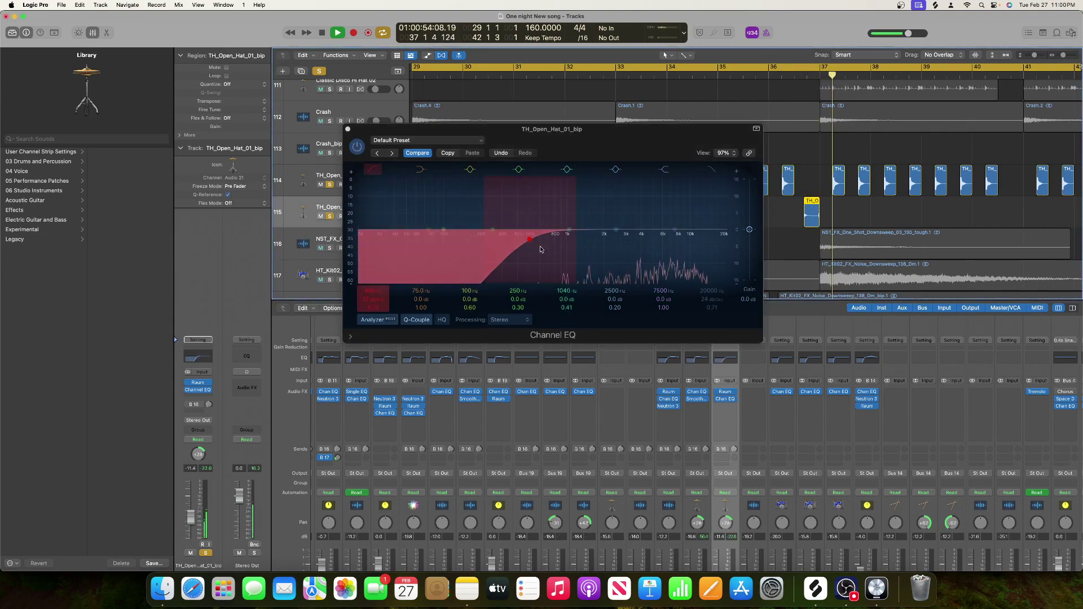
drag(523, 245, 521, 232)
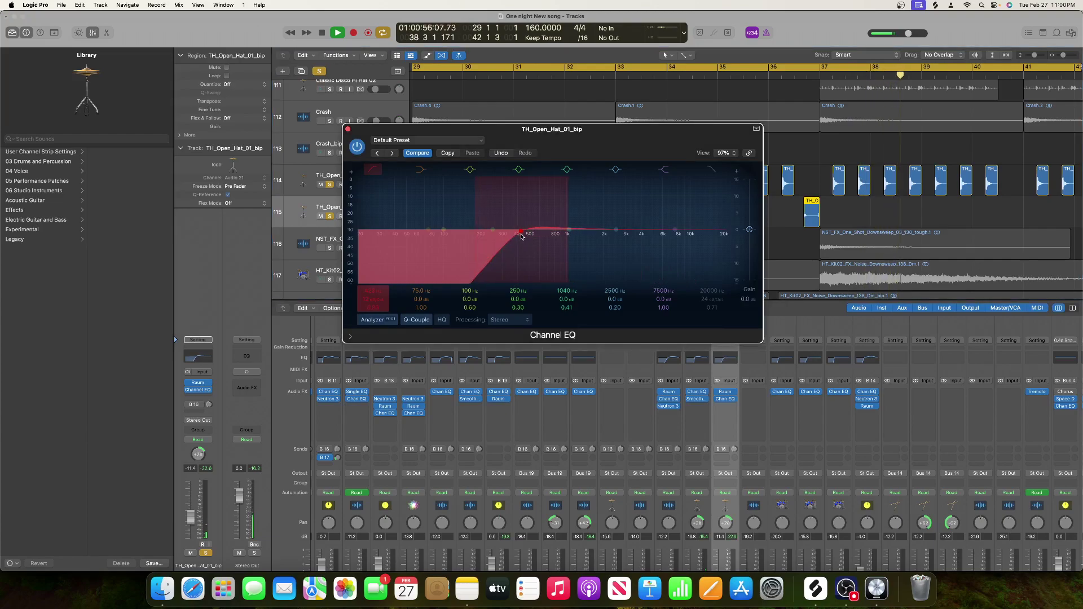
key(space)
drag(639, 228, 636, 216)
key(space)
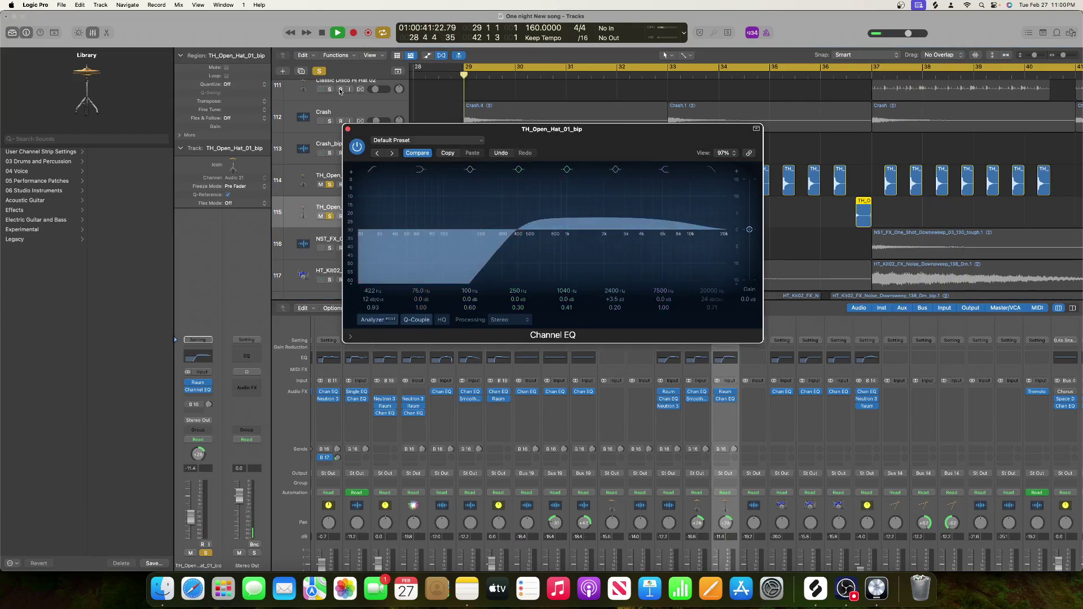
click(348, 128)
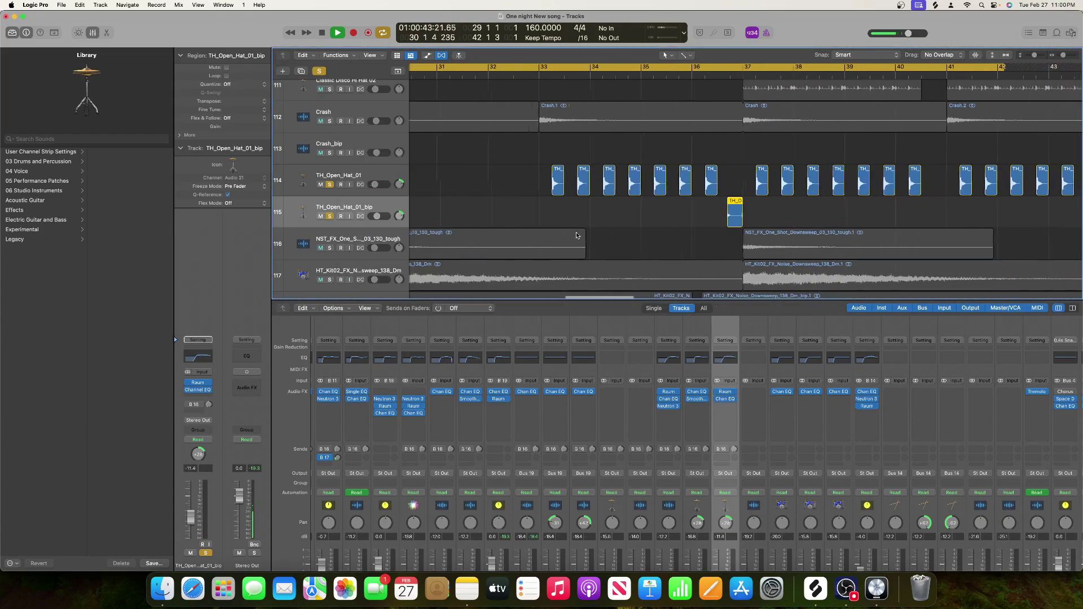
- Play back the two soloed open hat tracks from about bar 36 and enlarge the tracks area above the mixer
click(696, 77)
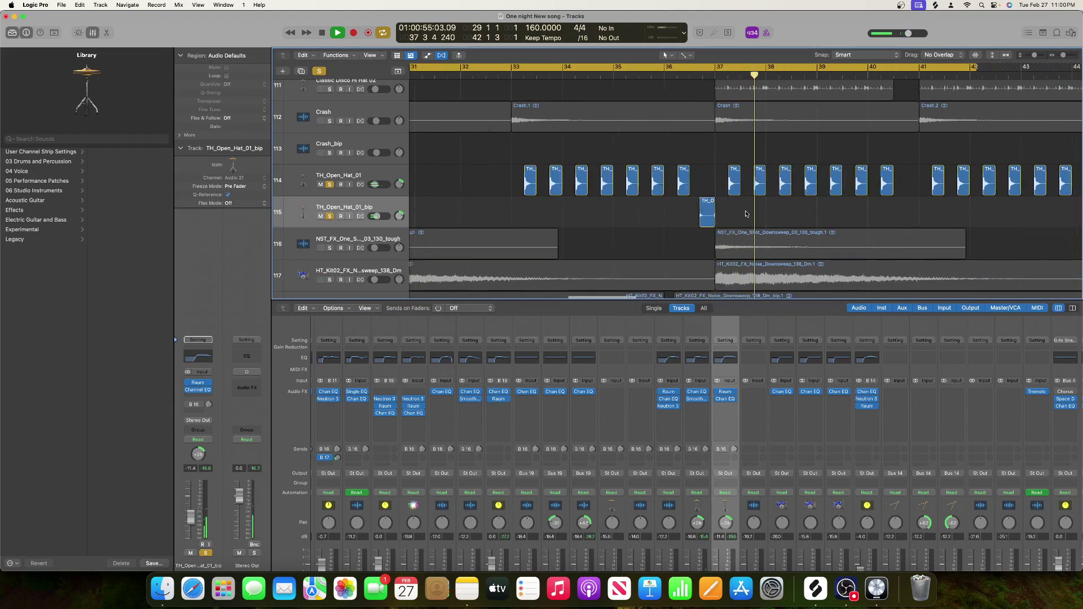
scroll(746, 214, left, 5)
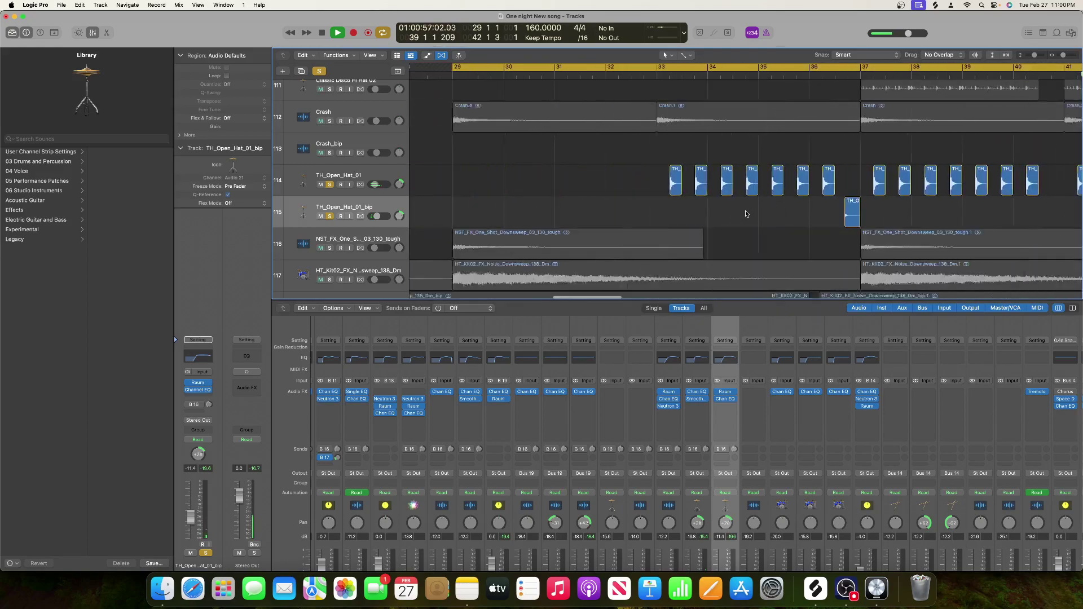
scroll(746, 214, left, 5)
drag(784, 300, 784, 362)
scroll(749, 182, right, 5)
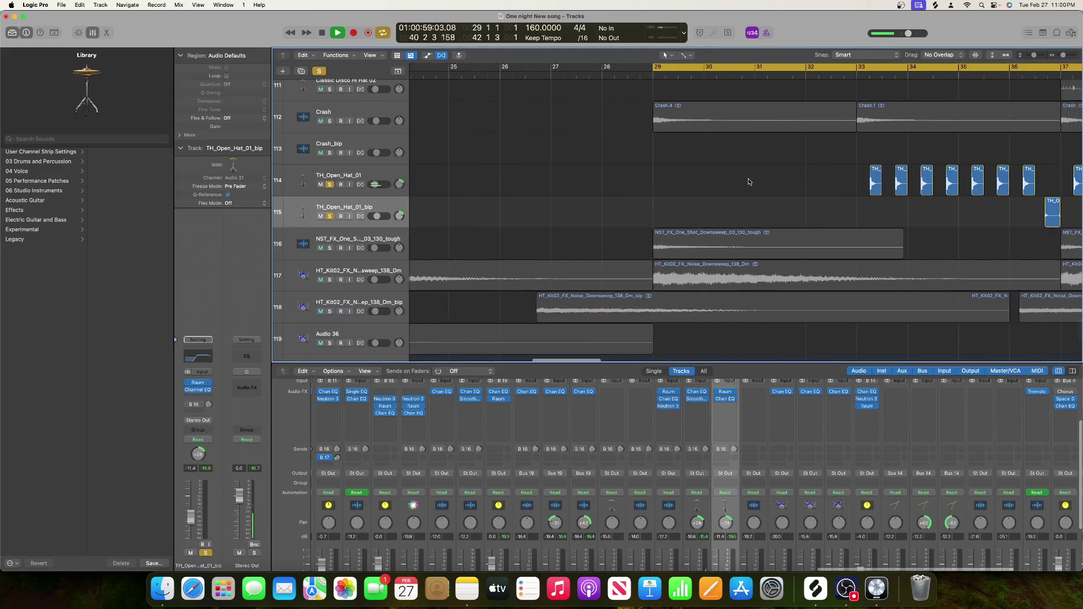
scroll(750, 181, right, 3)
key(space)
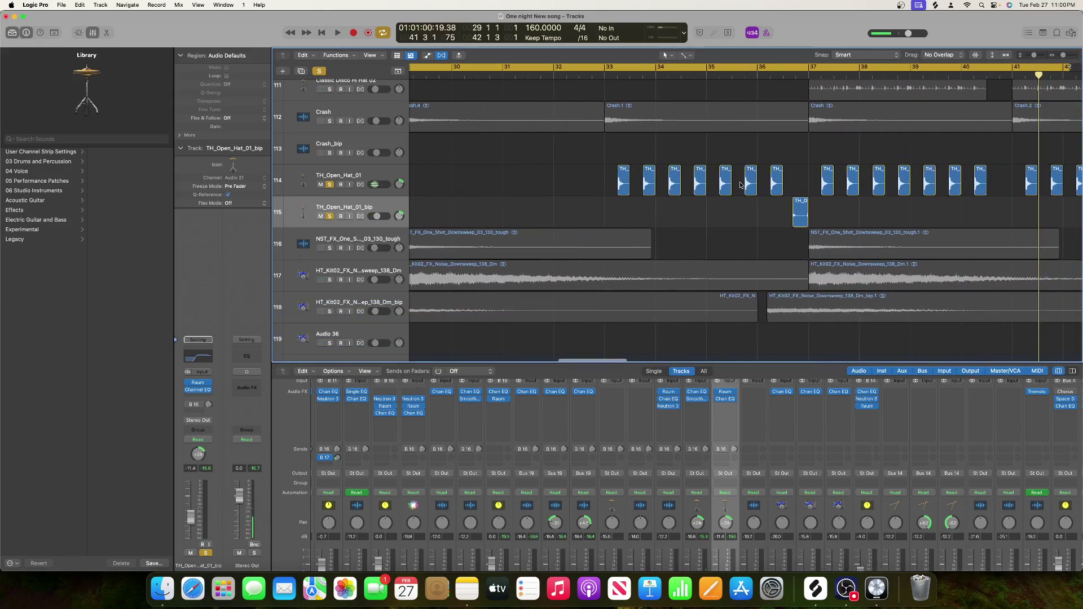
- Solo the Sum 14 stack and play it back from about bar 30
scroll(758, 158, down, 6)
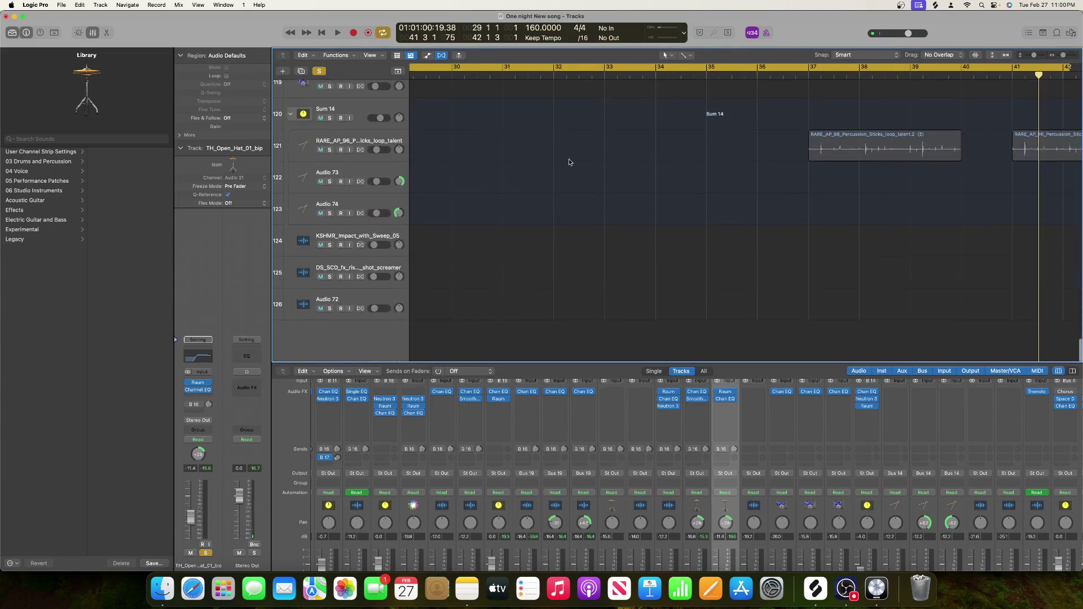
click(331, 119)
key(space)
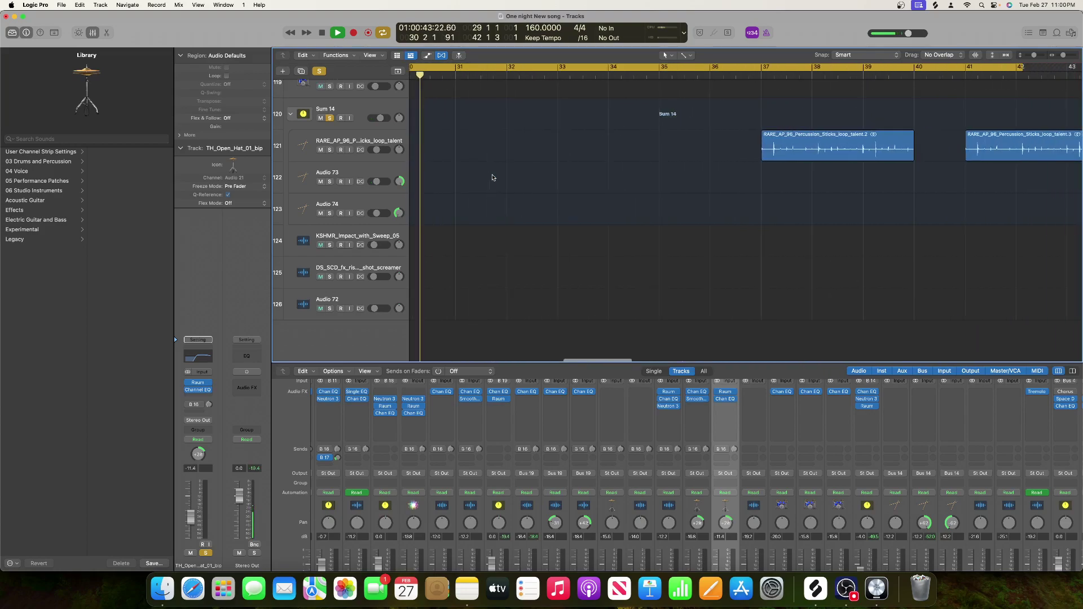
drag(1065, 57, 1062, 57)
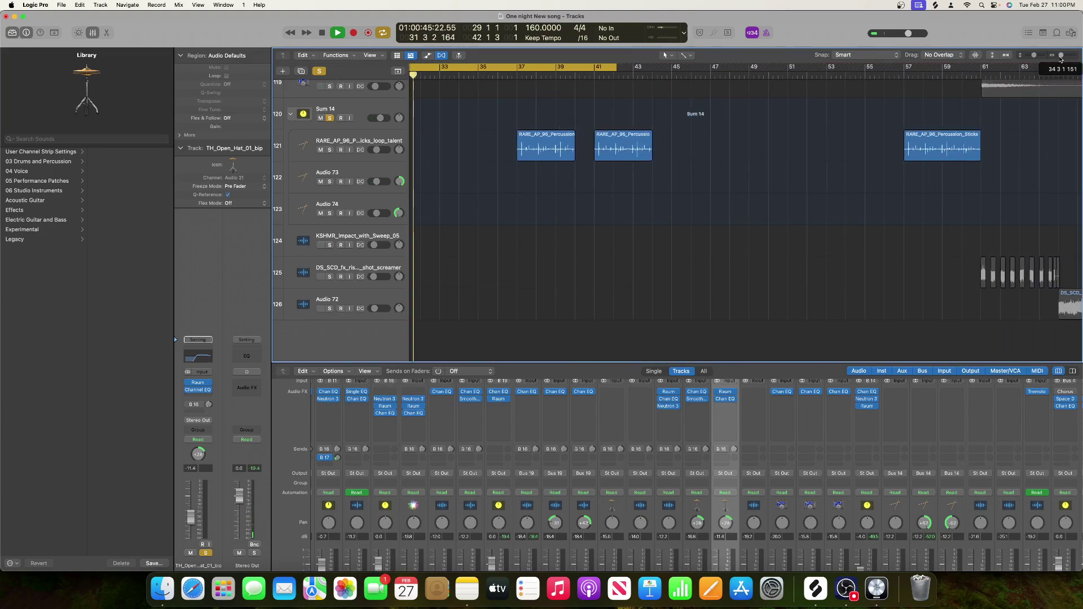
scroll(738, 158, left, 7)
scroll(735, 158, right, 1)
scroll(735, 158, right, 1)
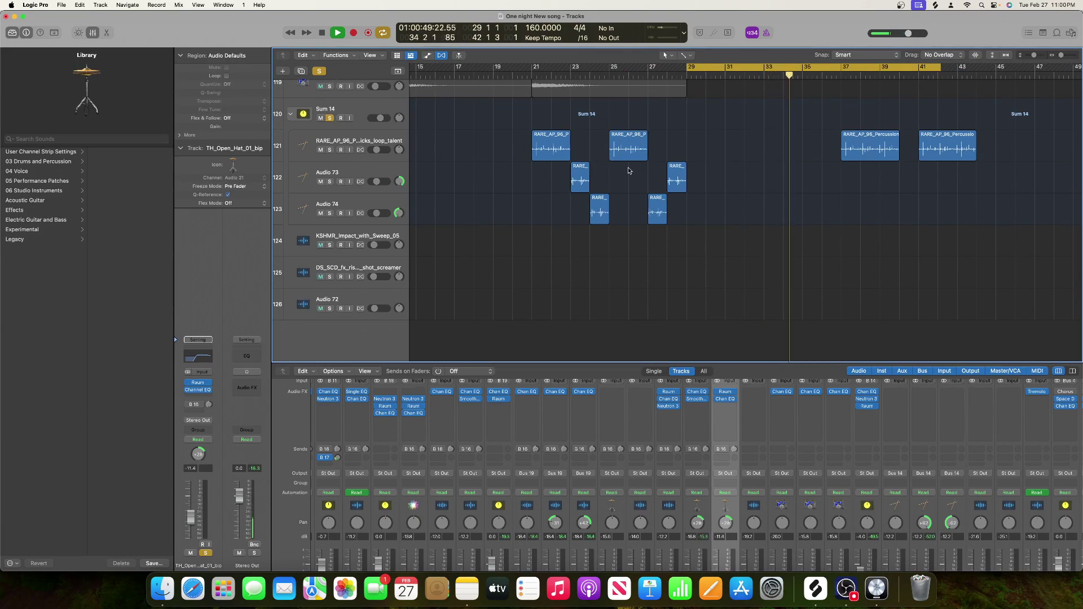
key(space)
- Copy the first Audio 73 and Audio 74 percussion regions to around bars 39 and 40 of the same tracks
drag(896, 147, 880, 151)
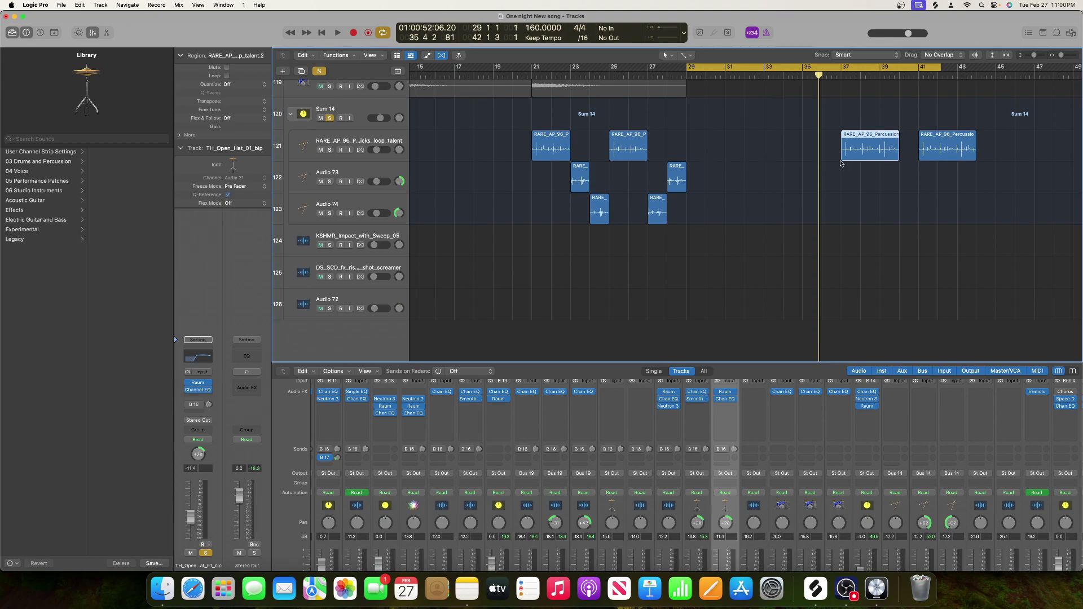
scroll(841, 164, up, 10)
scroll(840, 163, right, 8)
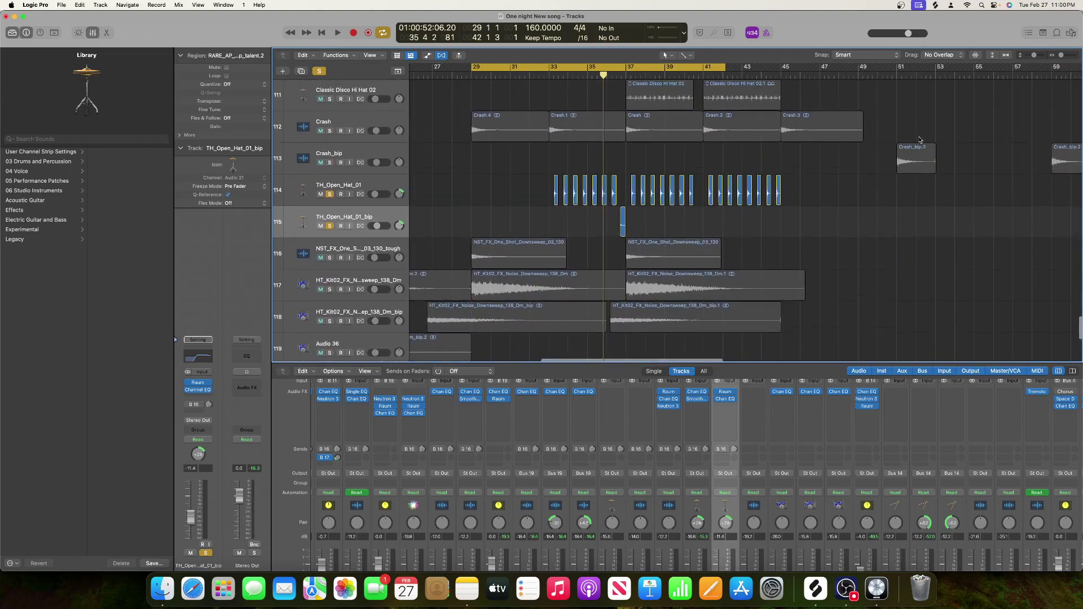
scroll(920, 140, up, 5)
scroll(920, 139, down, 15)
scroll(919, 140, left, 4)
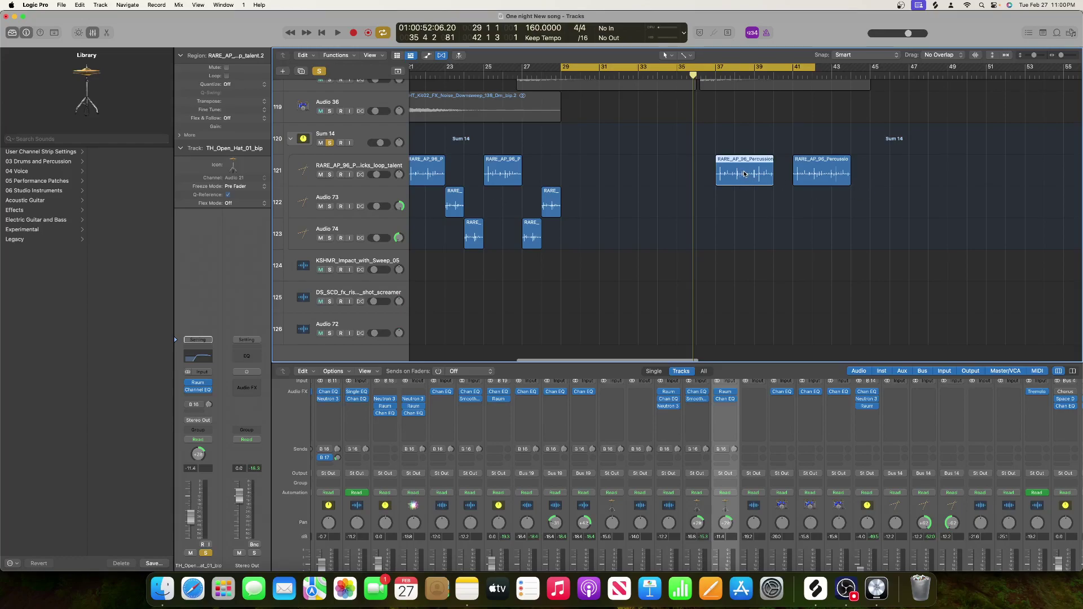
scroll(743, 174, left, 2)
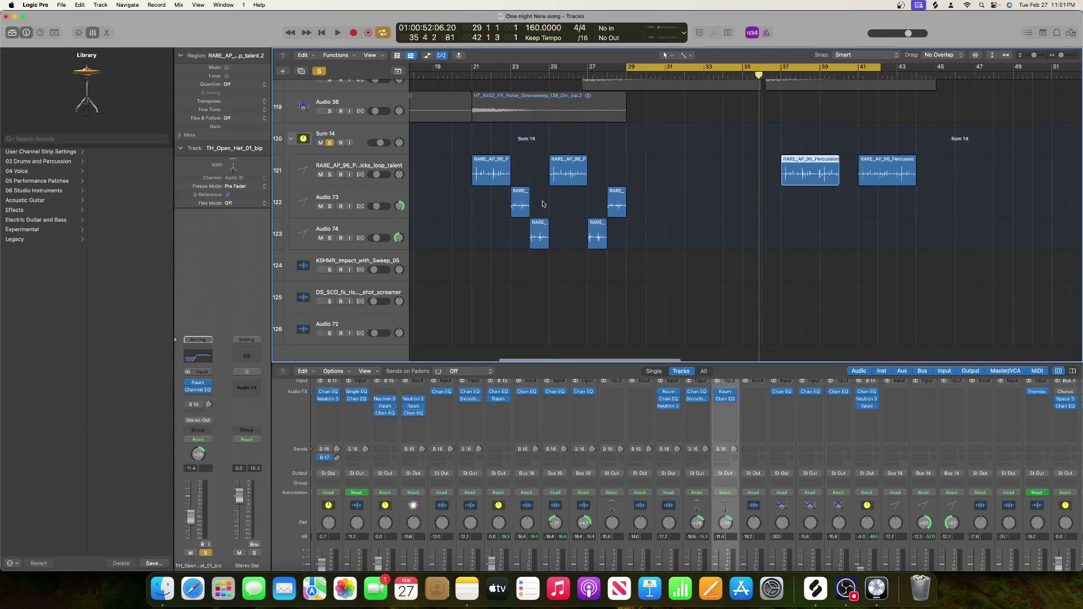
drag(544, 204, 526, 241)
drag(519, 201, 831, 210)
click(1067, 56)
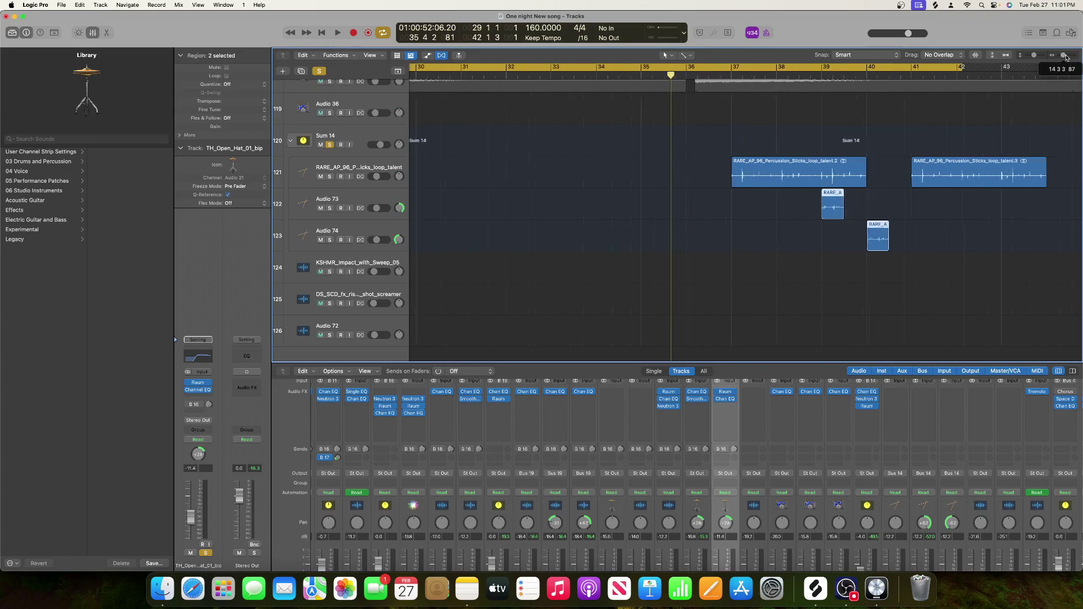
scroll(1023, 138, right, 5)
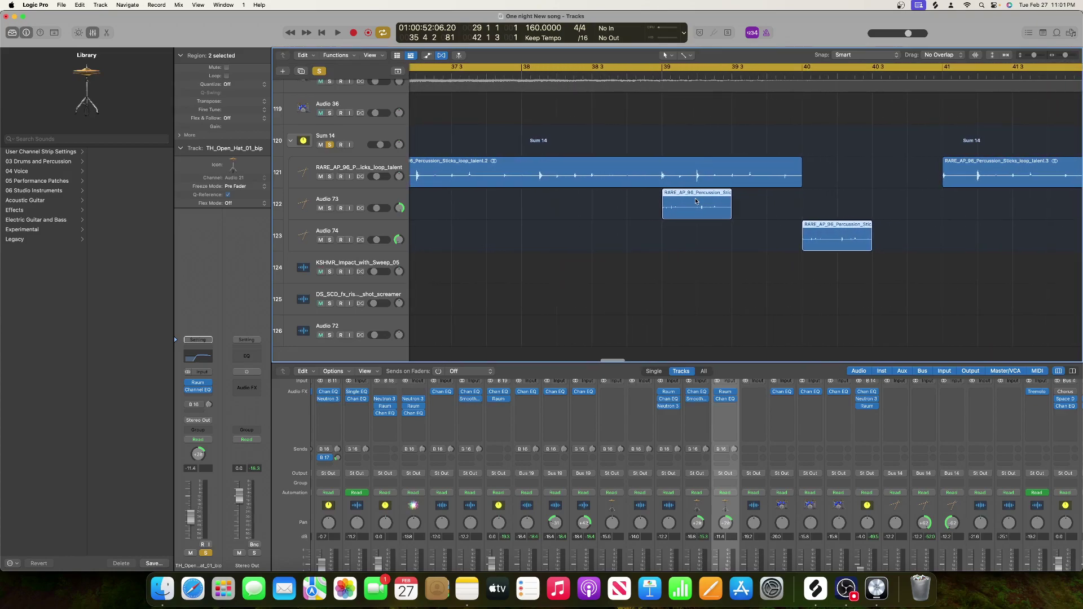
- Shorten the bar 37 percussion sticks region to end at bar 39, move the Audio 74 copy to 39 3, and audition the passage
drag(796, 175, 658, 177)
drag(858, 242, 785, 237)
key(space)
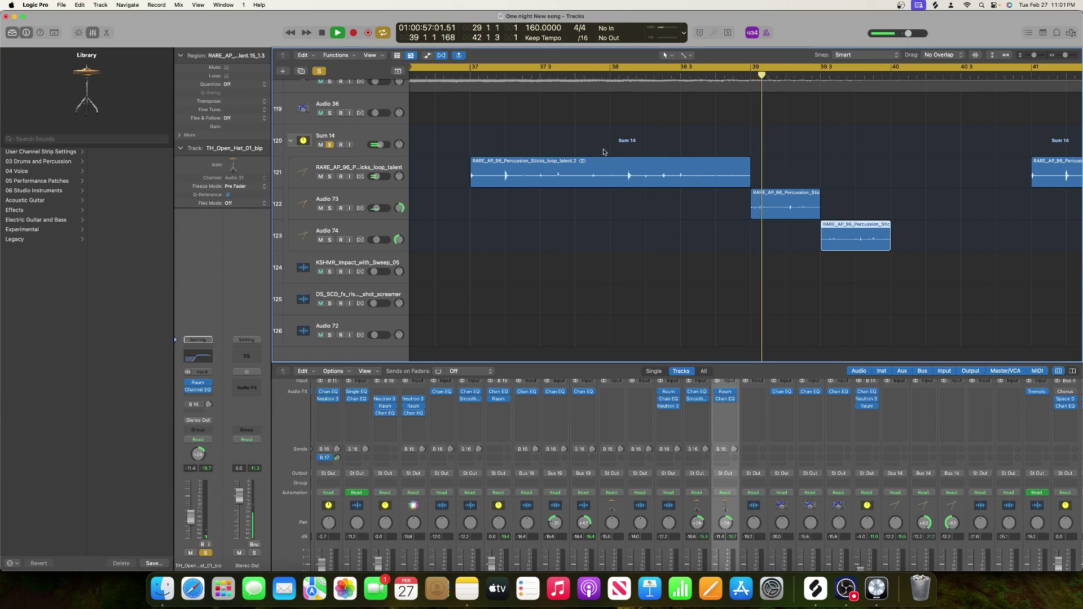
key(space)
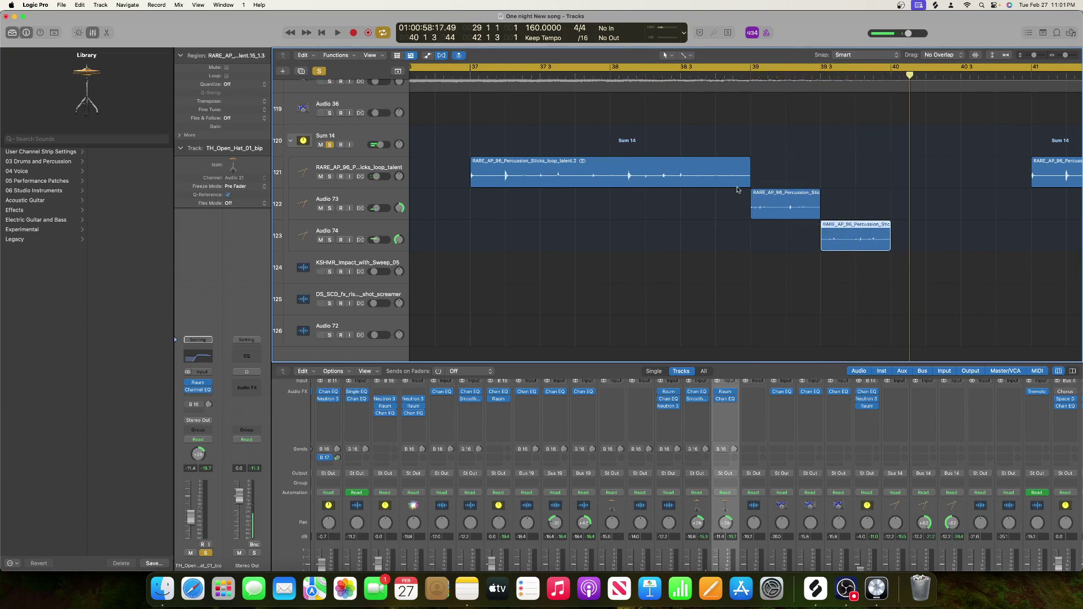
- Add short fade-outs to the ends of the percussion sticks regions that start at bars 37 and 41
click(748, 182)
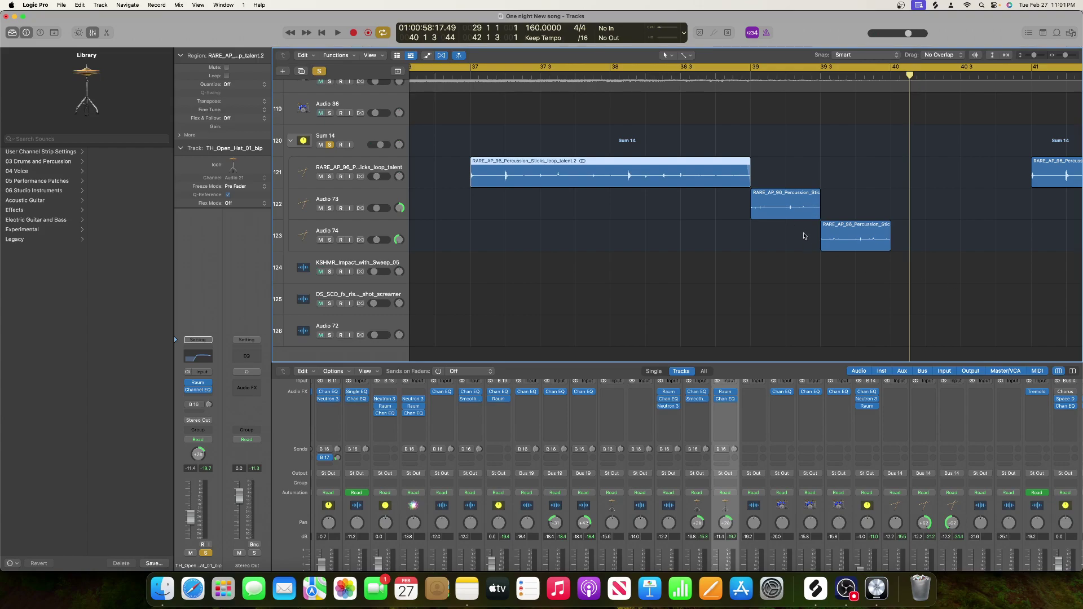
scroll(804, 236, right, 10)
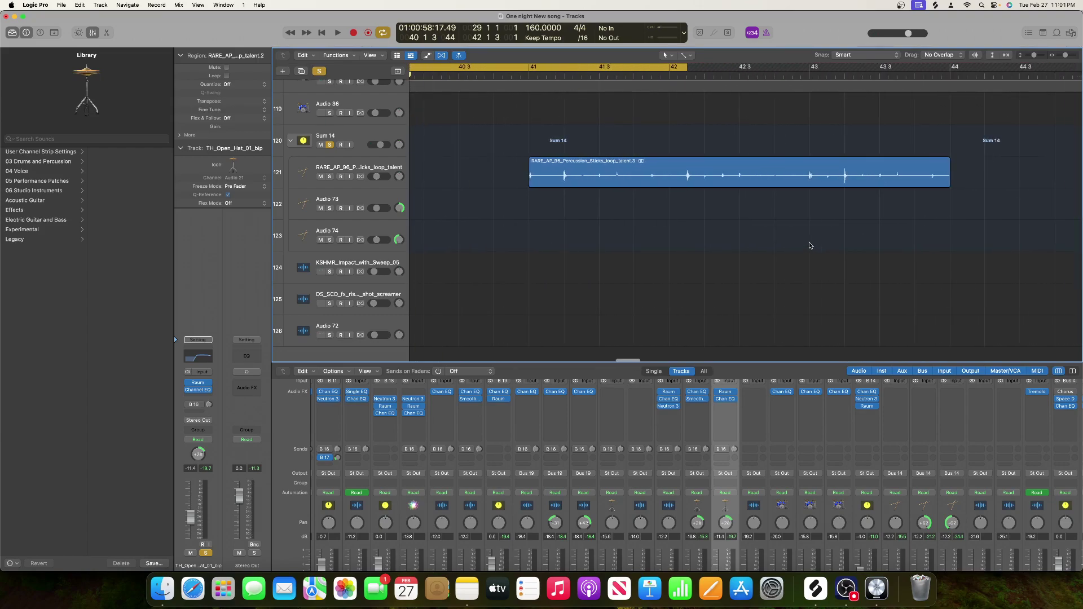
drag(942, 177, 972, 185)
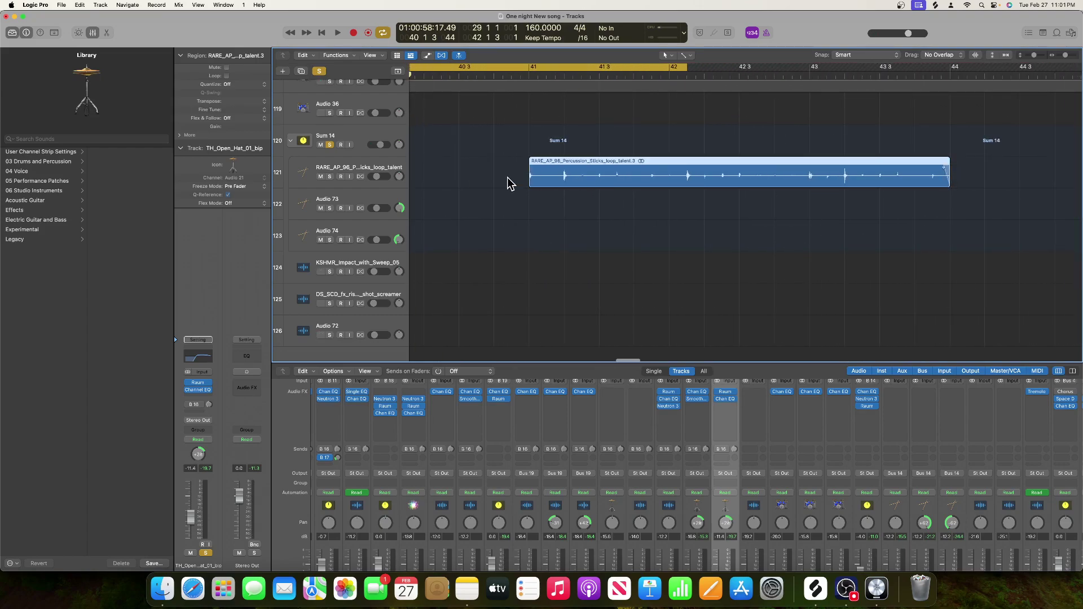
drag(1066, 56, 1062, 55)
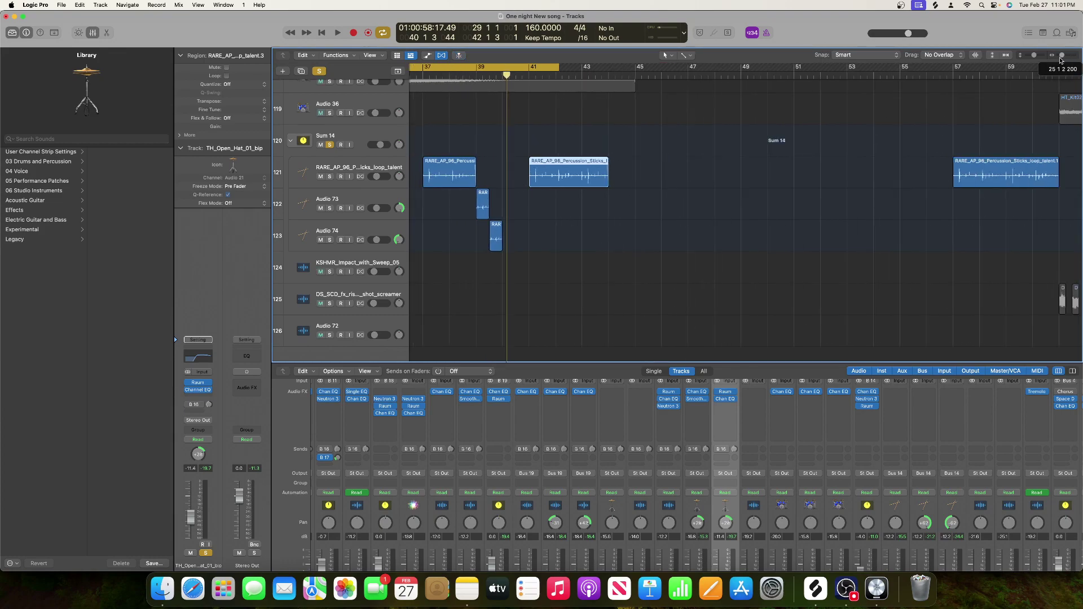
key(space)
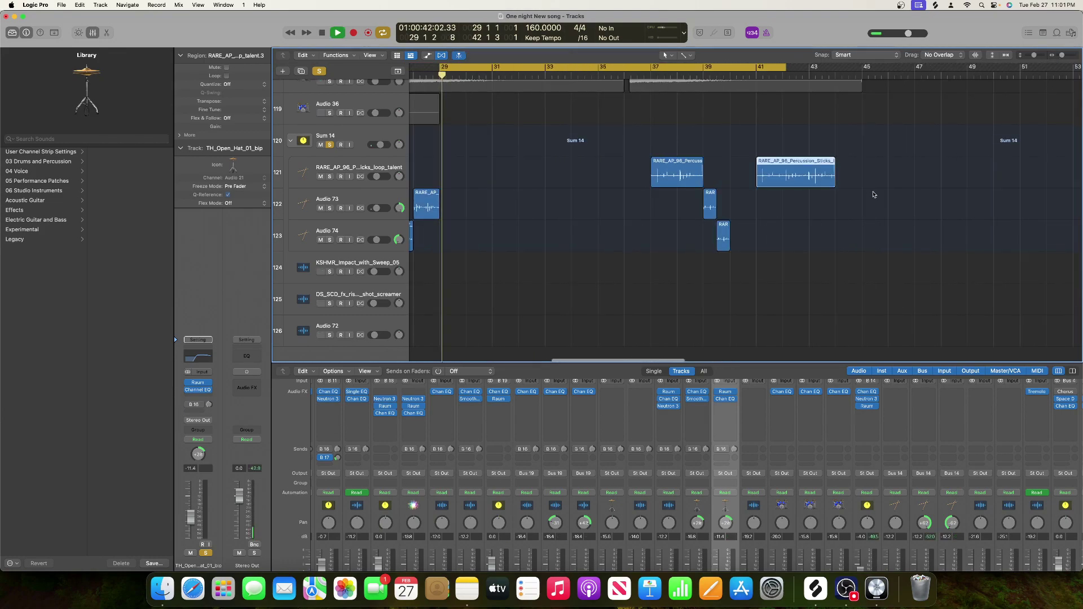
scroll(873, 197, up, 1)
key(space)
- Solo the Sum 18 stack, the ESM_Metal, Audio 77 and Audio 78 tracks, and DS_MDH_124, ScissorsSharp_API.1121 and DWILLY_fx_noise_pistol_cock_03
scroll(454, 159, up, 4)
scroll(453, 158, up, 8)
scroll(453, 159, left, 2)
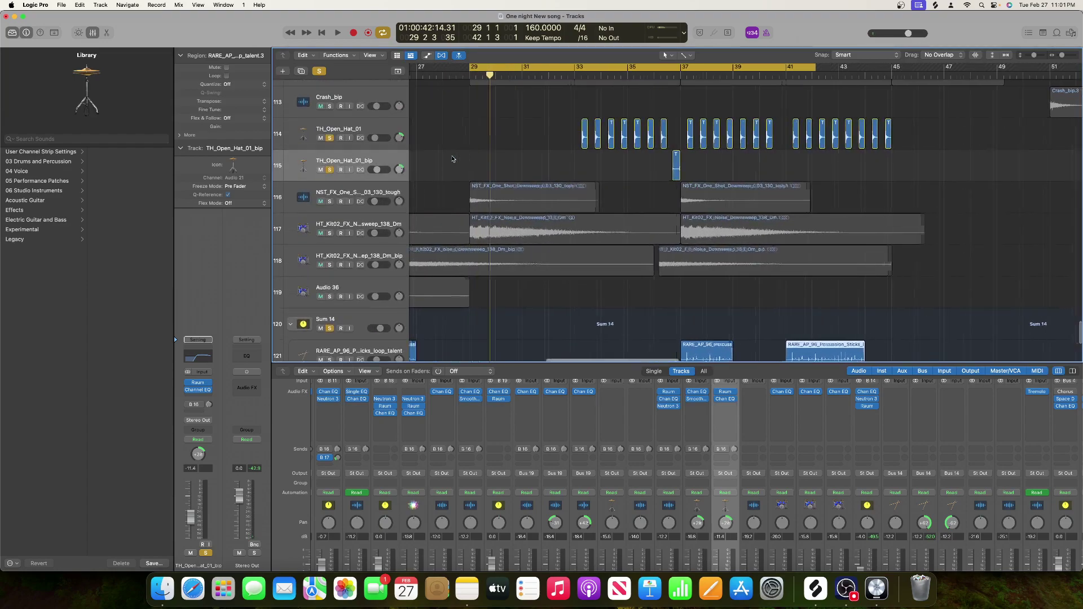
scroll(339, 141, up, 5)
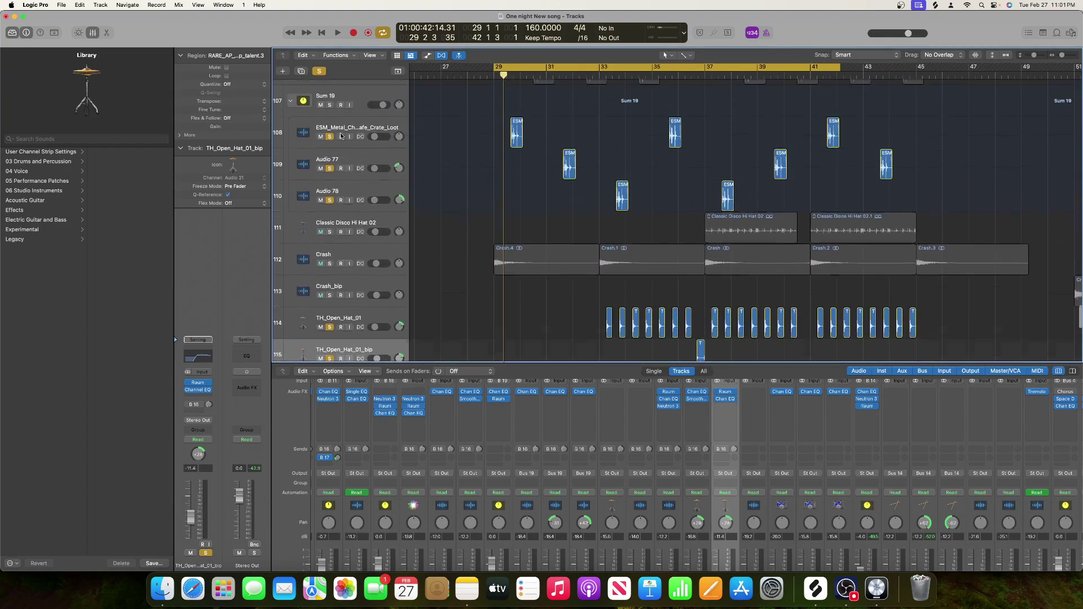
drag(327, 138, 334, 203)
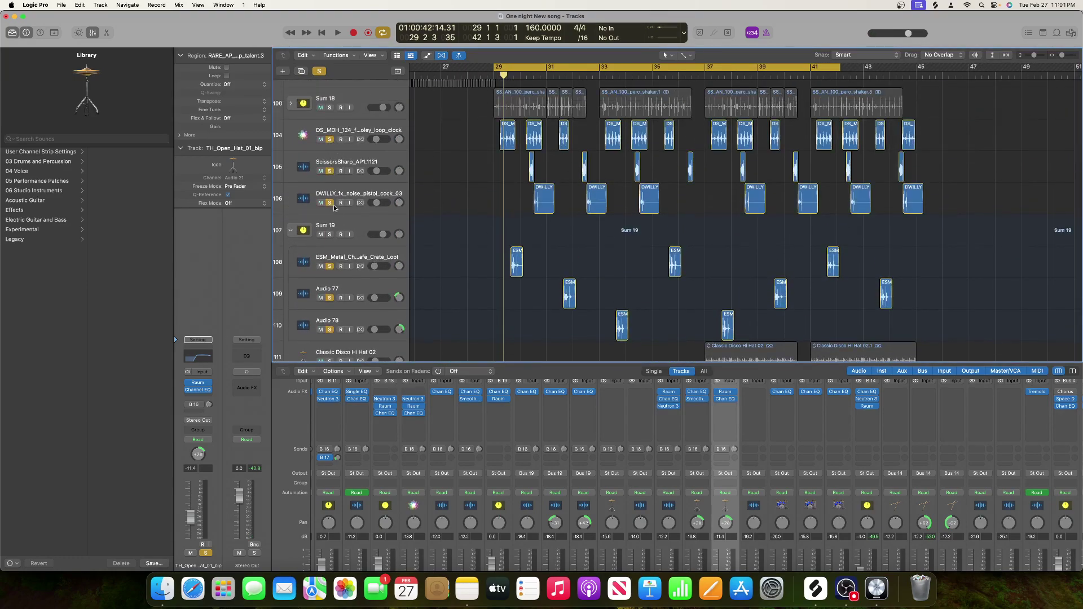
click(330, 108)
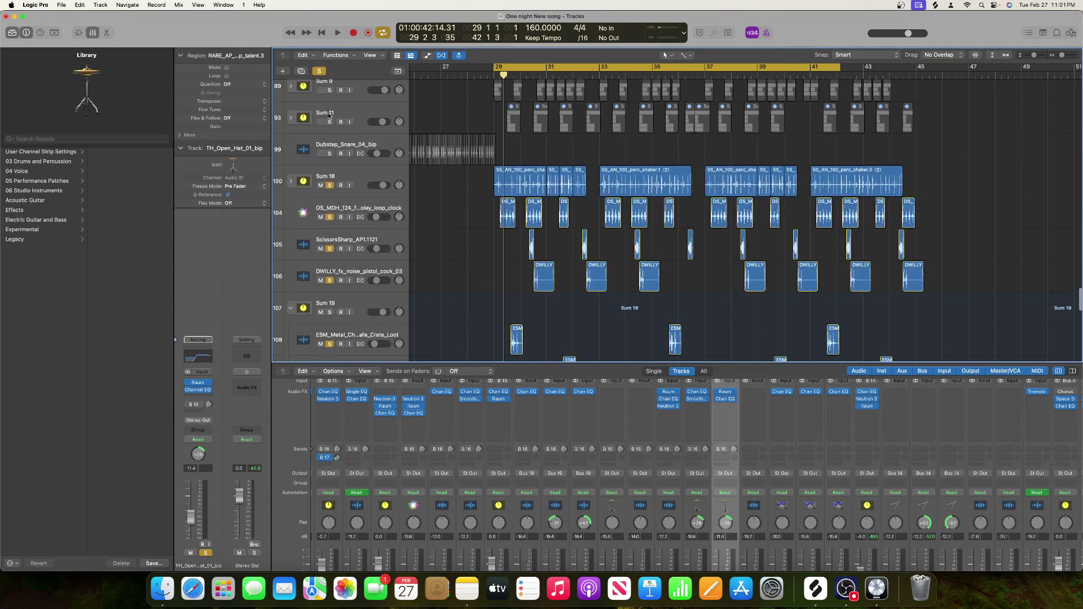
- Play back the soloed percussion tracks together from bar 29 to about bar 38
scroll(336, 164, up, 5)
key(space)
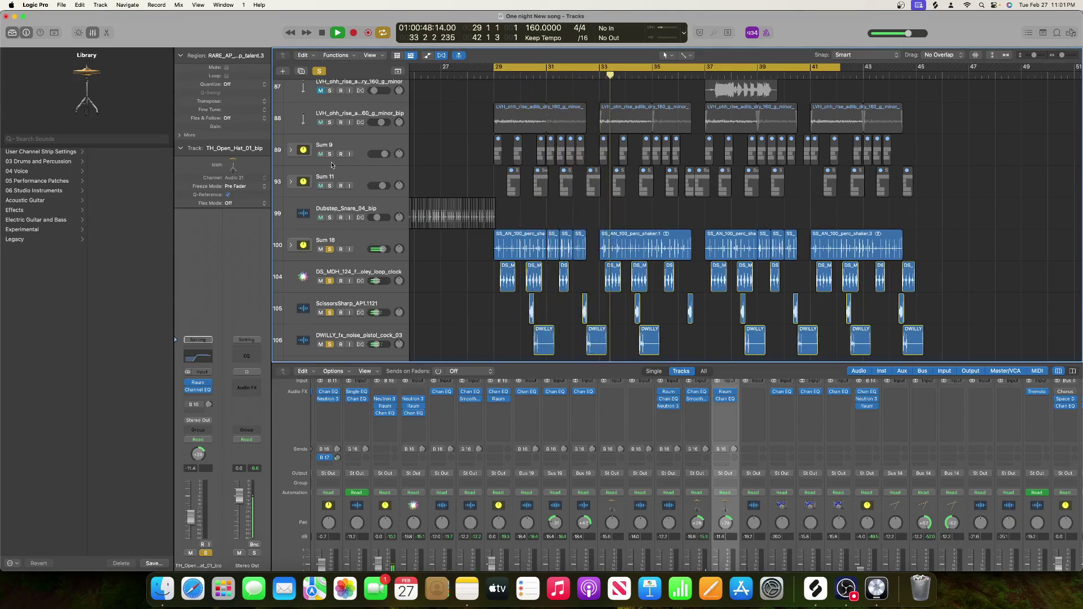
scroll(332, 165, down, 5)
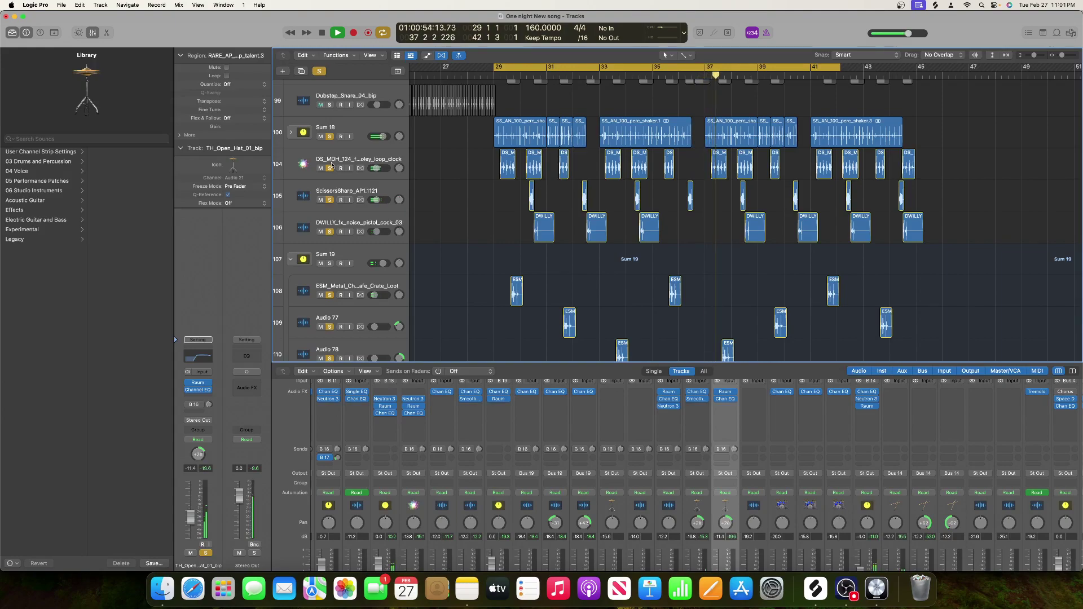
scroll(332, 166, down, 3)
scroll(332, 165, down, 2)
key(space)
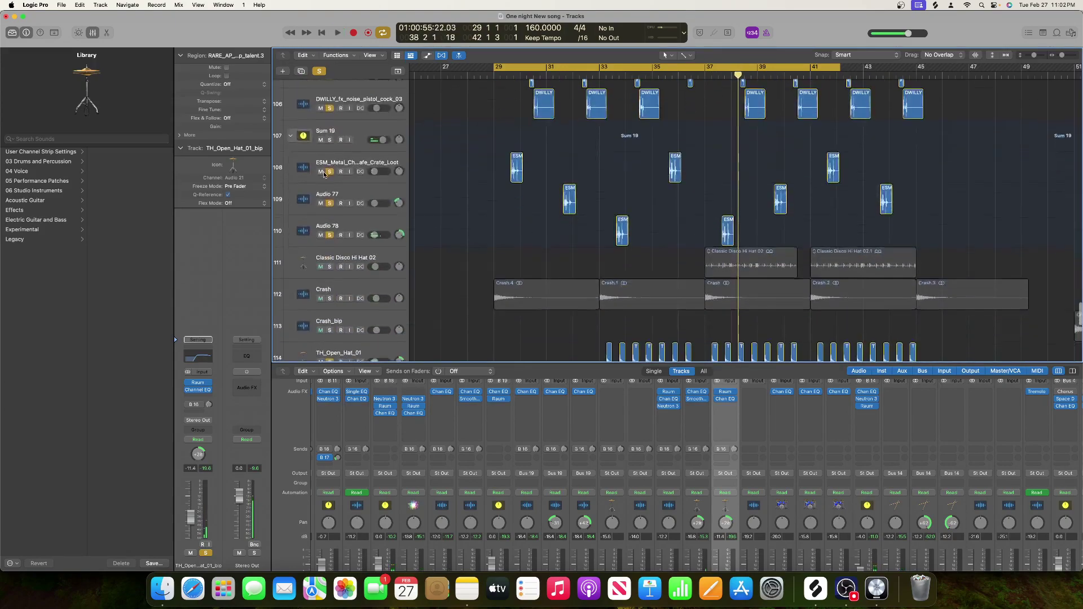
- Solo Classic Disco Hi Hat 02, add a Channel EQ, and loop playback from bar 37 to 40 3
click(326, 267)
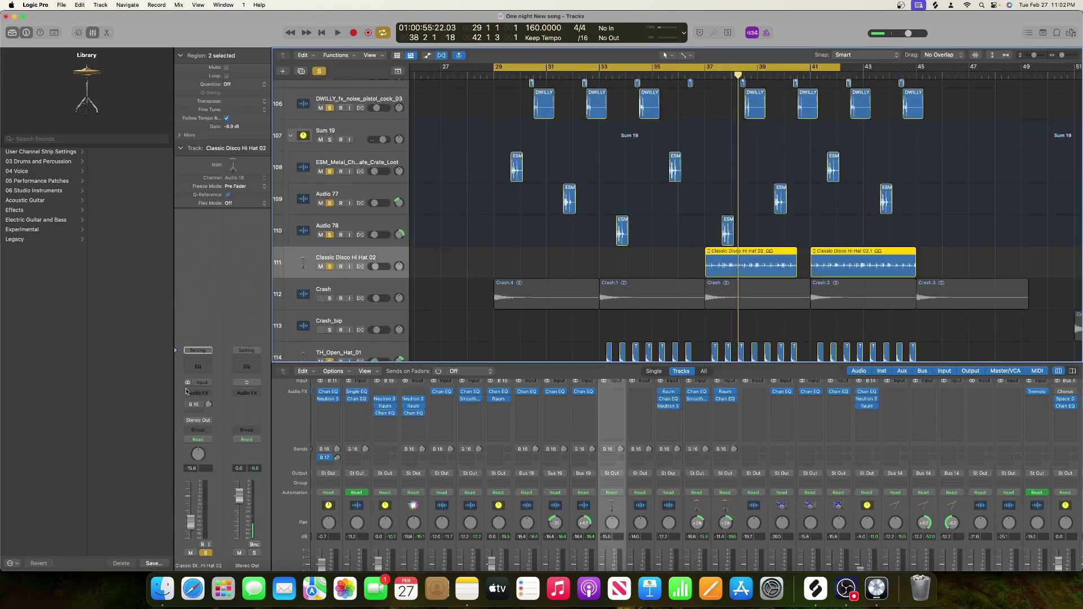
click(200, 368)
drag(565, 127, 482, 51)
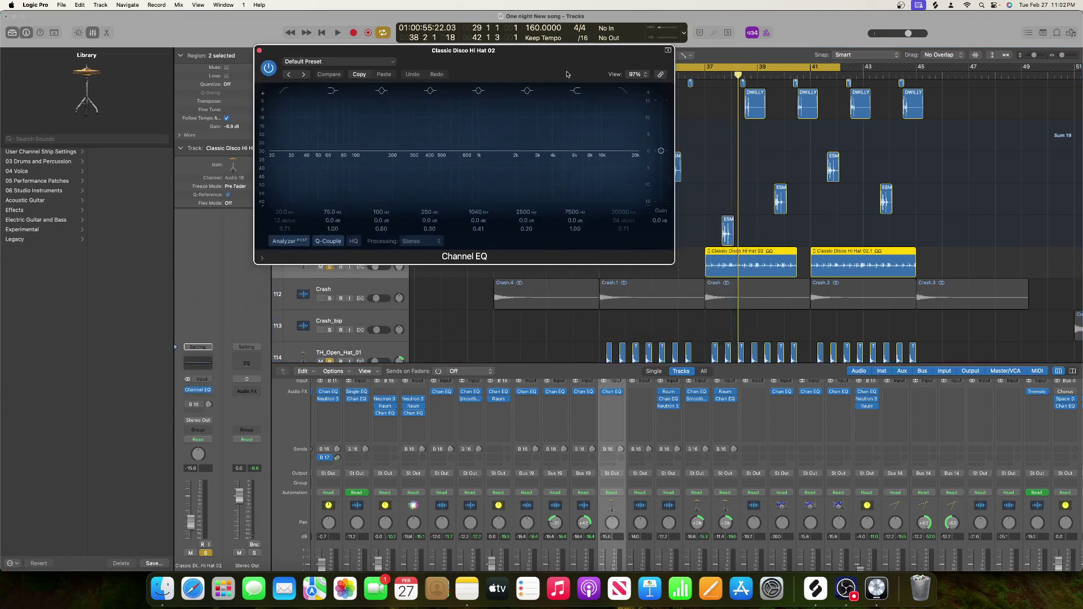
key(space)
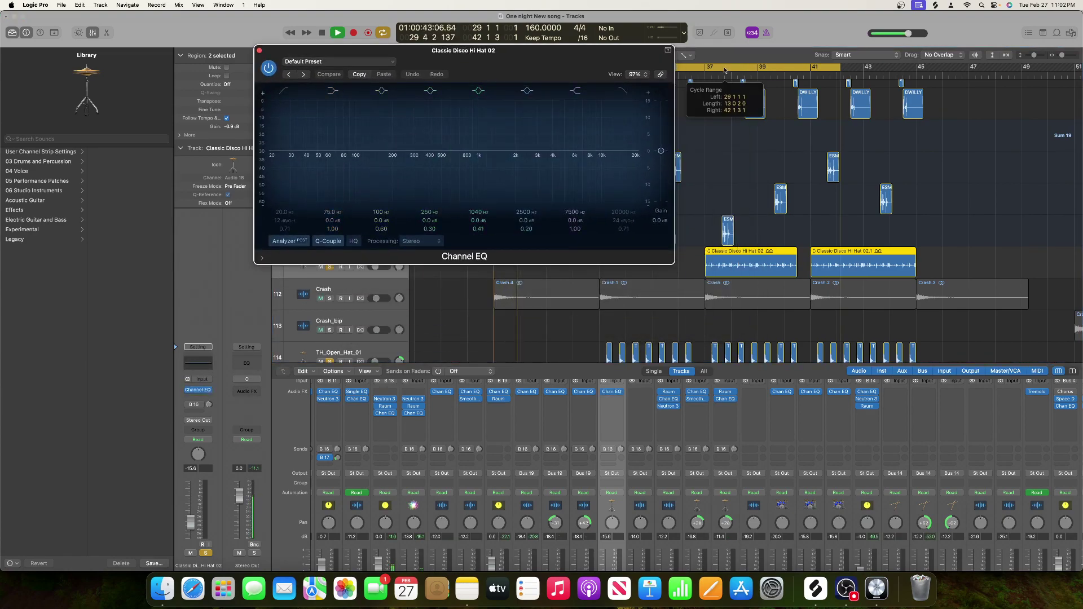
key(space)
drag(708, 68, 799, 68)
key(space)
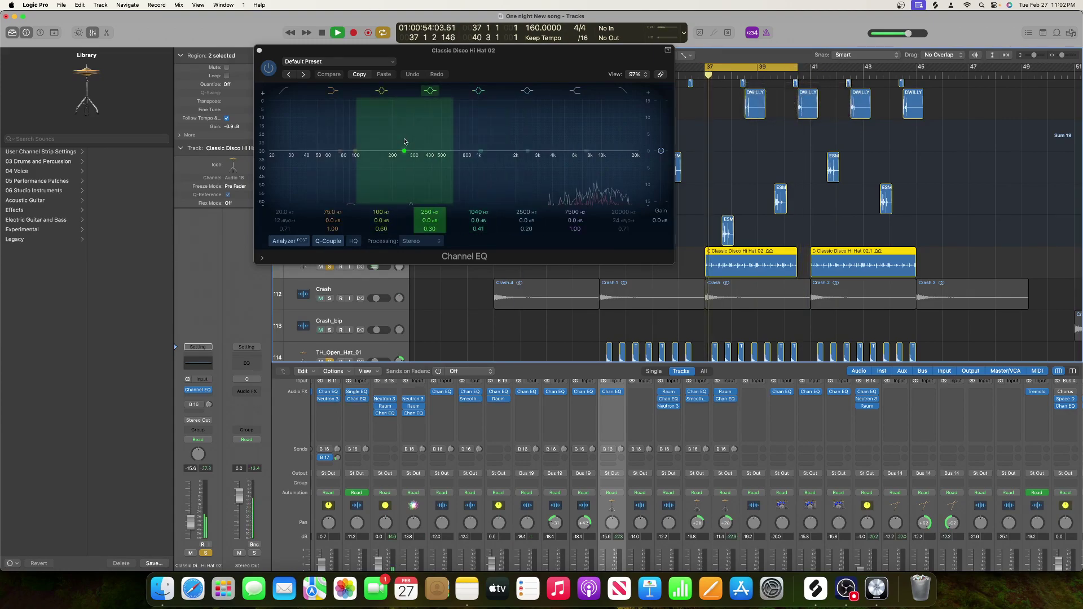
- Enable a 48 dB/octave low cut in the hi-hat's Channel EQ and raise the track's volume to -3.0 dB
click(284, 220)
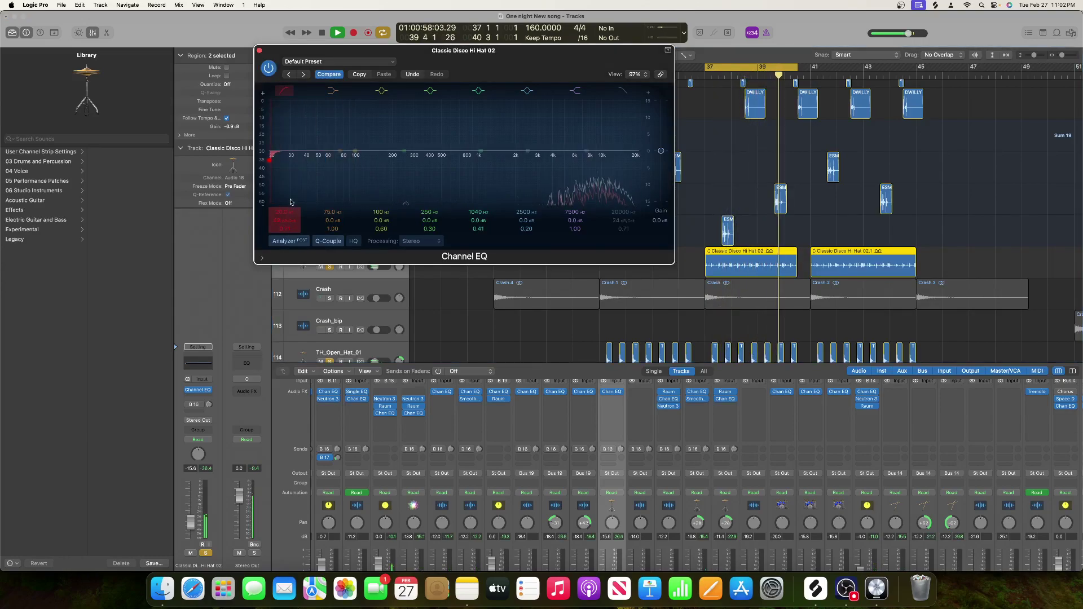
drag(191, 521, 192, 487)
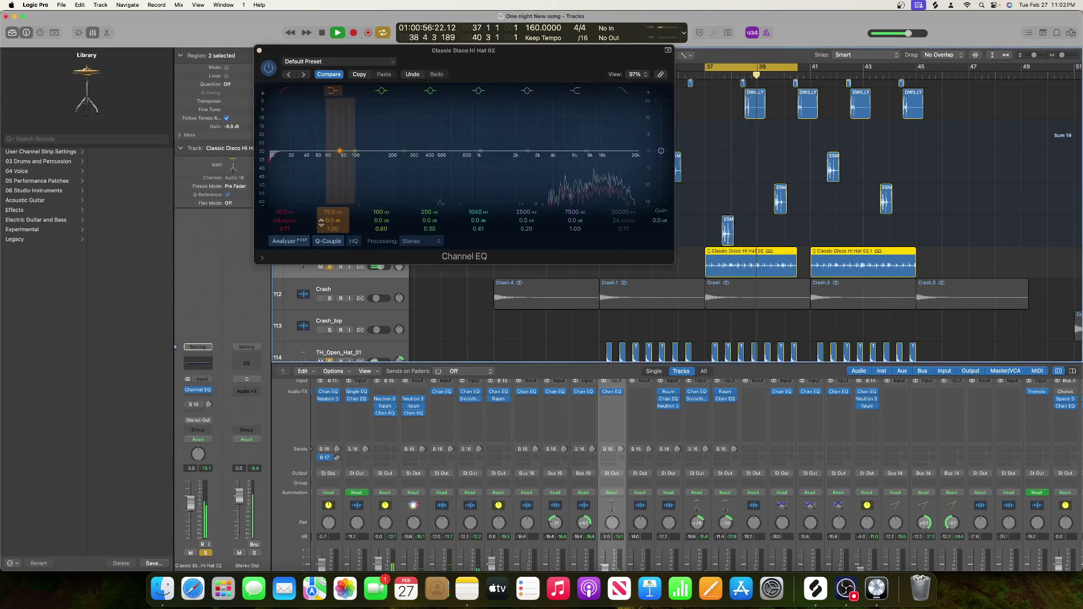
key(space)
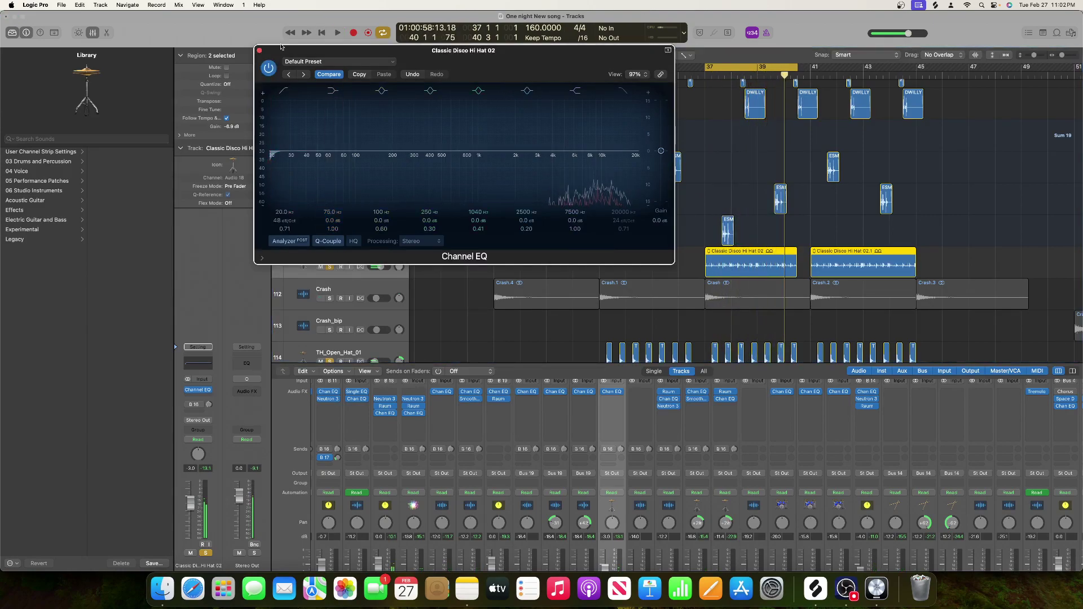
- Solo only Classic Disco Hi Hat 02, move its EQ low cut to about 105 Hz and boost 430 Hz by 2.9 dB
drag(288, 49, 561, 47)
click(317, 73)
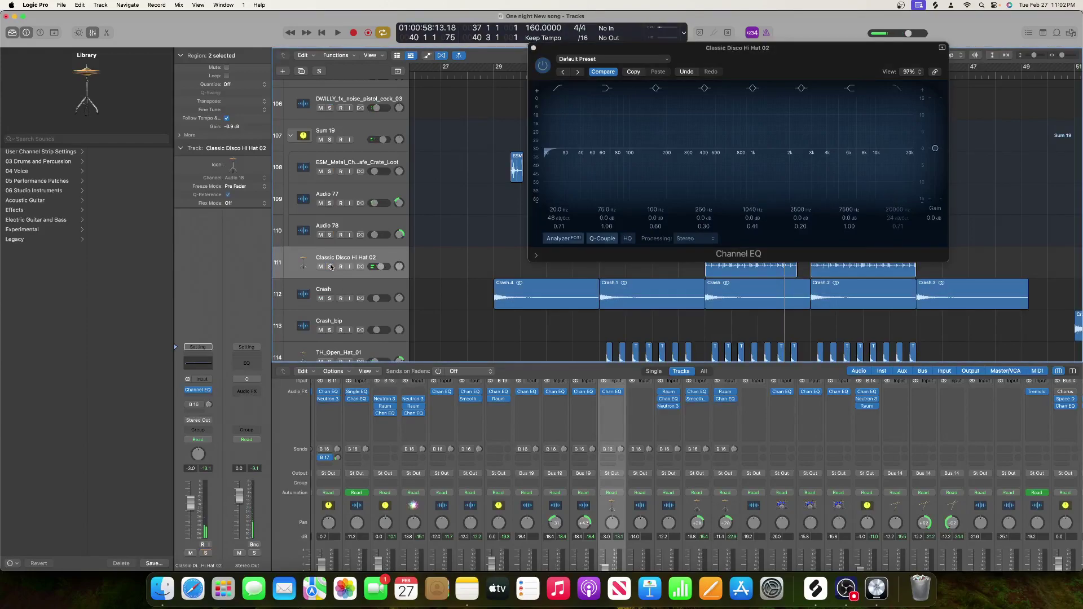
click(331, 267)
key(space)
mouse_move(558, 209)
mouse_down()
mouse_move(558, 186)
mouse_move(558, 204)
mouse_up()
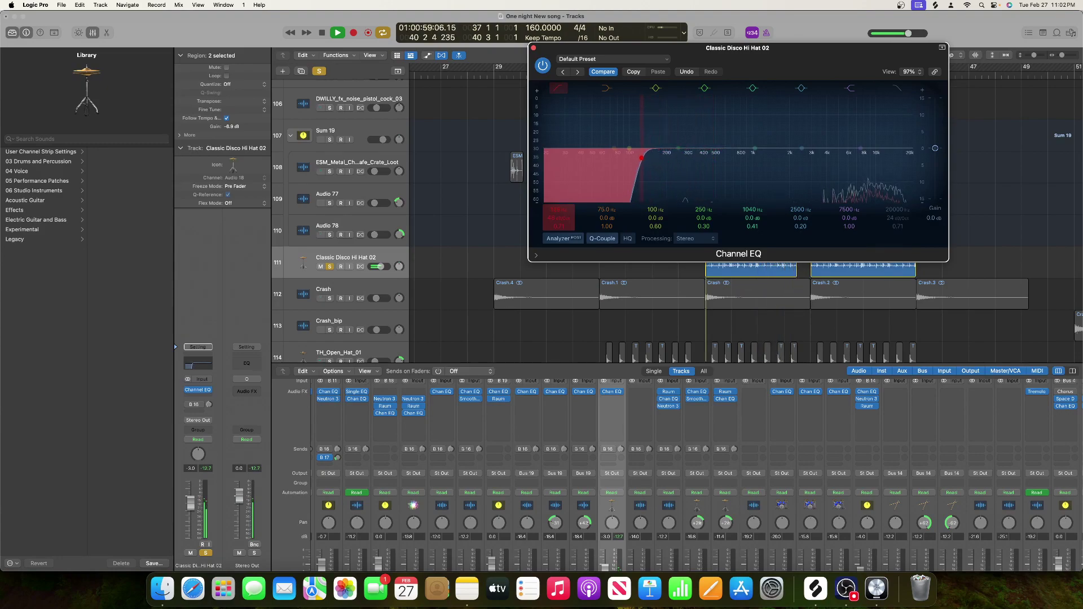
drag(679, 147, 711, 140)
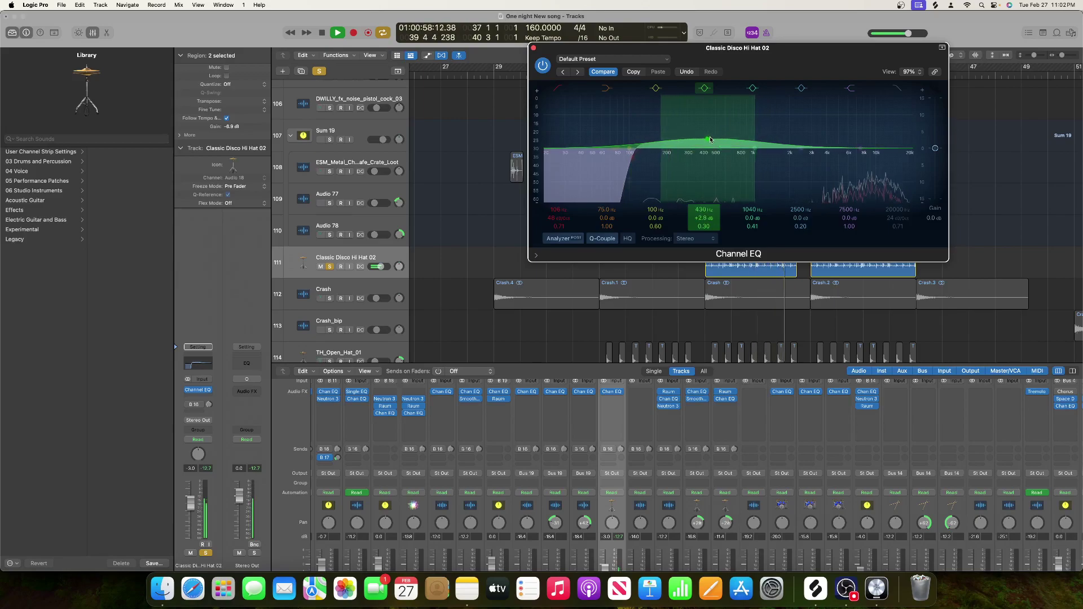
click(533, 49)
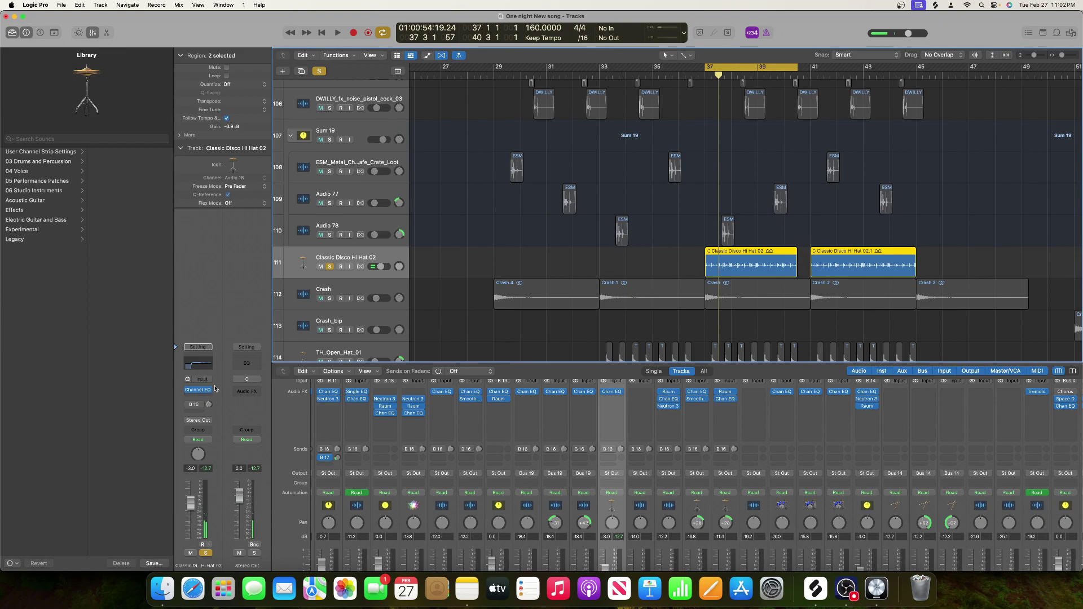
- Pull the high shelf in Classic Disco Hi Hat 02's Channel EQ down to -1.4 dB at about 4080 Hz during looped playback
click(199, 365)
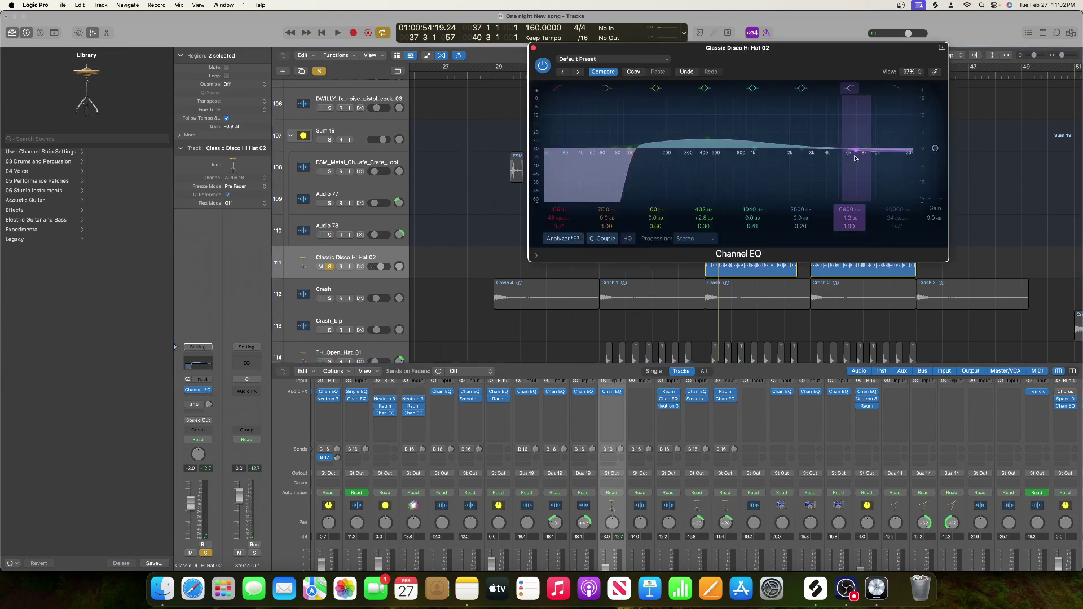
drag(847, 155, 828, 156)
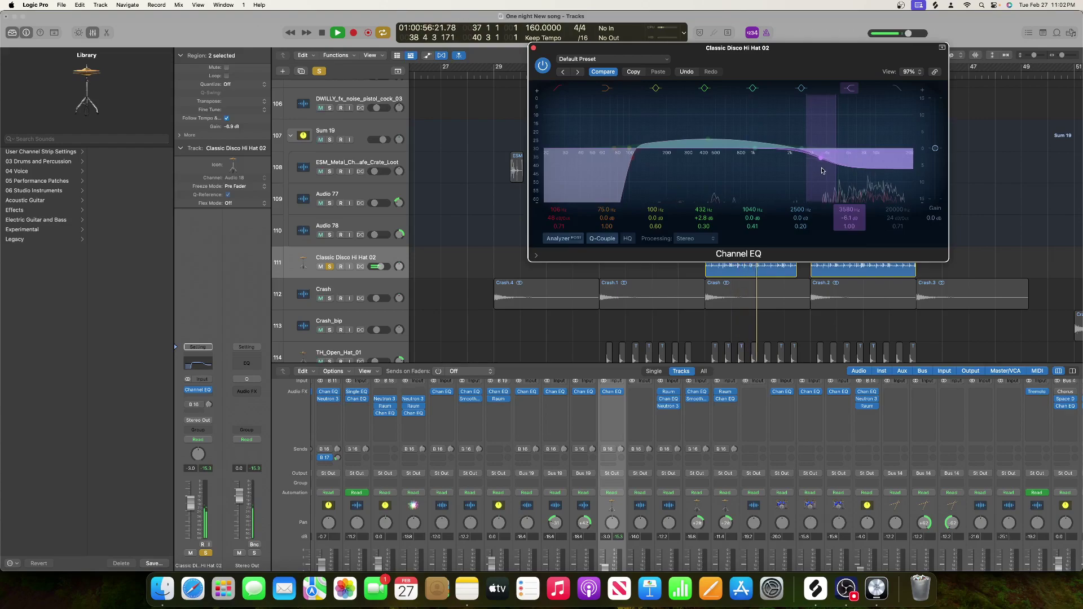
drag(822, 170, 829, 151)
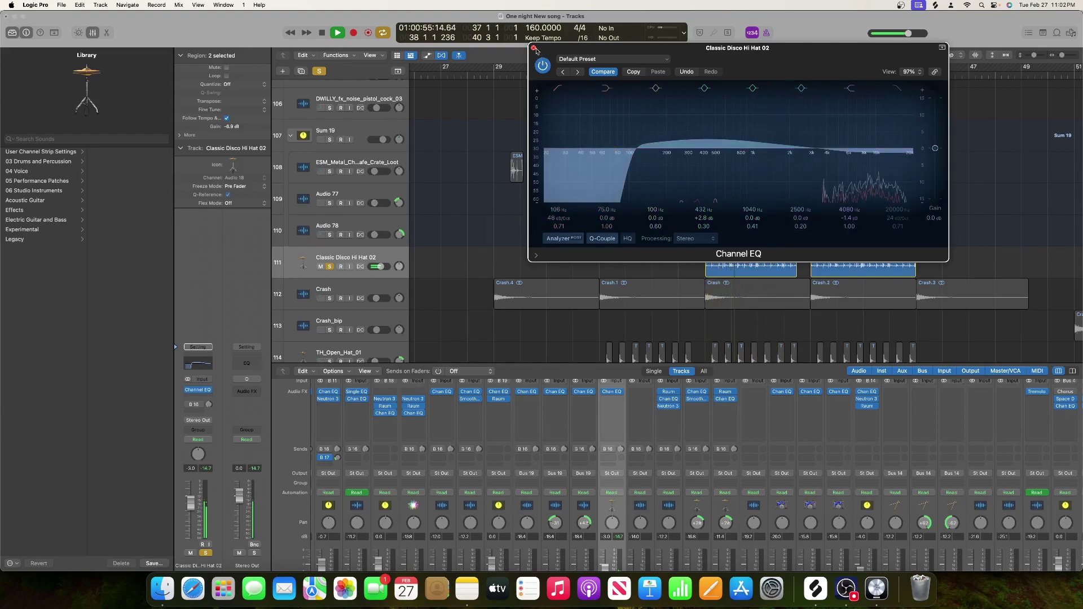
key(super+w)
key(space)
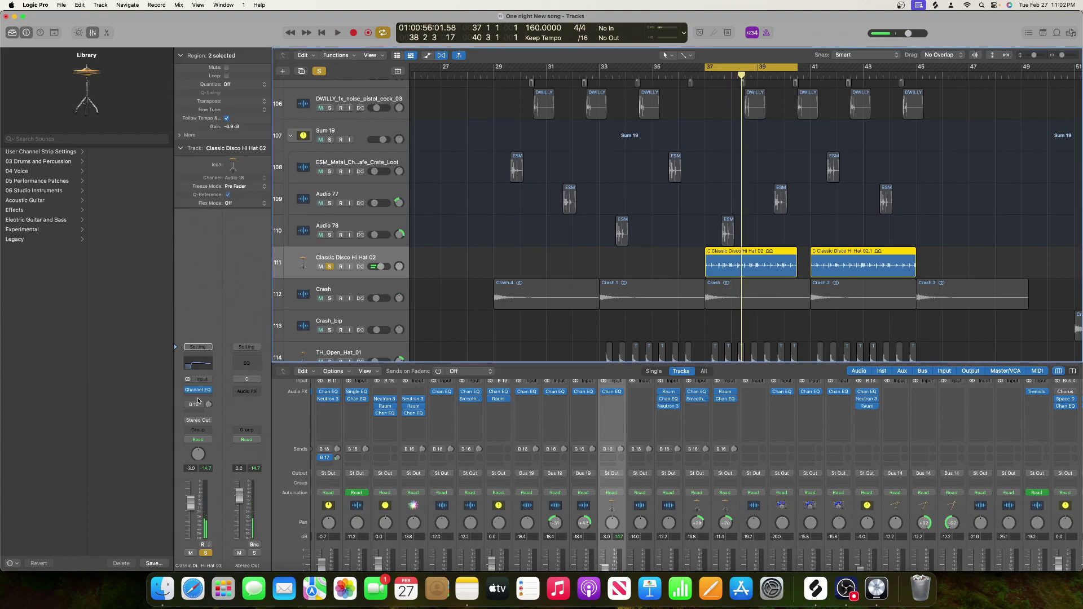
- Add Smooth Operator to Classic Disco Hi Hat 02 and shape its curve with a low-frequency dip and a smaller dip between 1 and 2 kHz
click(198, 400)
click(272, 425)
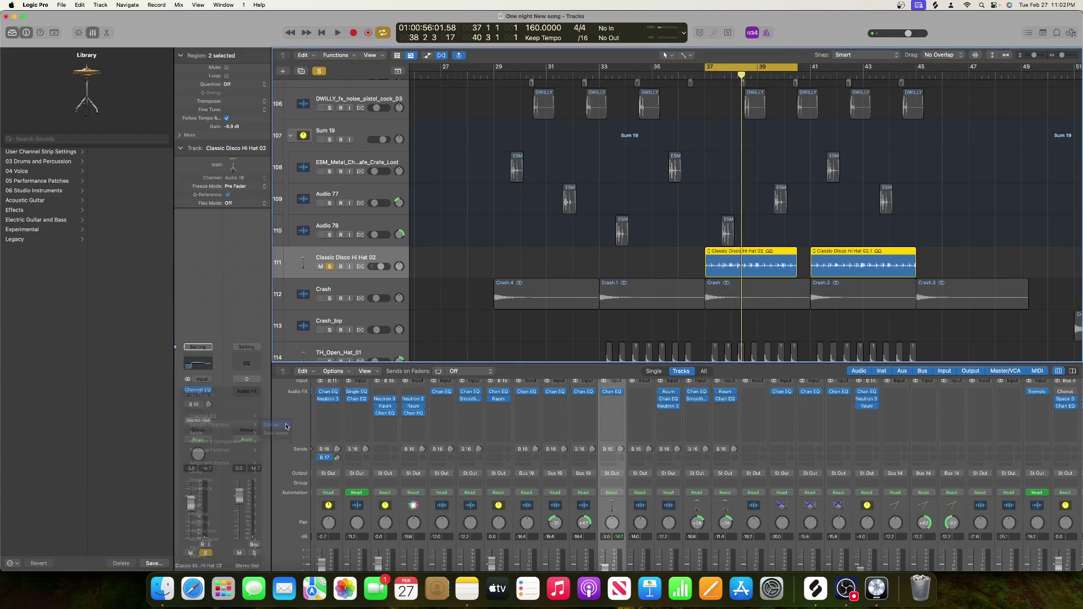
key(space)
drag(537, 229, 413, 260)
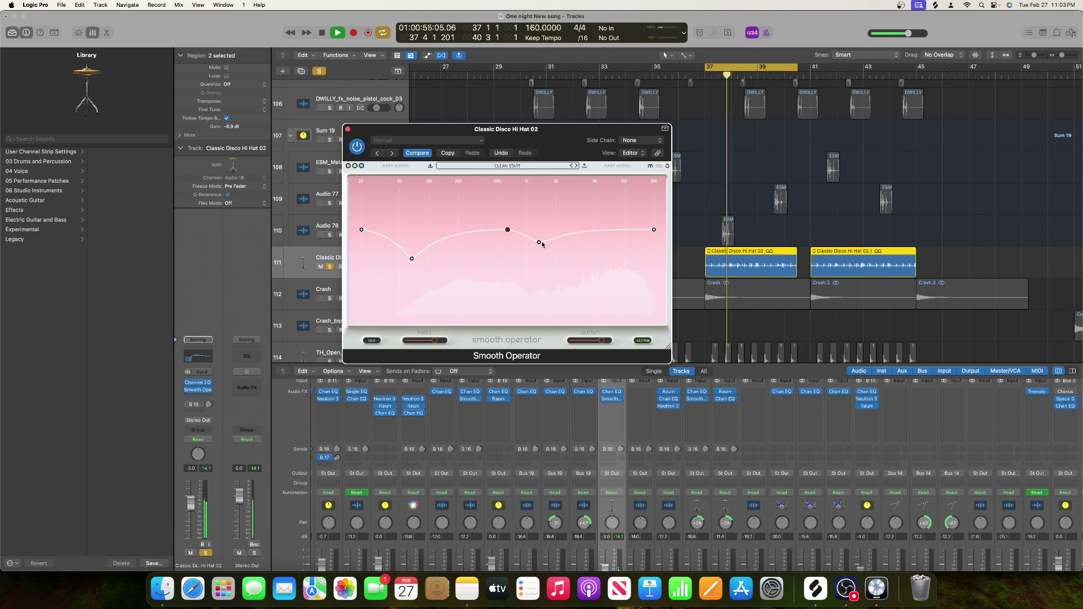
key(space)
click(349, 129)
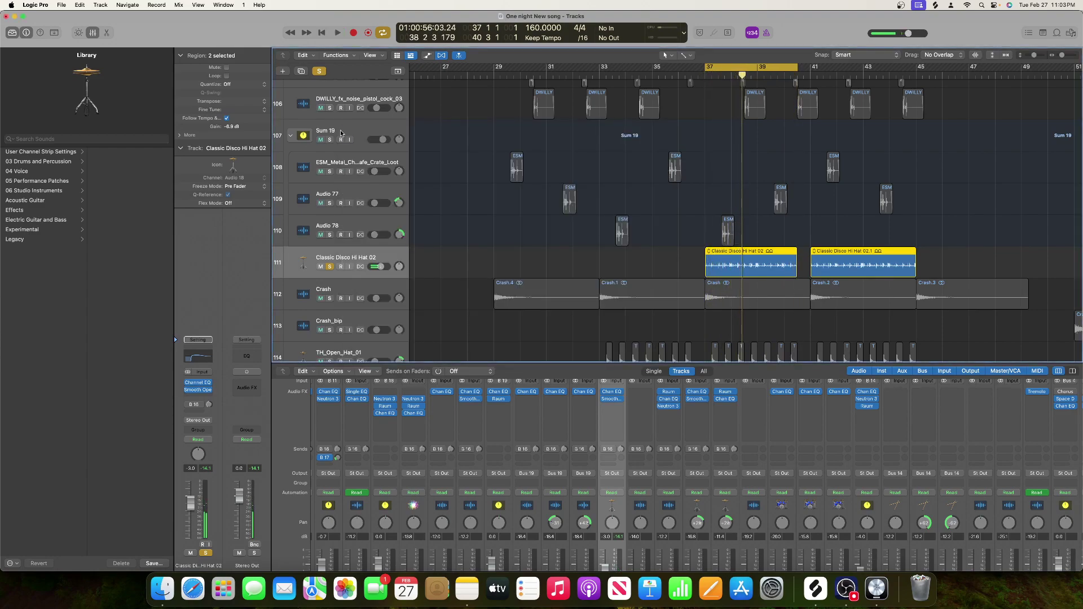
- Add Neutron 3 Compressor to the hi-hat with threshold about -26 dB, attack 1.2, release 16.4, ratio 3.4:1, and adjust its makeup gain
click(205, 398)
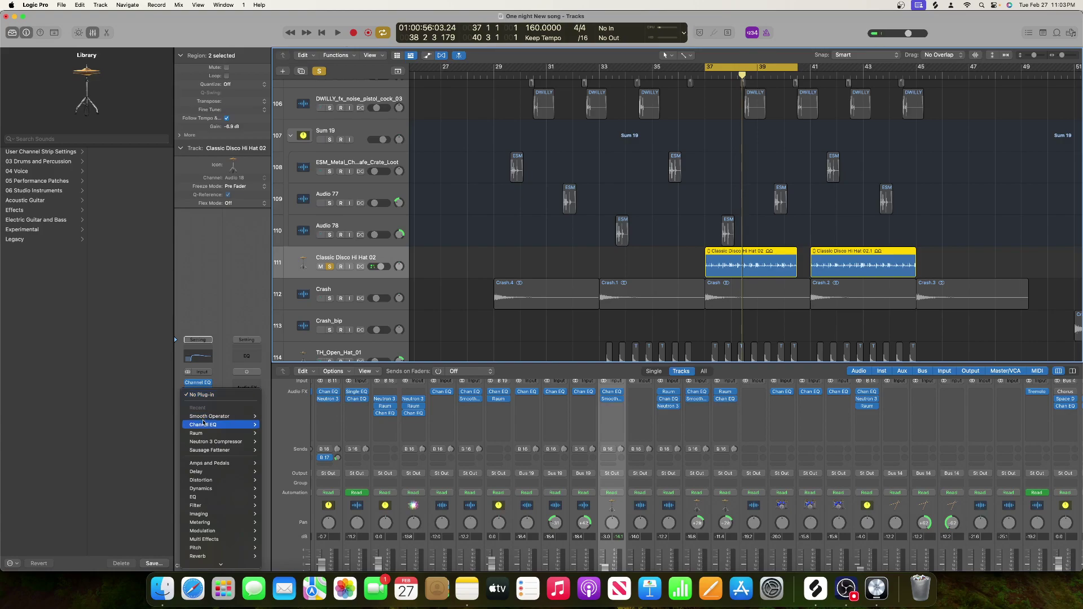
mouse_move(240, 443)
key(Return)
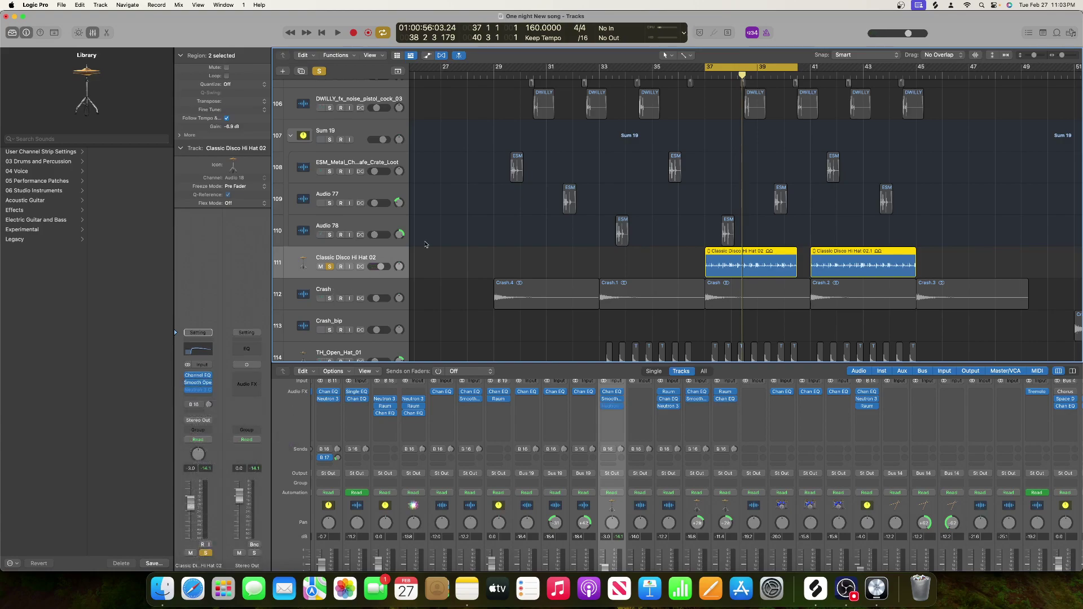
key(space)
drag(520, 252, 517, 283)
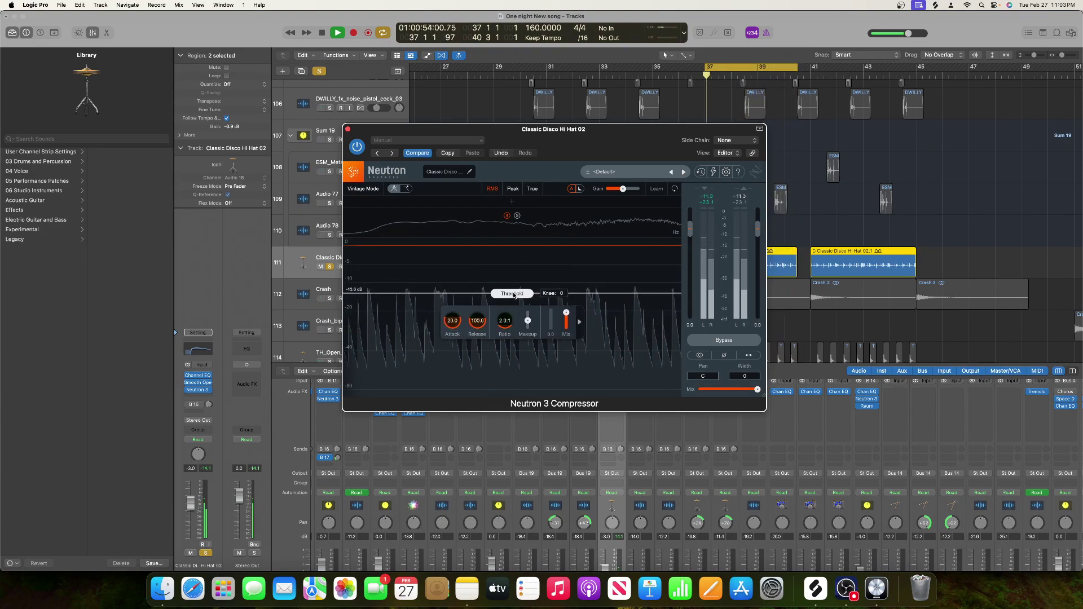
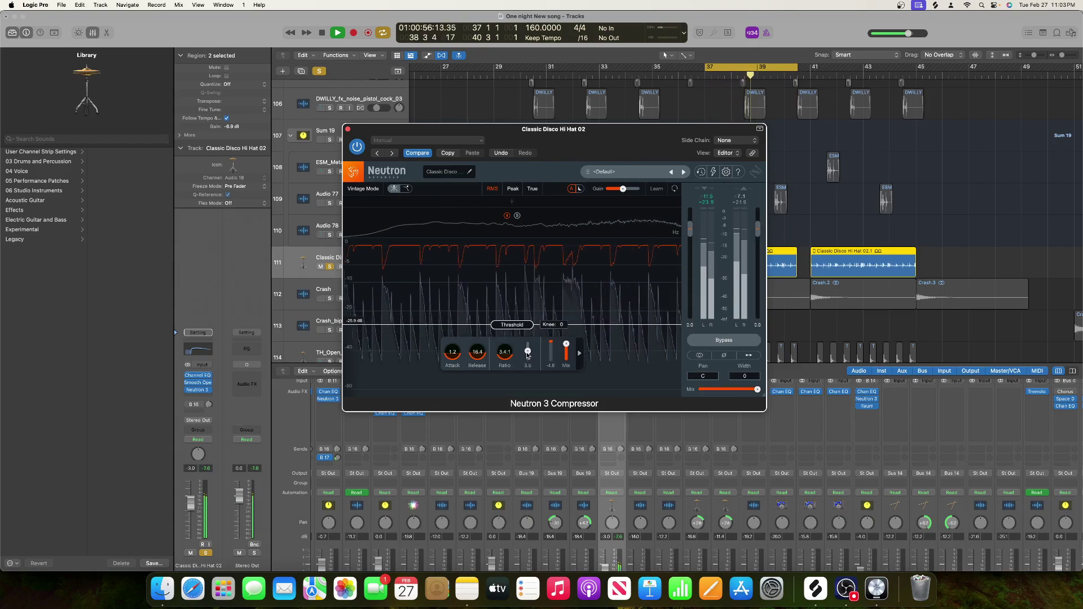
click(348, 130)
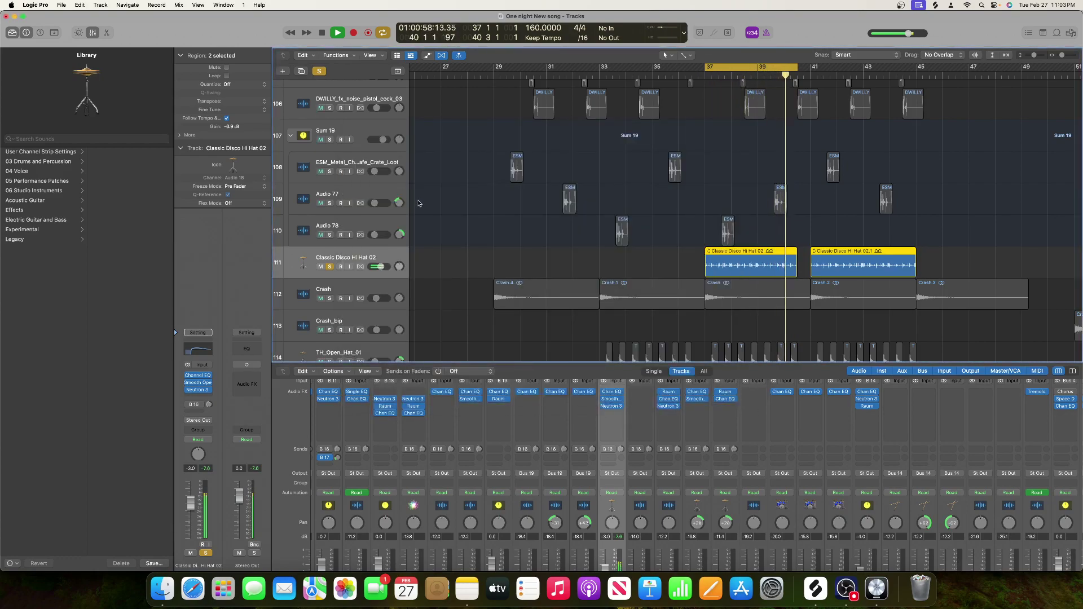
key(space)
- Reopen the hi-hat's Channel EQ during looped playback and narrow the 432 Hz band to a Q of 1.20
click(198, 375)
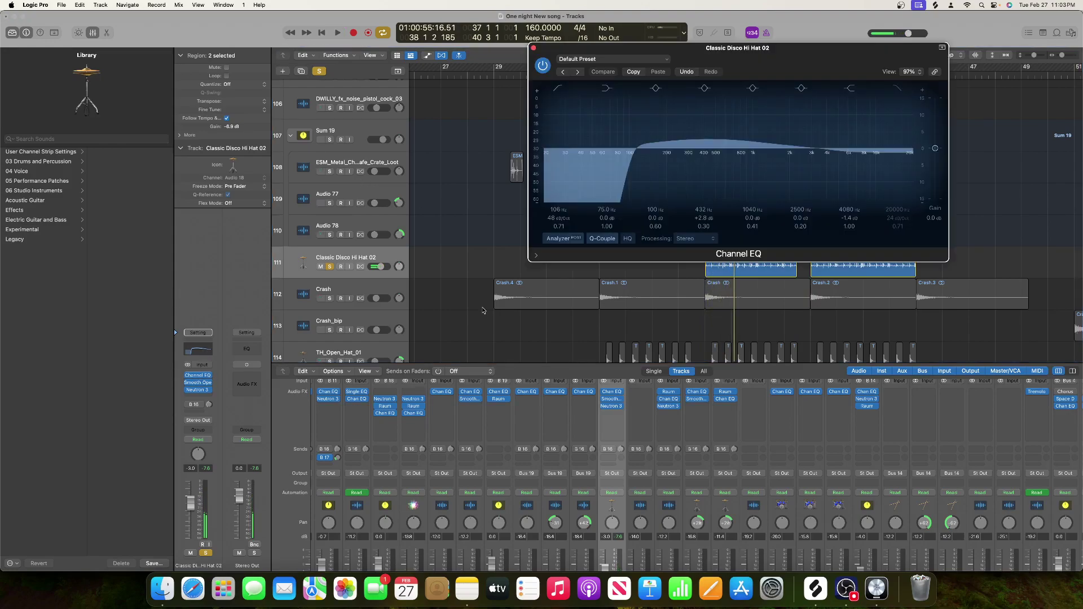
key(space)
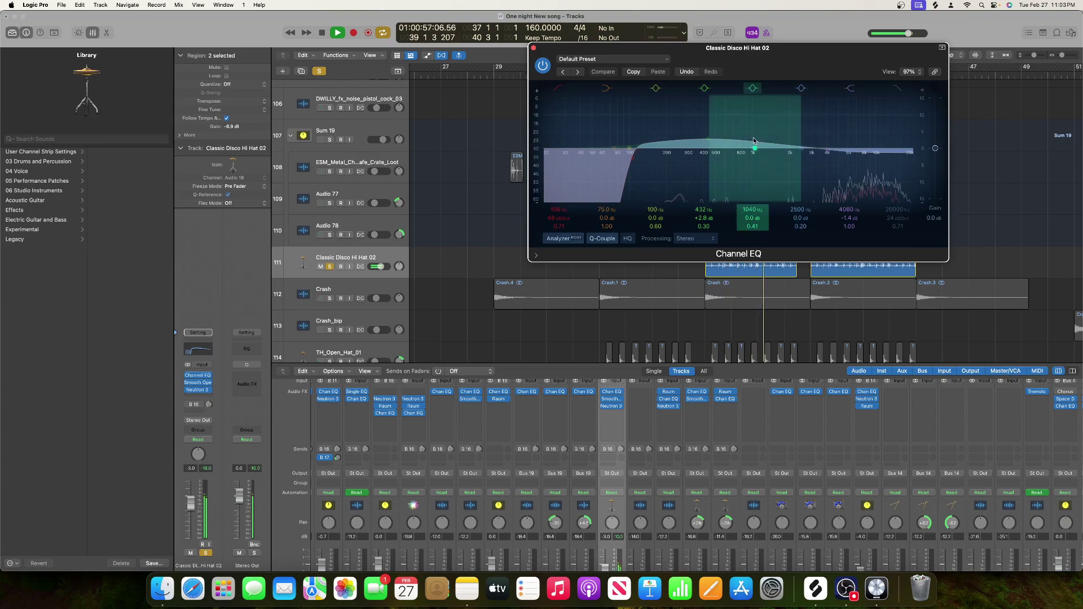
drag(889, 76, 592, 45)
drag(1062, 54, 1069, 57)
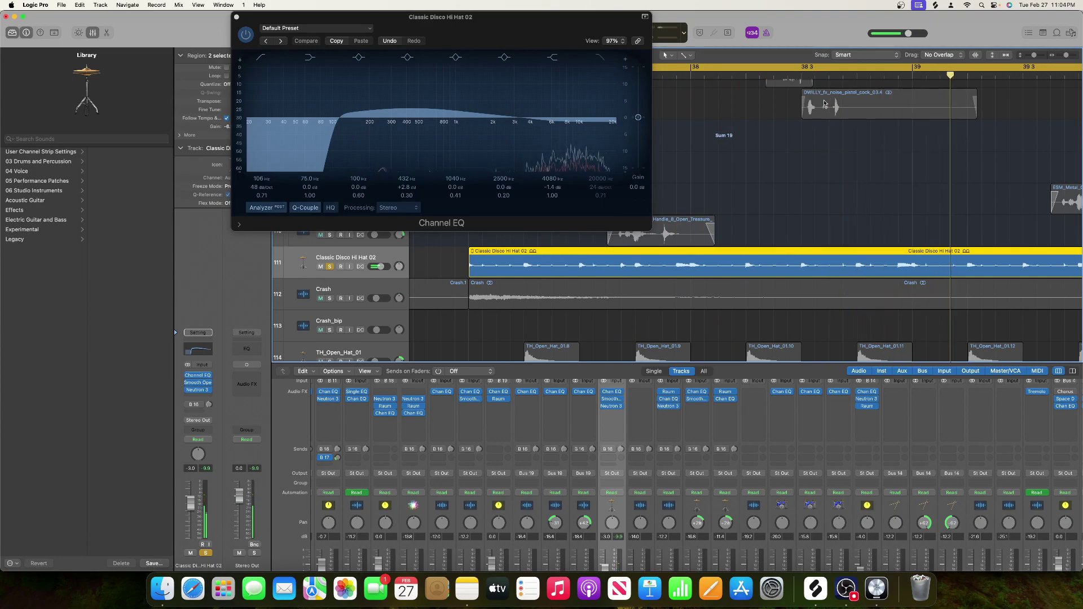
drag(1067, 58, 1068, 58)
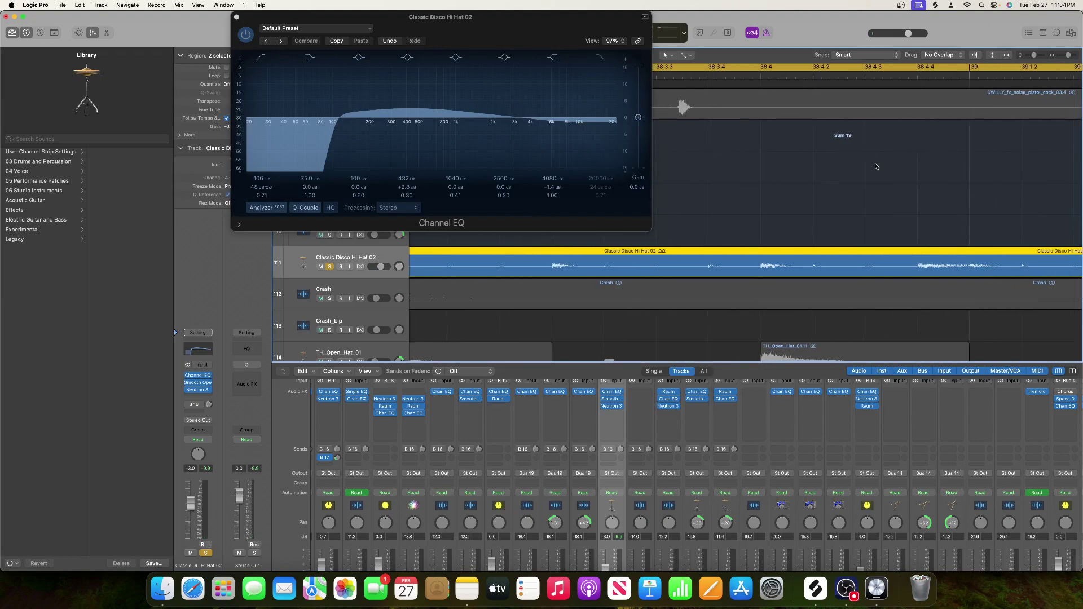
scroll(877, 165, down, 1)
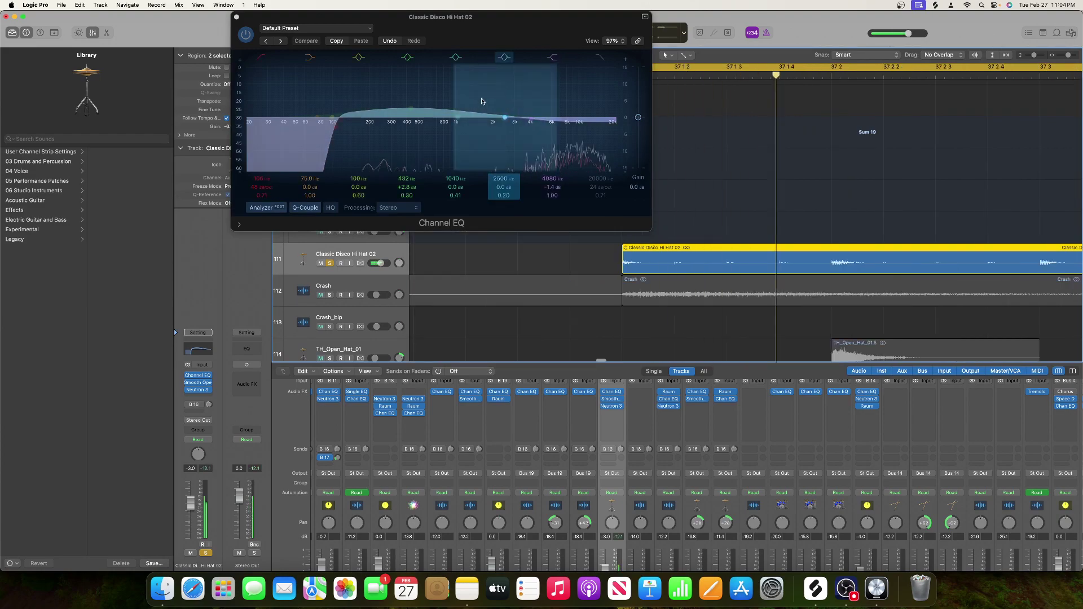
drag(406, 195, 407, 182)
- Sweep a deep mid-band cut and the high cut across the hi-hat's EQ, returning them to 0 dB at 2040 Hz and to 20000 Hz
drag(498, 109, 490, 177)
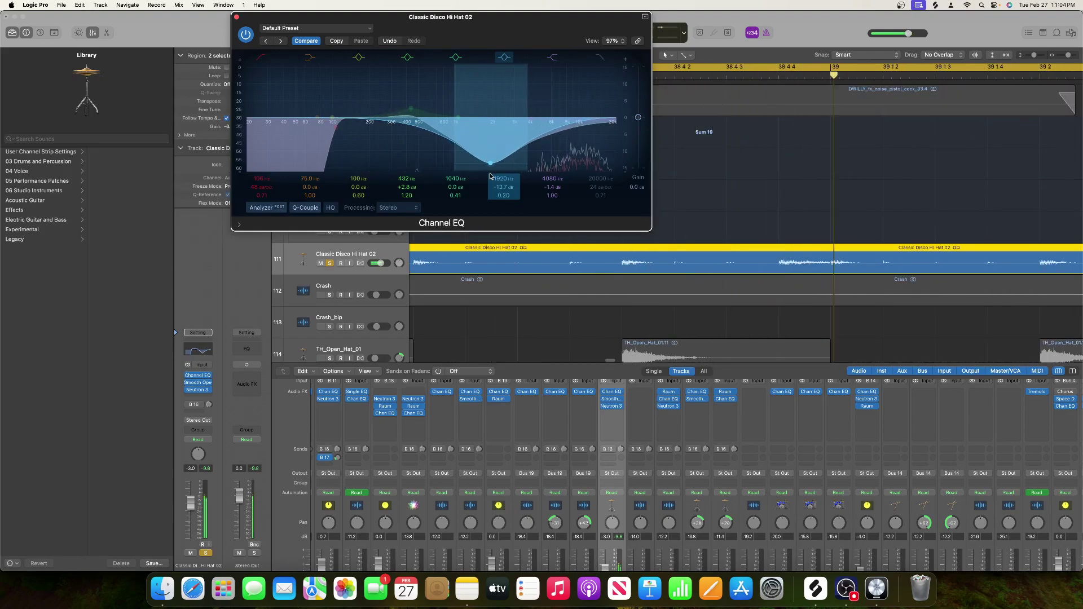
drag(490, 177, 550, 177)
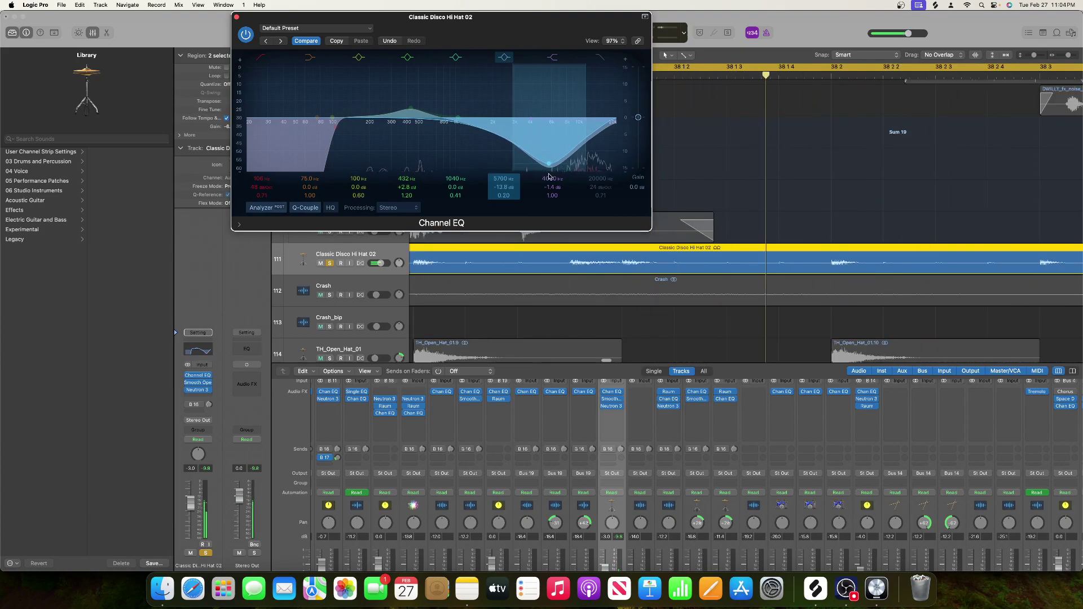
drag(550, 177, 494, 118)
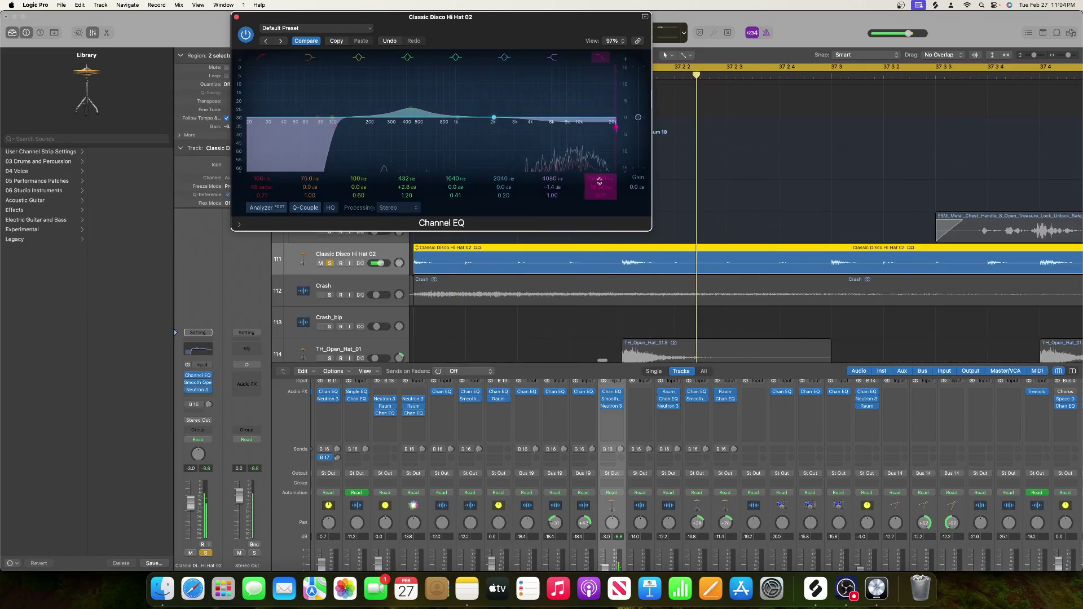
drag(616, 127, 453, 127)
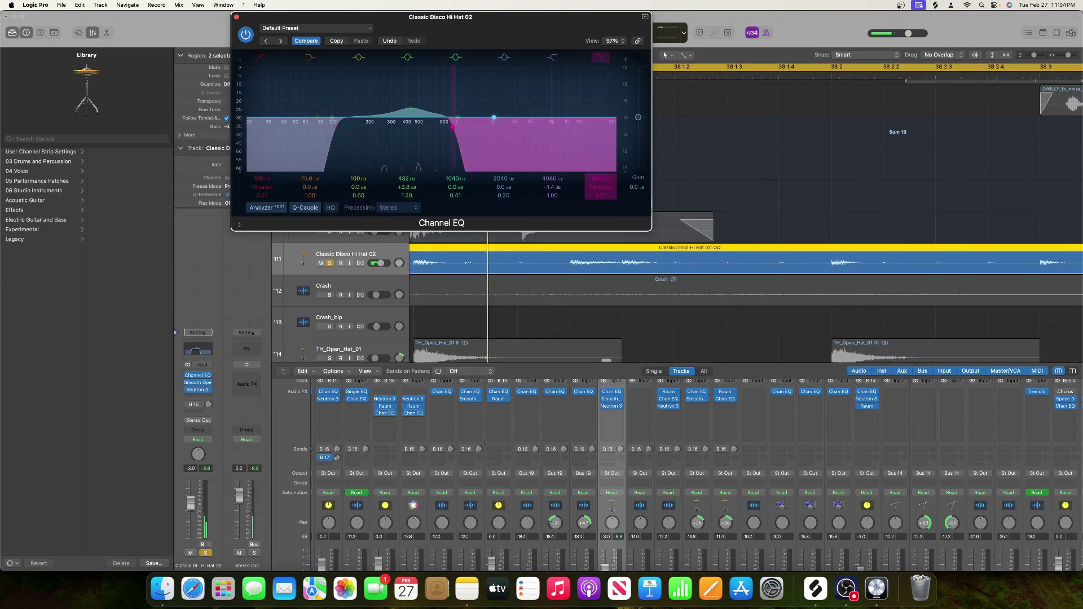
drag(452, 127, 616, 119)
- Sweep the hi-hat EQ's low cut upward, settle it at 121 Hz, and cut 378 Hz by 4.7 dB
drag(334, 119, 464, 131)
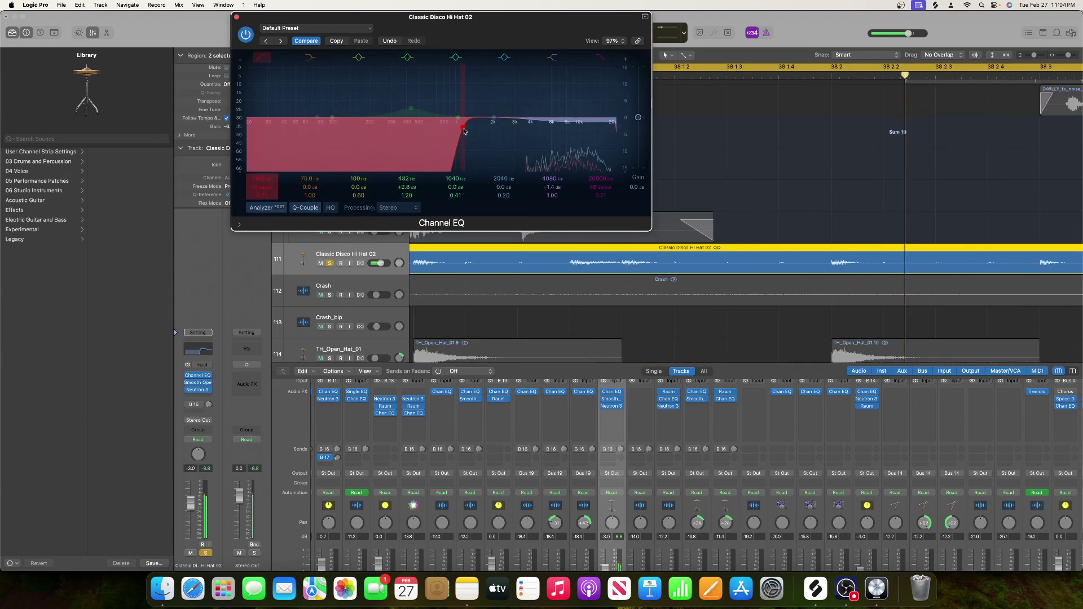
drag(464, 132, 538, 133)
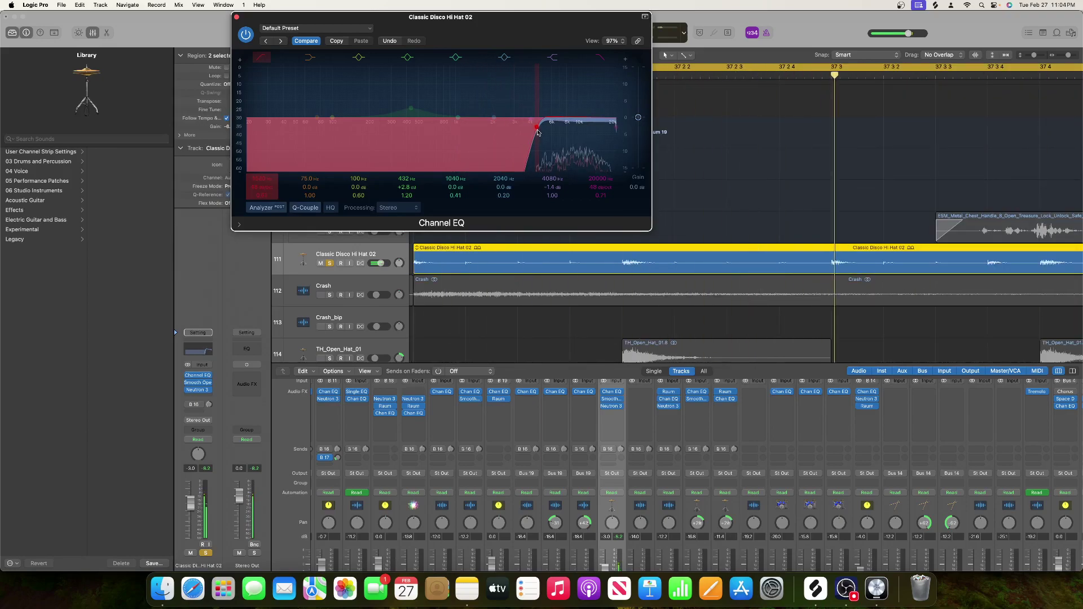
drag(537, 133, 343, 125)
drag(411, 112, 403, 143)
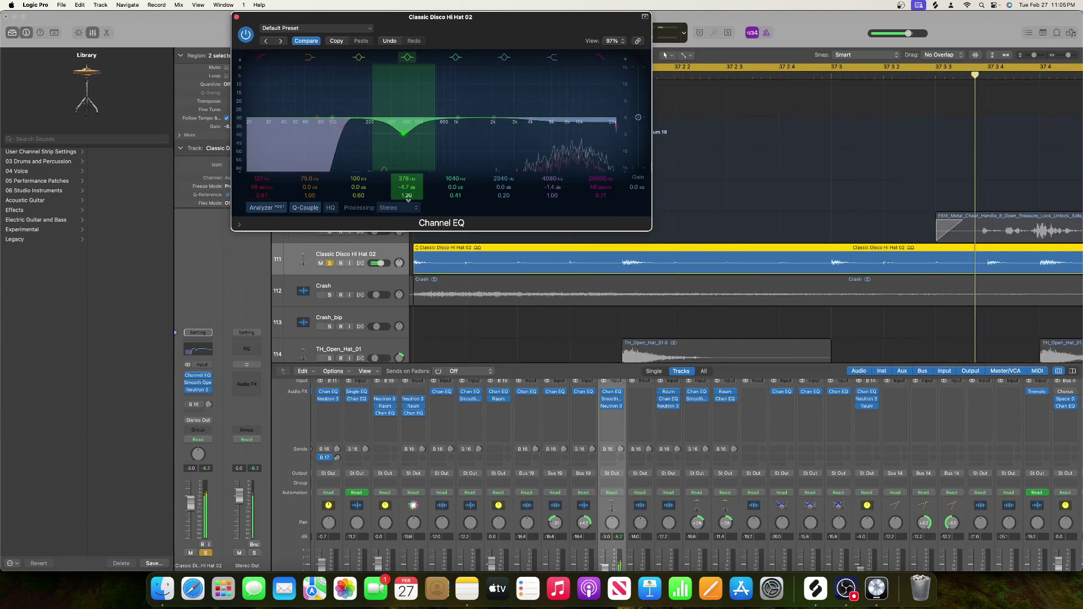
- Flatten the low-frequency dip in the hi-hat's Smooth Operator curve and fine-tune the dip between 1 and 2 kHz
click(612, 399)
click(539, 244)
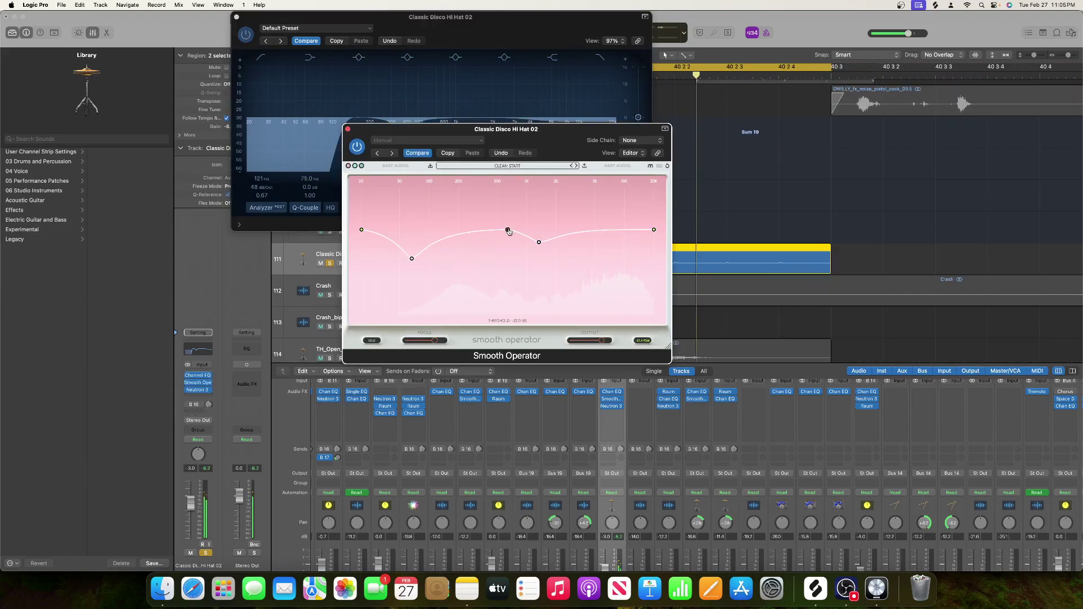
drag(539, 243, 542, 241)
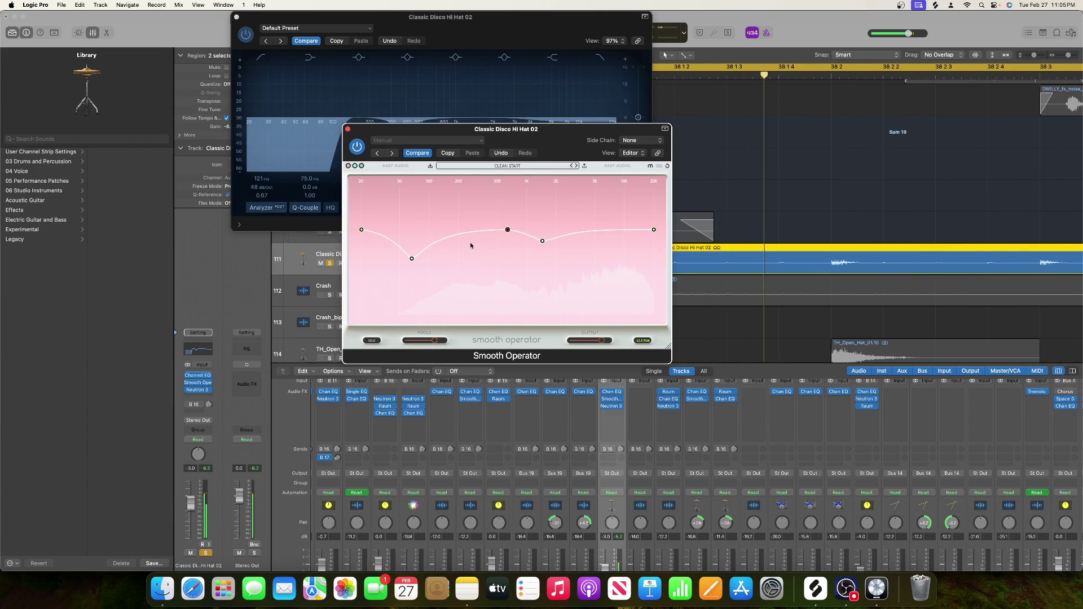
drag(412, 257, 463, 230)
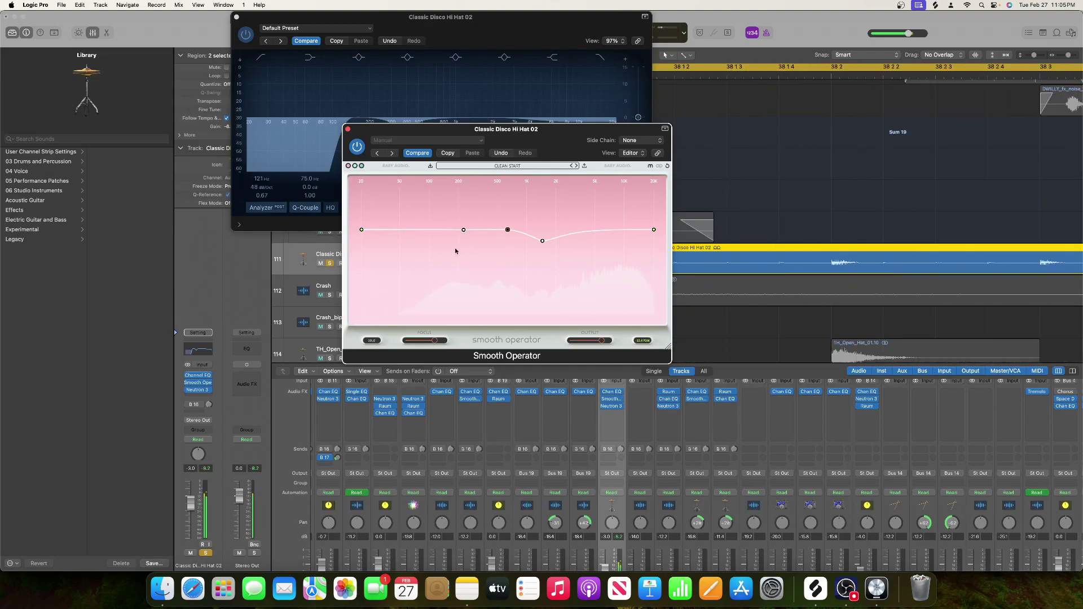
drag(542, 242, 541, 243)
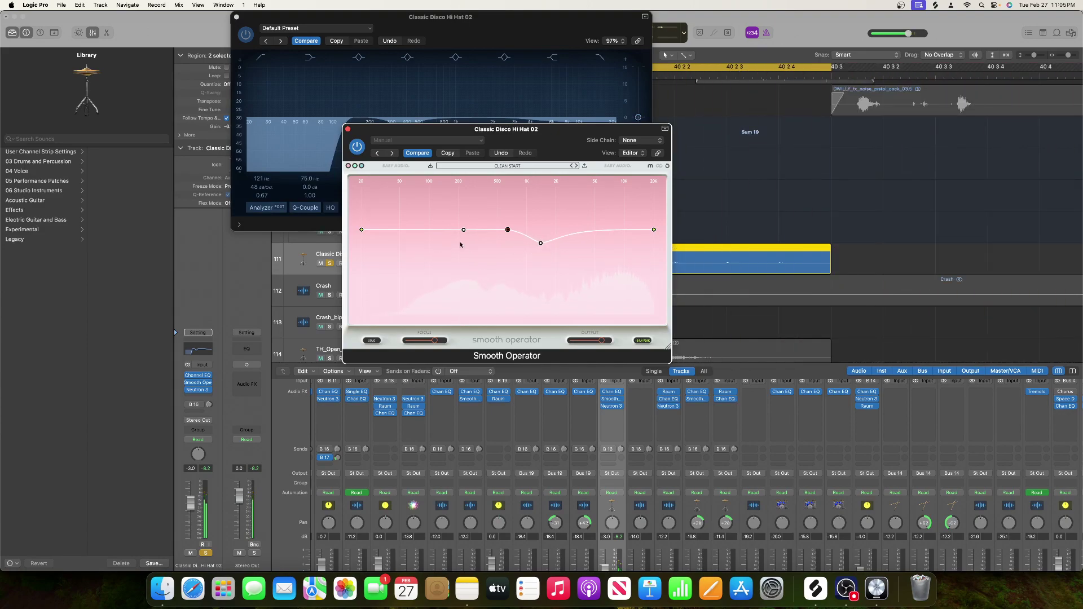
click(348, 129)
- Move the hi-hat EQ's mid cut to 675 Hz at -8.2 dB with a Q of 1.60, and close the Channel EQ
drag(404, 136, 435, 151)
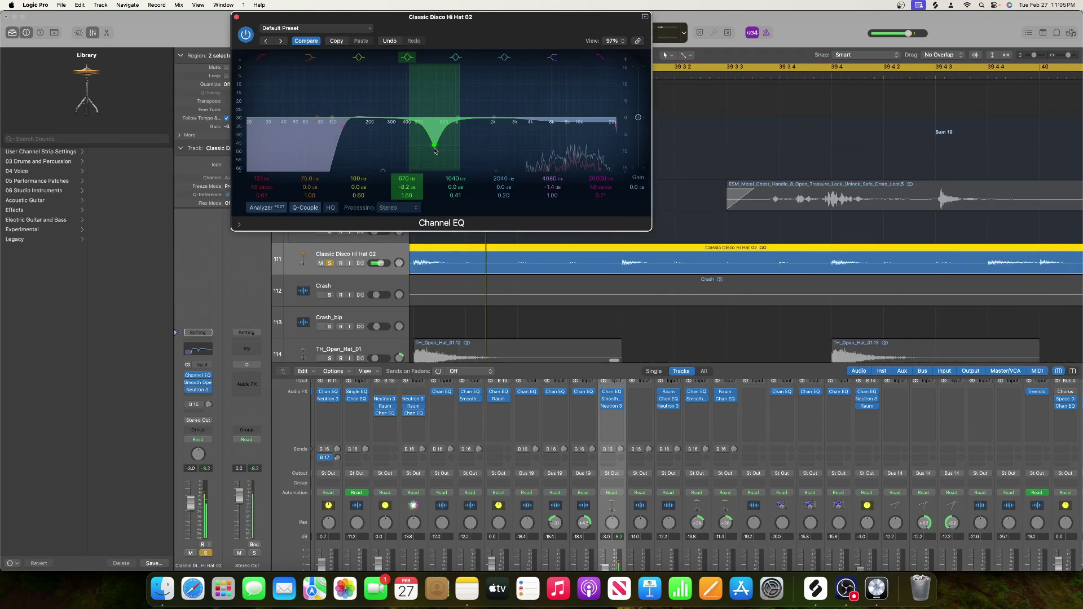
drag(434, 149, 435, 149)
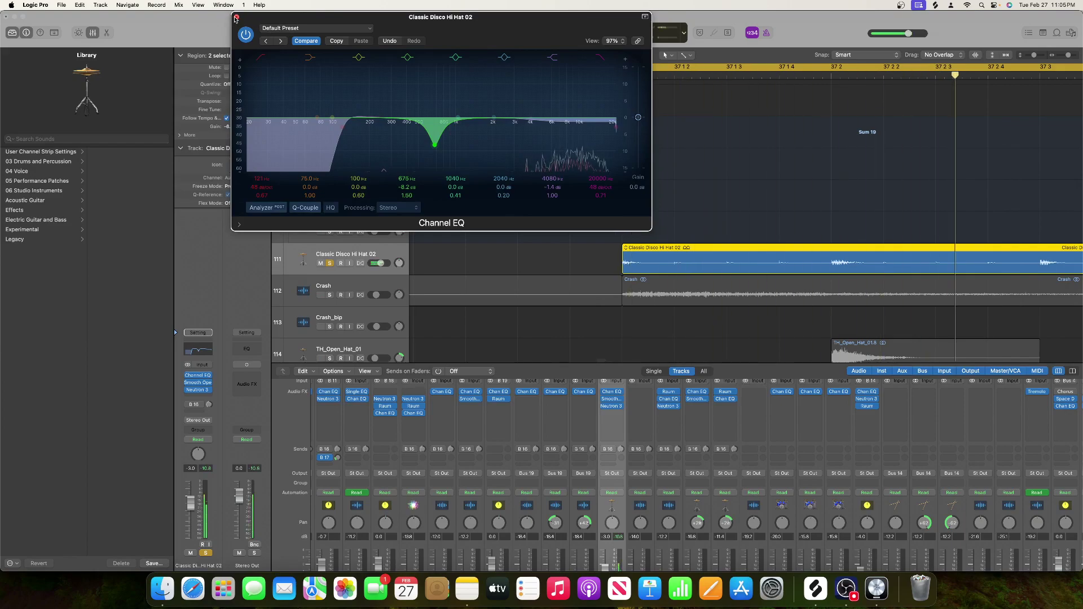
key(super+w)
- Play back the soloed hi-hat, clear solo, and play the full mix around bars 37 to 40
drag(1068, 55, 1064, 55)
key(space)
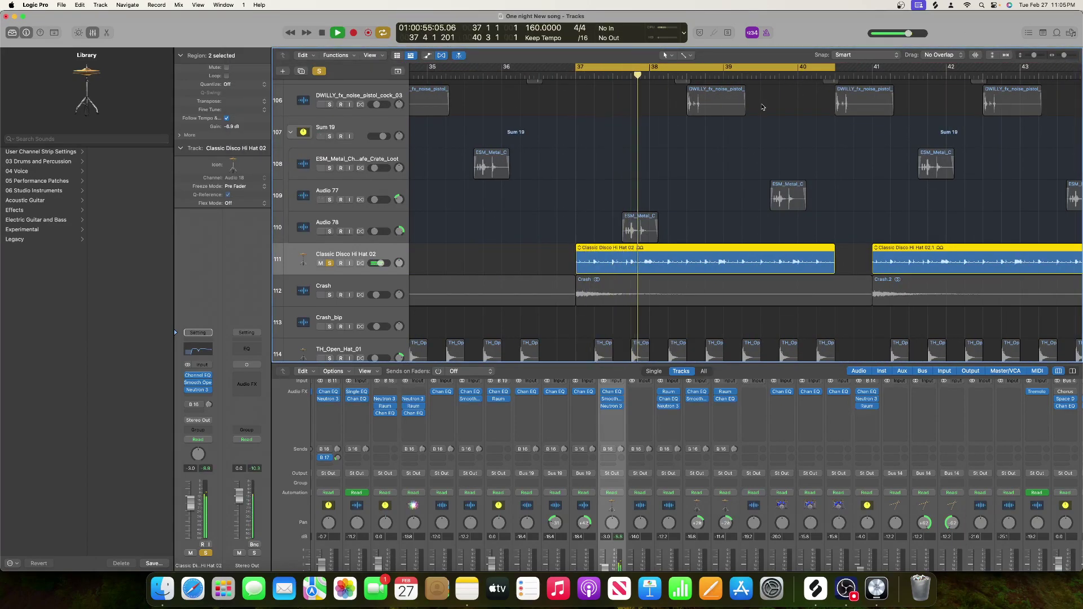
scroll(698, 176, down, 4)
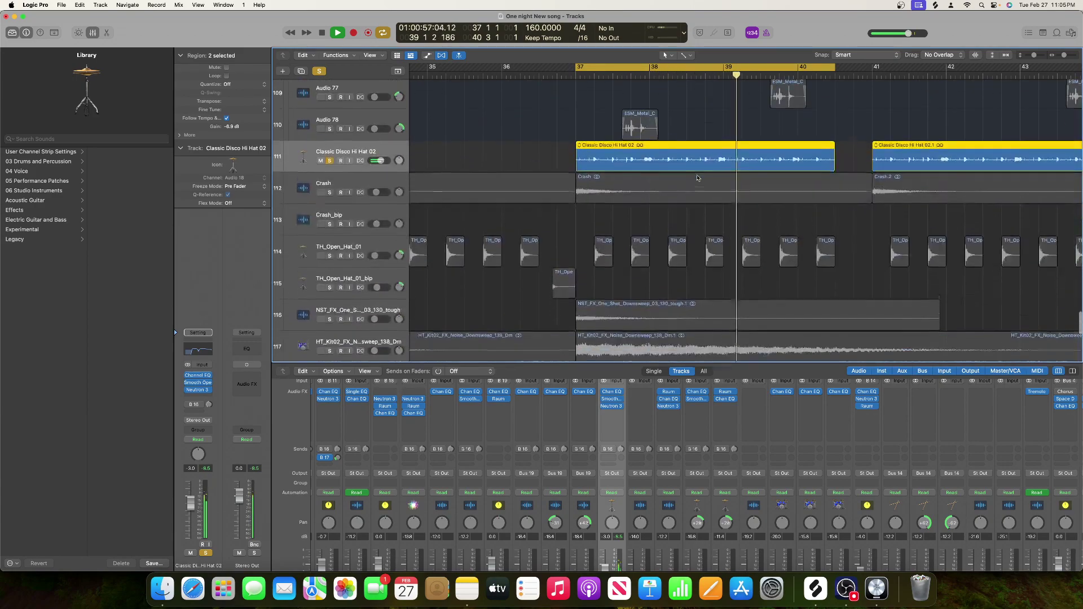
scroll(699, 179, down, 1)
key(space)
click(316, 71)
key(space)
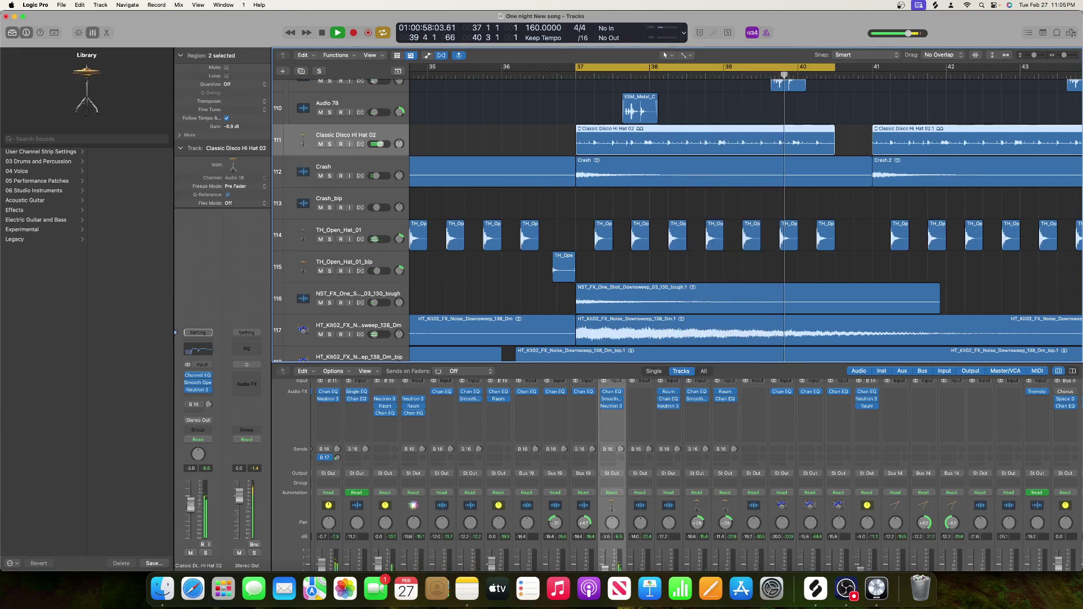
- Add the Raum reverb to Classic Disco Hi Hat 02 in Airy mode with a low Mix setting during full-mix playback
click(198, 399)
mouse_move(237, 442)
click(284, 443)
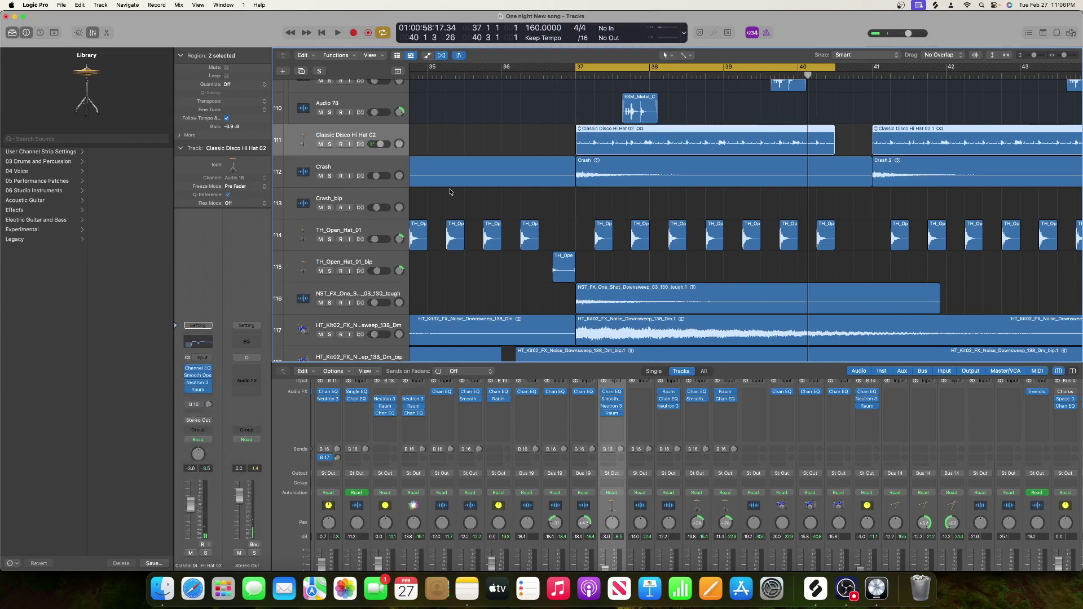
key(space)
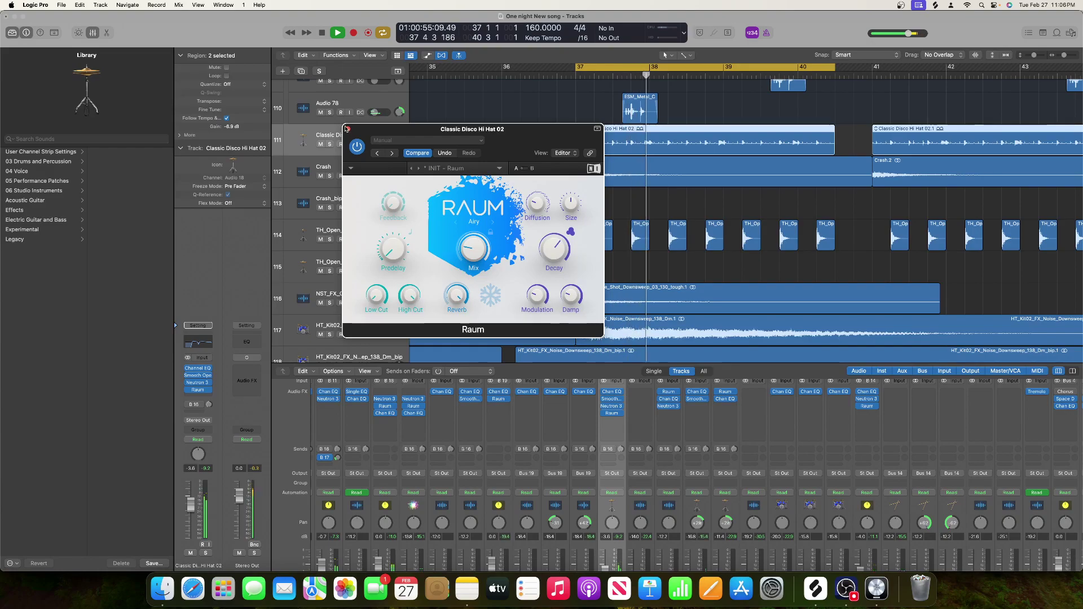
- Close the Raum reverb, stop playback, and insert a Channel EQ on Aux 16 with its default preset, closing its window
key(super+w)
scroll(611, 506, right, 10)
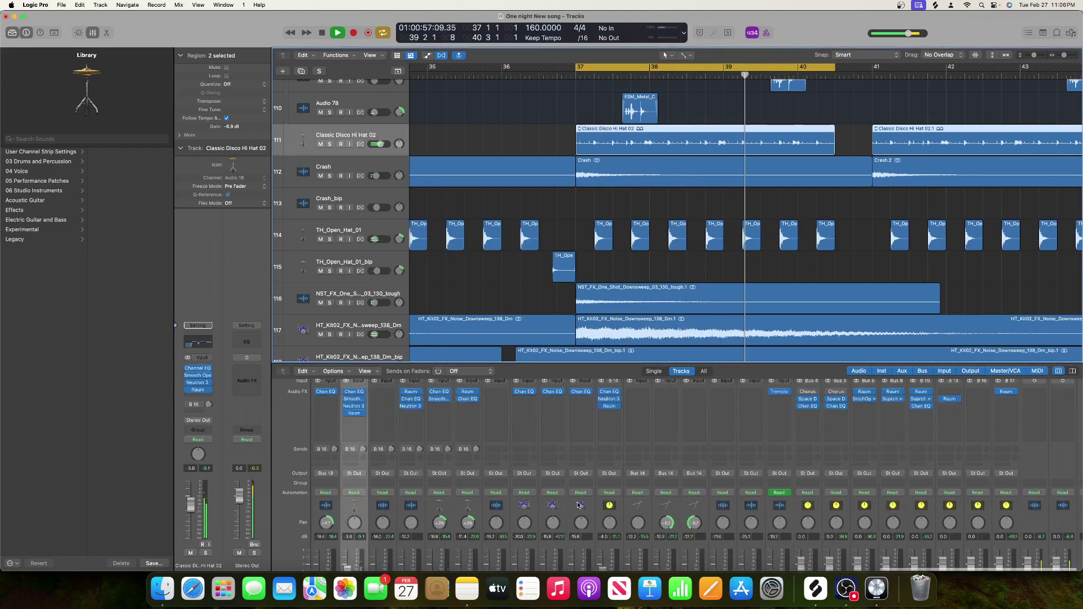
scroll(611, 506, up, 5)
key(space)
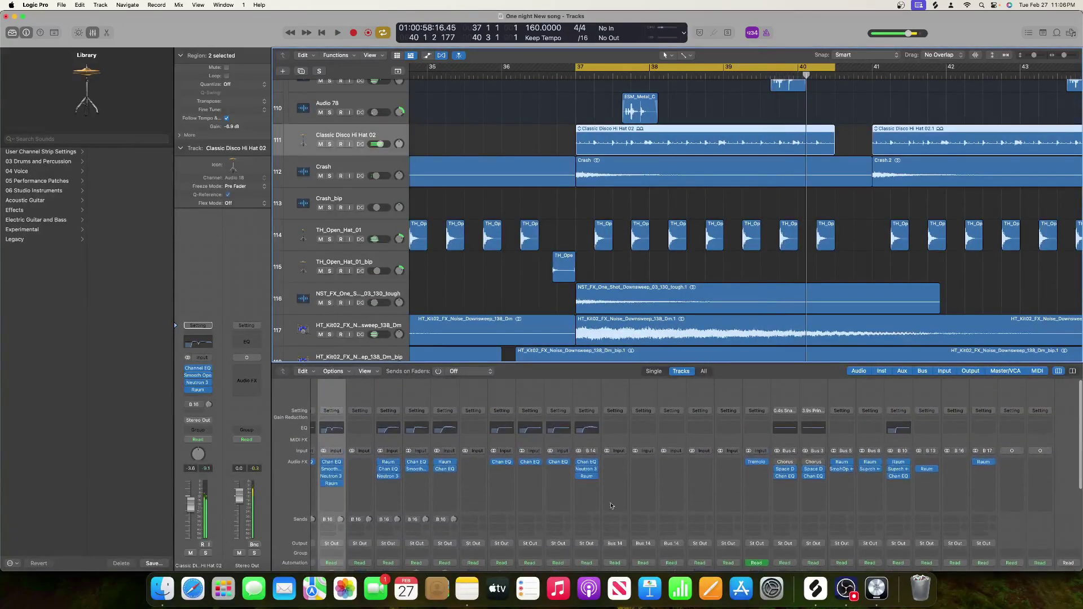
double_click(954, 435)
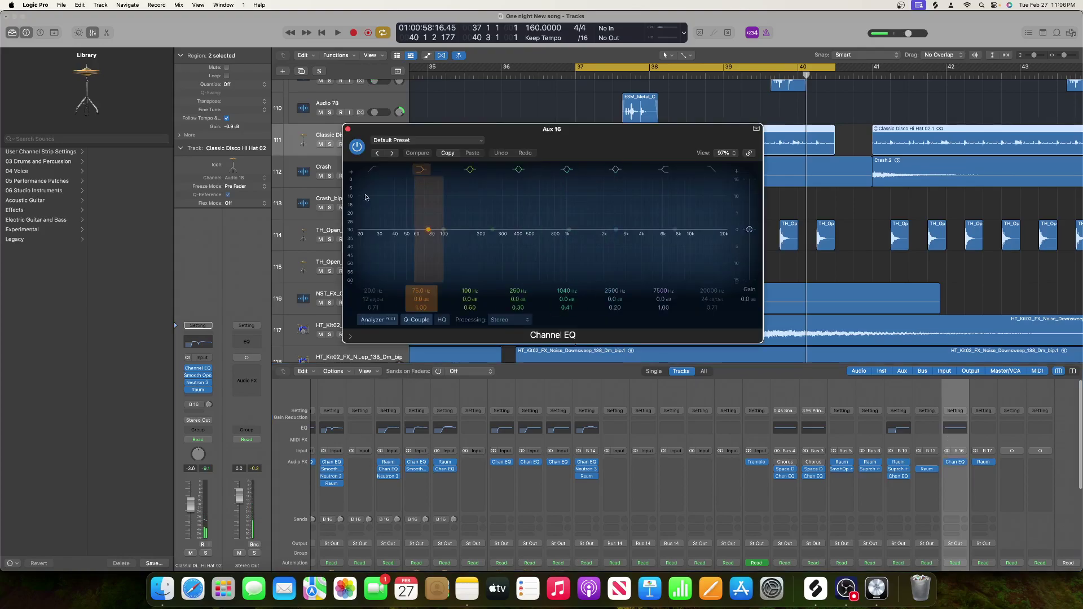
key(super+w)
- Solo the percussion tracks from Sum 9 through TH_Open_Hat_01_bip and play them from bar 37
scroll(358, 249, up, 10)
scroll(358, 249, up, 1)
scroll(327, 170, up, 3)
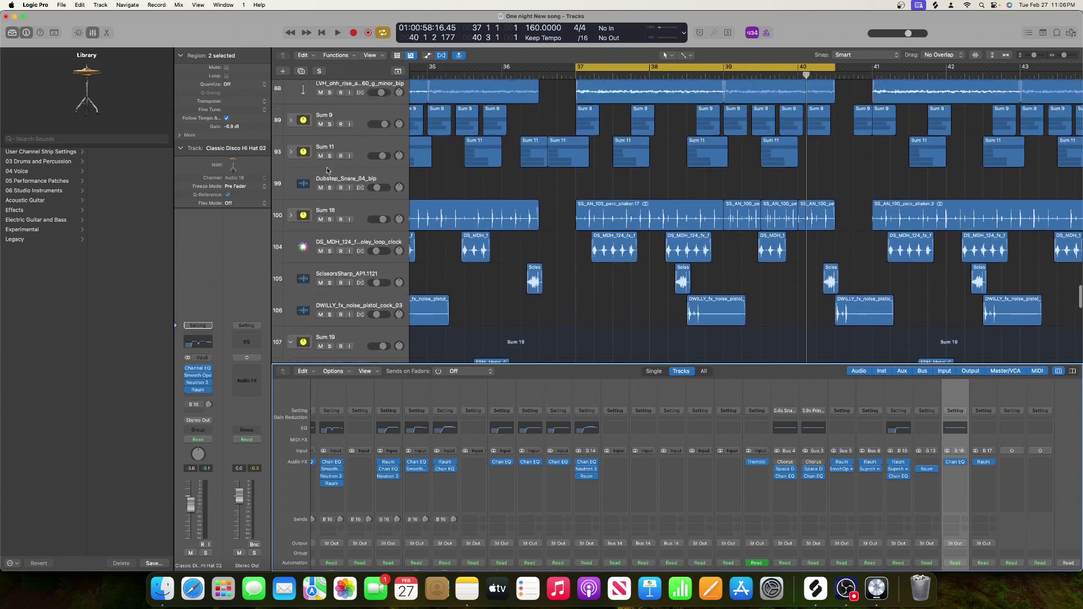
scroll(327, 170, left, 1)
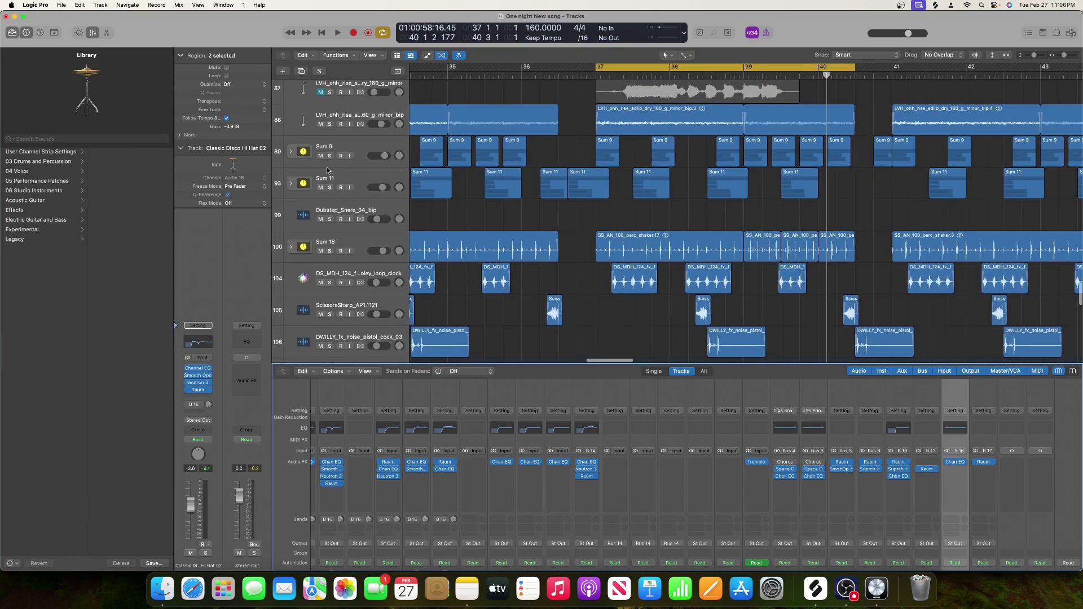
drag(328, 158, 329, 225)
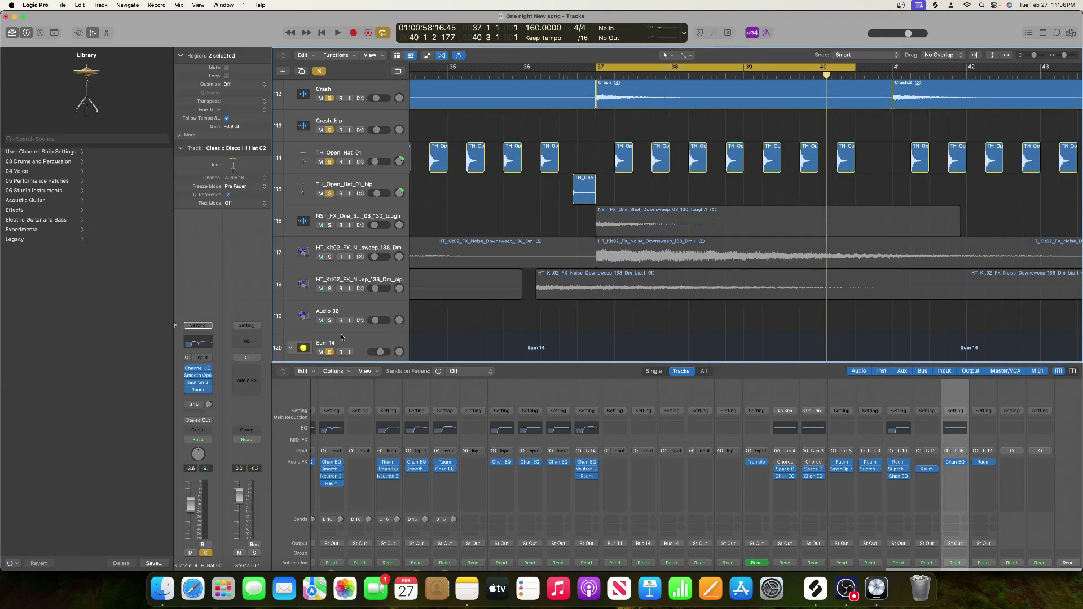
scroll(339, 237, down, 1)
key(space)
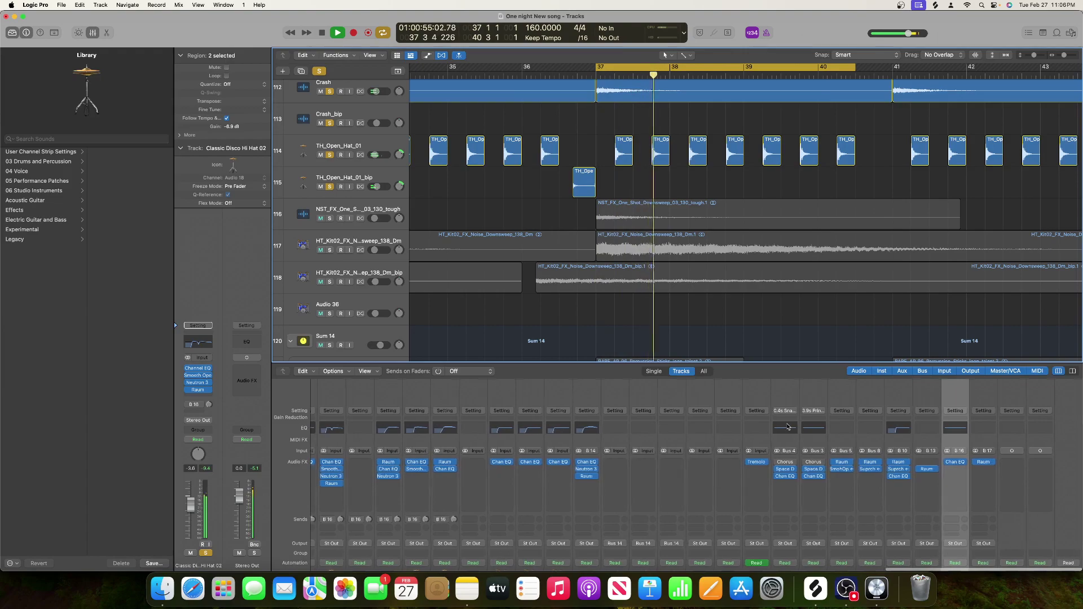
- Add a Bus 16 send to the Sum 19 channel during playback of the soloed percussion
scroll(931, 488, down, 5)
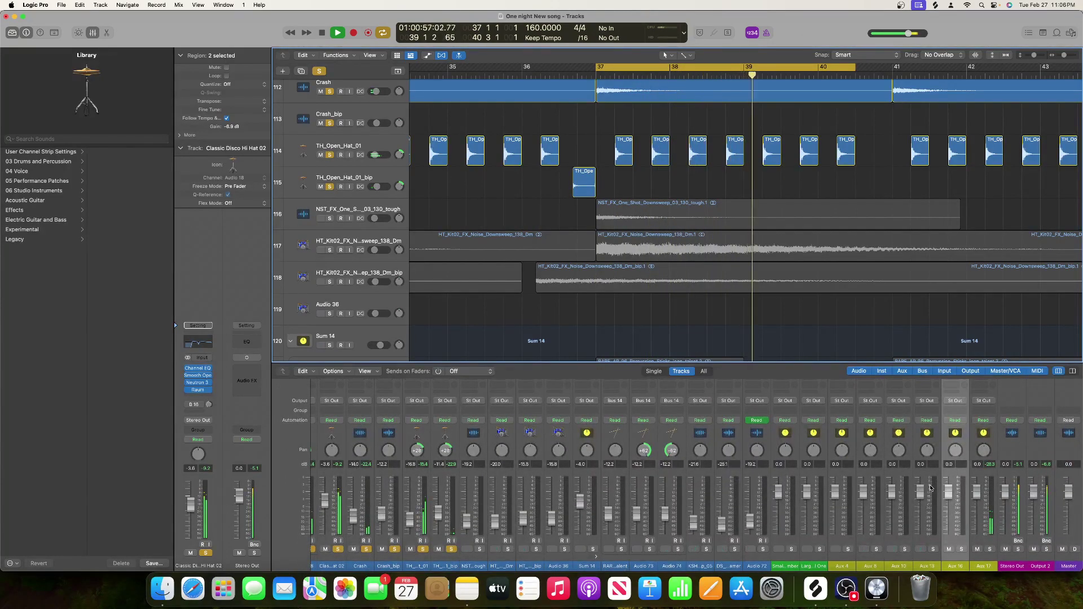
scroll(931, 488, up, 5)
scroll(633, 472, down, 5)
scroll(632, 473, up, 3)
scroll(632, 469, left, 5)
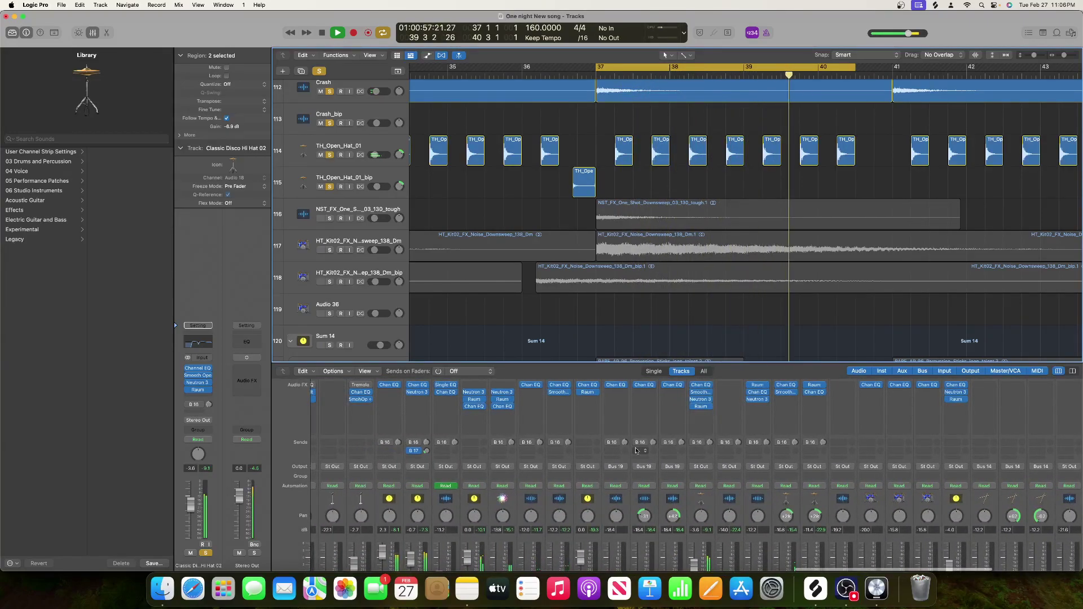
scroll(565, 452, up, 2)
scroll(519, 453, left, 2)
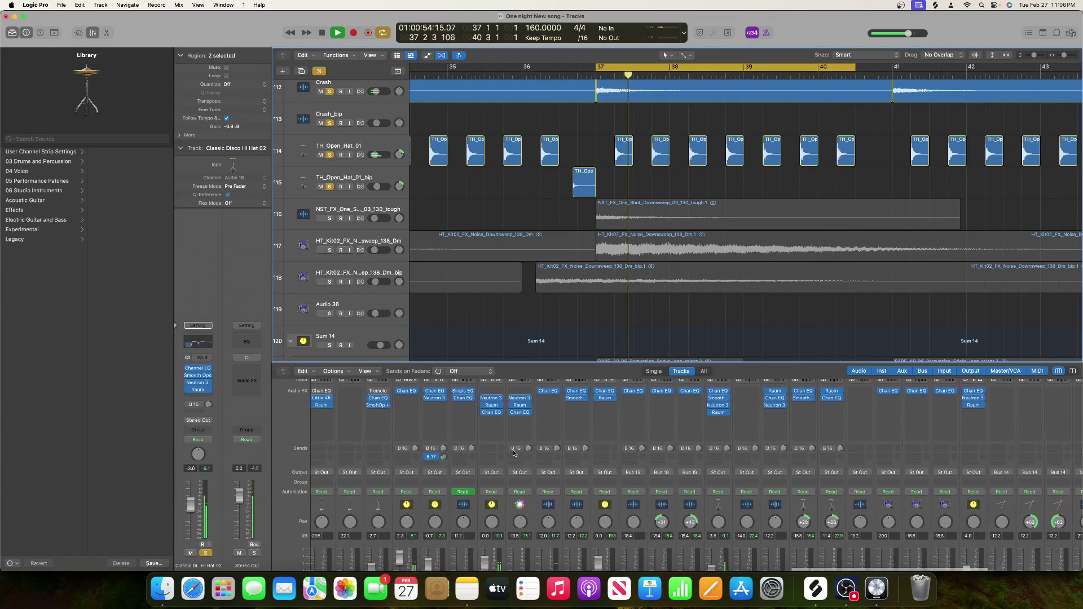
scroll(514, 453, down, 3)
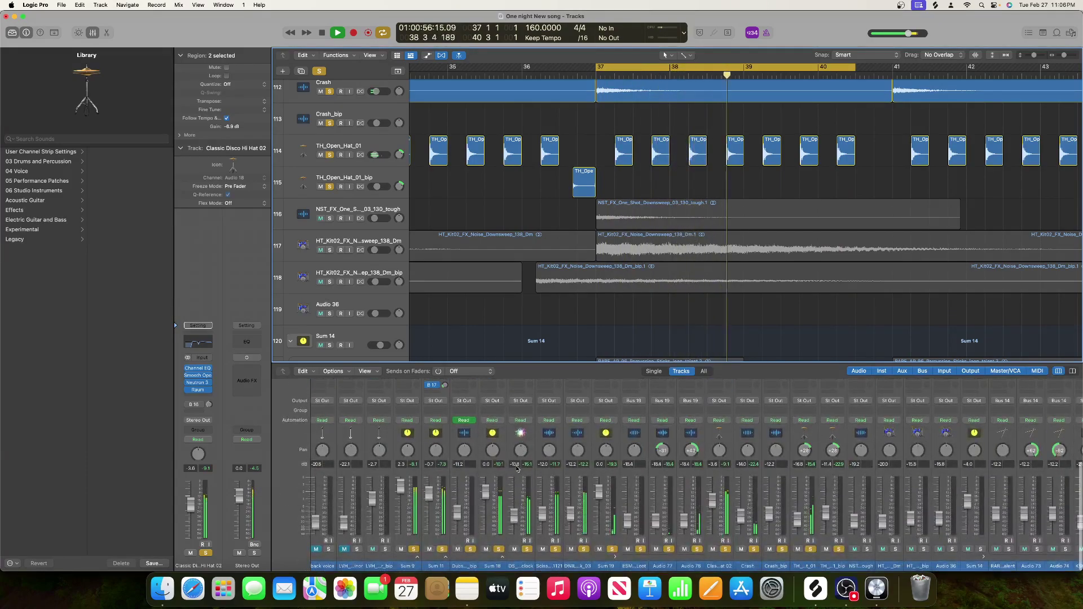
scroll(612, 559, up, 3)
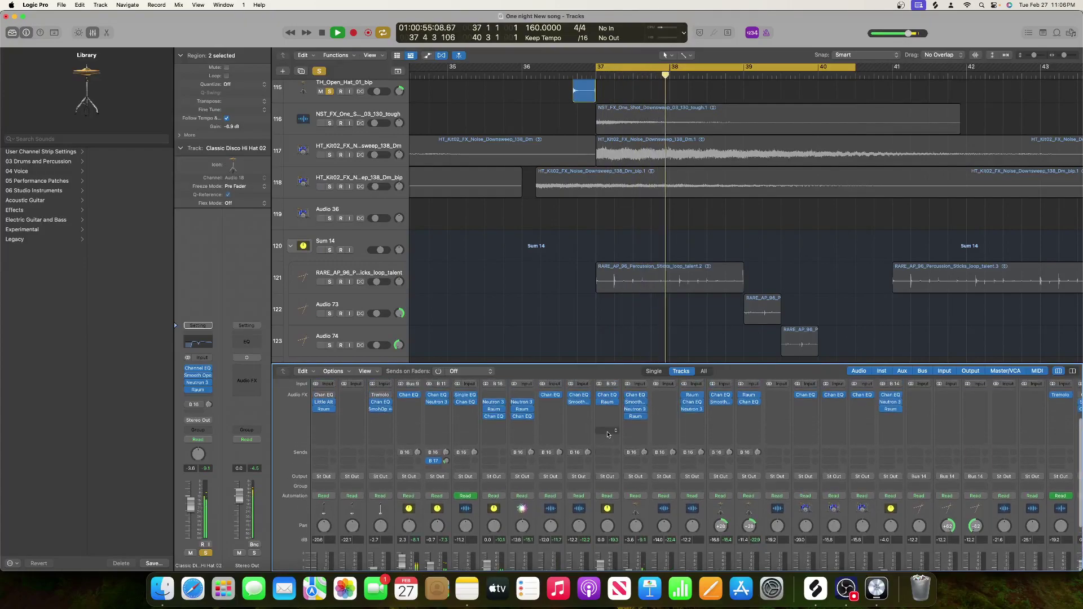
click(613, 432)
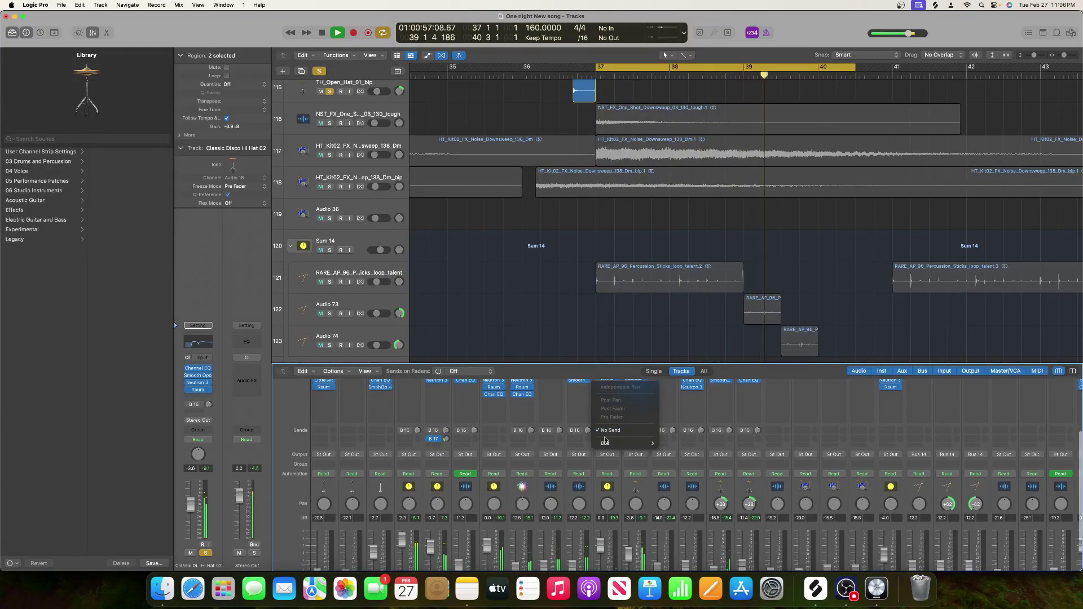
mouse_move(621, 444)
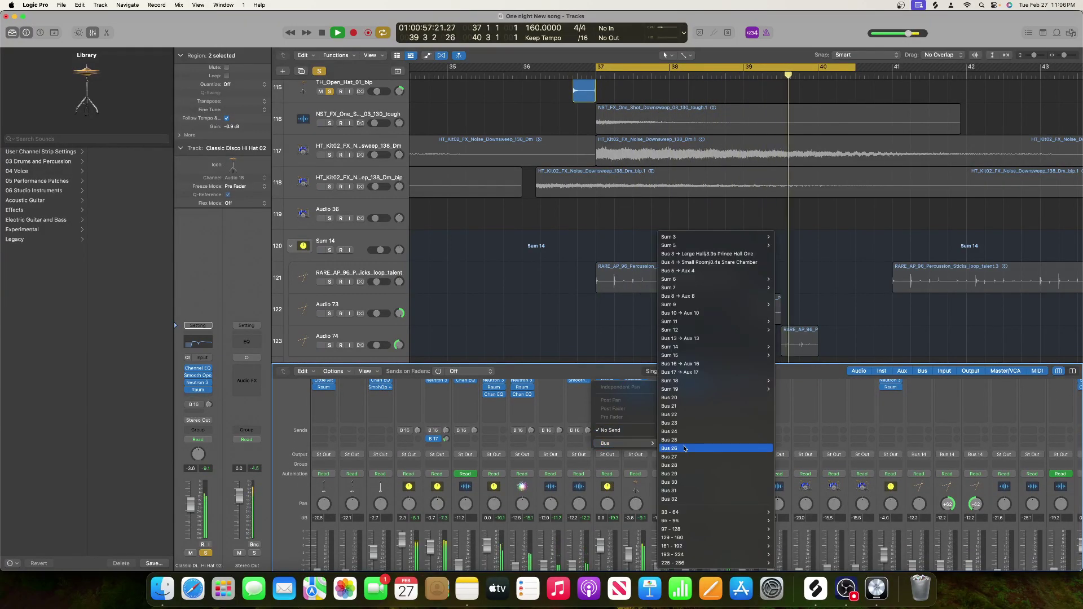
click(680, 364)
- Expand the Sum 18 stack and turn up the Bus 16 sends on its shaker tracks and the other percussion channels
click(502, 427)
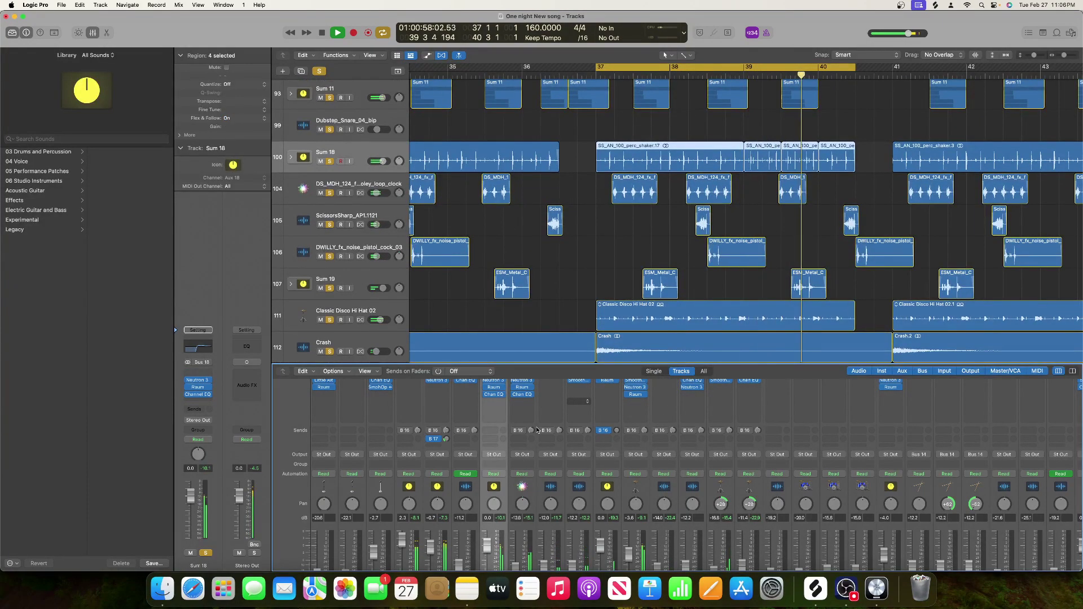
scroll(536, 429, down, 3)
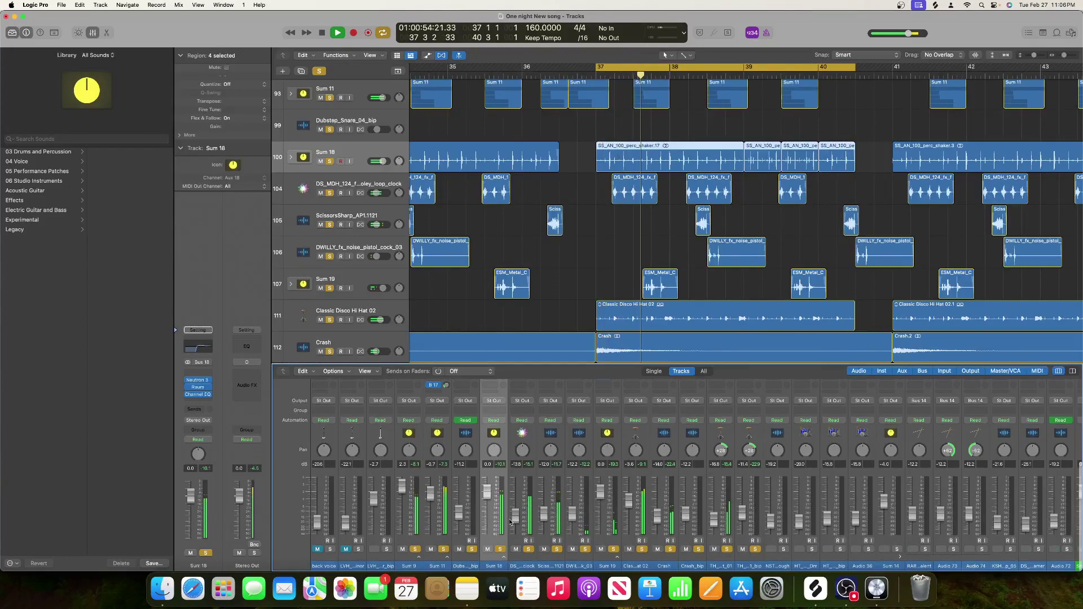
click(504, 559)
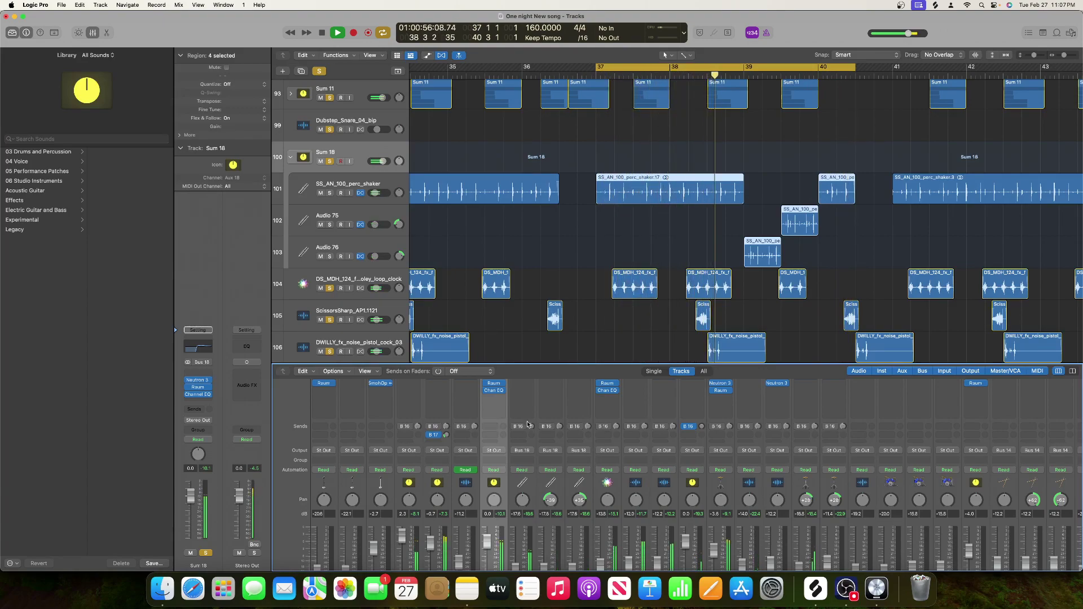
click(515, 427)
click(543, 427)
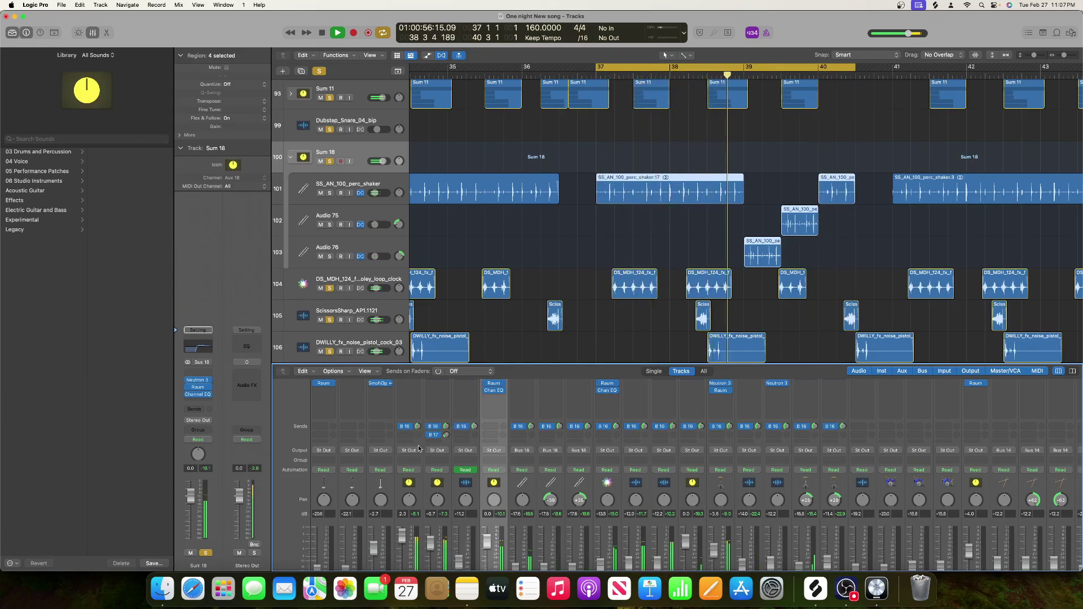
- Solo Aux 16, clear the solo on the percussion tracks, and play the loop to hear the bus by itself
scroll(419, 449, right, 10)
scroll(608, 438, down, 3)
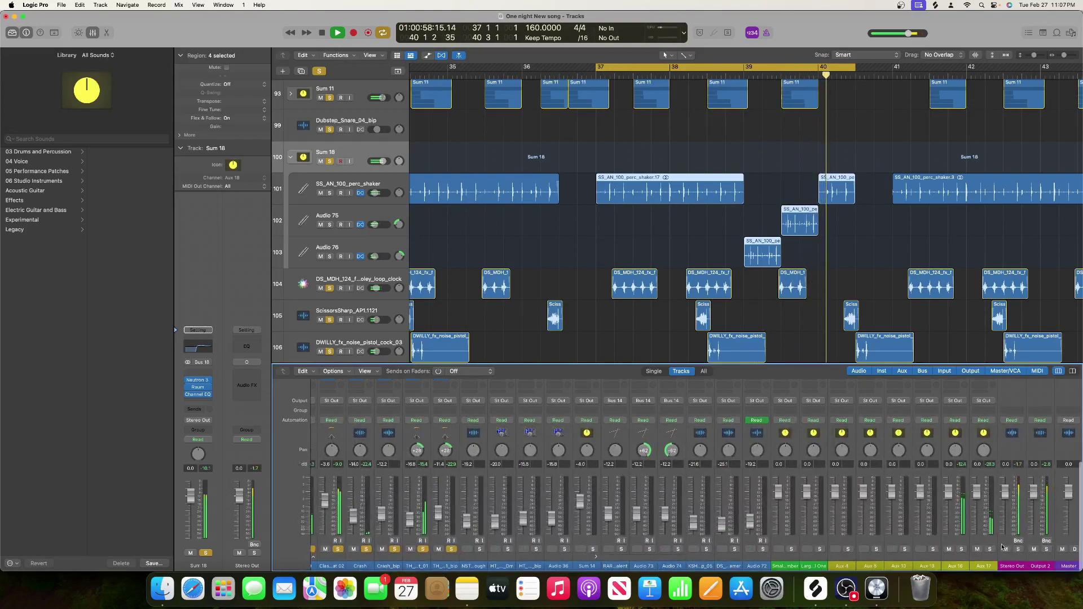
scroll(965, 507, left, 3)
key(space)
click(329, 162)
scroll(328, 113, down, 1)
key(space)
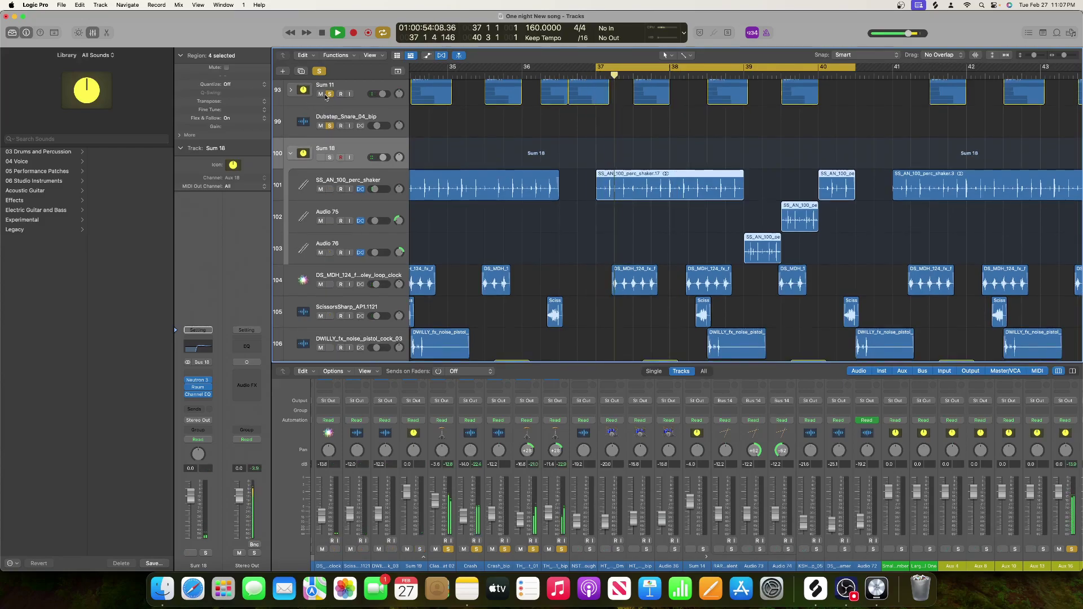
scroll(329, 210, down, 8)
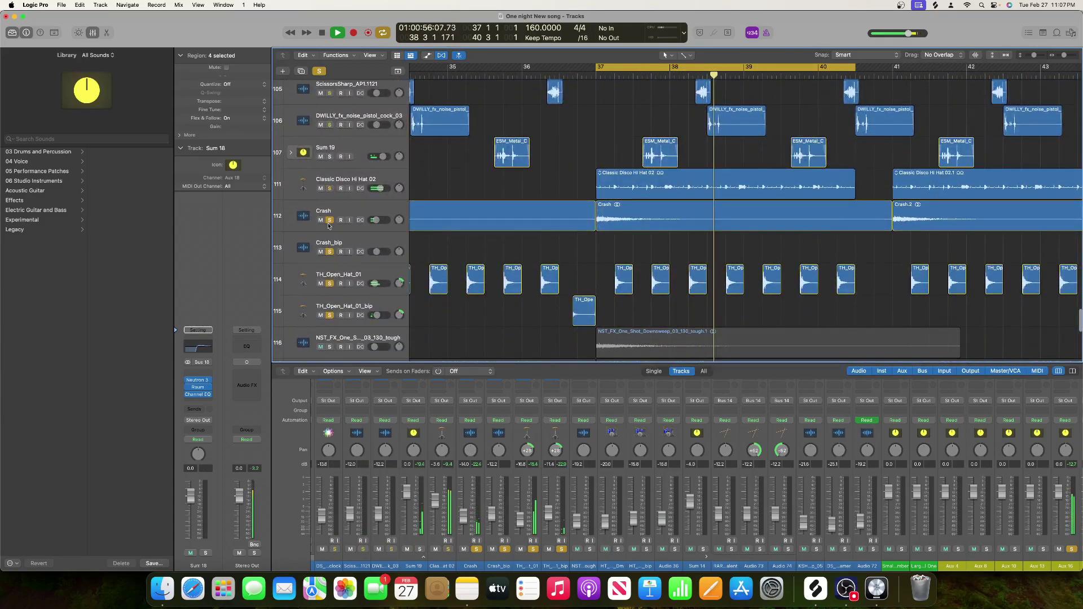
scroll(1029, 451, right, 3)
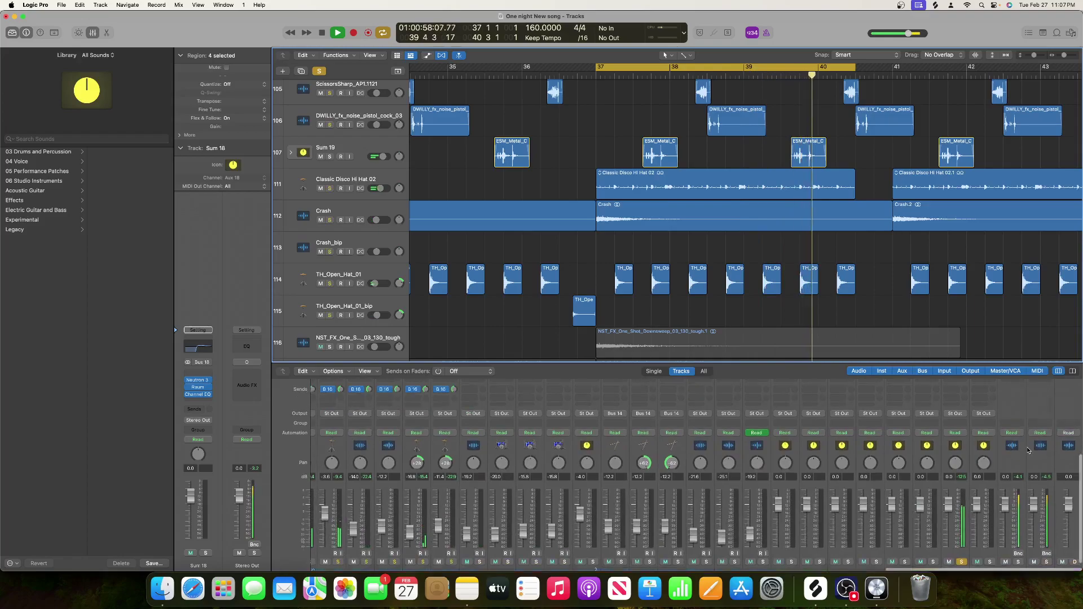
scroll(1029, 451, up, 3)
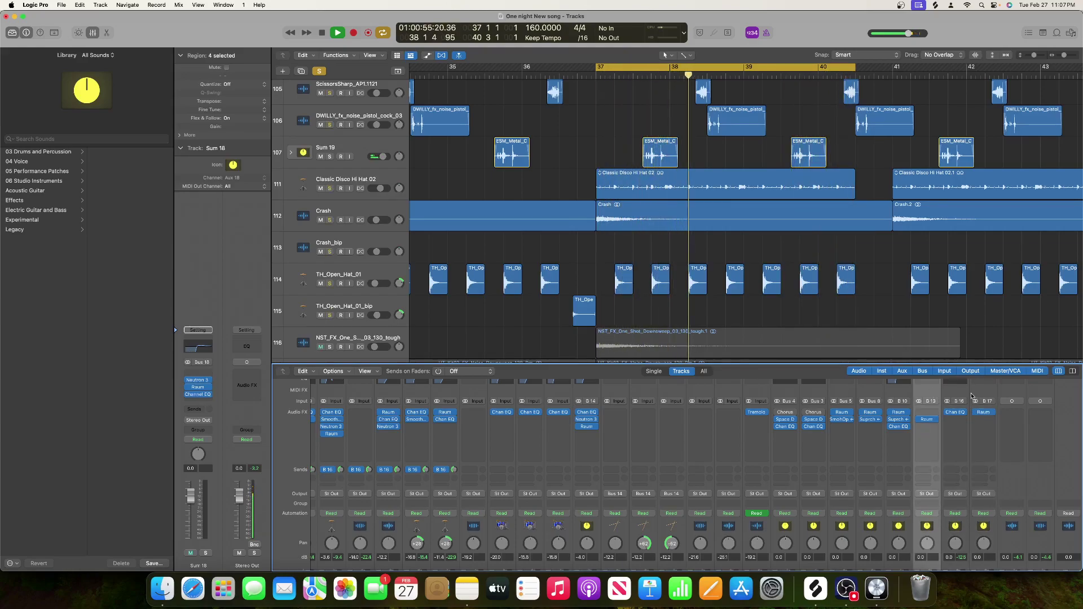
- Boost Aux 16's Channel EQ by 2.5 dB at 68 Hz and about 1.8 dB around 1160 Hz with a Q of 0.57
click(964, 433)
key(Escape)
scroll(955, 436, up, 3)
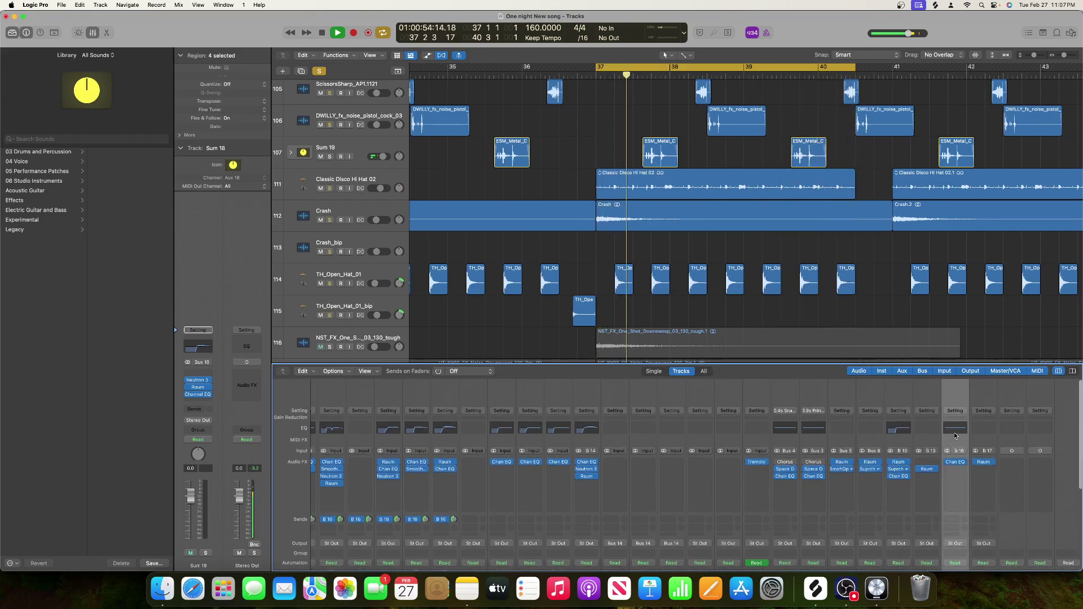
click(955, 435)
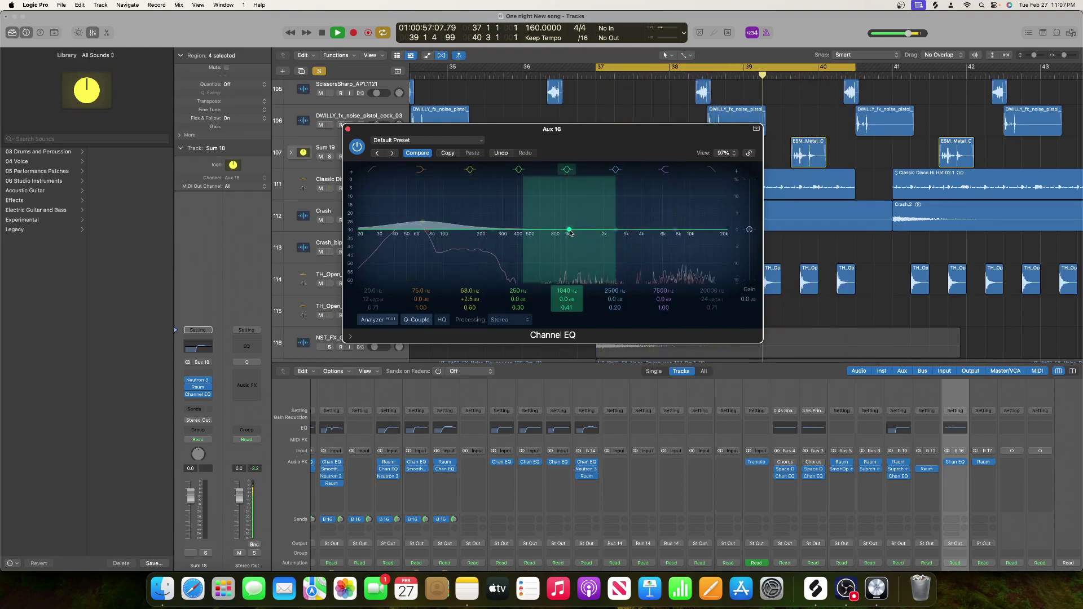
drag(570, 231, 571, 221)
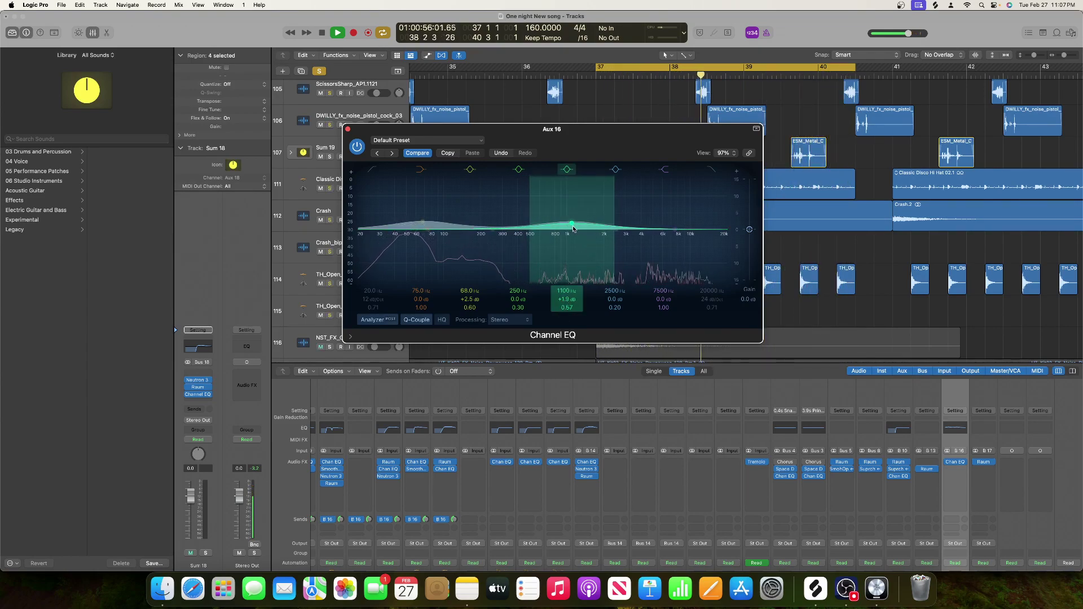
- Insert a stereo Neutron 3 Compressor on Aux 16 with a threshold of about -51 dB and 3.2:1 ratio, and close both plug-ins
click(958, 470)
mouse_move(965, 508)
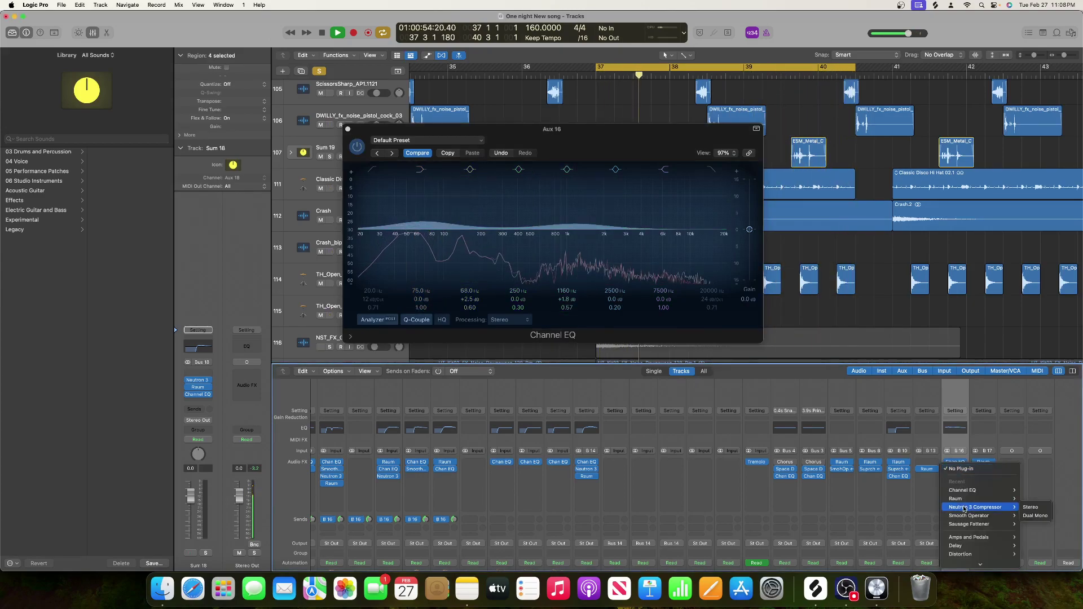
click(1031, 507)
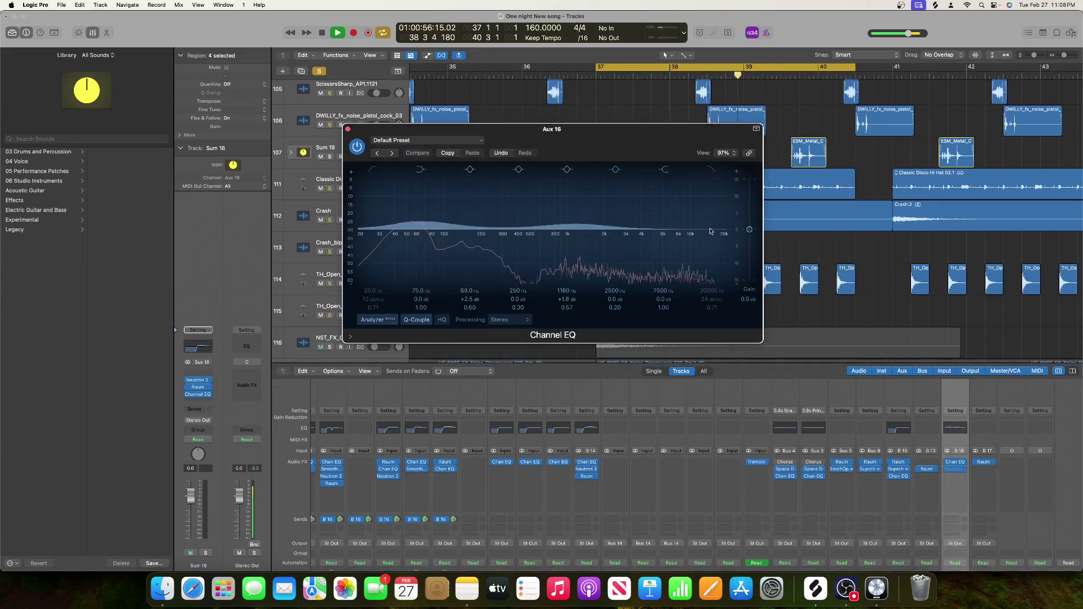
drag(534, 253, 521, 362)
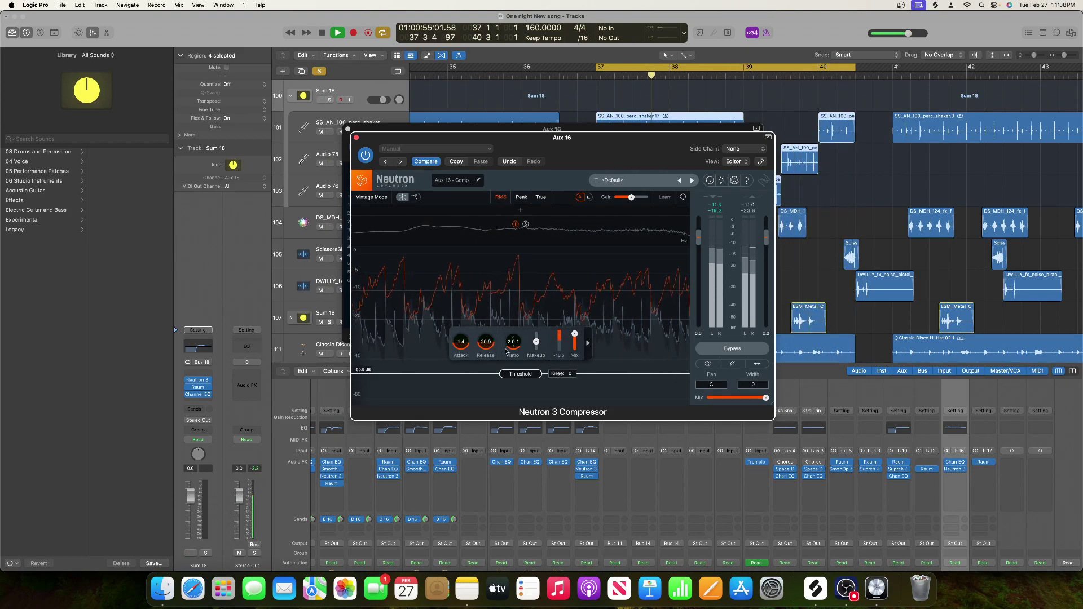
drag(514, 348, 510, 367)
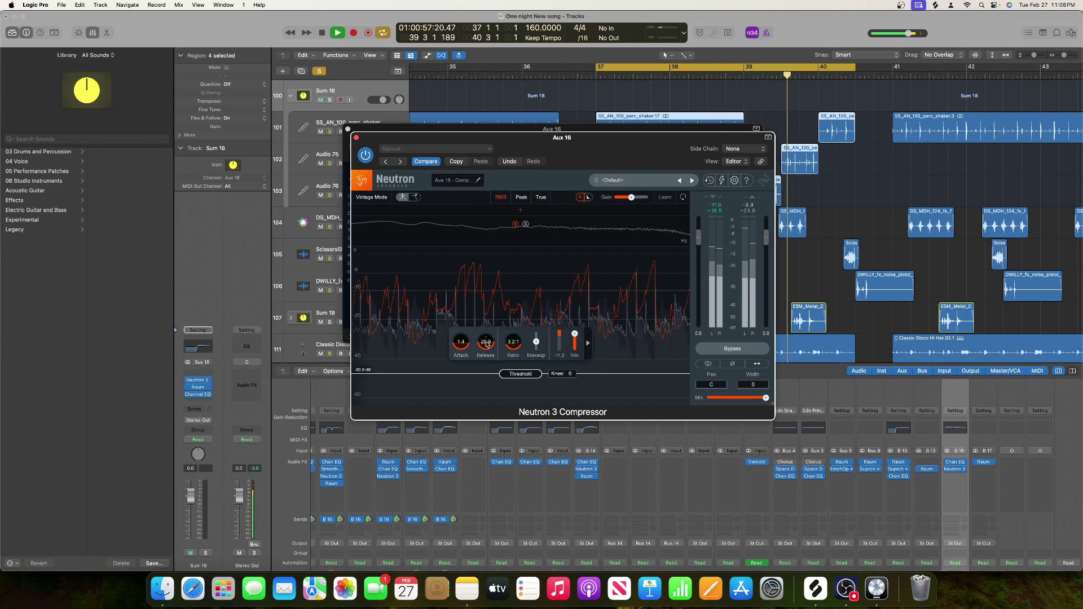
click(356, 137)
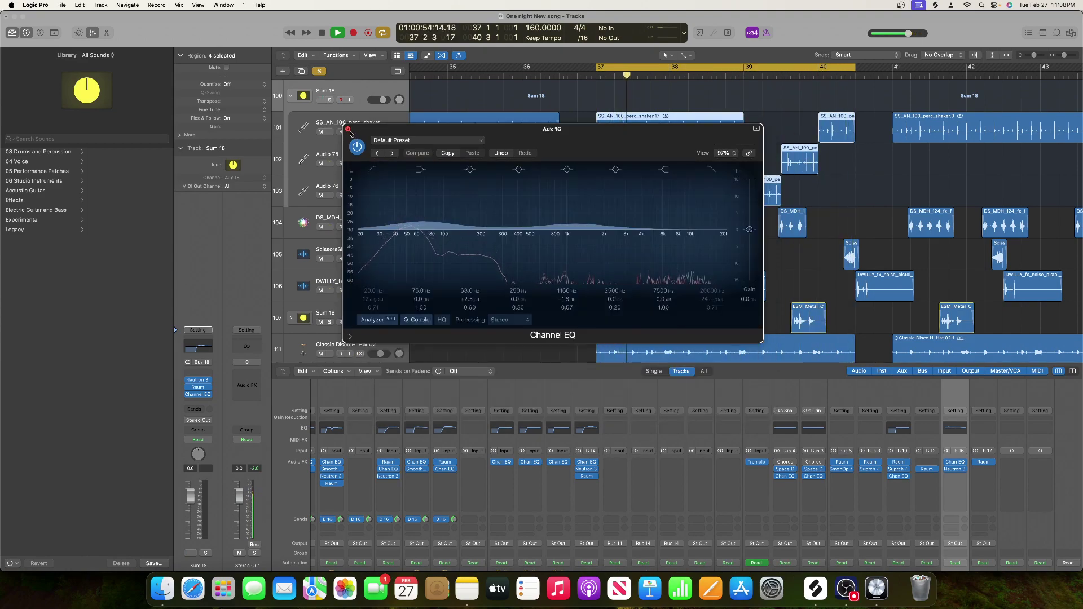
click(348, 131)
- Stop playback and solo the percussion tracks again, including Sum 18, Sum 9, Sum 11 and the hi-hats
key(space)
click(329, 100)
drag(334, 229, 346, 265)
drag(330, 305, 346, 254)
scroll(350, 262, up, 15)
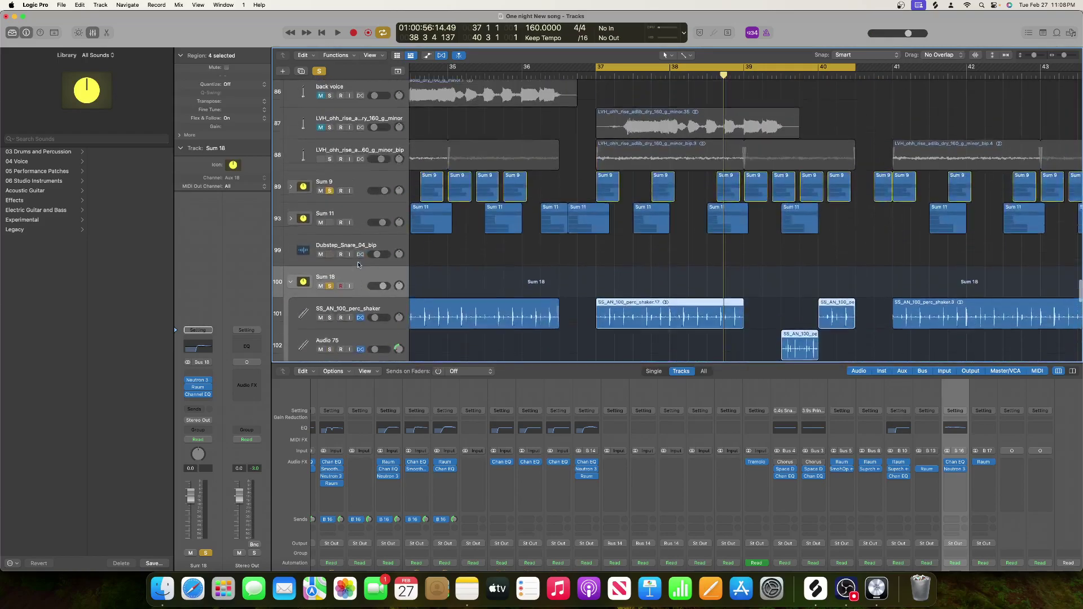
click(329, 251)
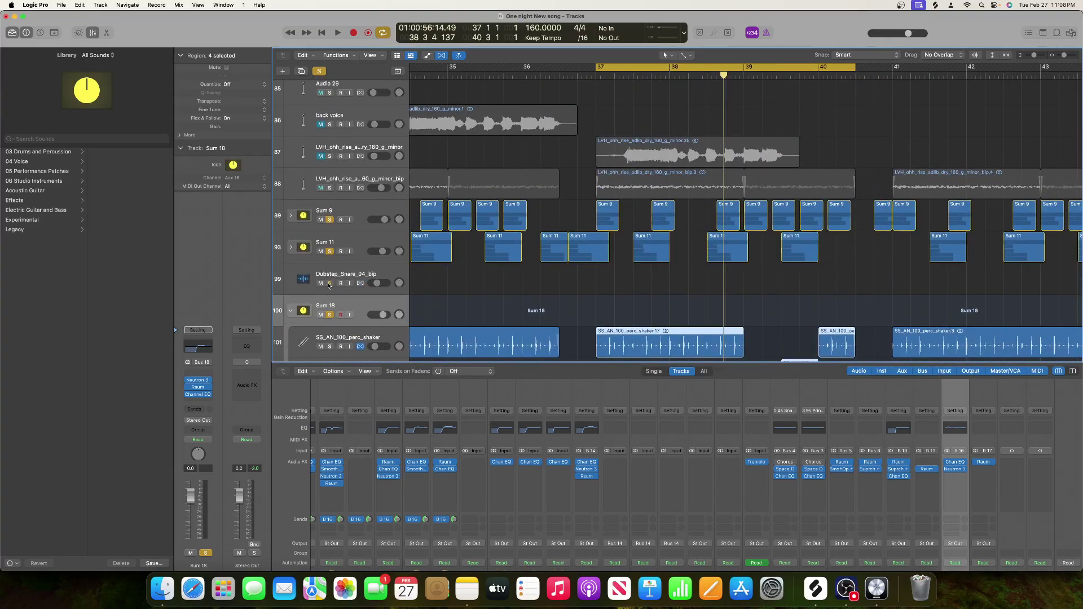
- Play the soloed percussion and lower the Aux 16 fader to about -1.8 dB
key(space)
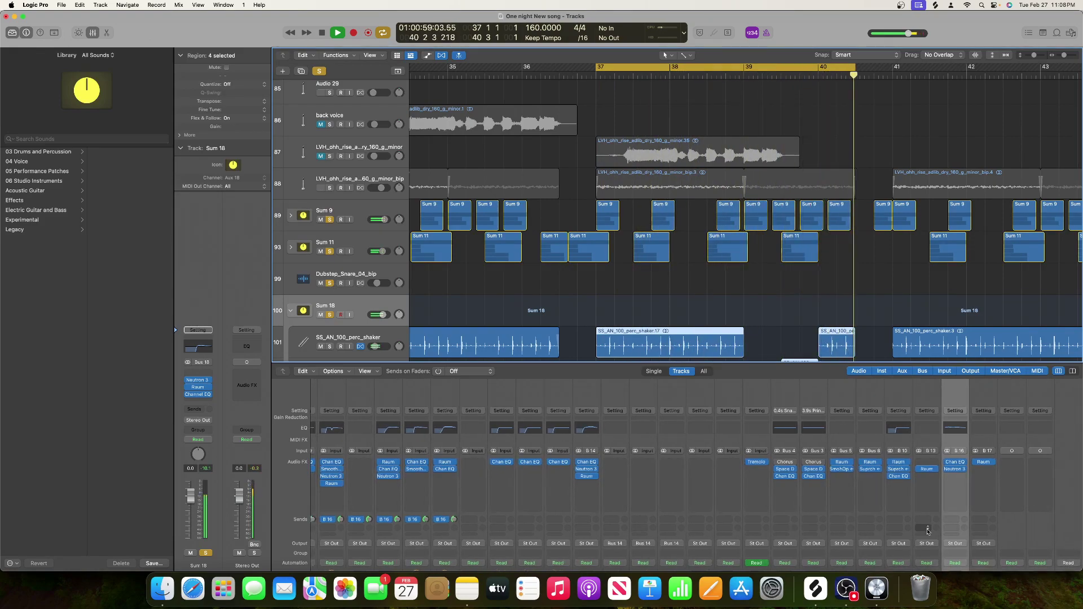
scroll(951, 545, down, 5)
drag(947, 495, 947, 502)
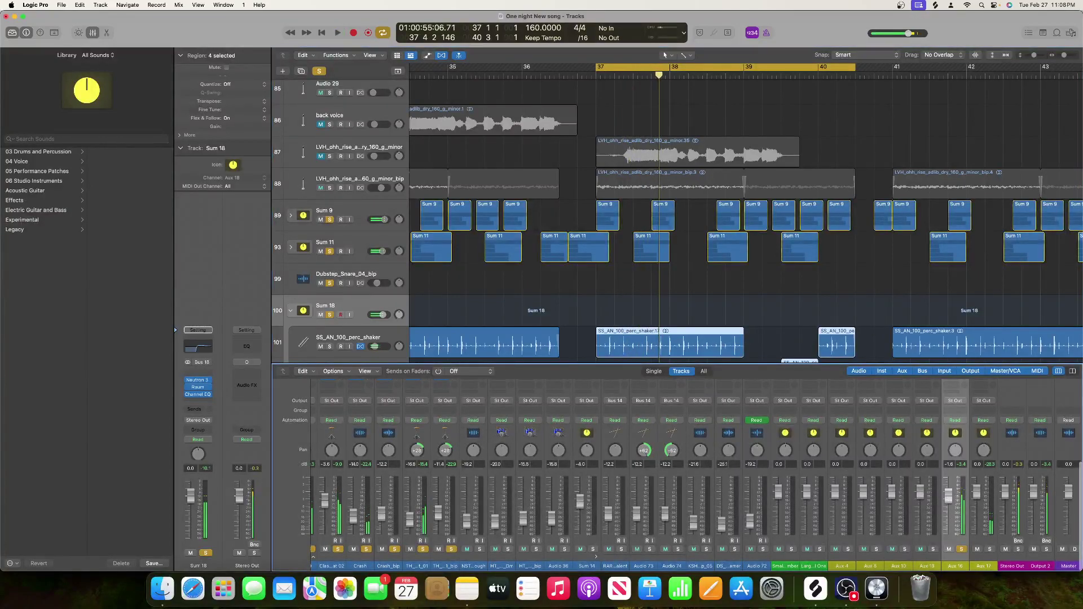
- Play the soloed percussion, lower the Aux 16 fader to about -4.0 dB and stop playback
key(space)
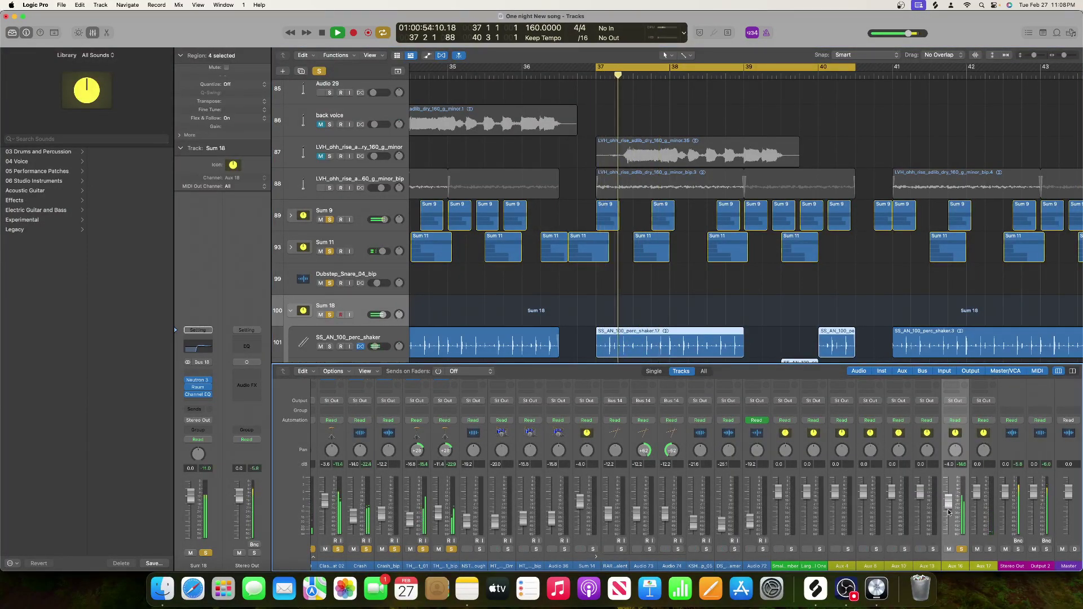
scroll(966, 524, up, 5)
key(space)
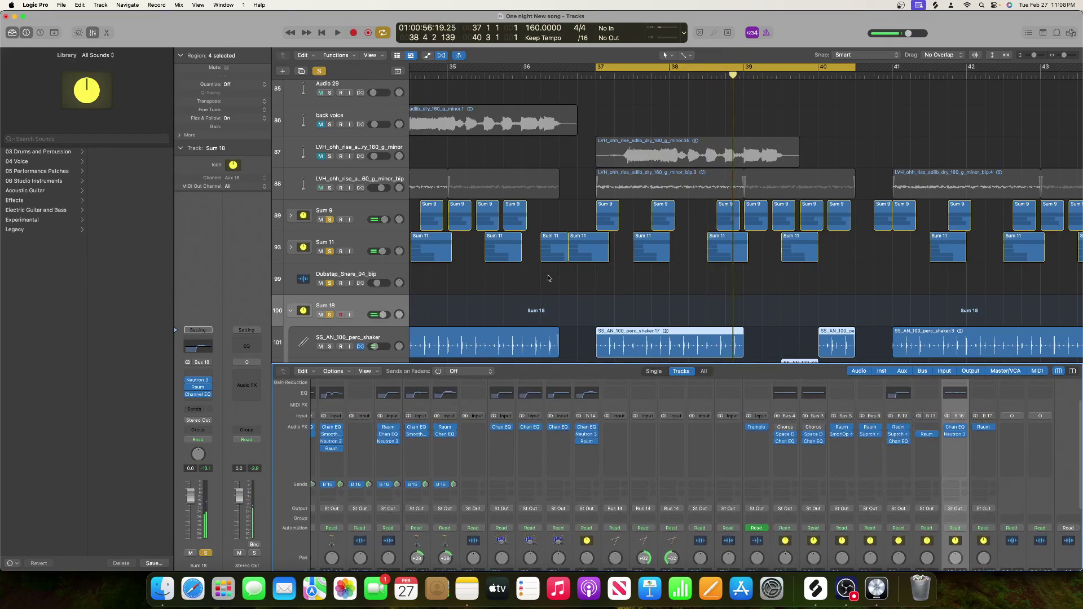
- Unsolo the percussion tracks, including Sum 9, Sum 11, Dubstep_Snare_04_bip, Sum 18, the hi-hats and the crashes
scroll(548, 278, down, 5)
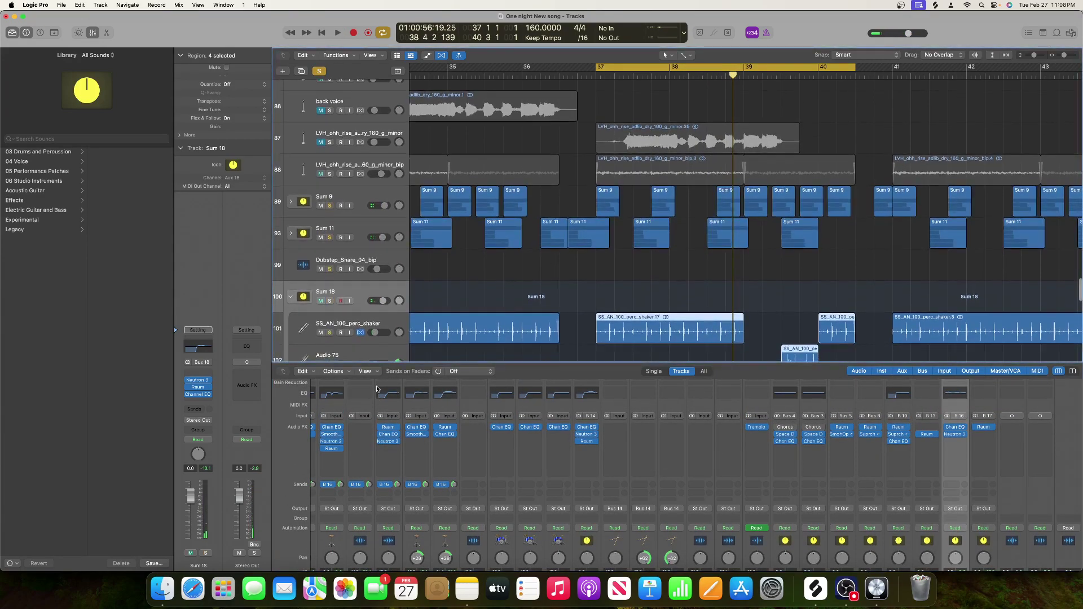
scroll(334, 301, down, 5)
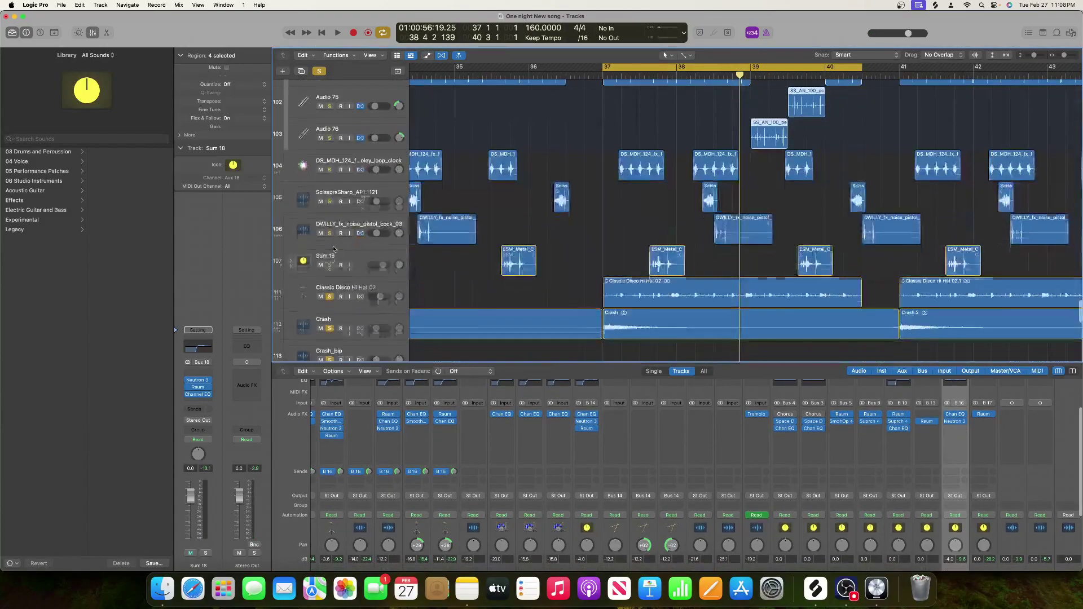
scroll(332, 326, down, 3)
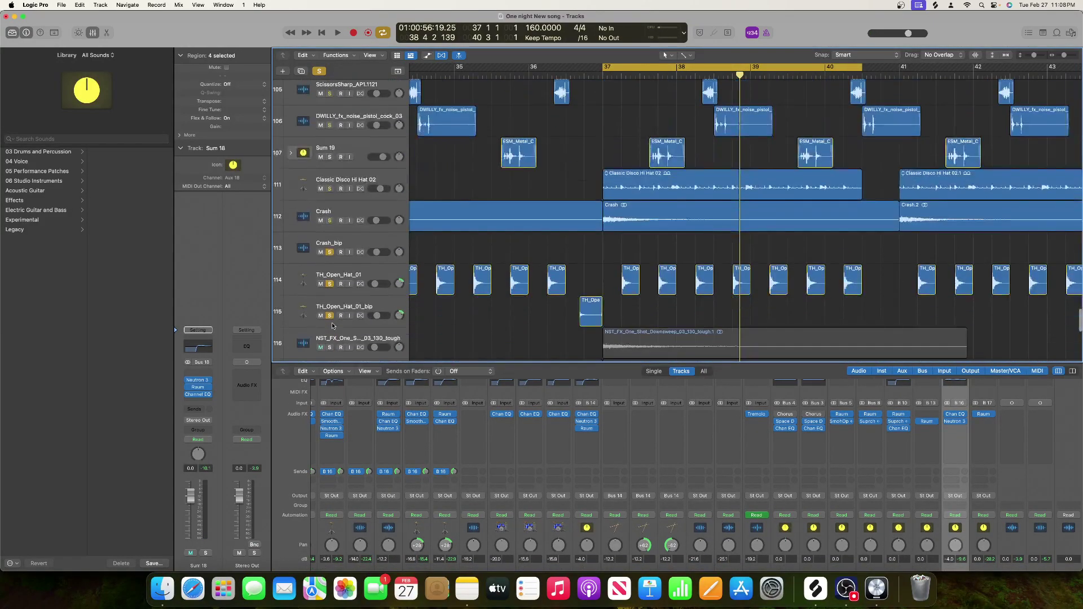
- Raise the Neutron 3 Compressor threshold on Aux 16 to about -33 dB during playback, and close the plug-in
key(space)
scroll(978, 437, down, 3)
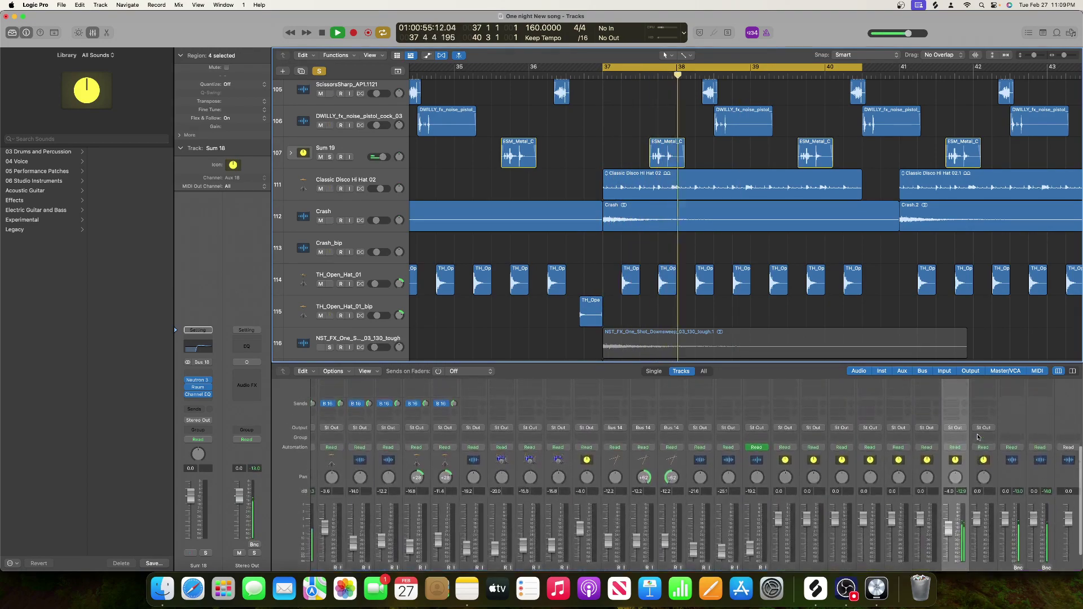
scroll(978, 435, up, 3)
click(956, 424)
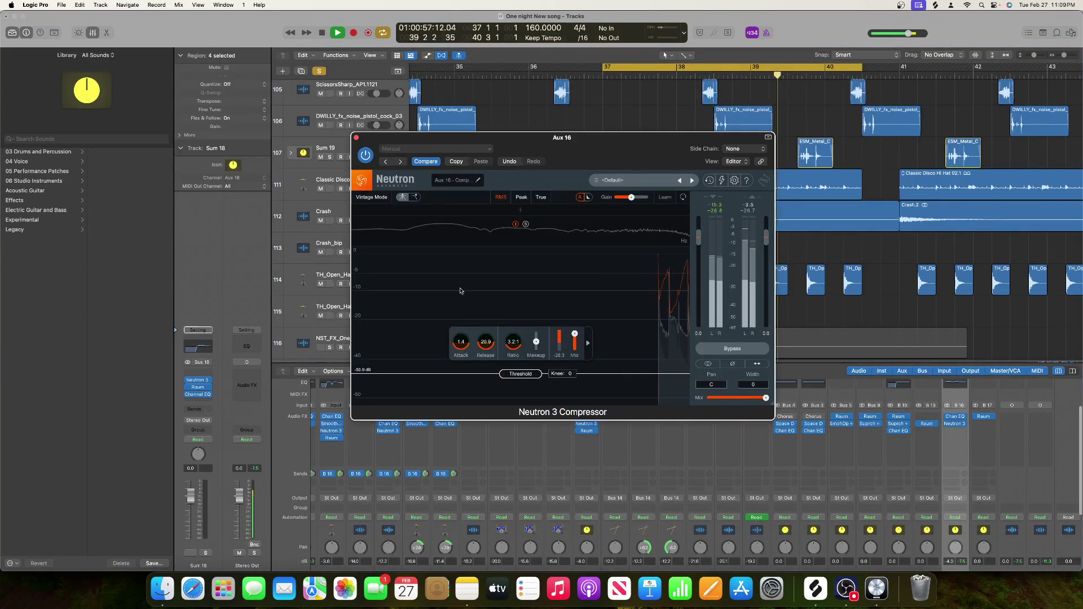
drag(510, 373, 514, 348)
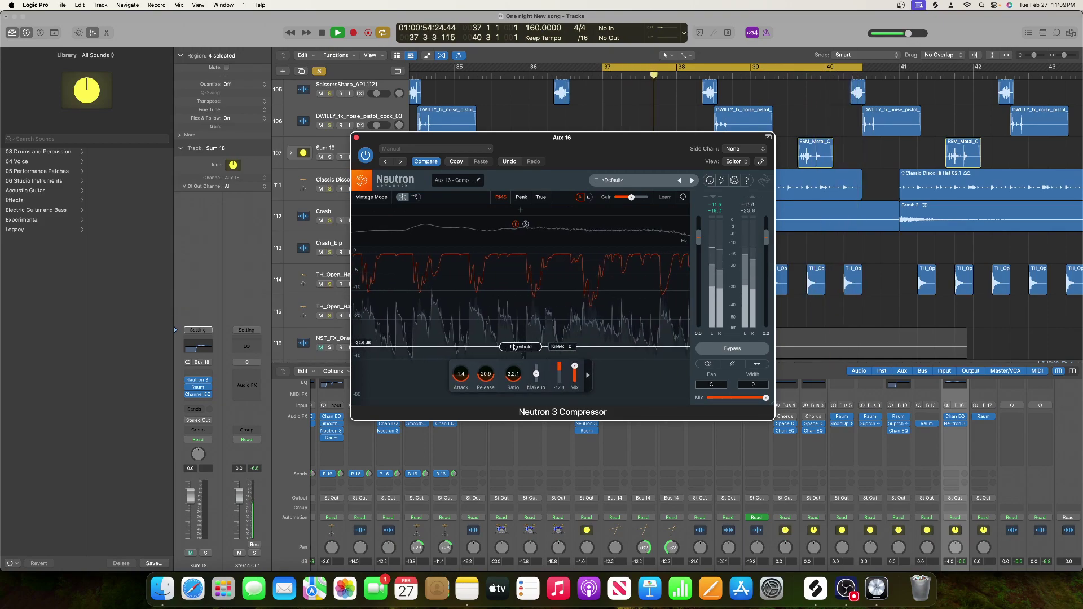
key(space)
key(super+w)
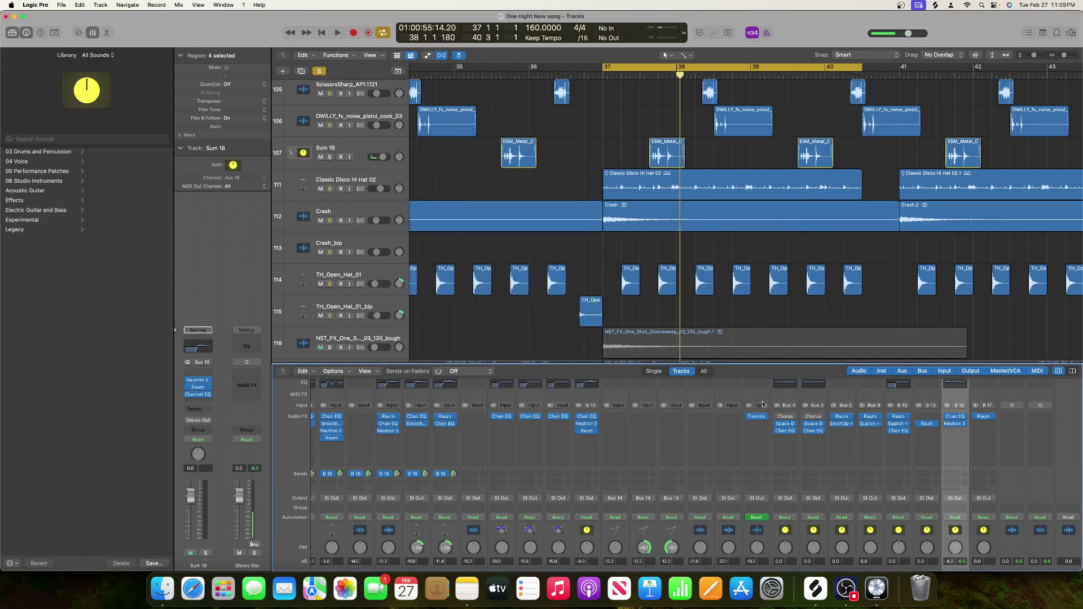
- Insert a stereo iZotope Neutron 3 Exciter after the compressor on Aux 16
click(962, 439)
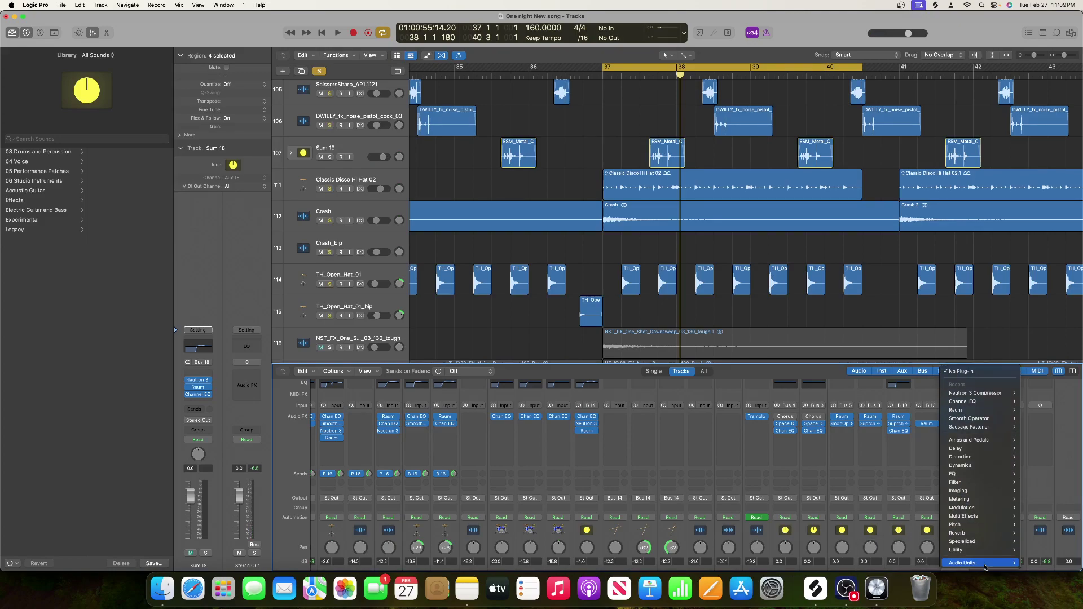
mouse_move(942, 564)
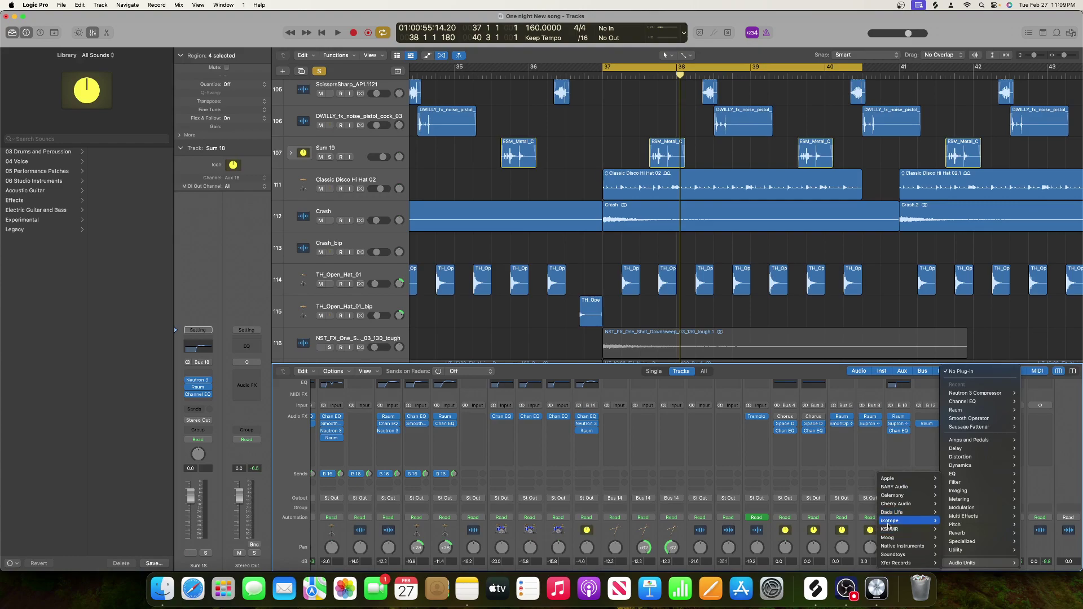
mouse_move(895, 522)
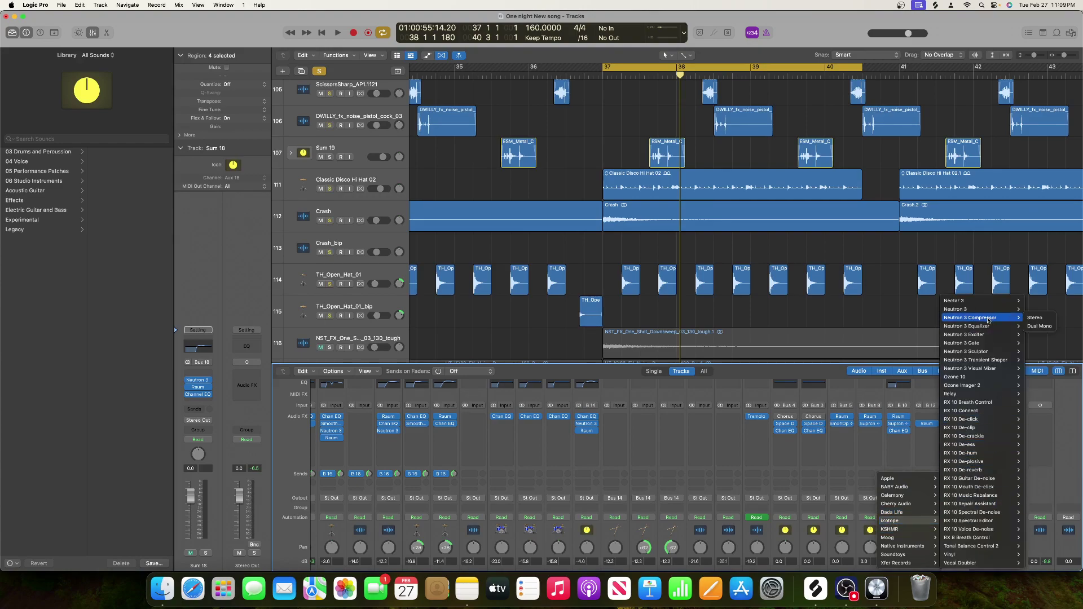
mouse_move(991, 337)
click(1042, 337)
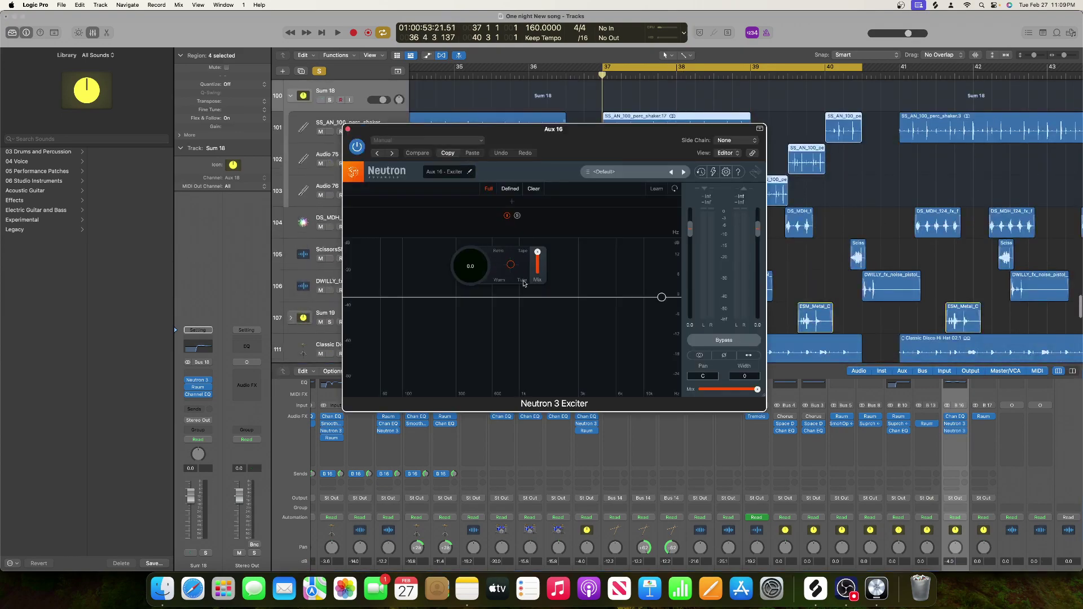
- Shift the Aux 16 Exciter's character toward Warm, adjust its drive to a moderate amount during playback, and close the plug-in
key(space)
drag(510, 264, 474, 223)
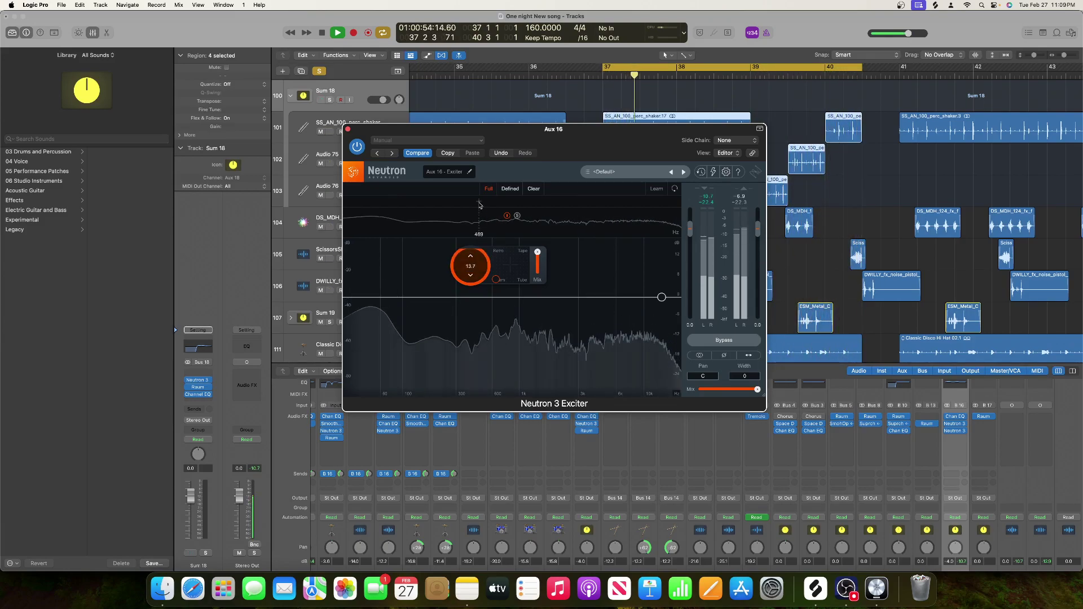
key(space)
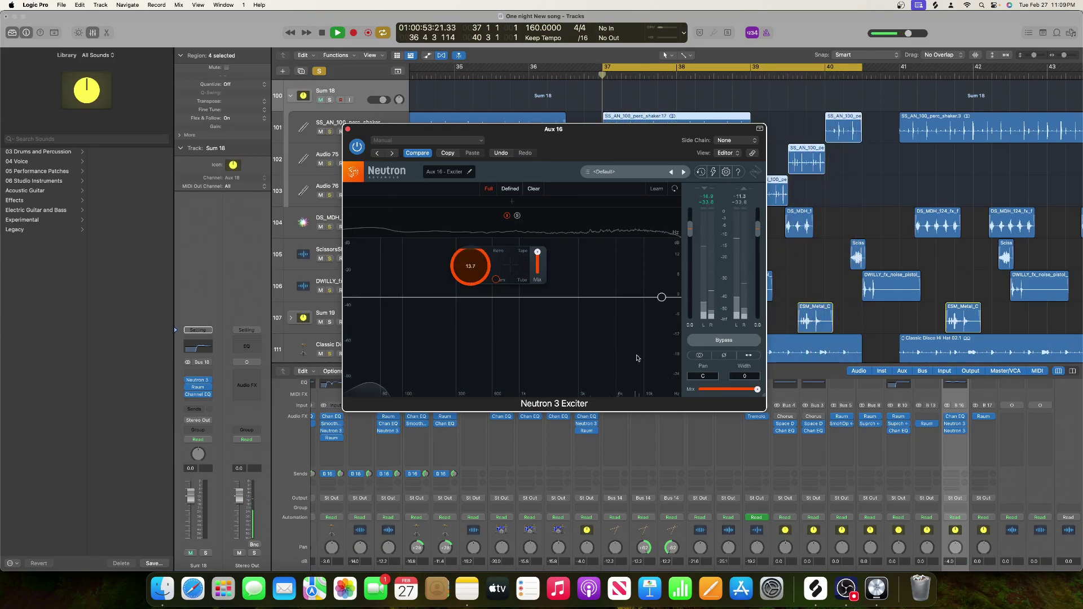
key(space)
drag(470, 264, 470, 283)
key(space)
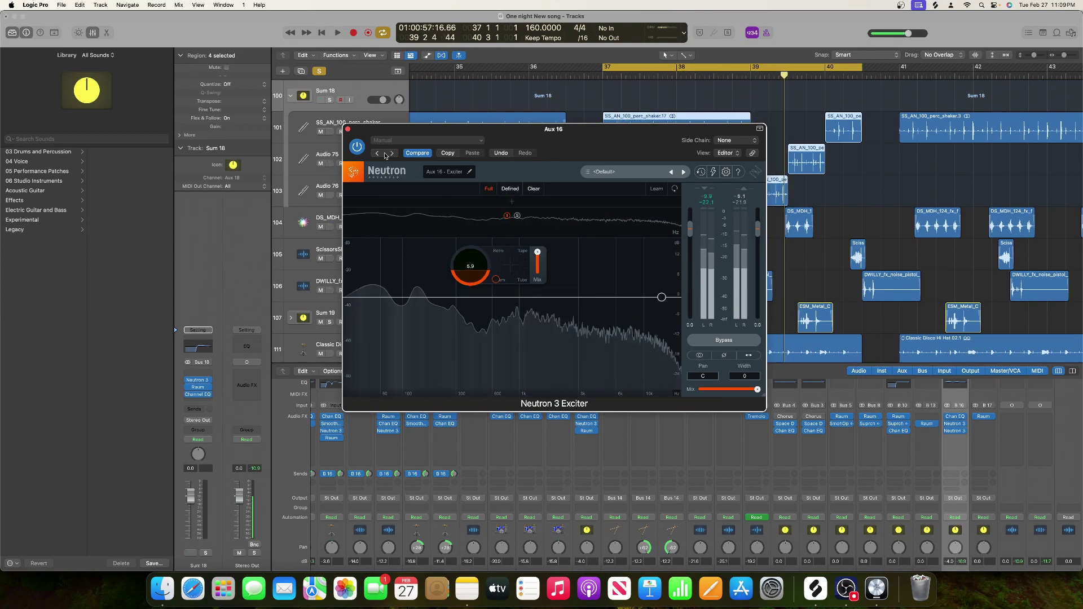
key(super+w)
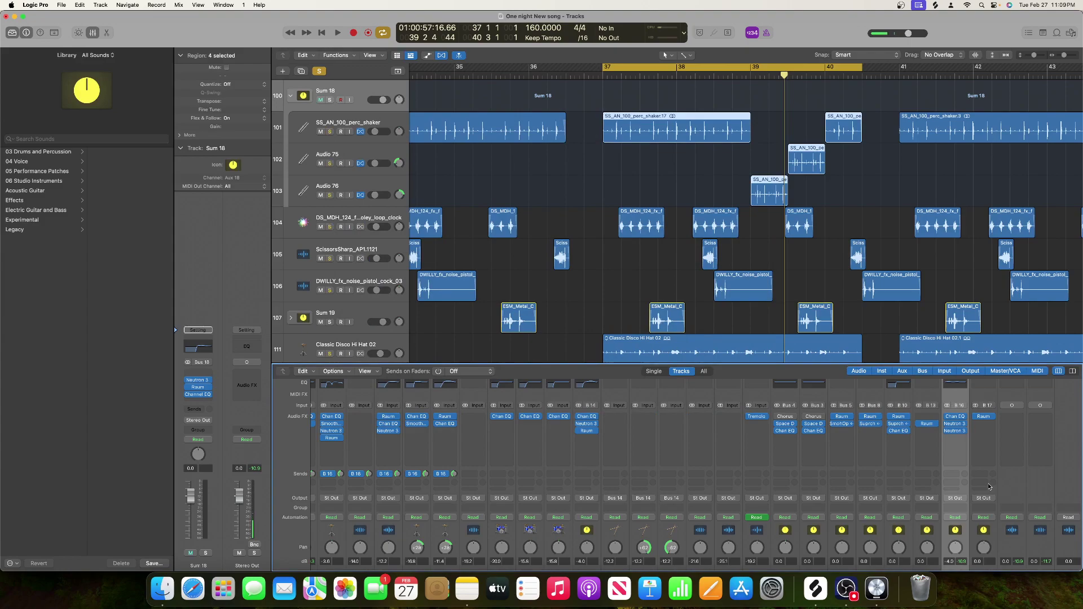
- Turn off Solo mode, listen to the full mix of the looped section, and hide the mixer
scroll(989, 486, down, 3)
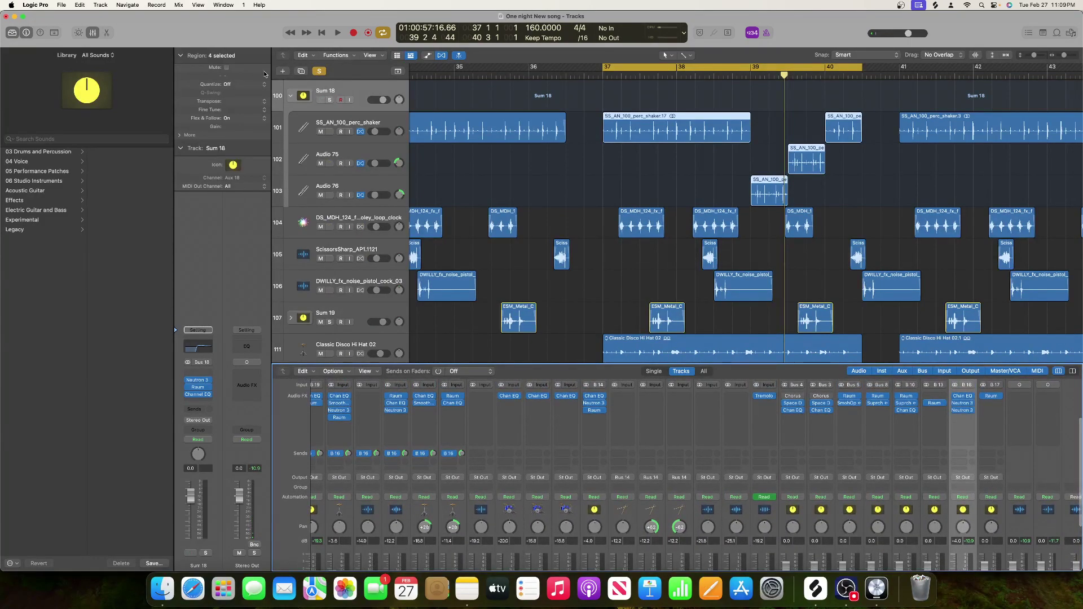
key(space)
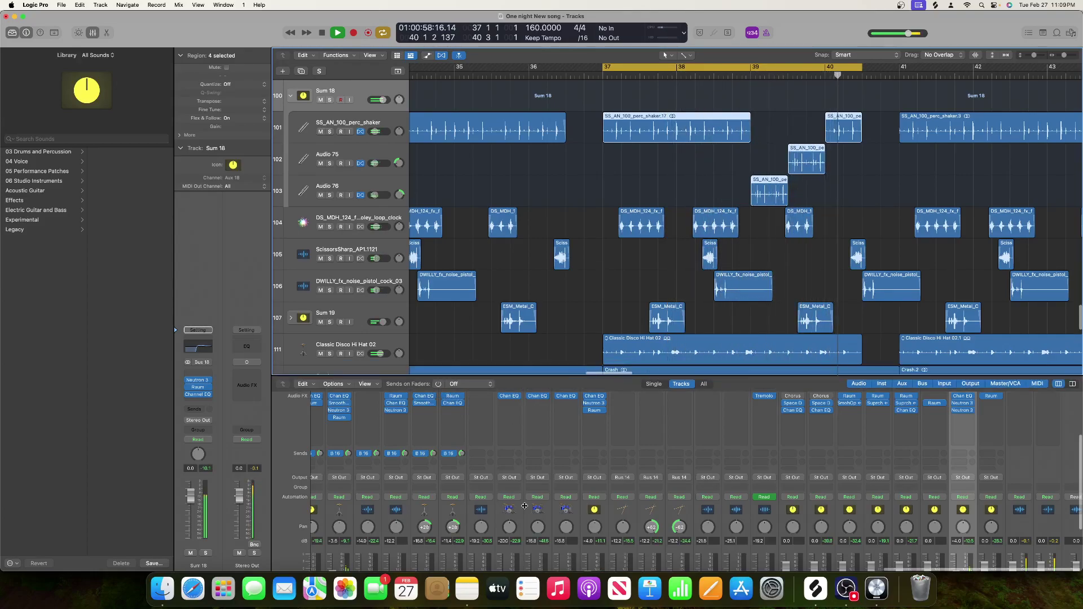
key(x)
scroll(452, 406, up, 10)
scroll(452, 405, up, 10)
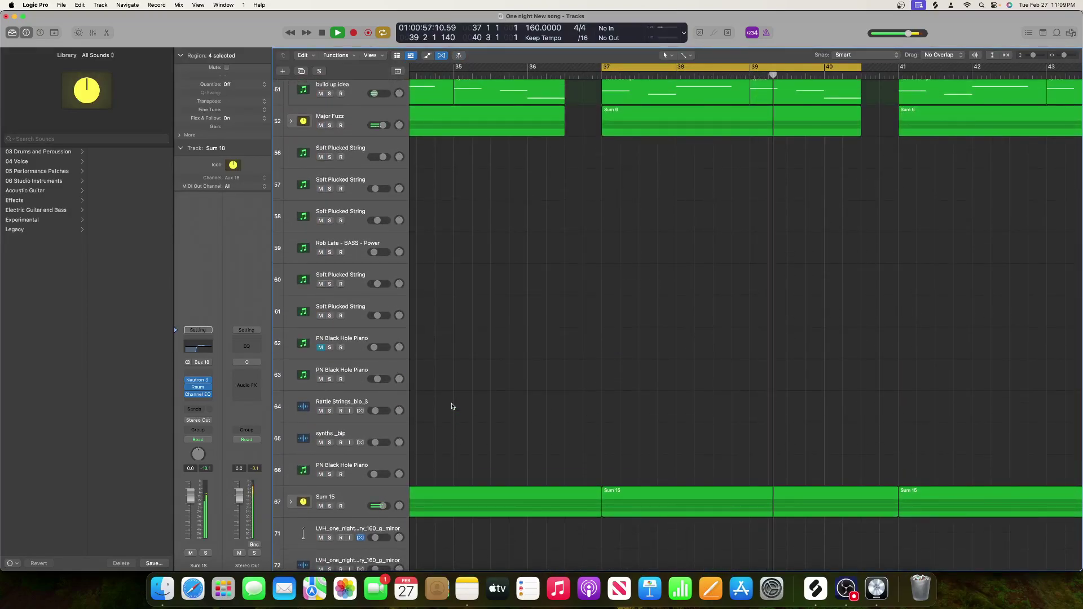
key(space)
- Zoom the arrangement out to show more tracks and bars, and turn off cycle playback of the bar 37 section
key(cmd+Up)
key(super+Left)
key(super+Left)
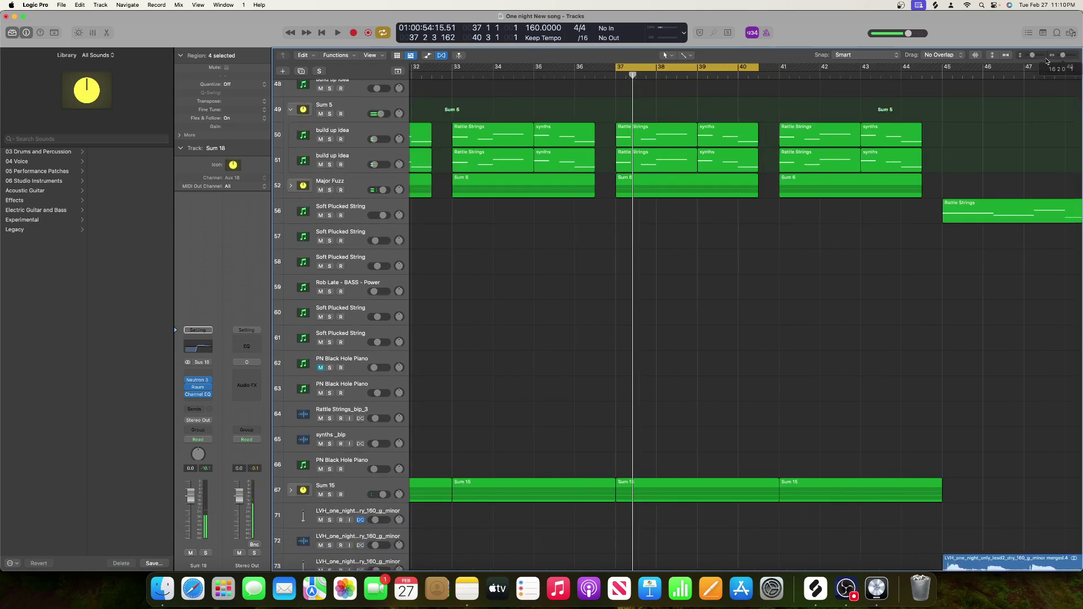
key(super+Up)
scroll(874, 177, down, 5)
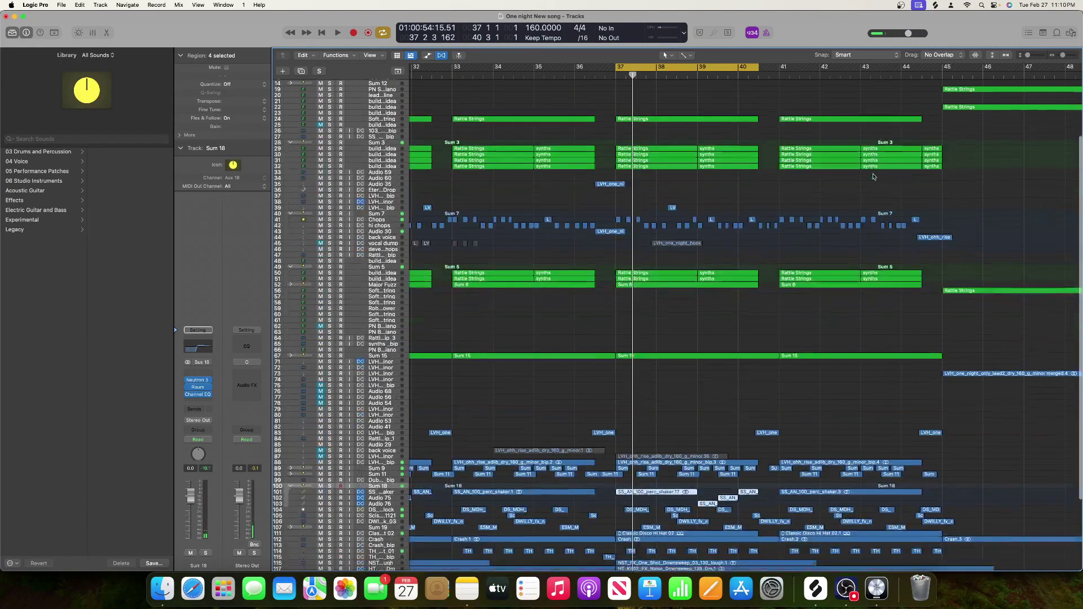
scroll(847, 142, left, 5)
click(789, 67)
- Examine the whole arrangement from bar 1 to past bar 97, comparing the regions in the first and second drops
scroll(778, 84, right, 10)
scroll(774, 90, right, 15)
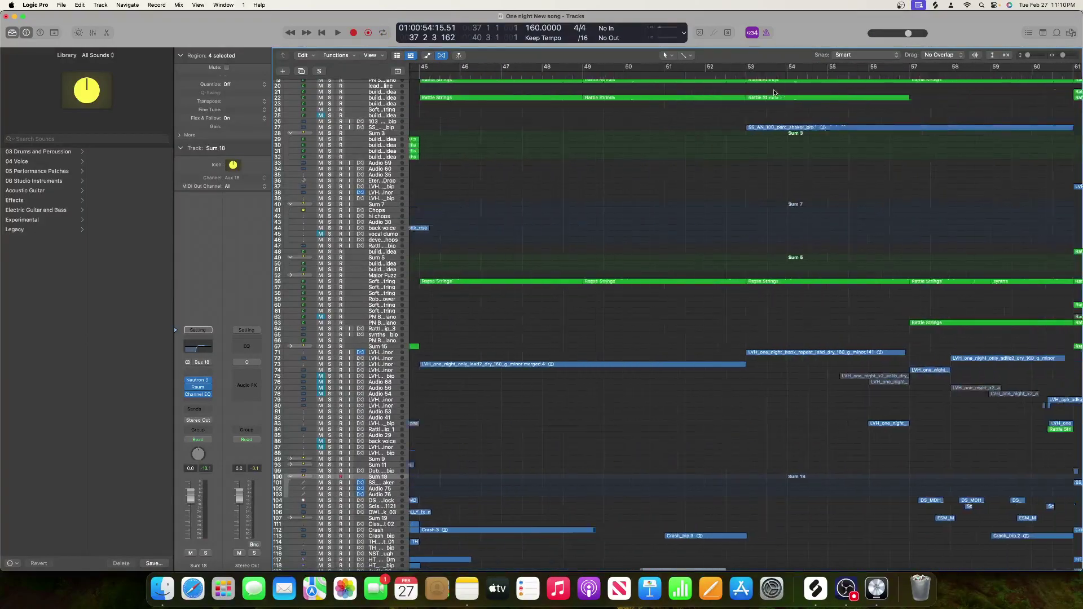
drag(1030, 57, 1033, 56)
scroll(825, 231, left, 3)
scroll(824, 232, right, 10)
scroll(827, 232, left, 3)
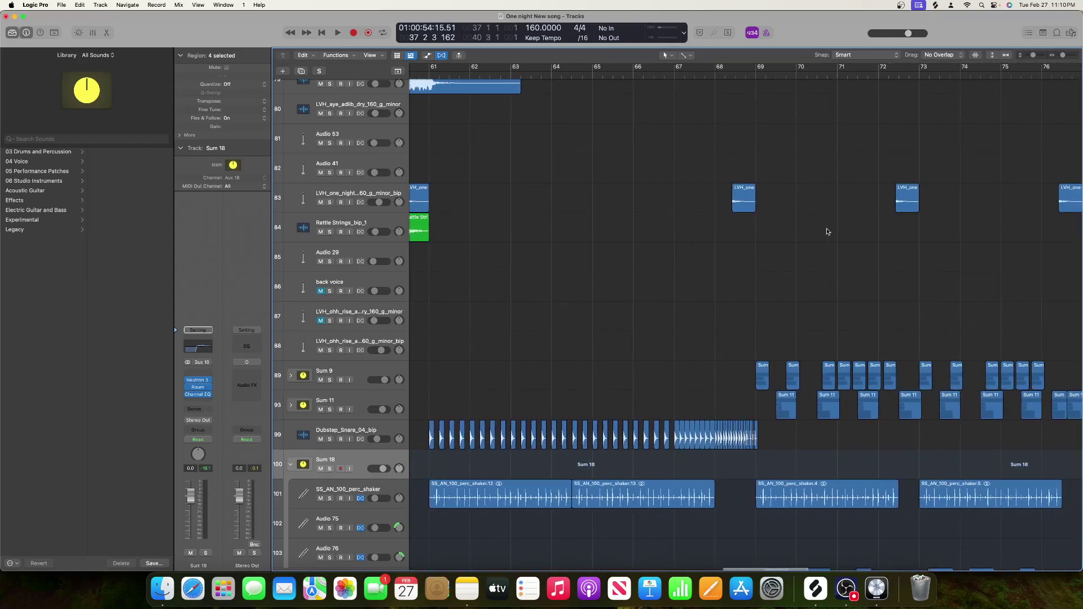
scroll(828, 232, up, 2)
scroll(827, 232, left, 6)
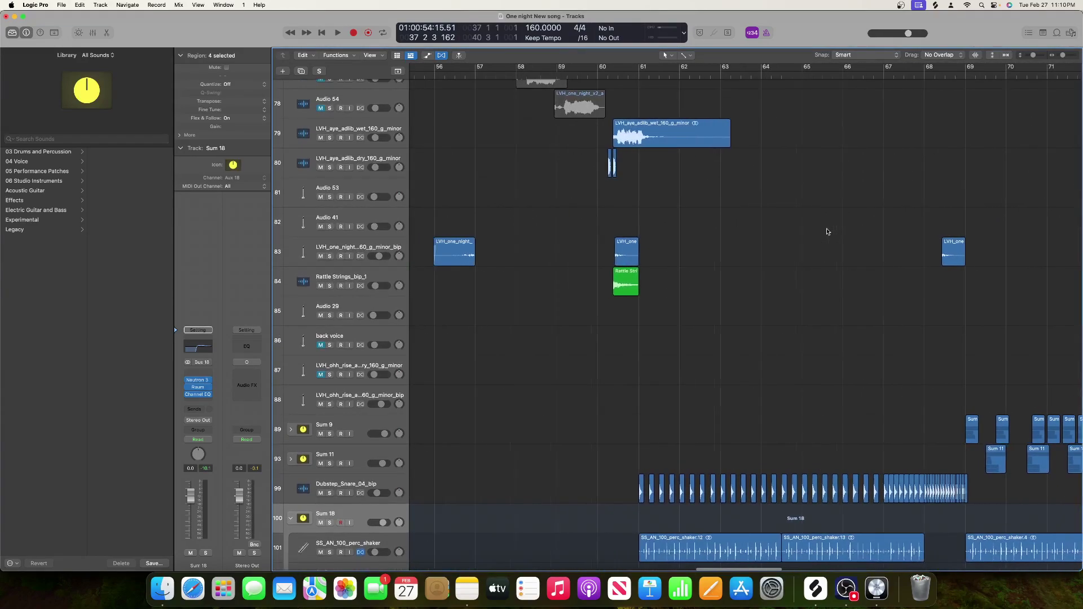
drag(1064, 57, 1018, 75)
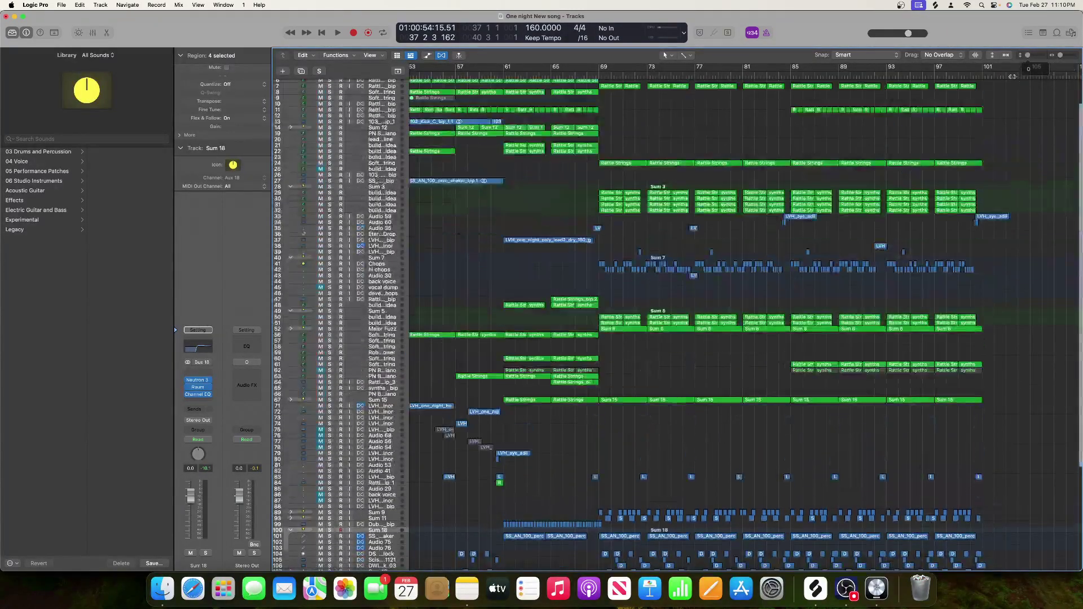
scroll(858, 227, left, 15)
scroll(858, 226, down, 5)
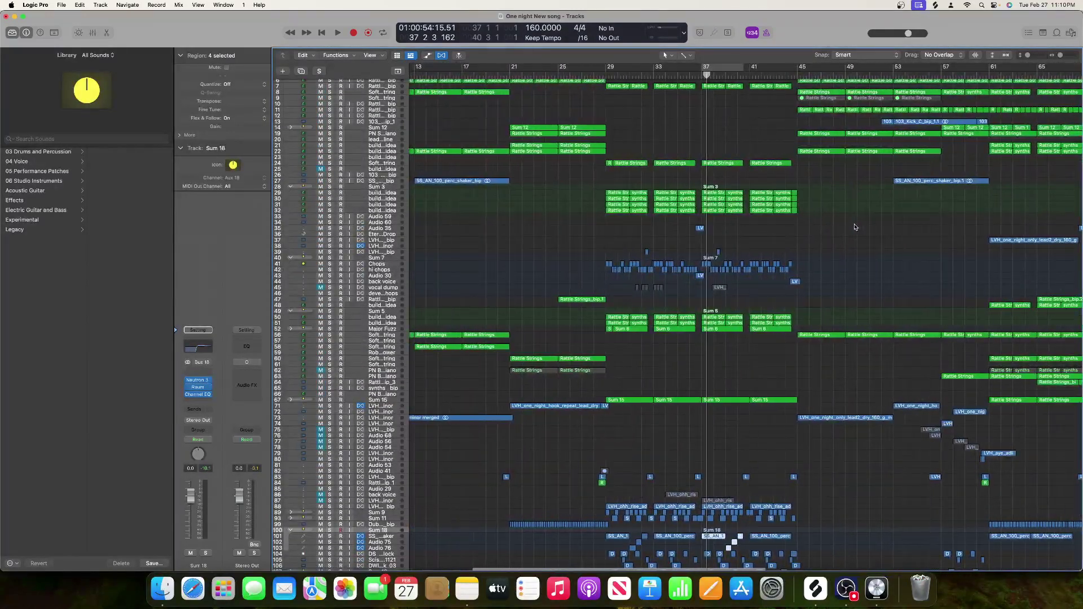
scroll(855, 227, left, 2)
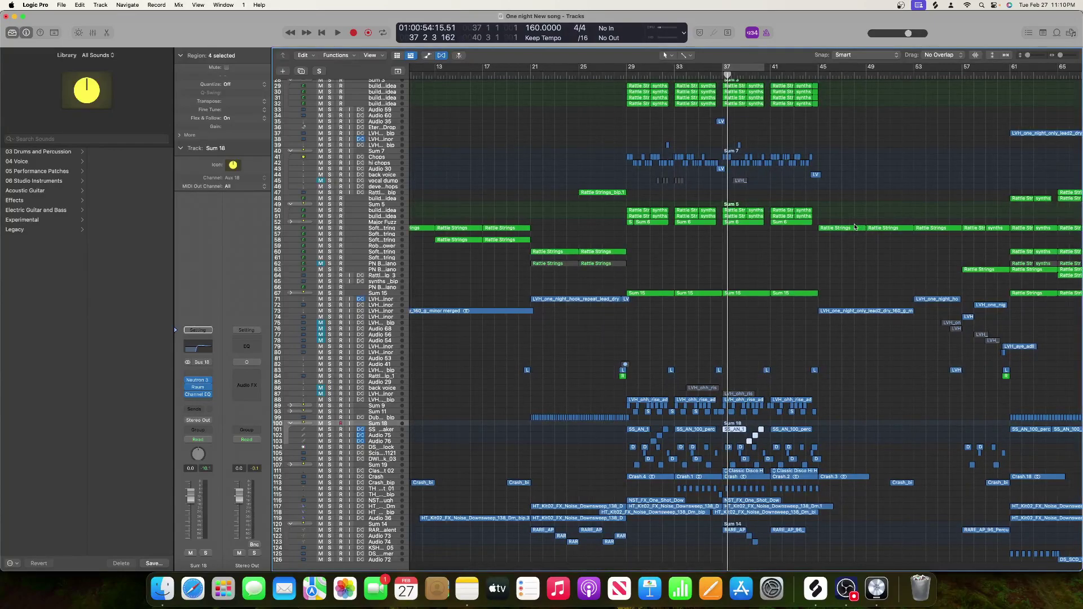
scroll(847, 231, left, 10)
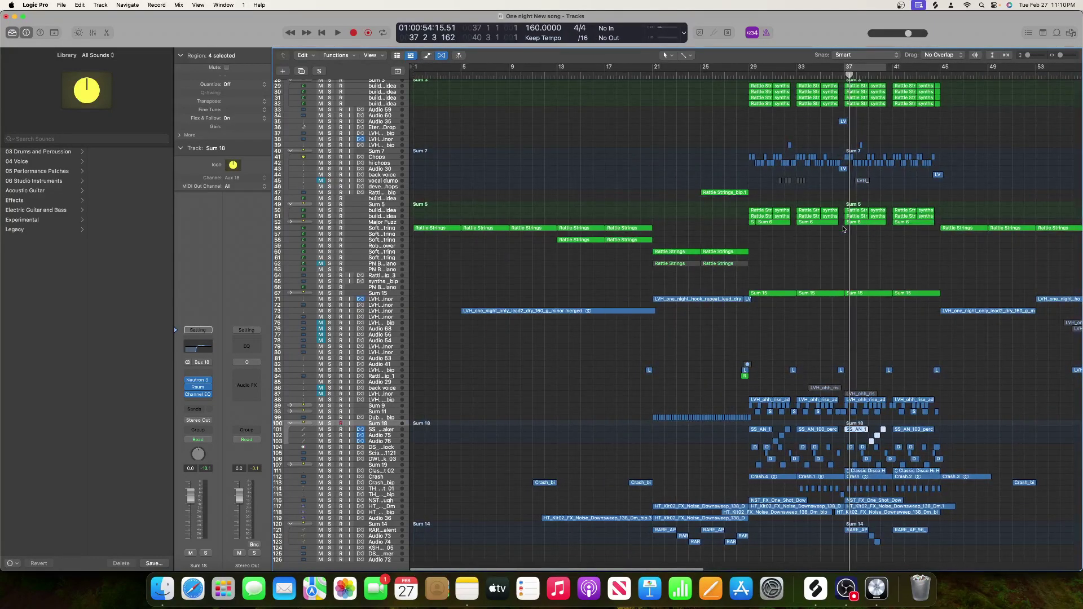
- Place the playhead at bar 69, the start of the second drop
click(935, 75)
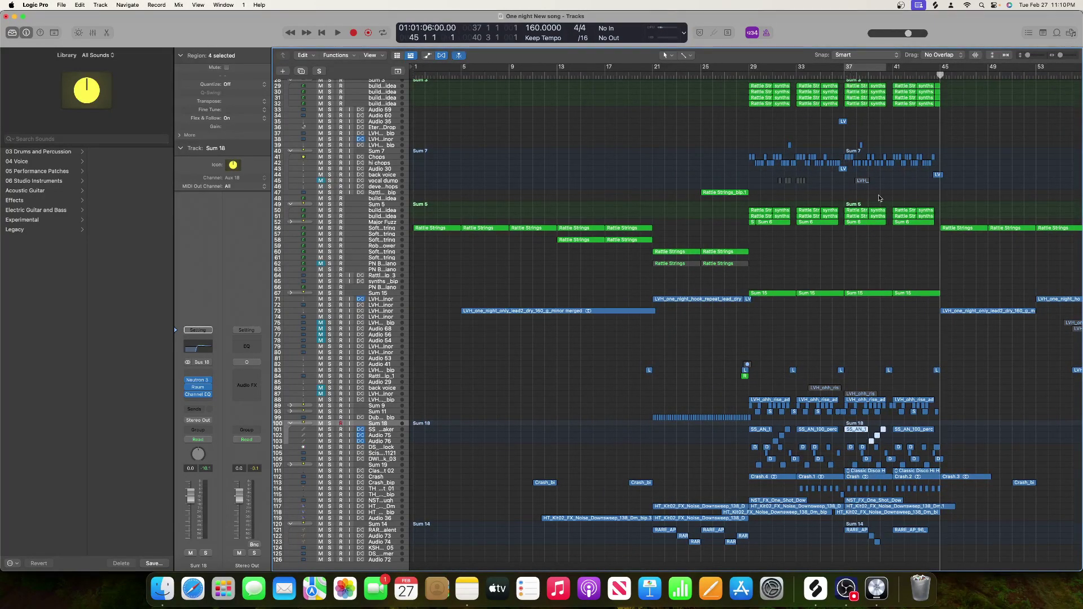
scroll(855, 251, right, 20)
click(884, 75)
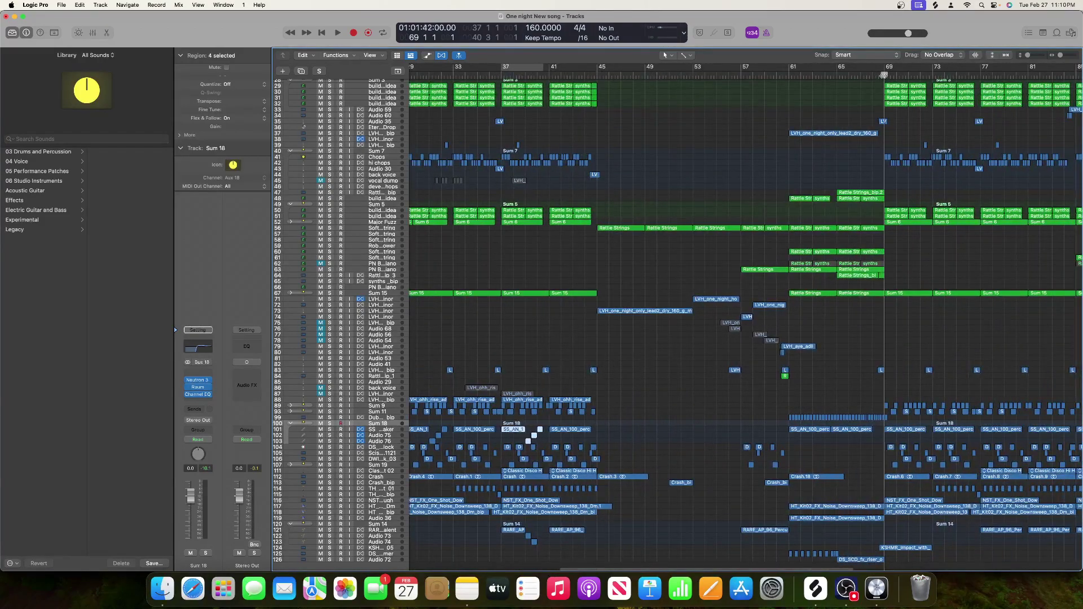
- Listen to the second drop from bar 69, compare its regions with the first drop, and return the playhead to bar 1
scroll(577, 393, left, 3)
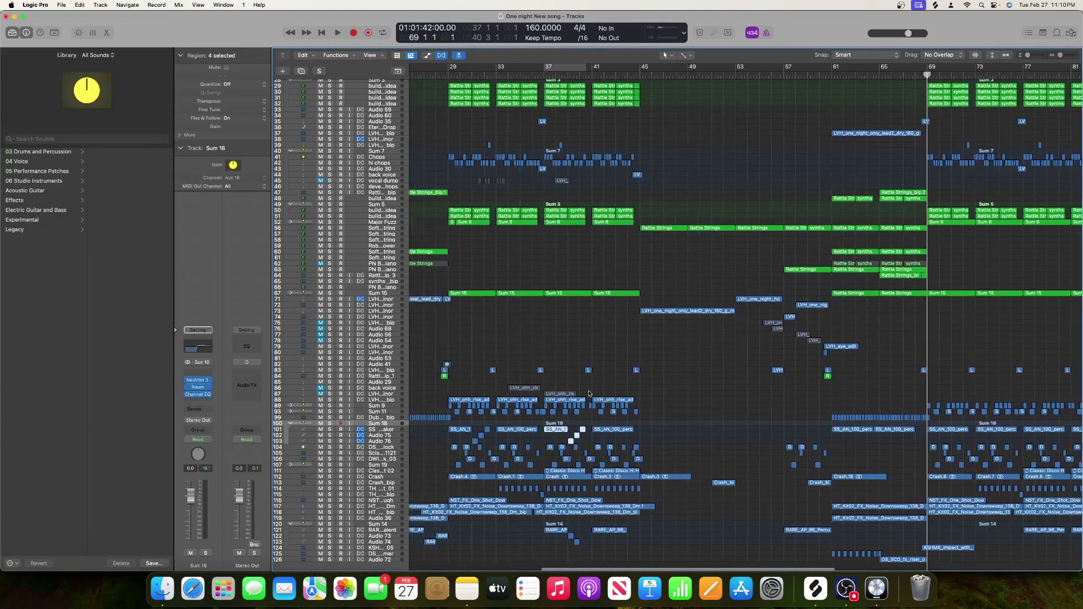
scroll(516, 228, right, 20)
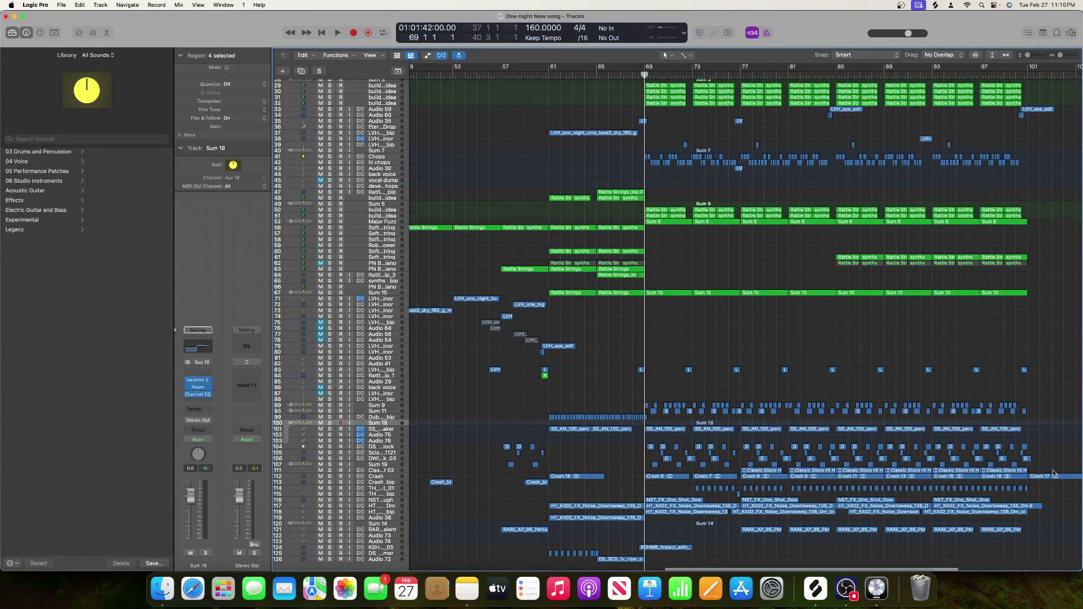
scroll(501, 272, left, 19)
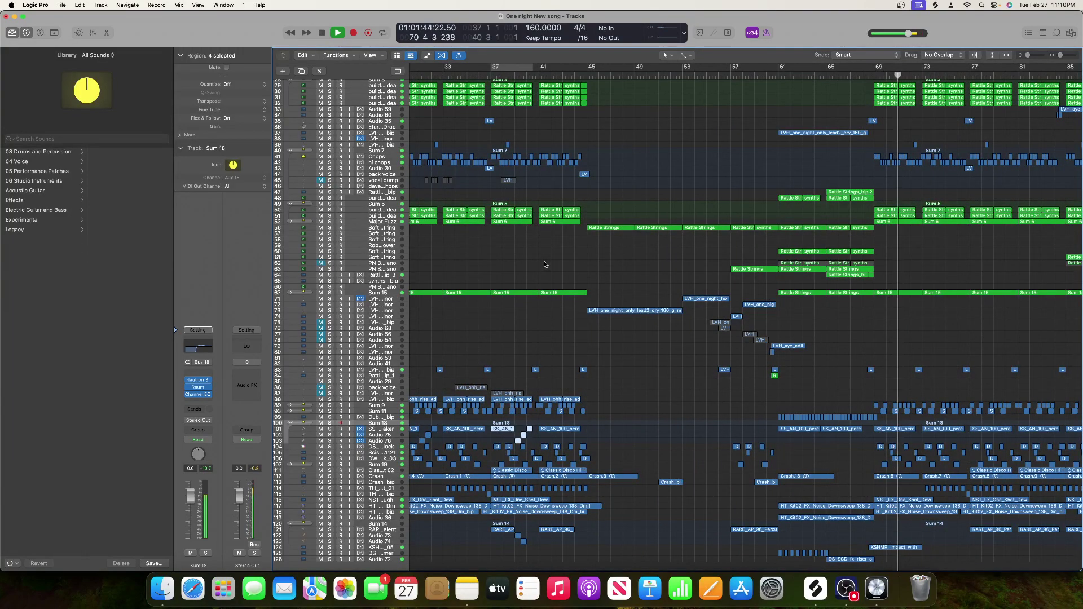
scroll(545, 264, left, 3)
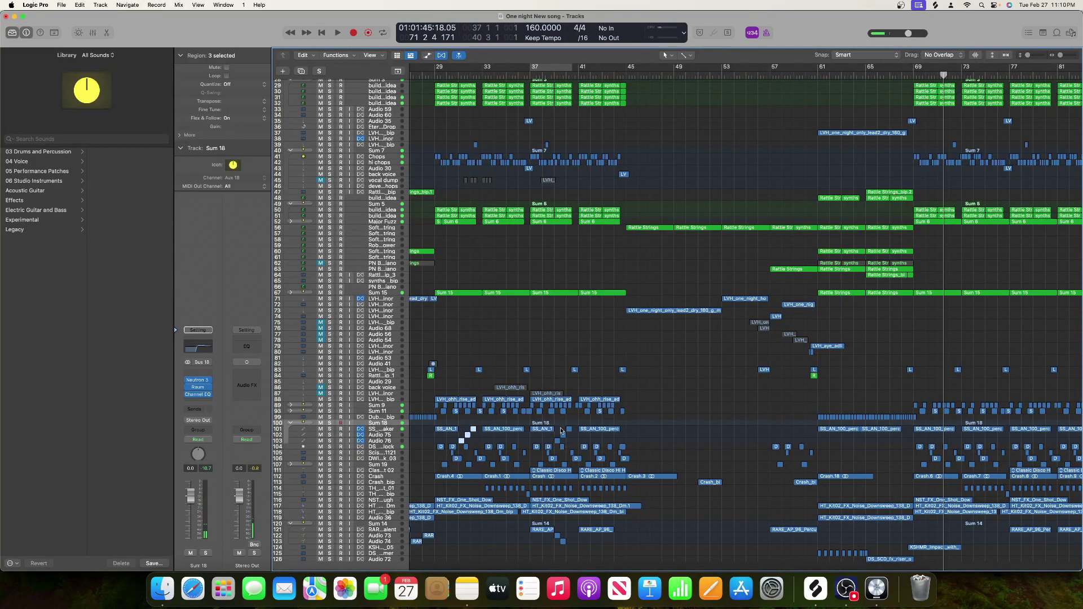
scroll(469, 298, left, 20)
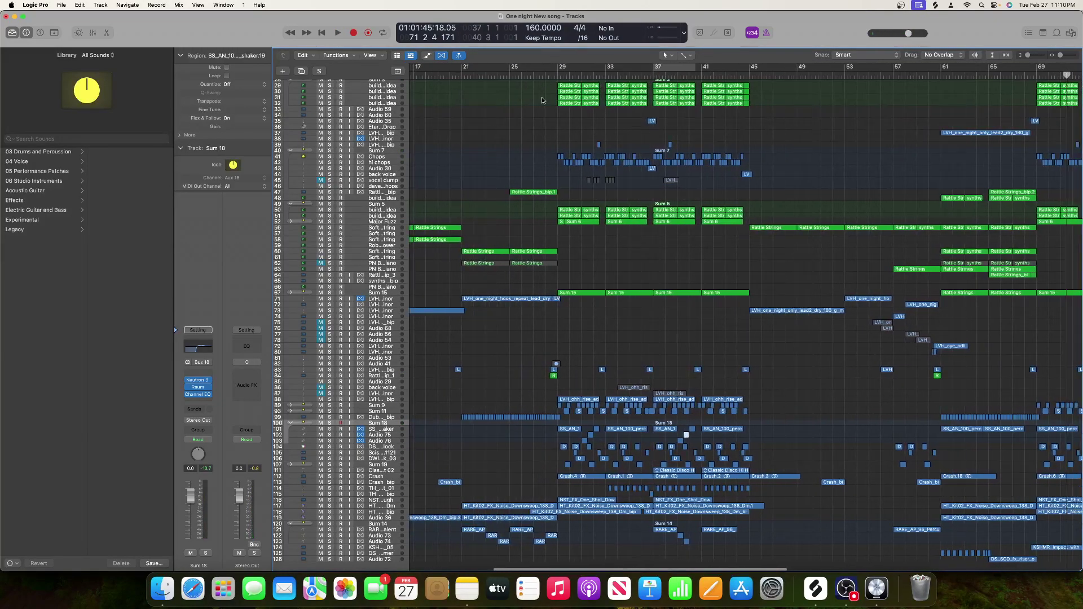
key(Return)
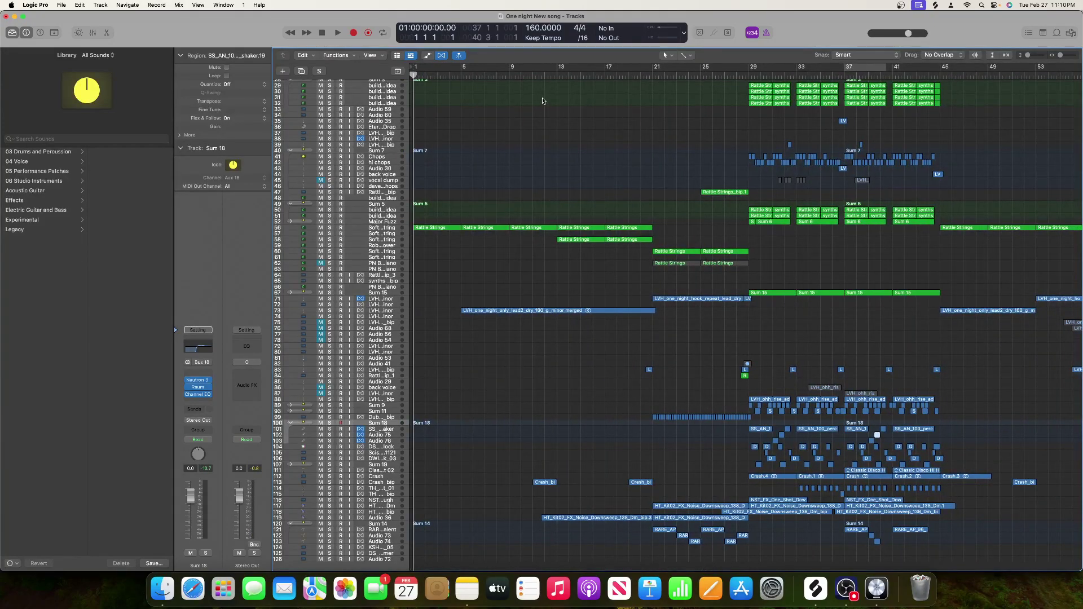
- Copy the four LVH_ohh_rise vocal regions on track 88 from the first drop to the second drop, starting at bar 69
scroll(564, 113, right, 10)
scroll(663, 143, up, 5)
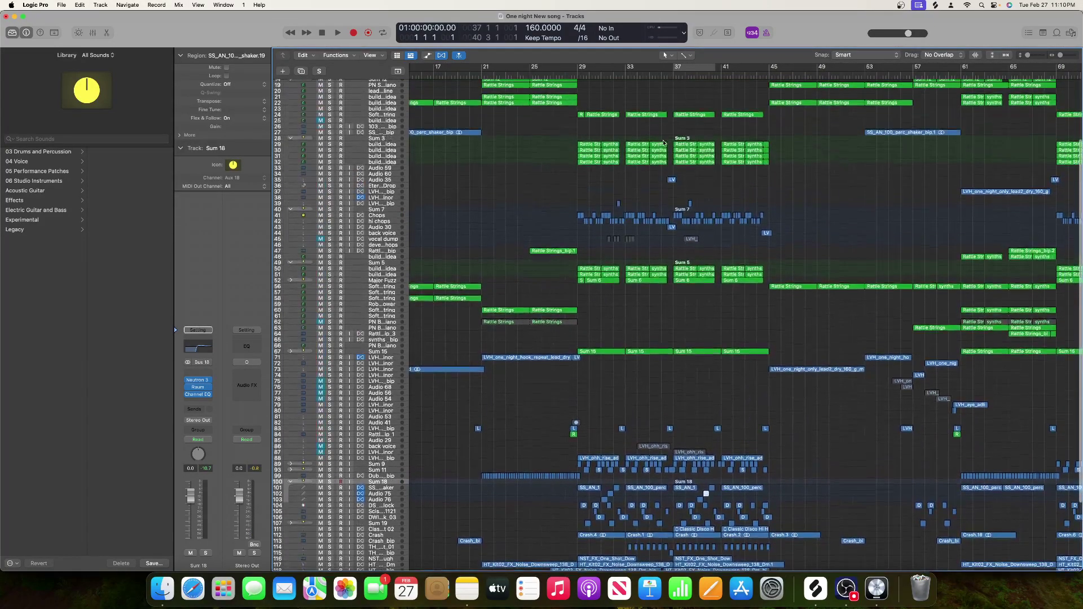
scroll(663, 143, right, 3)
scroll(664, 143, up, 2)
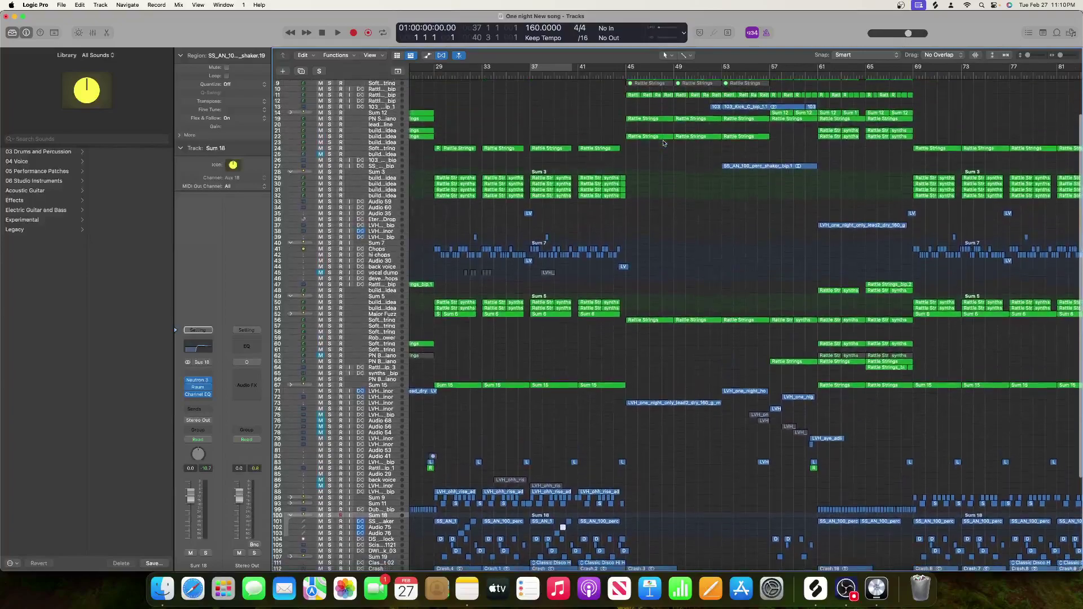
scroll(664, 143, down, 5)
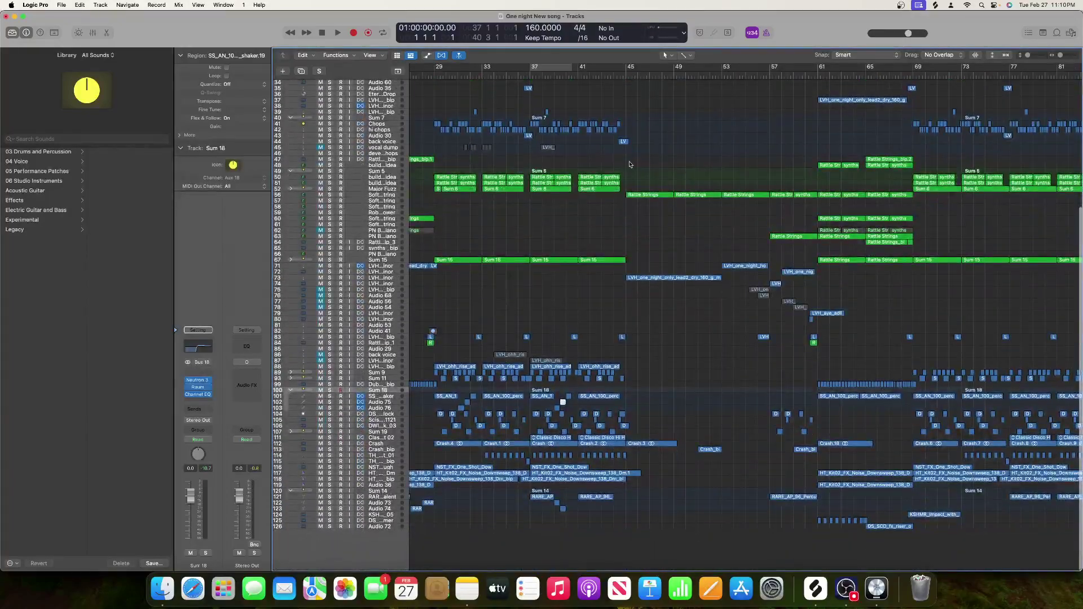
click(388, 368)
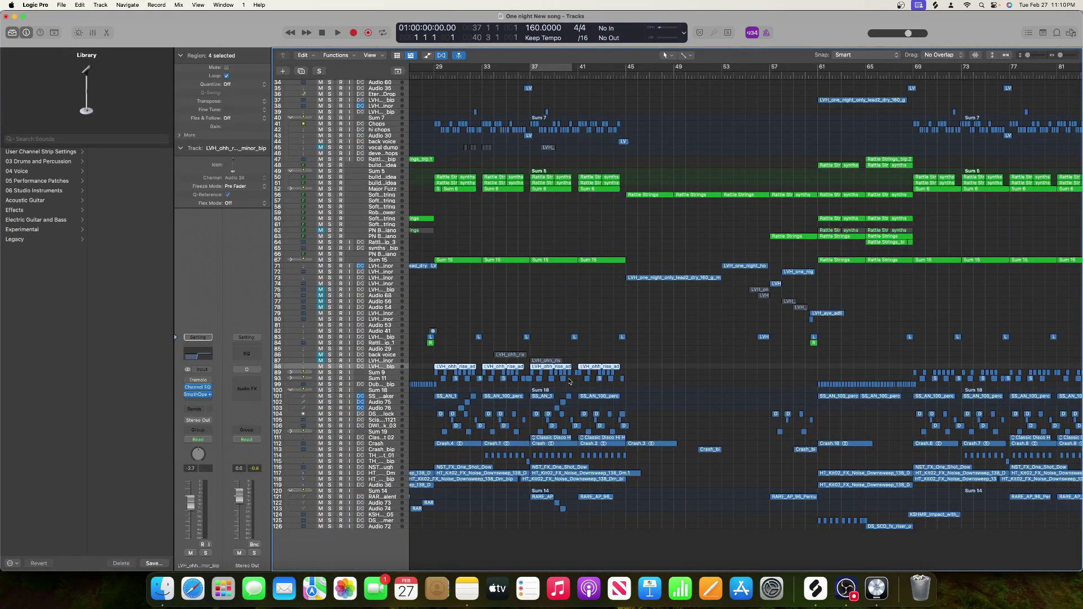
drag(445, 368, 925, 367)
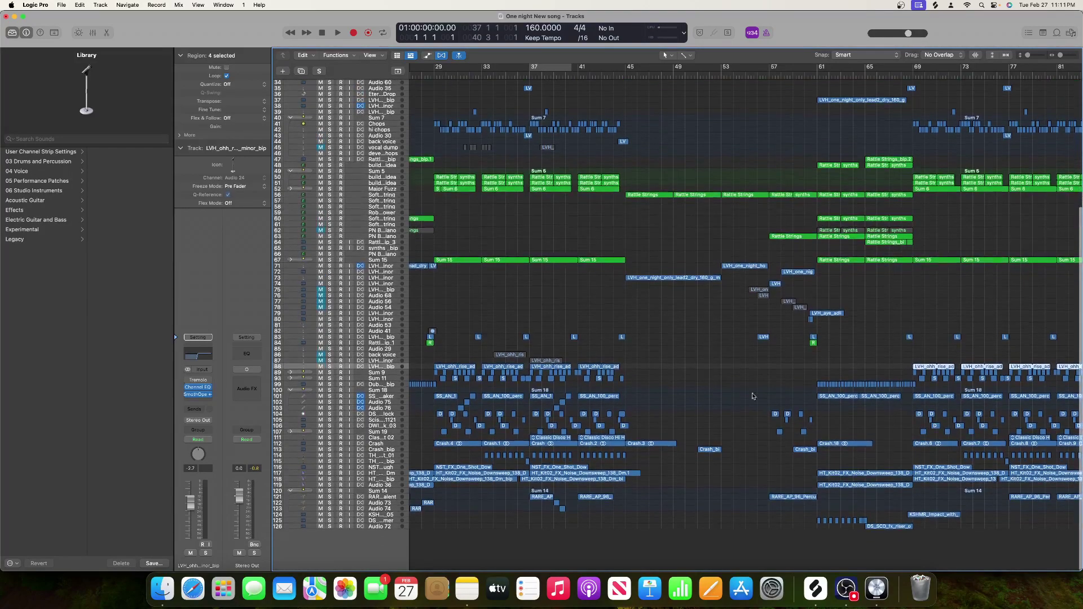
- Play the song from bar 1 and set the volume of the build up idea track to -1.0 dB
scroll(835, 302, up, 5)
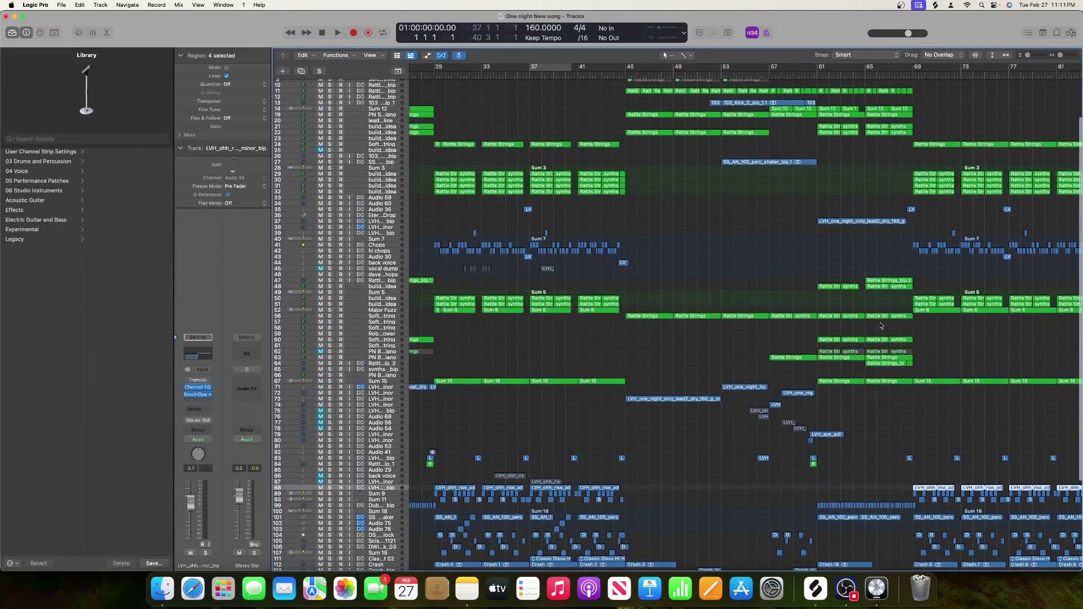
scroll(877, 280, left, 4)
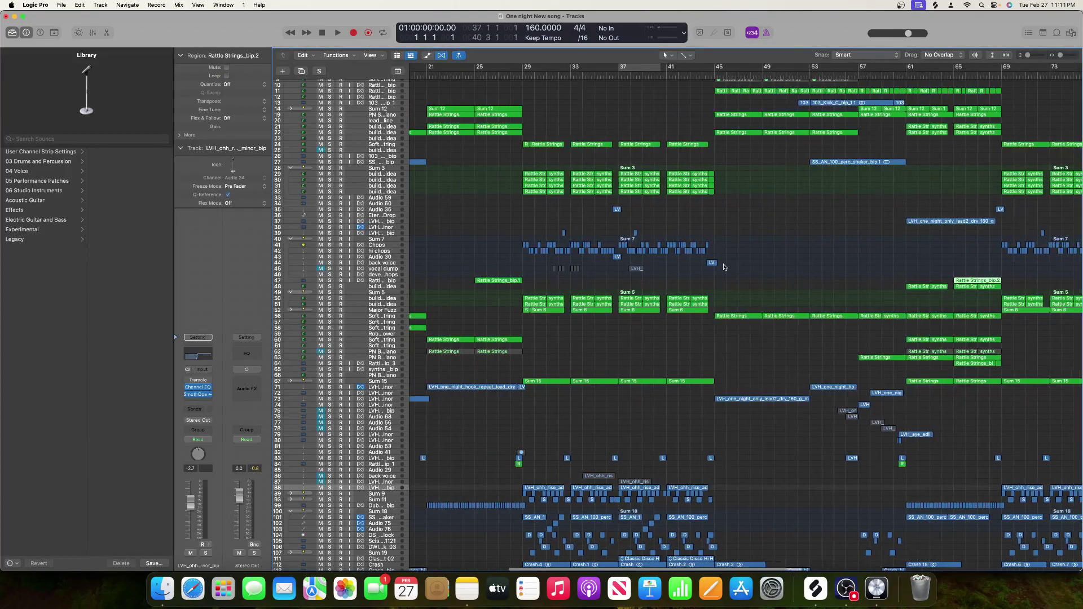
scroll(724, 267, left, 8)
key(space)
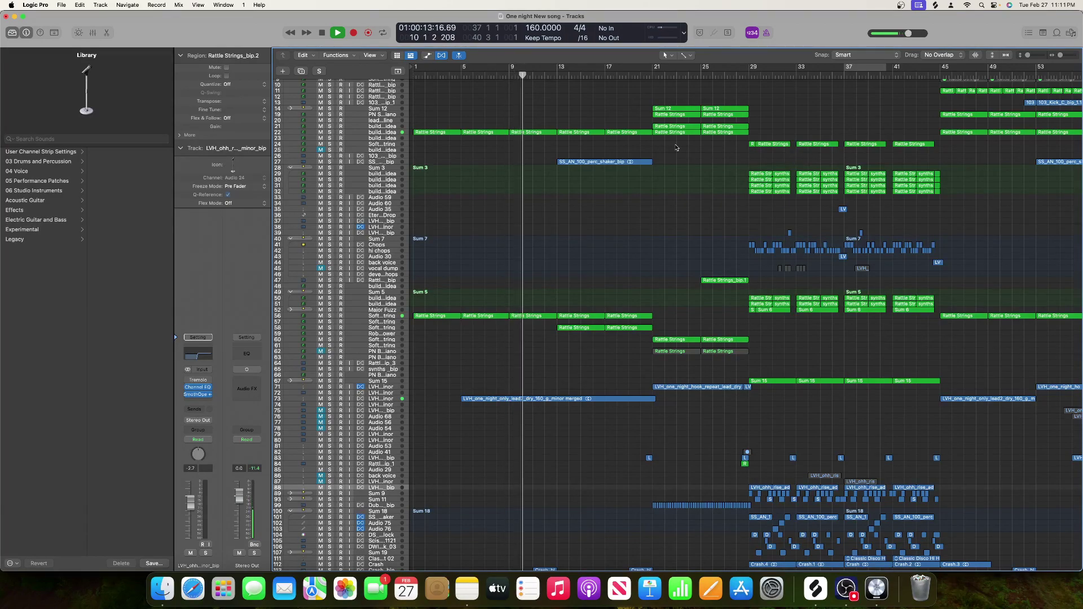
click(382, 132)
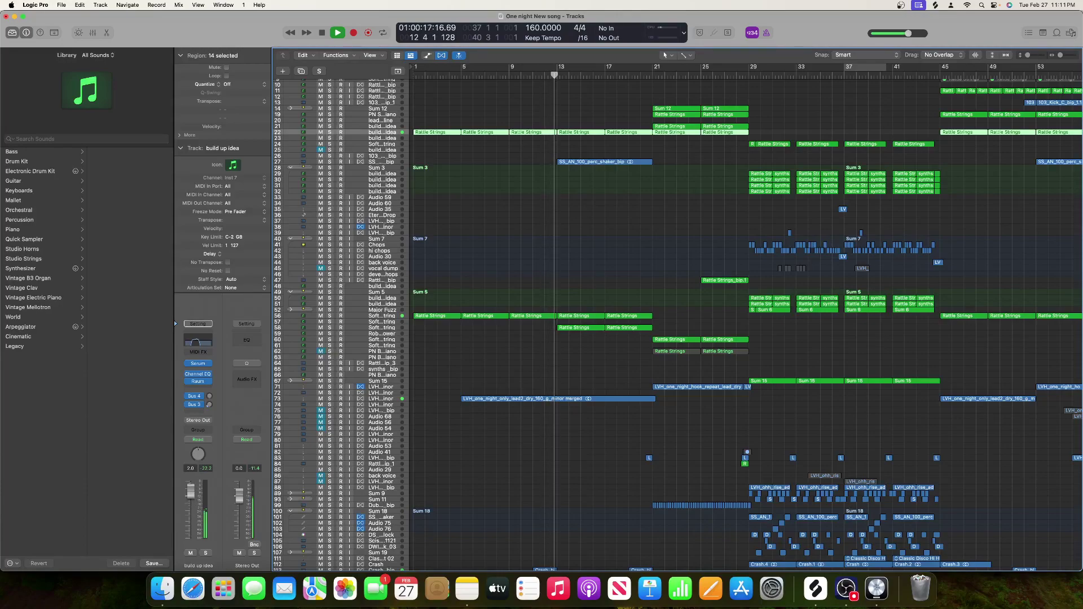
scroll(452, 301, up, 3)
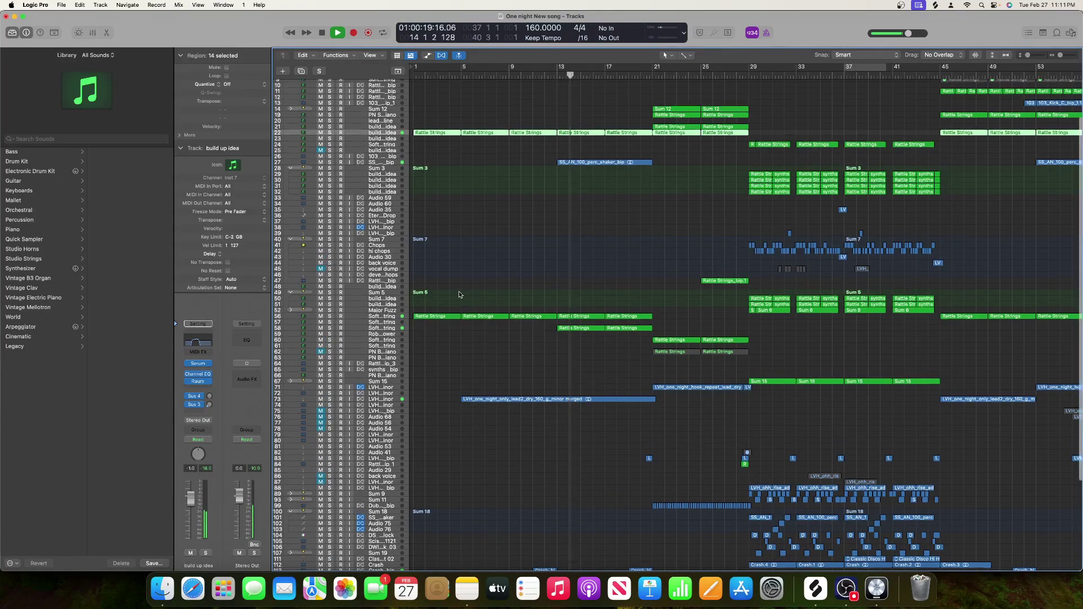
- Check the Rattle Strings bip_2 and Soft Plucked String channels while listening through the first drop to bar 46
click(380, 112)
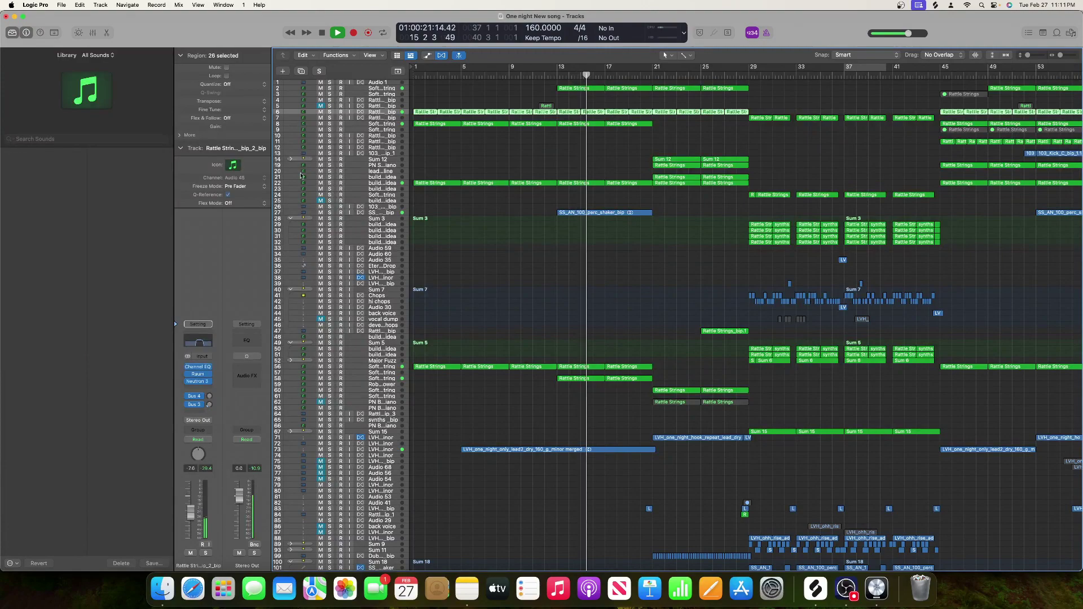
click(366, 124)
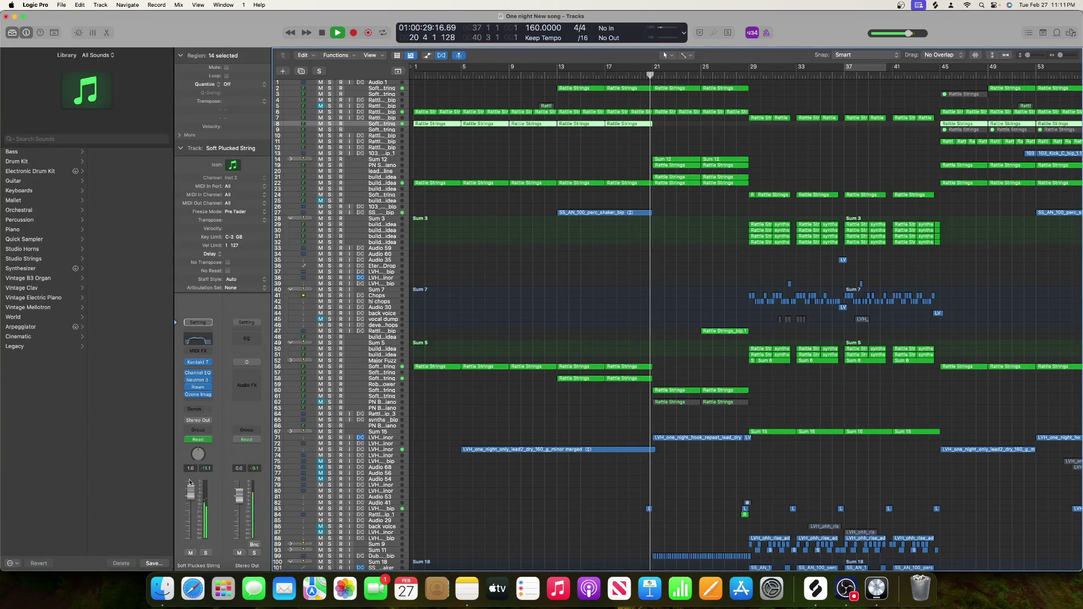
scroll(424, 548, right, 5)
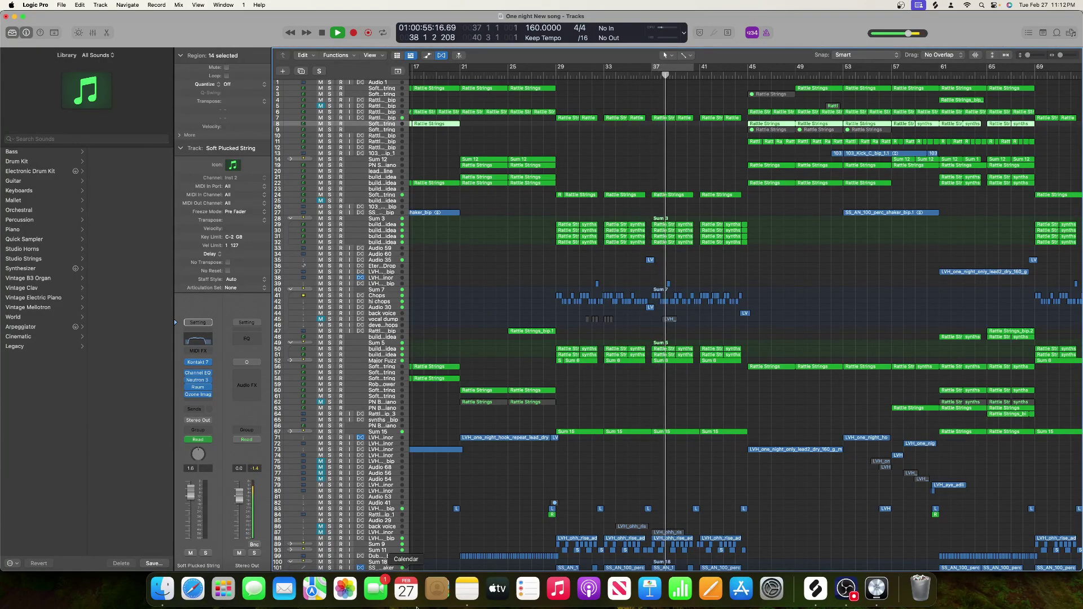
scroll(361, 508, down, 10)
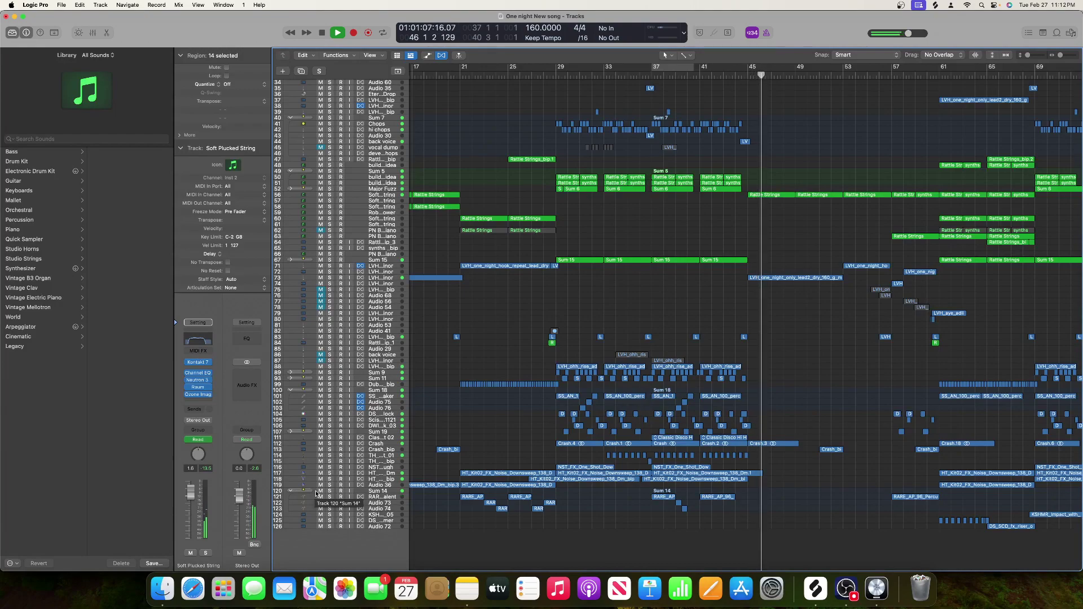
- Stop playback, select the Audio 36 track, and collapse the Sum 14 track stack
click(369, 492)
click(300, 488)
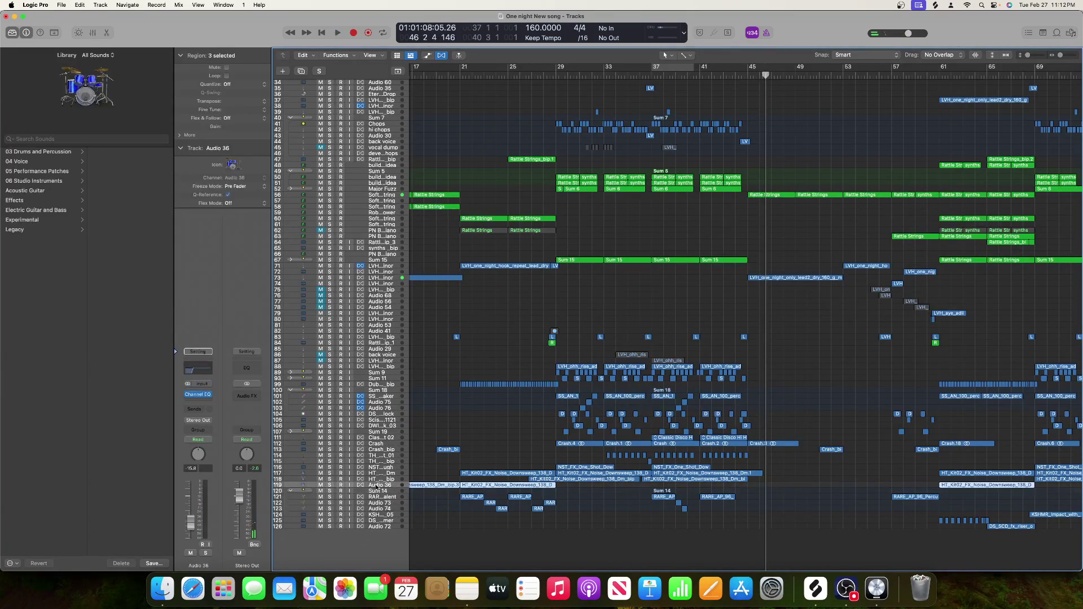
click(291, 491)
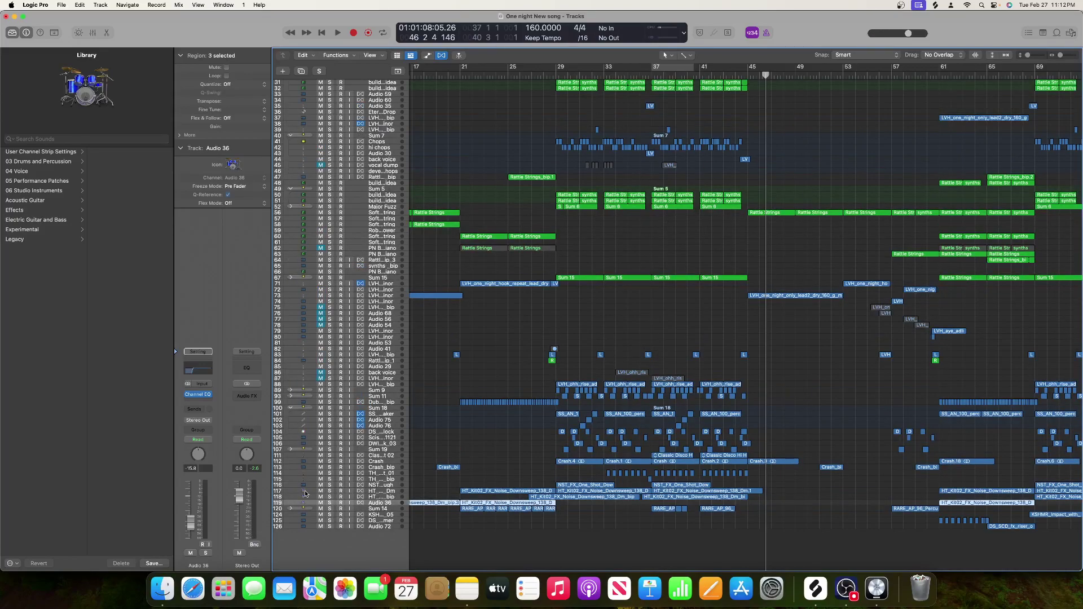
scroll(438, 491, up, 4)
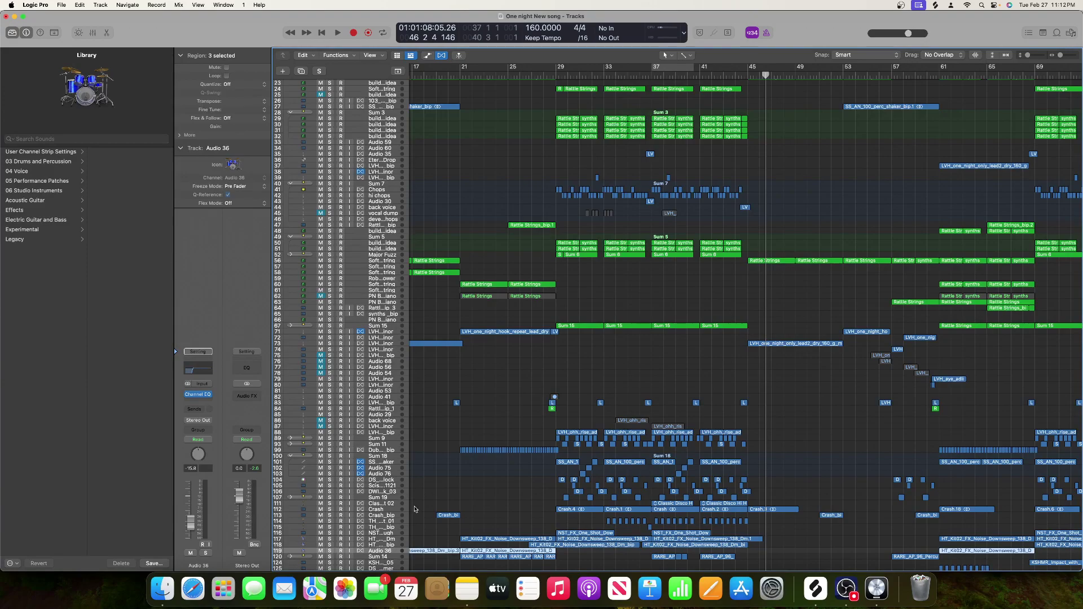
scroll(414, 510, down, 4)
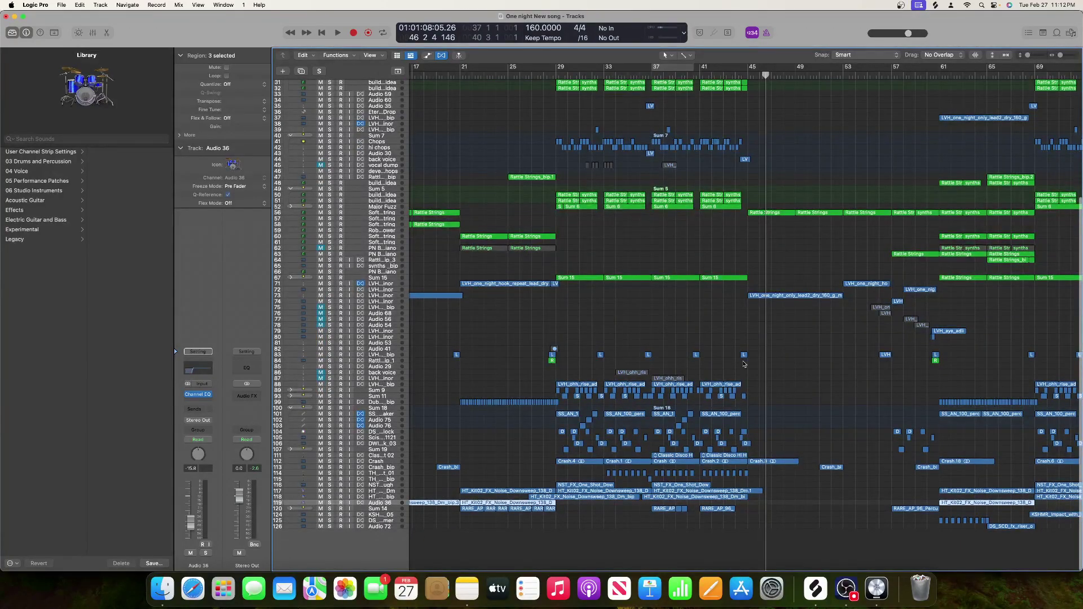
scroll(640, 370, up, 6)
scroll(640, 369, left, 2)
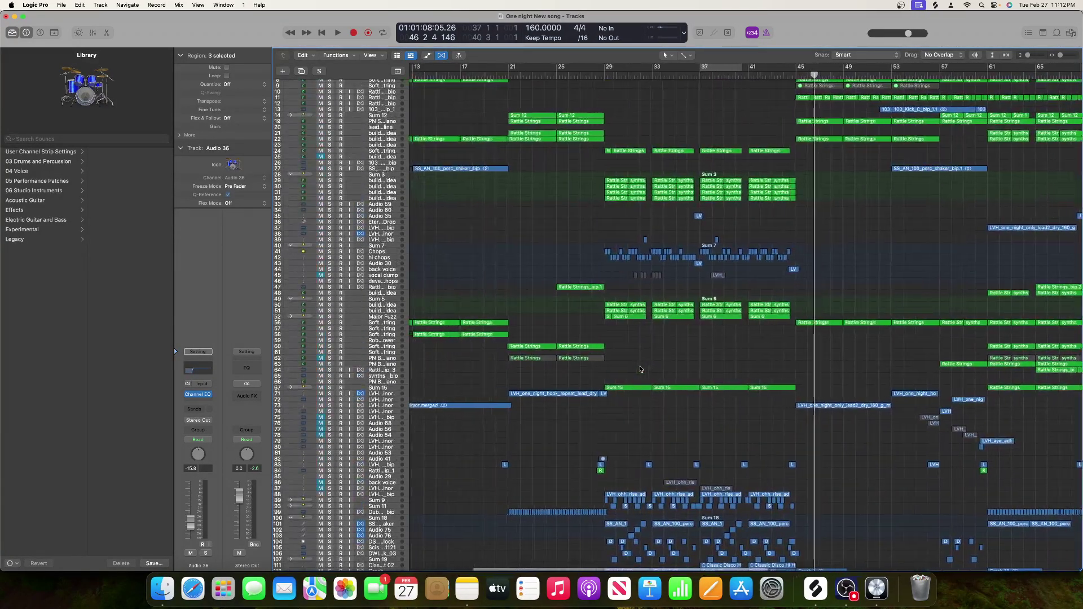